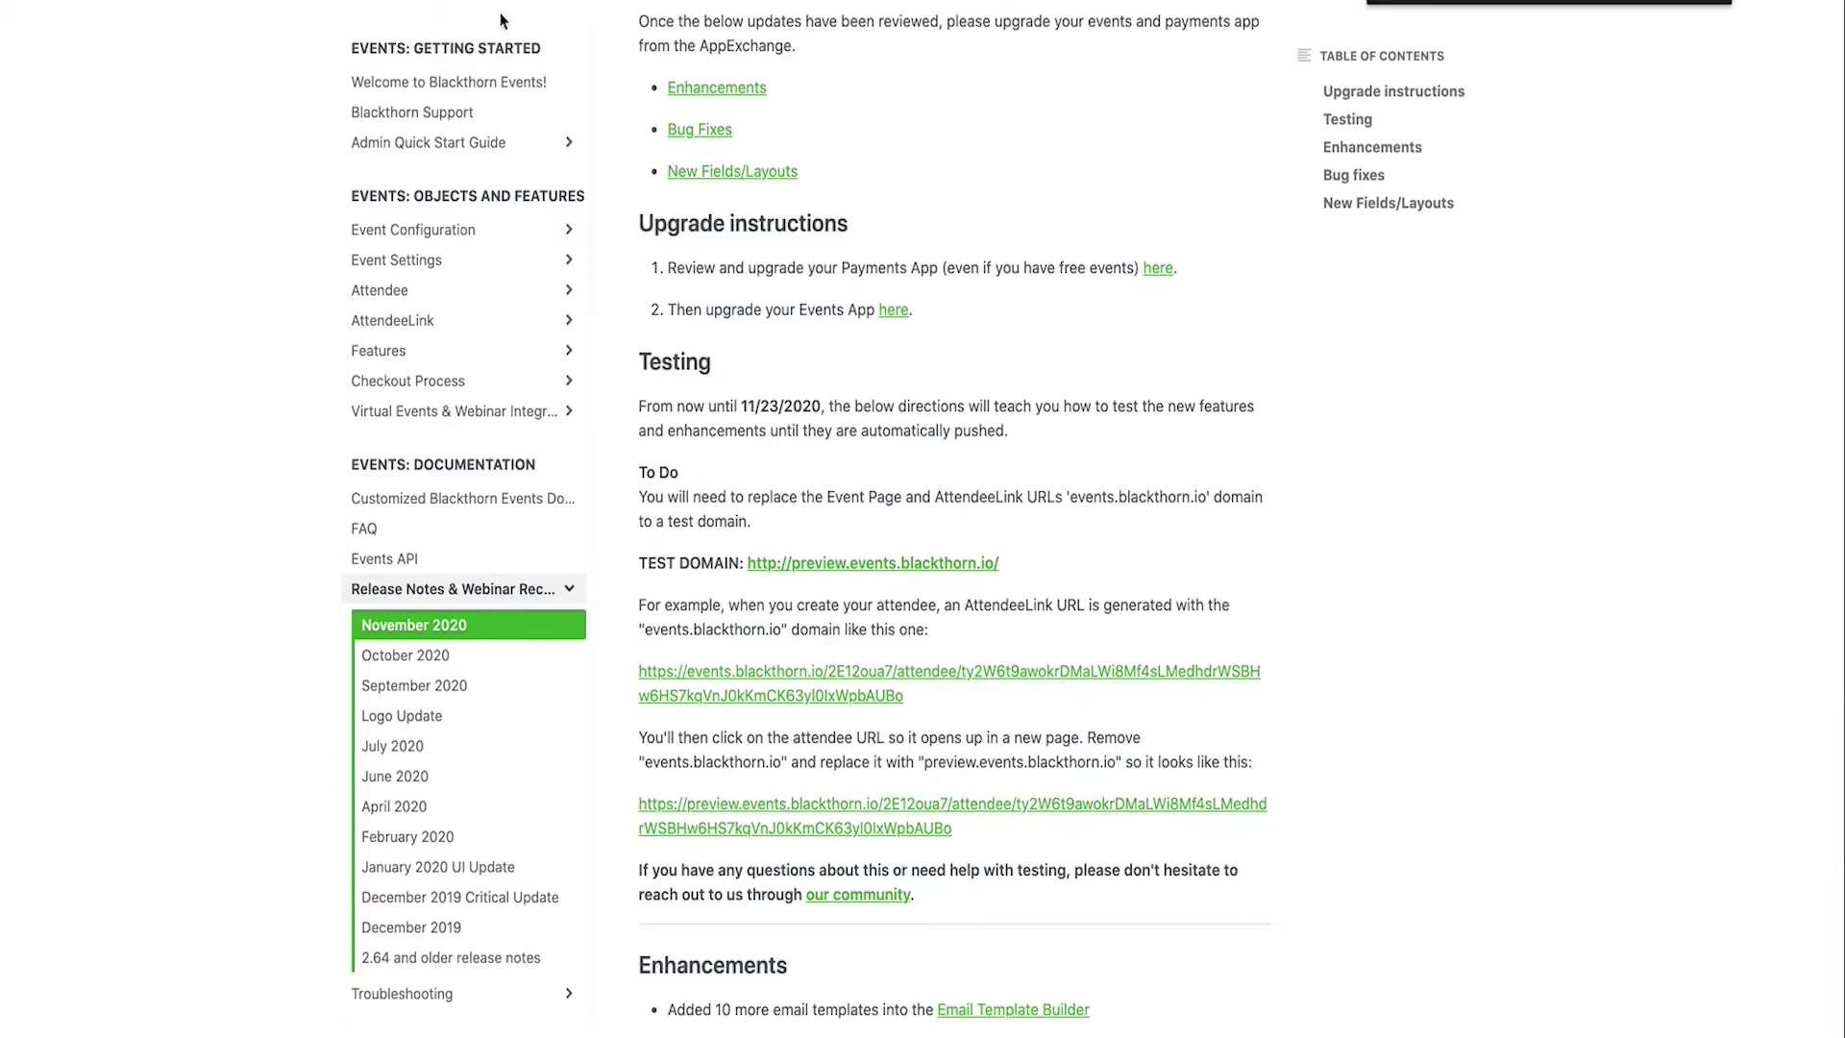
- Read the testing instructions and enhancements in the November 2020 release notes
scroll(867, 490, "down", 3)
scroll(866, 494, "down", 7)
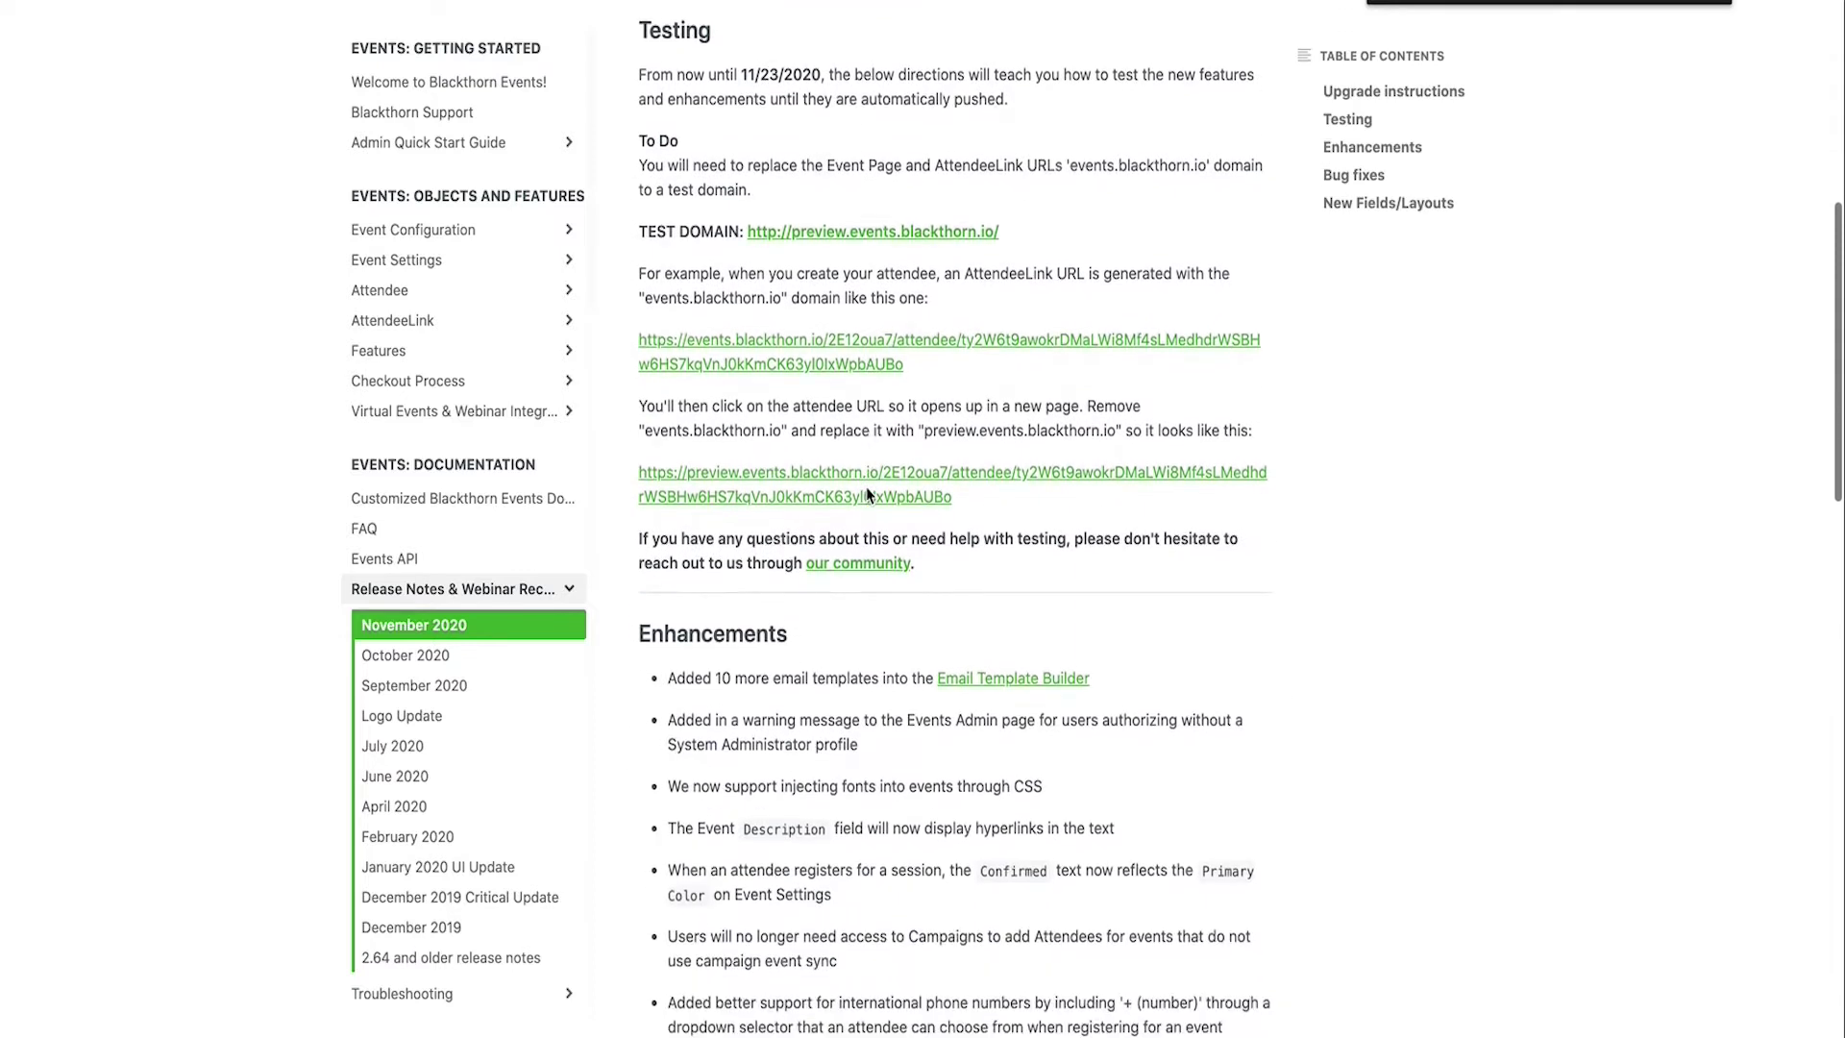
scroll(866, 493, "down", 3)
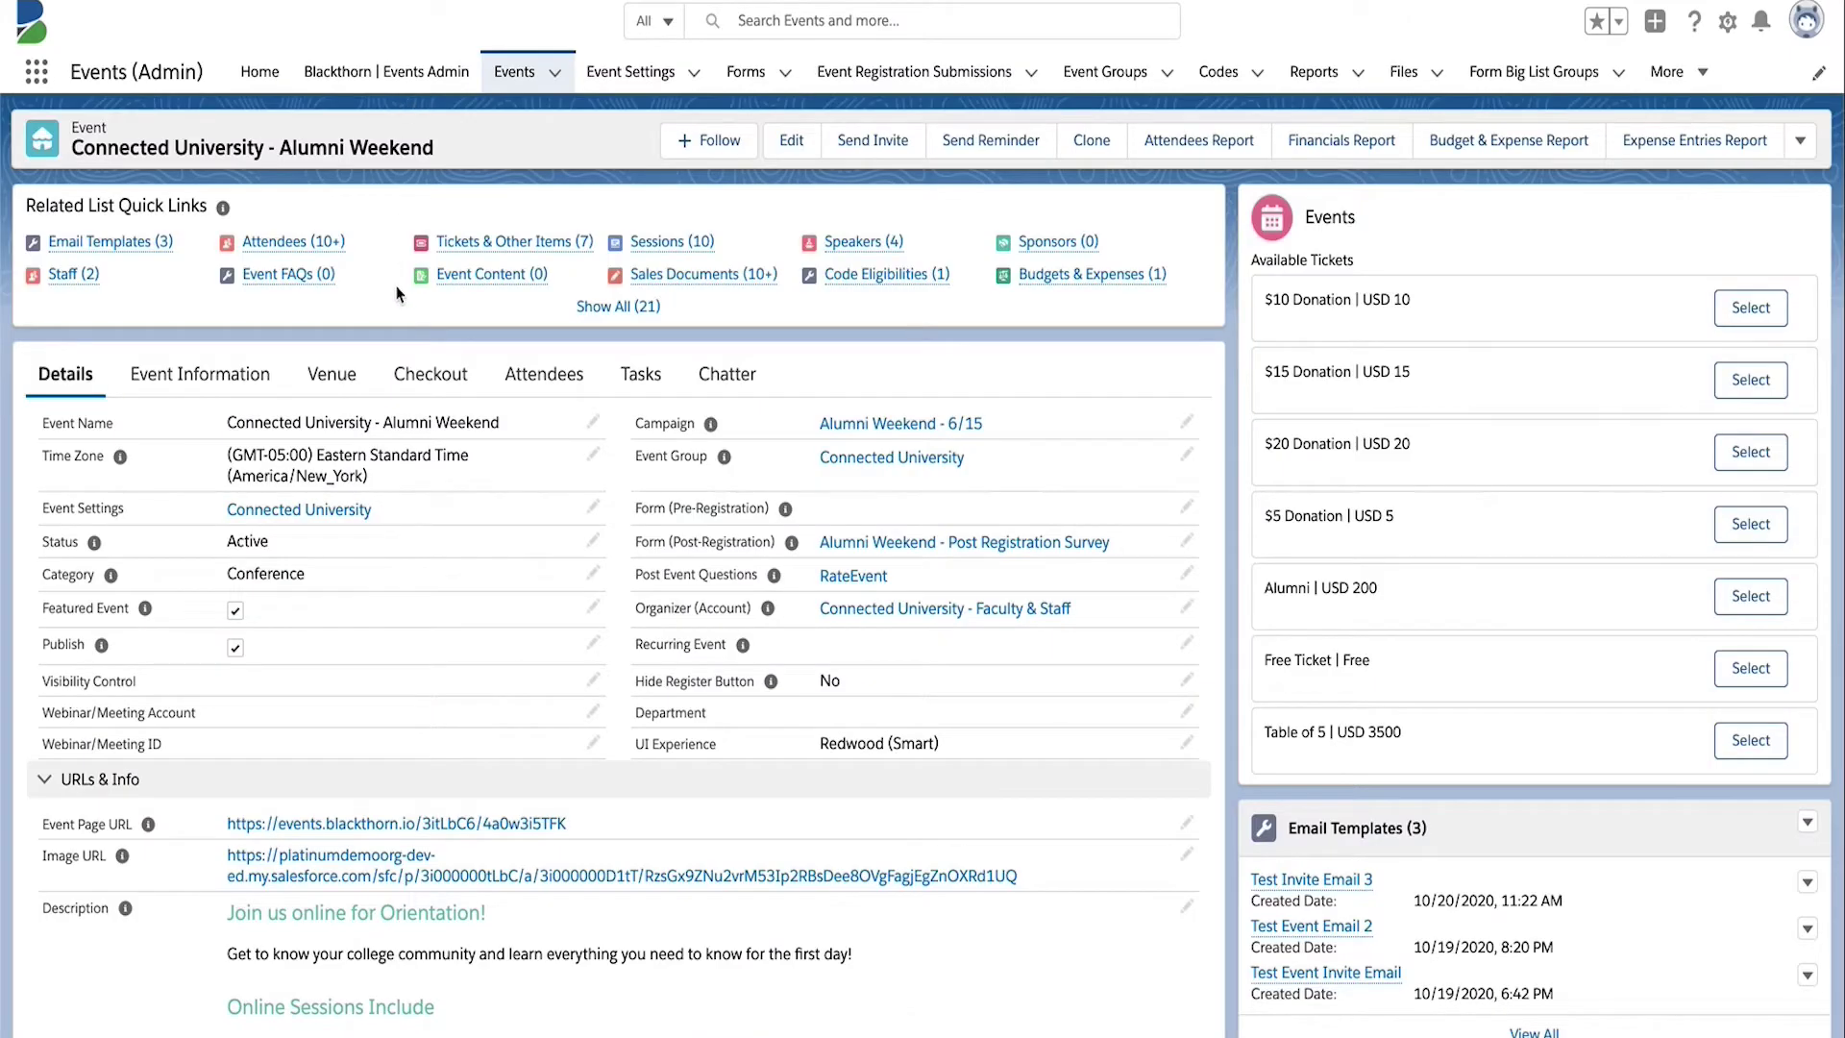
- Start a new email template for the Connected University - Alumni Weekend event with the New from Template option
scroll(1674, 589, "down", 2)
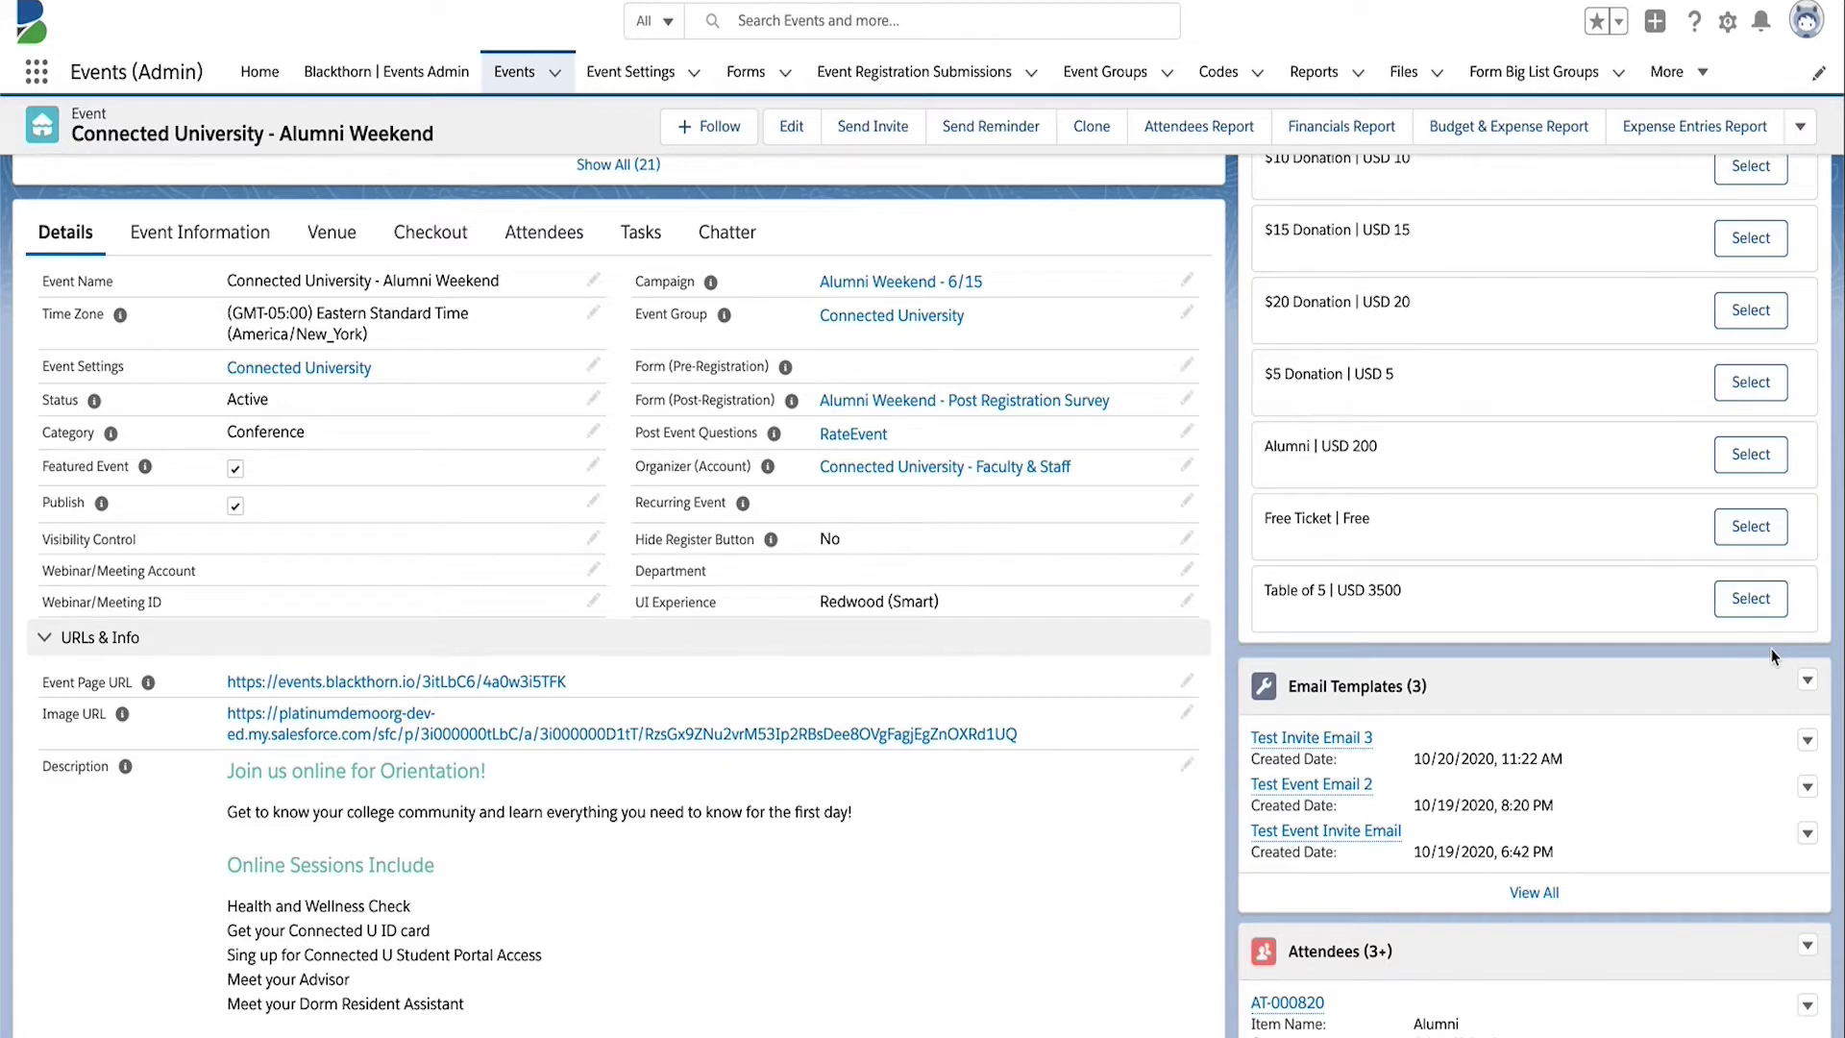
left_click(1808, 682)
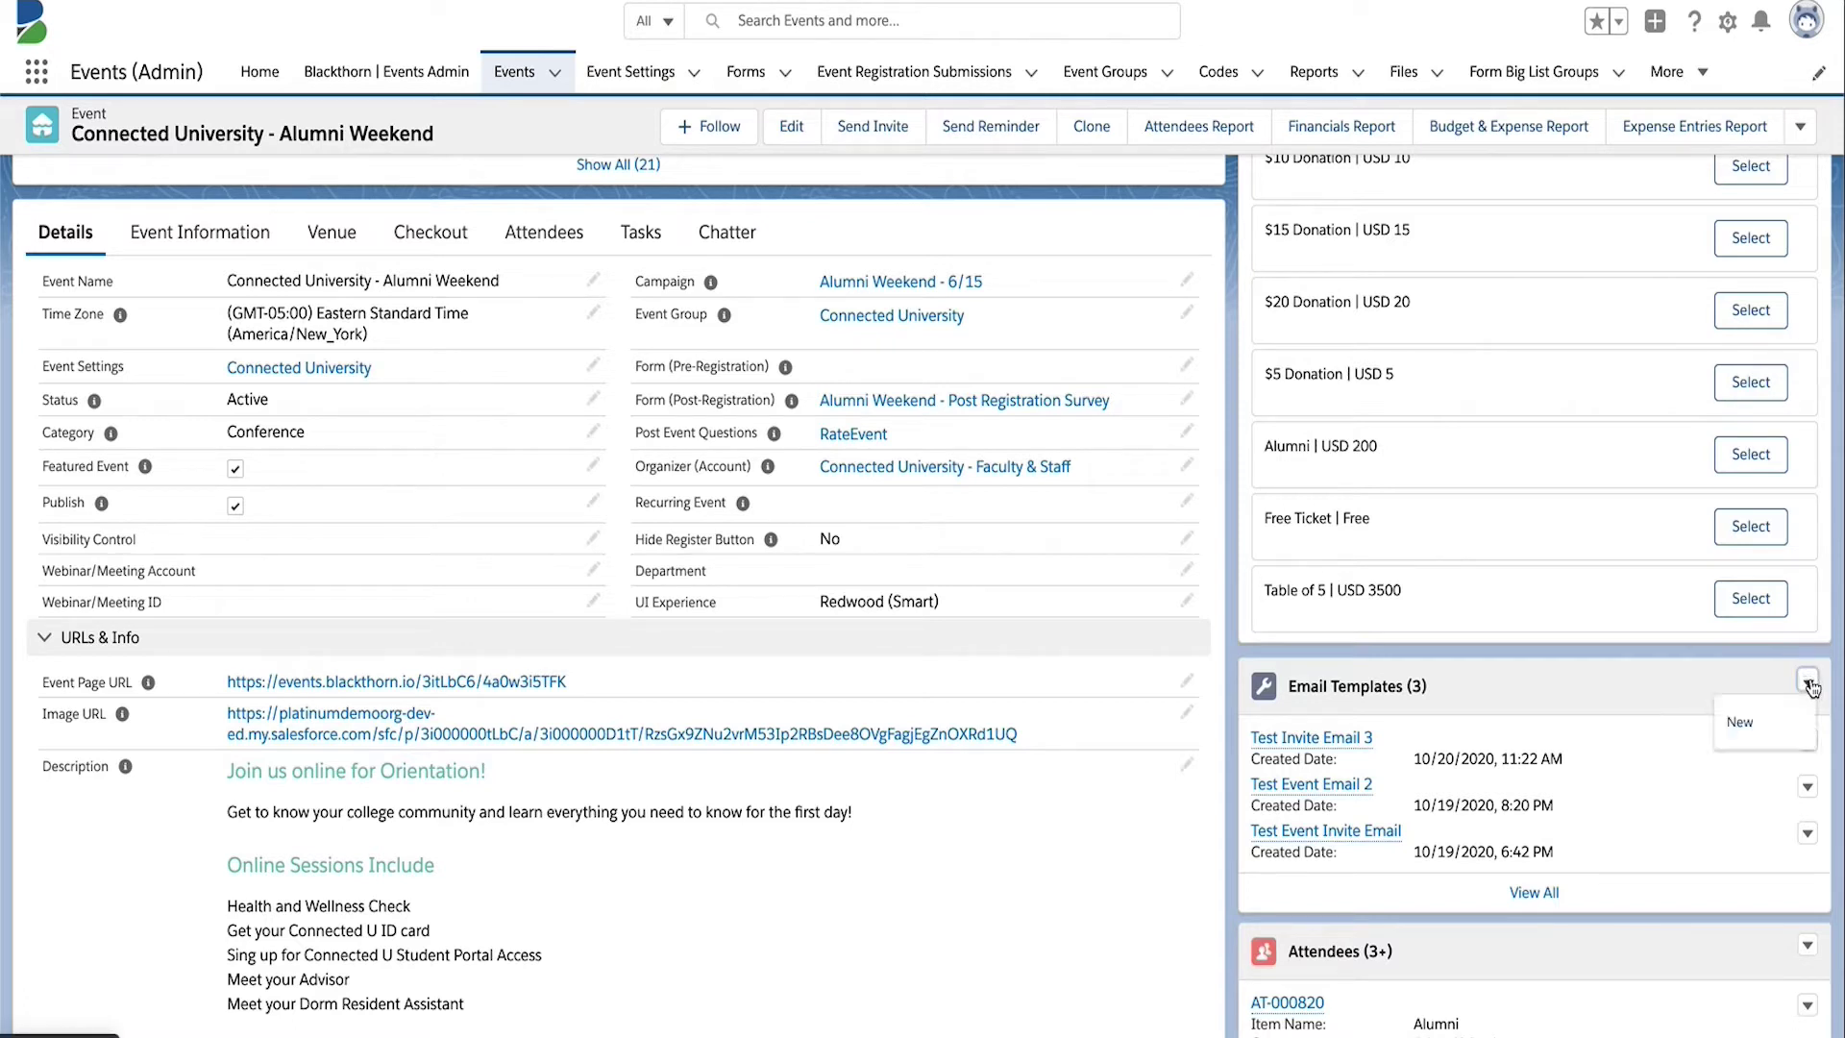
left_click(1739, 730)
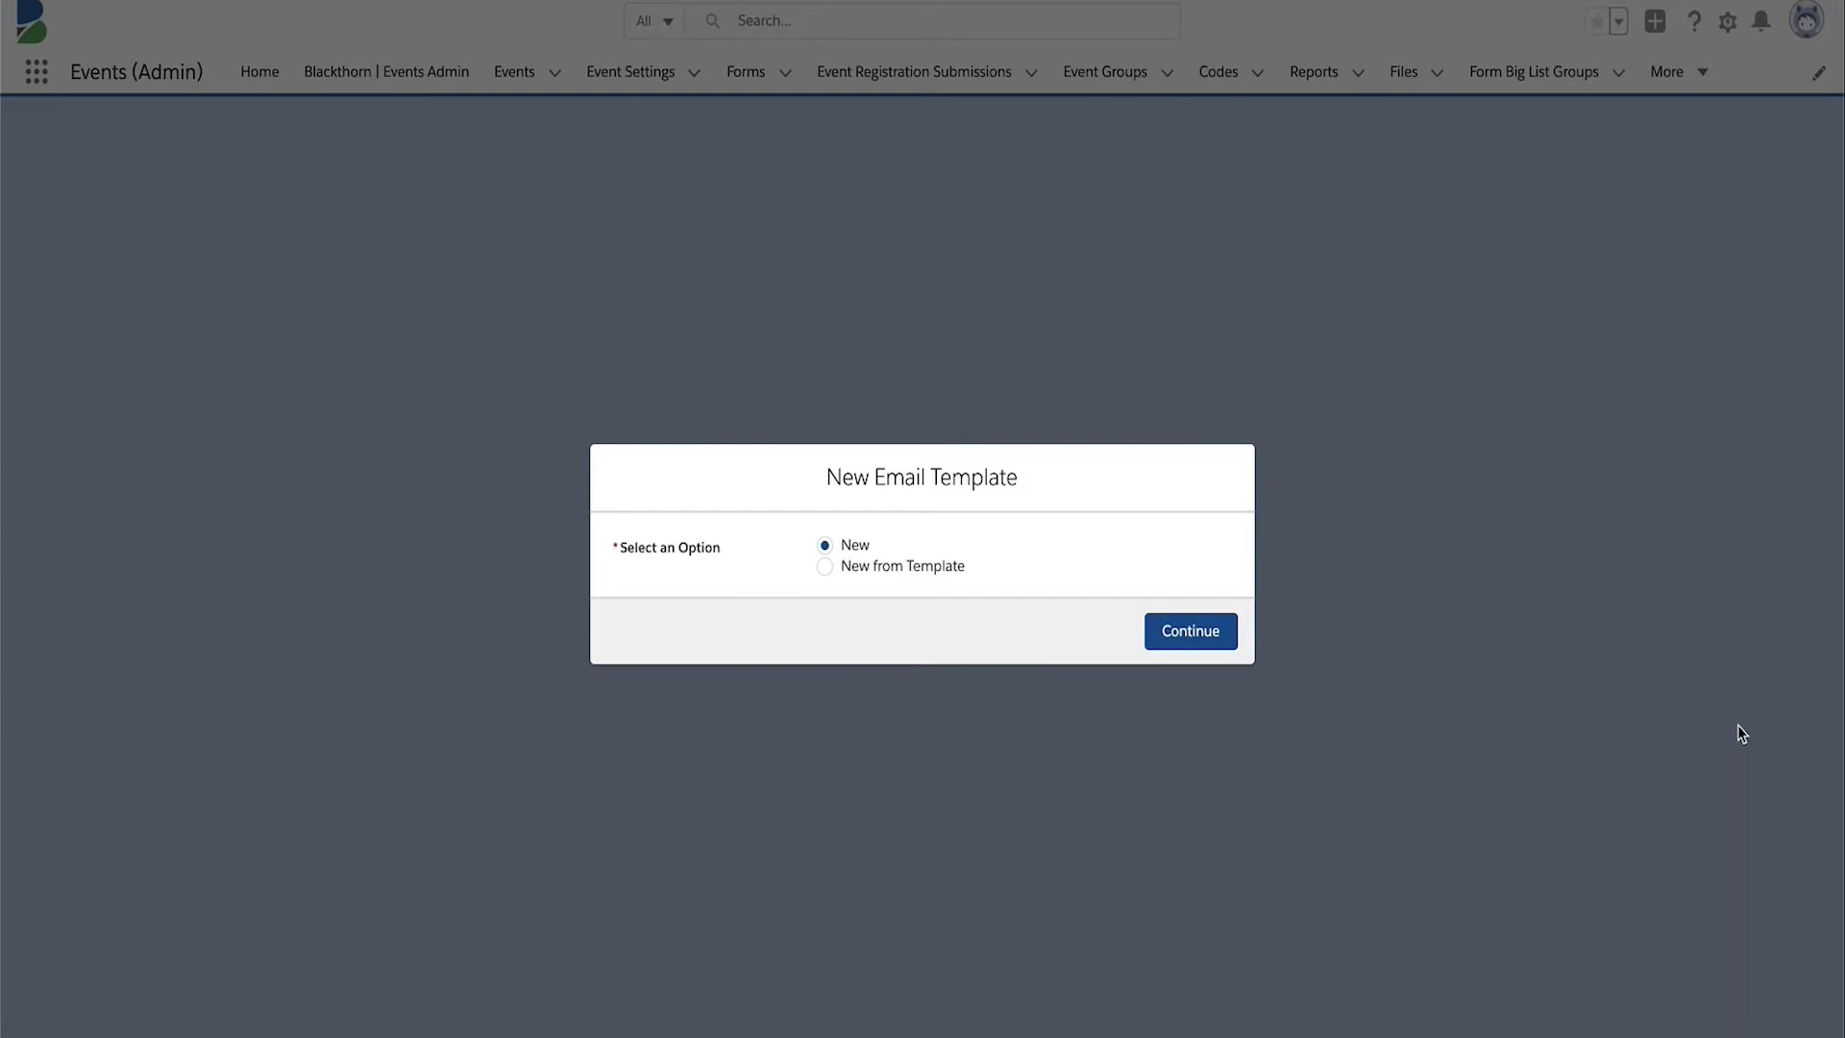
left_click(824, 567)
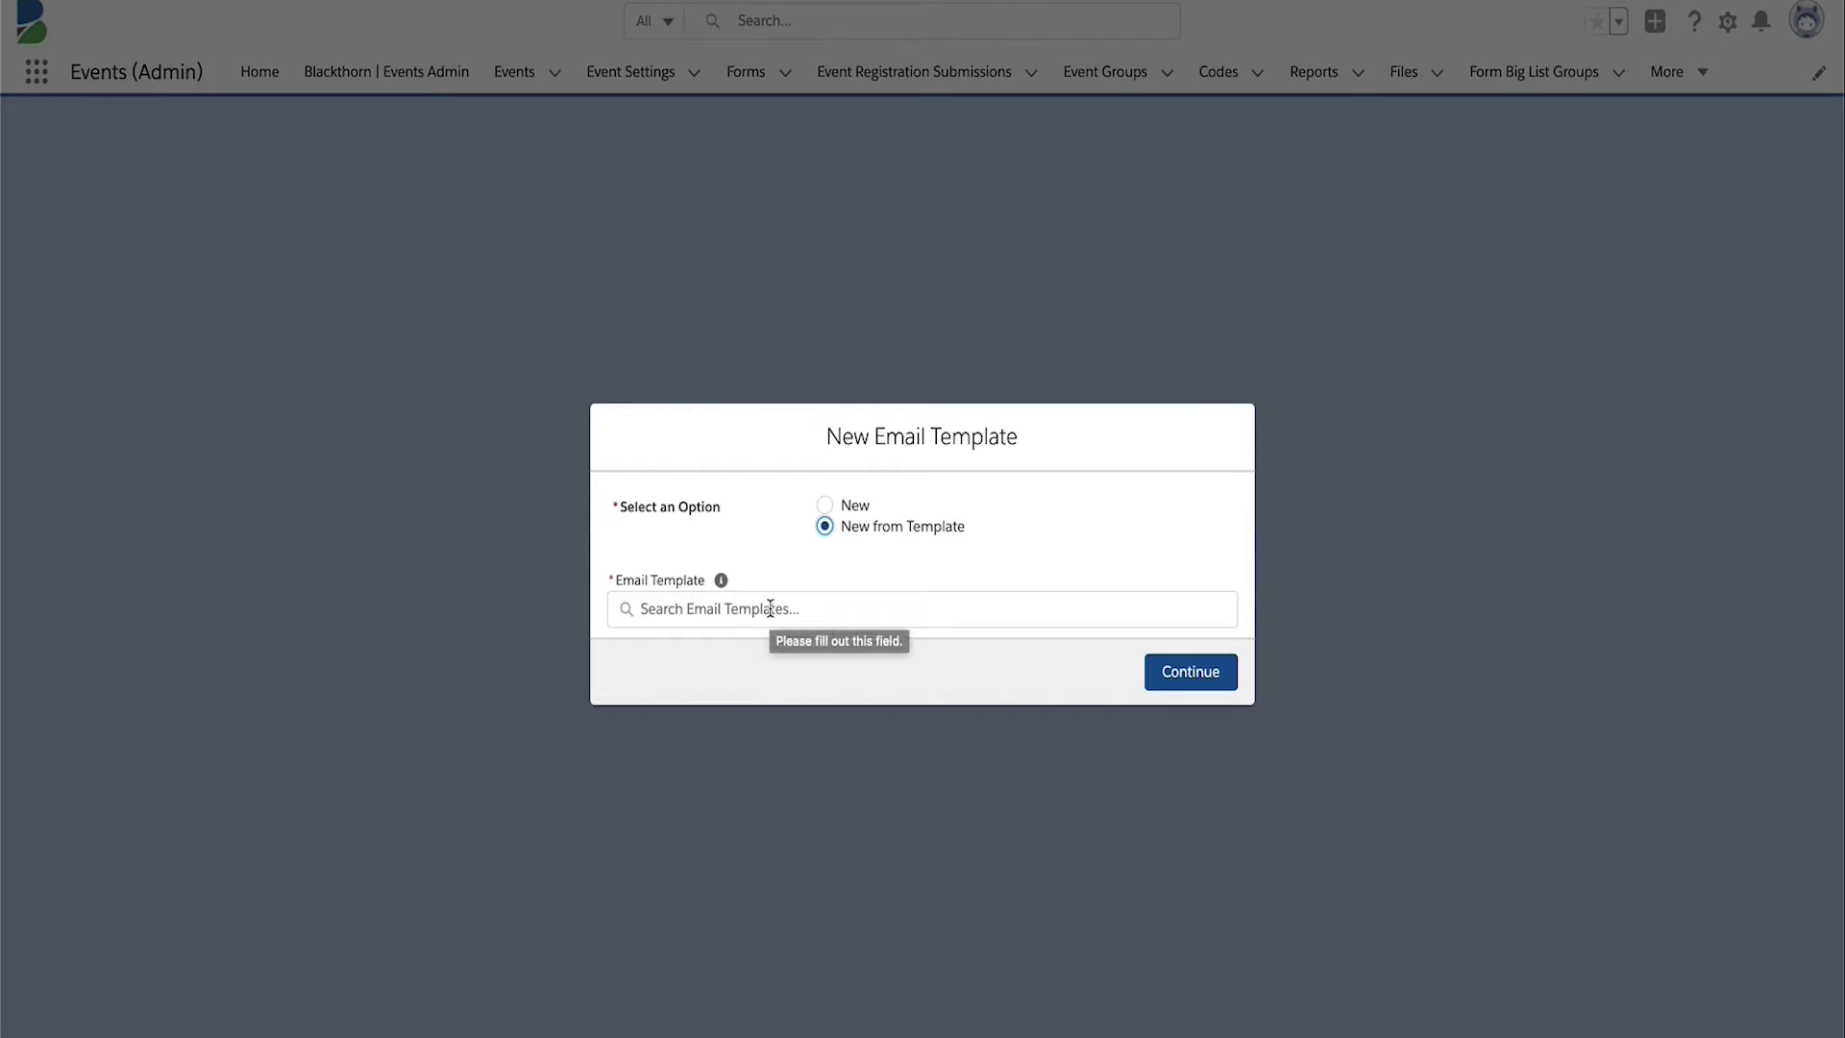
- Find and choose Standard Template | Confirm Light as the base template and continue to the email builder
left_click(770, 607)
type("standard")
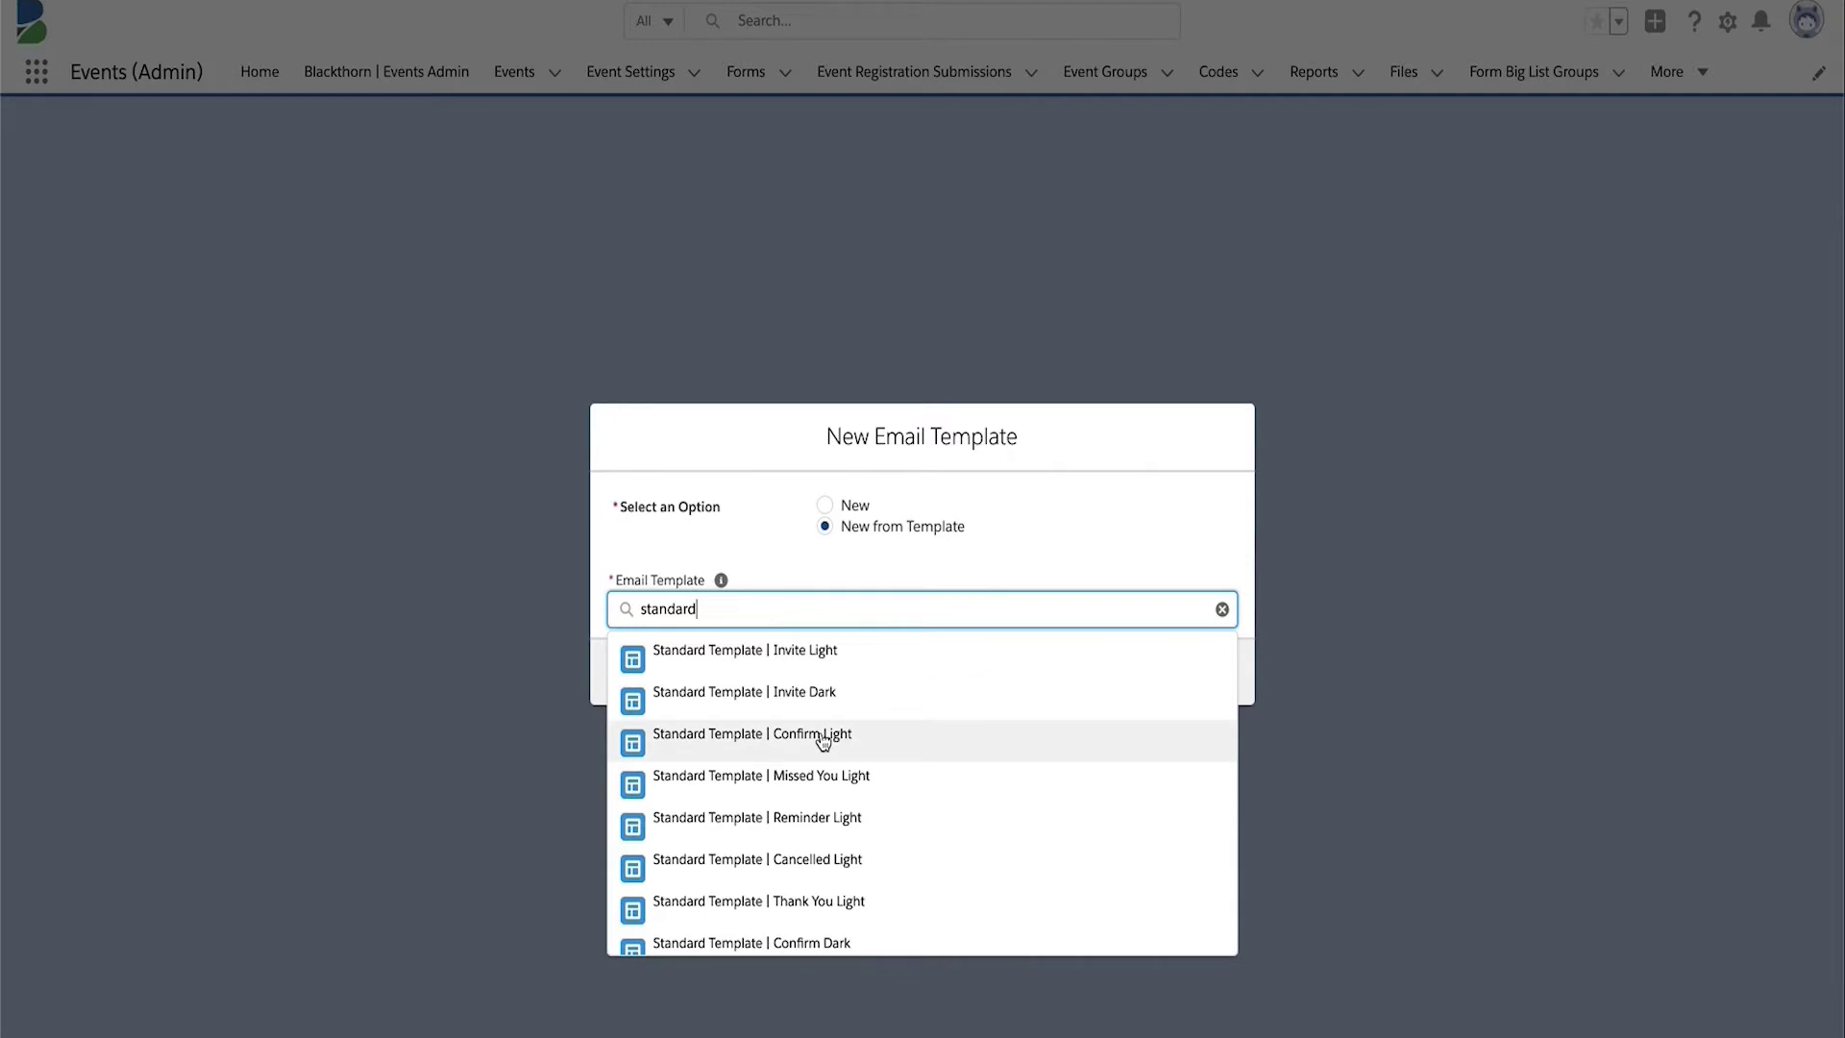
scroll(836, 821, "down", 1)
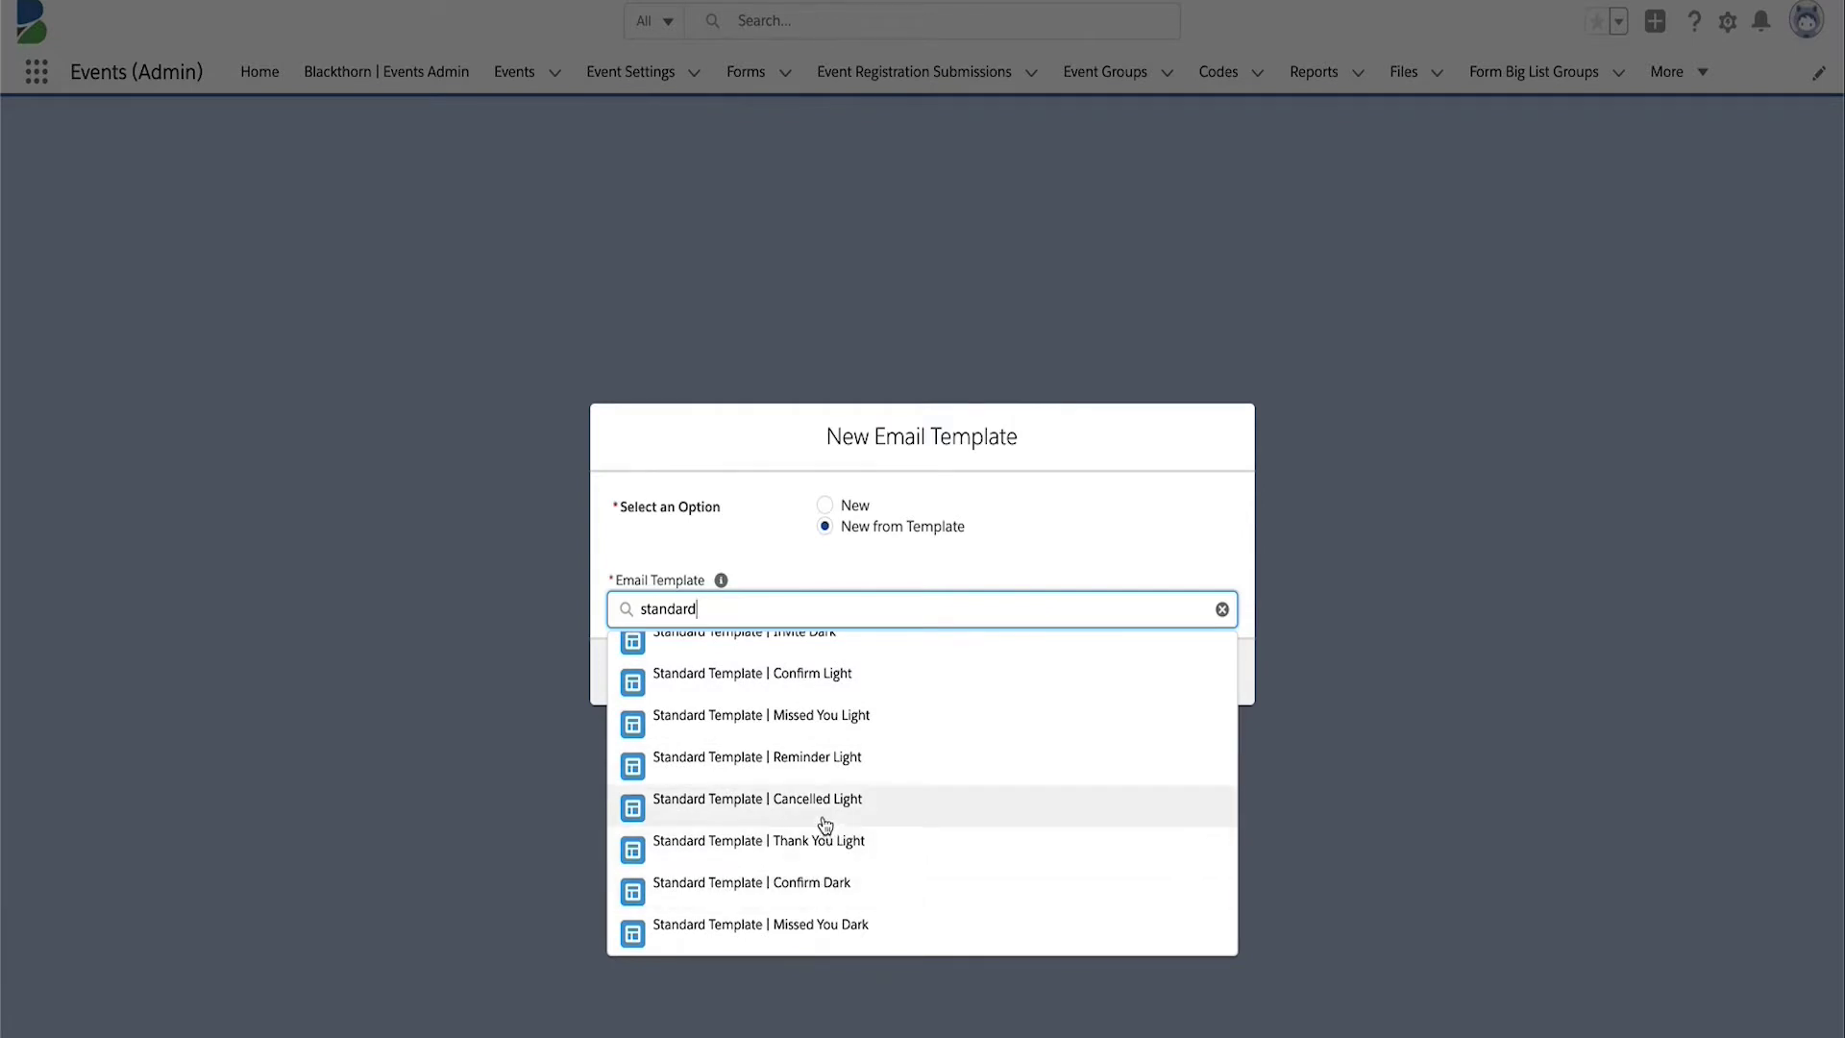
scroll(816, 846, "up", 1)
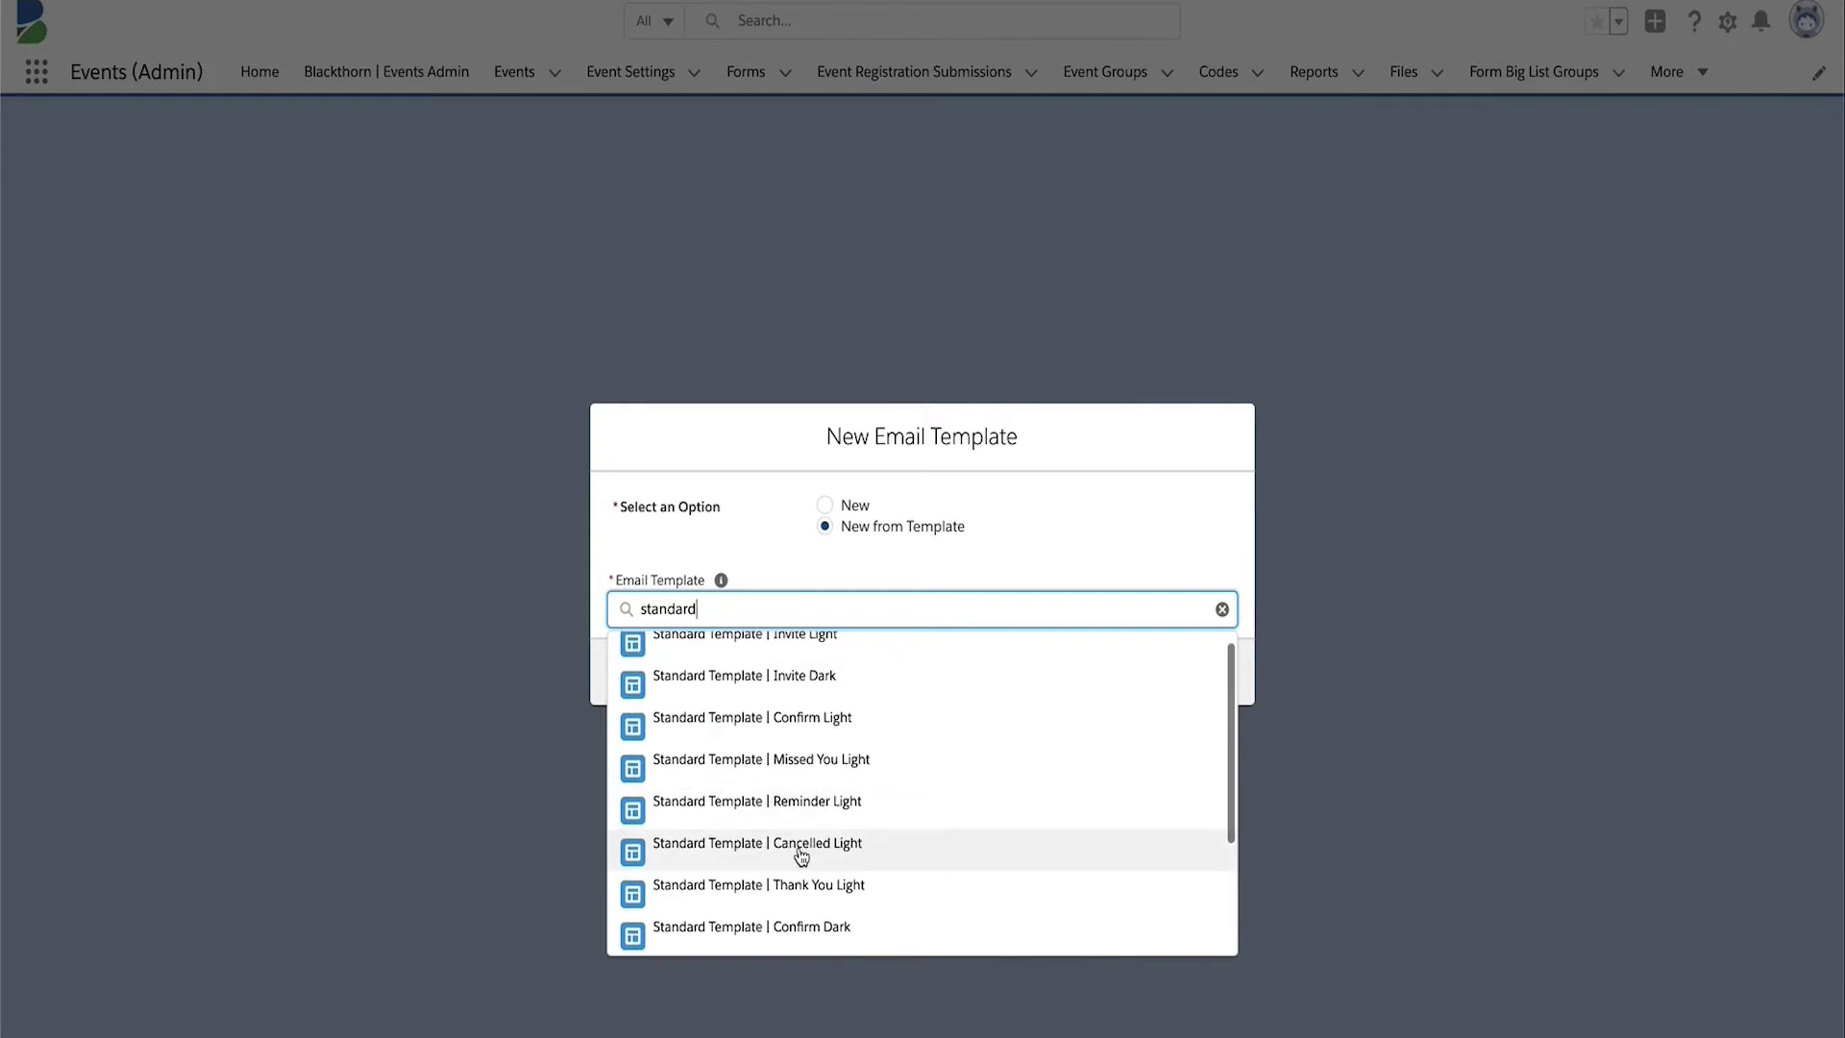
scroll(812, 807, "up", 1)
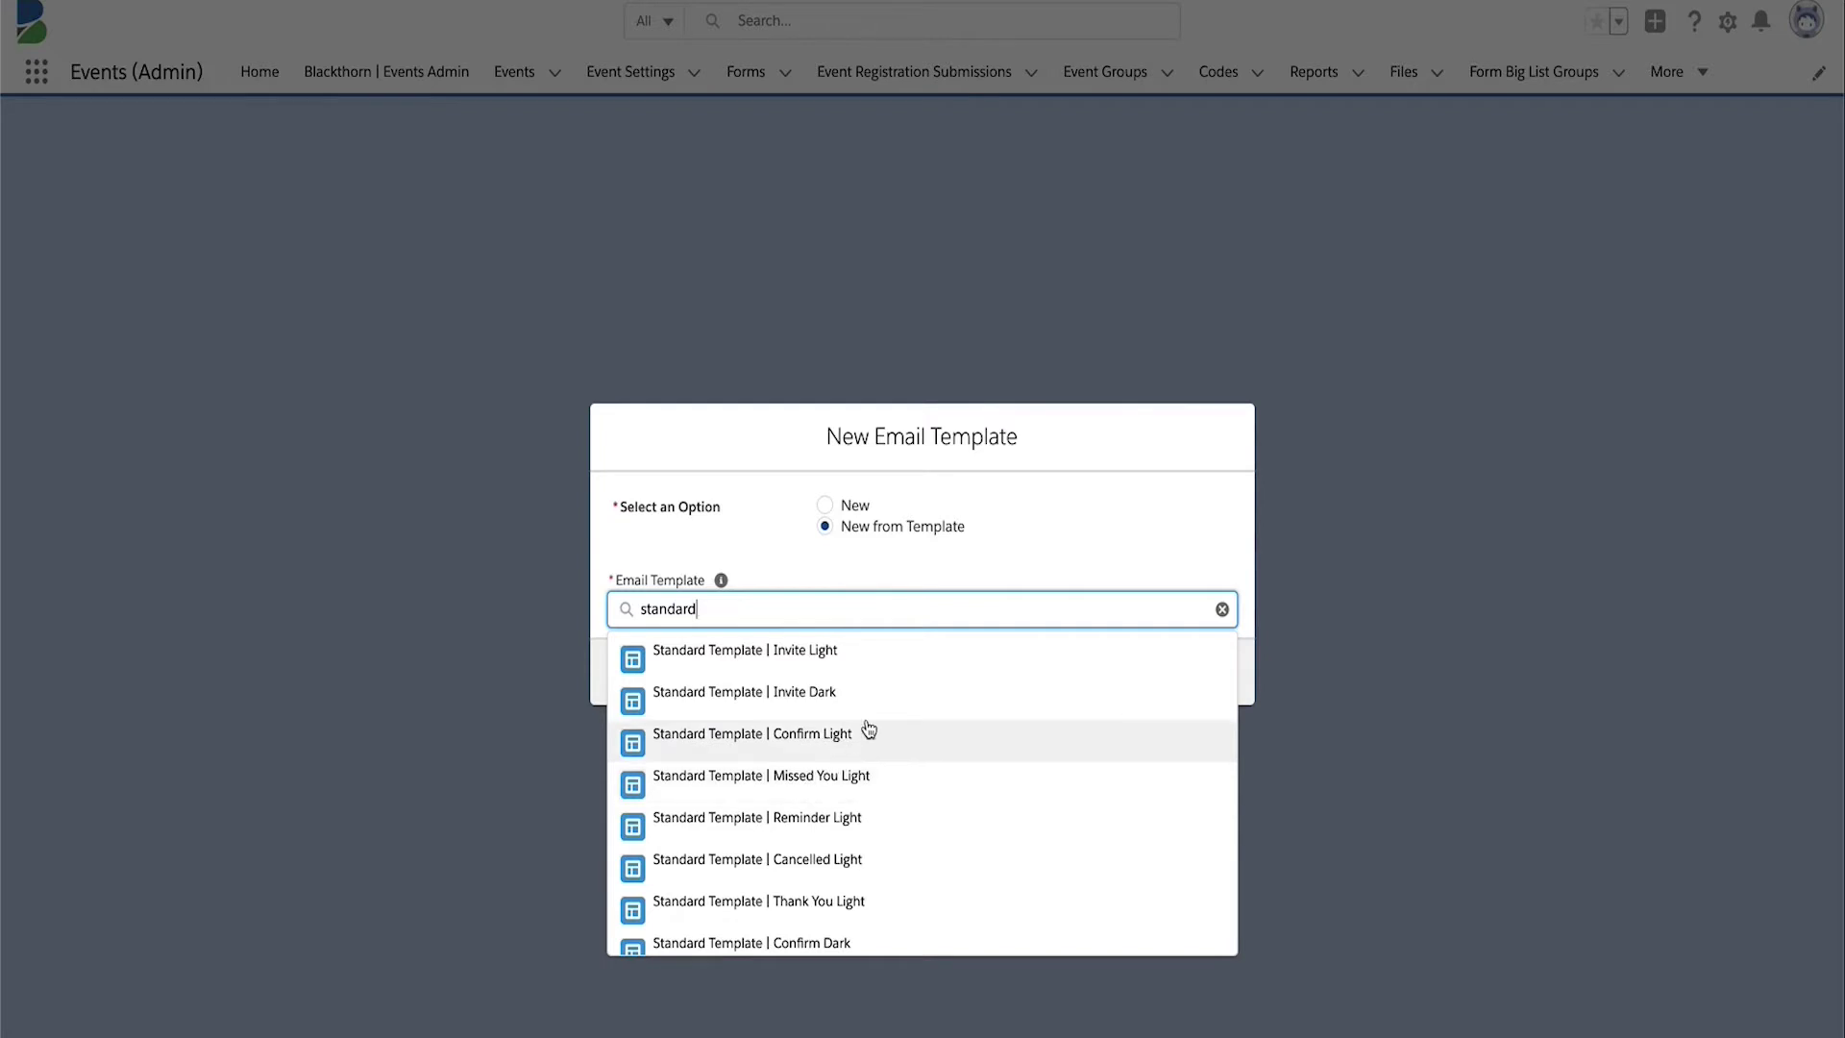
left_click(803, 744)
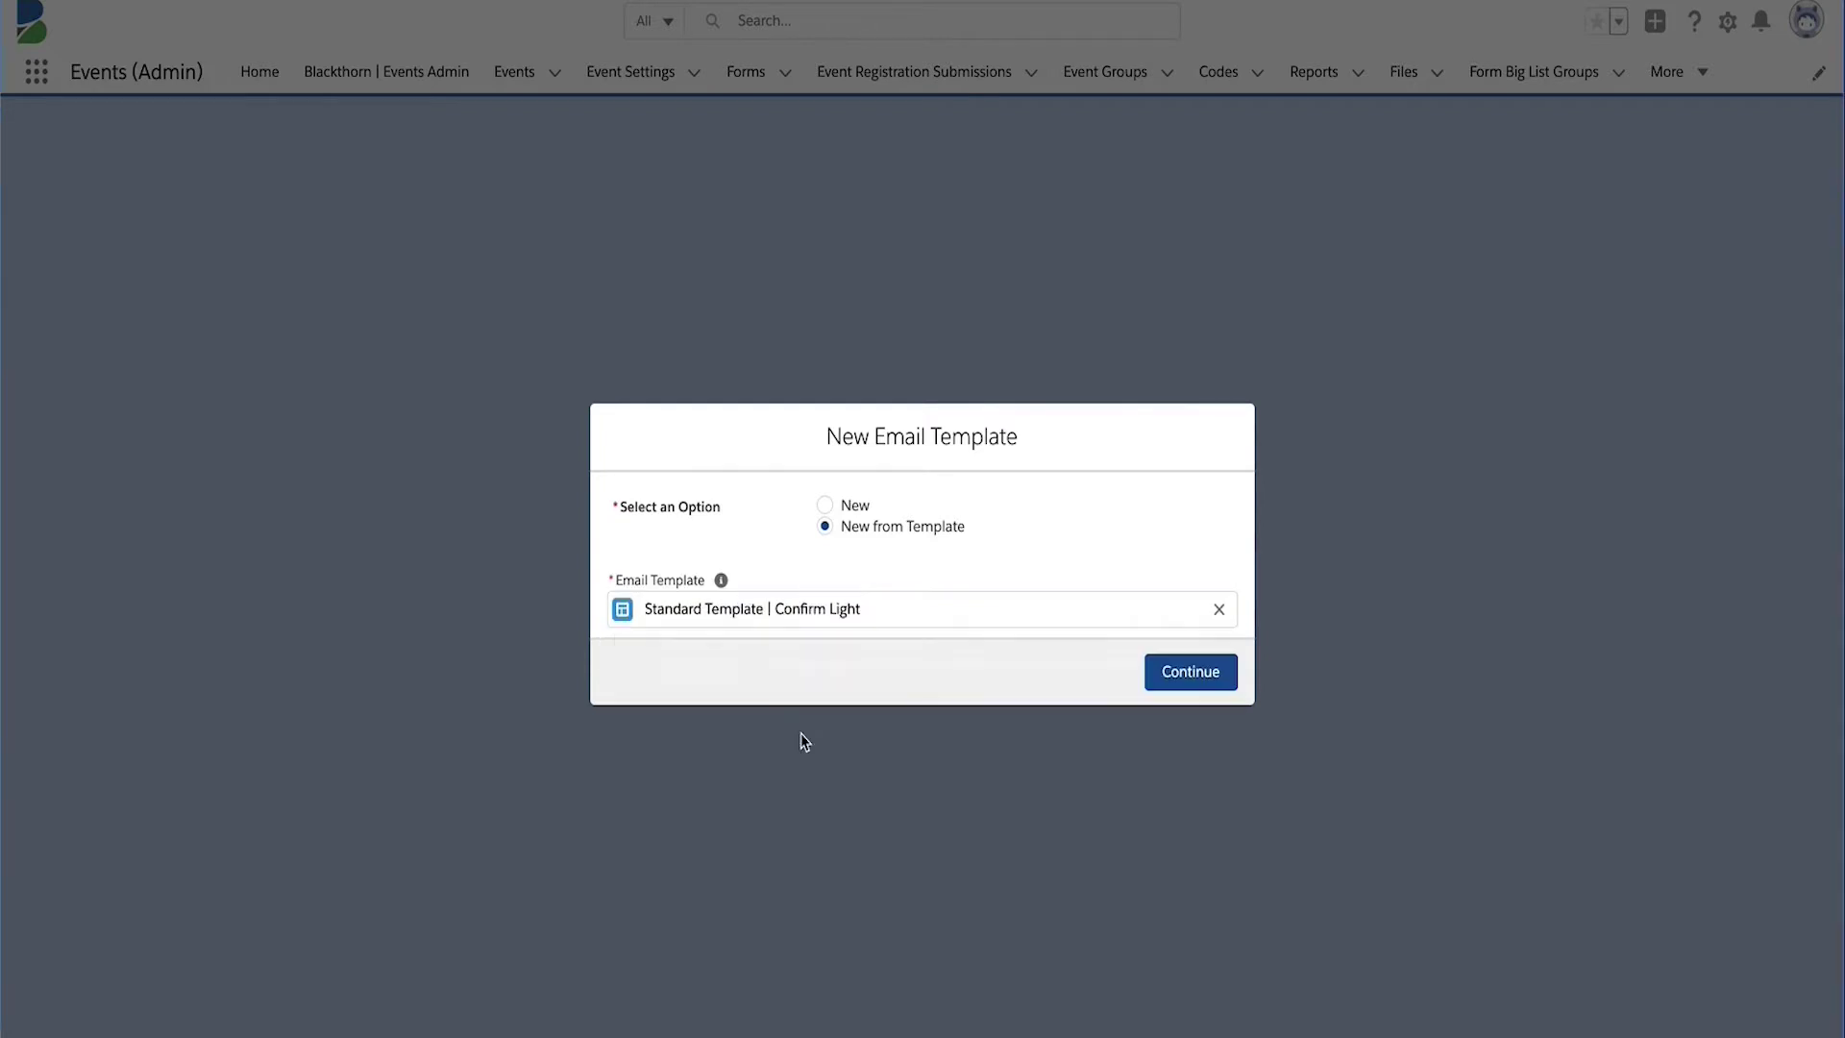
left_click(1208, 673)
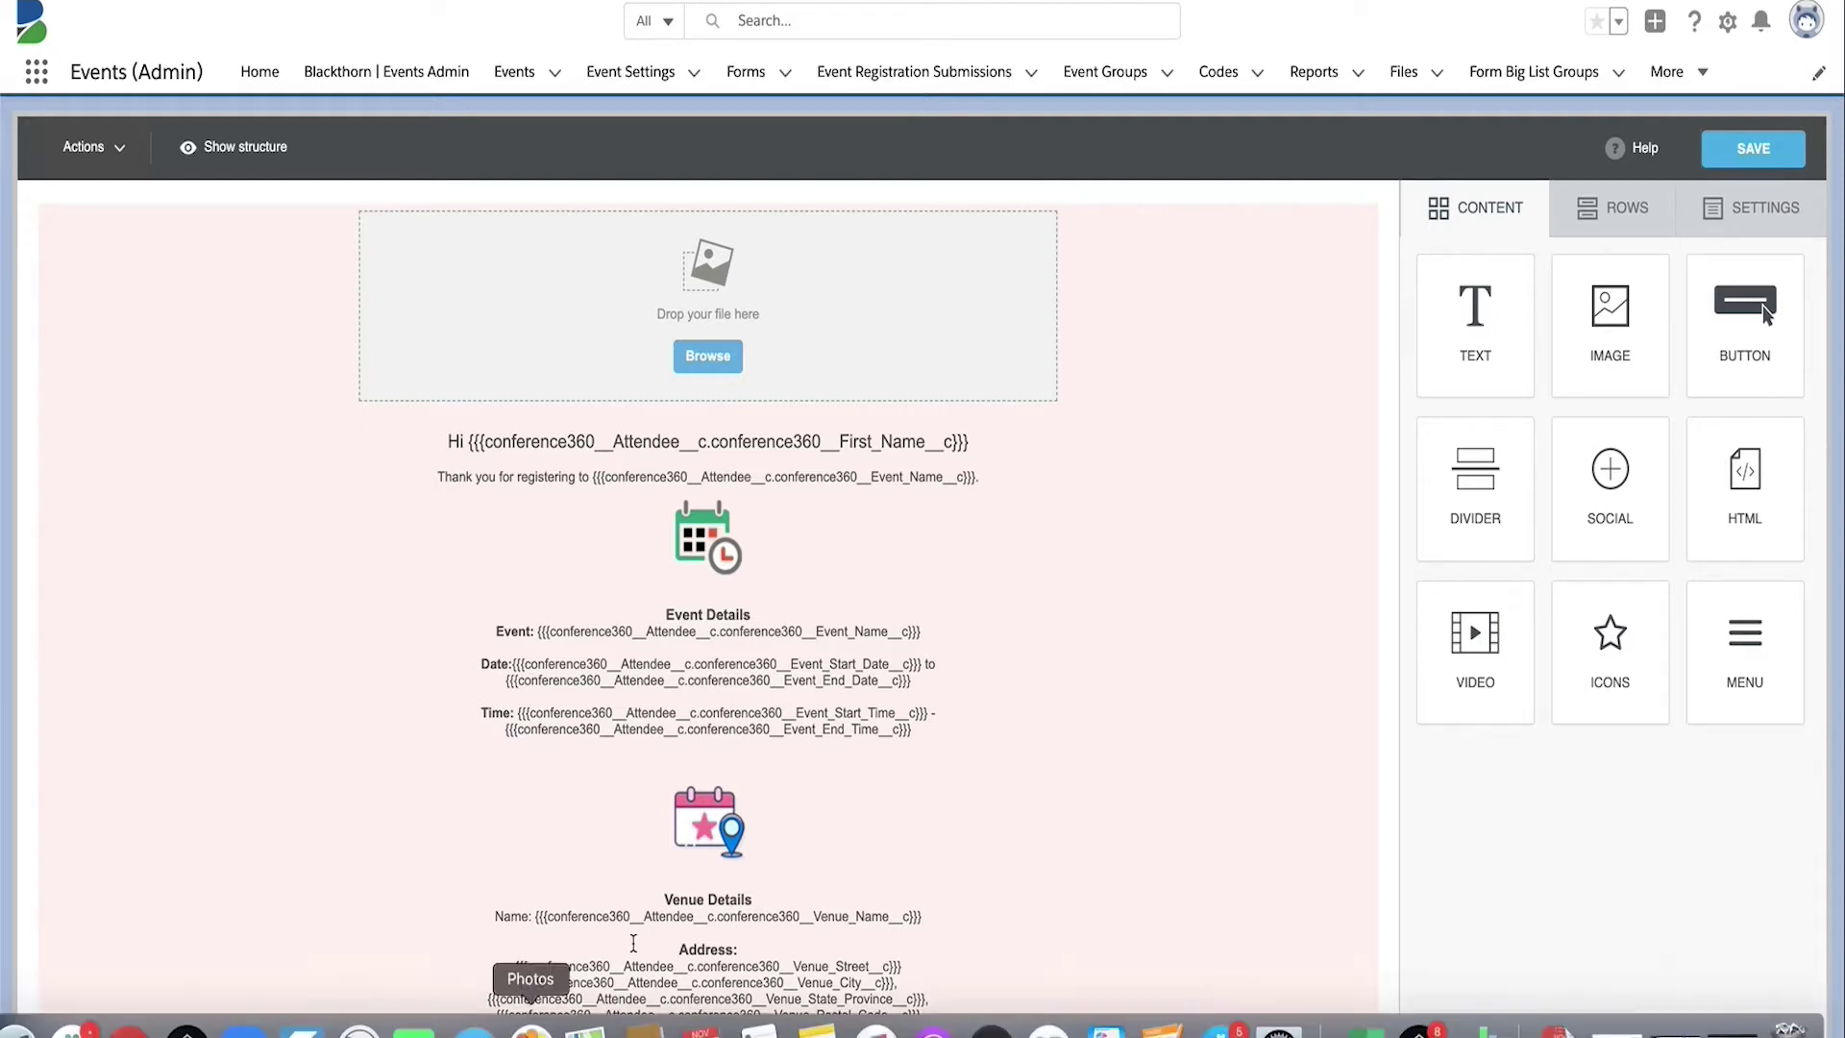
- Review the confirmation template's event, venue and customer sections down to the social icons
scroll(822, 477, "down", 1)
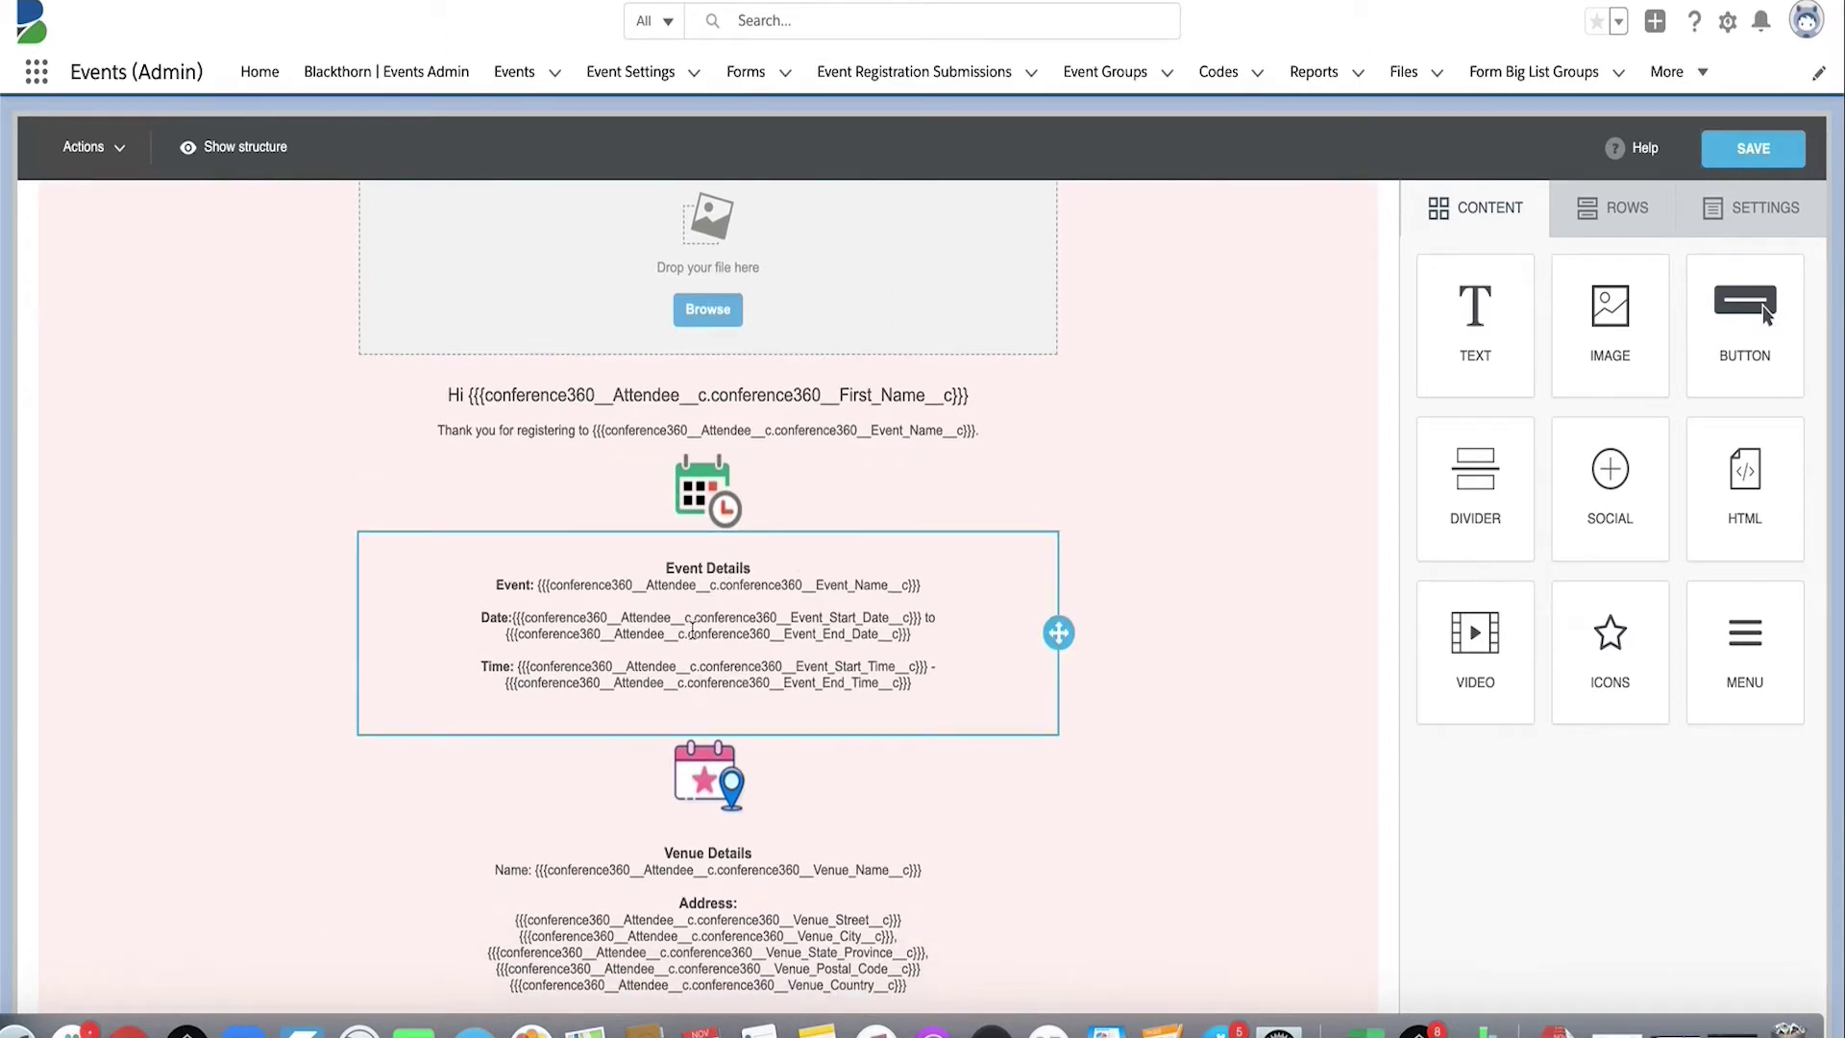
scroll(666, 657, "down", 2)
scroll(667, 657, "down", 1)
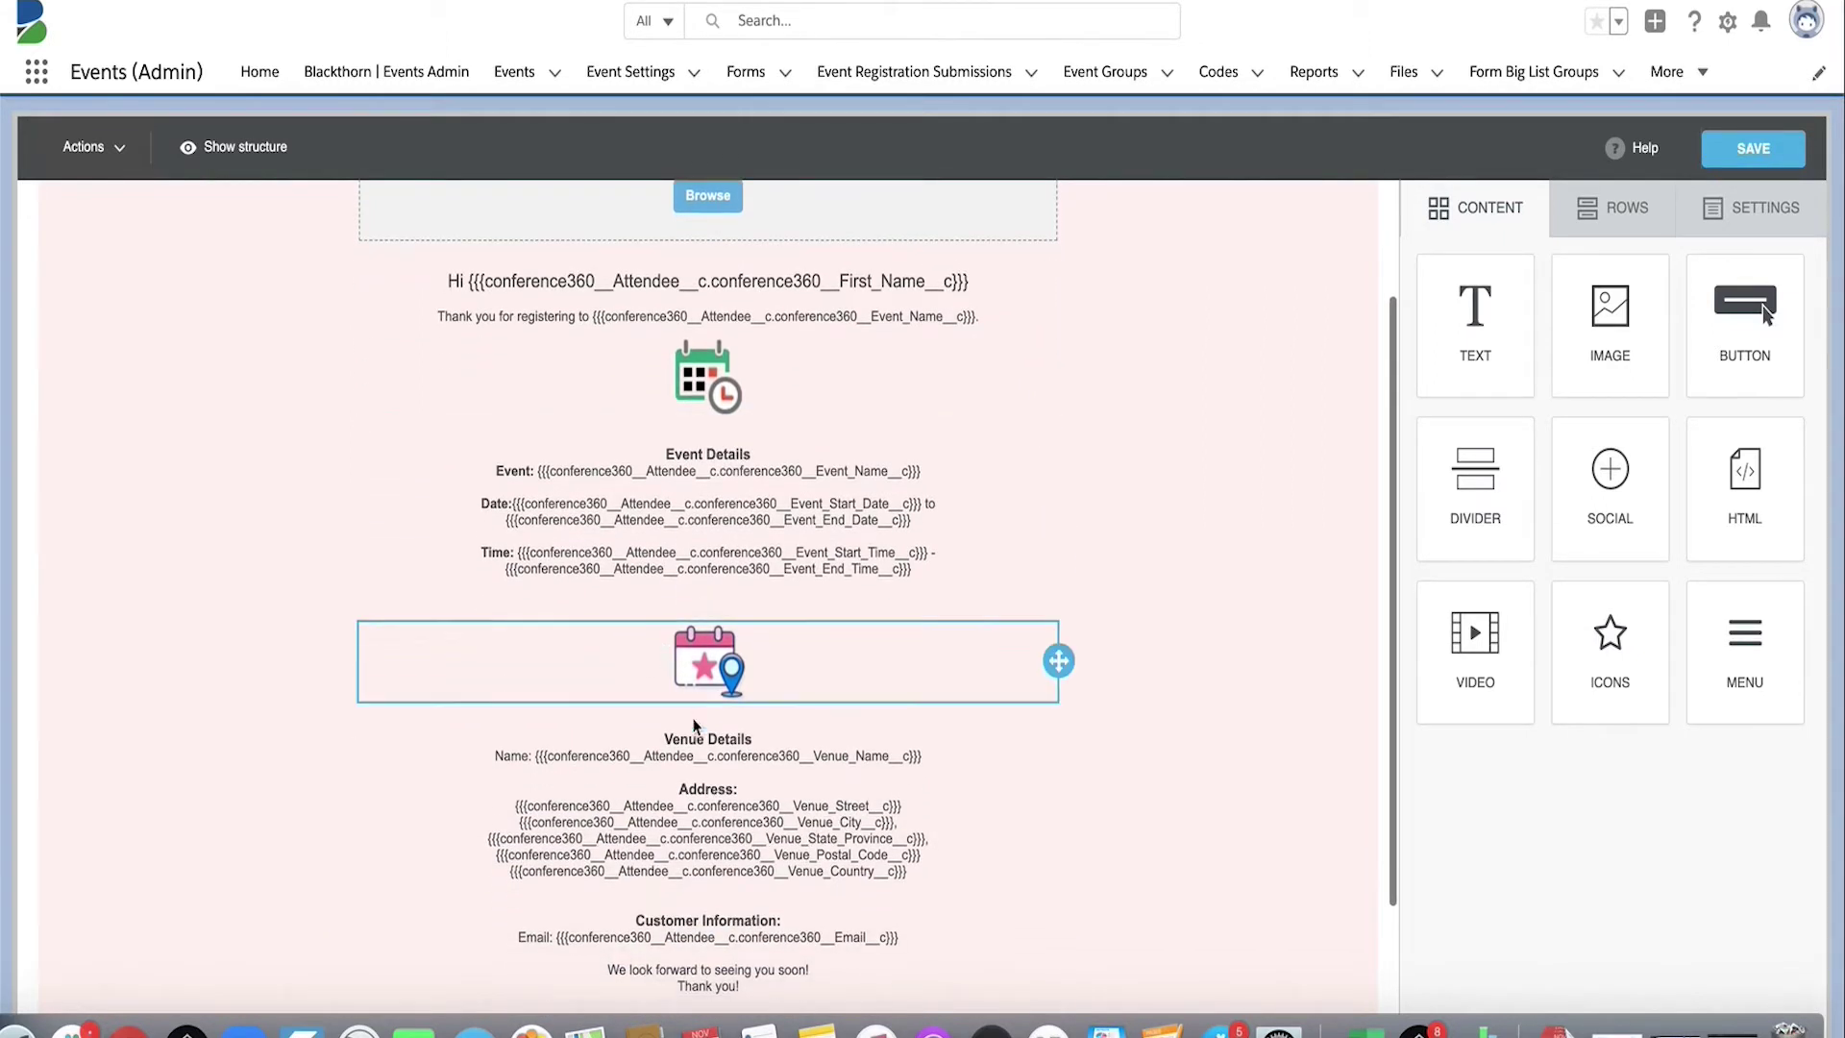
scroll(744, 824, "down", 3)
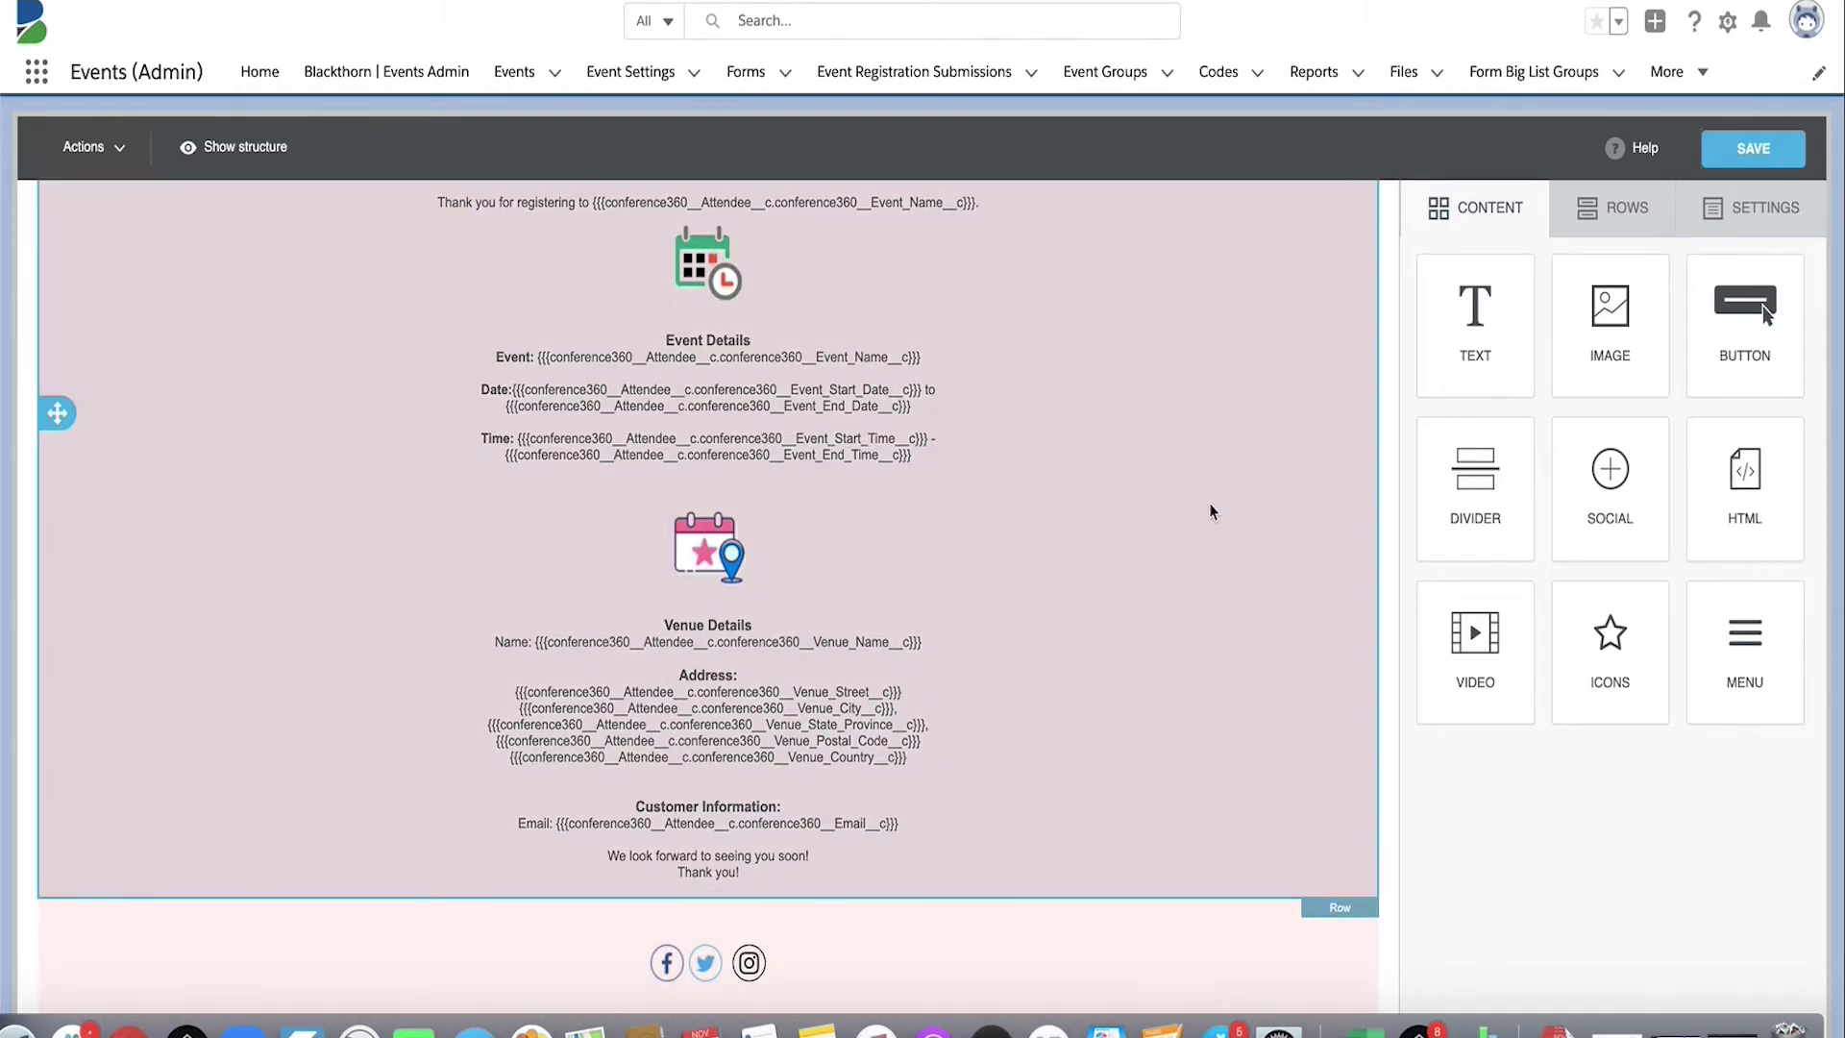
scroll(1211, 511, "up", 5)
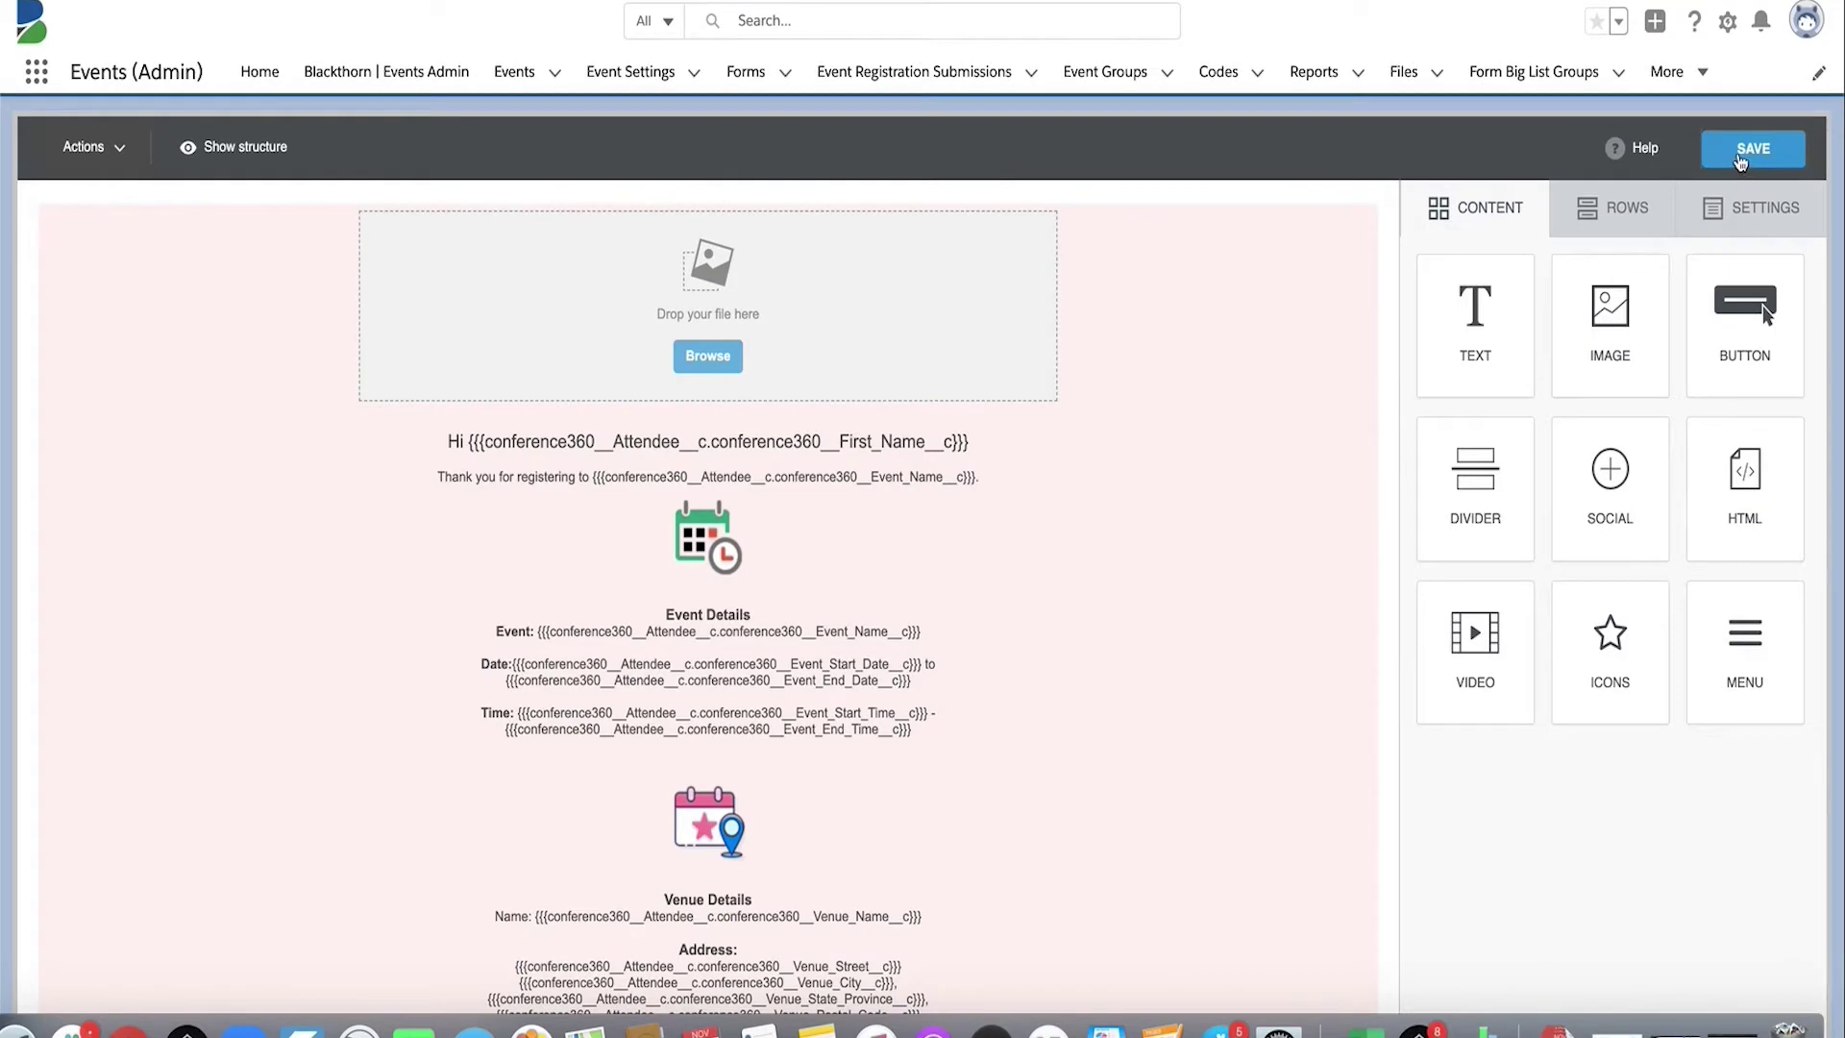
- Save the template as "Event Confirmation Email Test" with the subject "Thank you for registering!"
left_click(1740, 158)
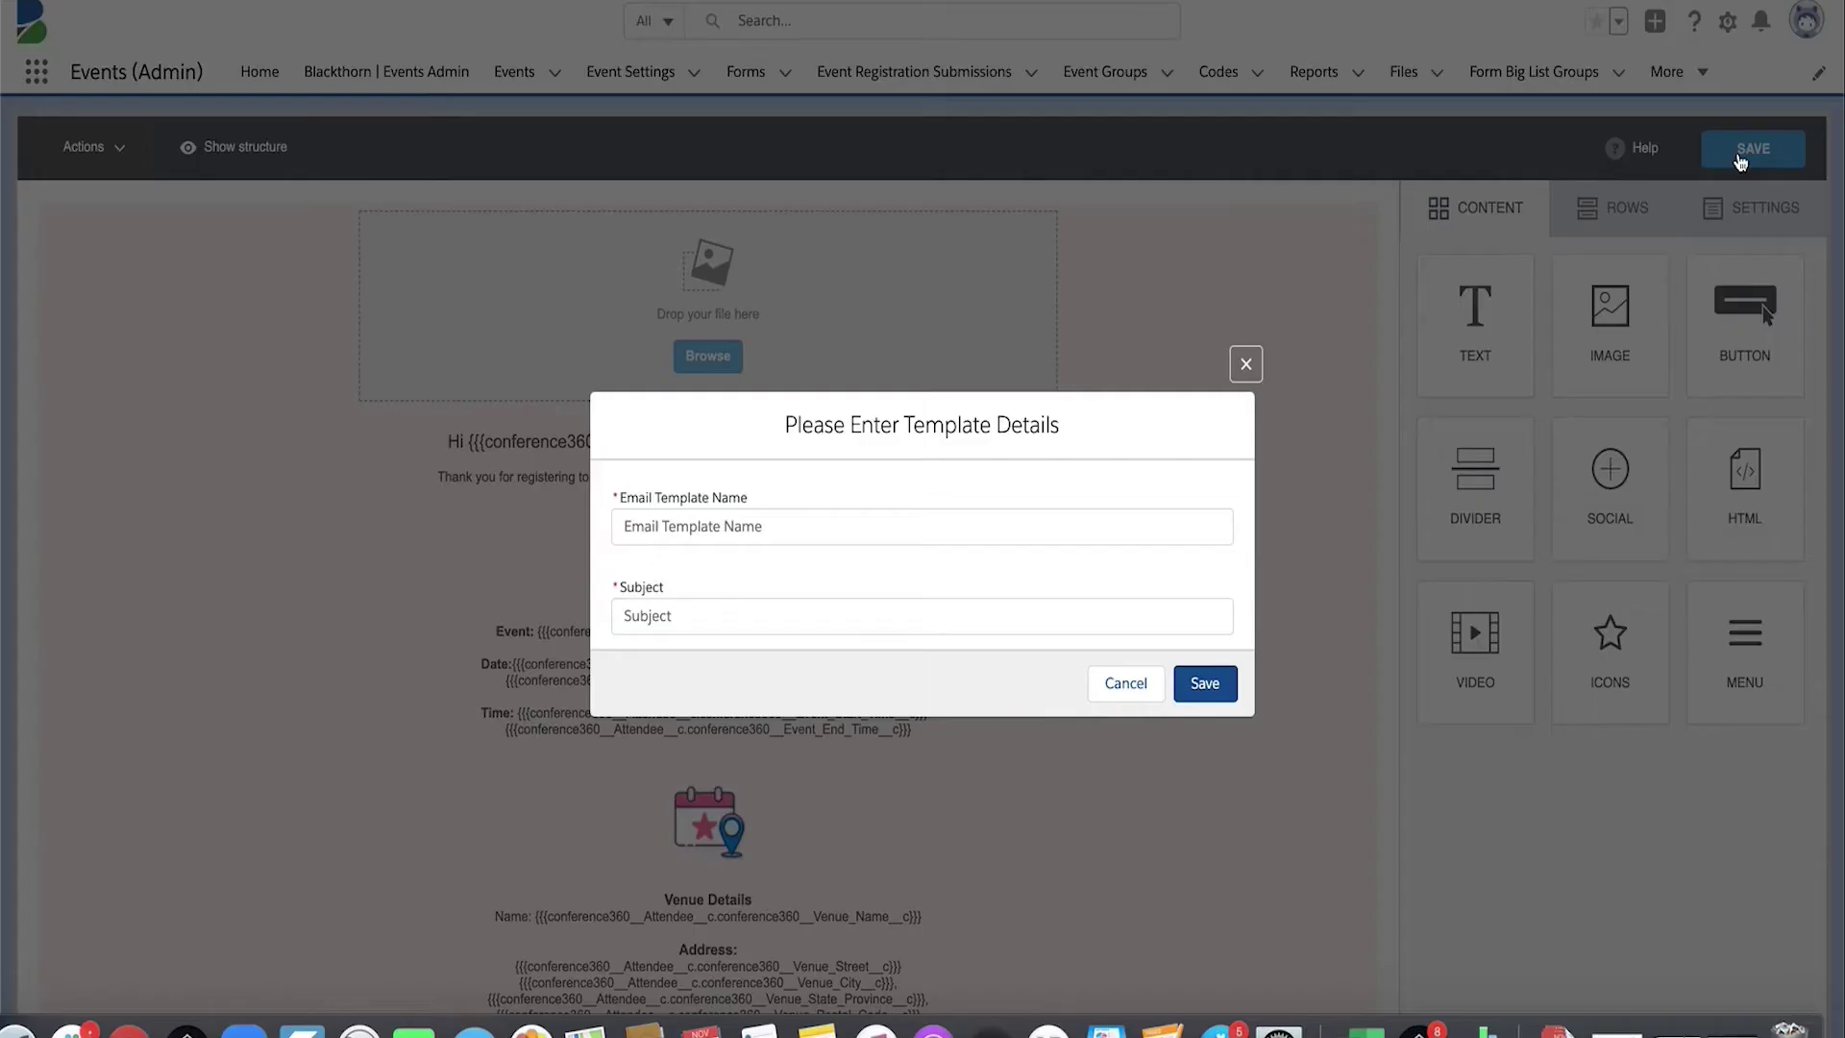
left_click(655, 531)
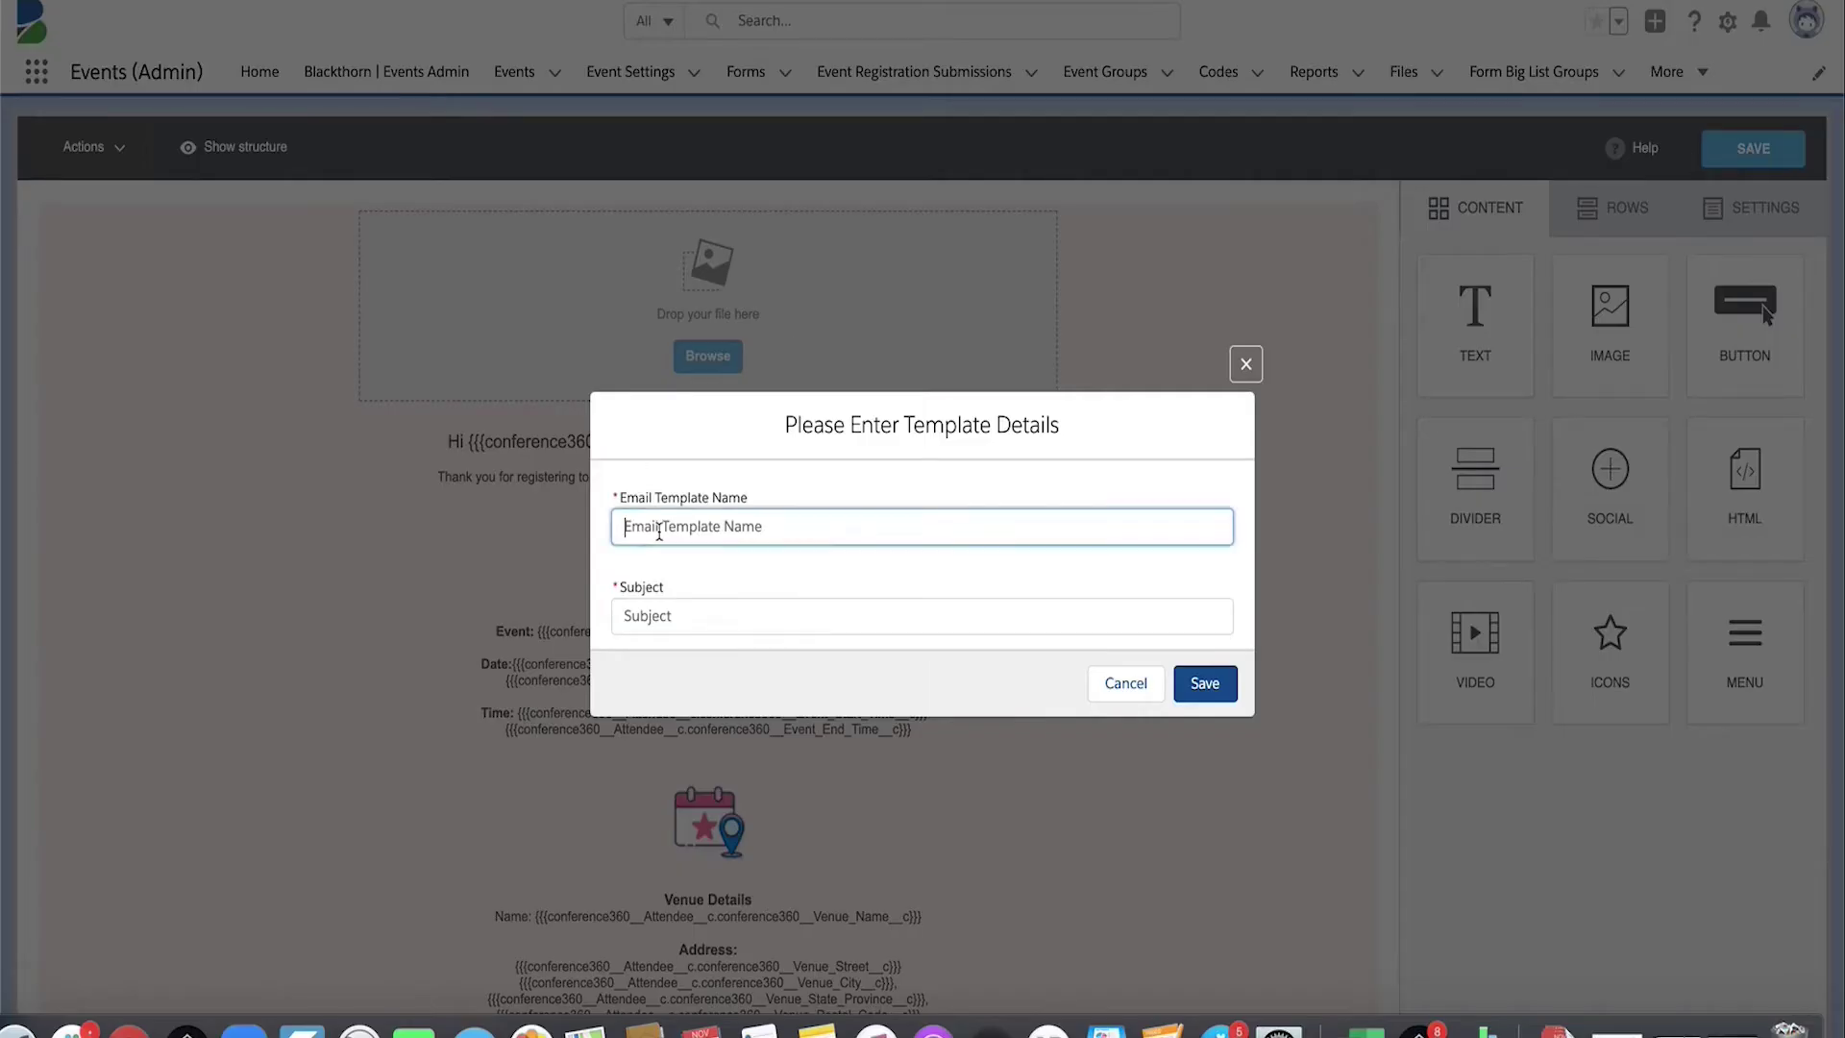
type("Event Conf")
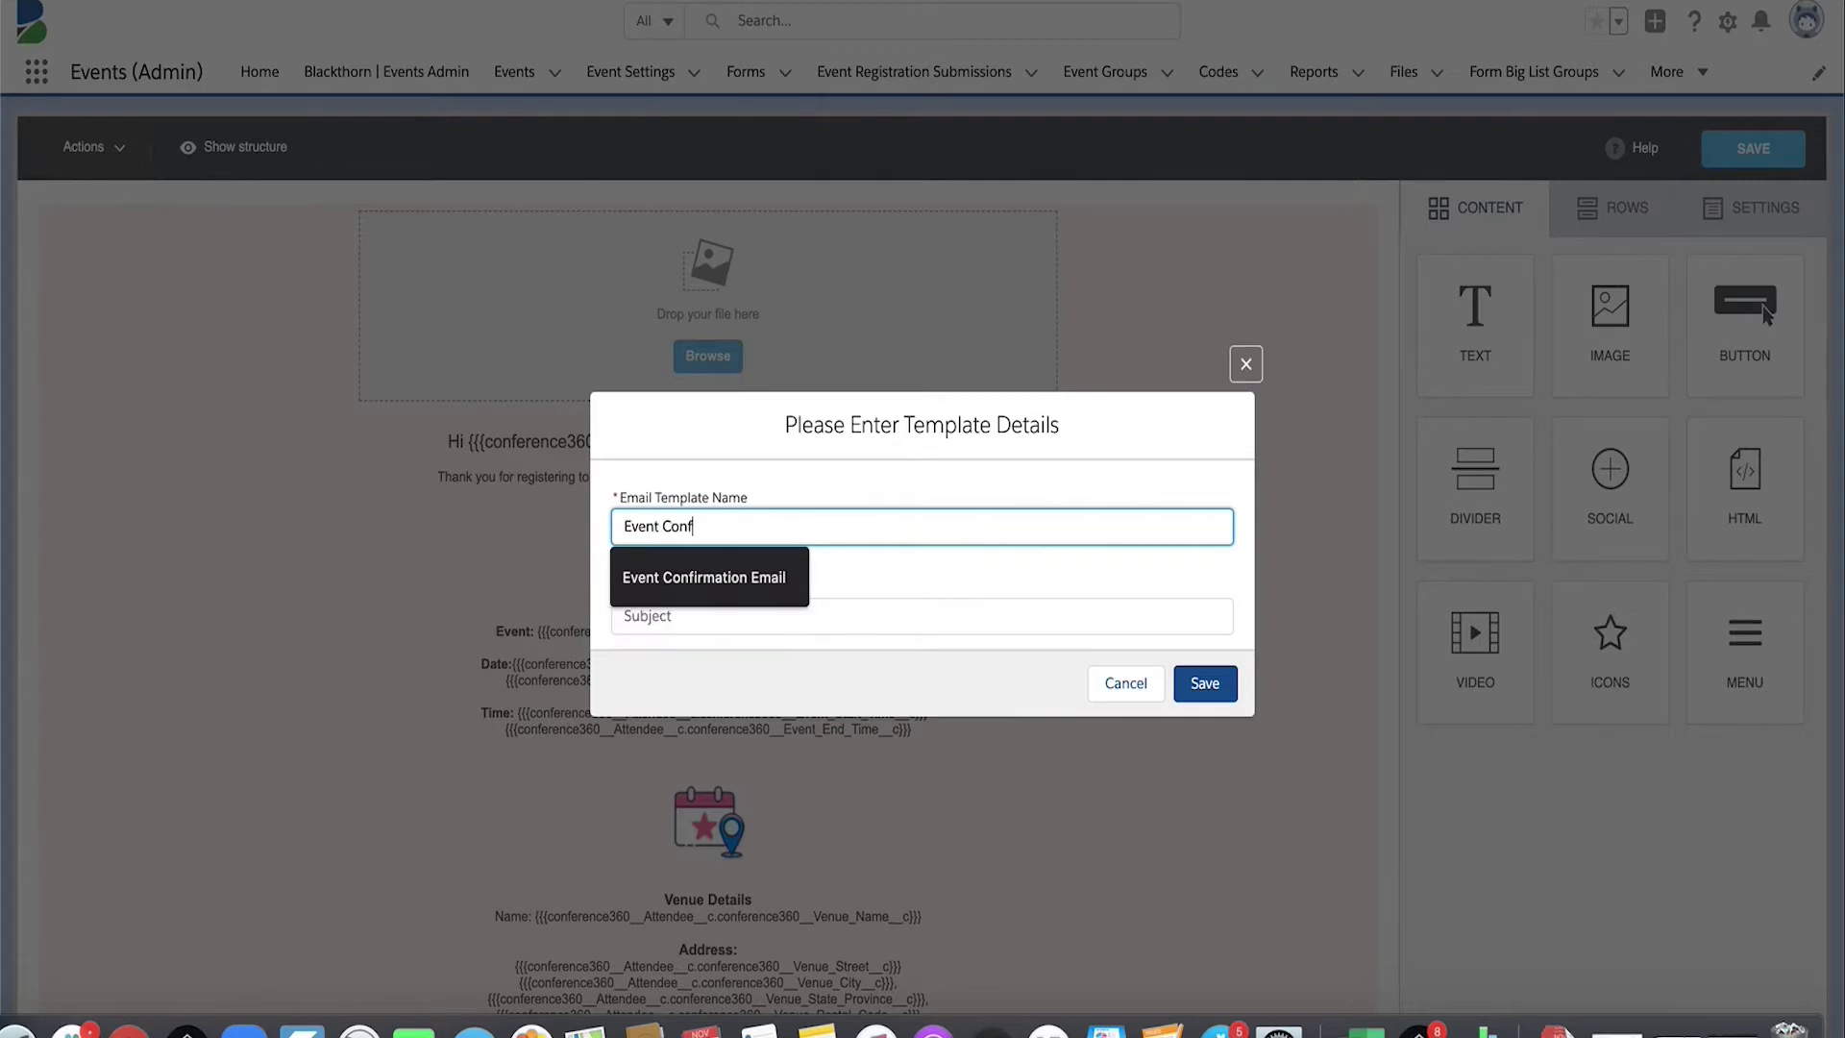
type("irmation Email Test")
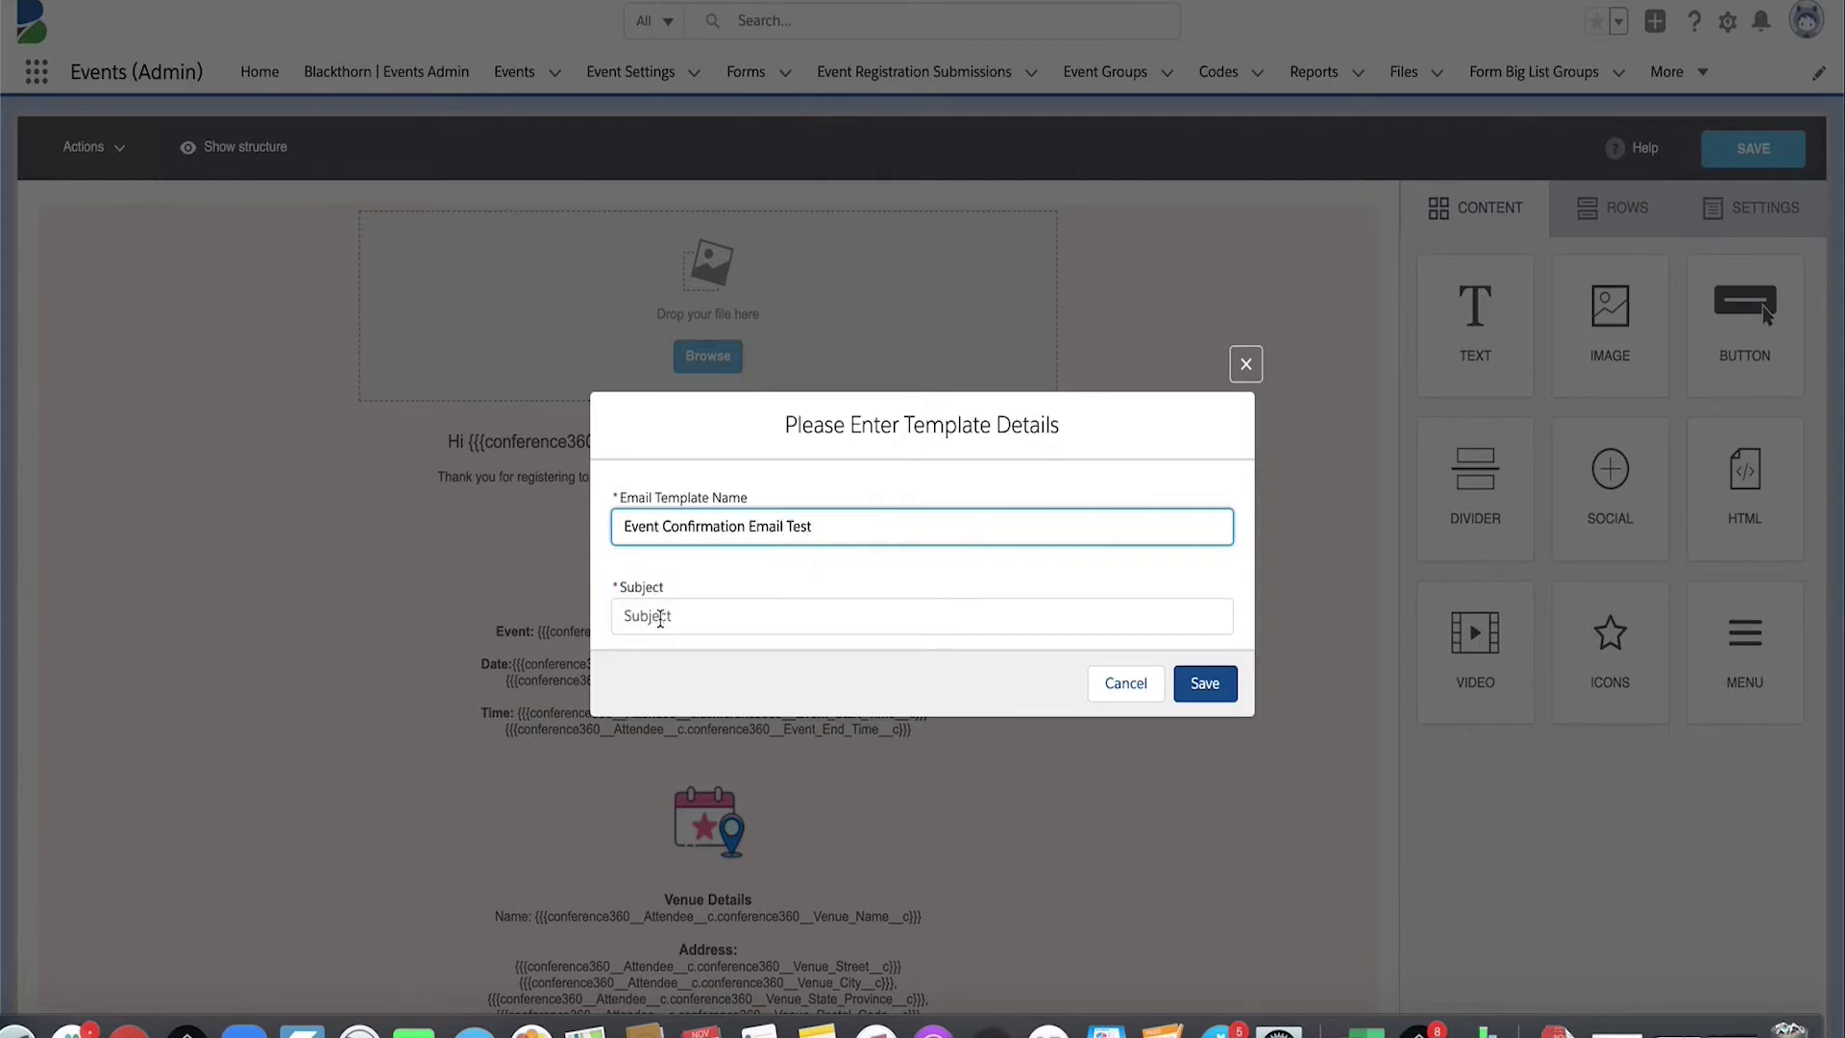
left_click(660, 617)
left_click(706, 709)
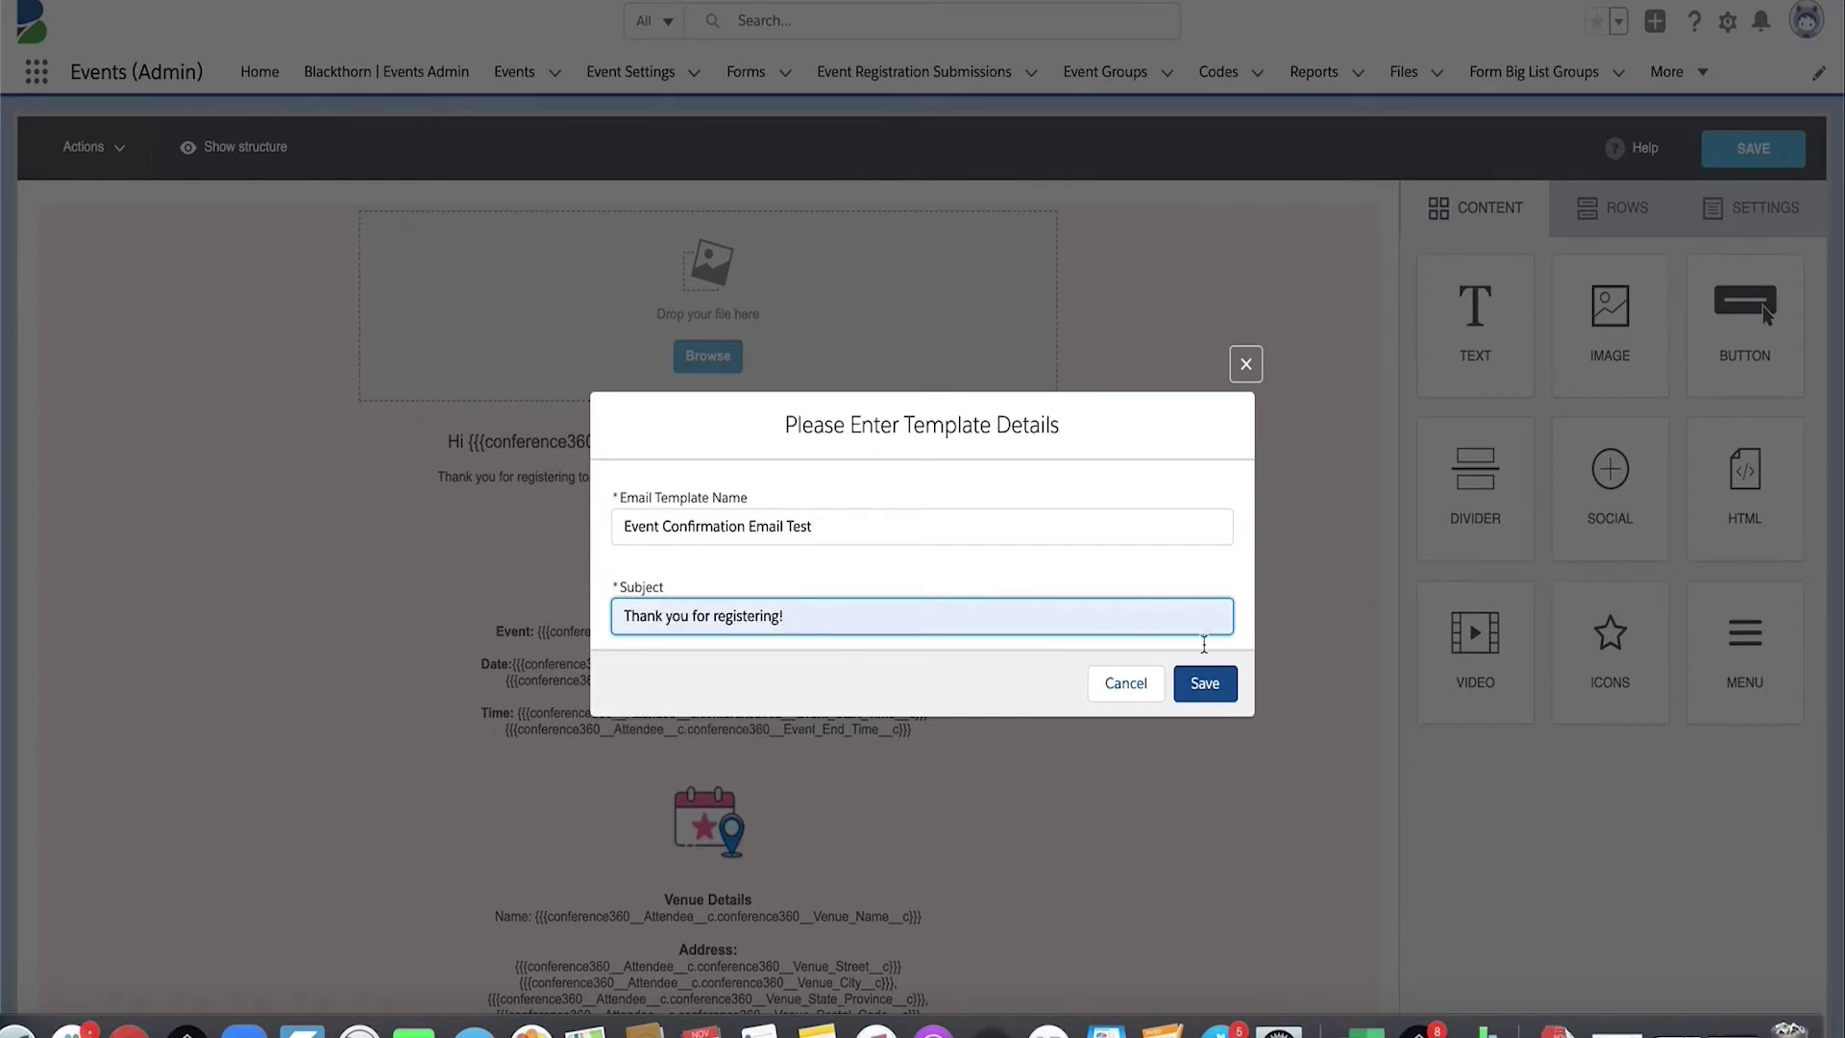
left_click(1205, 682)
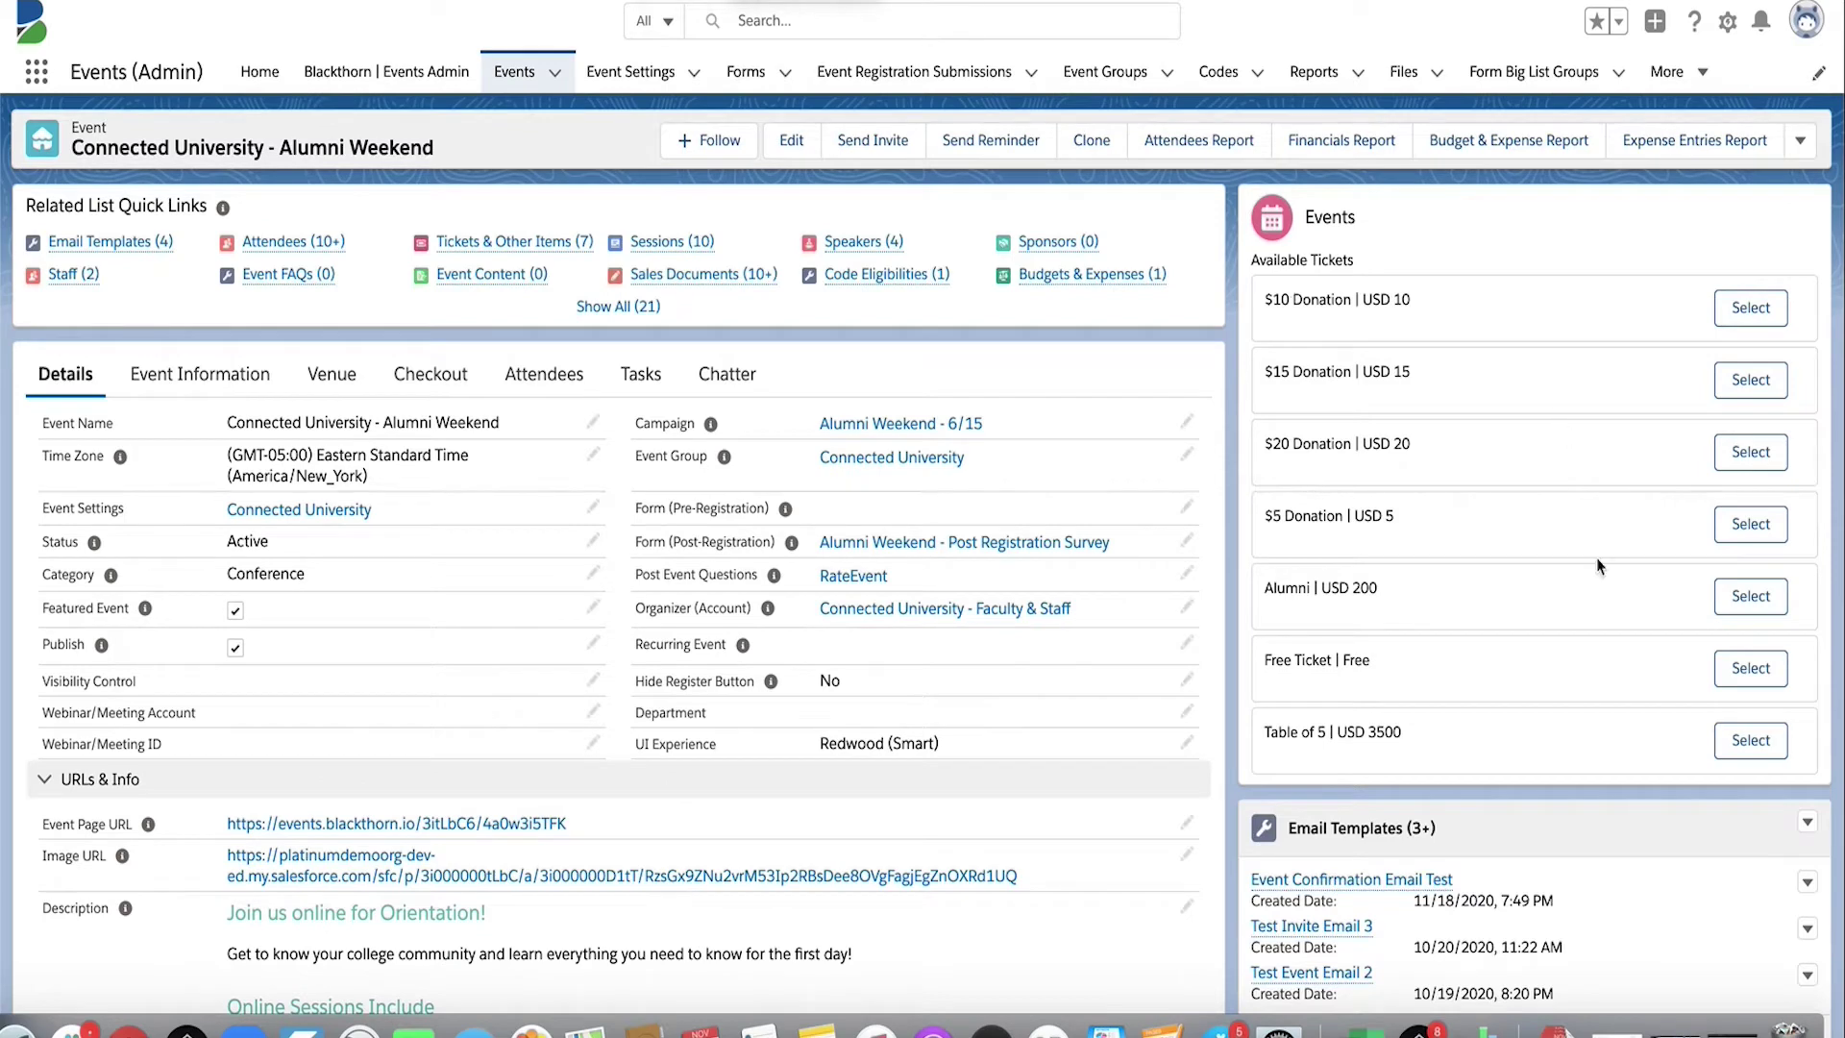
- Start a Send Email for the event, using the Event Confirmation Email Test template
scroll(1597, 565, "down", 2)
scroll(1595, 559, "down", 1)
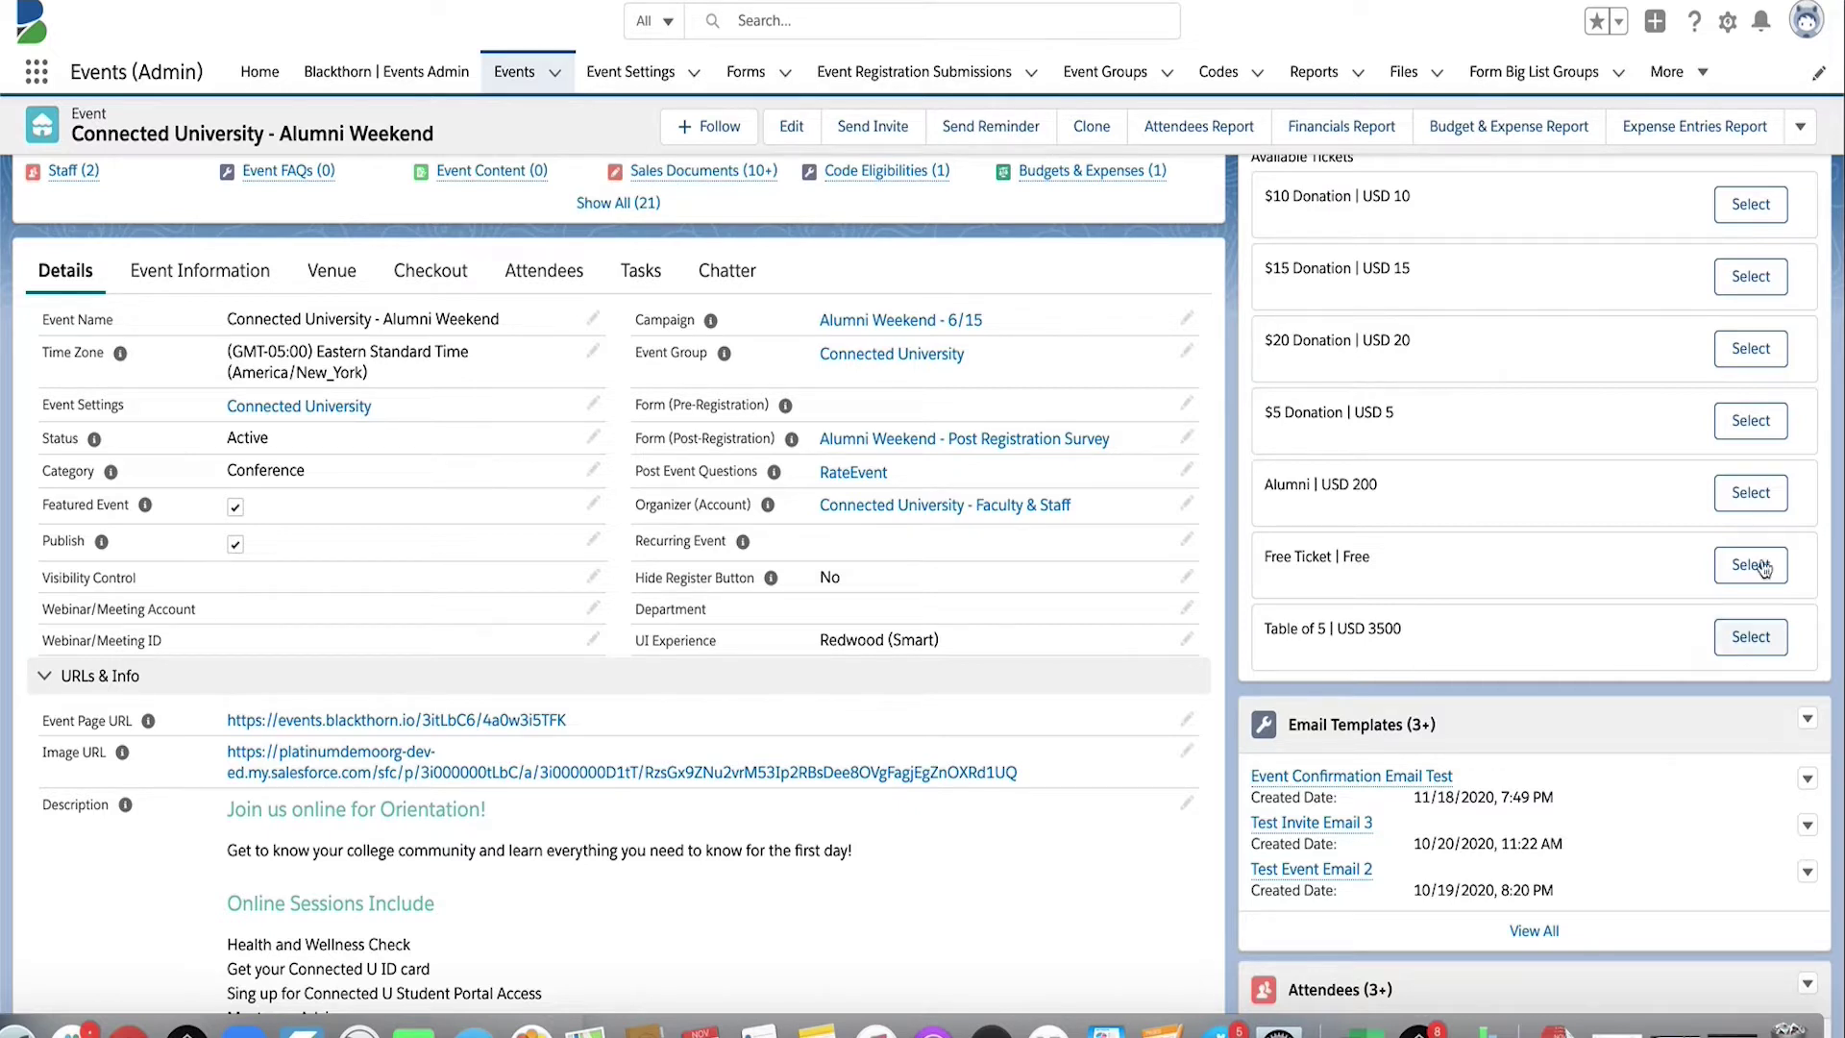
left_click(1800, 126)
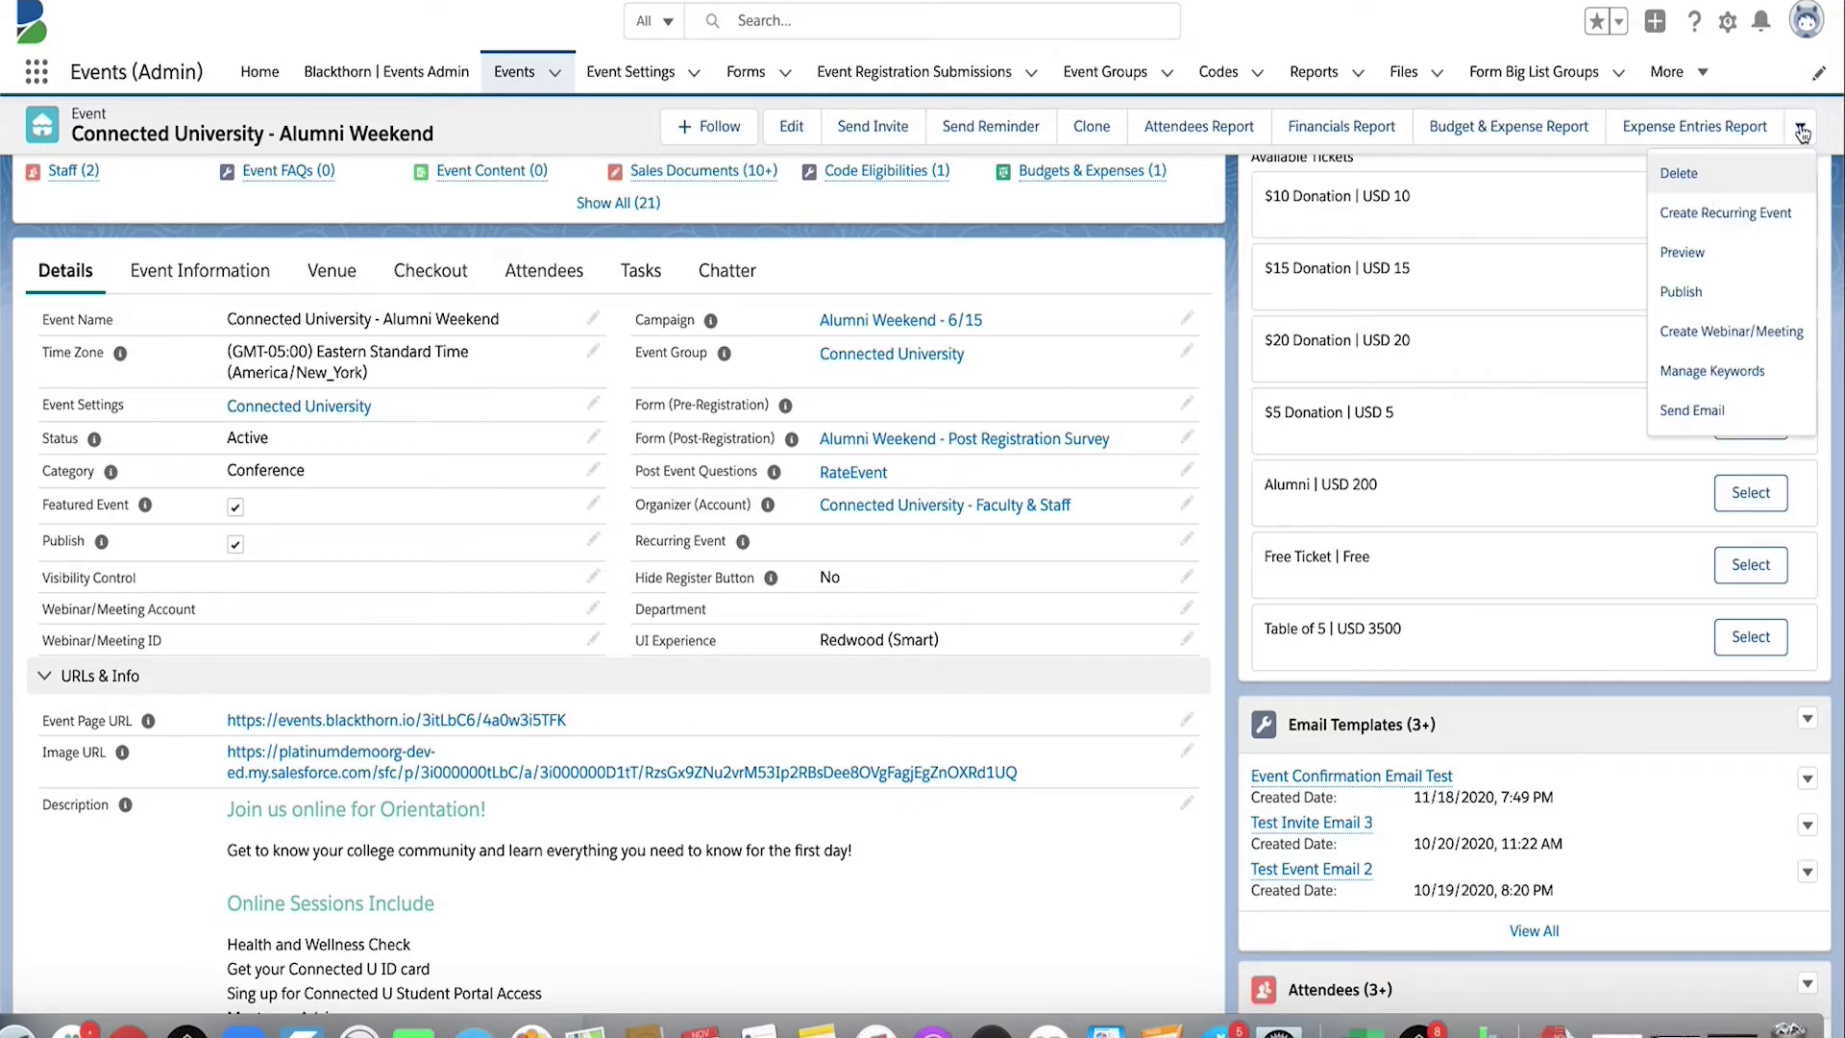
left_click(1700, 413)
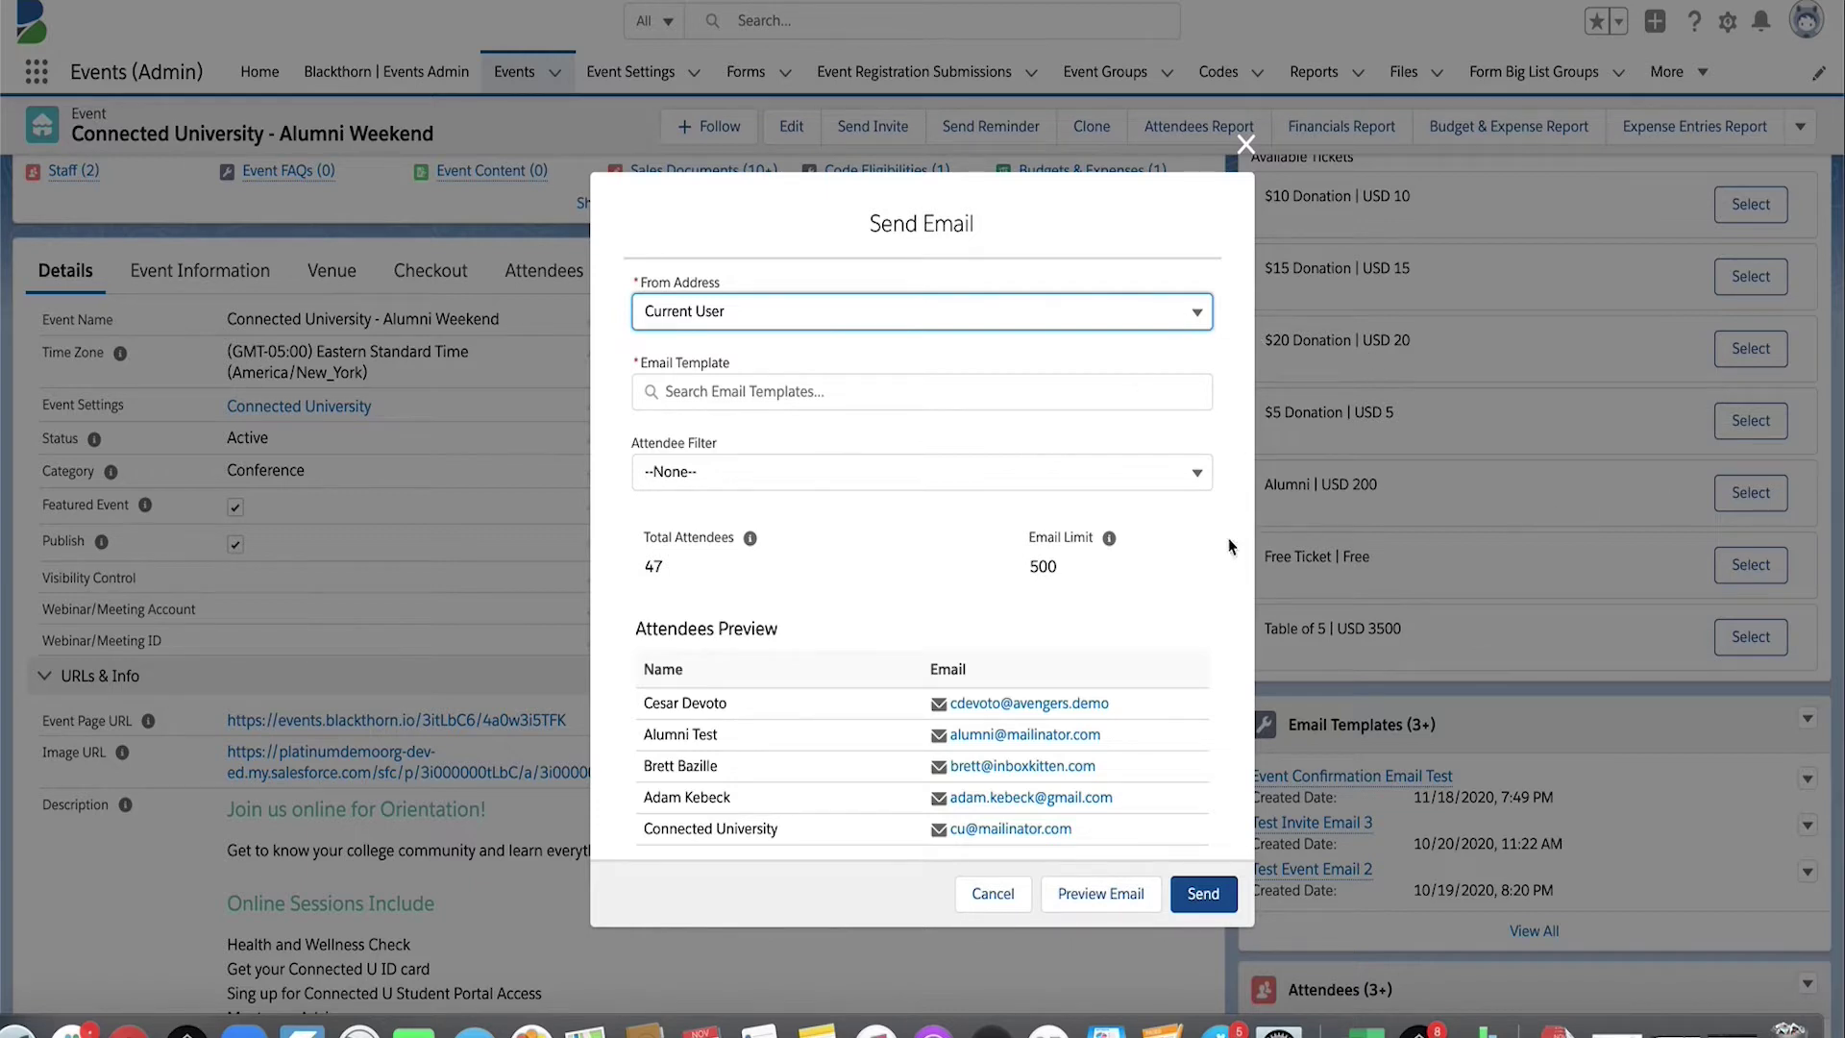
left_click(1041, 389)
type("event.")
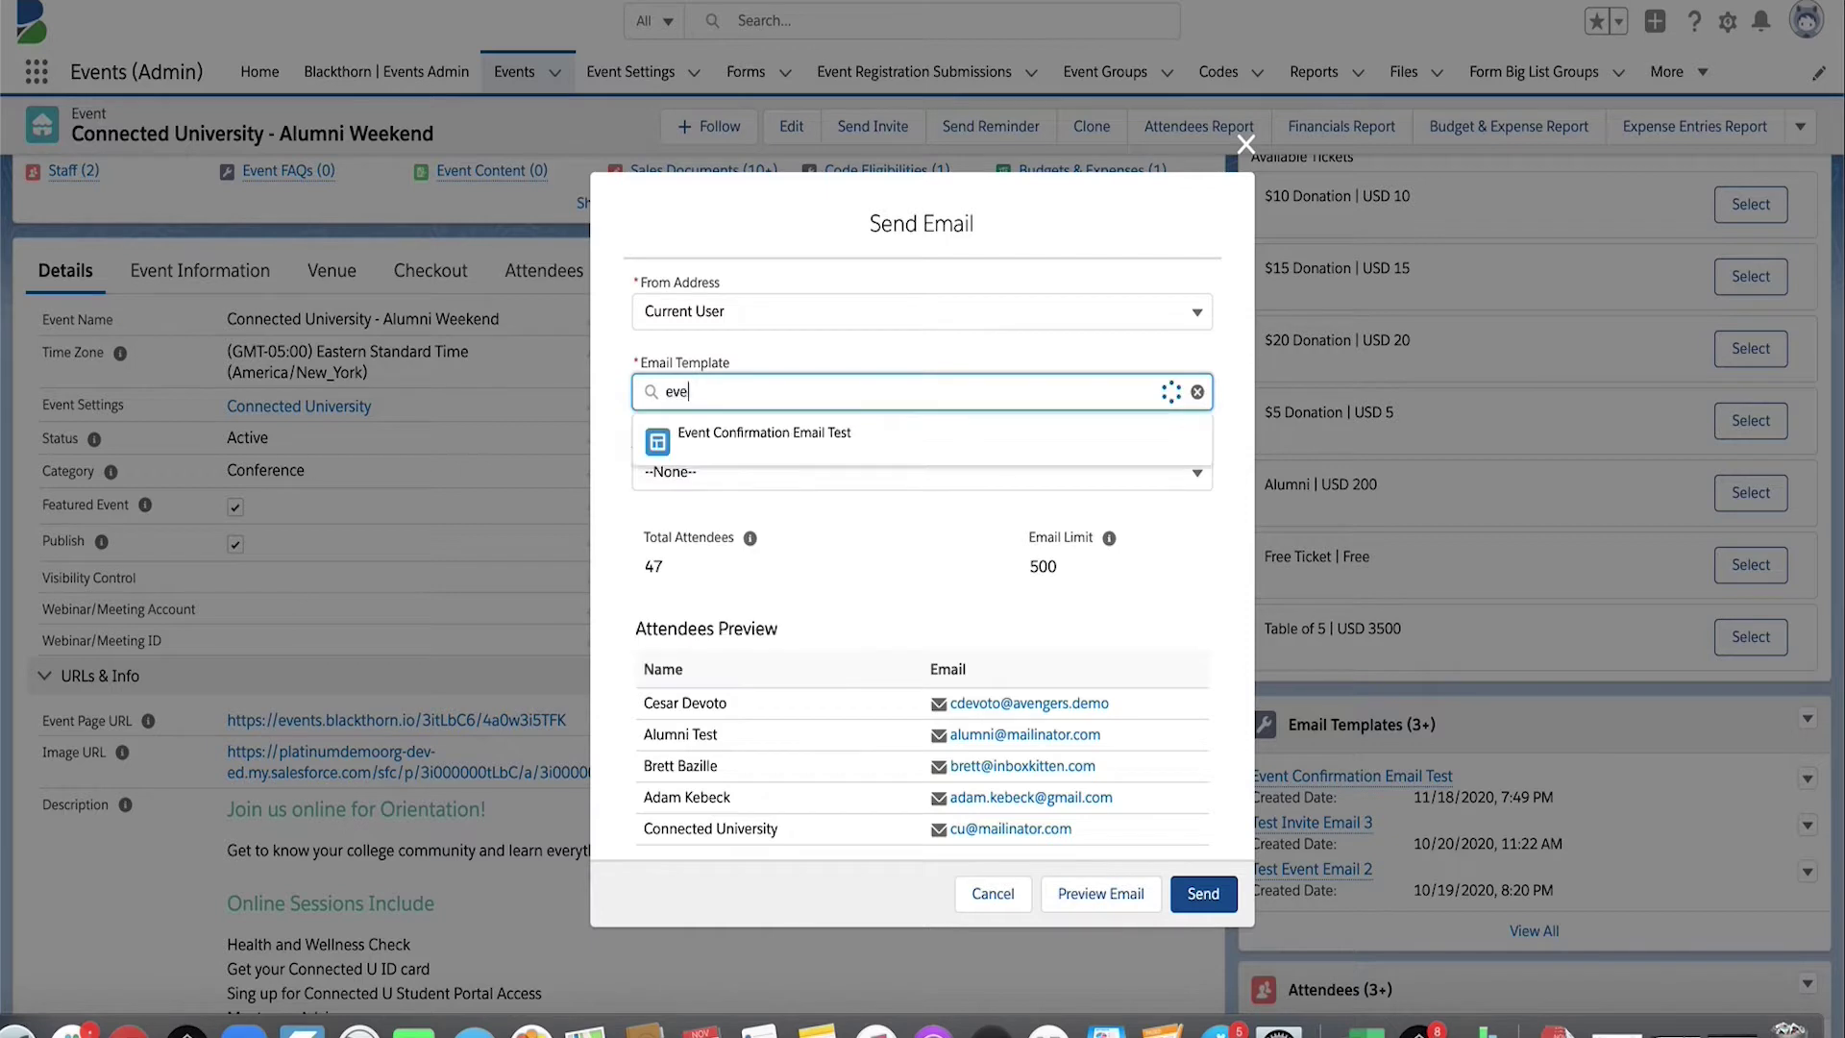
key("BackSpace")
key("BackSpace")
key("BackSpace")
left_click(961, 441)
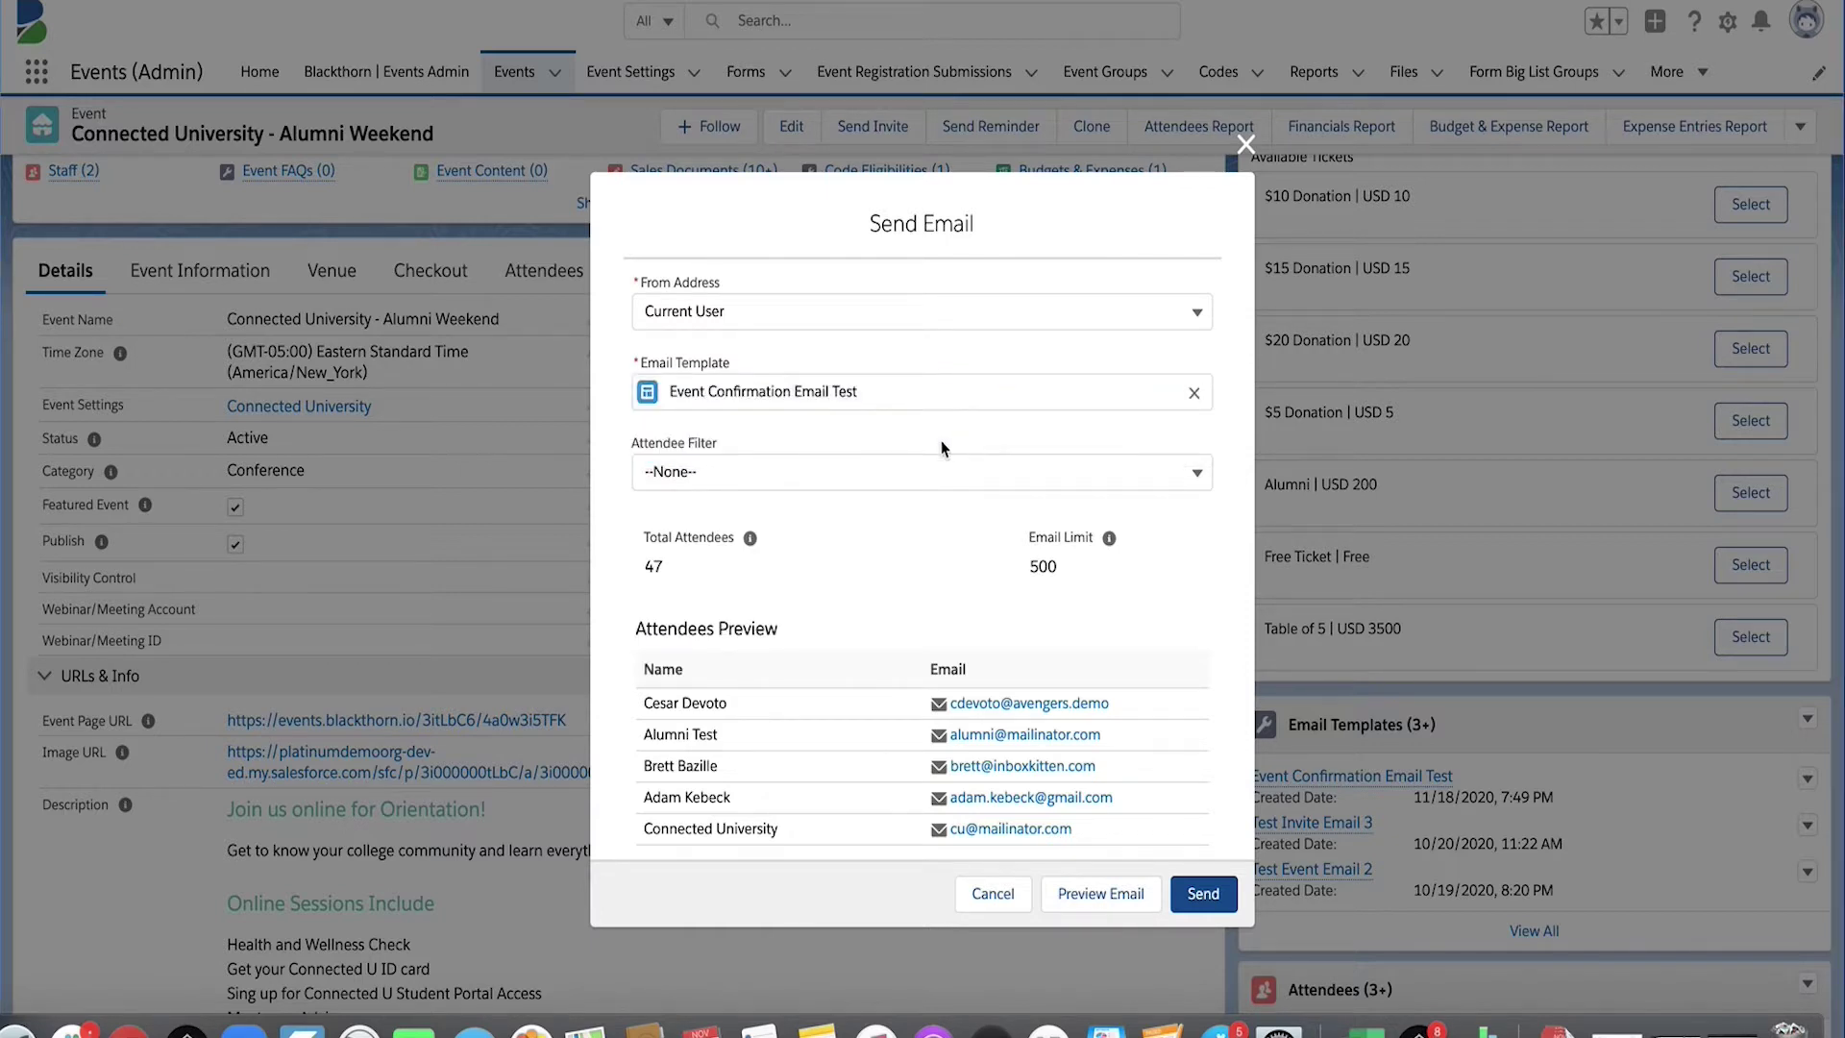
- Filter the email's attendees by Registration Status, limited to Registered
left_click(905, 470)
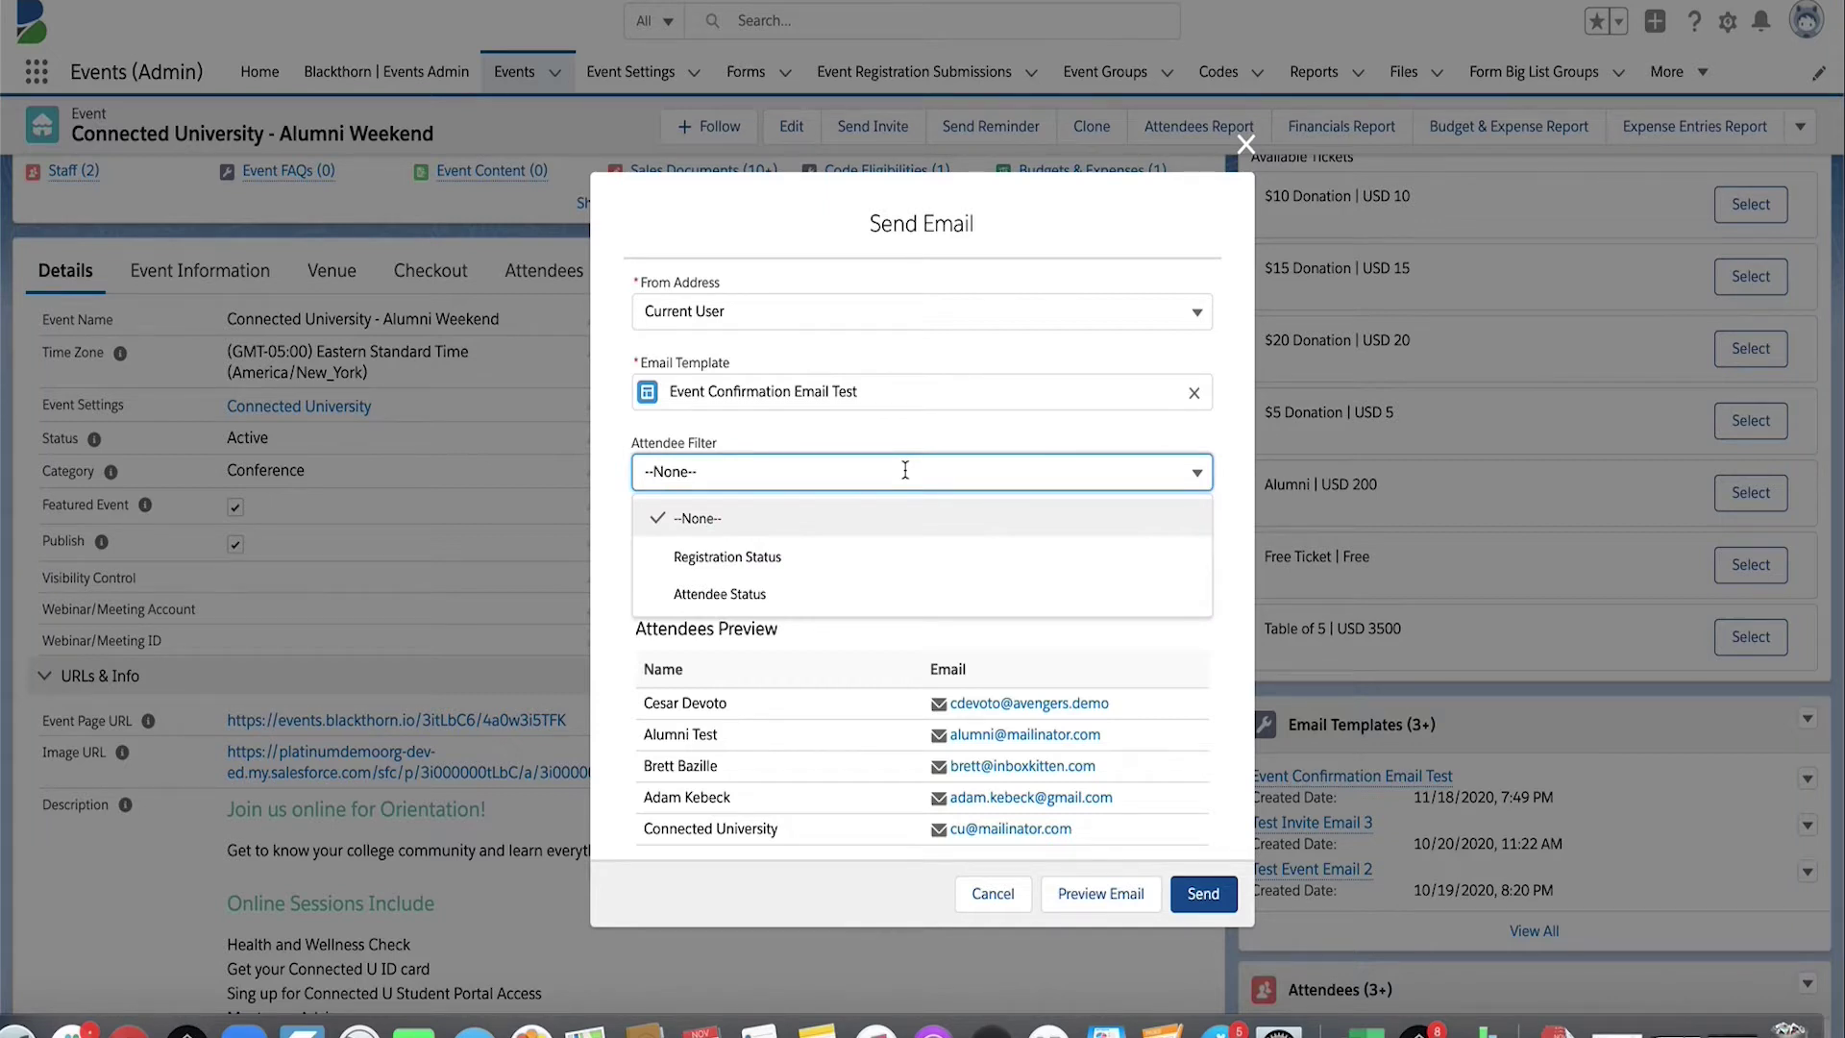
left_click(749, 560)
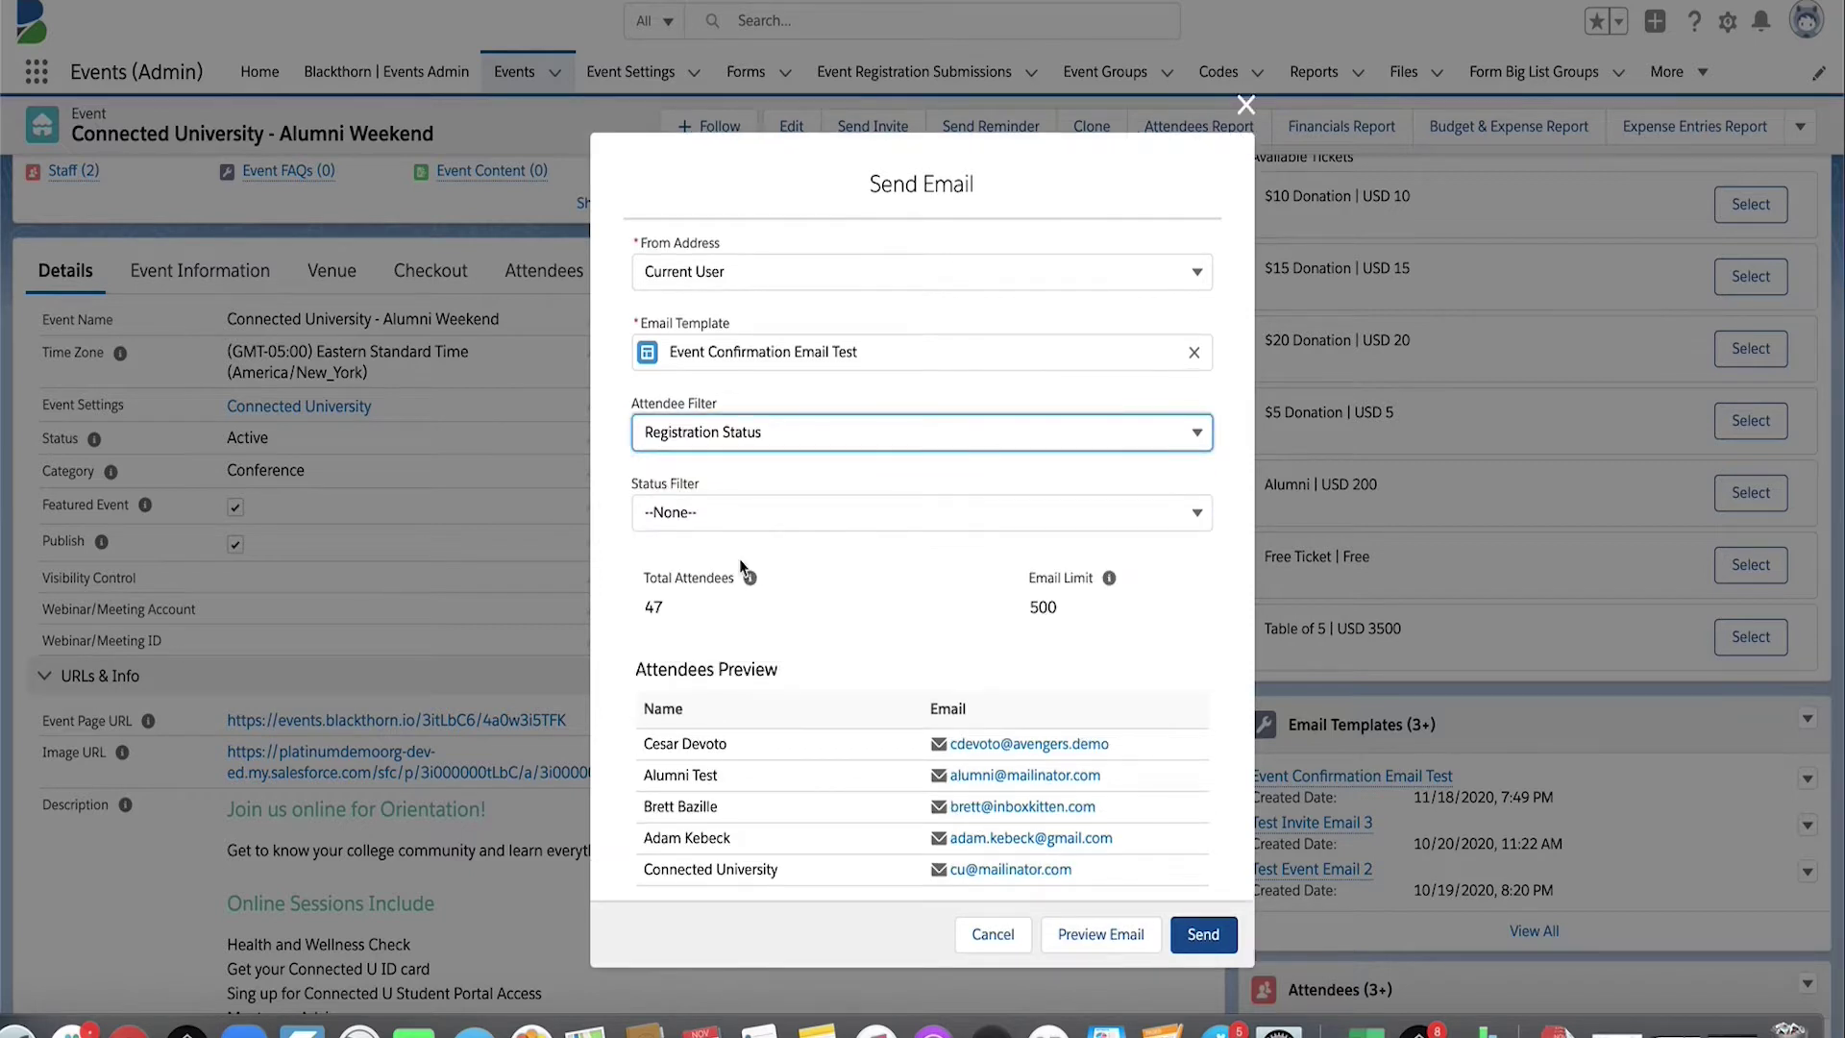
left_click(752, 514)
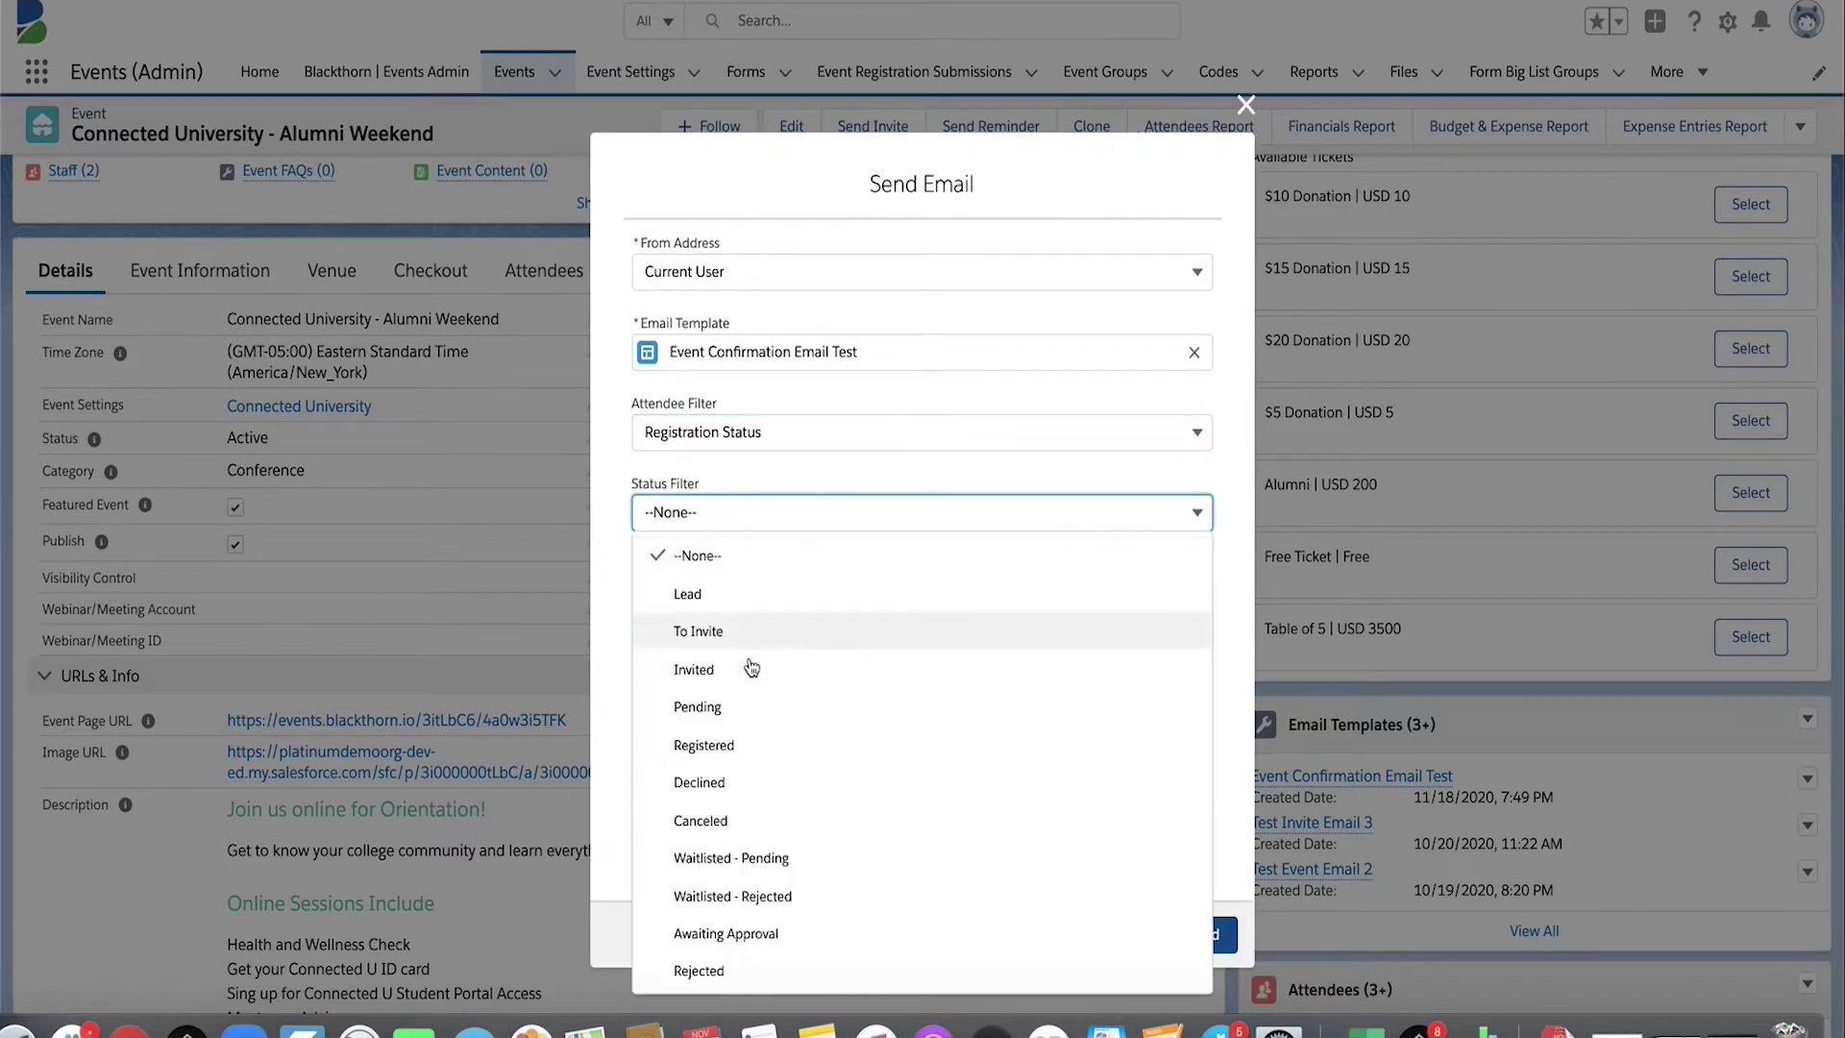
left_click(712, 754)
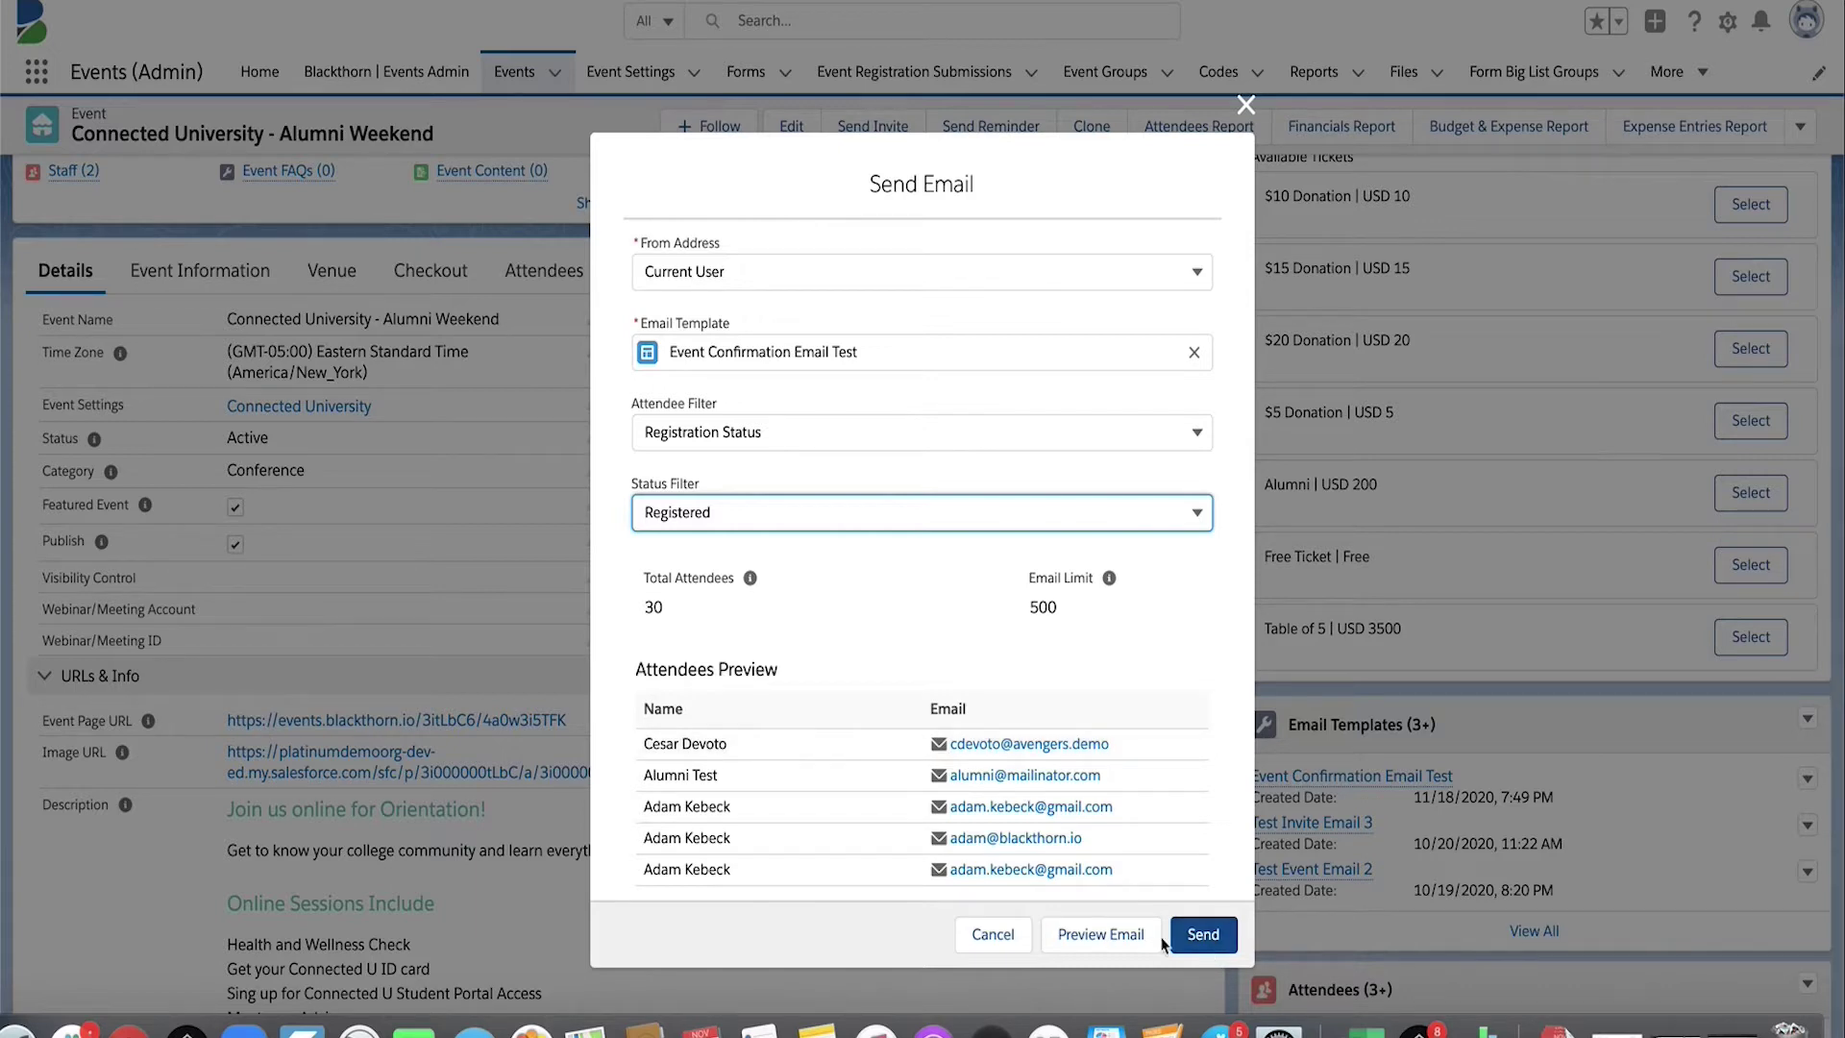
- Preview the confirmation email and close the dialog without sending
left_click(1132, 938)
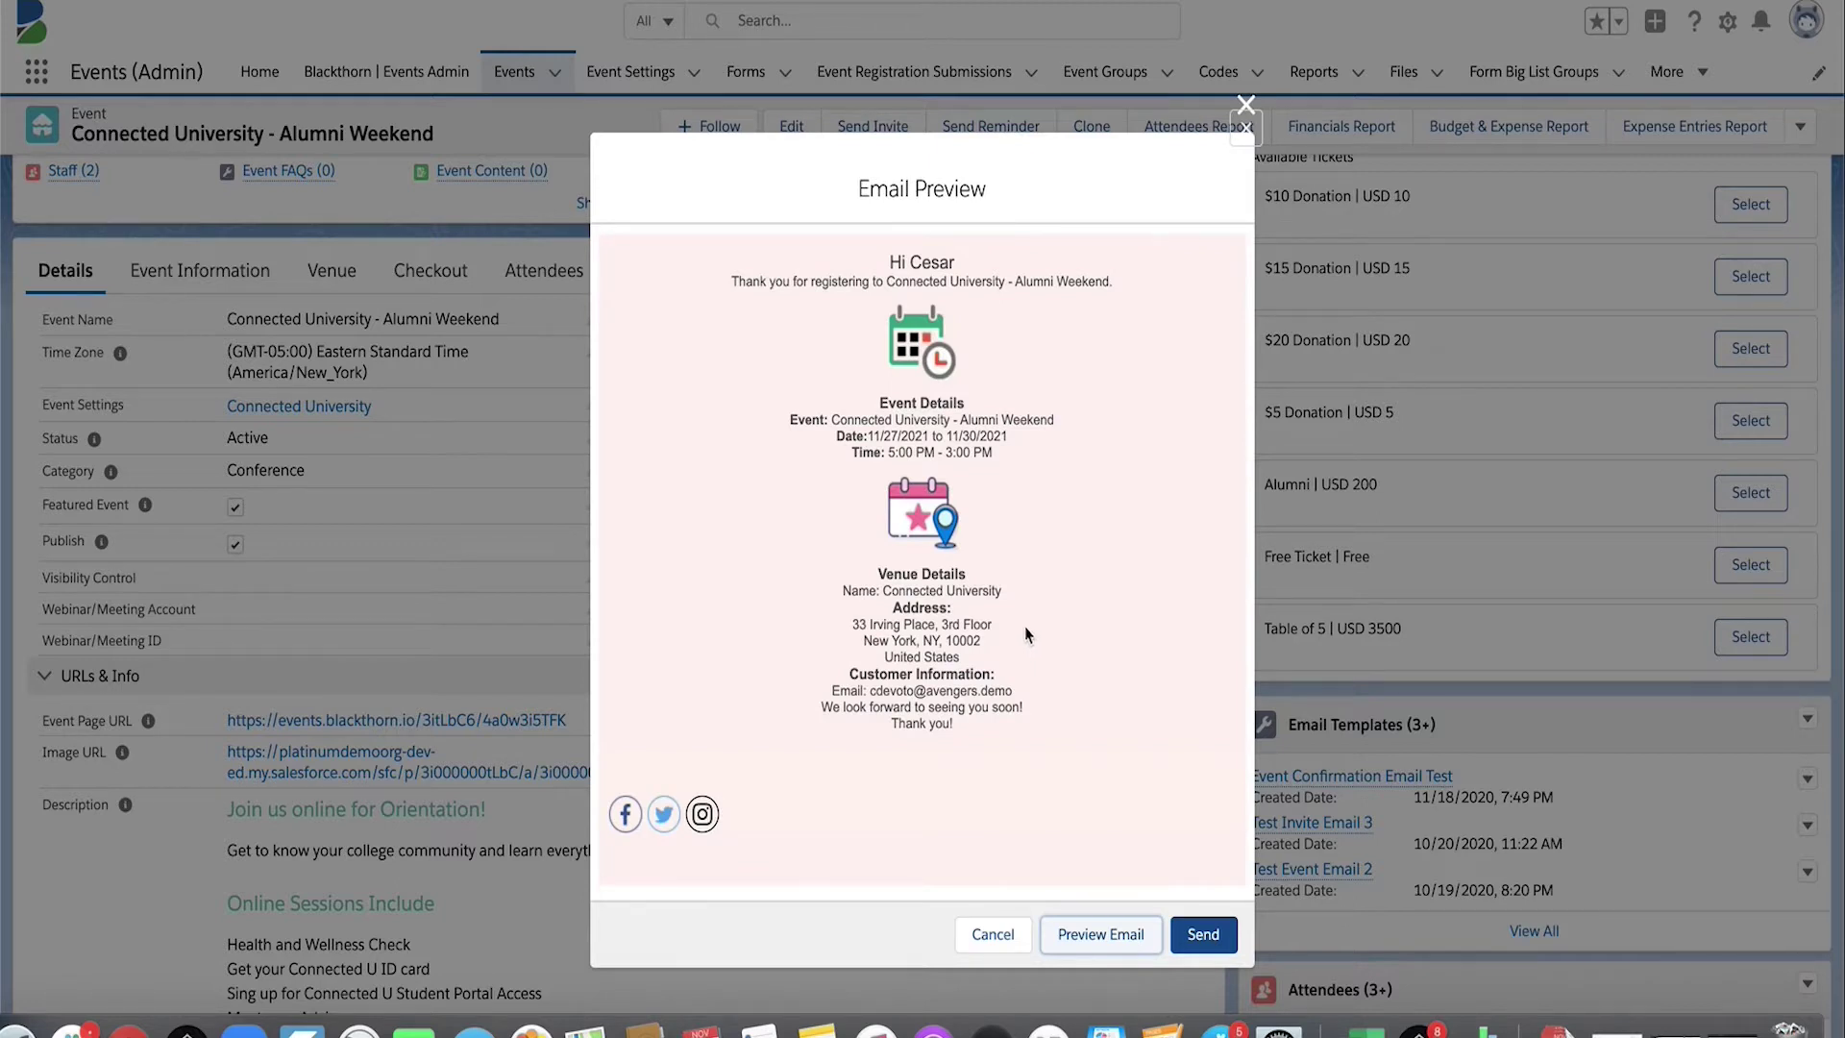
left_click(984, 937)
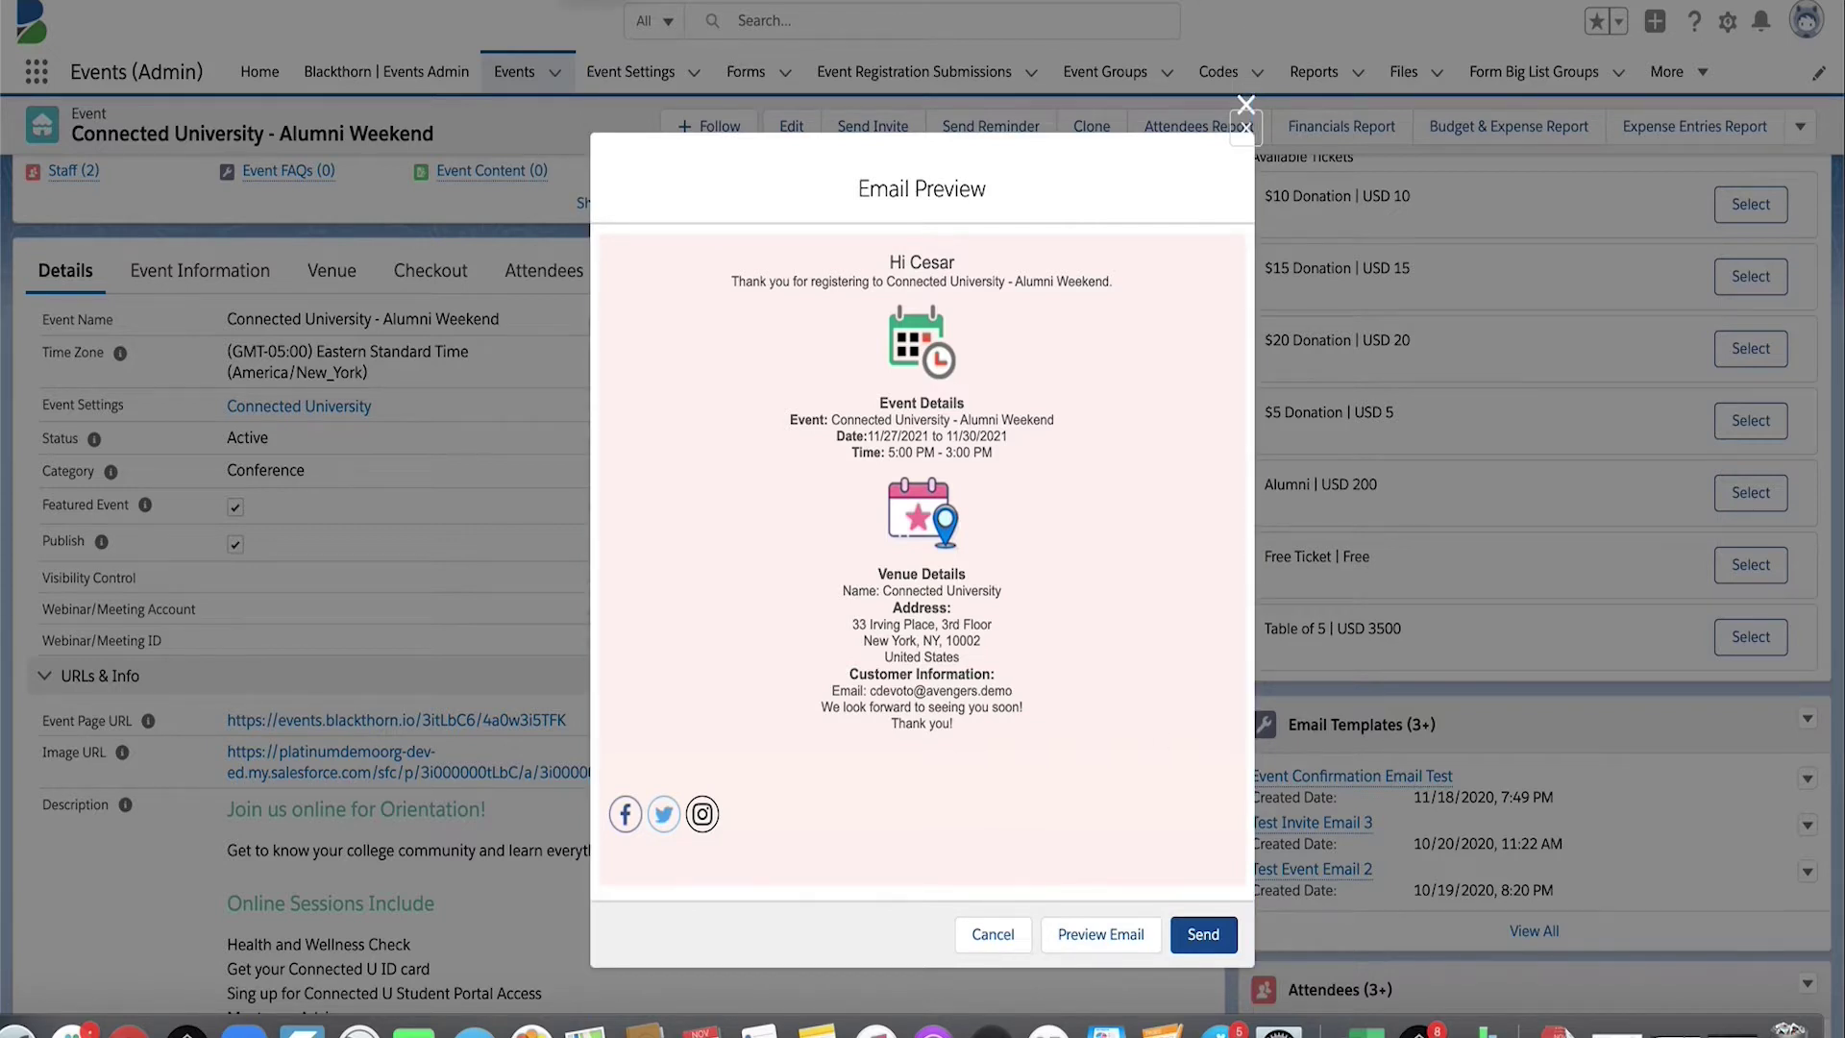
left_click(1246, 104)
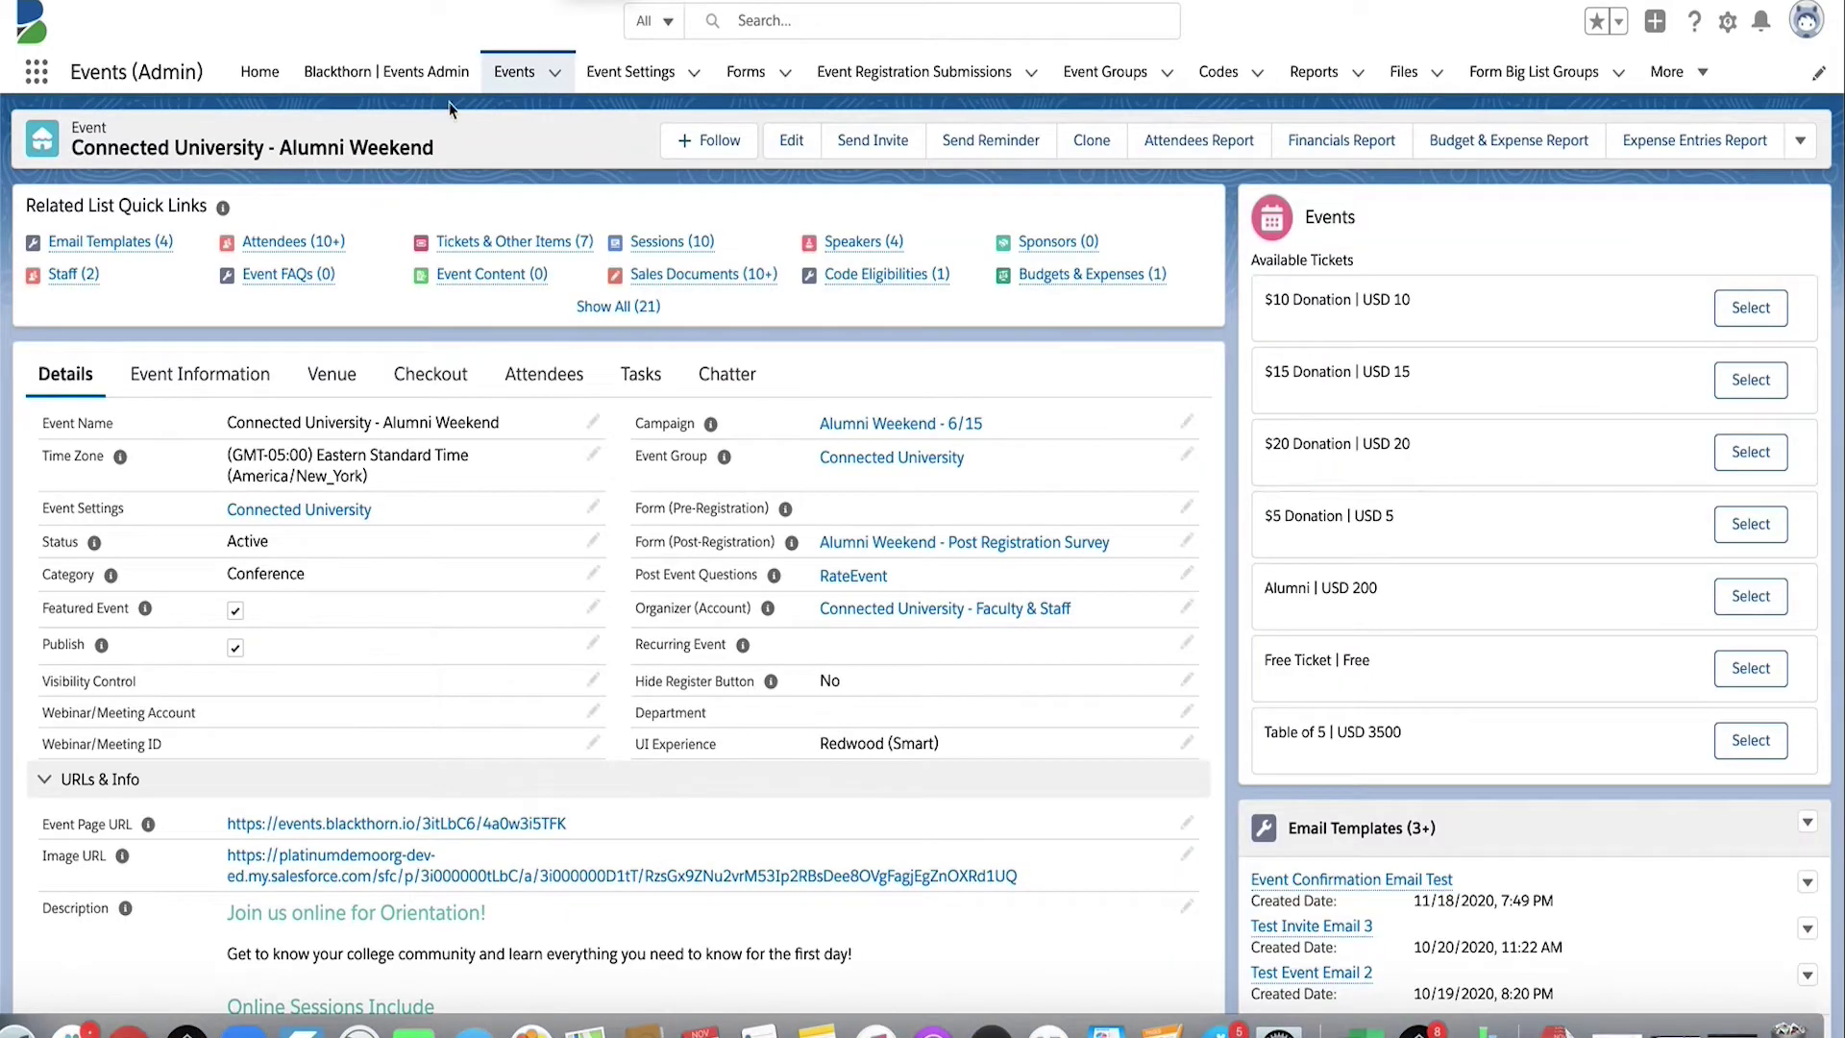
- Open the record of the event's attendee with the Alumni ticket and start a Send Email to them
mouse_move(315, 252)
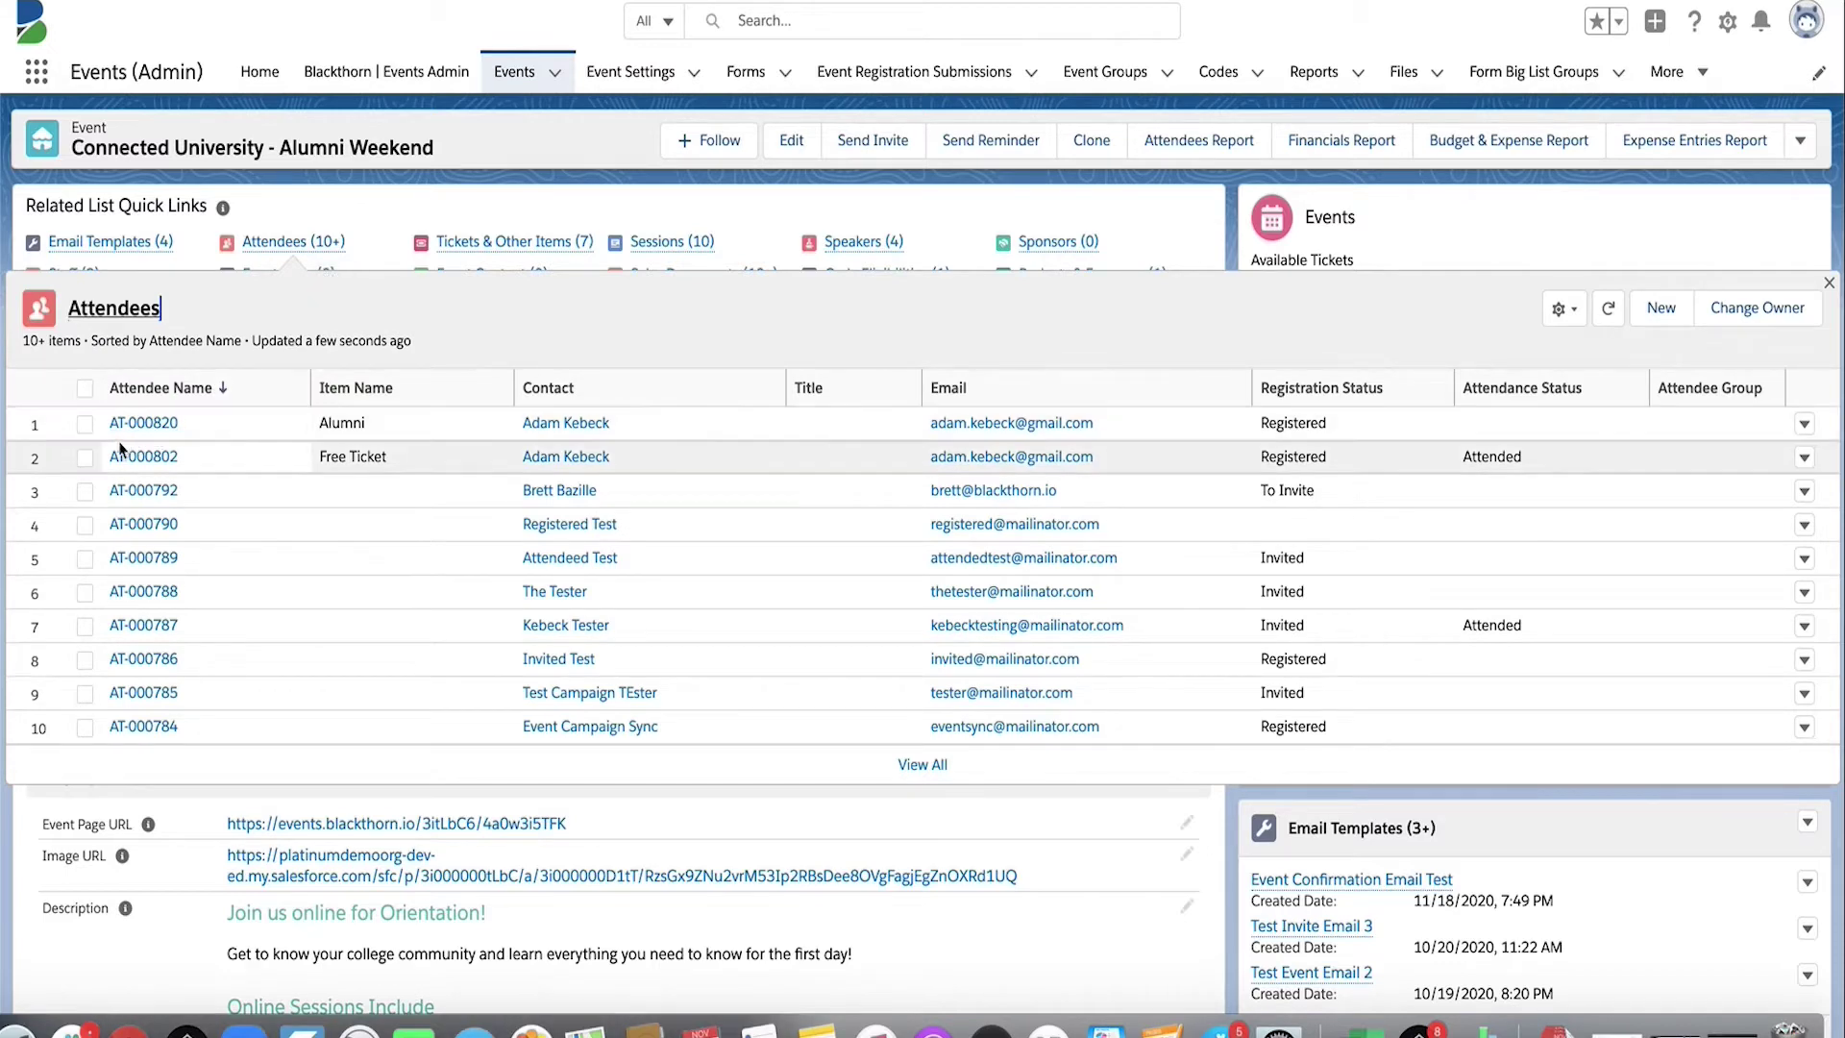
left_click(141, 423)
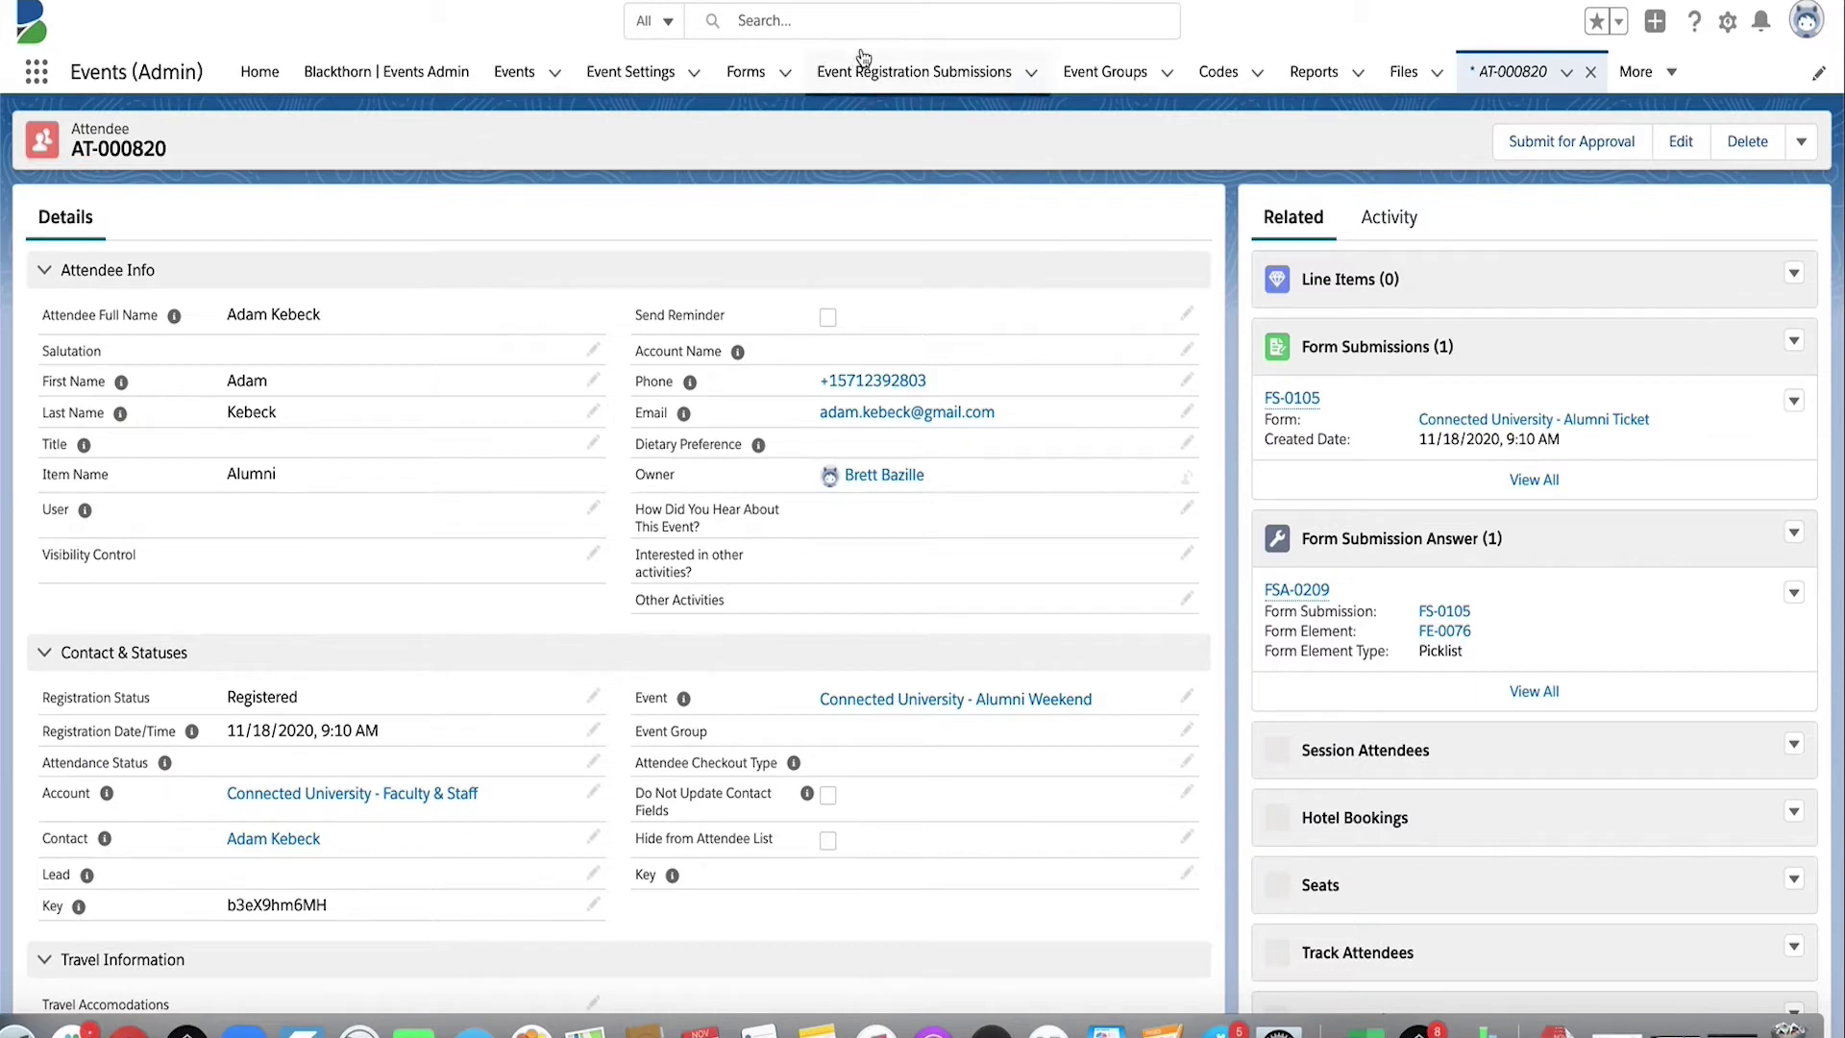
left_click(1802, 145)
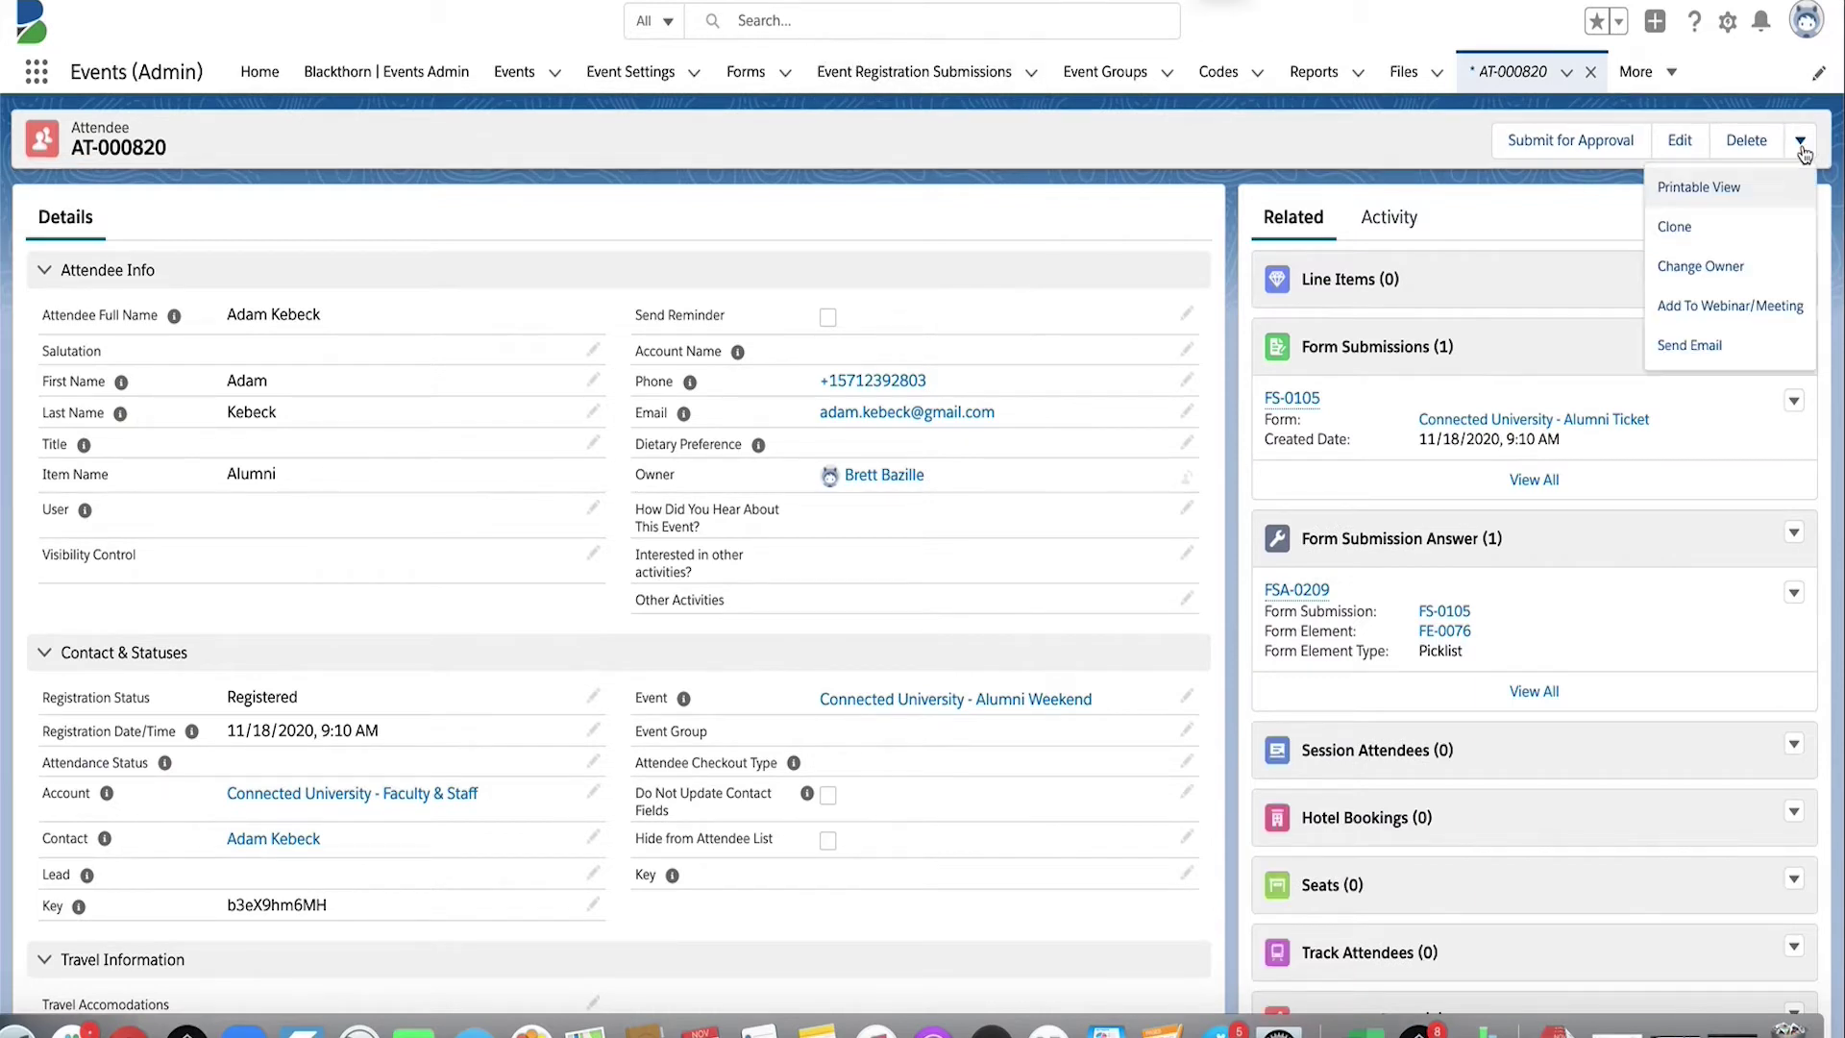
left_click(1696, 347)
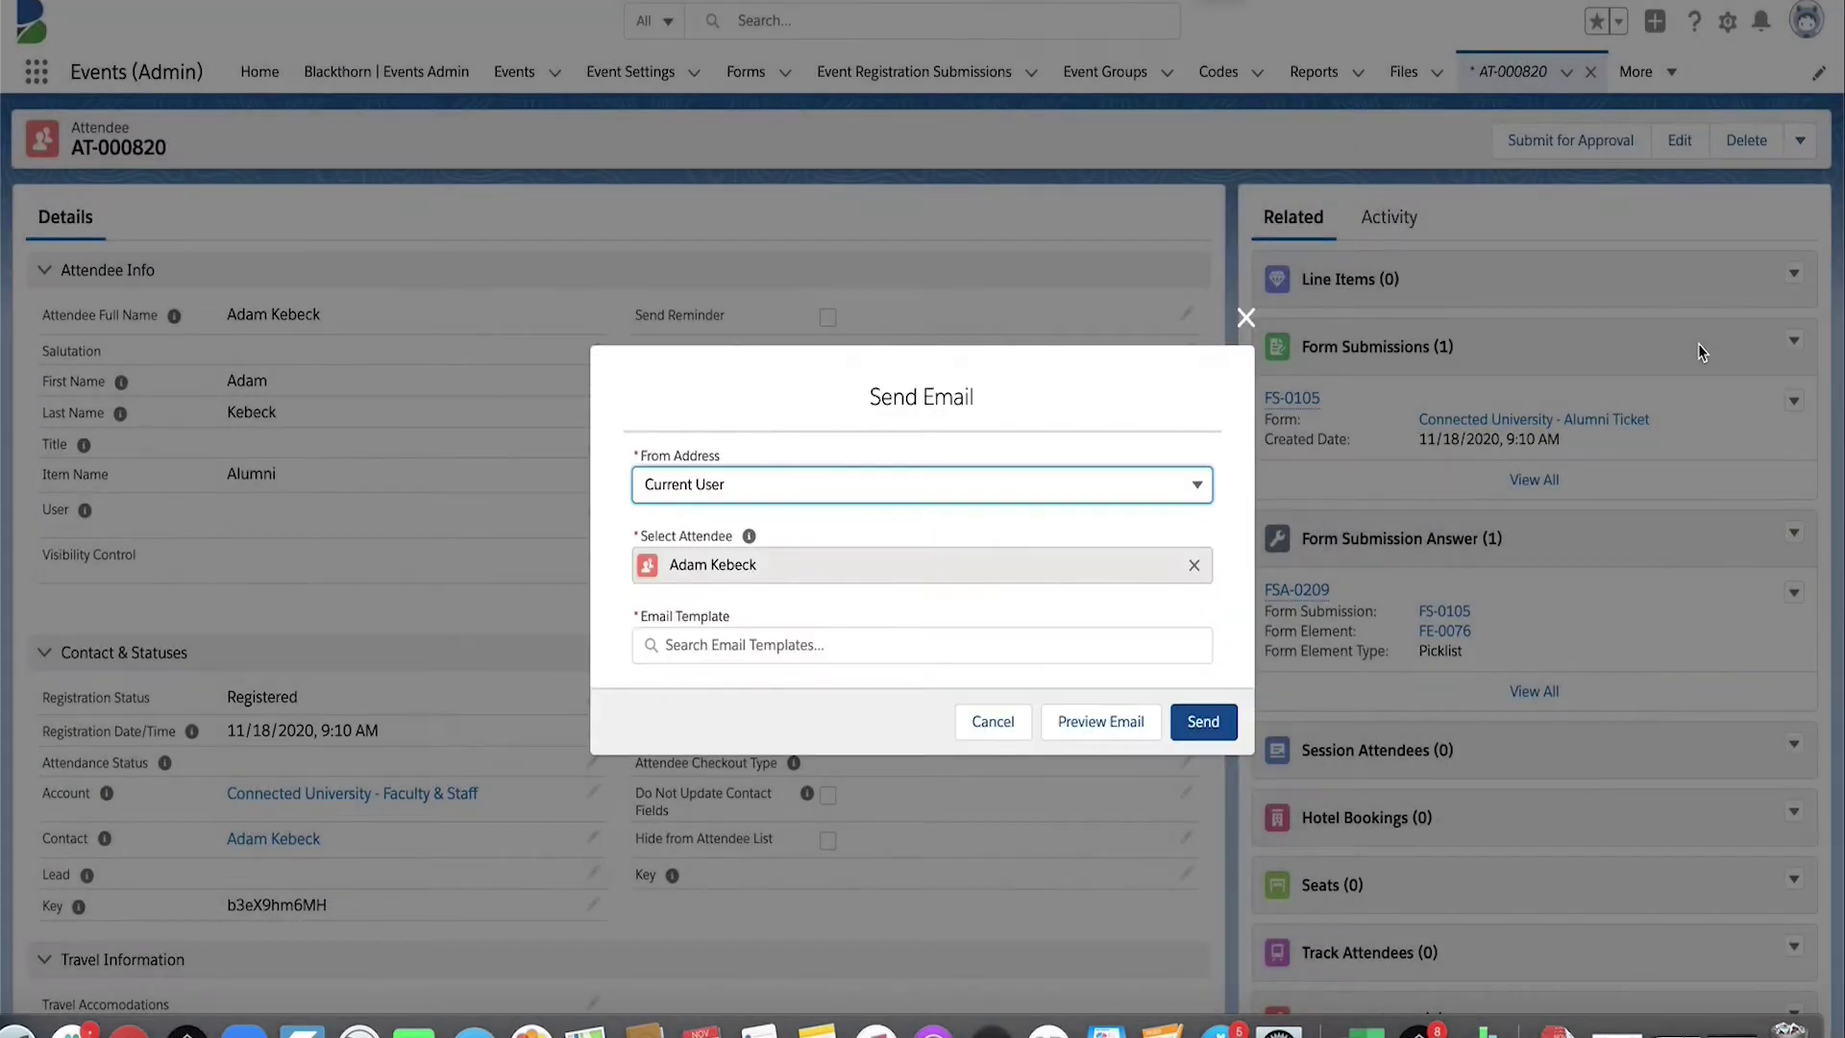
- Choose Event Confirmation Email Test as the email template for the attendee's email
left_click(766, 640)
type("event")
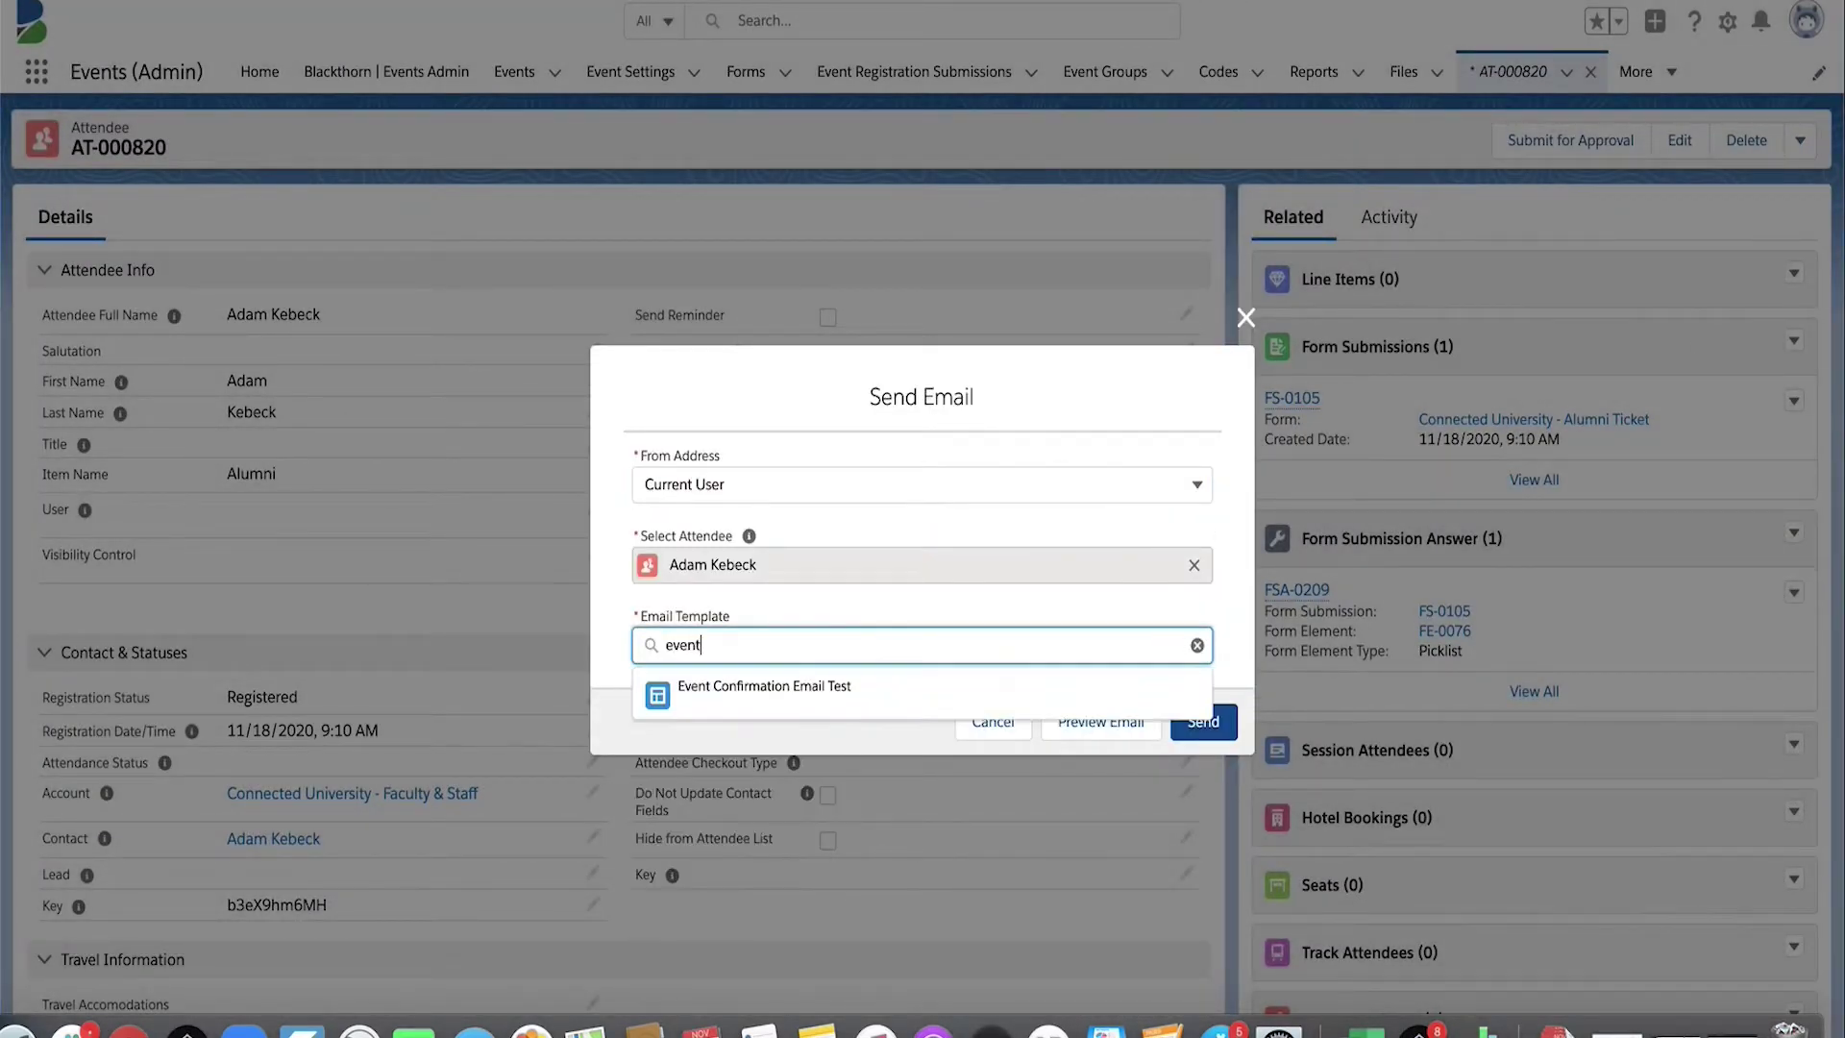
left_click(774, 686)
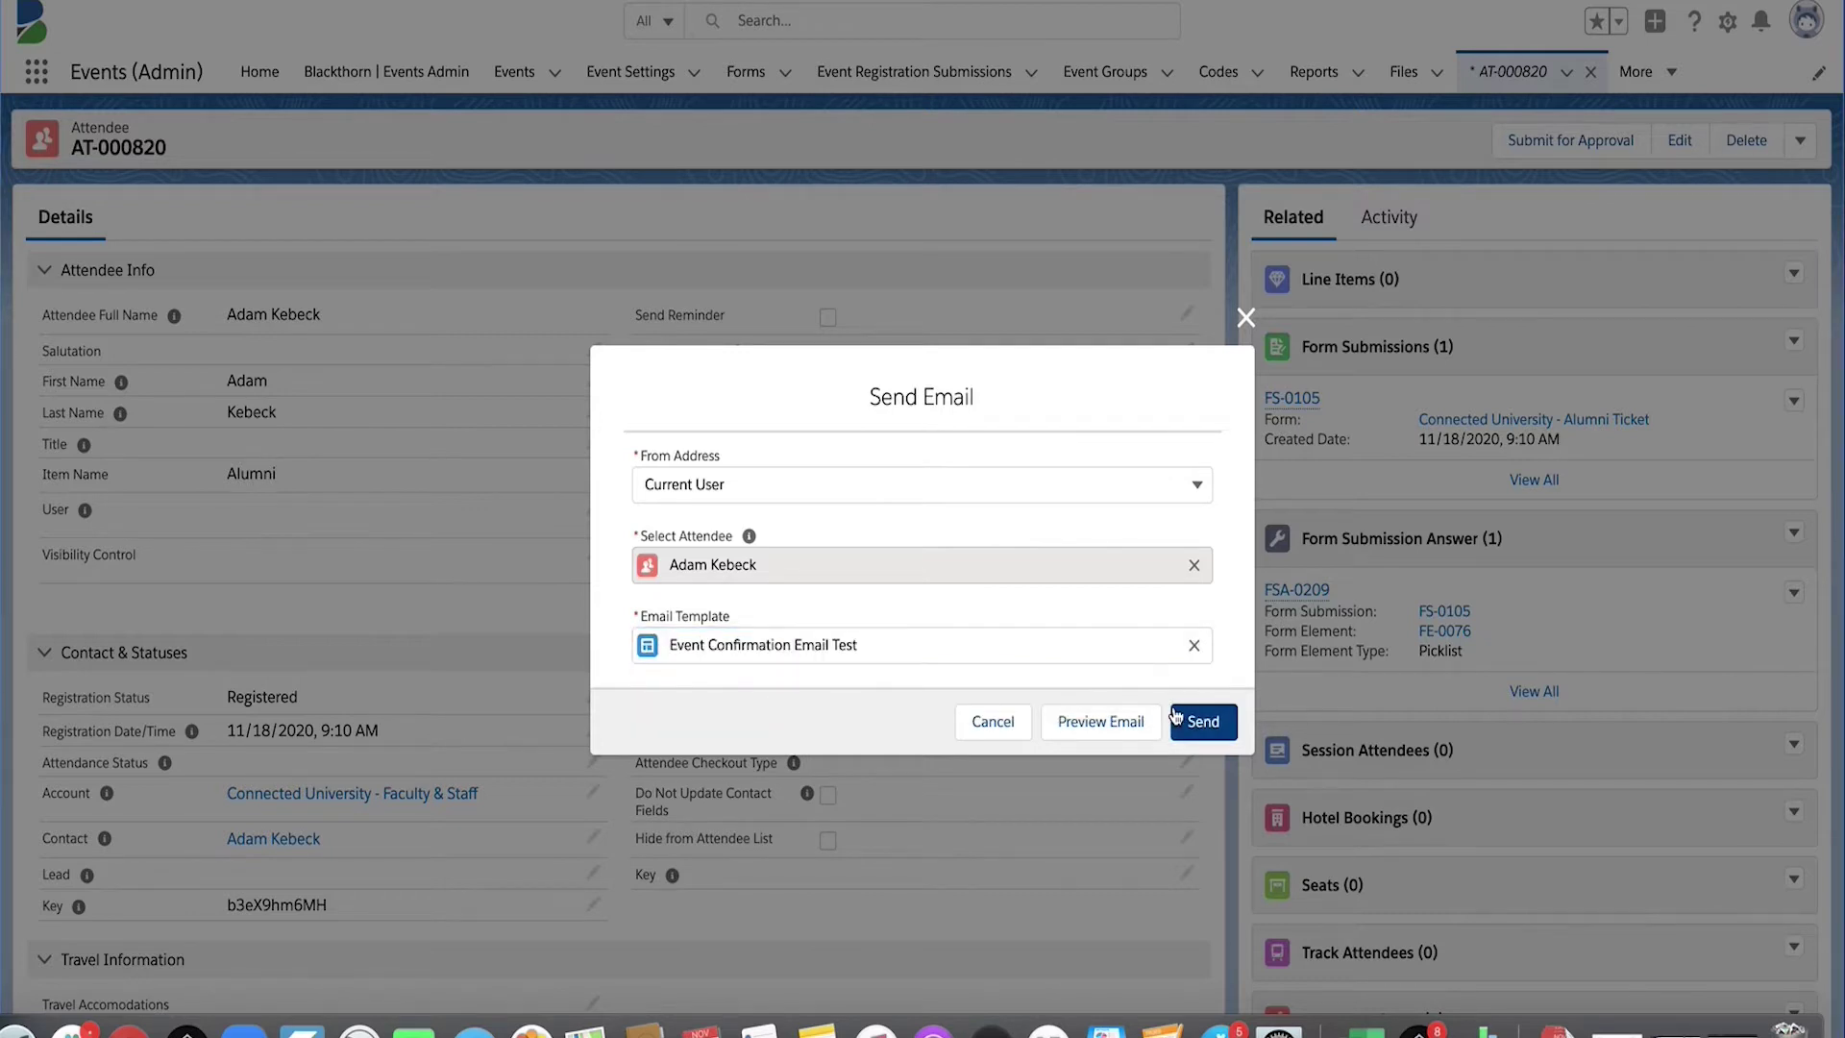
- Preview the attendee's confirmation email, close the preview, and send the email with confirmation
left_click(1141, 727)
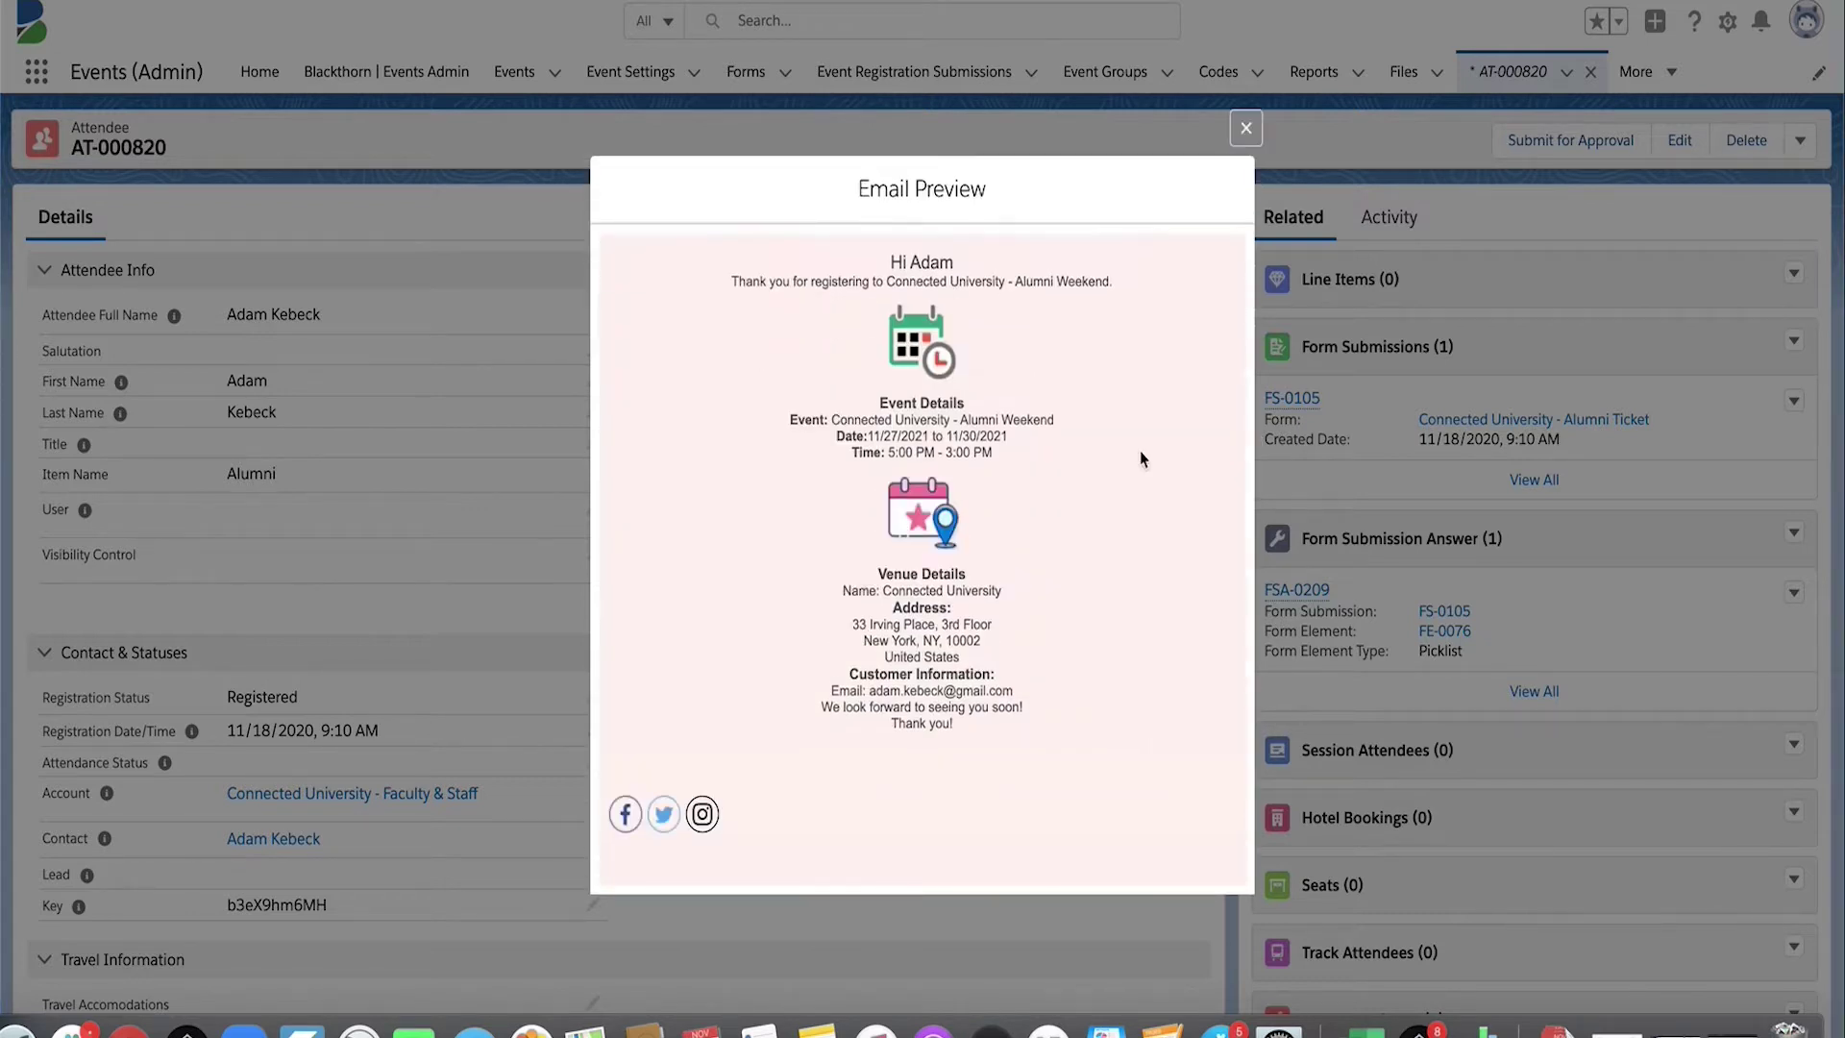
left_click(1241, 135)
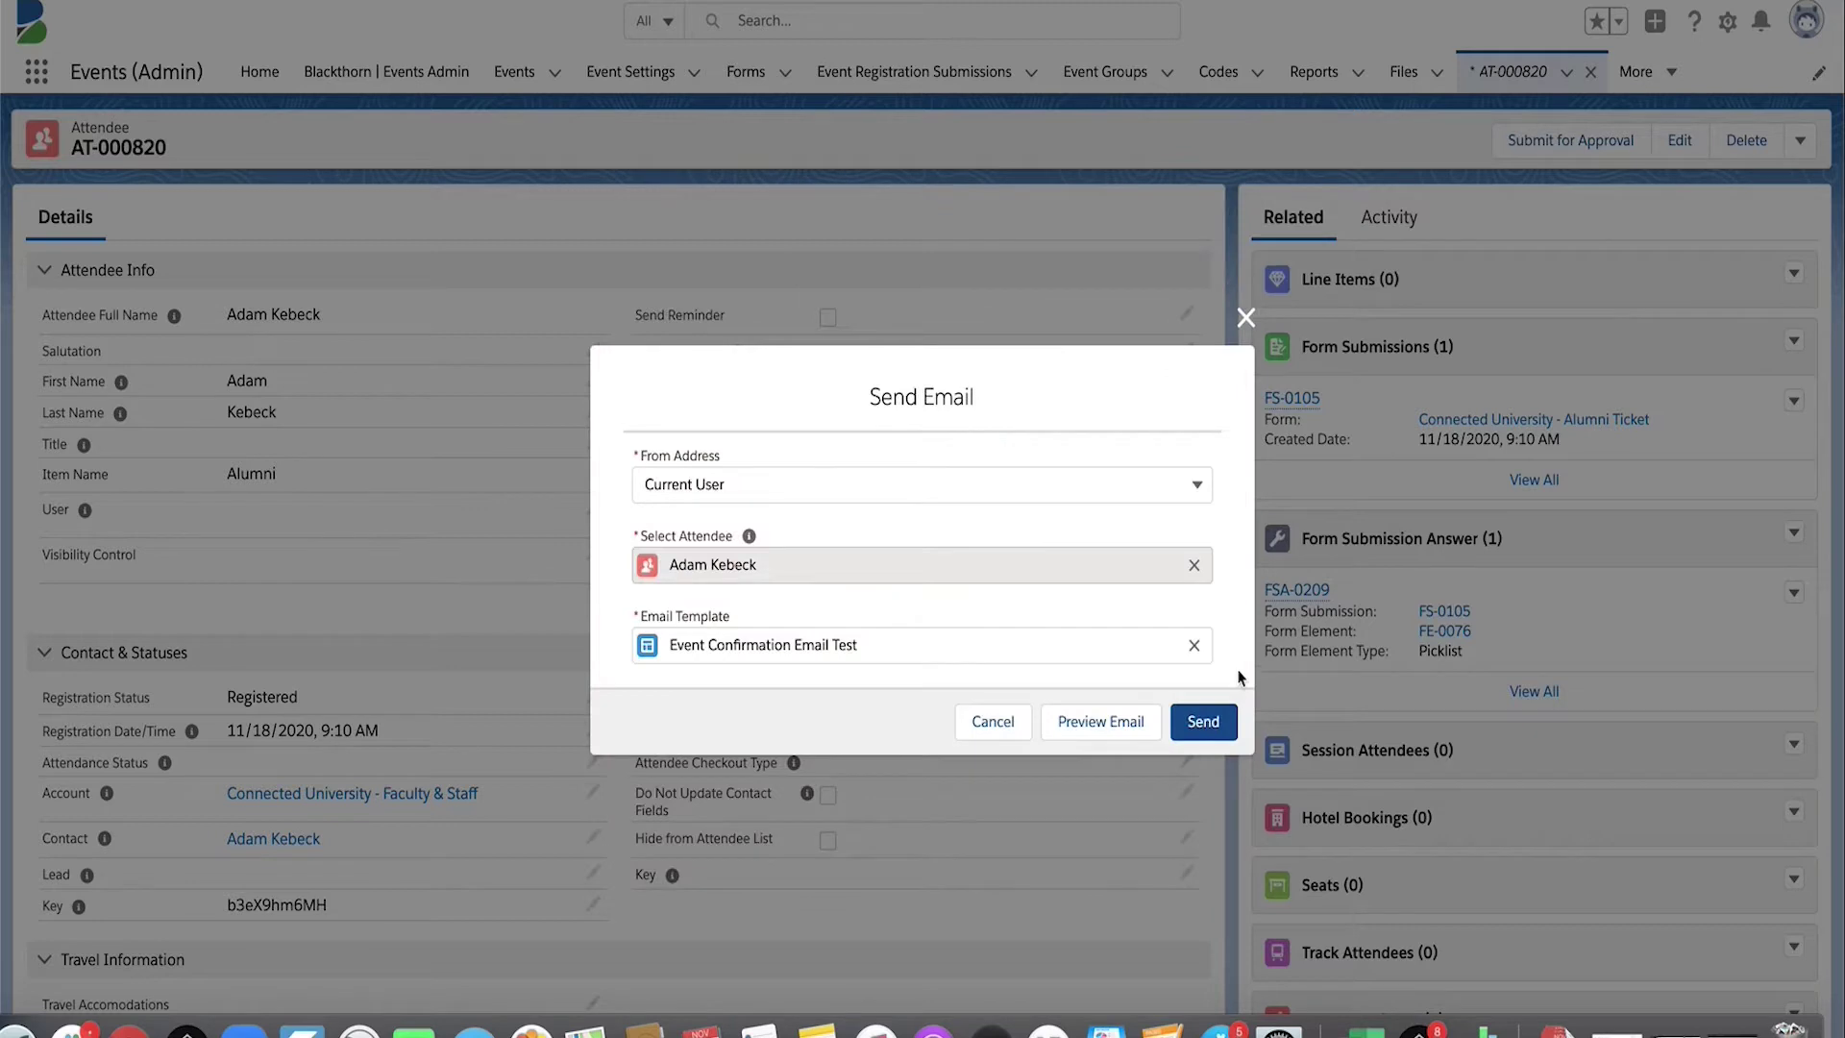
left_click(1210, 718)
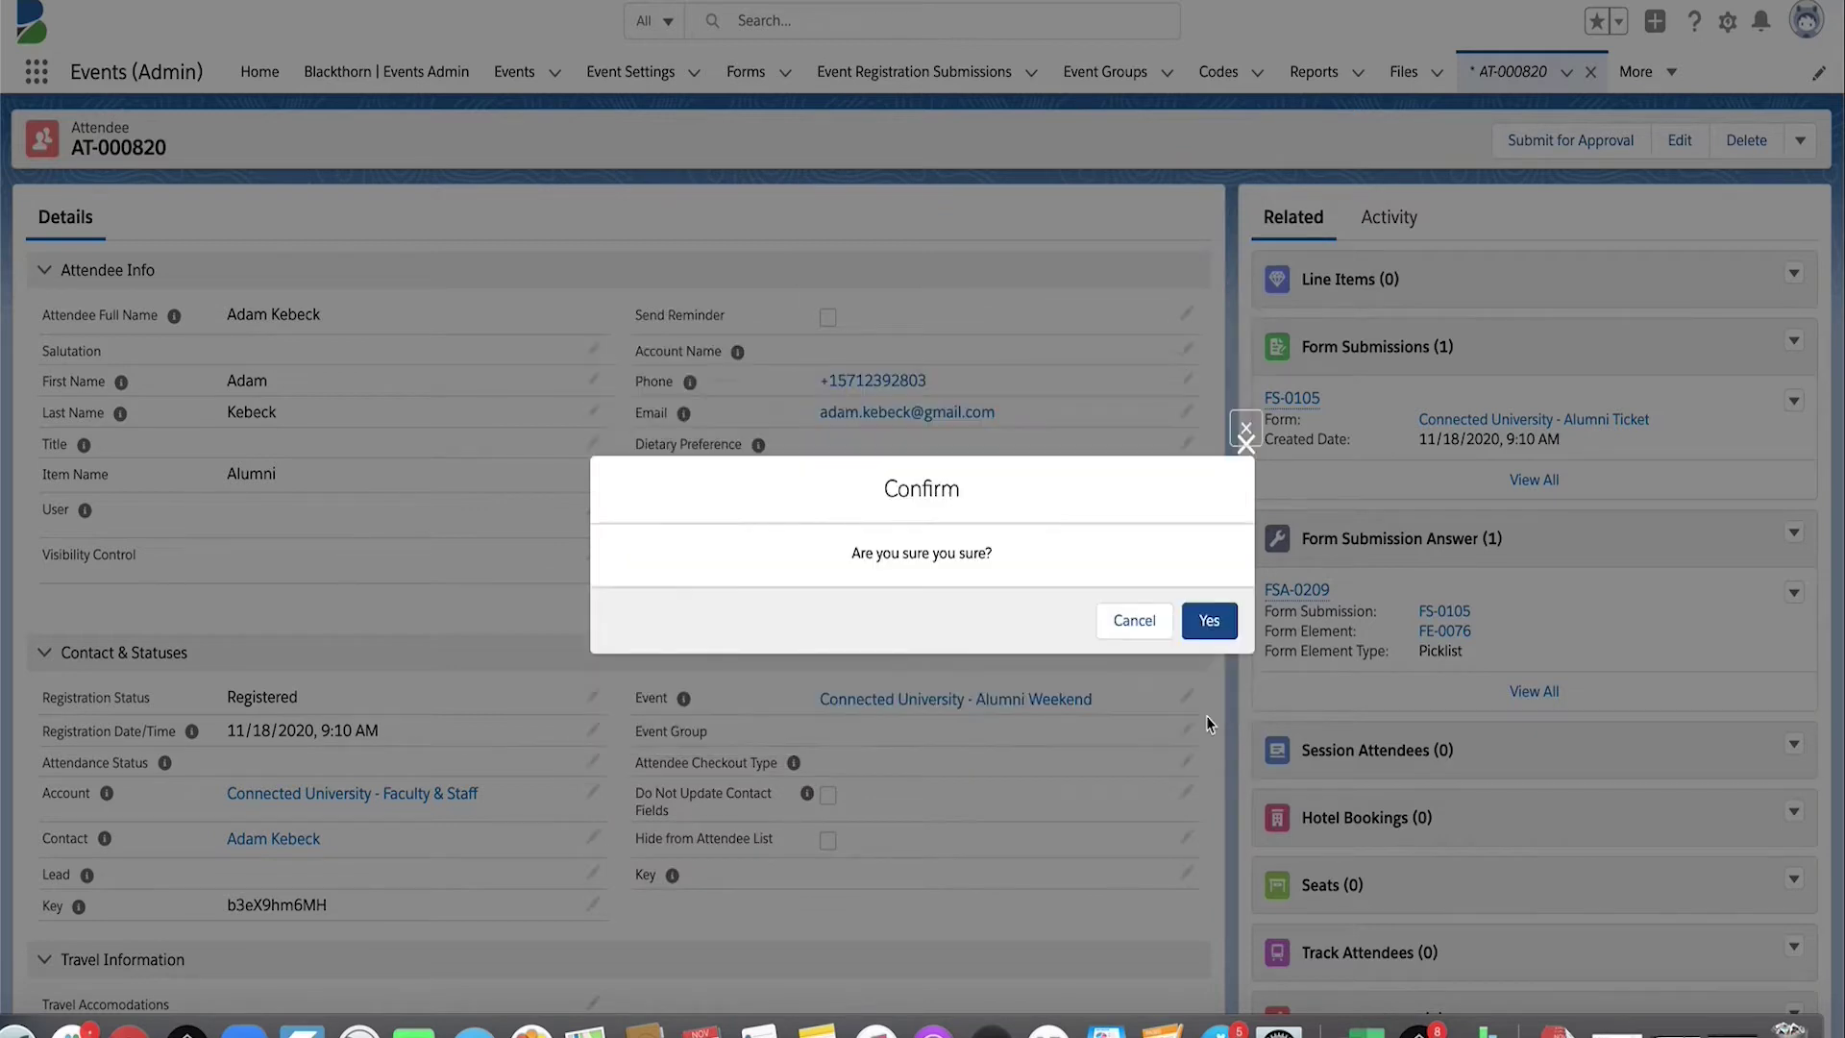
left_click(1212, 623)
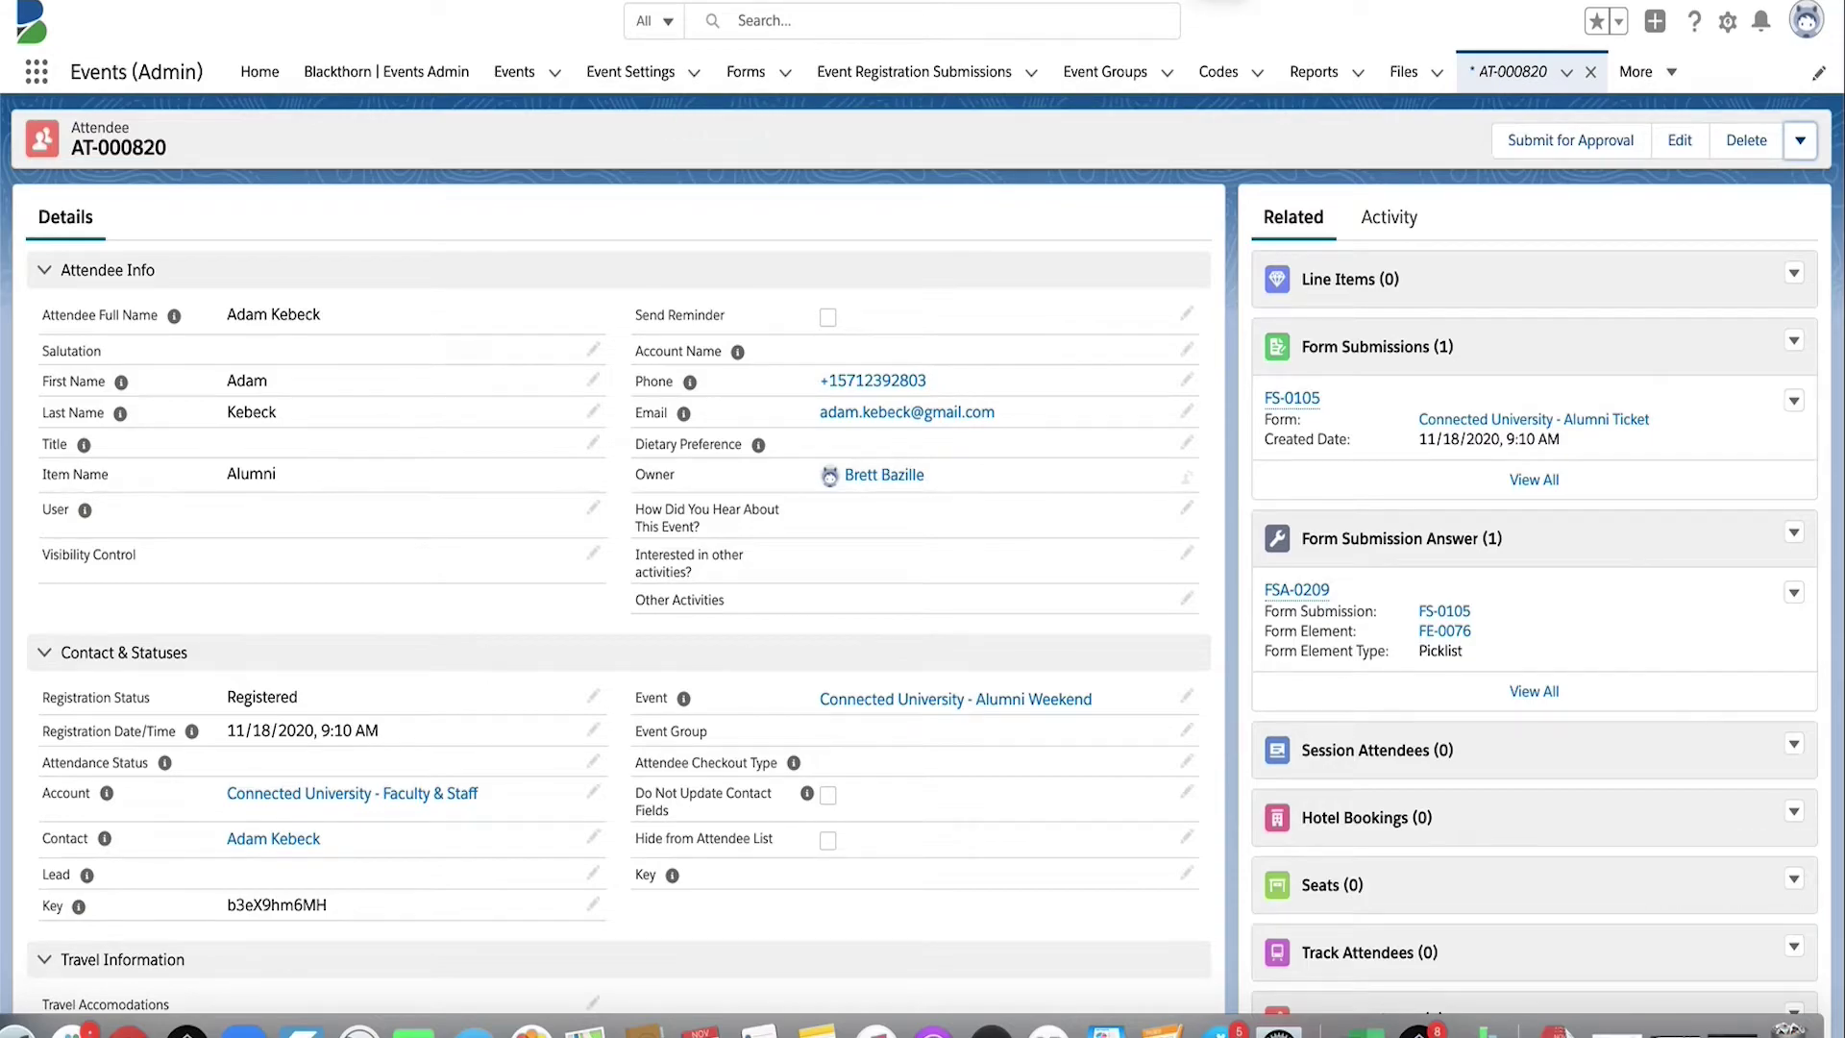
- Switch to Gmail in a new browser window and read the received "Thank you for registering!" message
key("super+n")
type("mail")
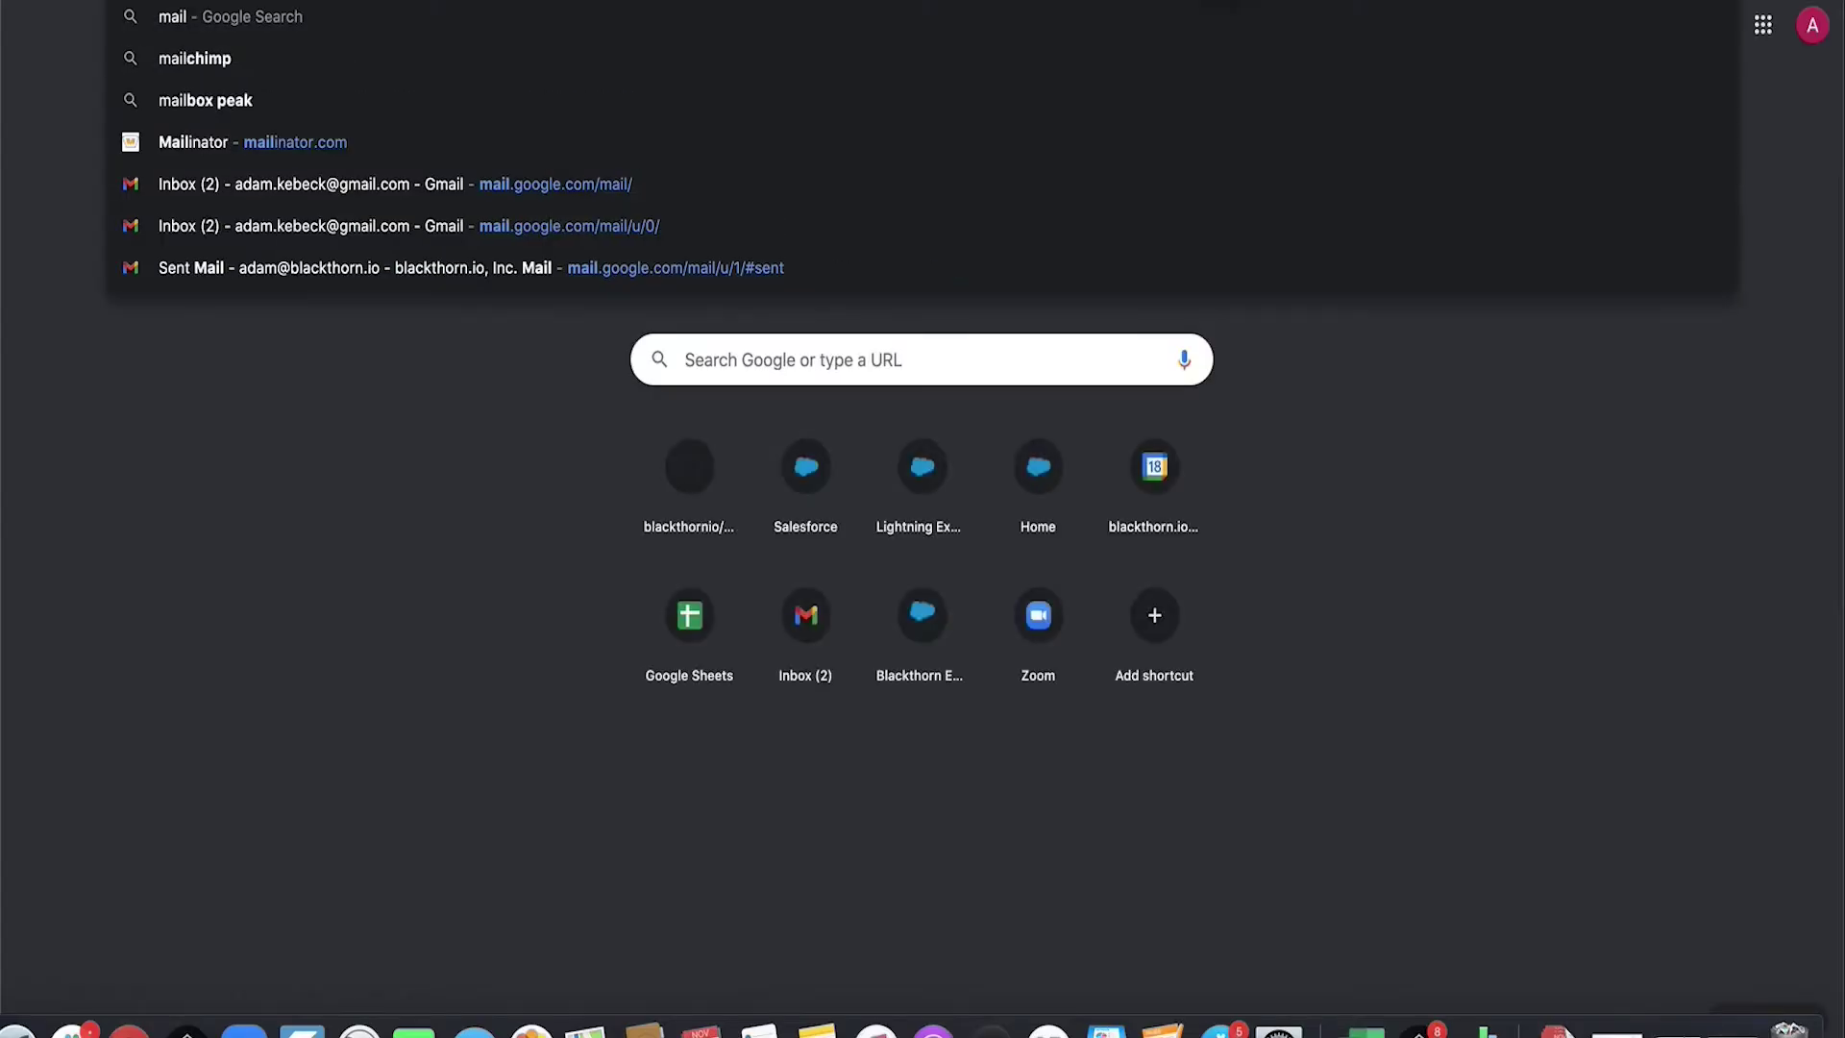
key("Return")
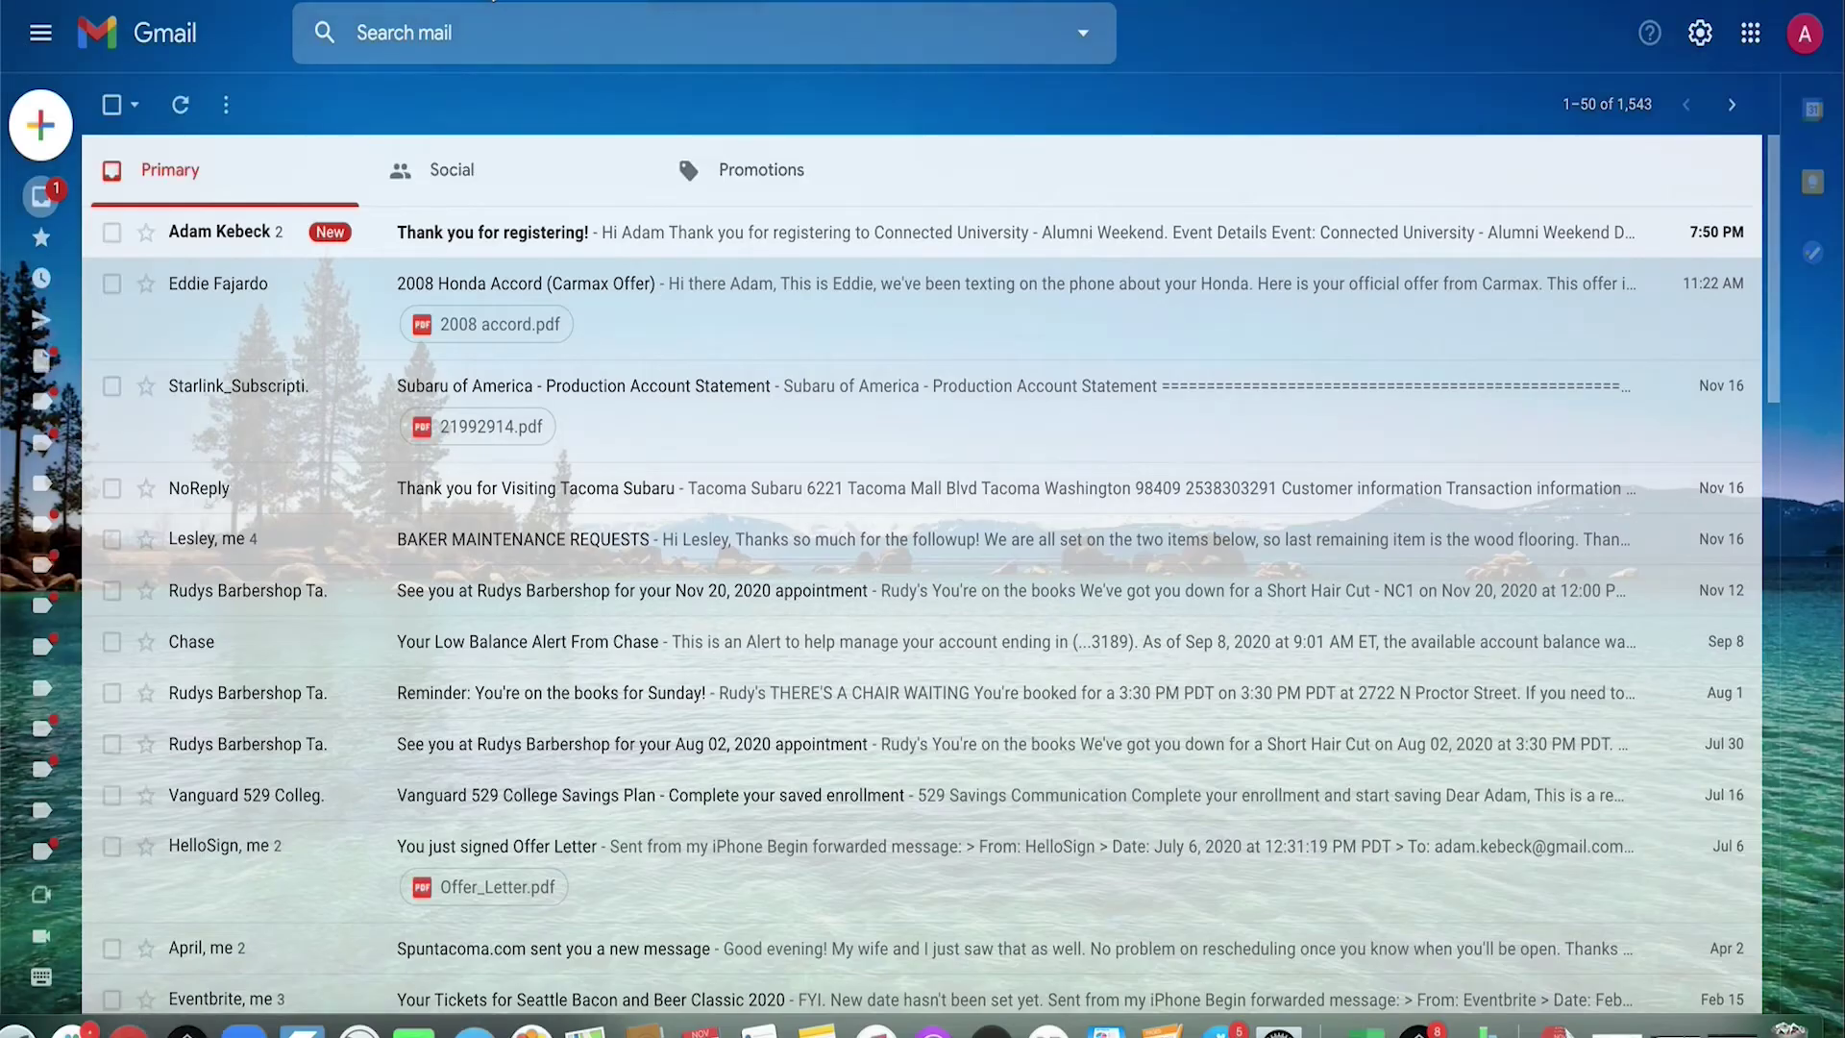
left_click(515, 240)
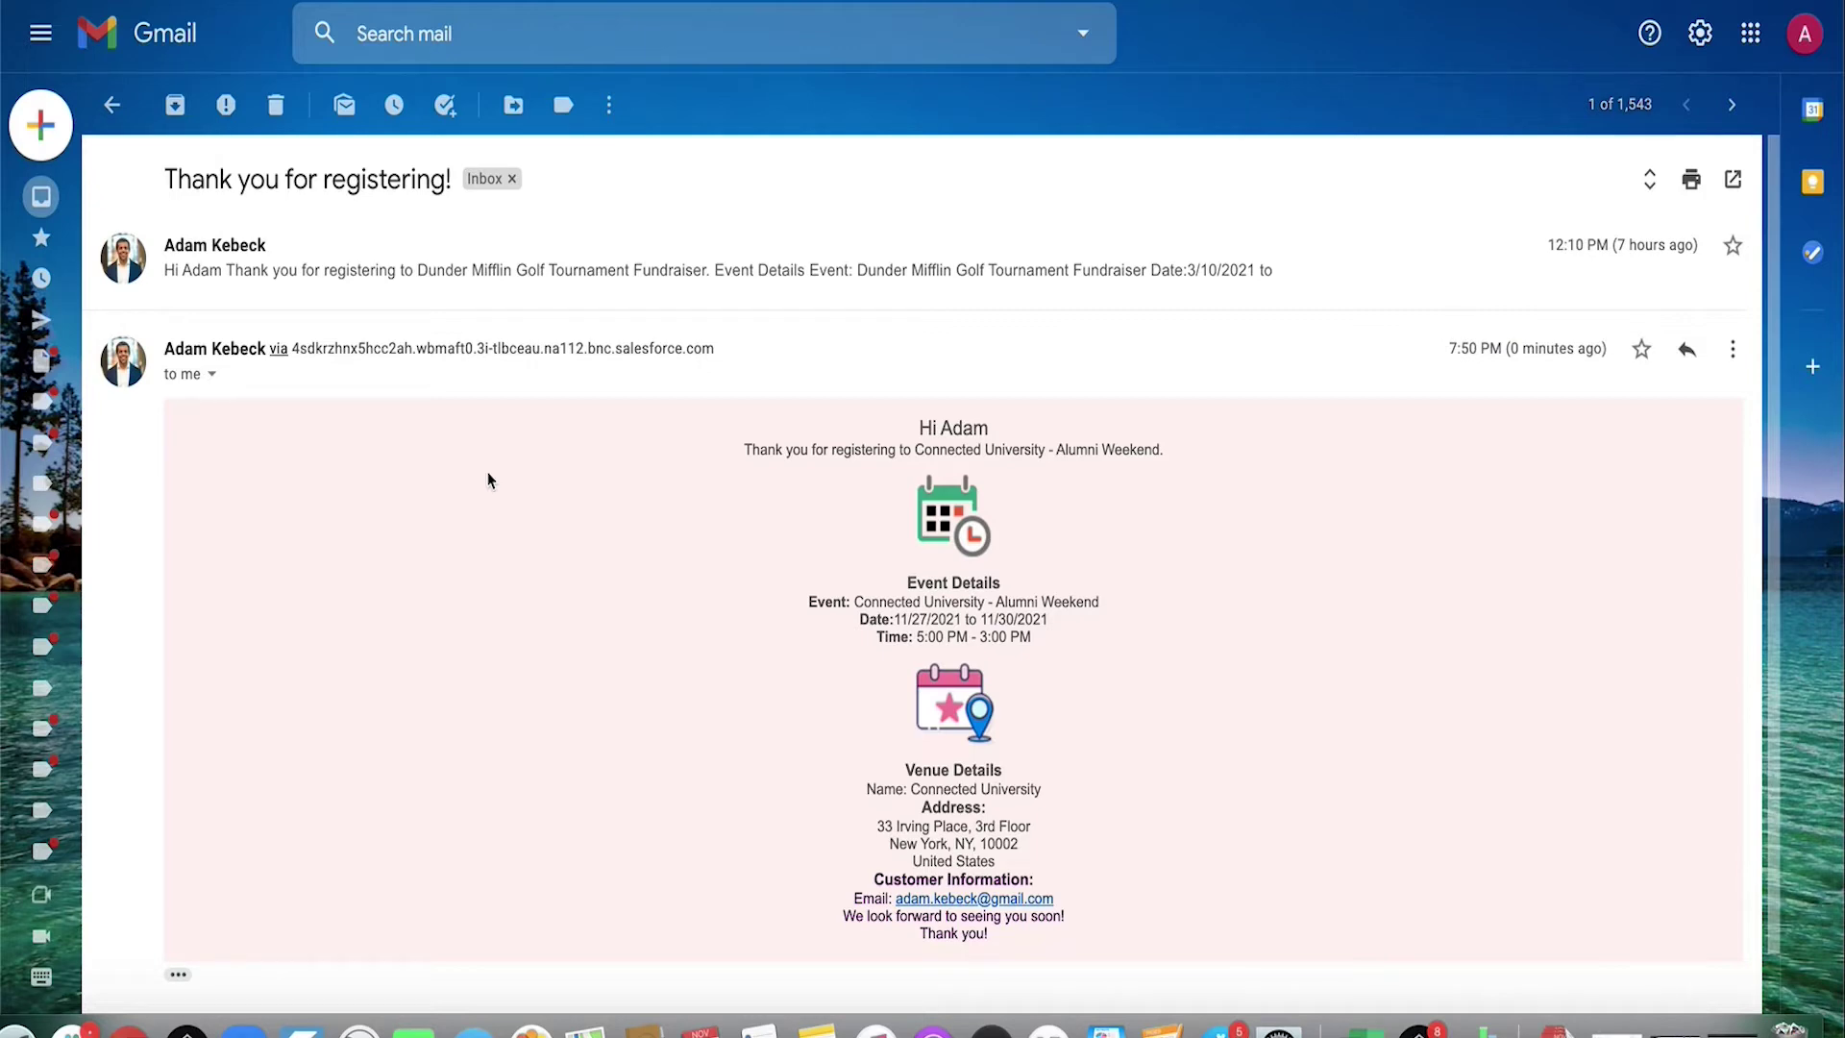
scroll(660, 544, "down", 3)
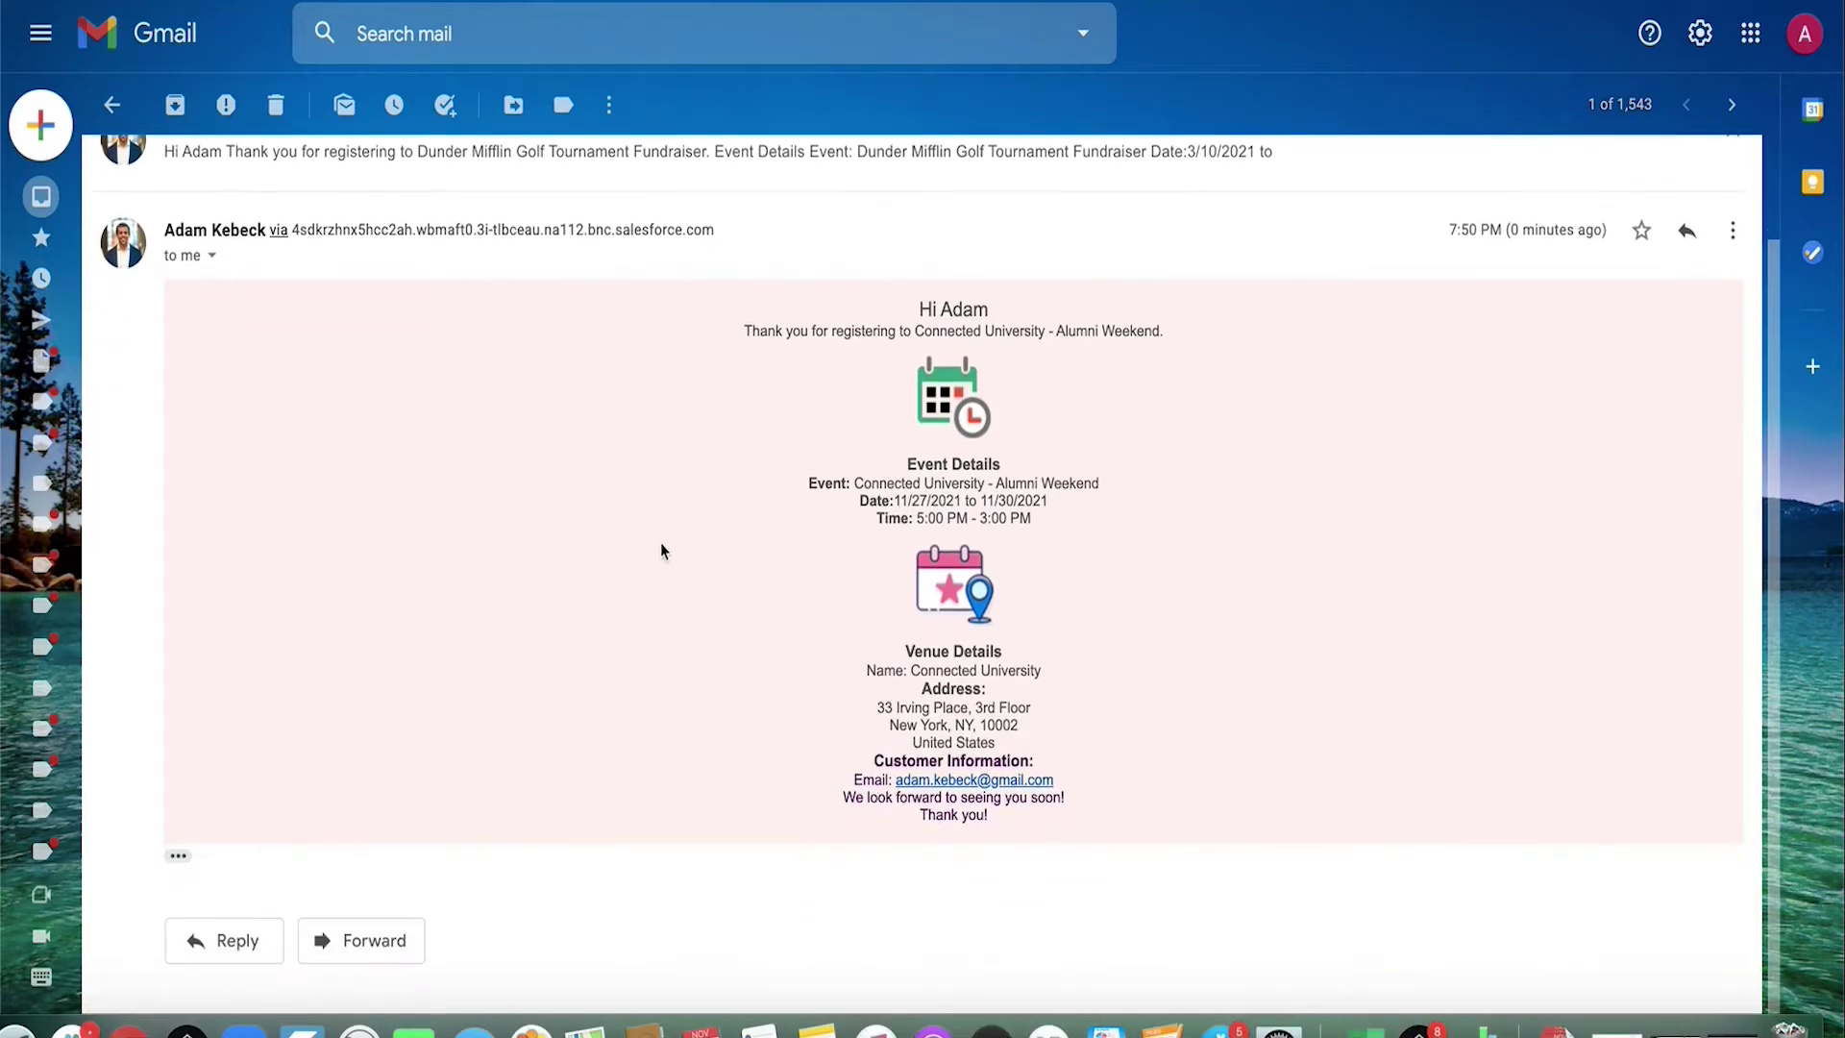
scroll(660, 544, "up", 2)
scroll(660, 544, "up", 1)
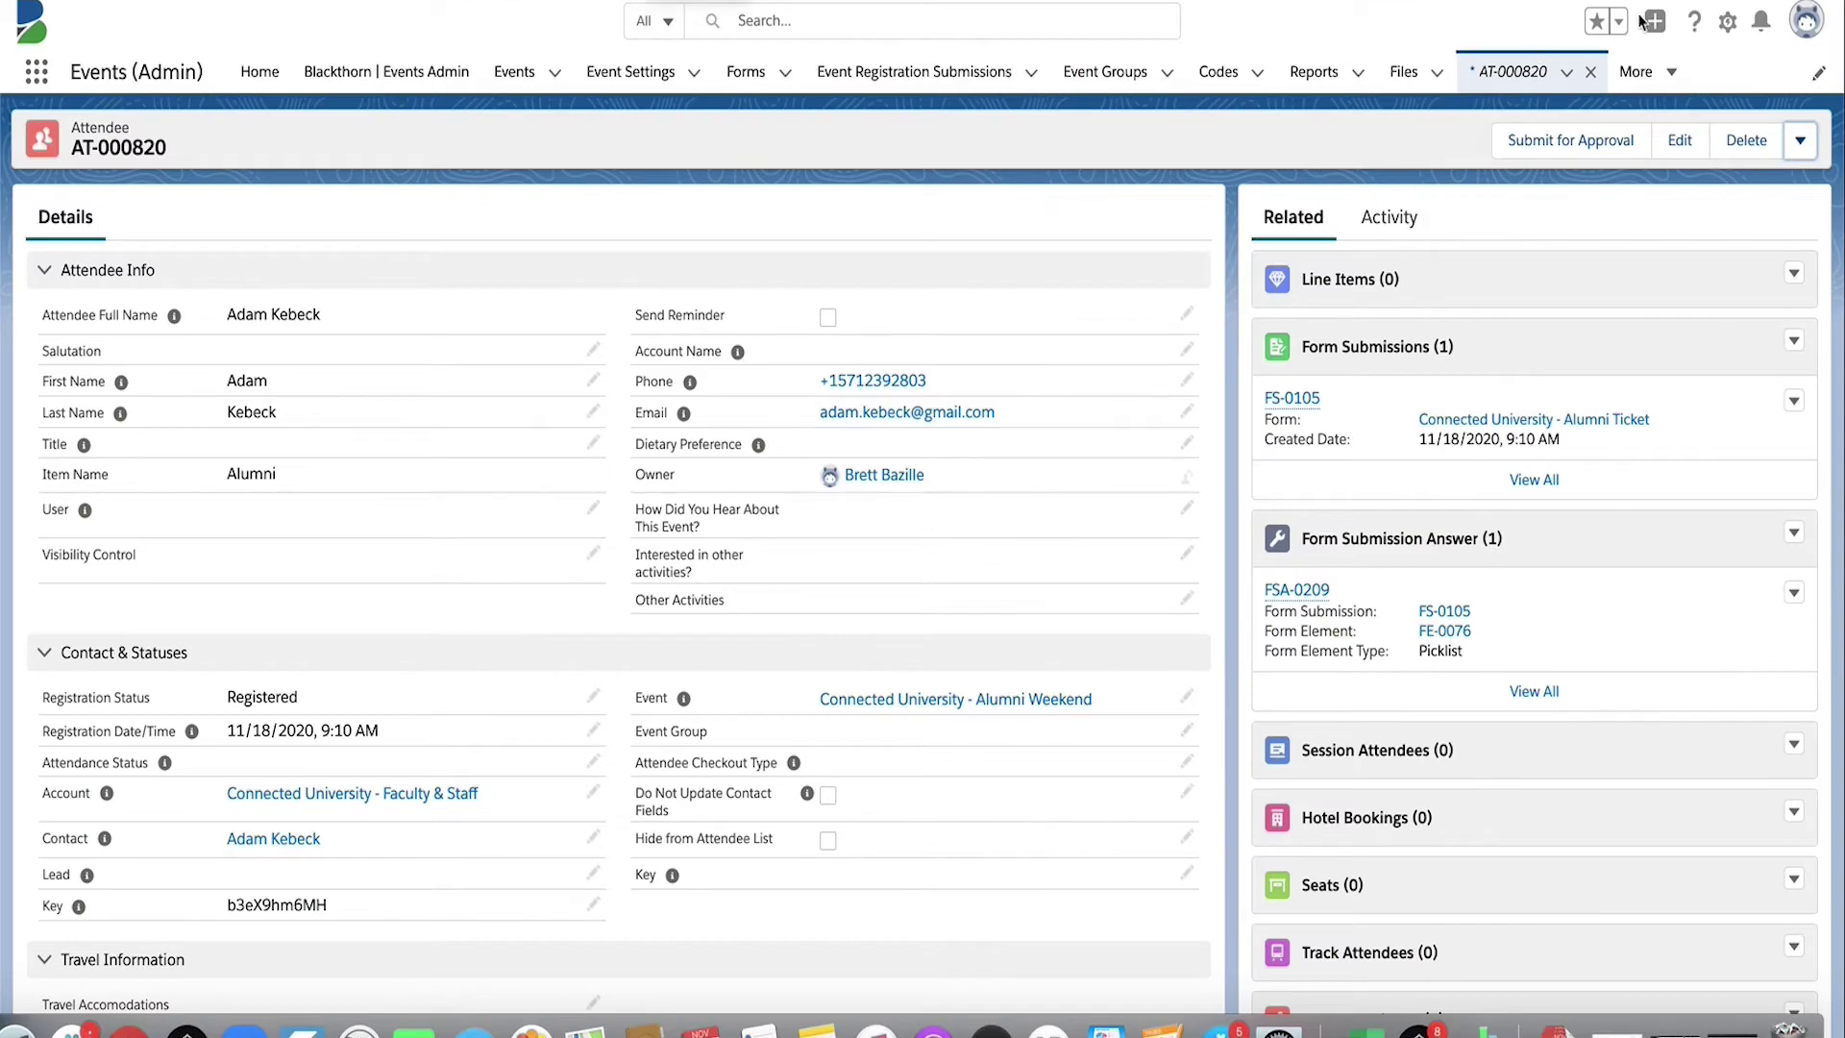
- Back in Salesforce, open Setup and find the Classic Email Templates page by searching for "classic"
left_click(1727, 25)
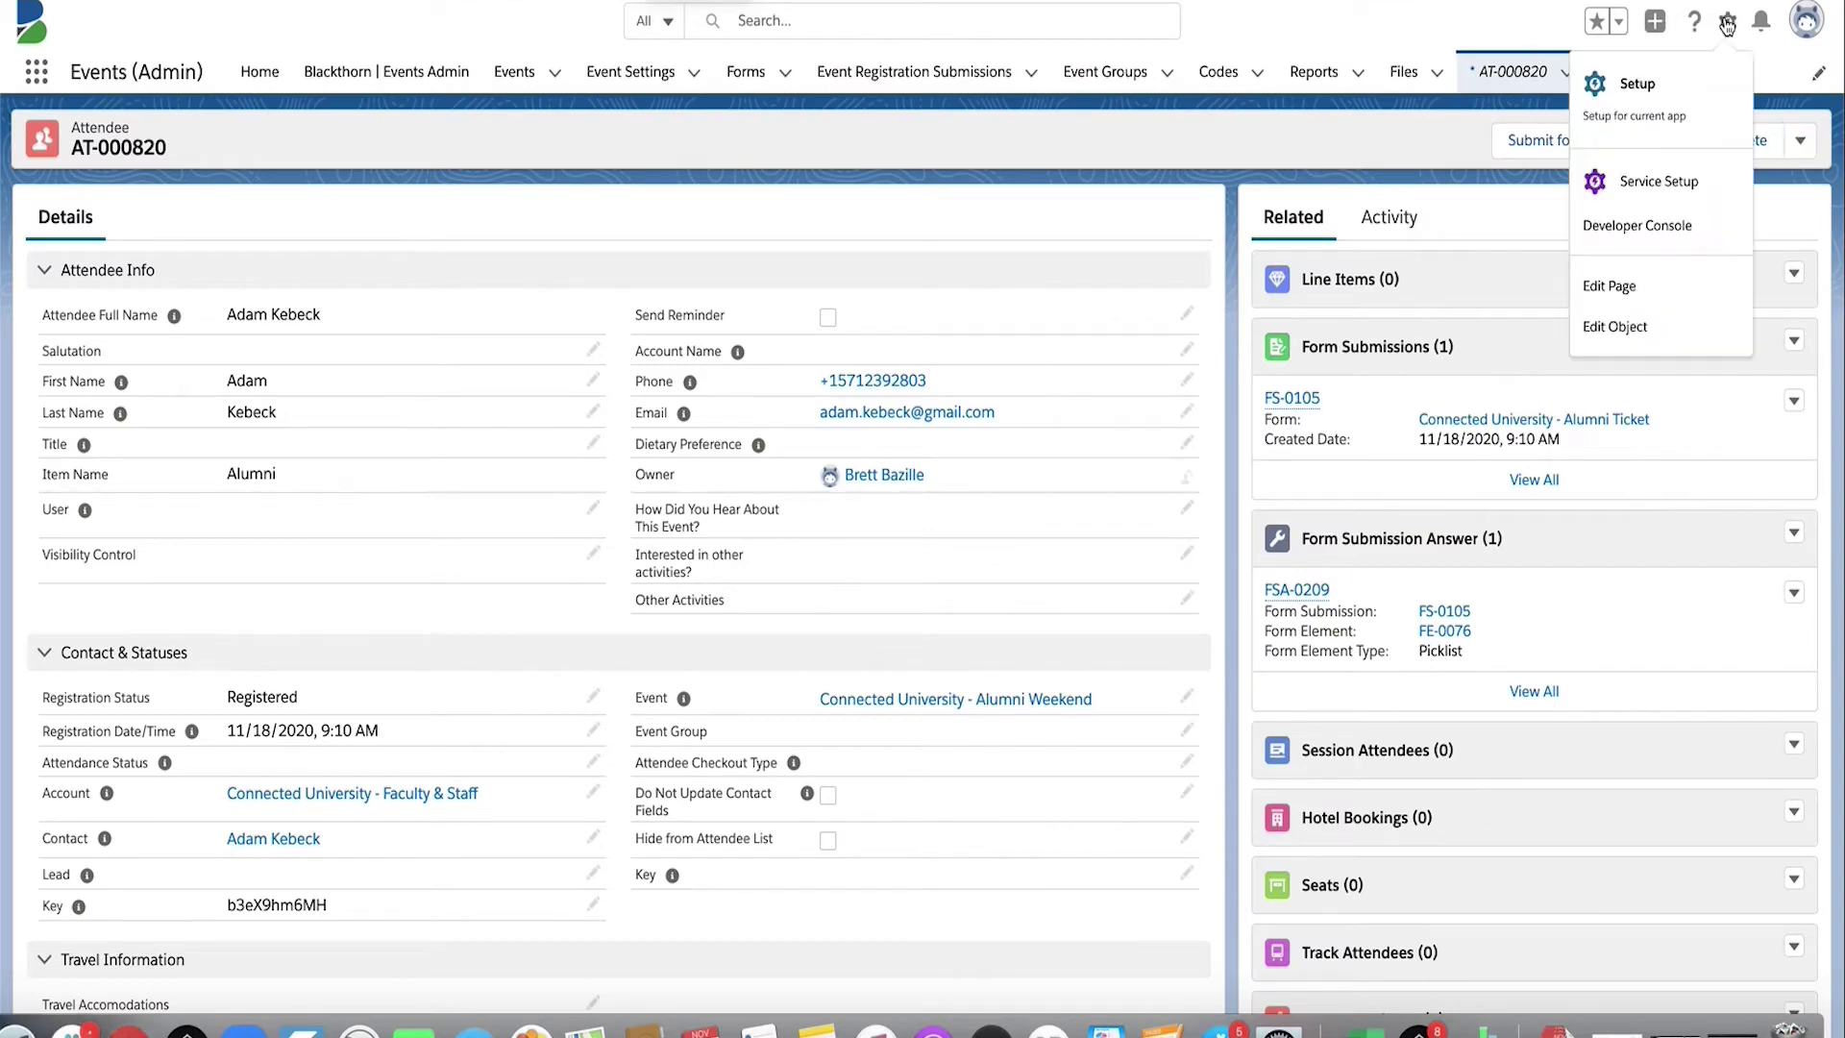
left_click(1637, 82)
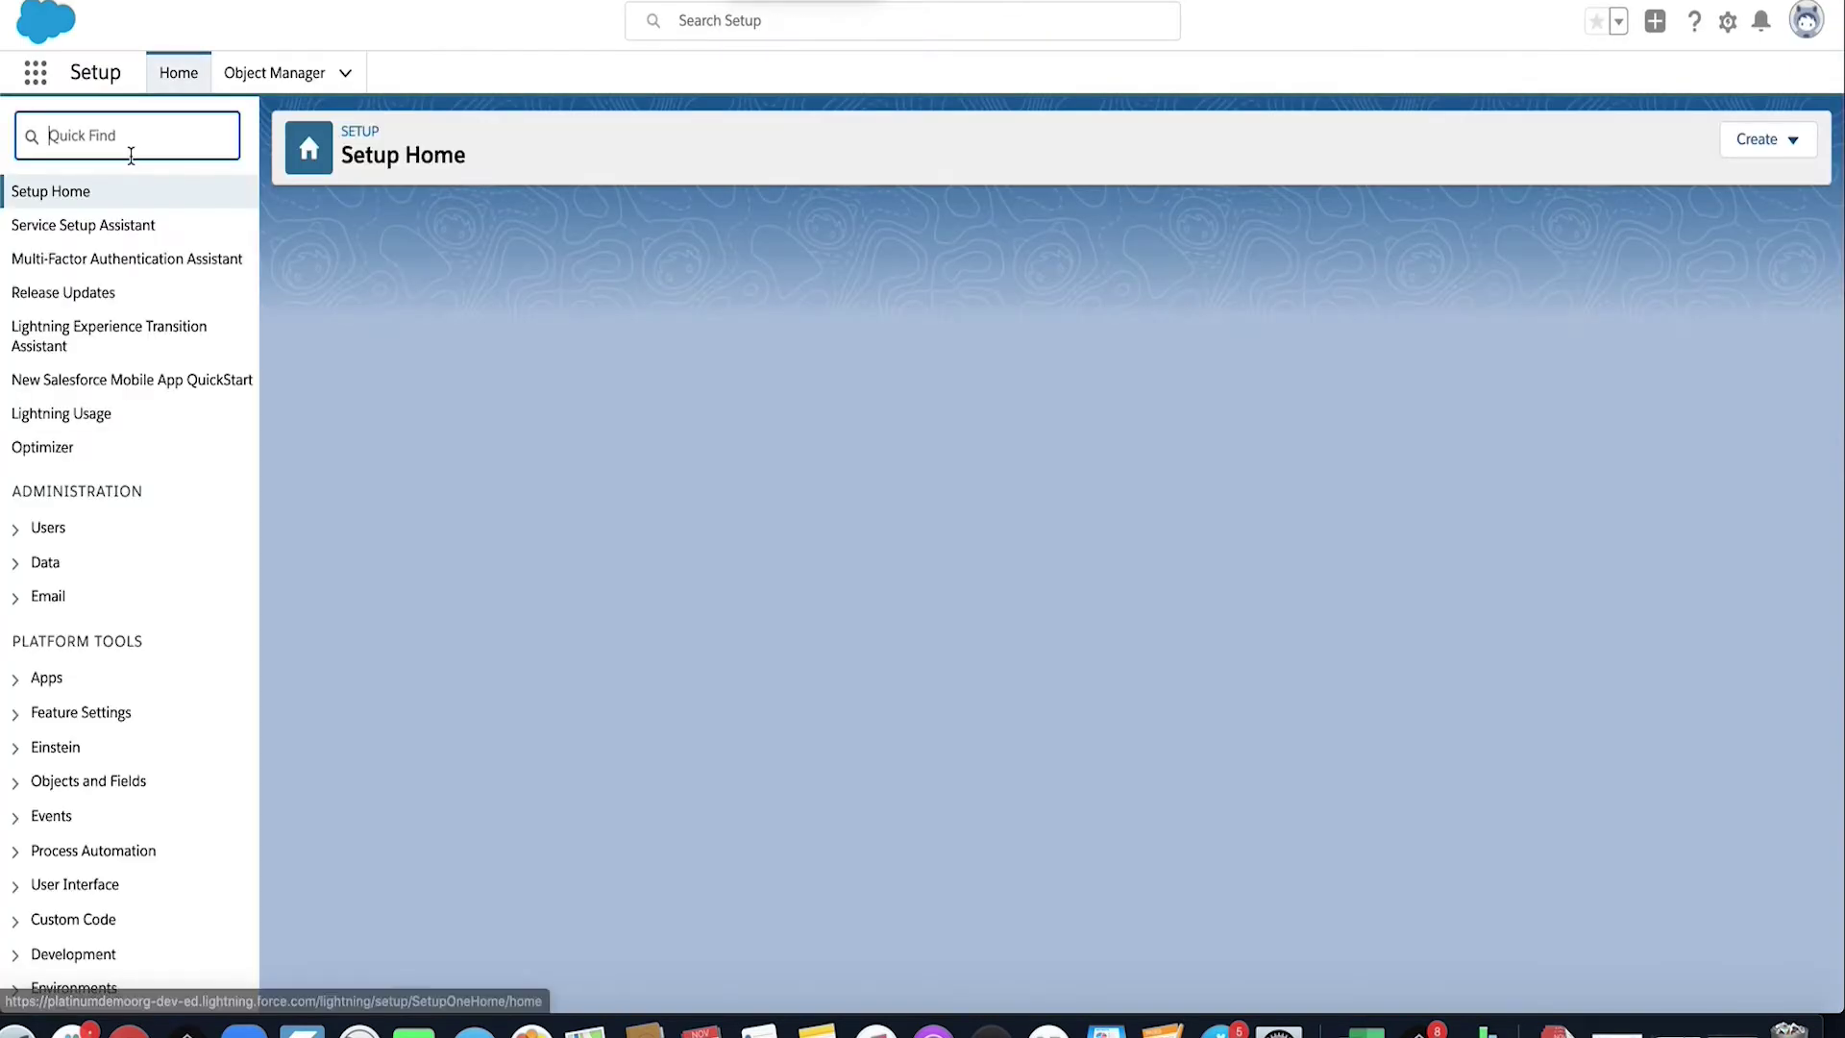
left_click(118, 139)
type("c")
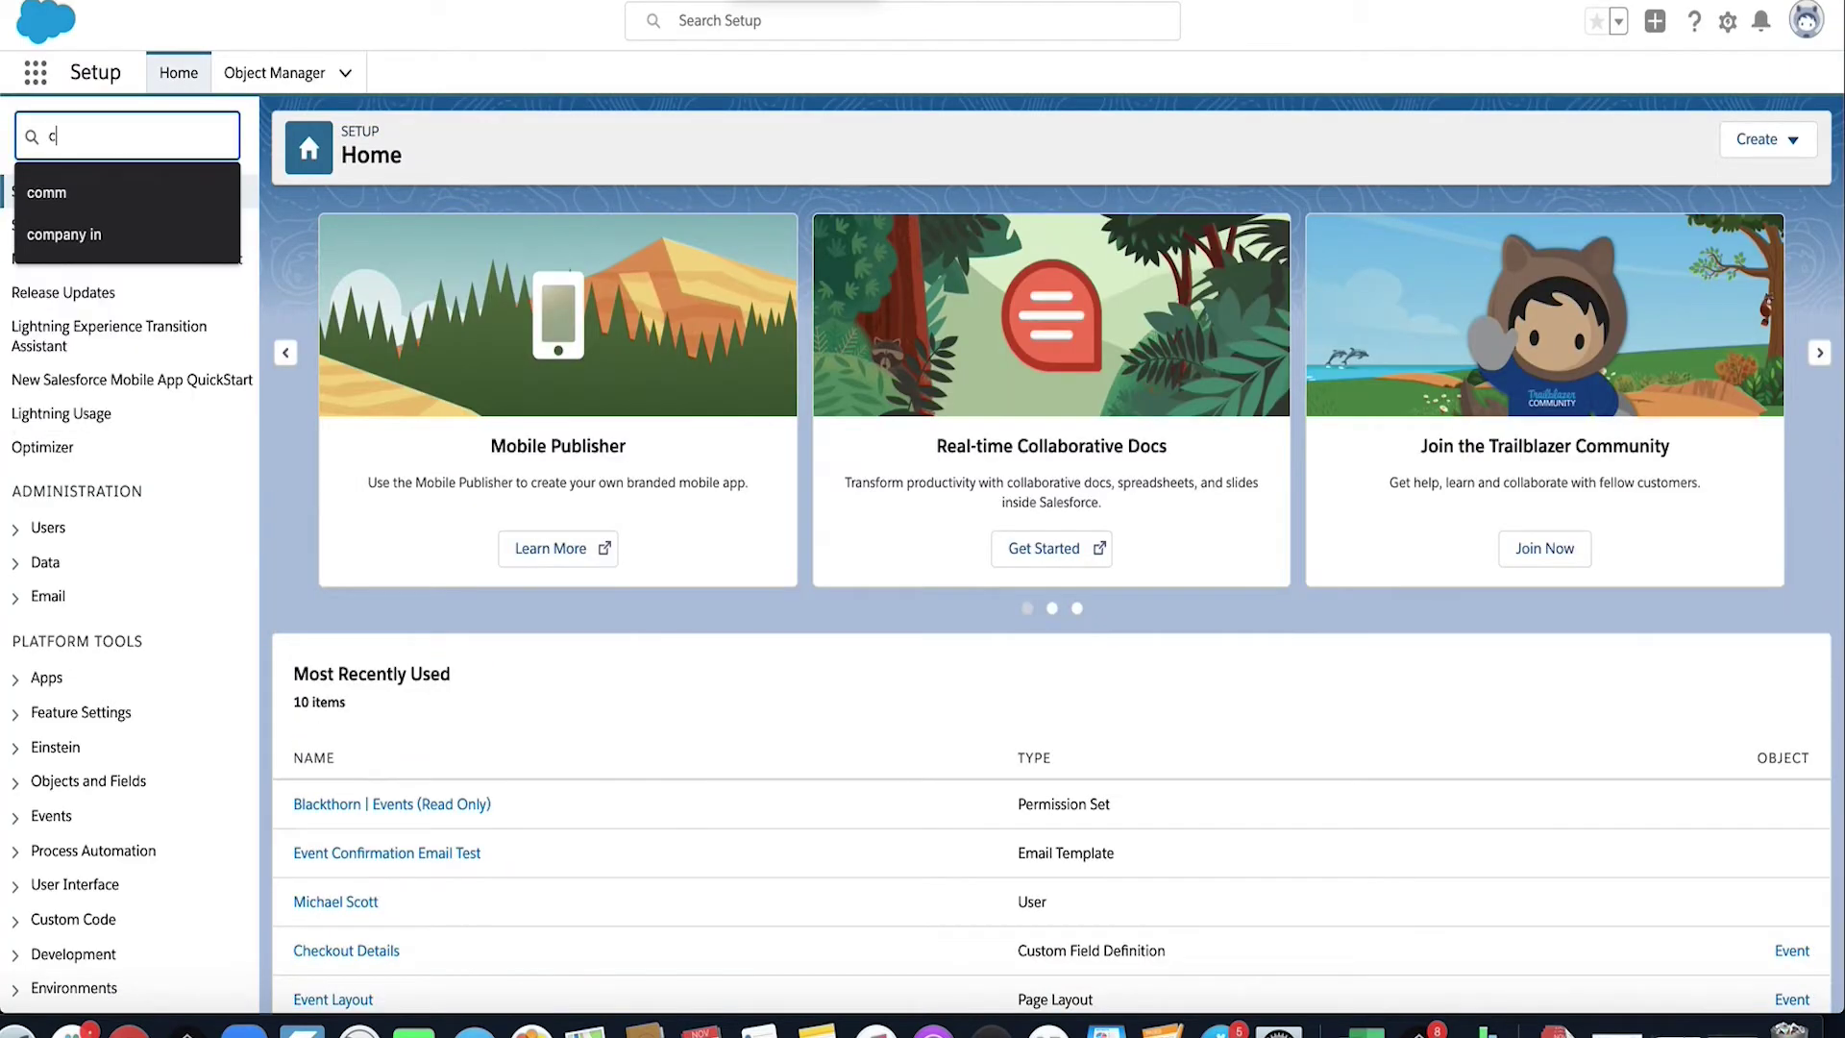
type("lassic")
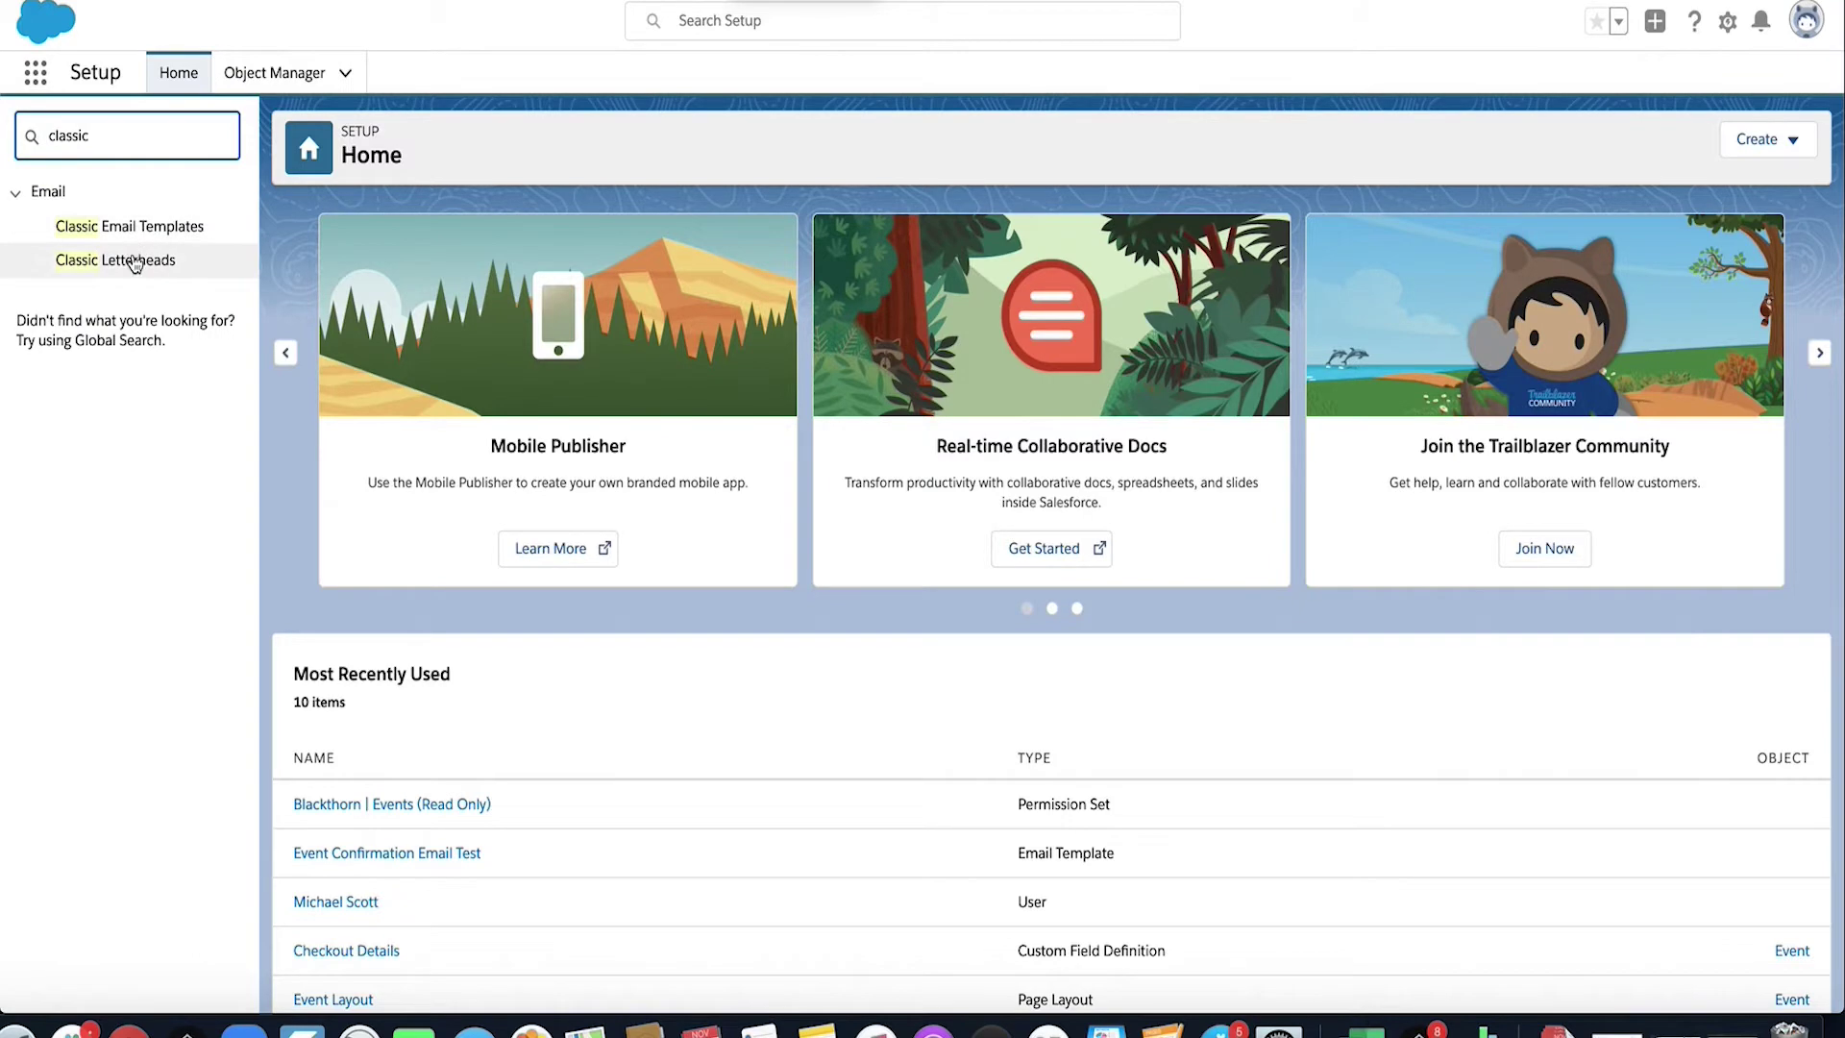
left_click(132, 234)
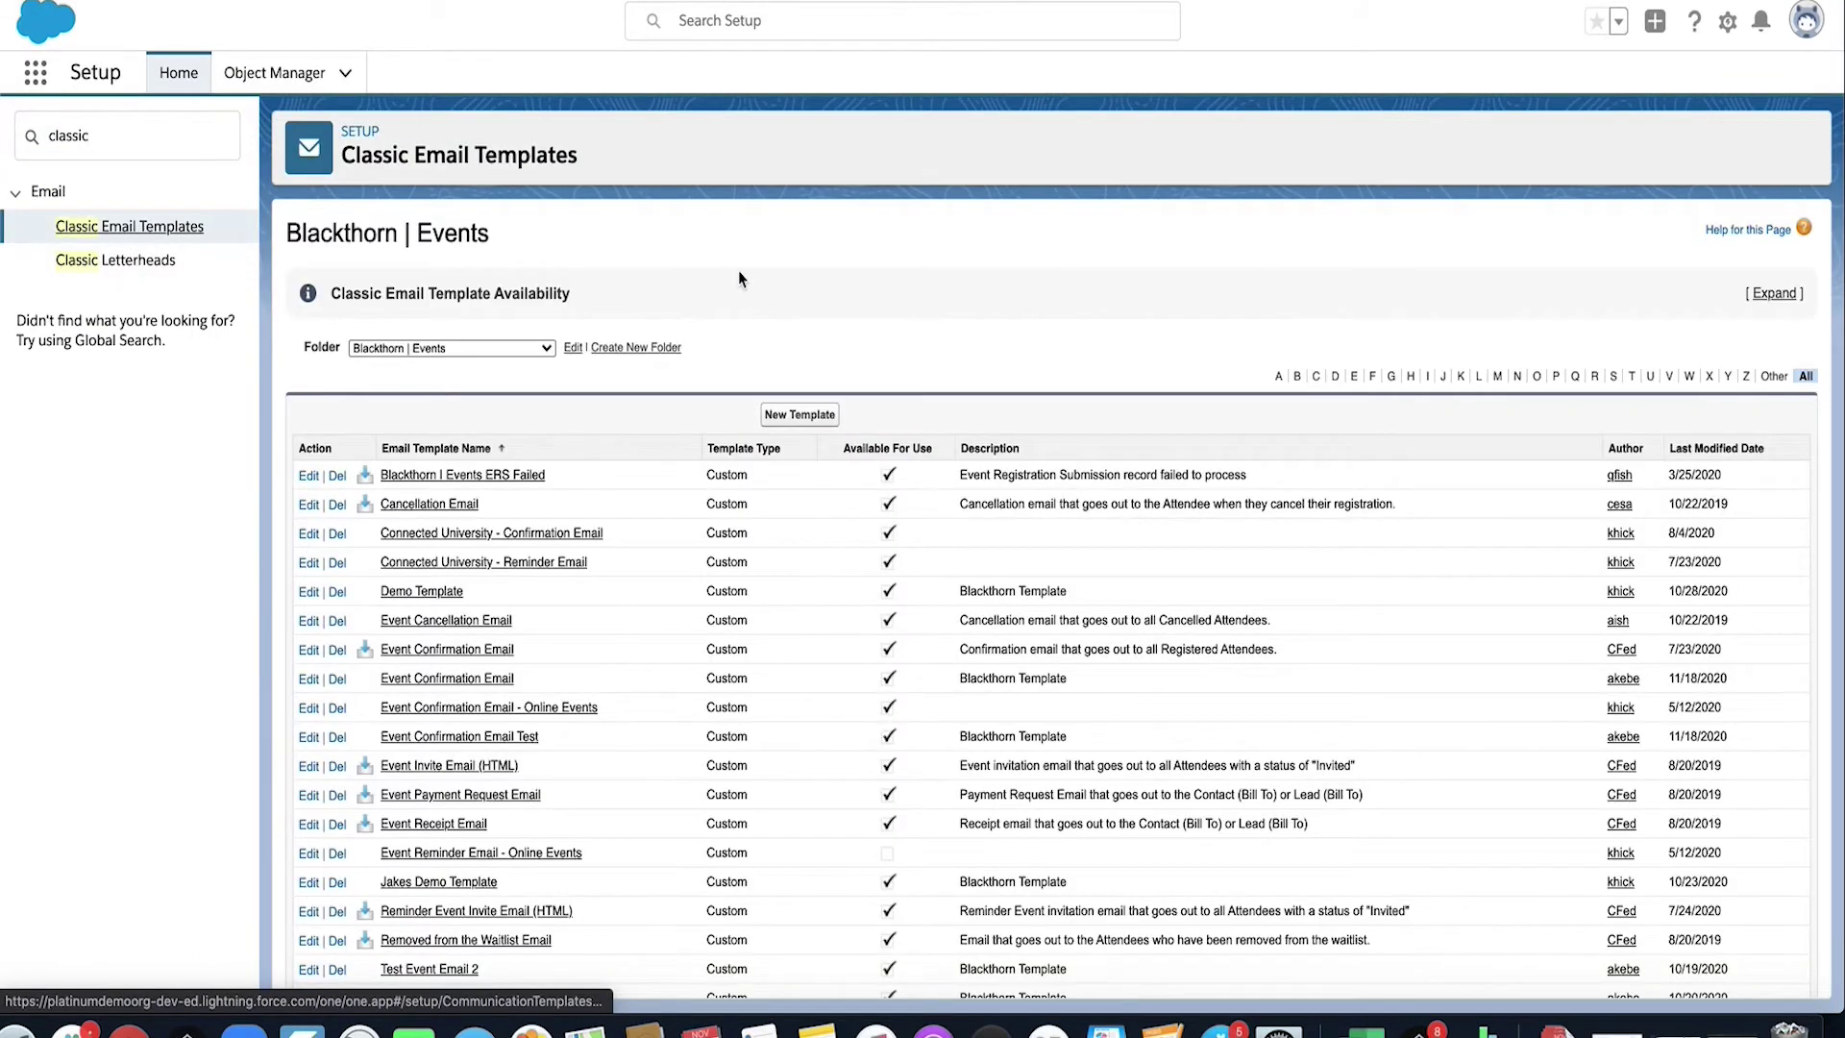
- Open Event Confirmation Email Test in the Blackthorn | Events folder and review its details and HTML preview
scroll(739, 278, "down", 1)
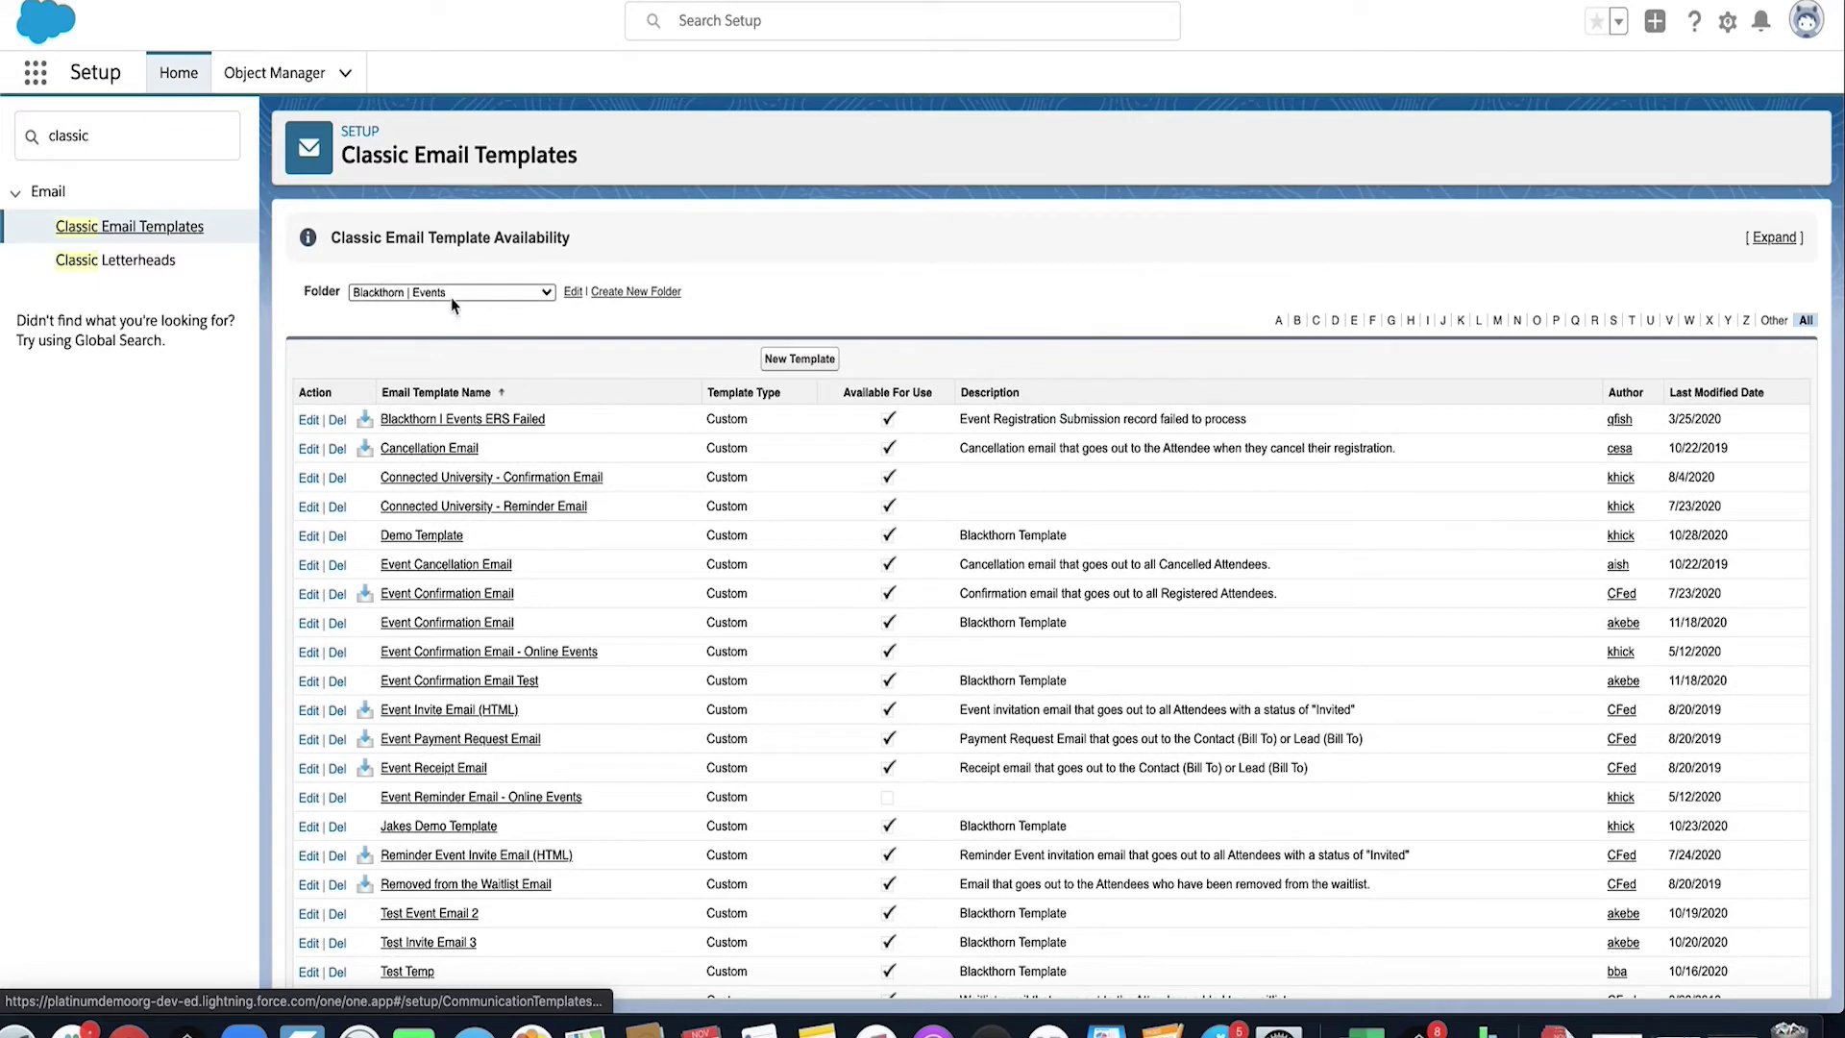
scroll(618, 637, "down", 2)
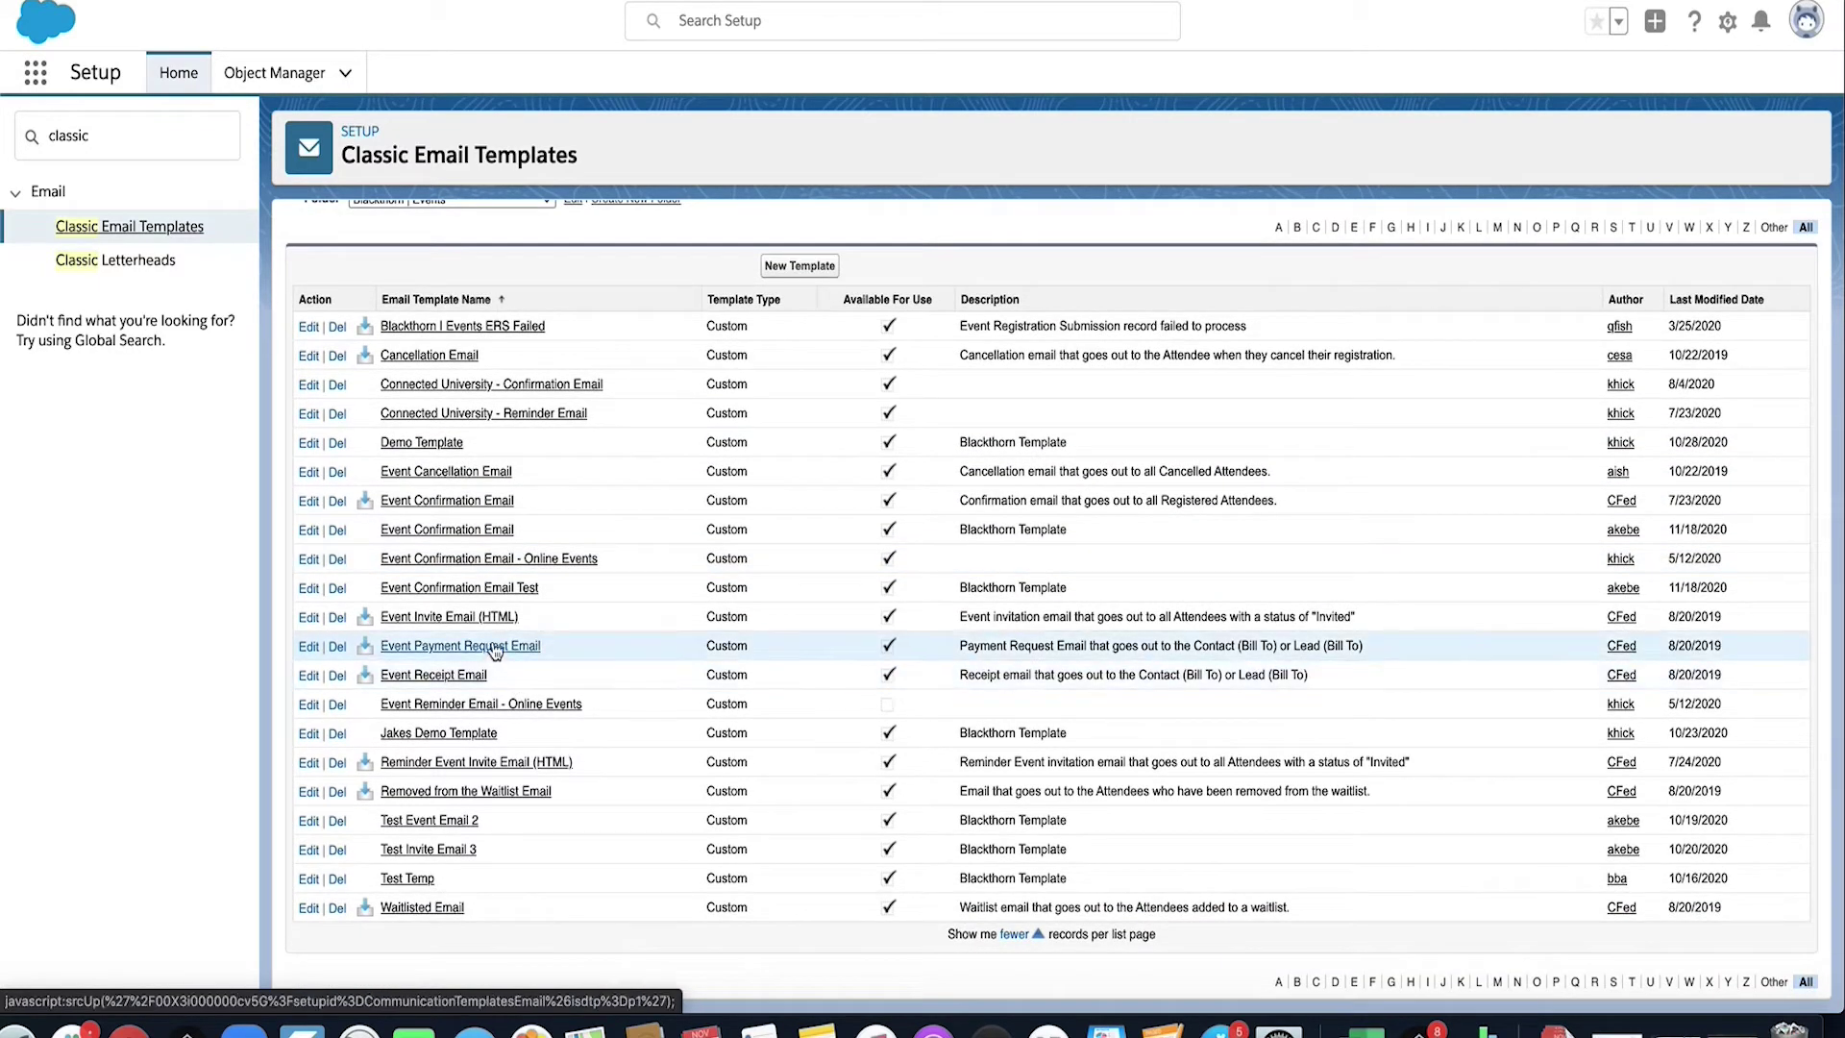
left_click(494, 589)
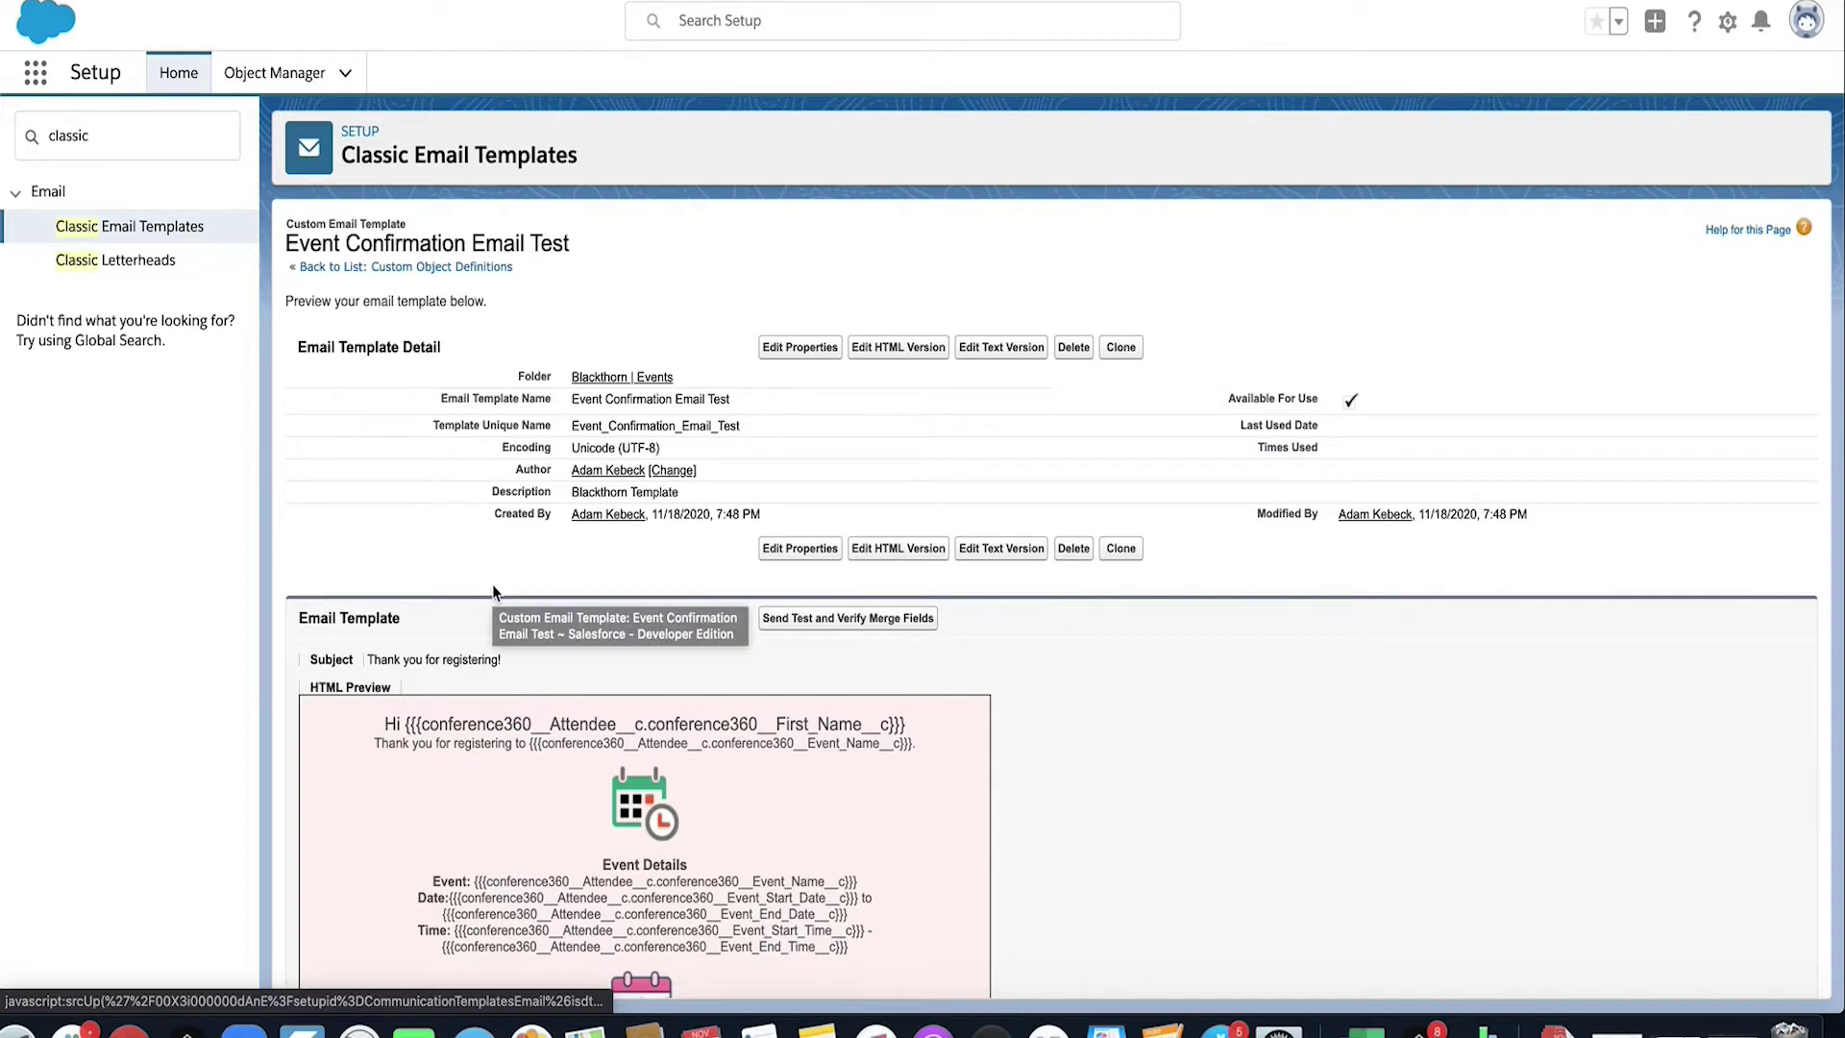
scroll(552, 543, "down", 3)
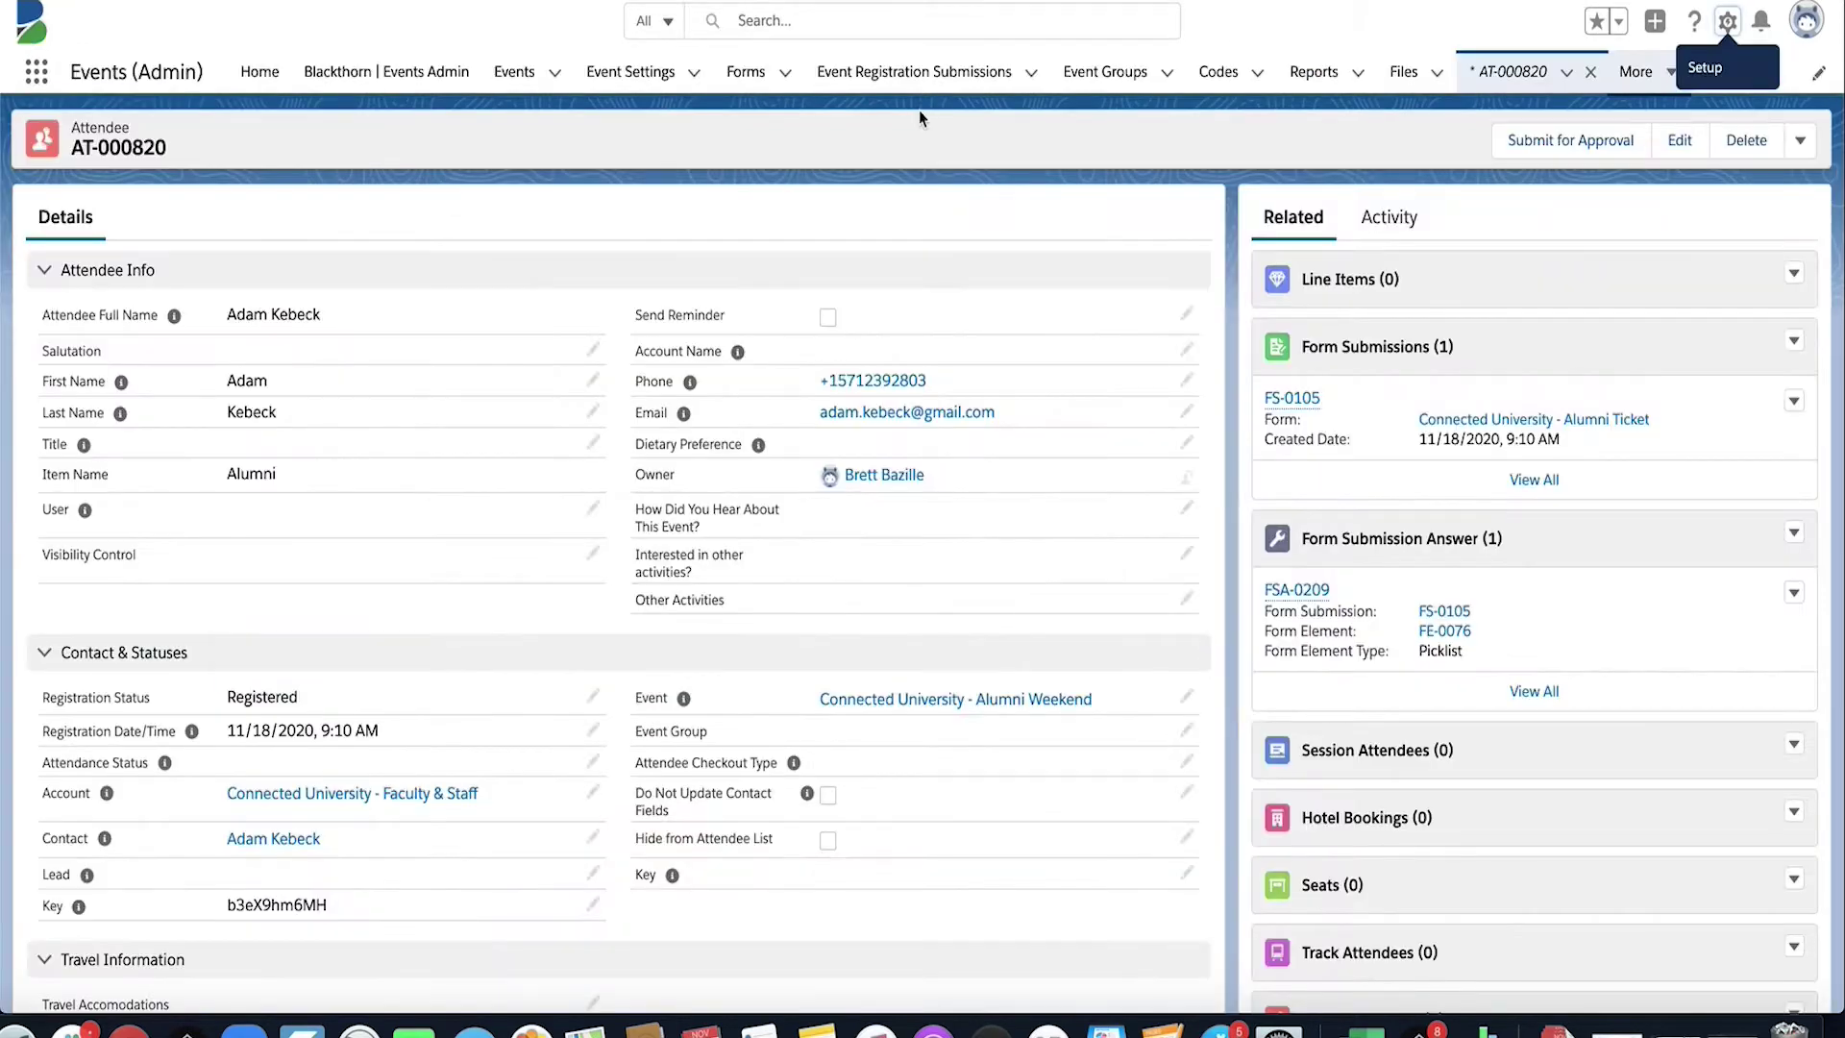
- Return to the Connected University - Alumni Weekend event and start a new email template from its Email Templates related list
left_click(514, 73)
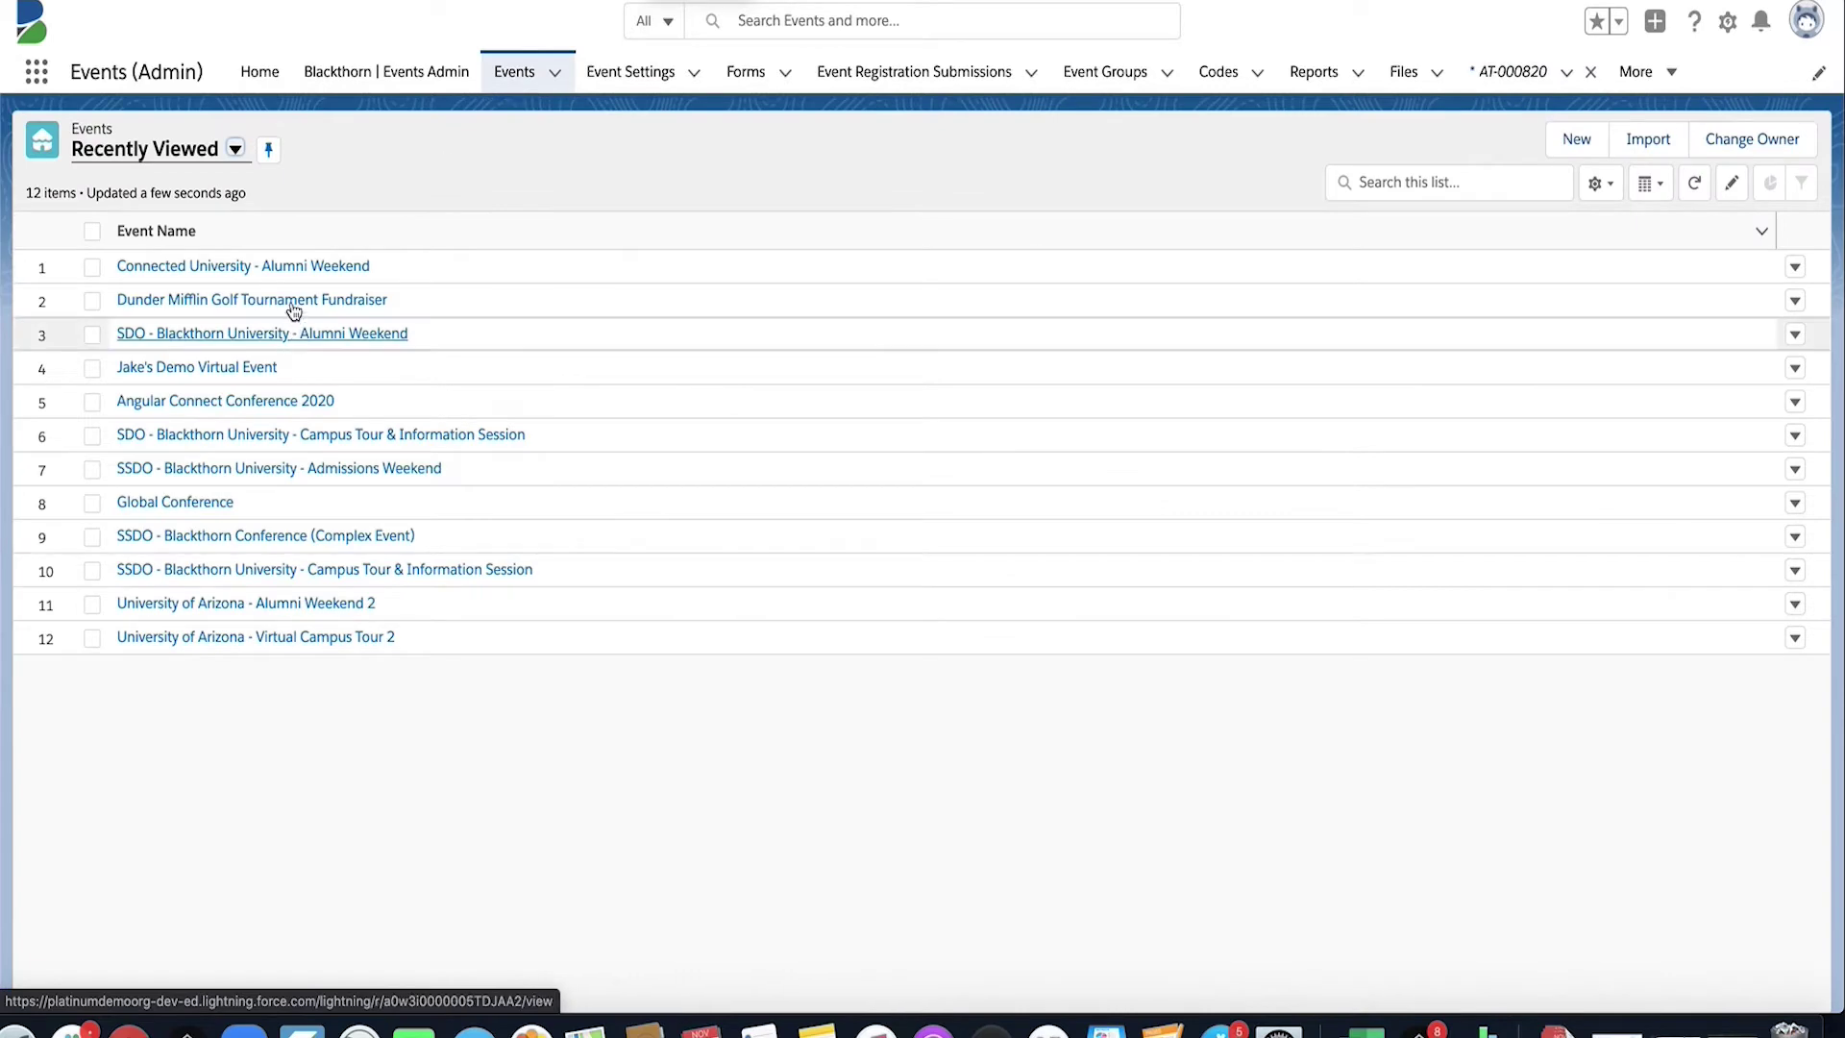
left_click(278, 267)
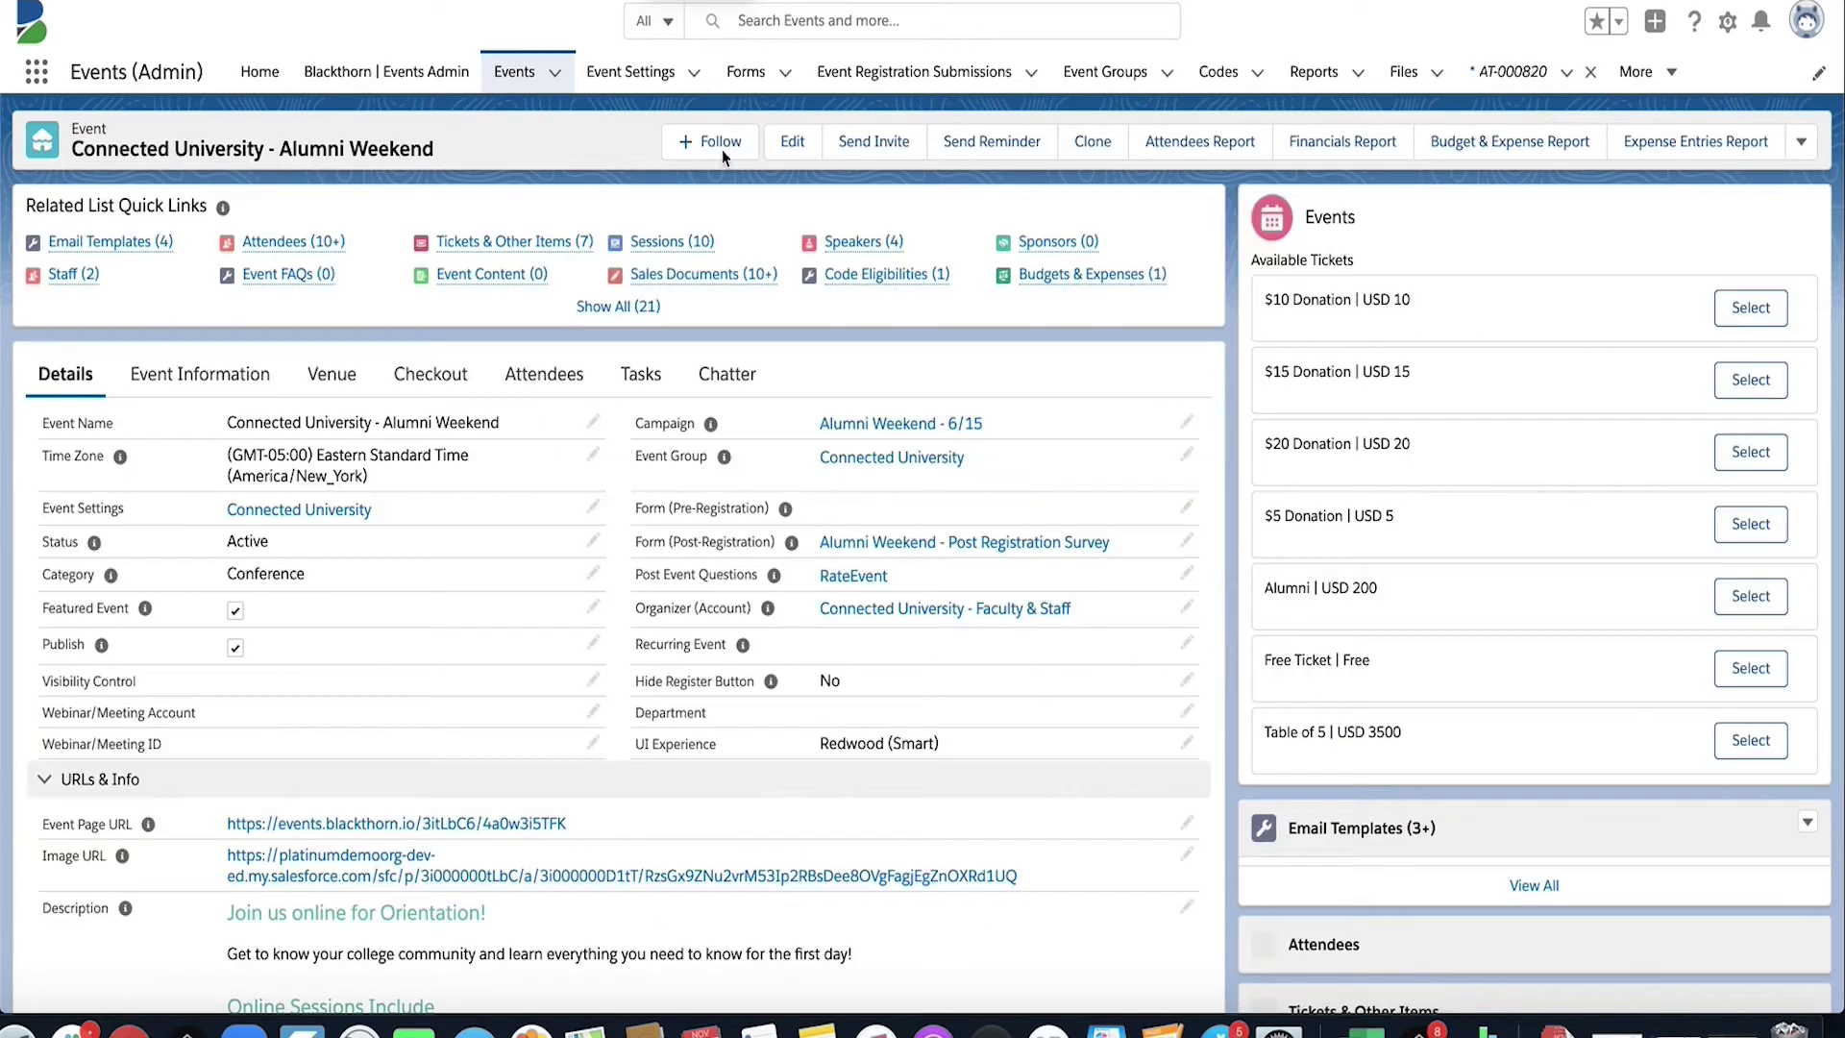
left_click(1799, 140)
scroll(1653, 719, "down", 3)
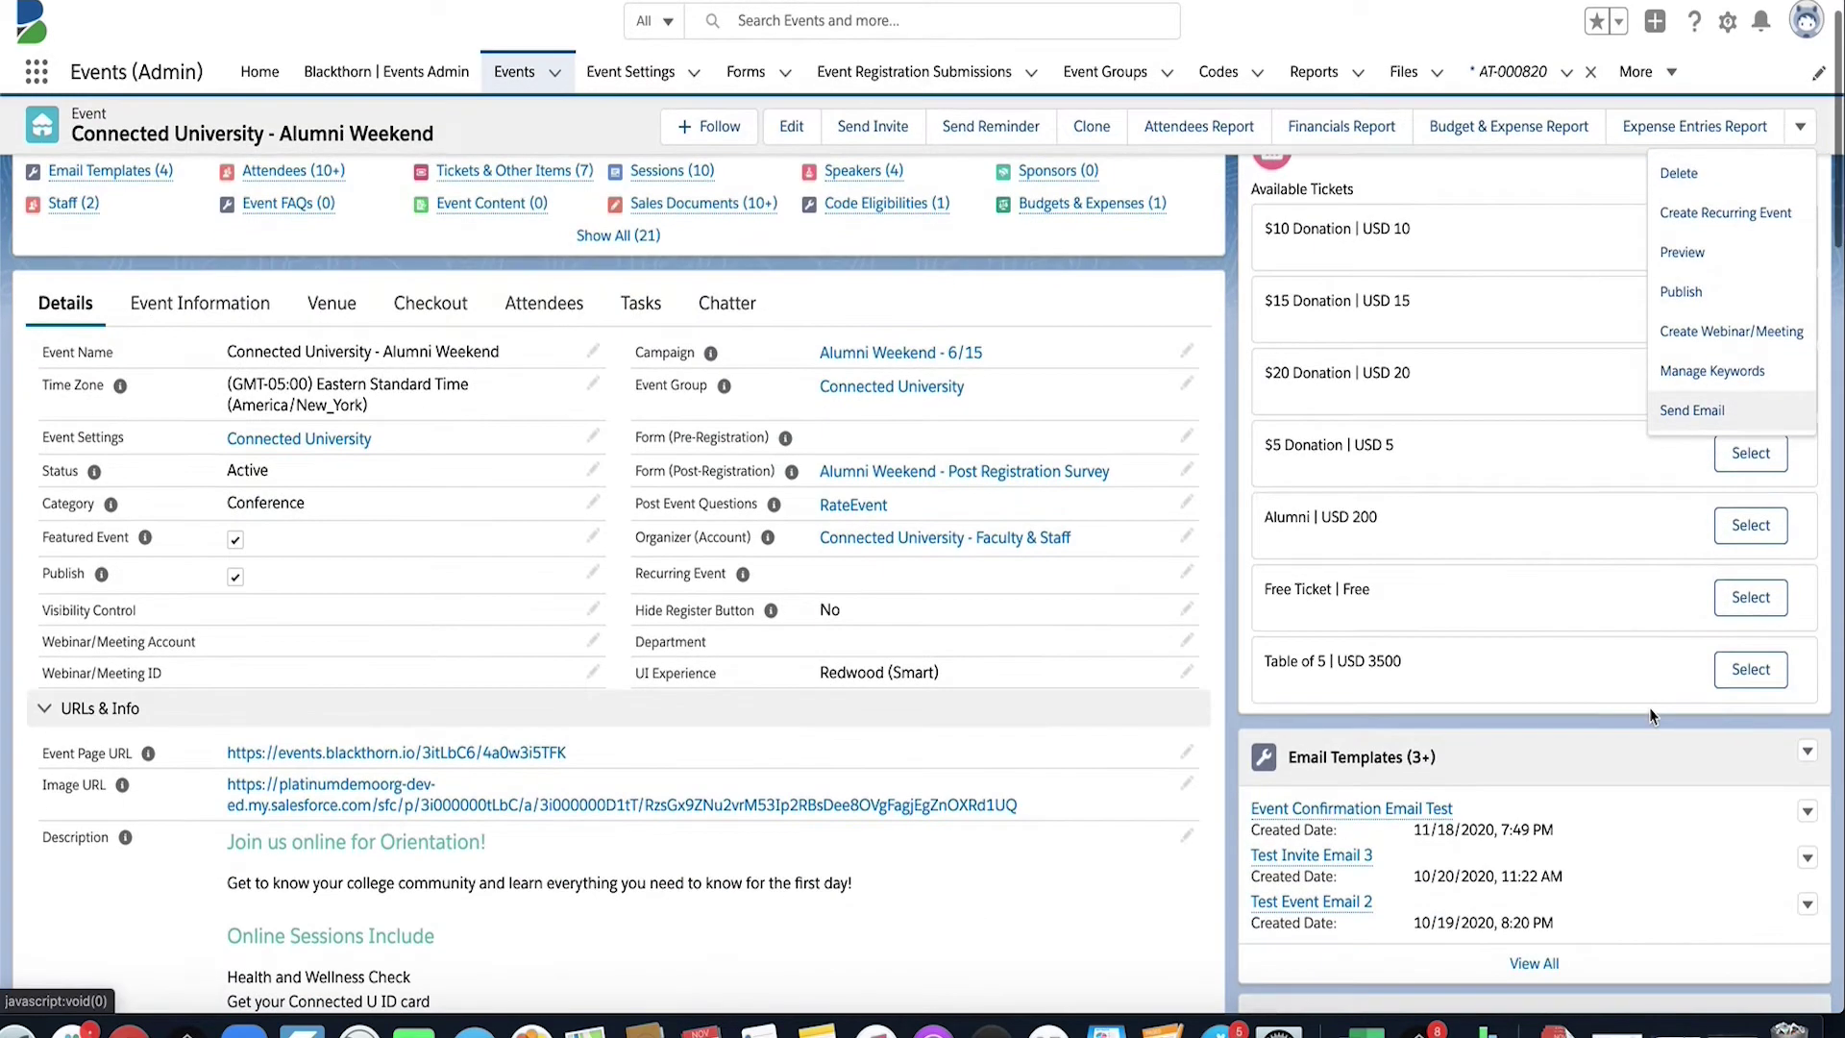
left_click(1805, 689)
left_click(1804, 689)
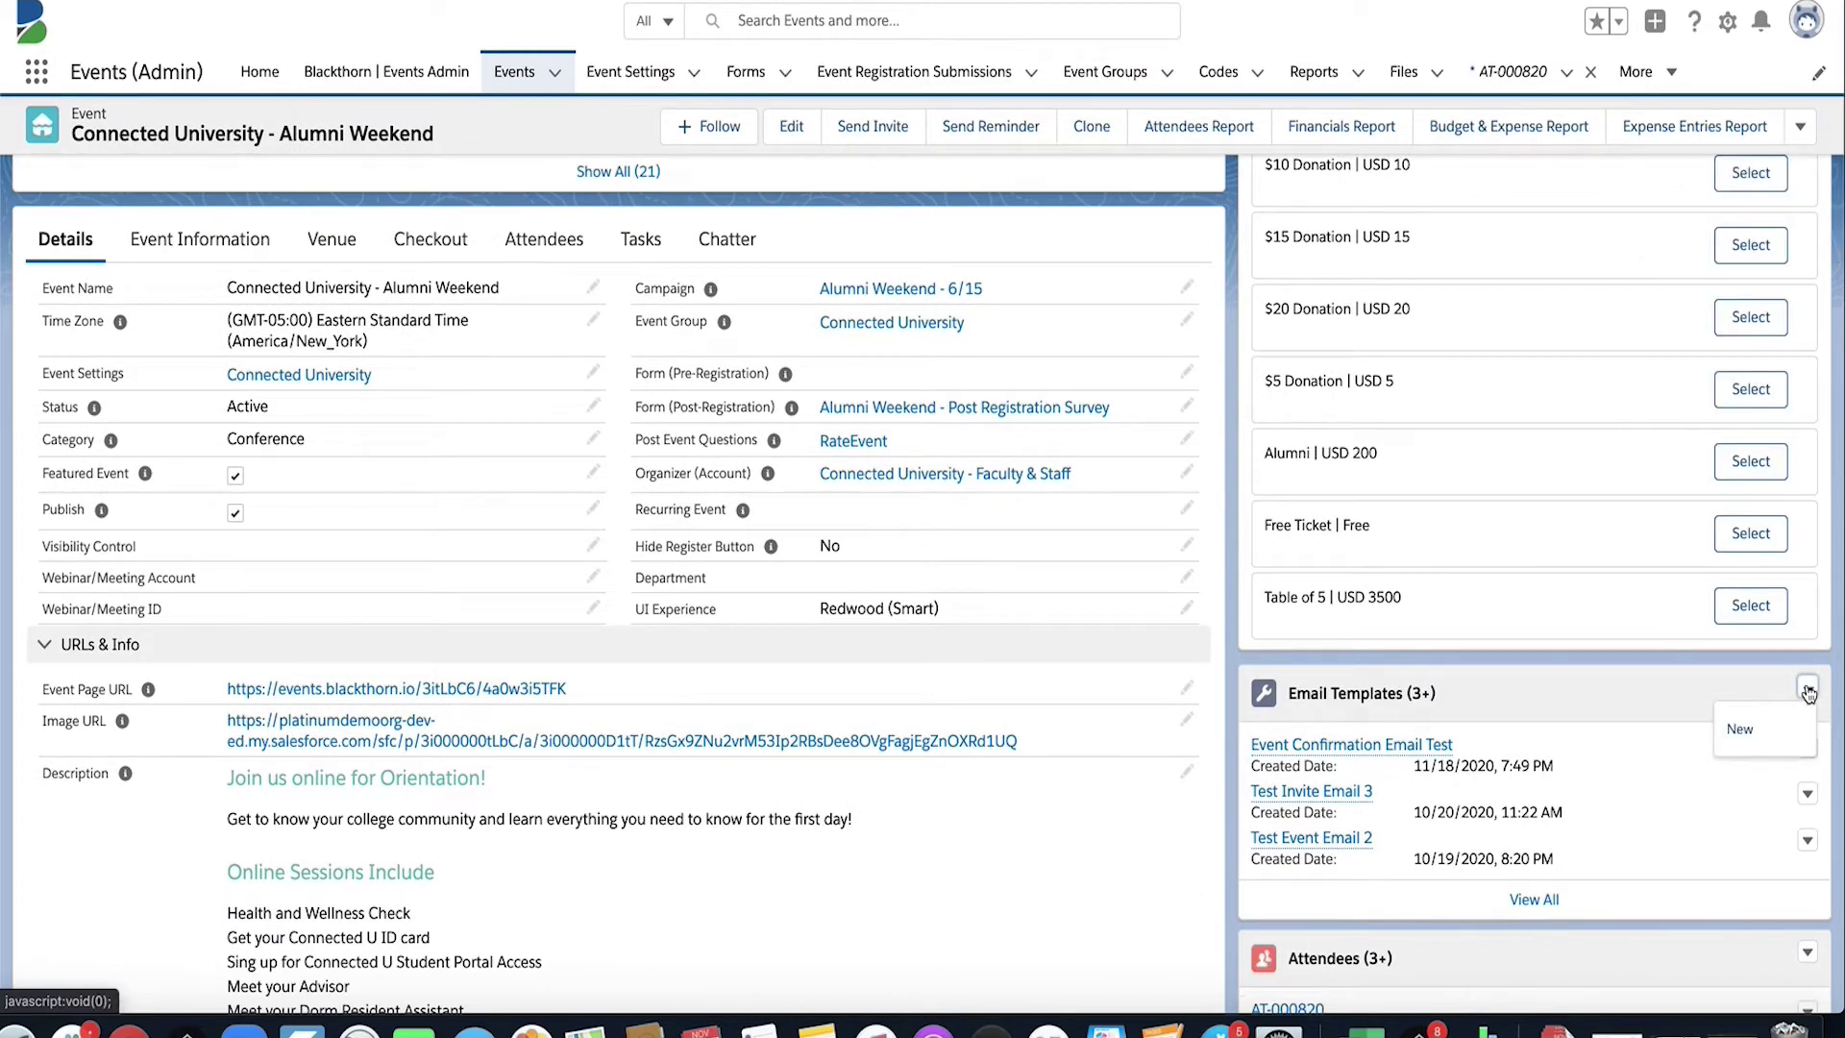
left_click(1754, 732)
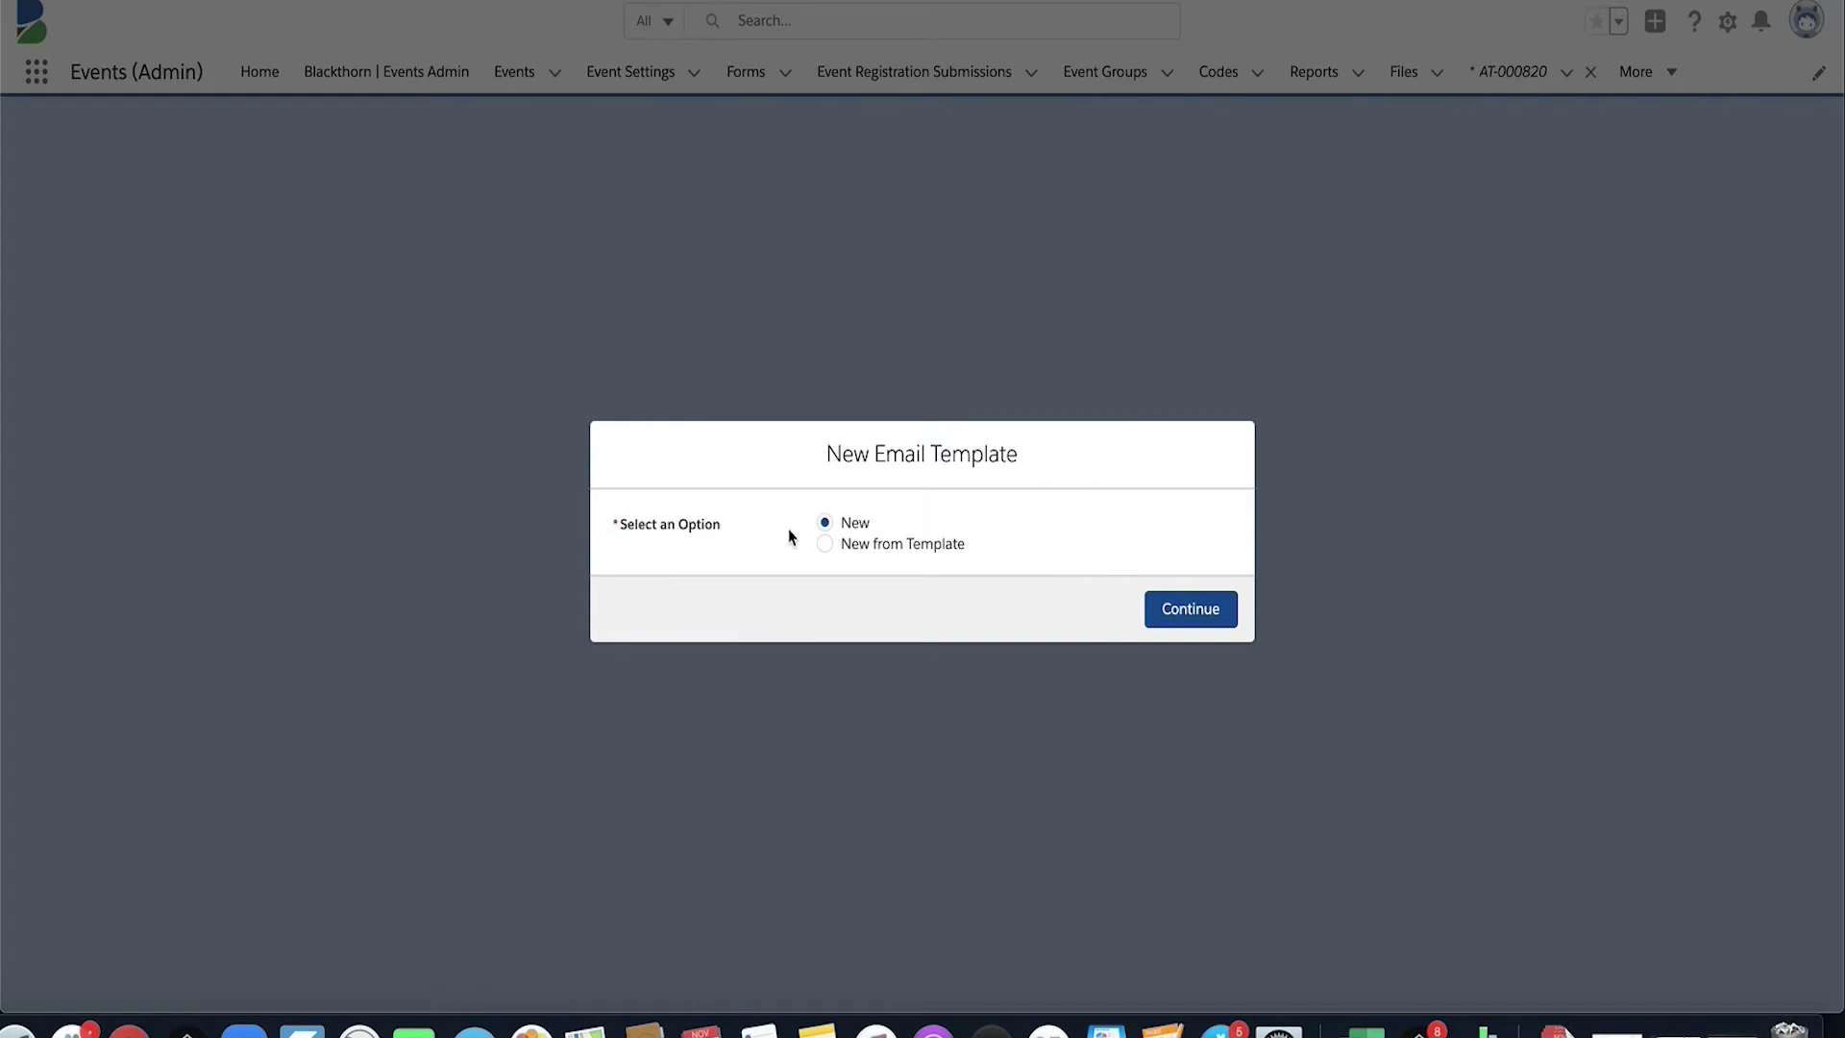
- Create the email template from Standard Template | Reminder Dark and look over its content in the email builder
left_click(825, 544)
left_click(795, 584)
type("standard")
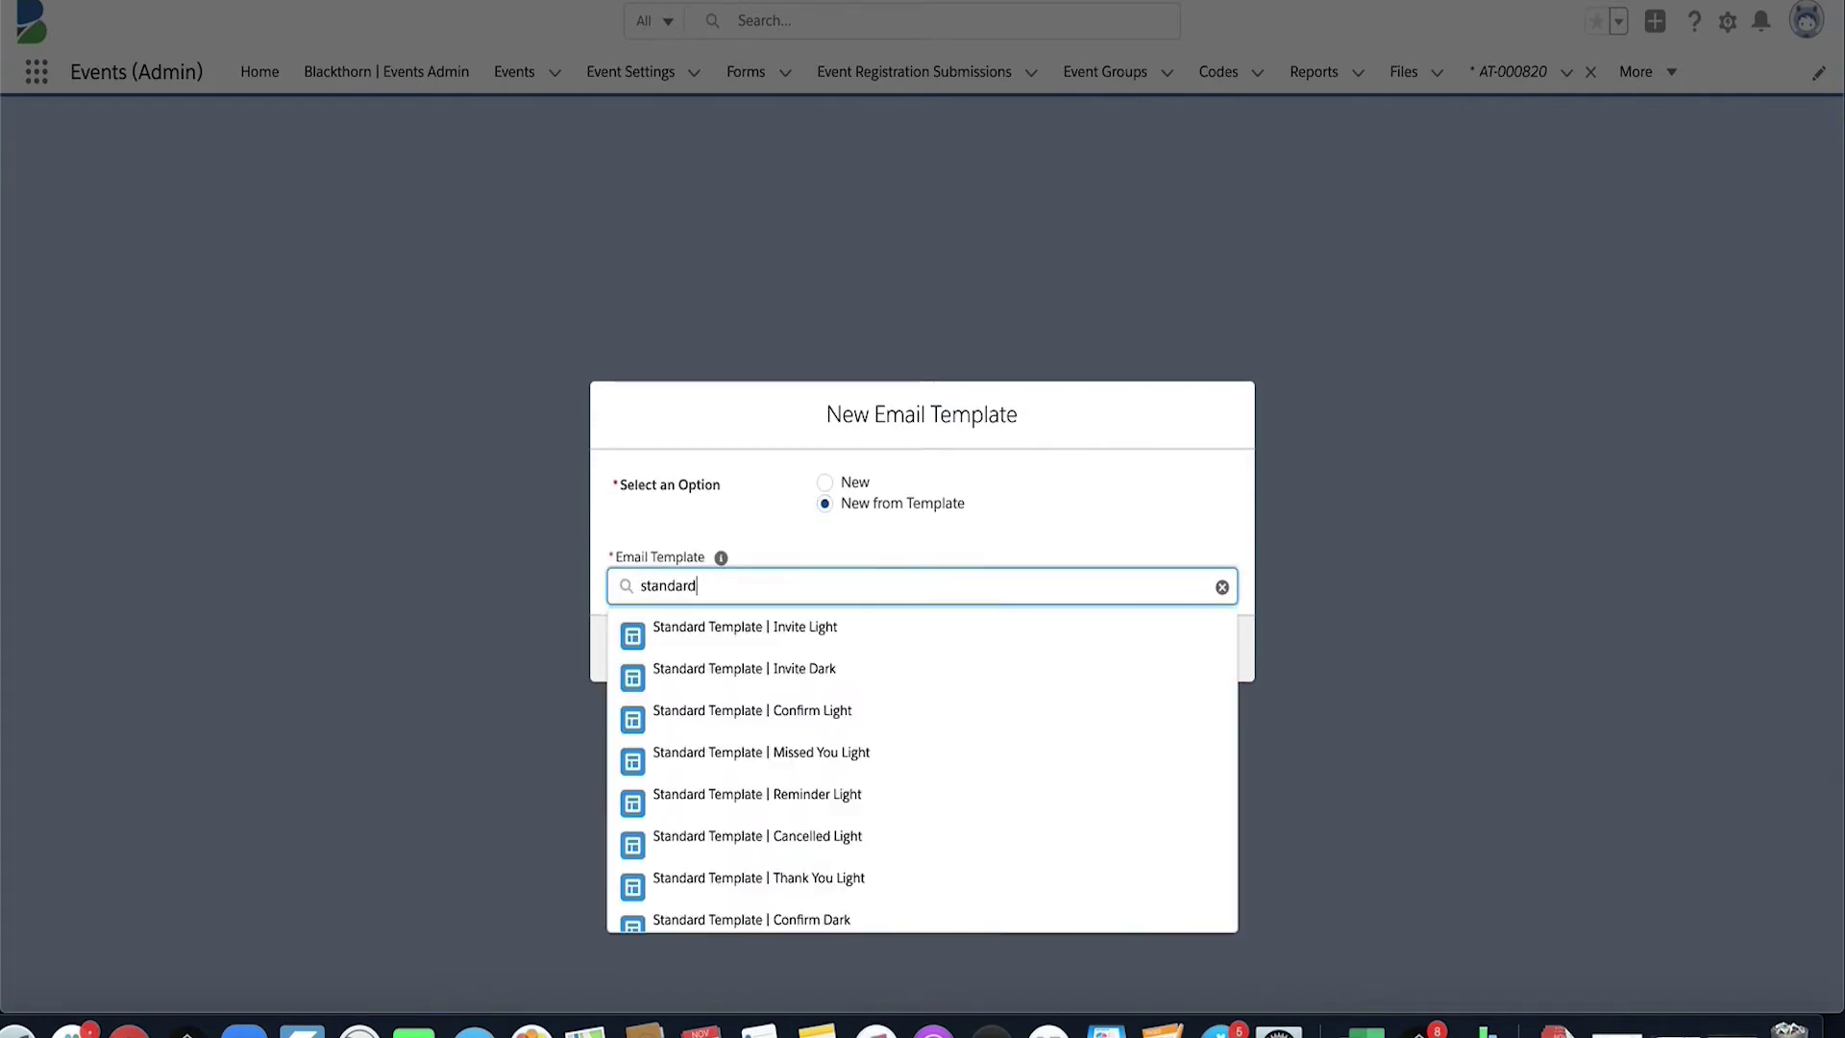
scroll(878, 822, "down", 2)
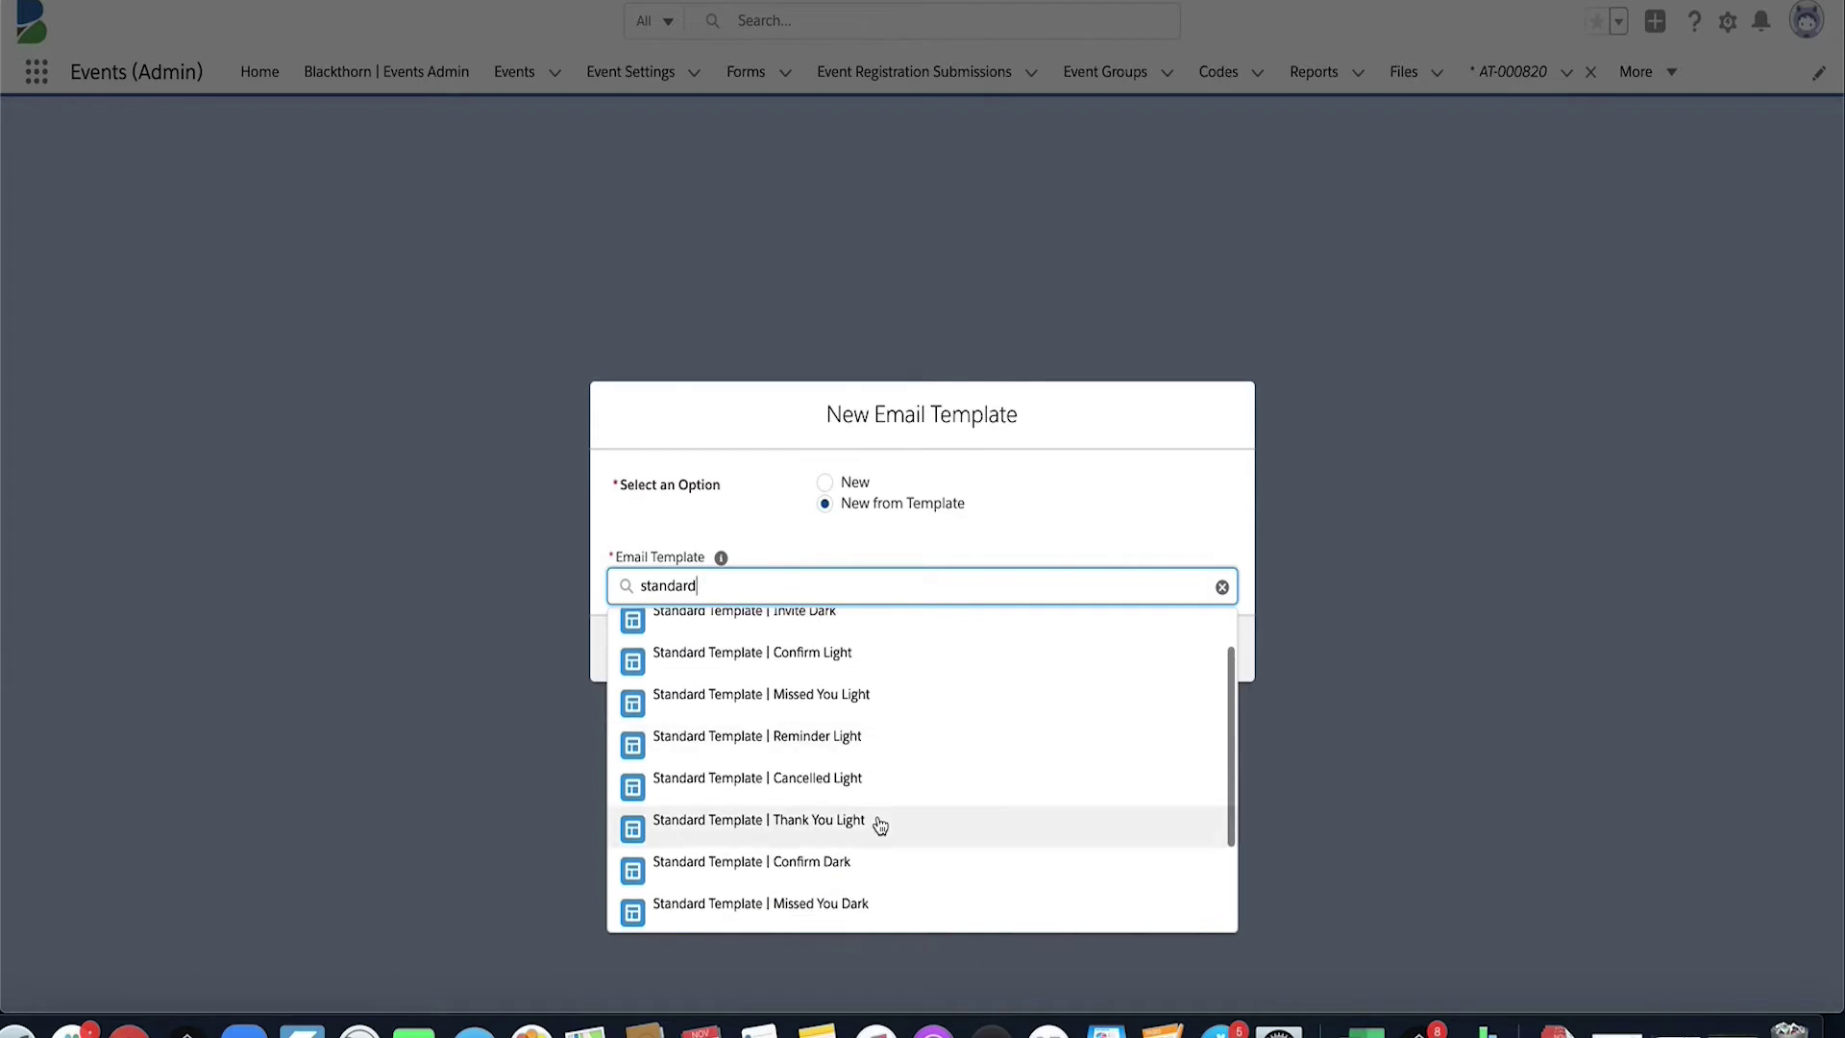
scroll(878, 825, "down", 3)
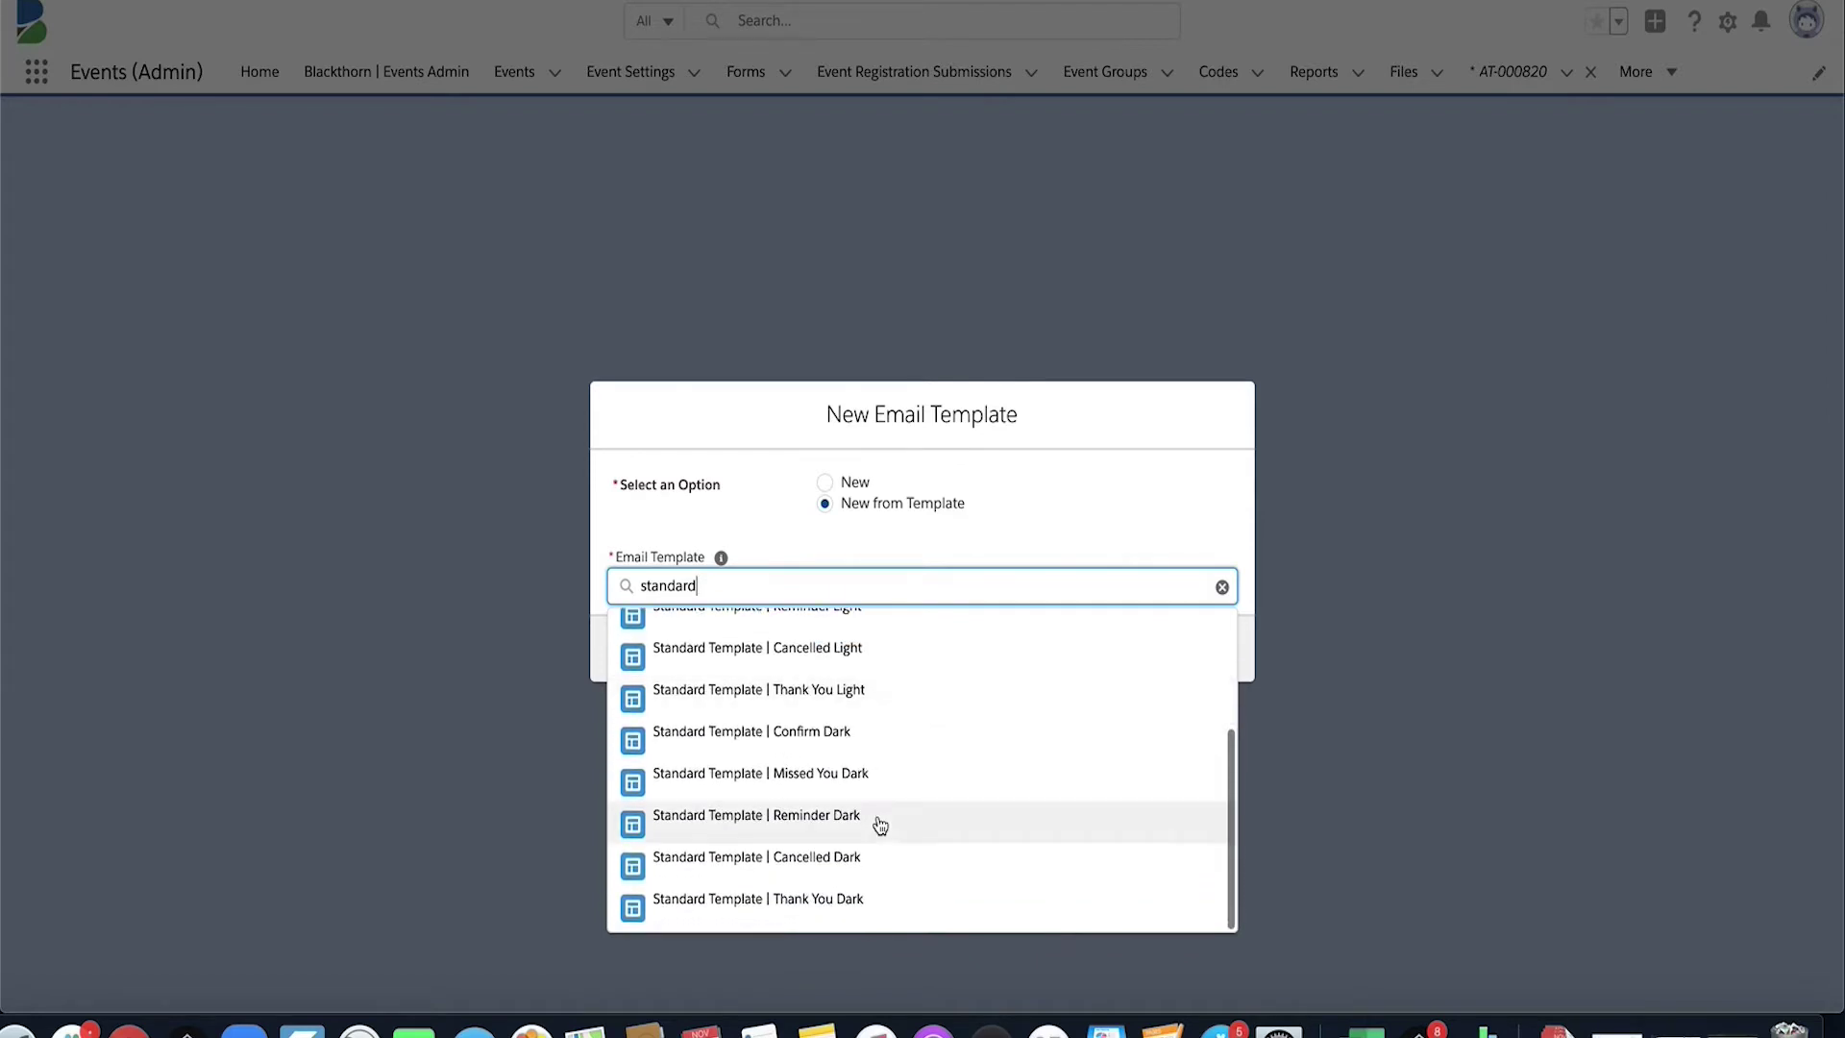
left_click(864, 819)
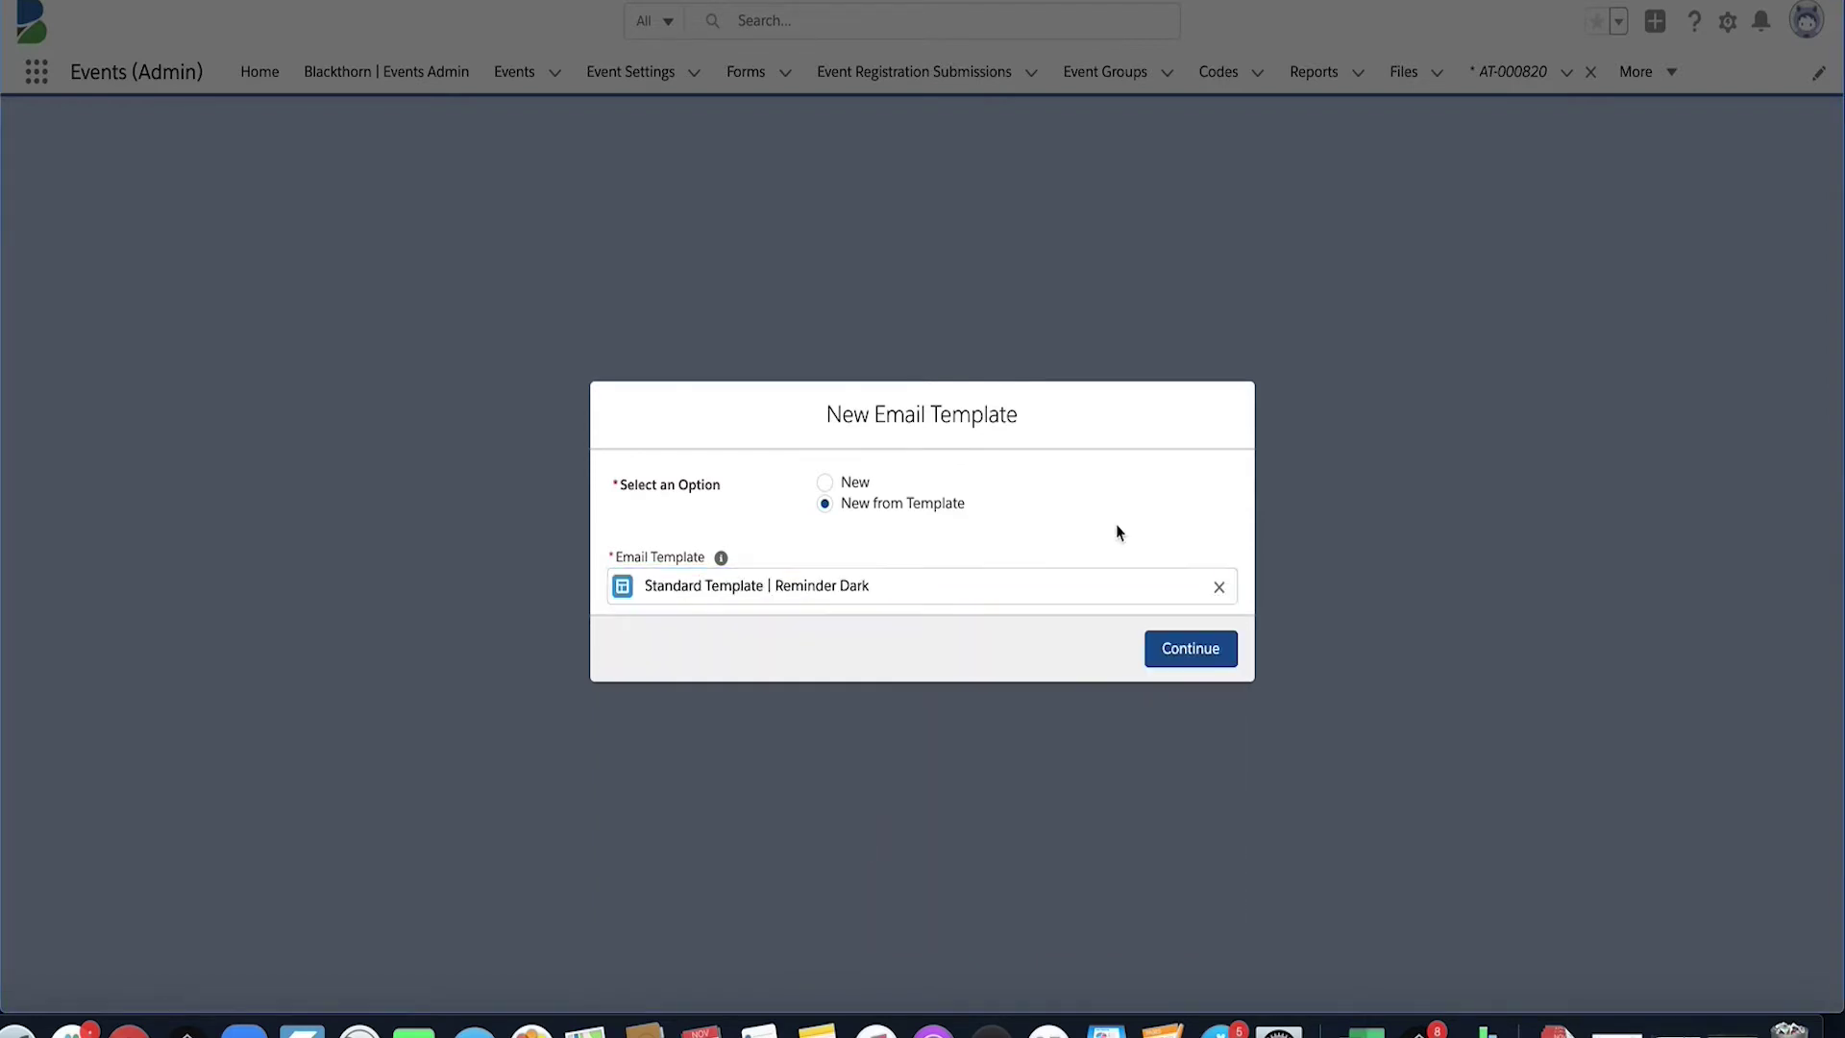
left_click(1182, 649)
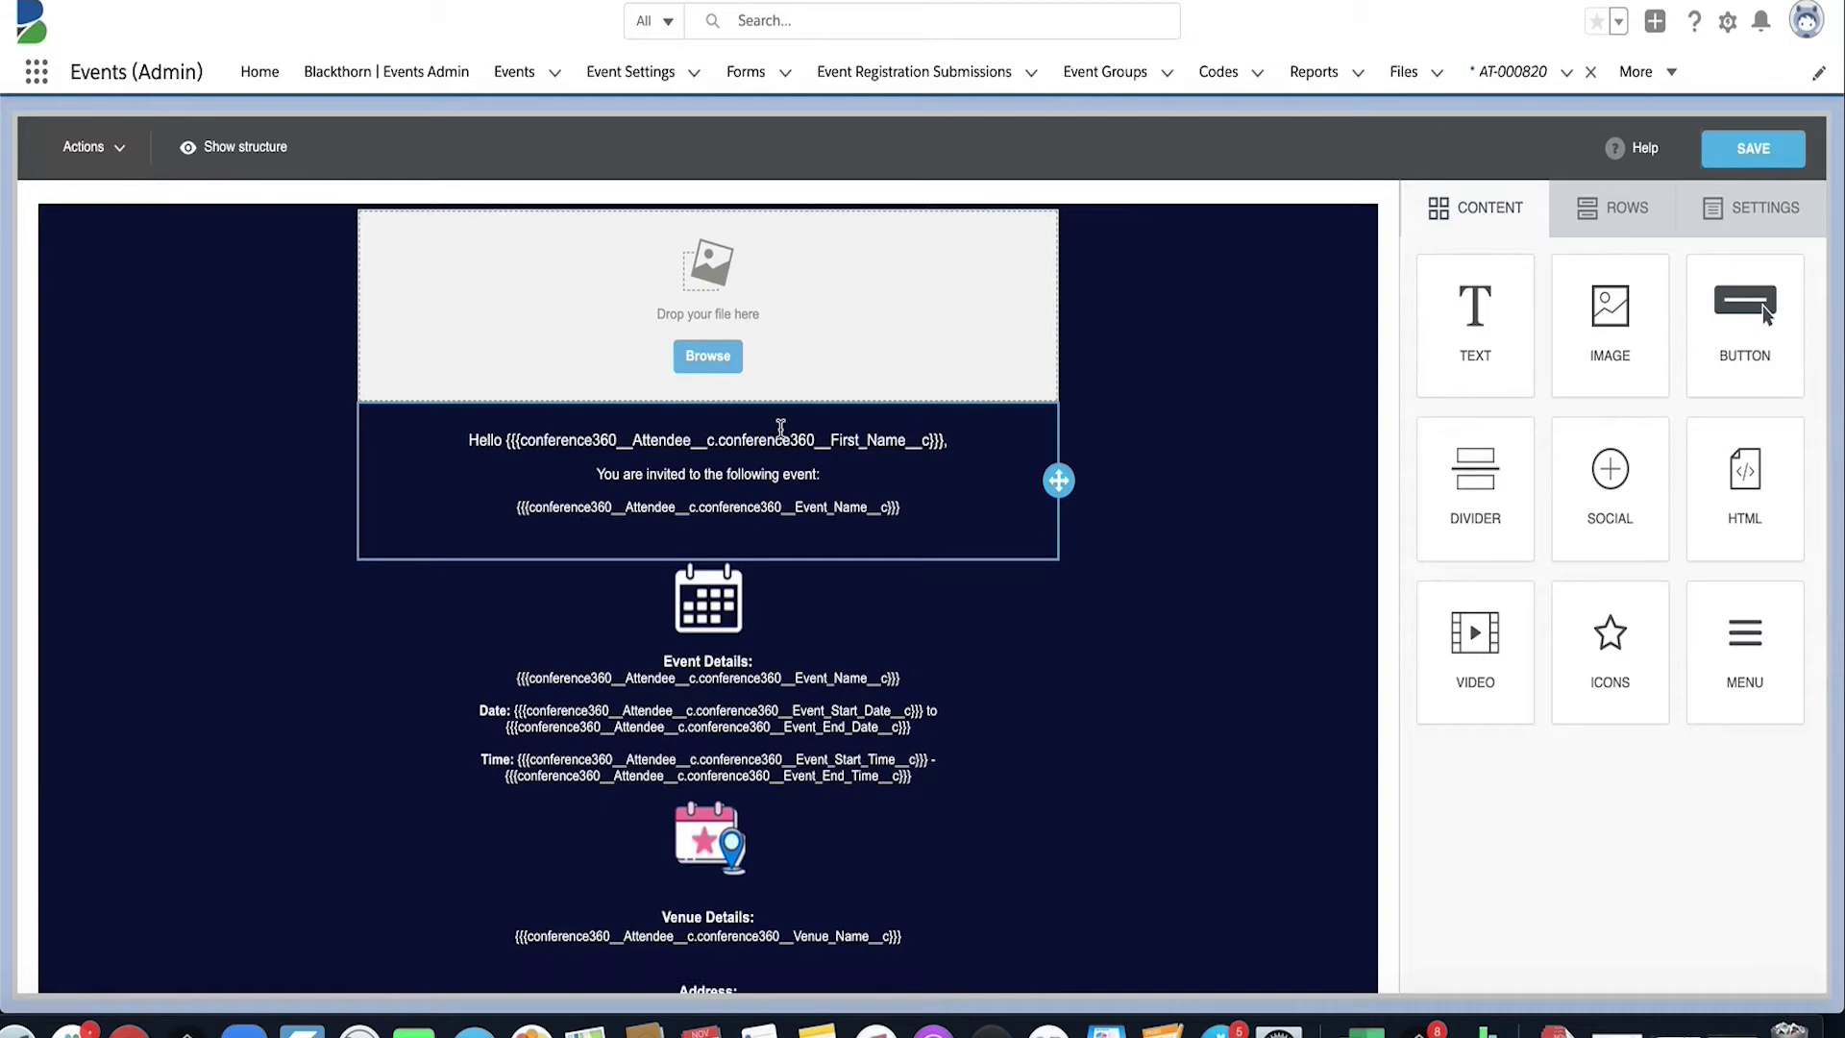
scroll(750, 703, "down", 2)
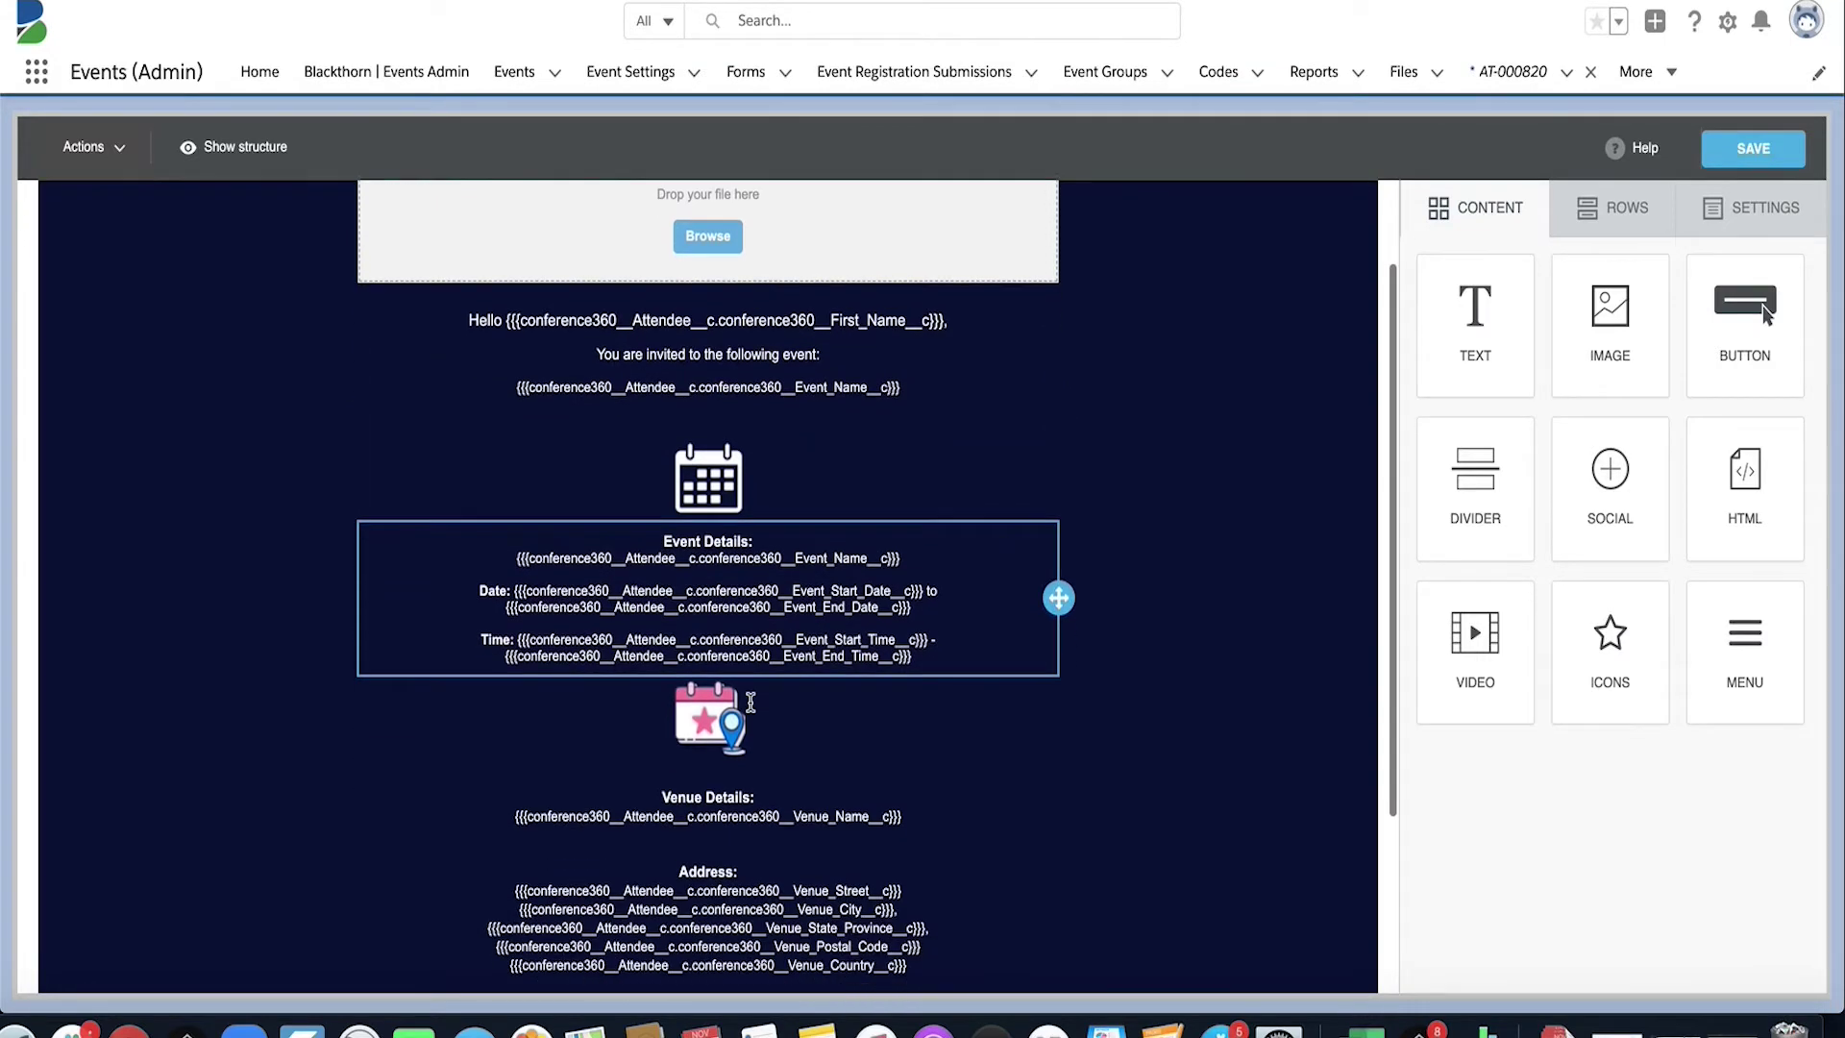
- Check the Enhancements in the release notes, and in Salesforce search for the standard user by first name and open their user record
scroll(750, 702, "down", 2)
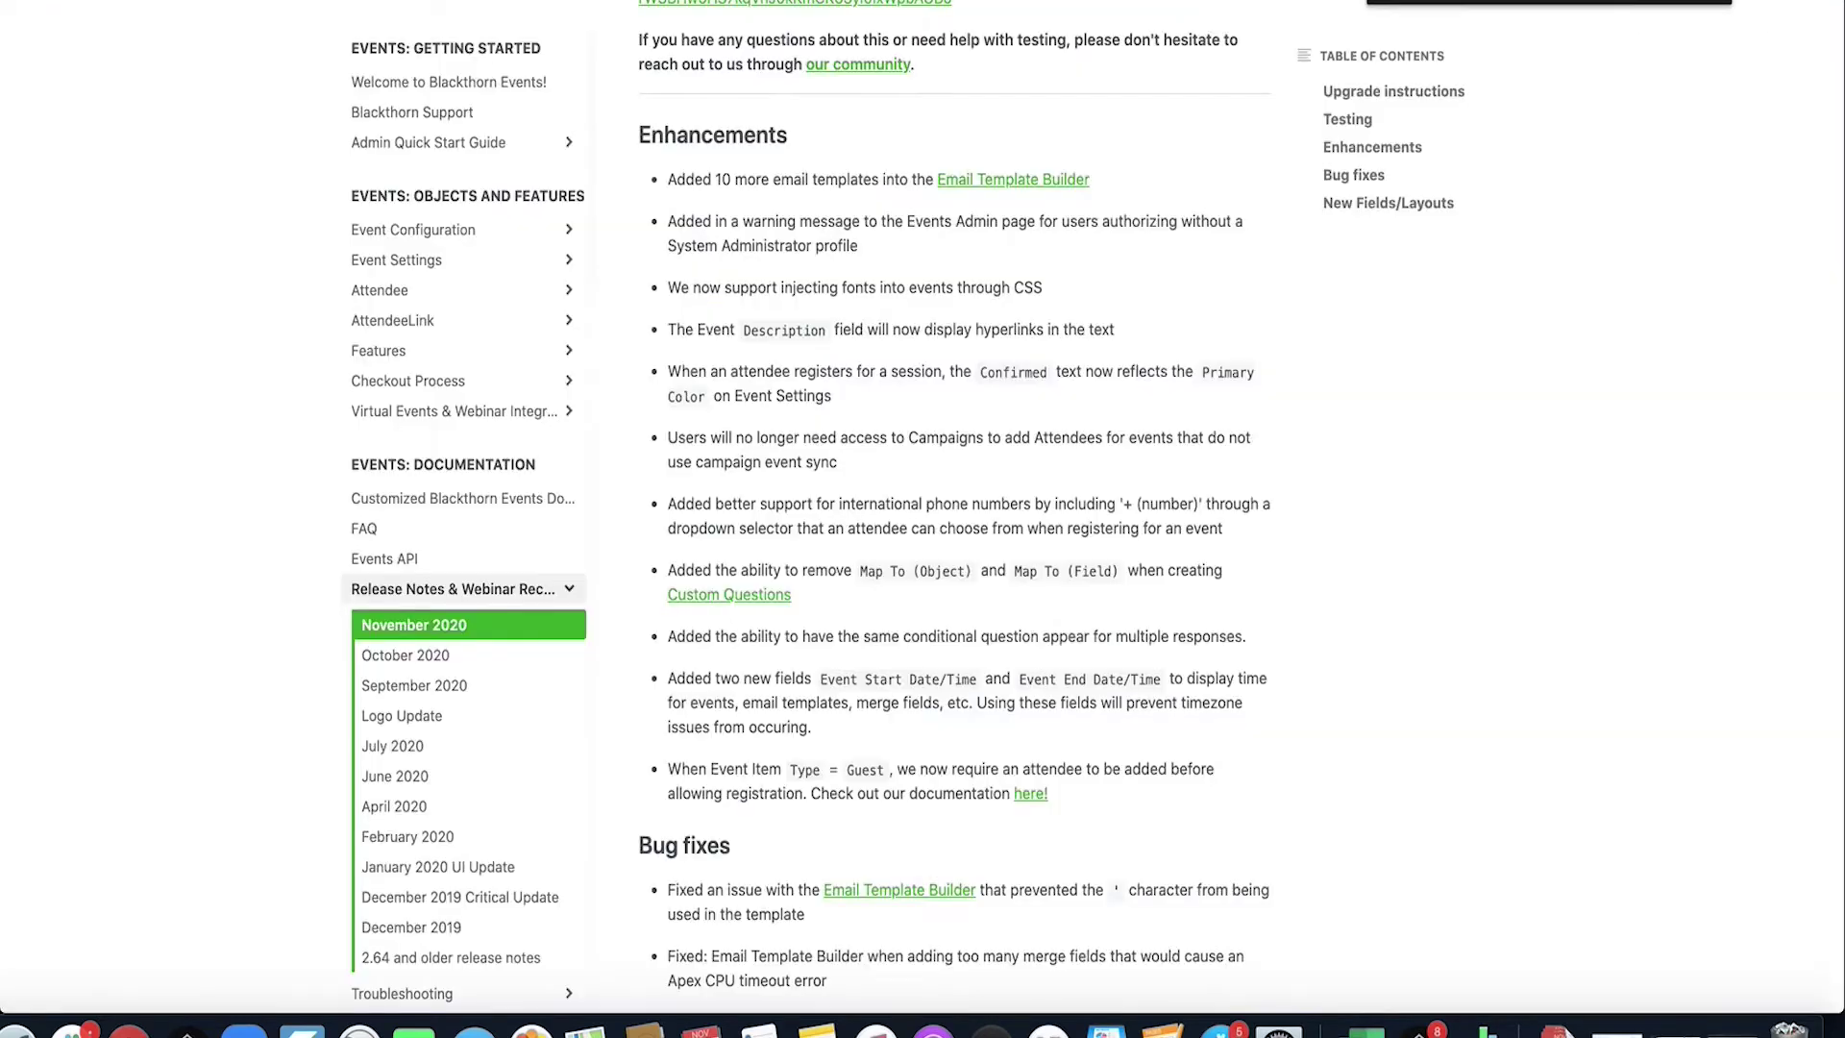
scroll(869, 245, "down", 1)
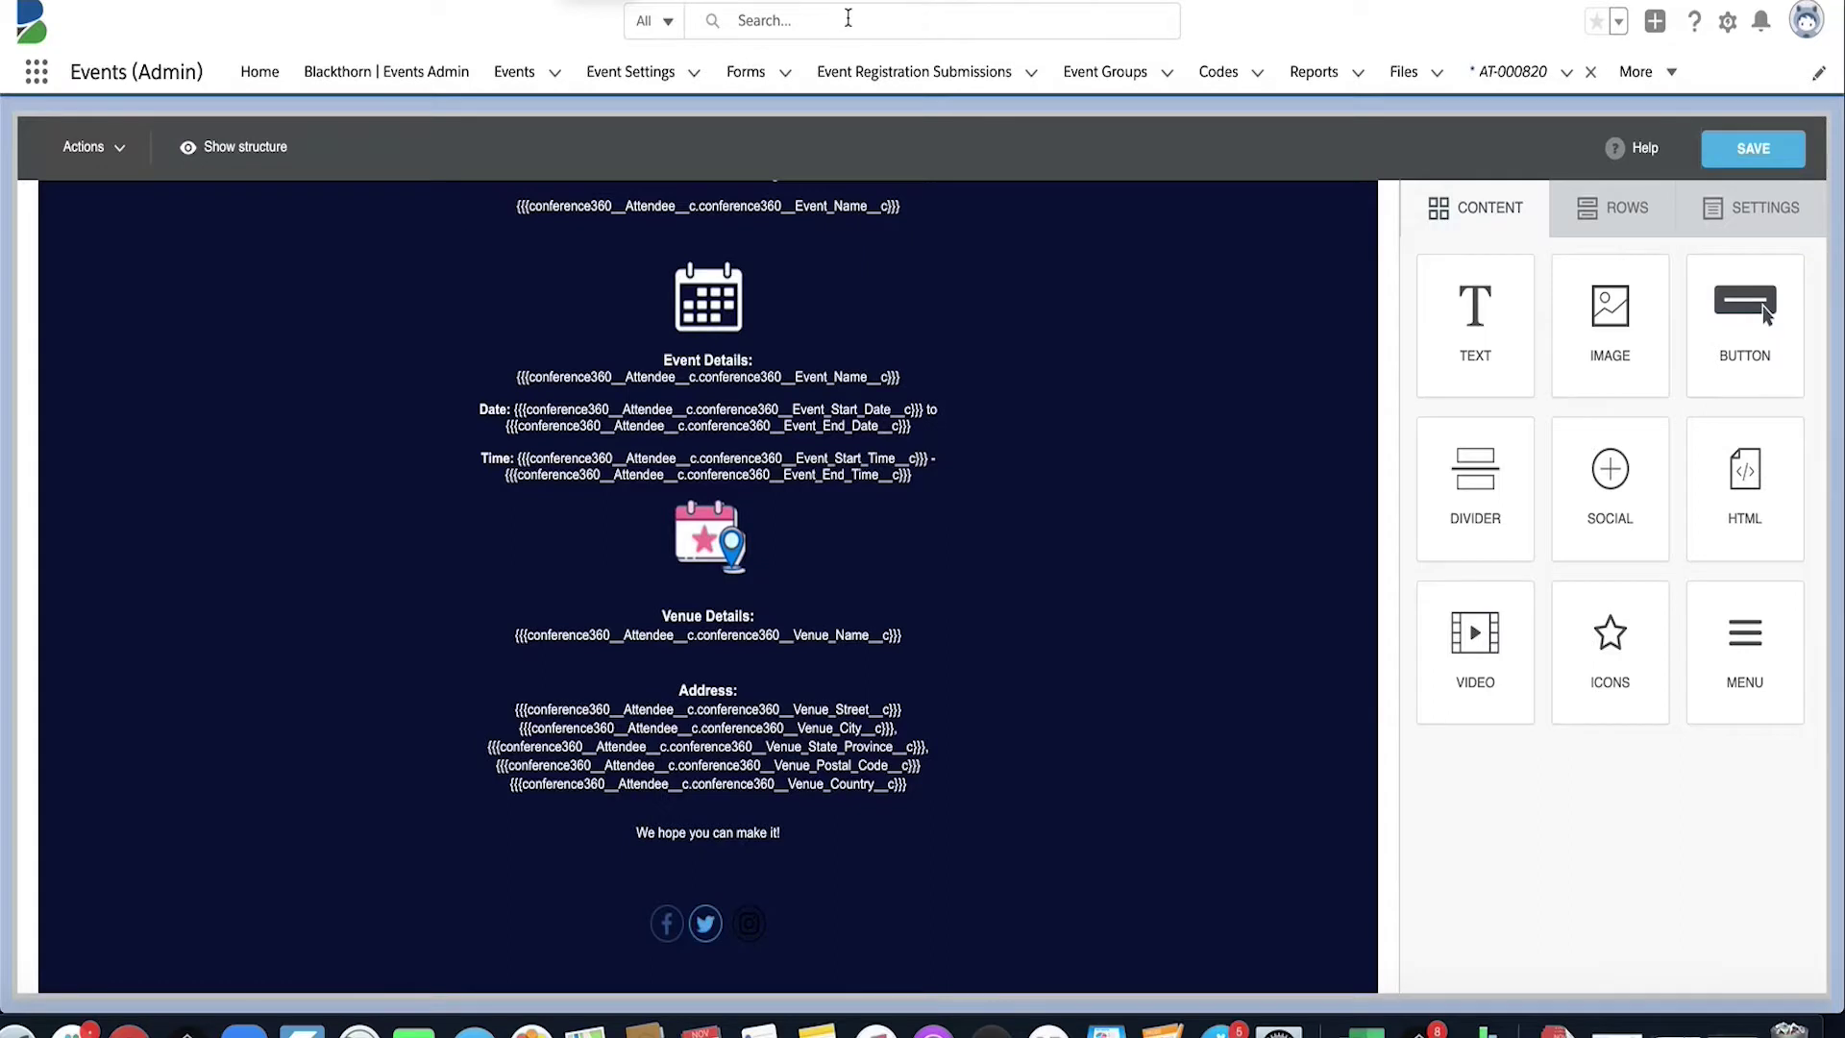
left_click(826, 21)
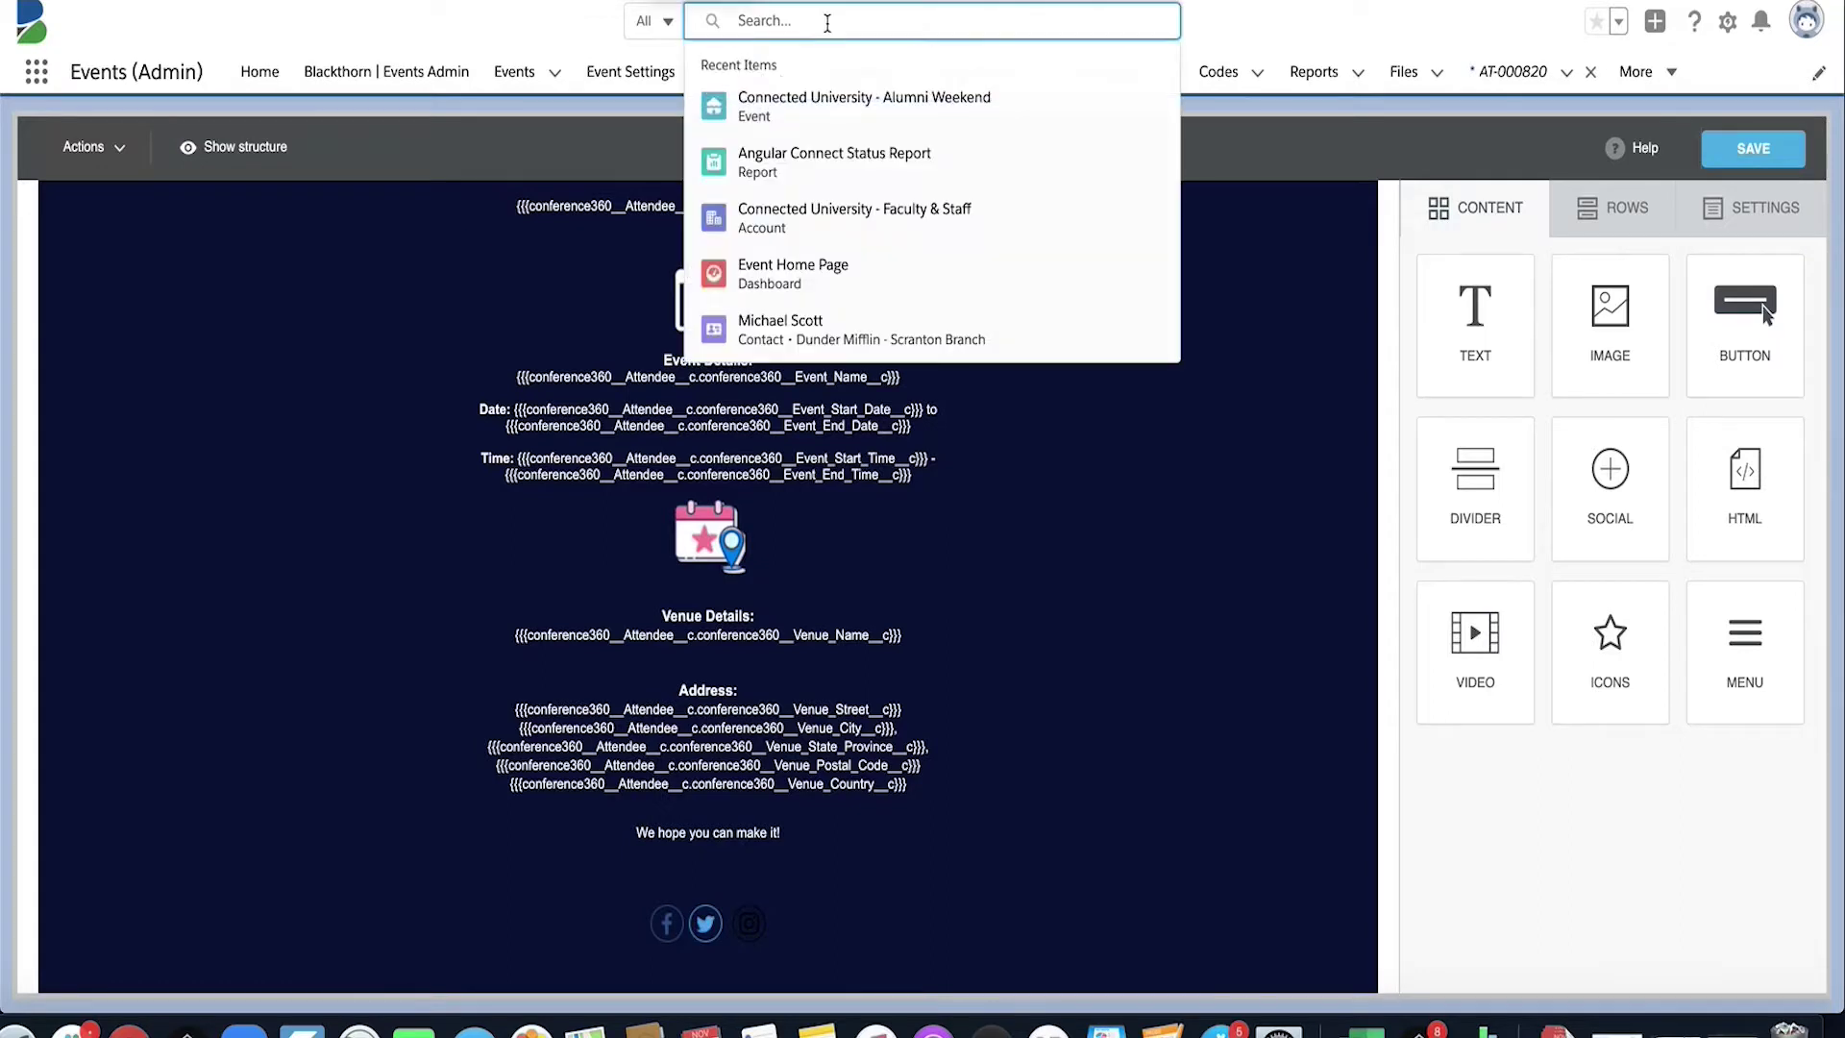
type("aaaron")
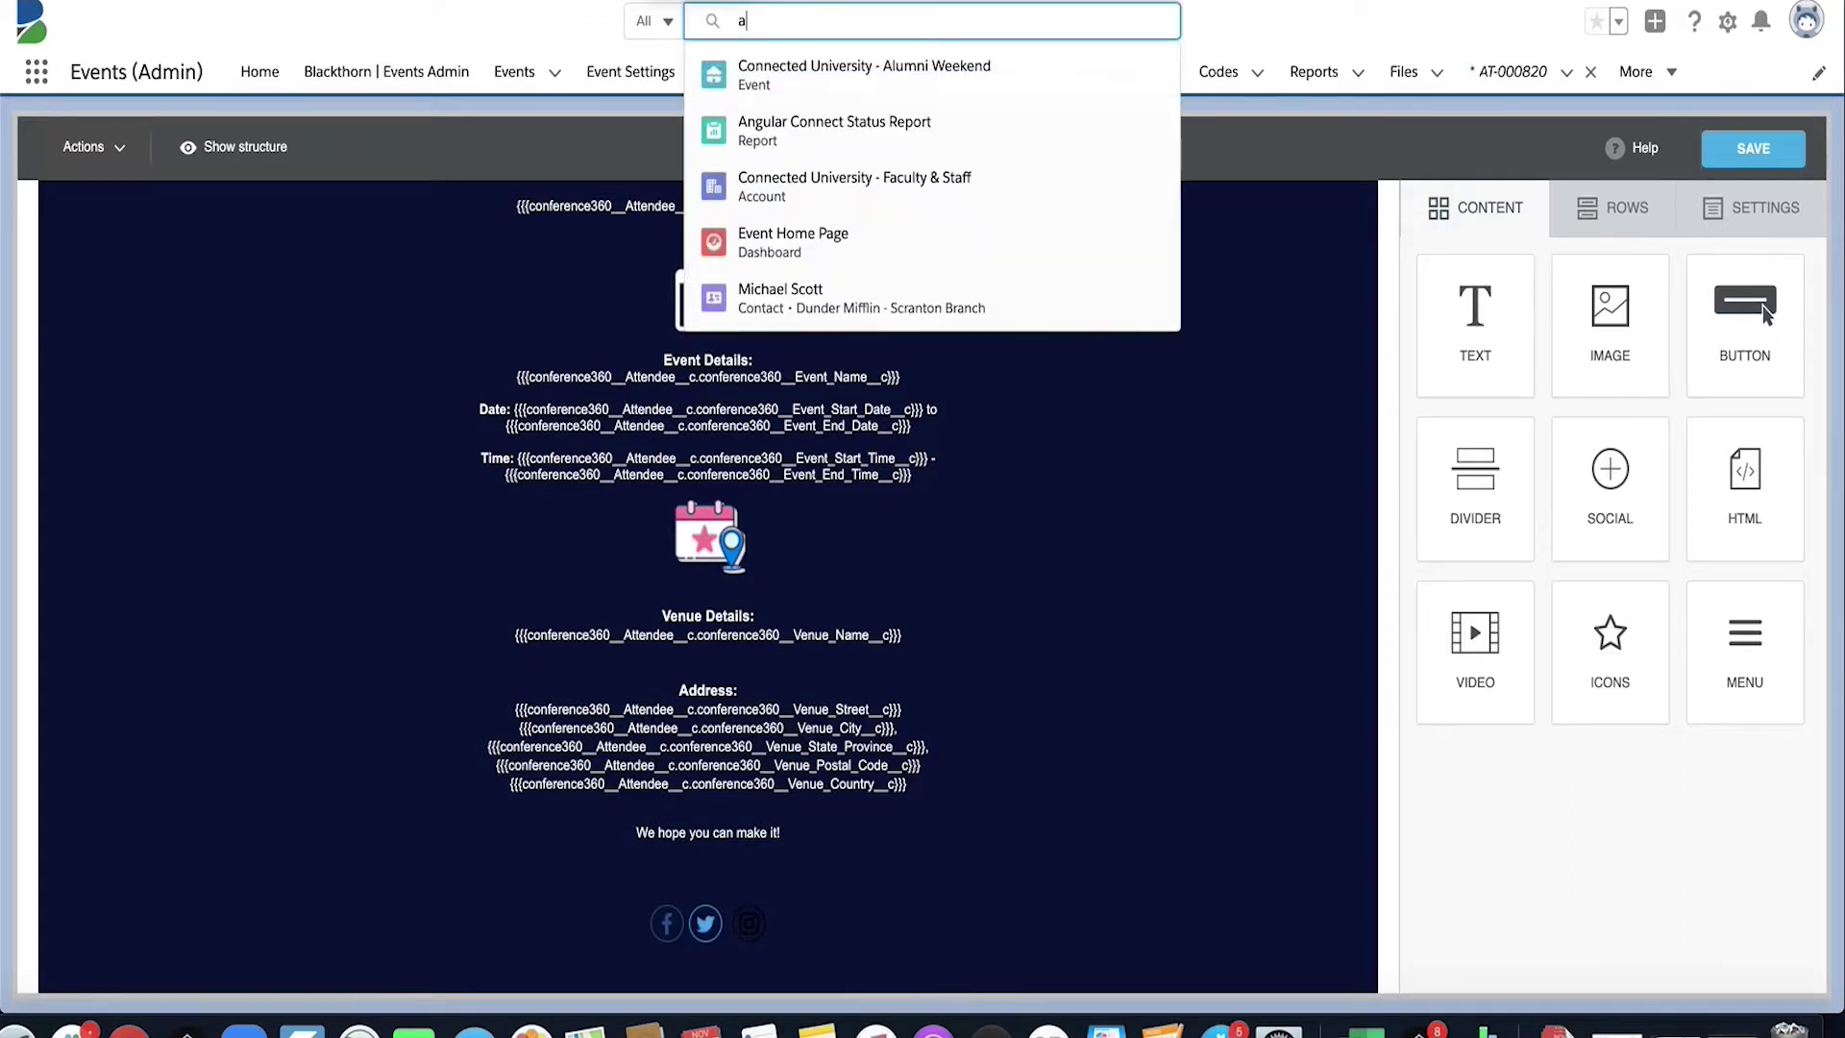
key("BackSpace")
key("BackSpace")
key("BackSpace")
key("BackSpace")
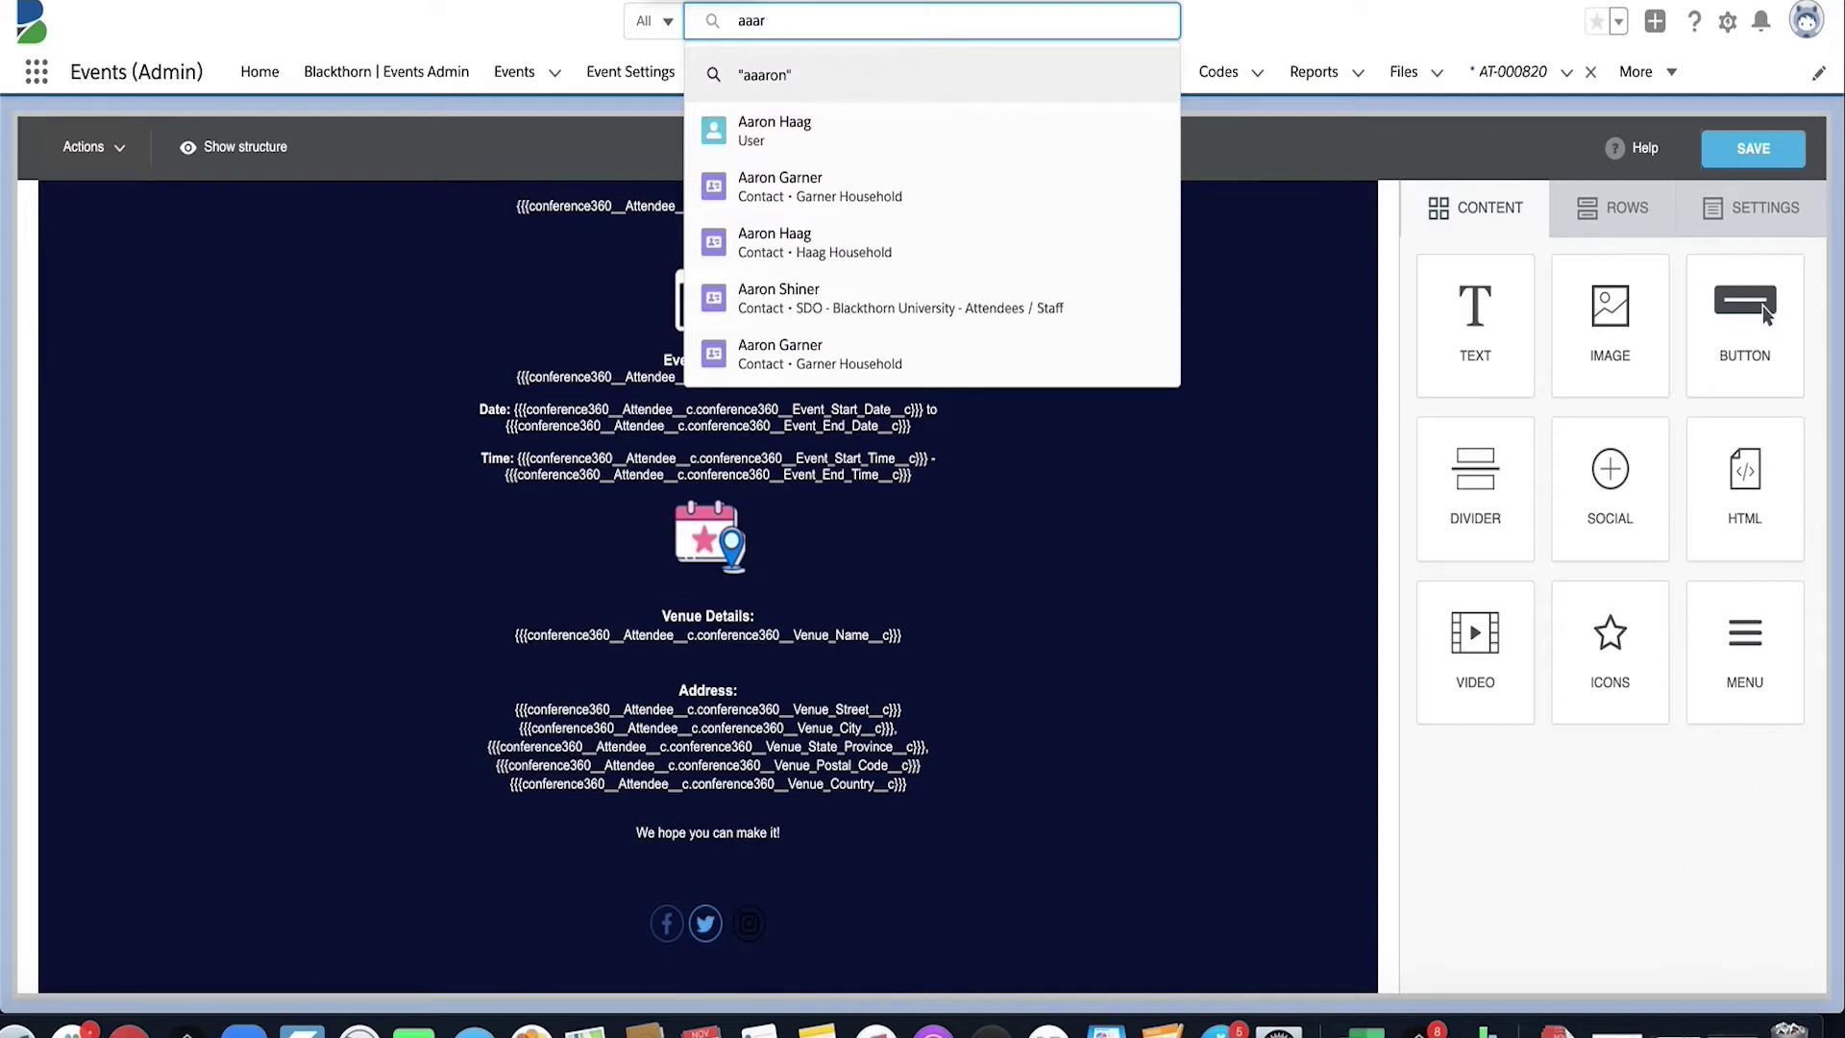
type("ron")
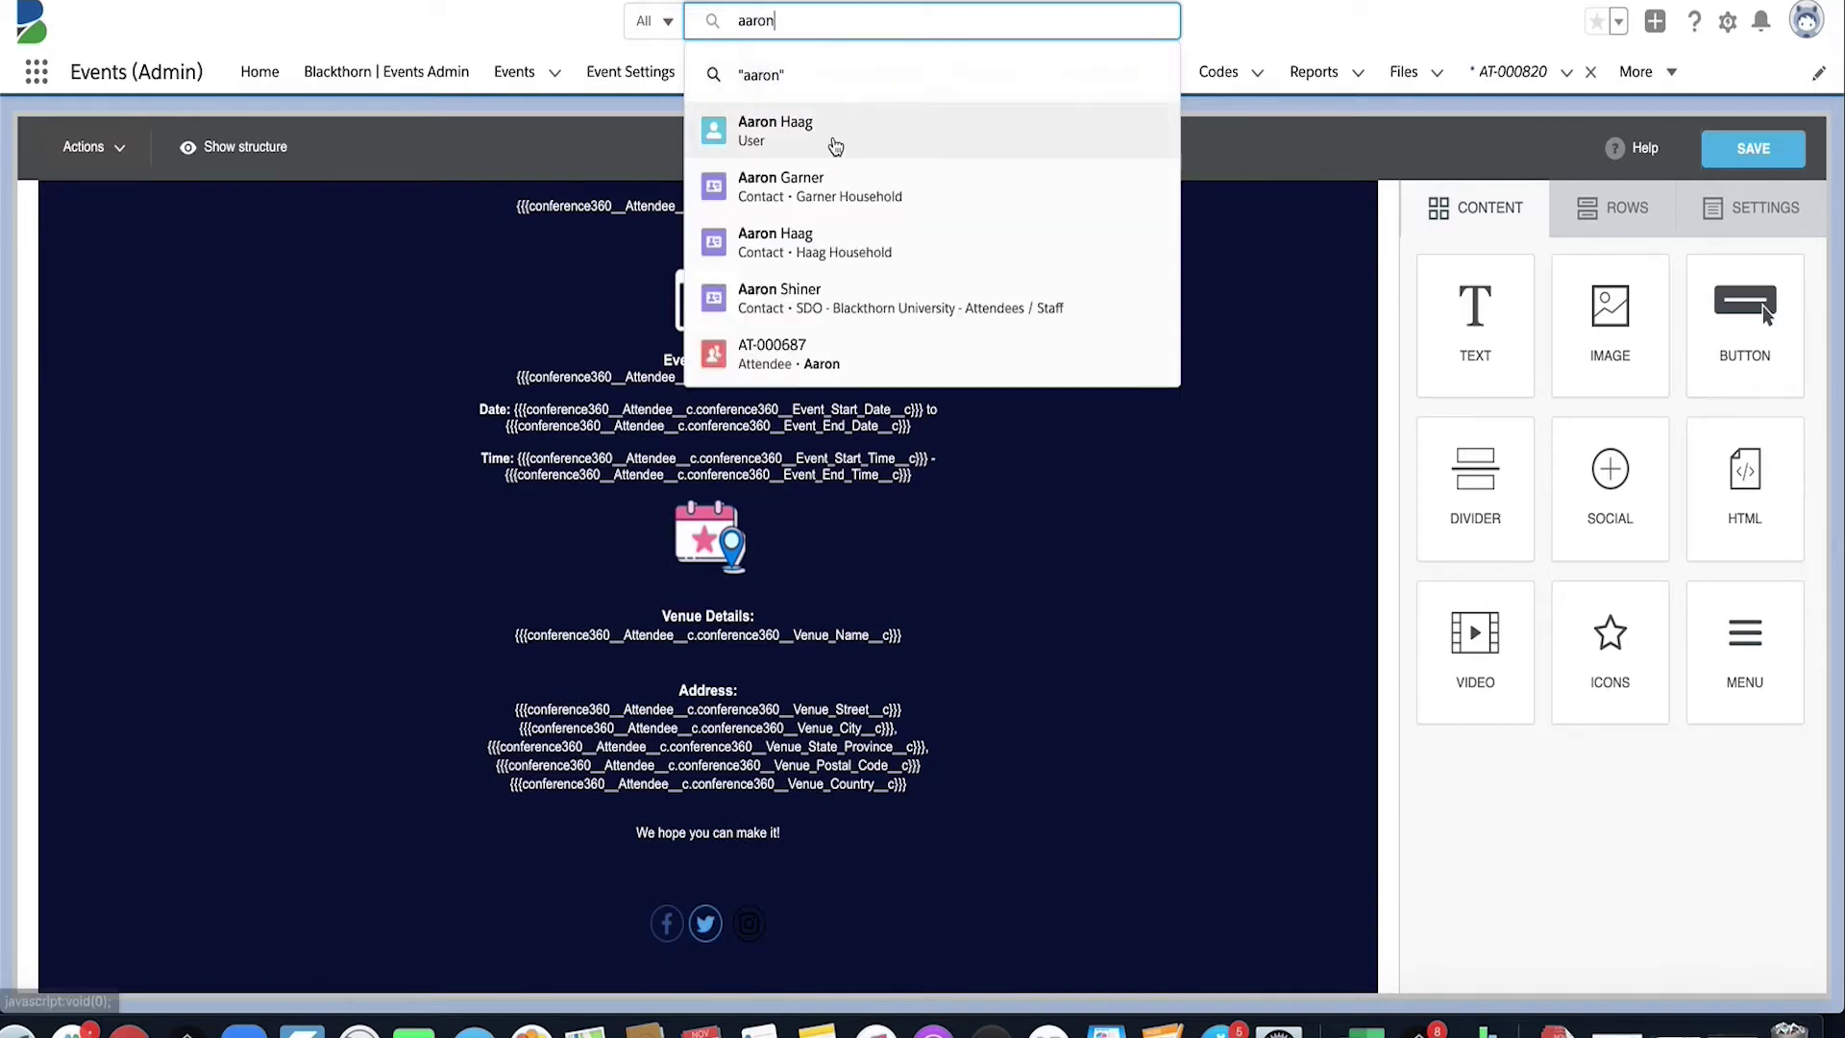
left_click(838, 140)
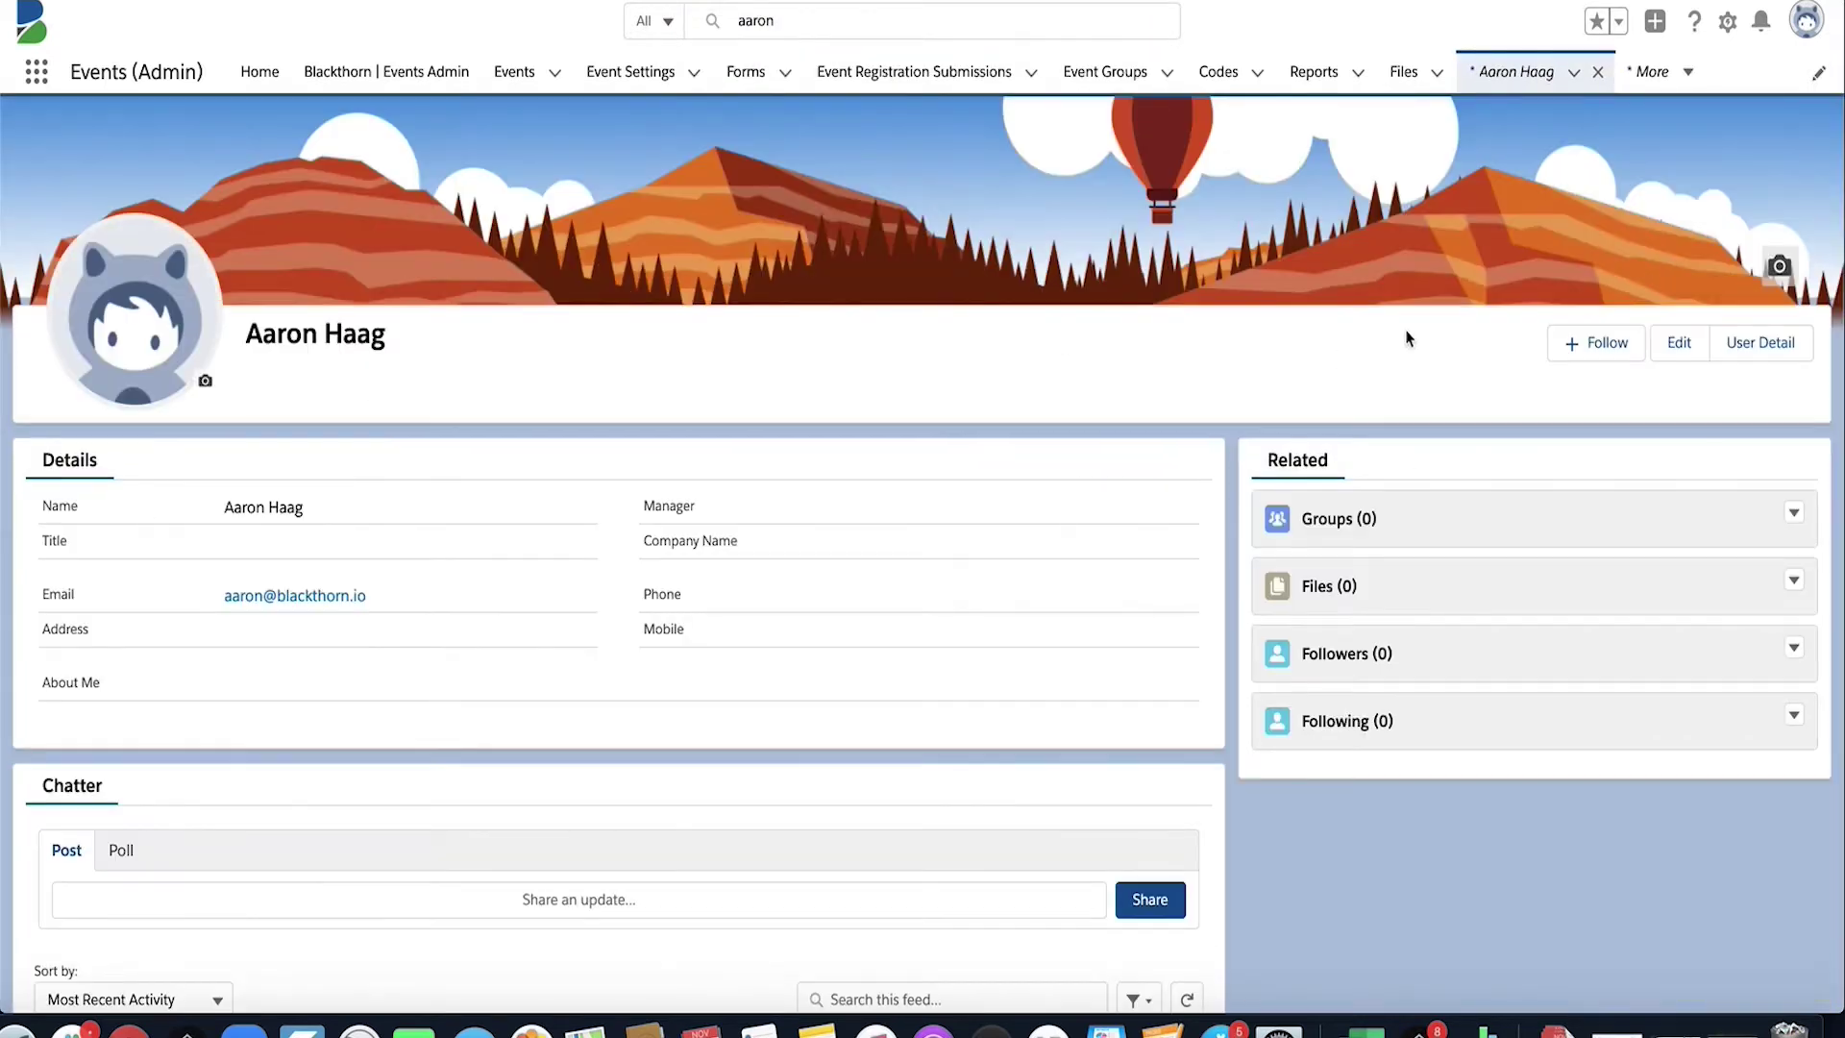
- Open the user's detail page in Setup, check the permission set assignments, and log in as that user
left_click(1741, 343)
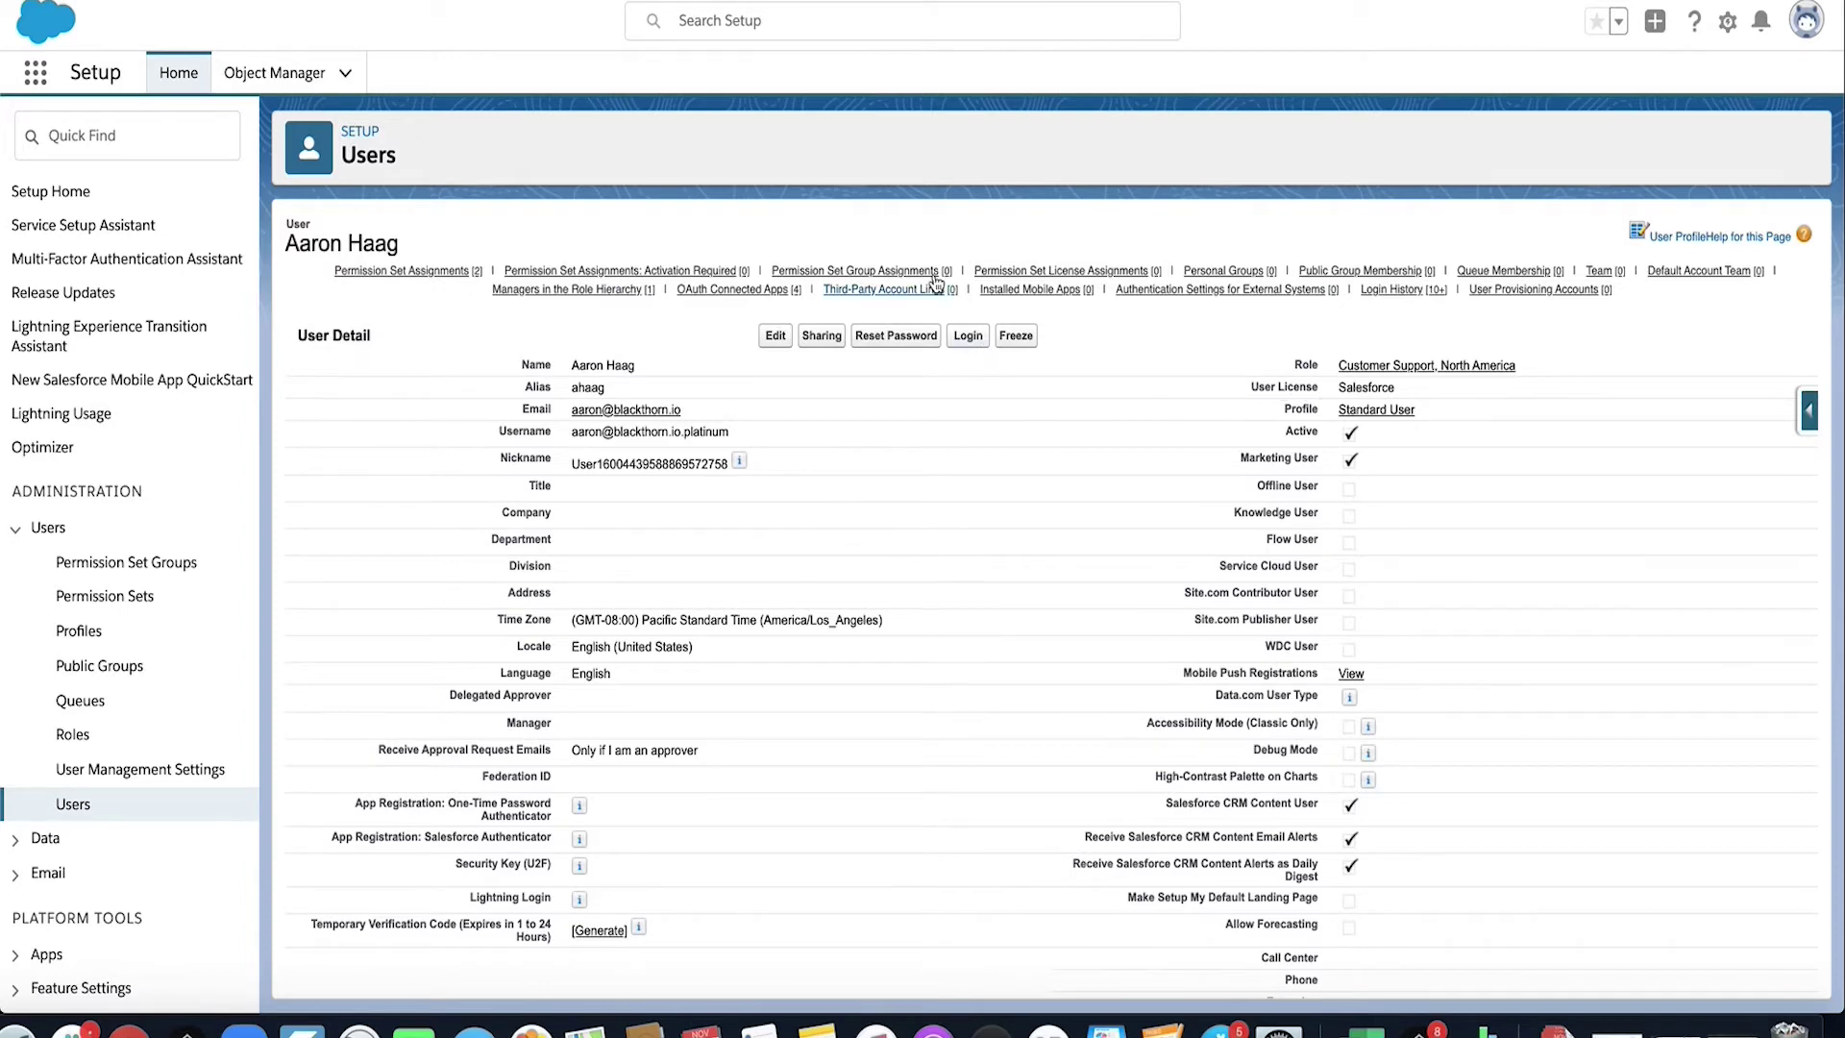
scroll(975, 495, "down", 7)
scroll(975, 497, "down", 1)
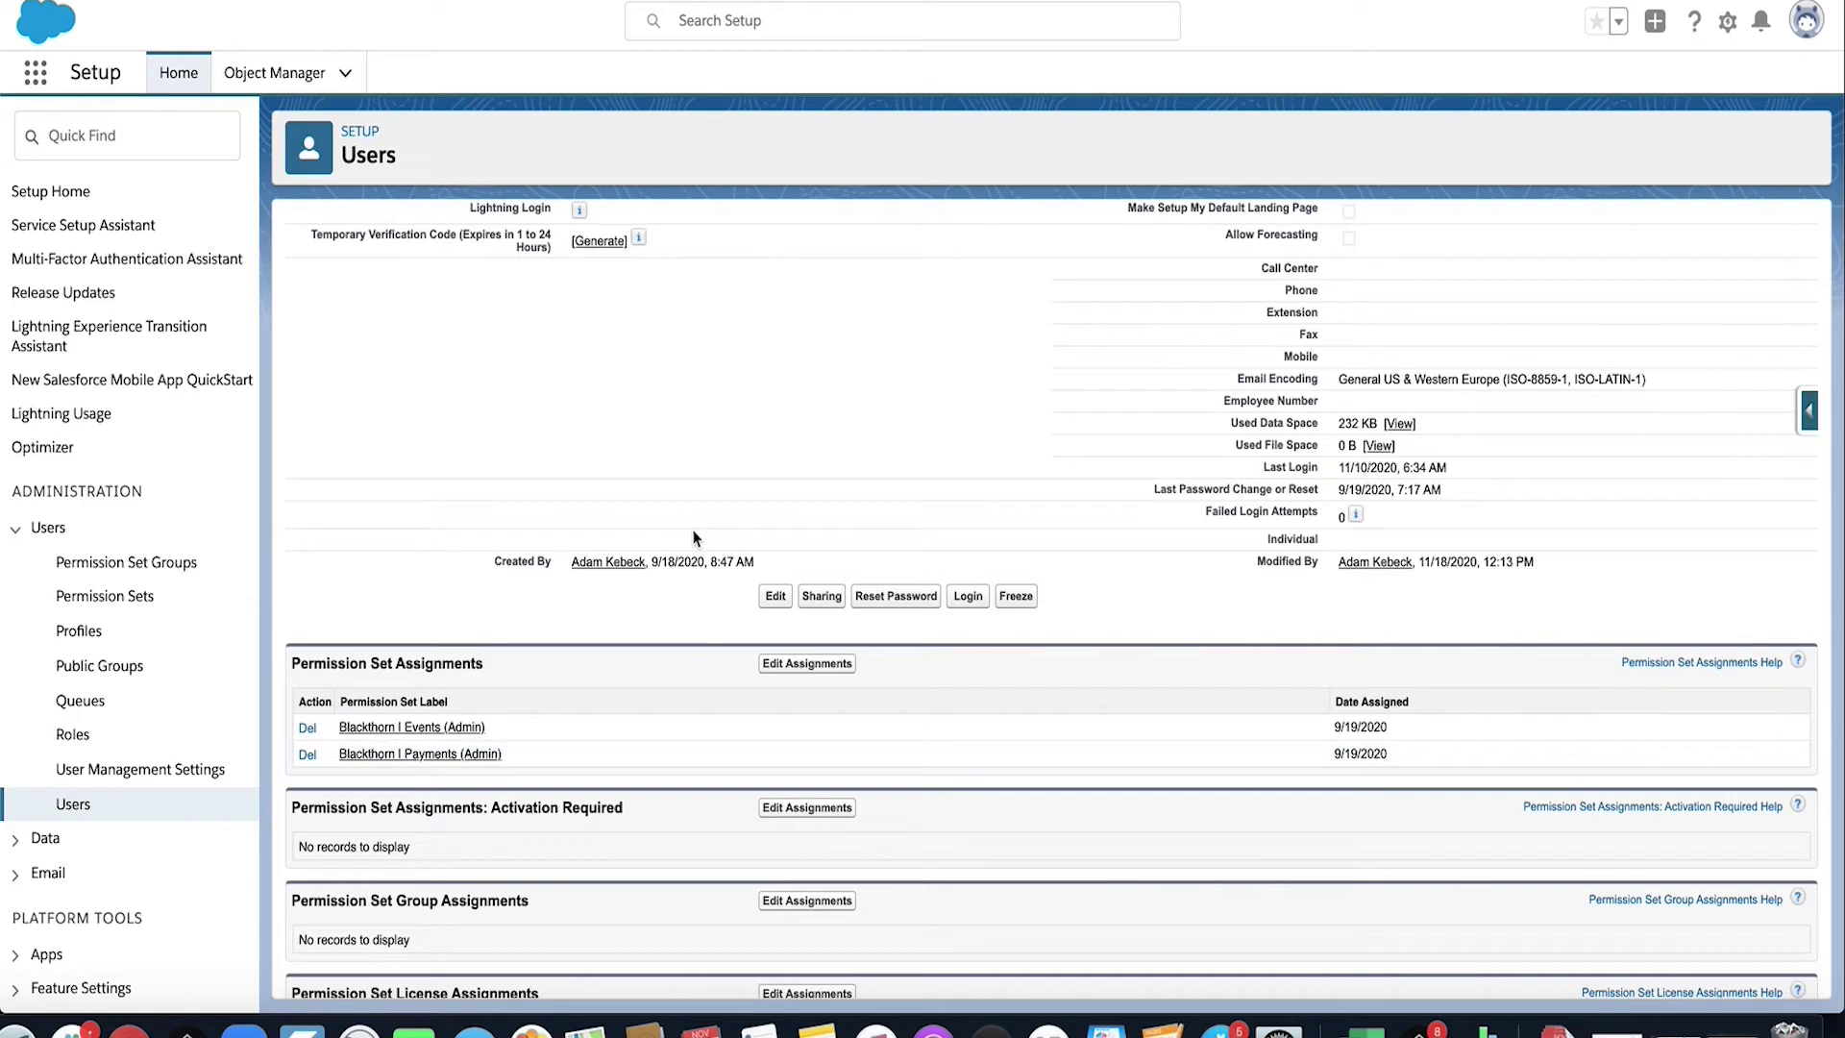
scroll(691, 536, "up", 7)
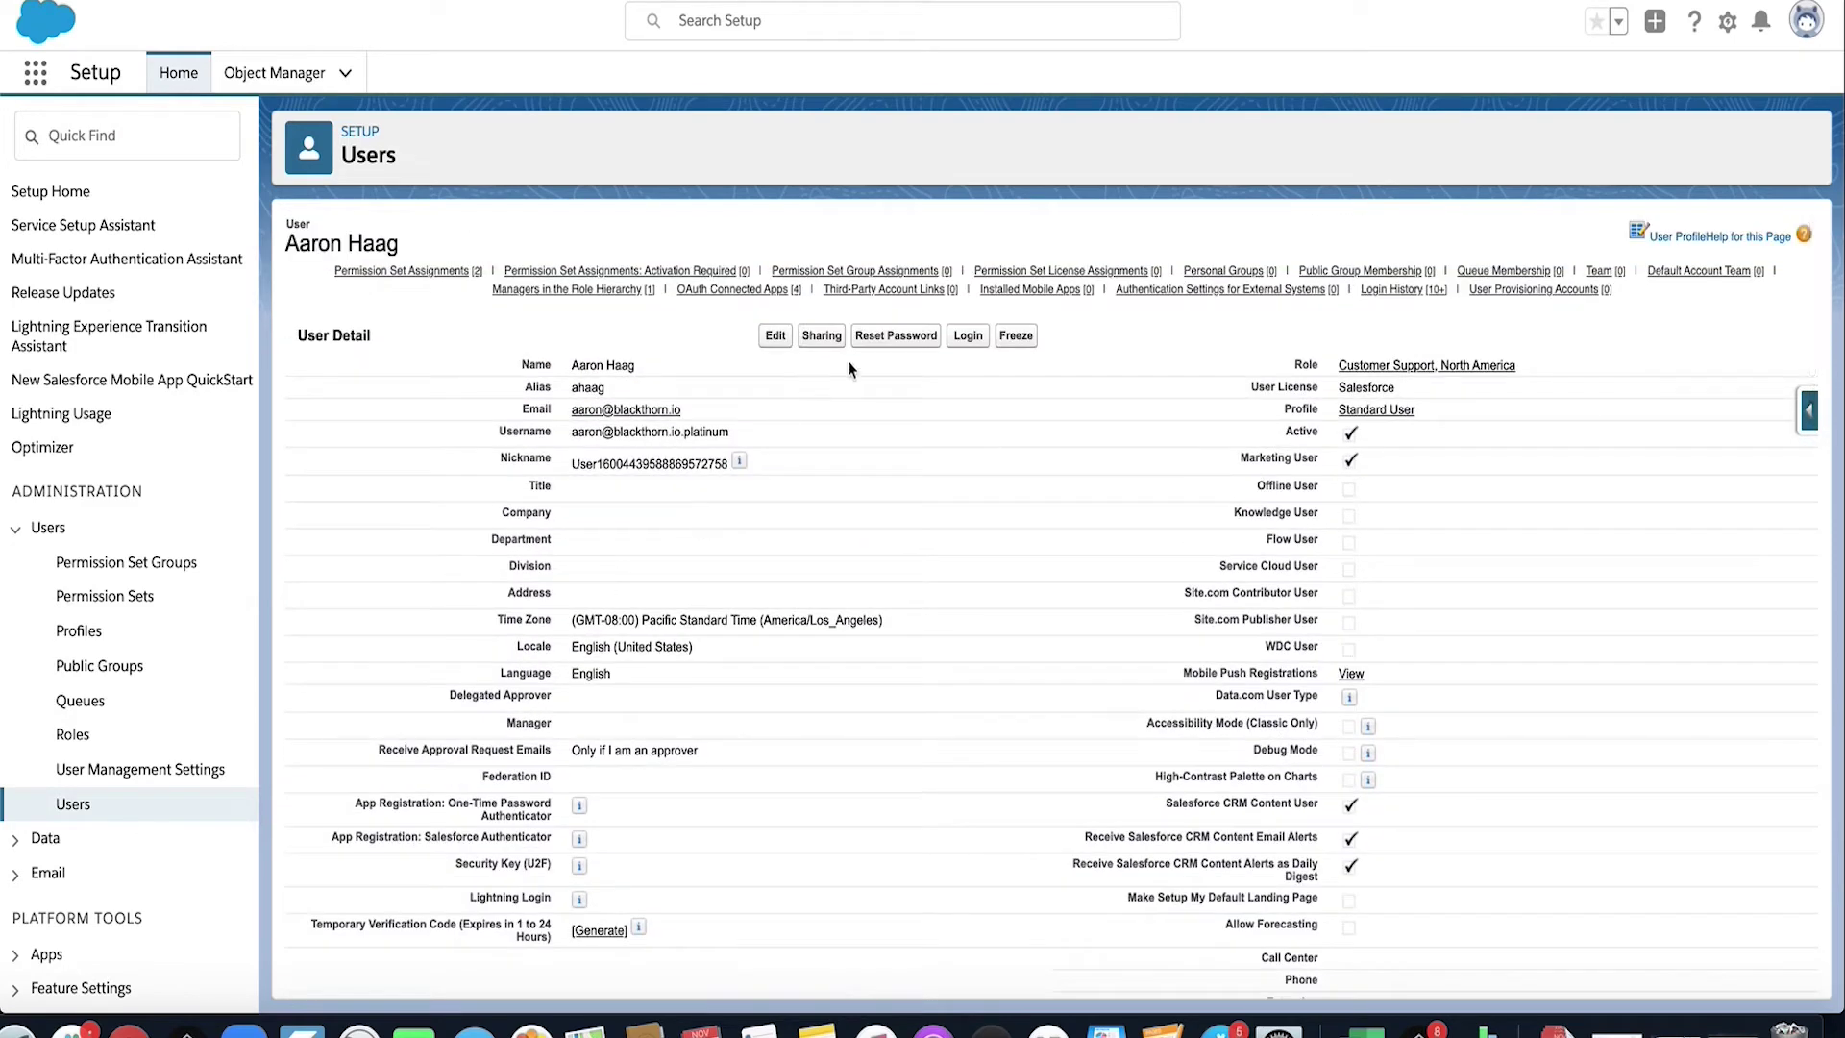
left_click(964, 348)
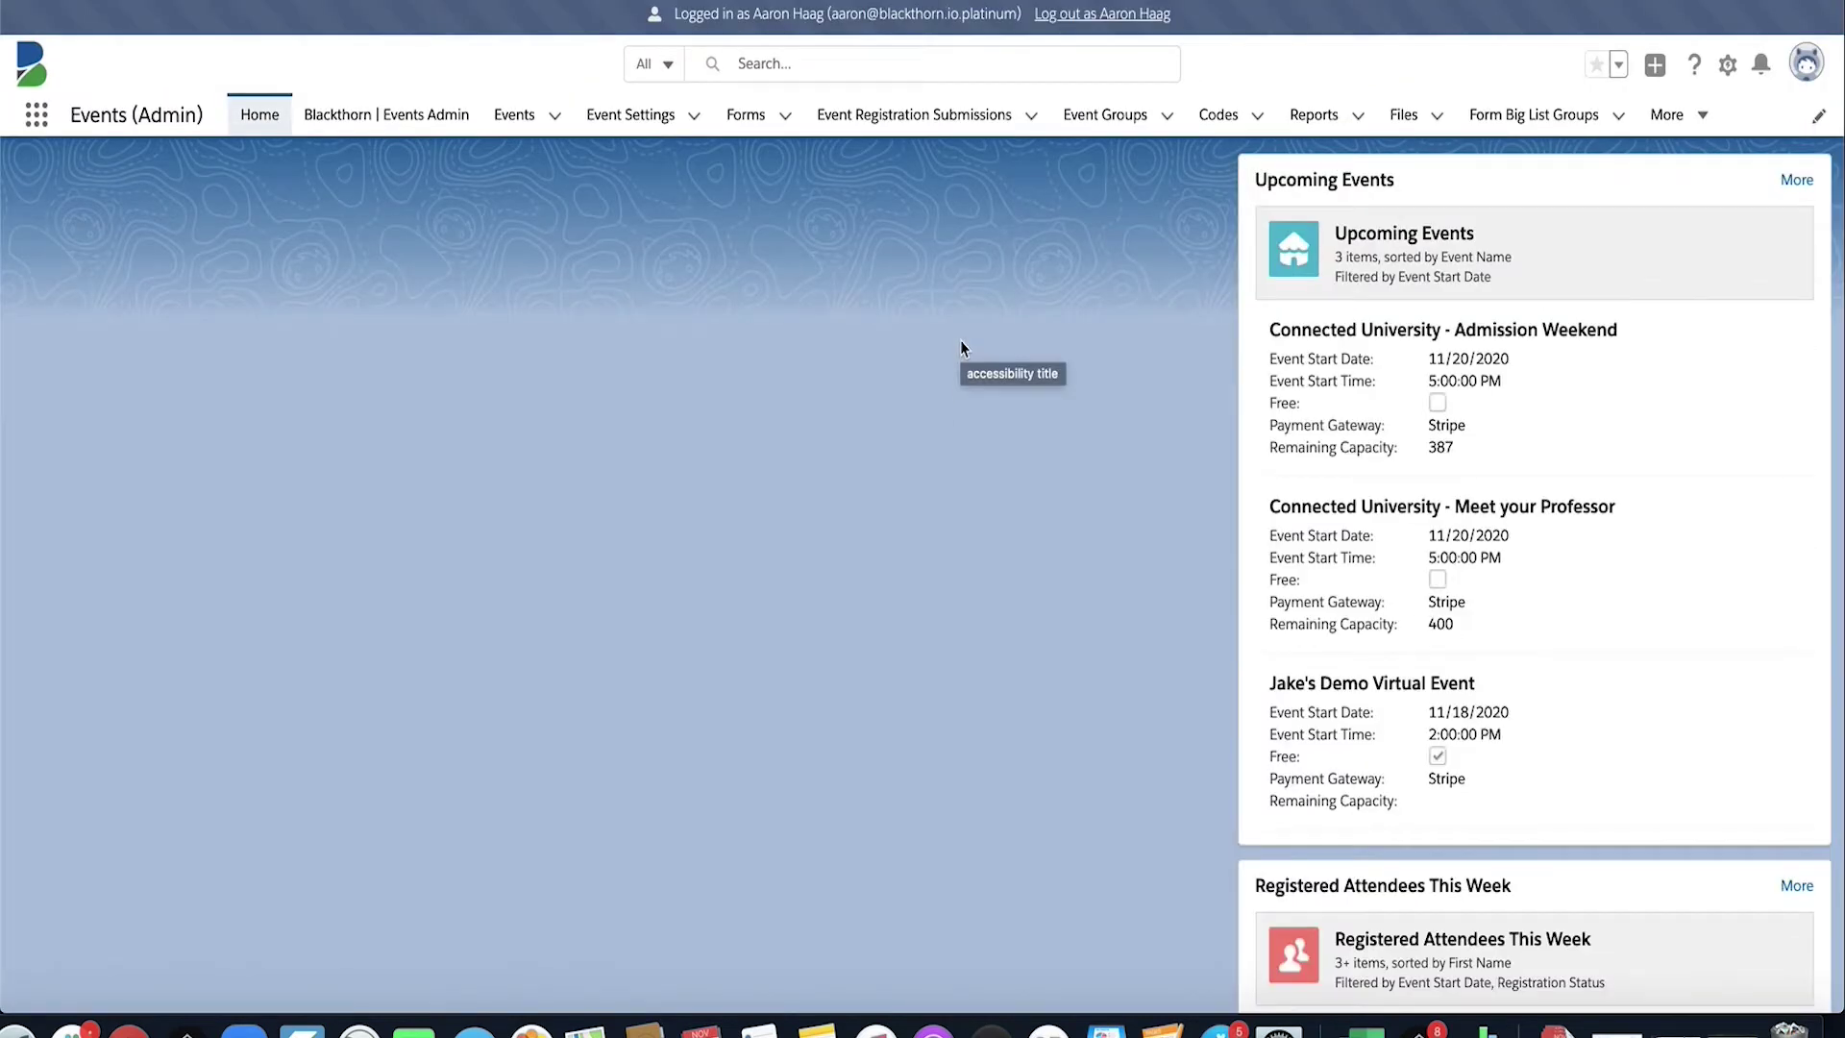
- Open the Blackthorn | Events Admin page and examine the authorization permissions message in Configuration
left_click(392, 119)
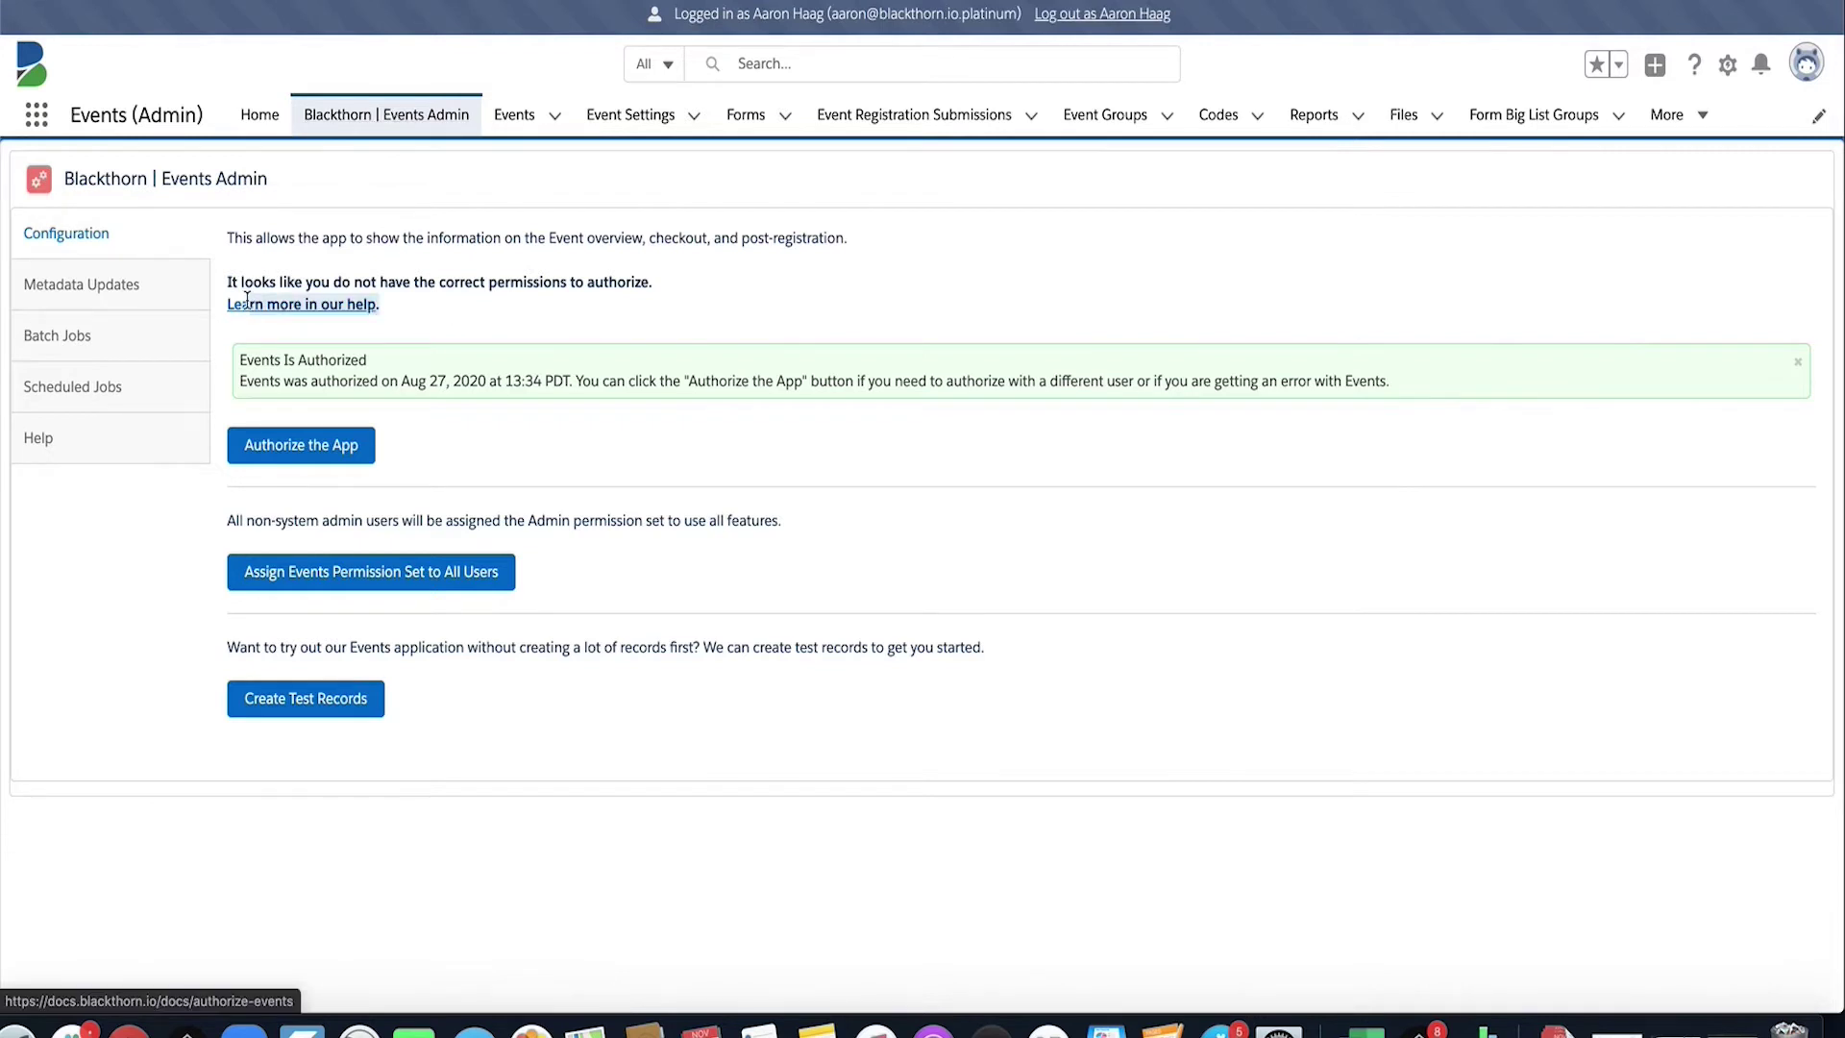
left_click_drag(266, 310, 230, 281)
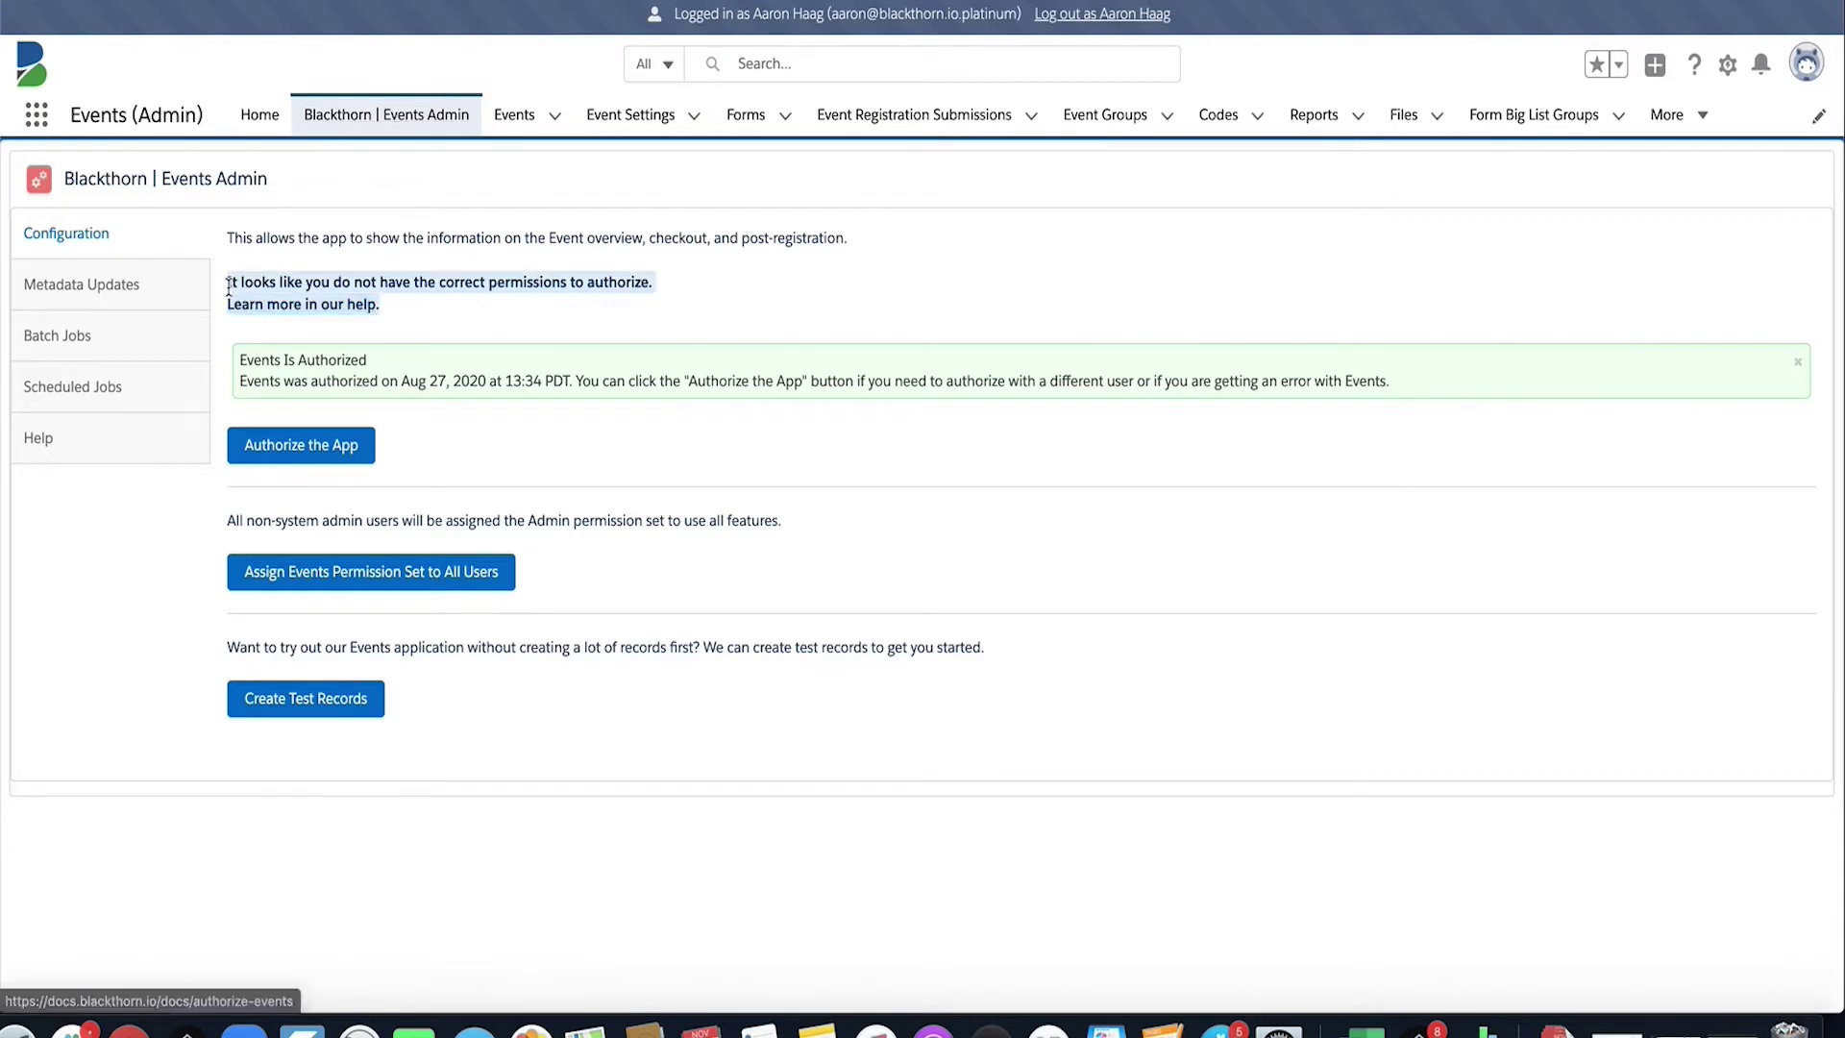
left_click(489, 291)
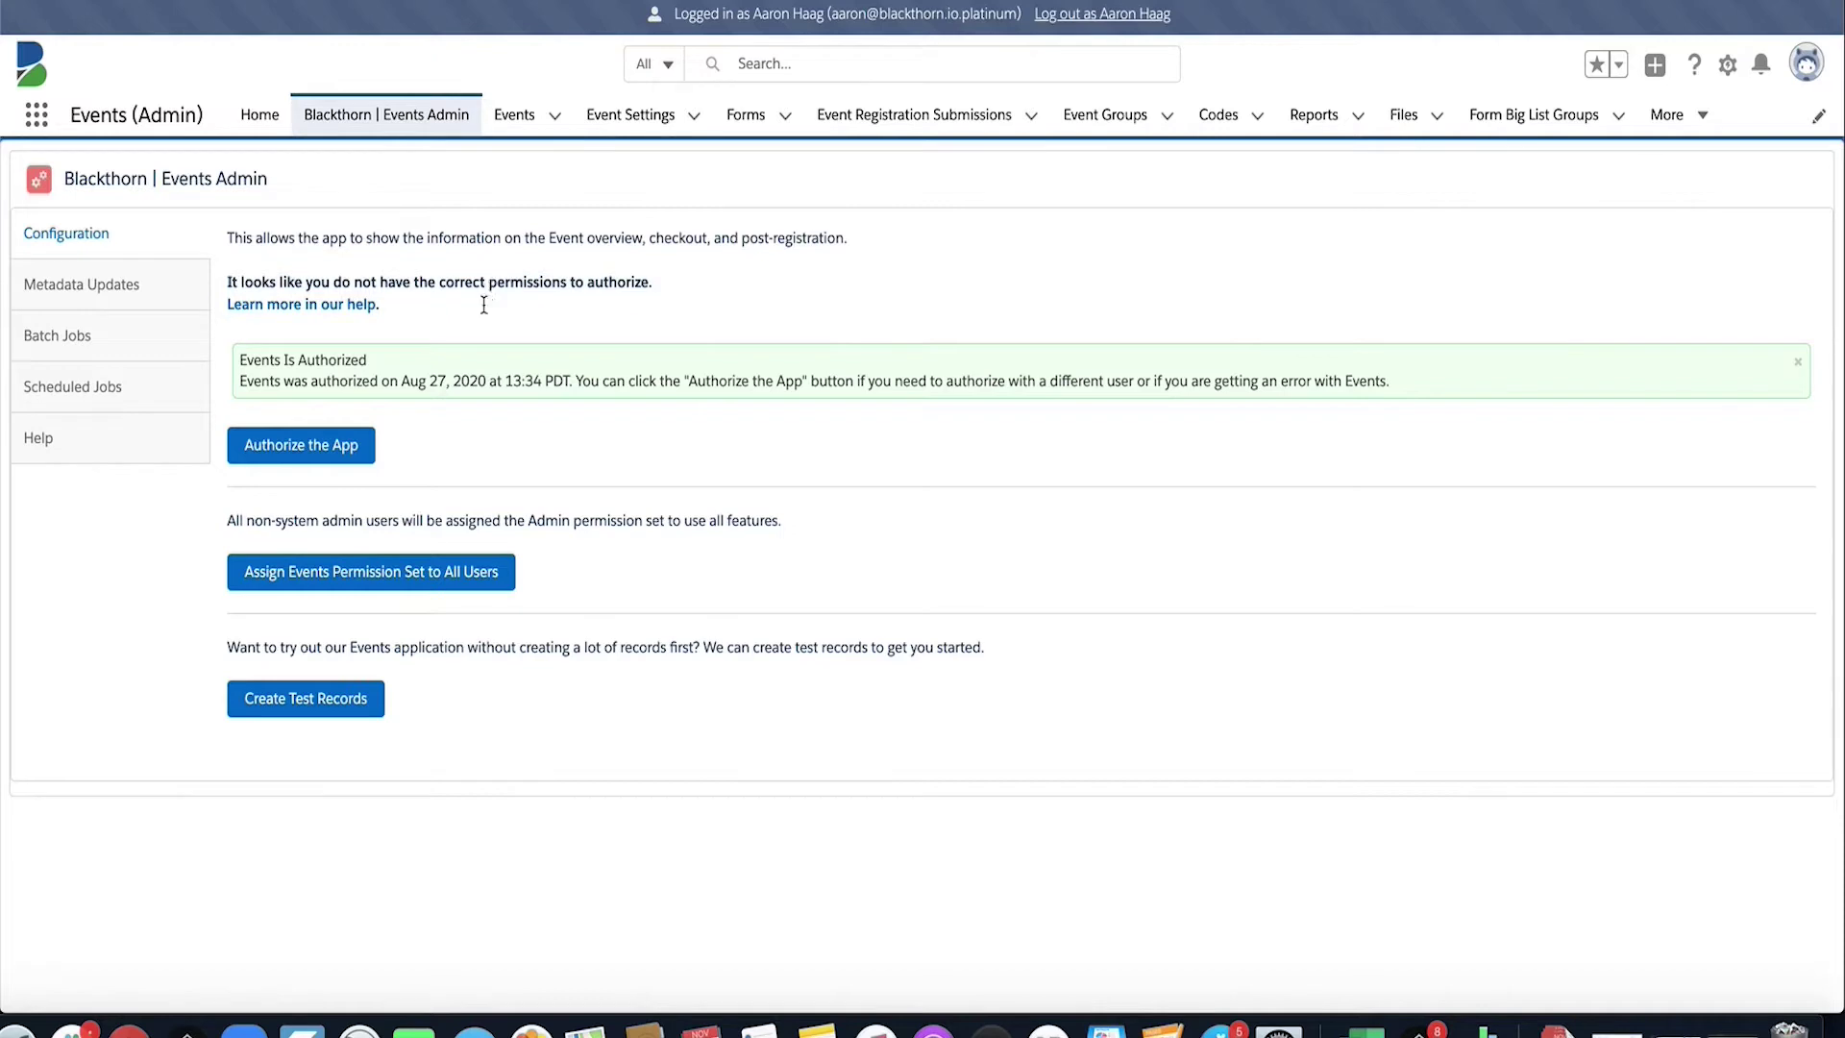
- Open the linked Authorize Events help article and review the permission requirements for authorizing with a standard profile
left_click(357, 305)
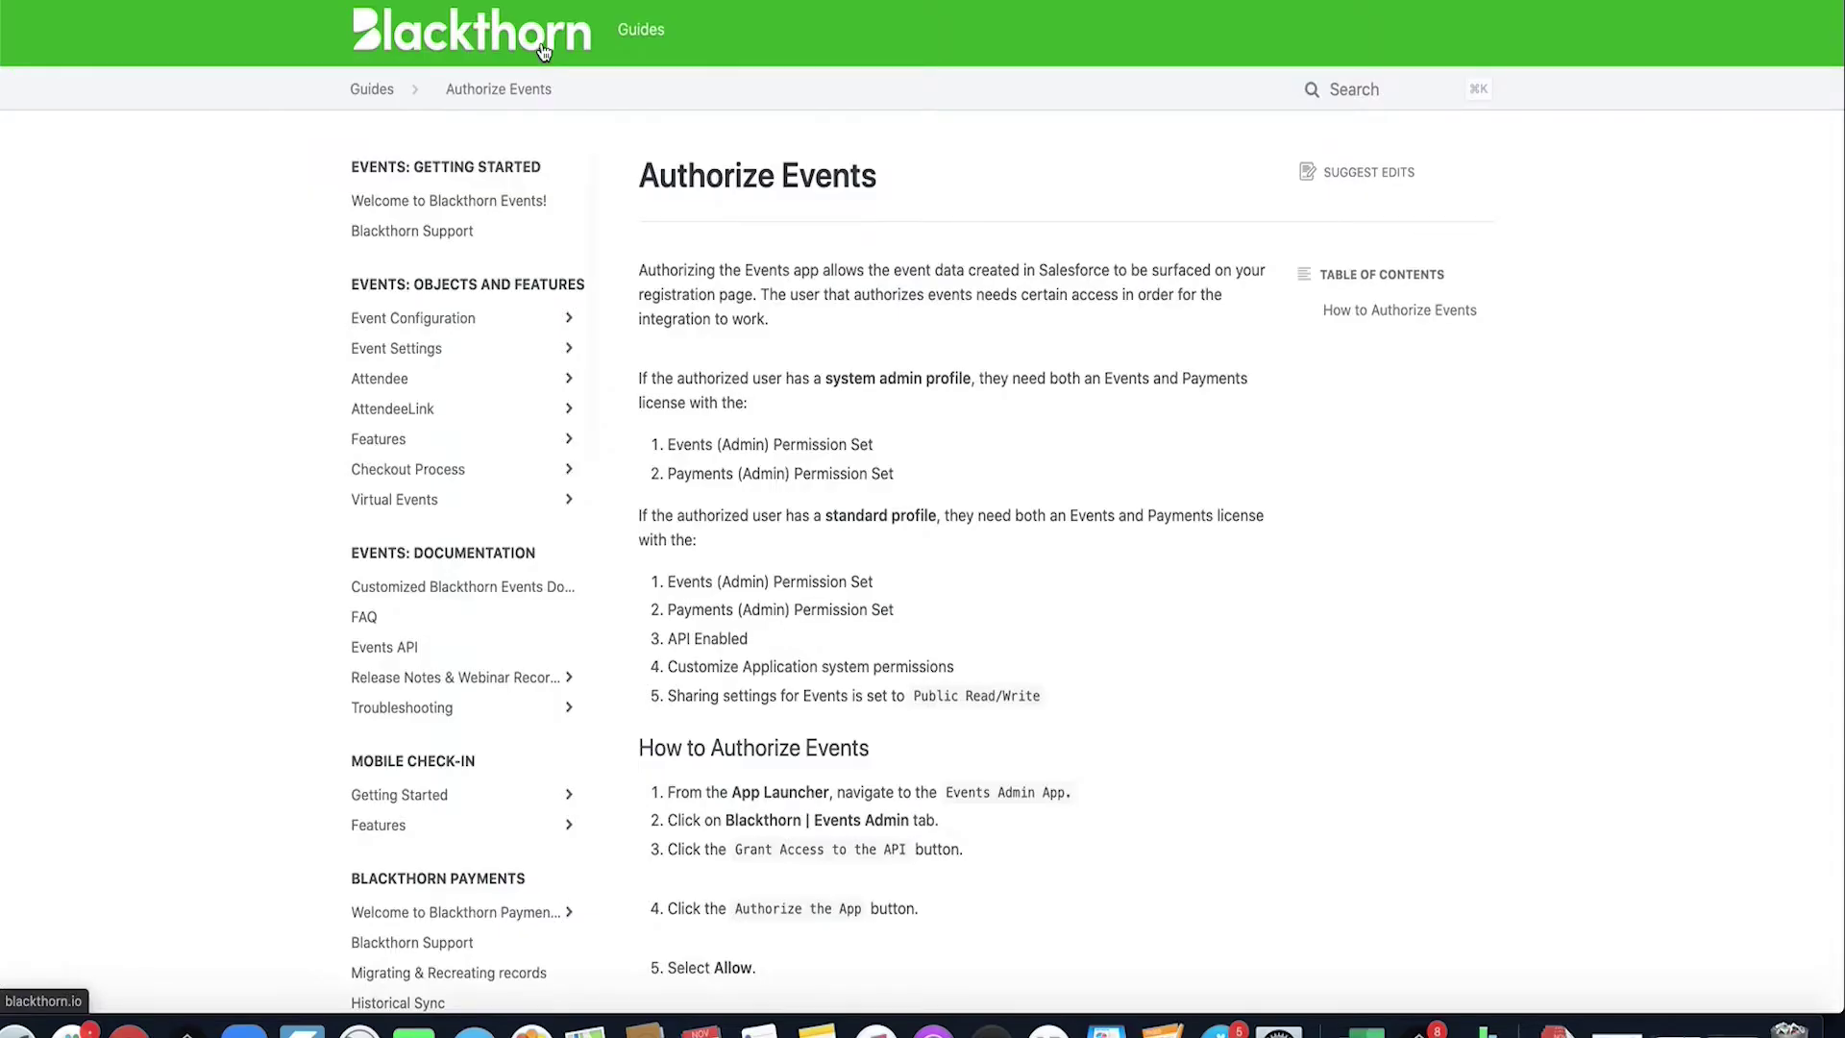
scroll(925, 475, "down", 5)
scroll(925, 476, "down", 2)
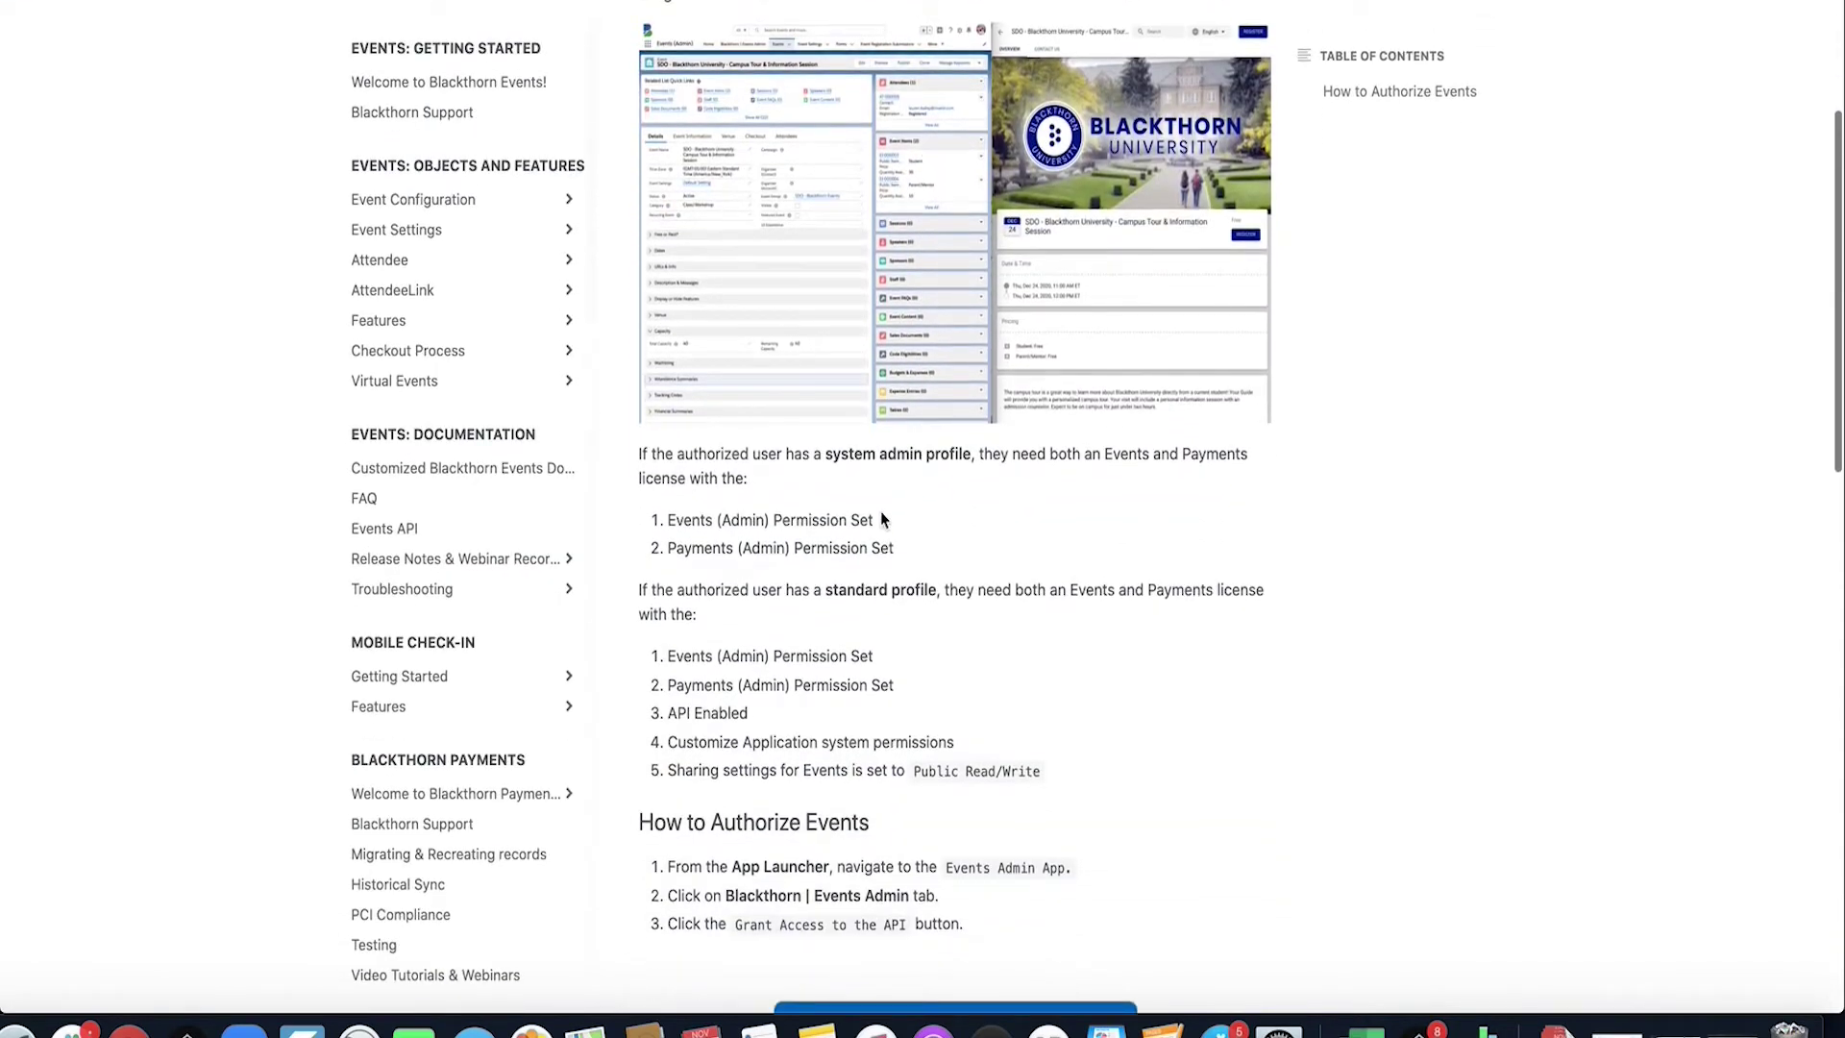
left_click_drag(731, 615, 634, 601)
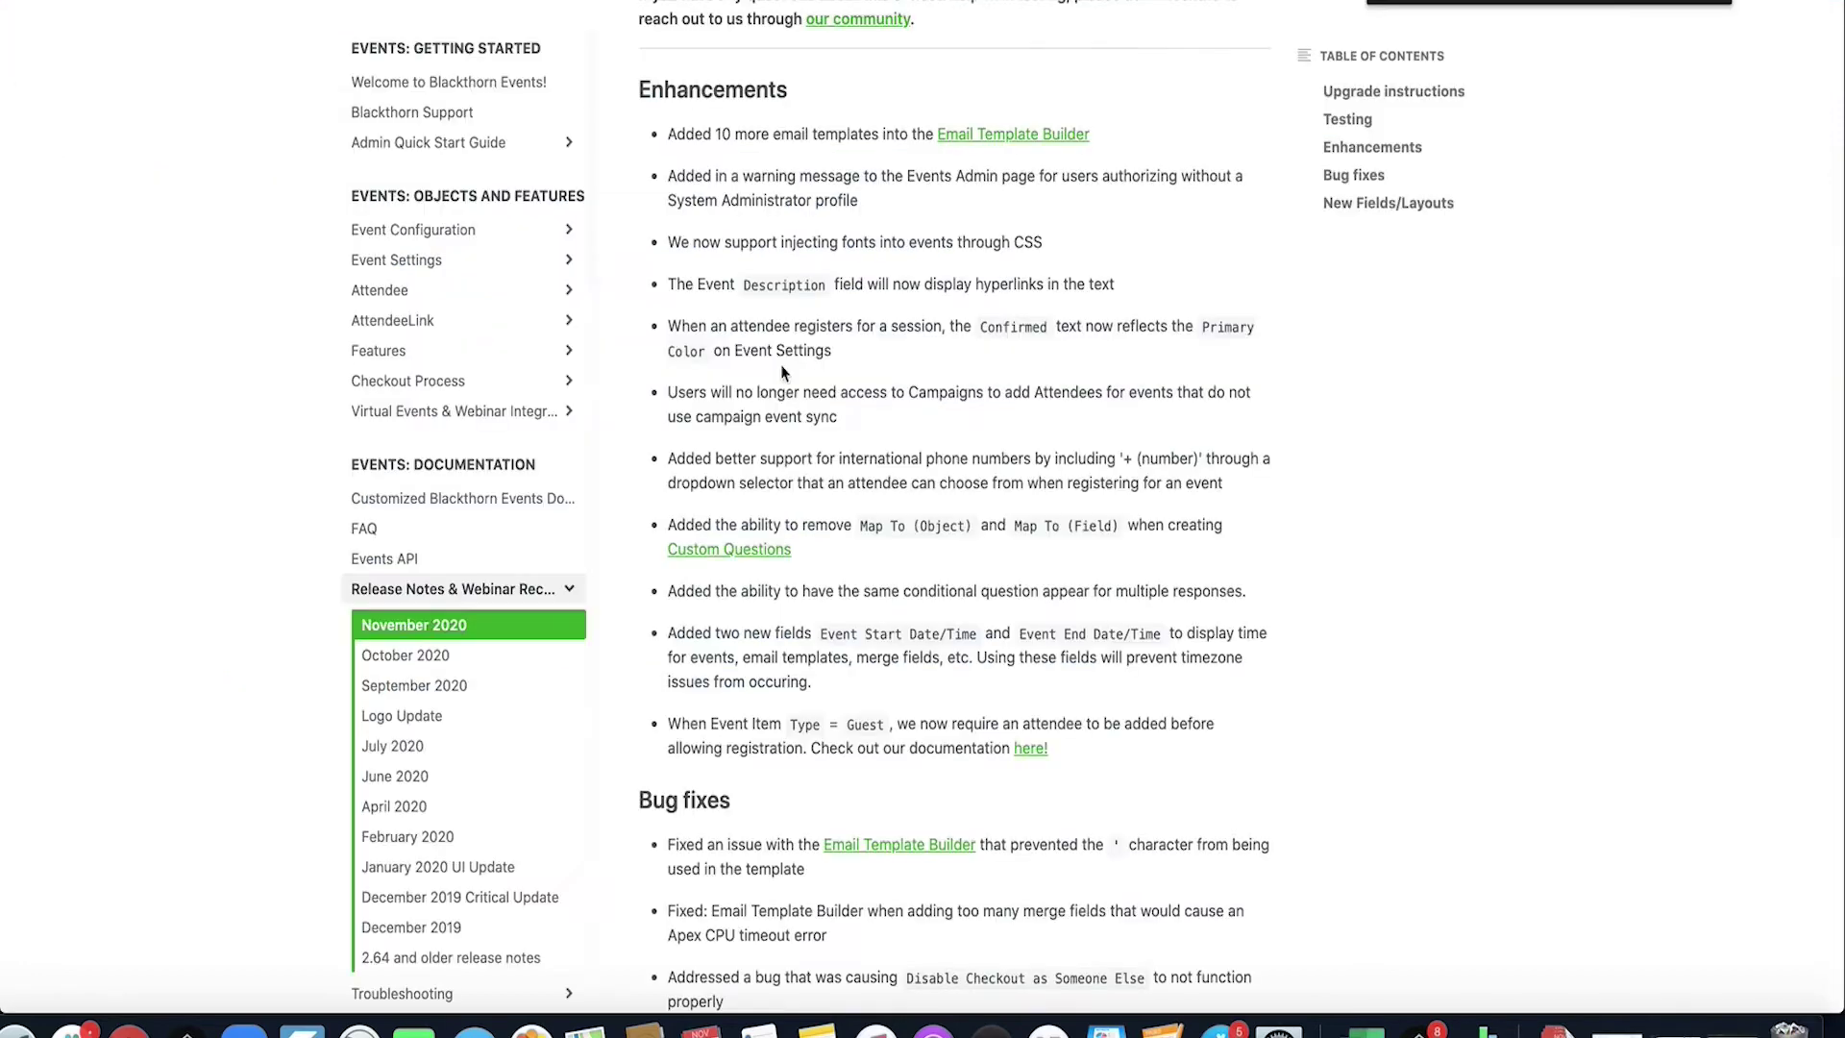
- Back in Salesforce, open the Dunder Mifflin Golf Tournament Fundraiser event and view its linked Connected University event settings
scroll(920, 457, "down", 1)
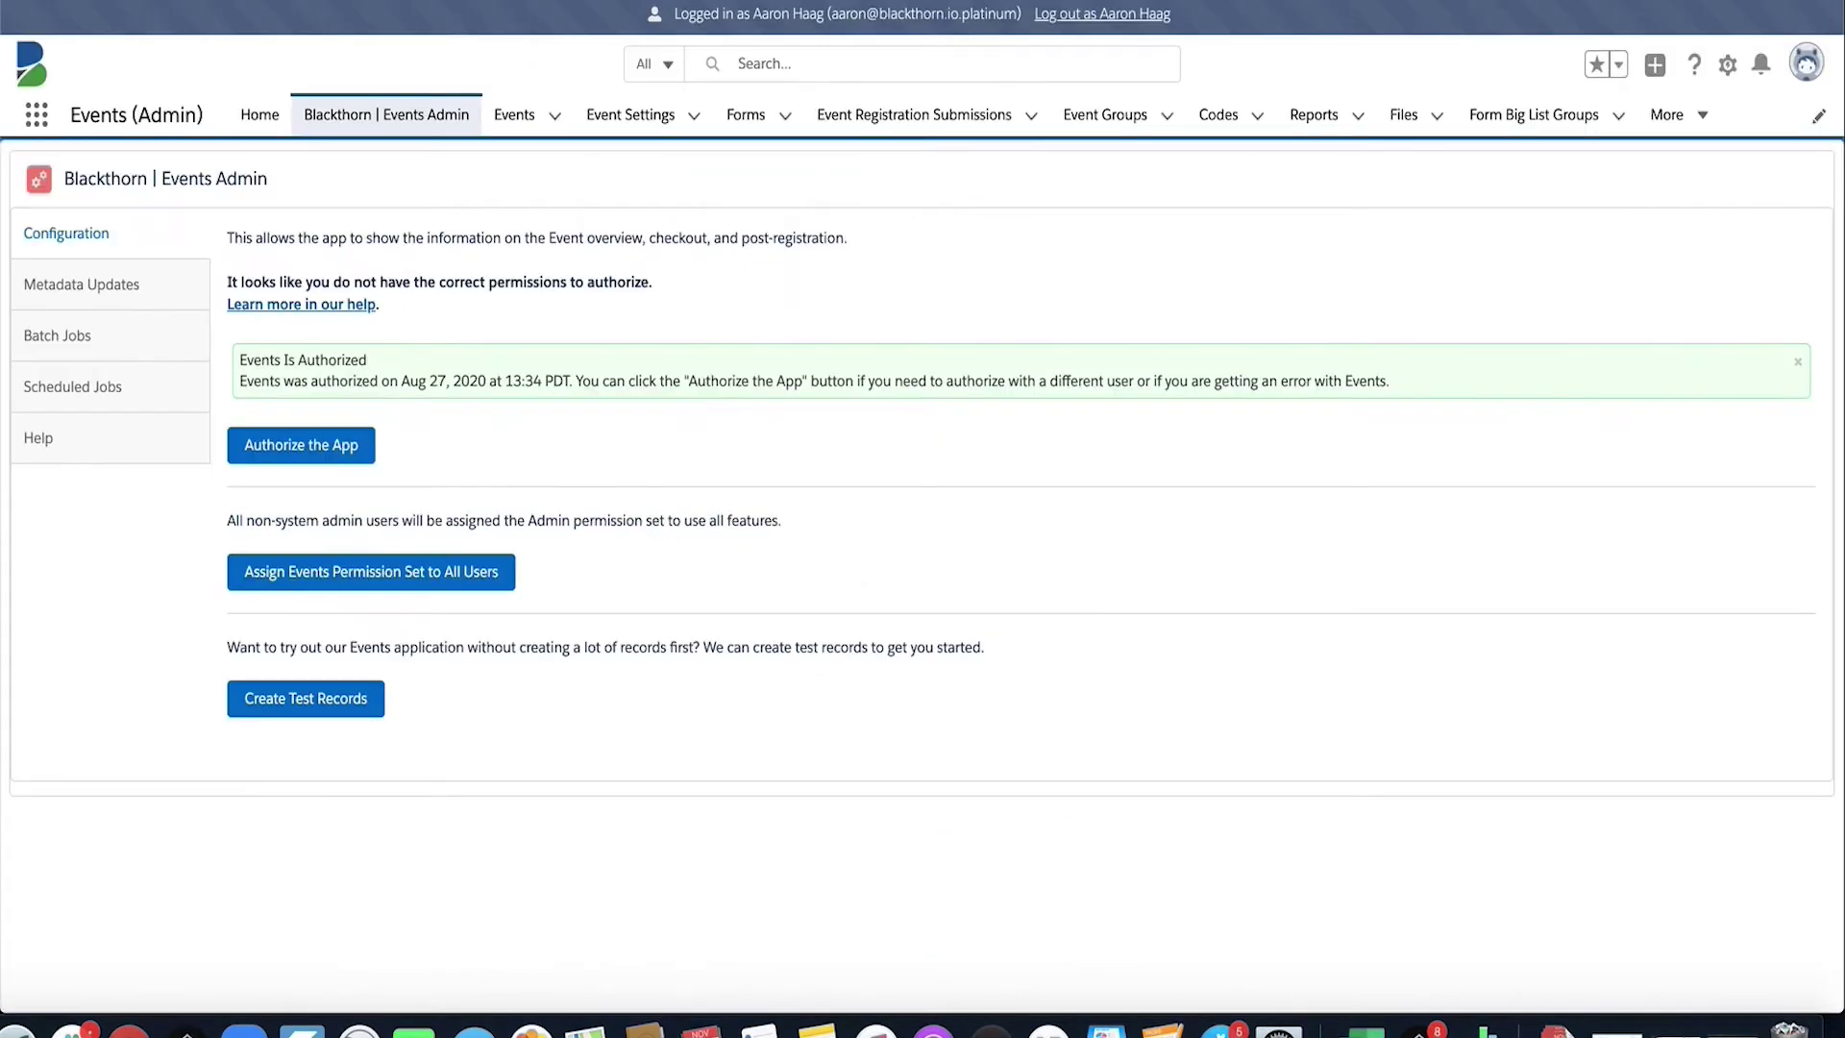
left_click(515, 117)
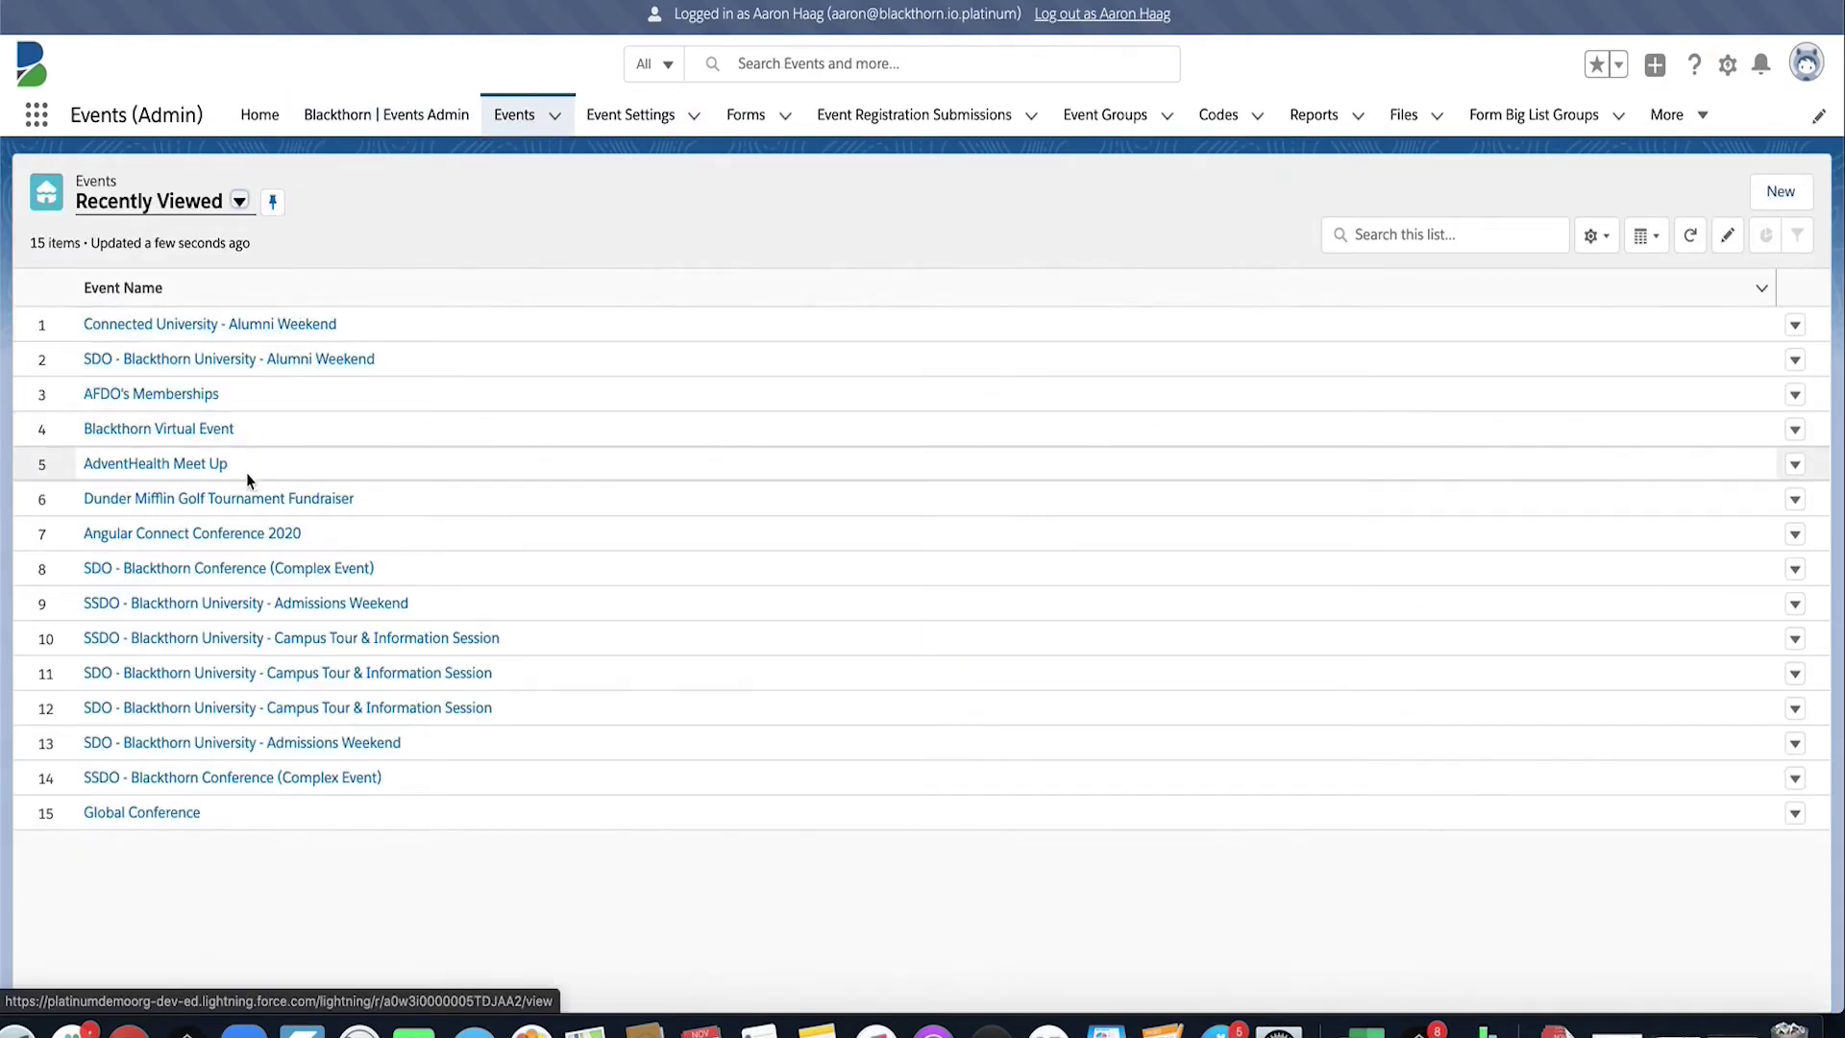
left_click(232, 501)
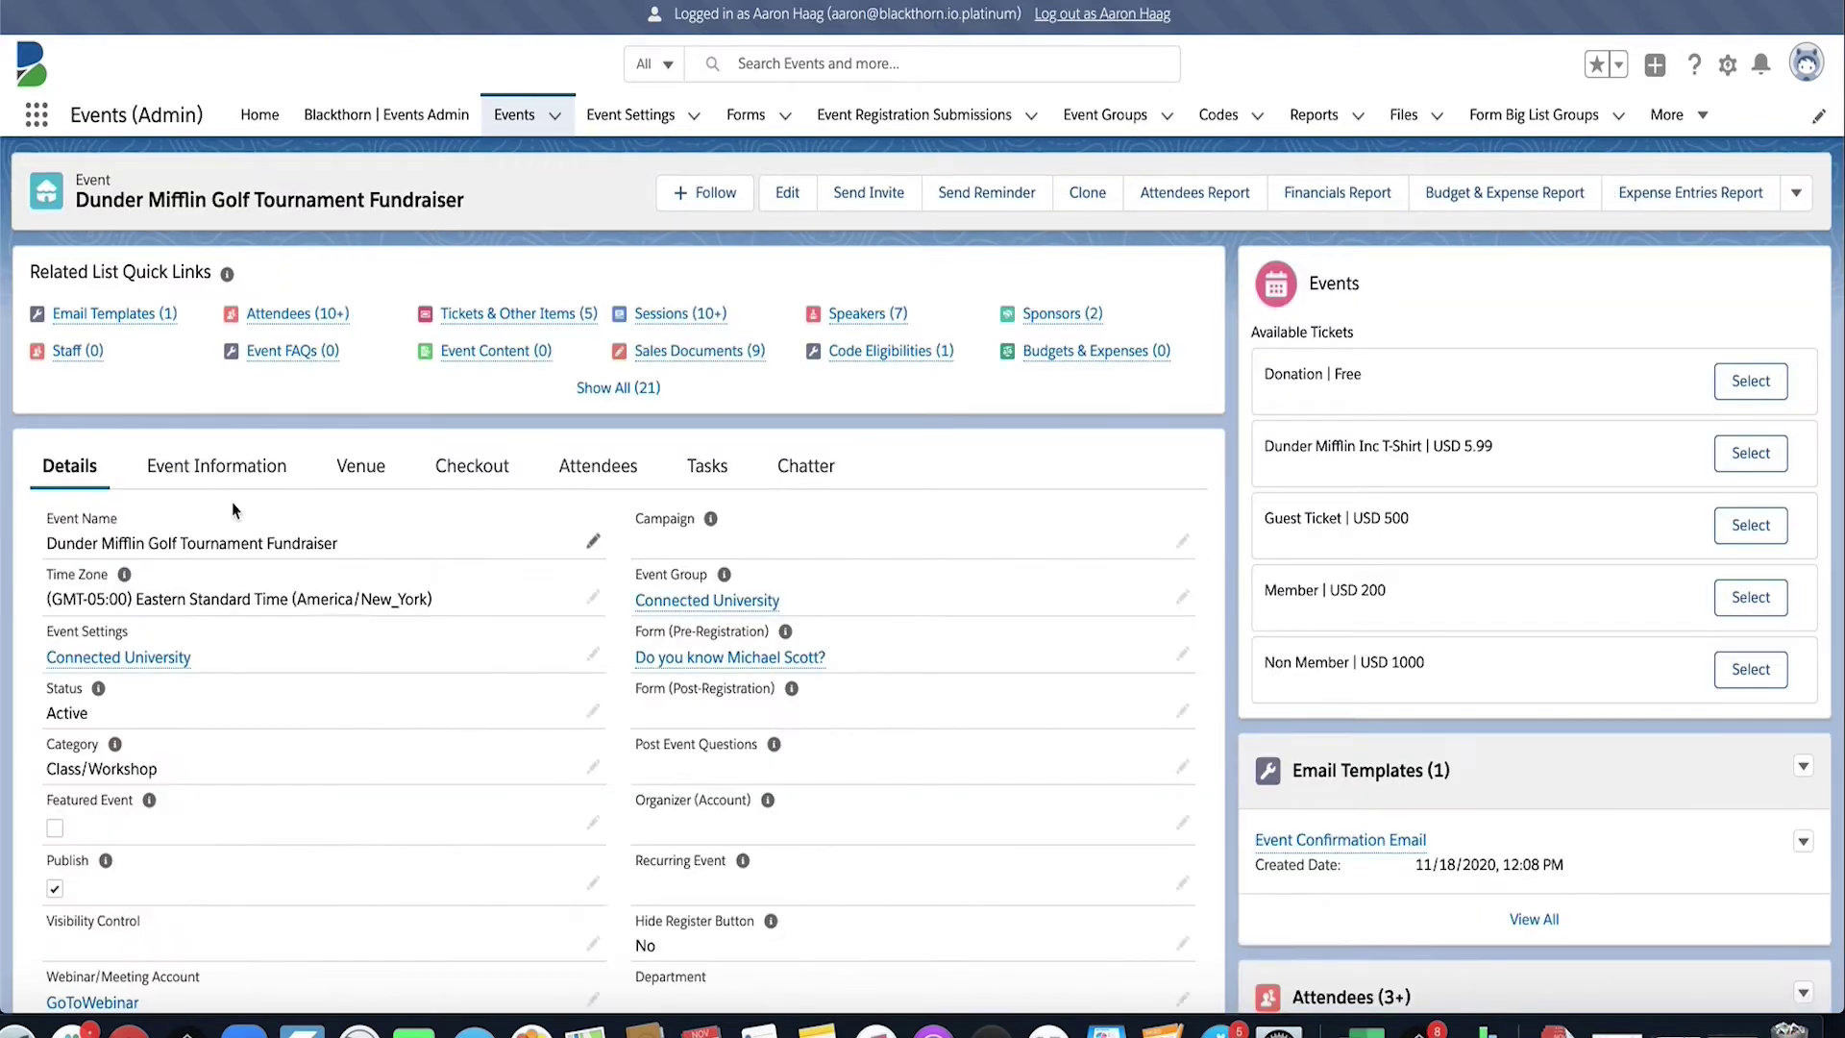
left_click(125, 661)
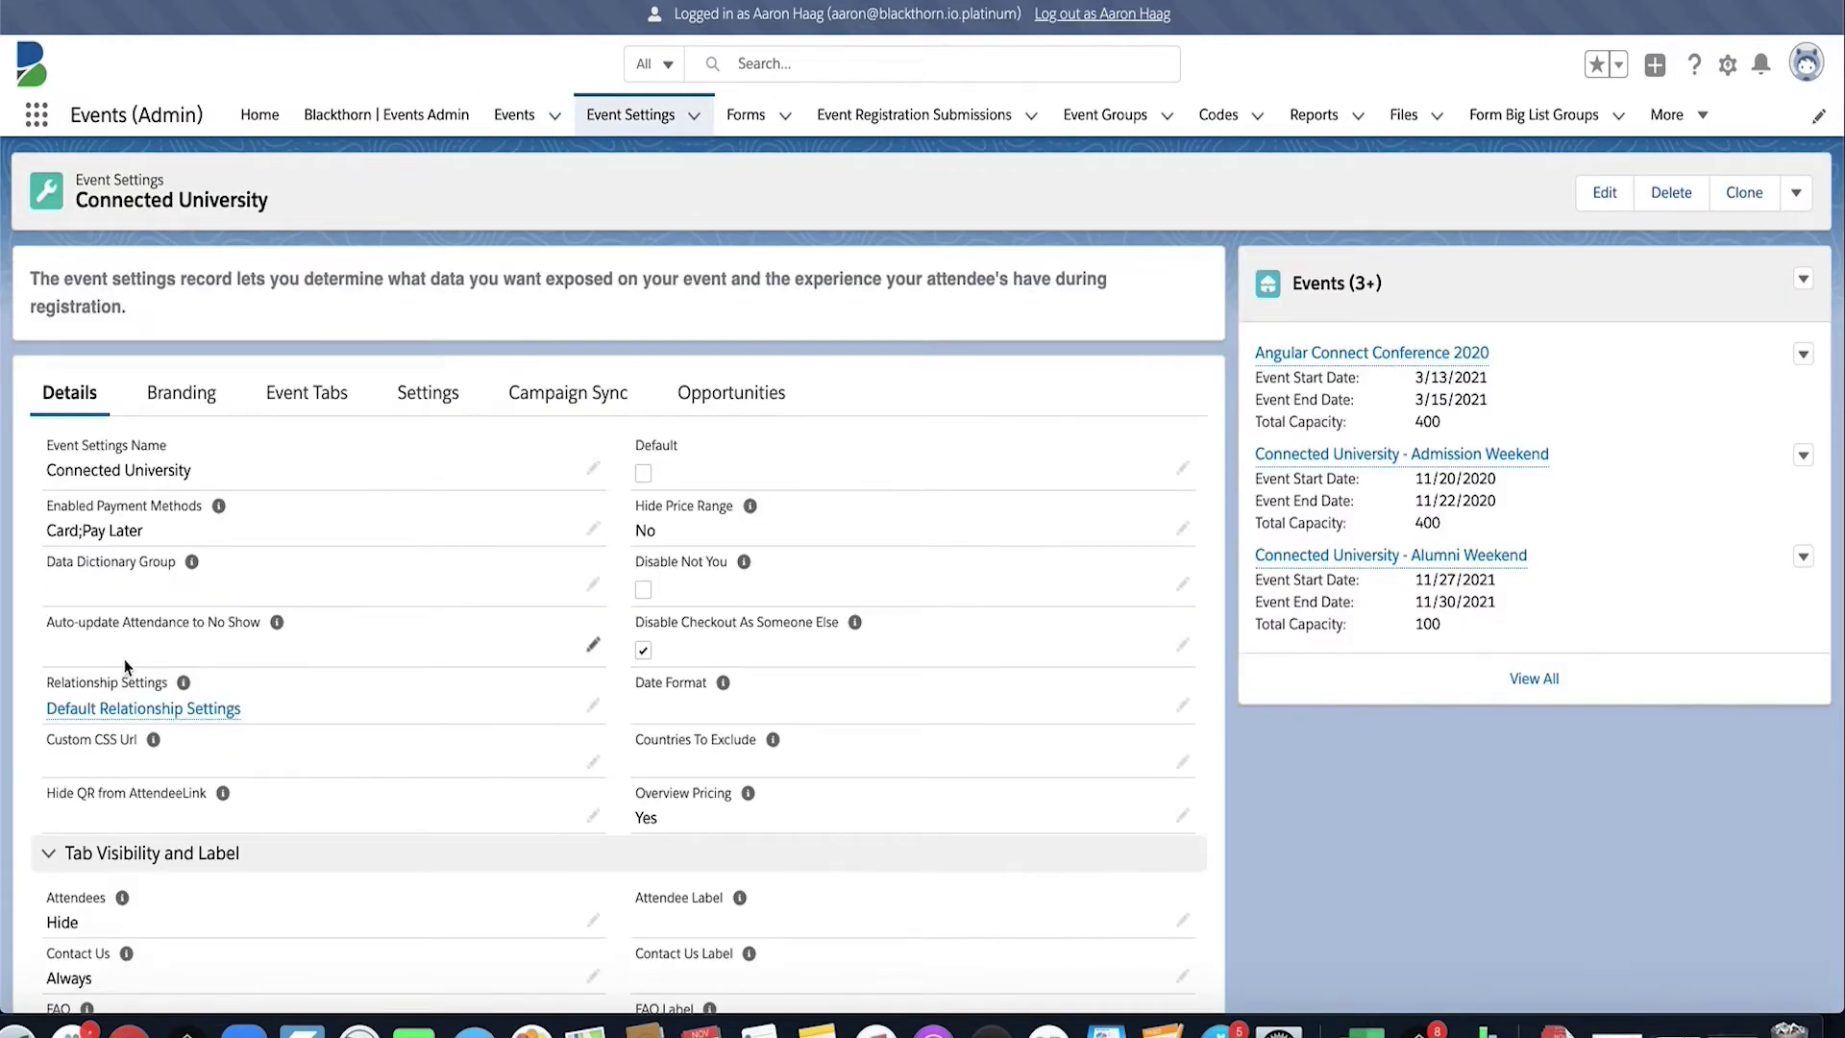
- Go back to the Dunder Mifflin event, view its public page through the Event Page URL, and return to the record
key("super+bracketleft")
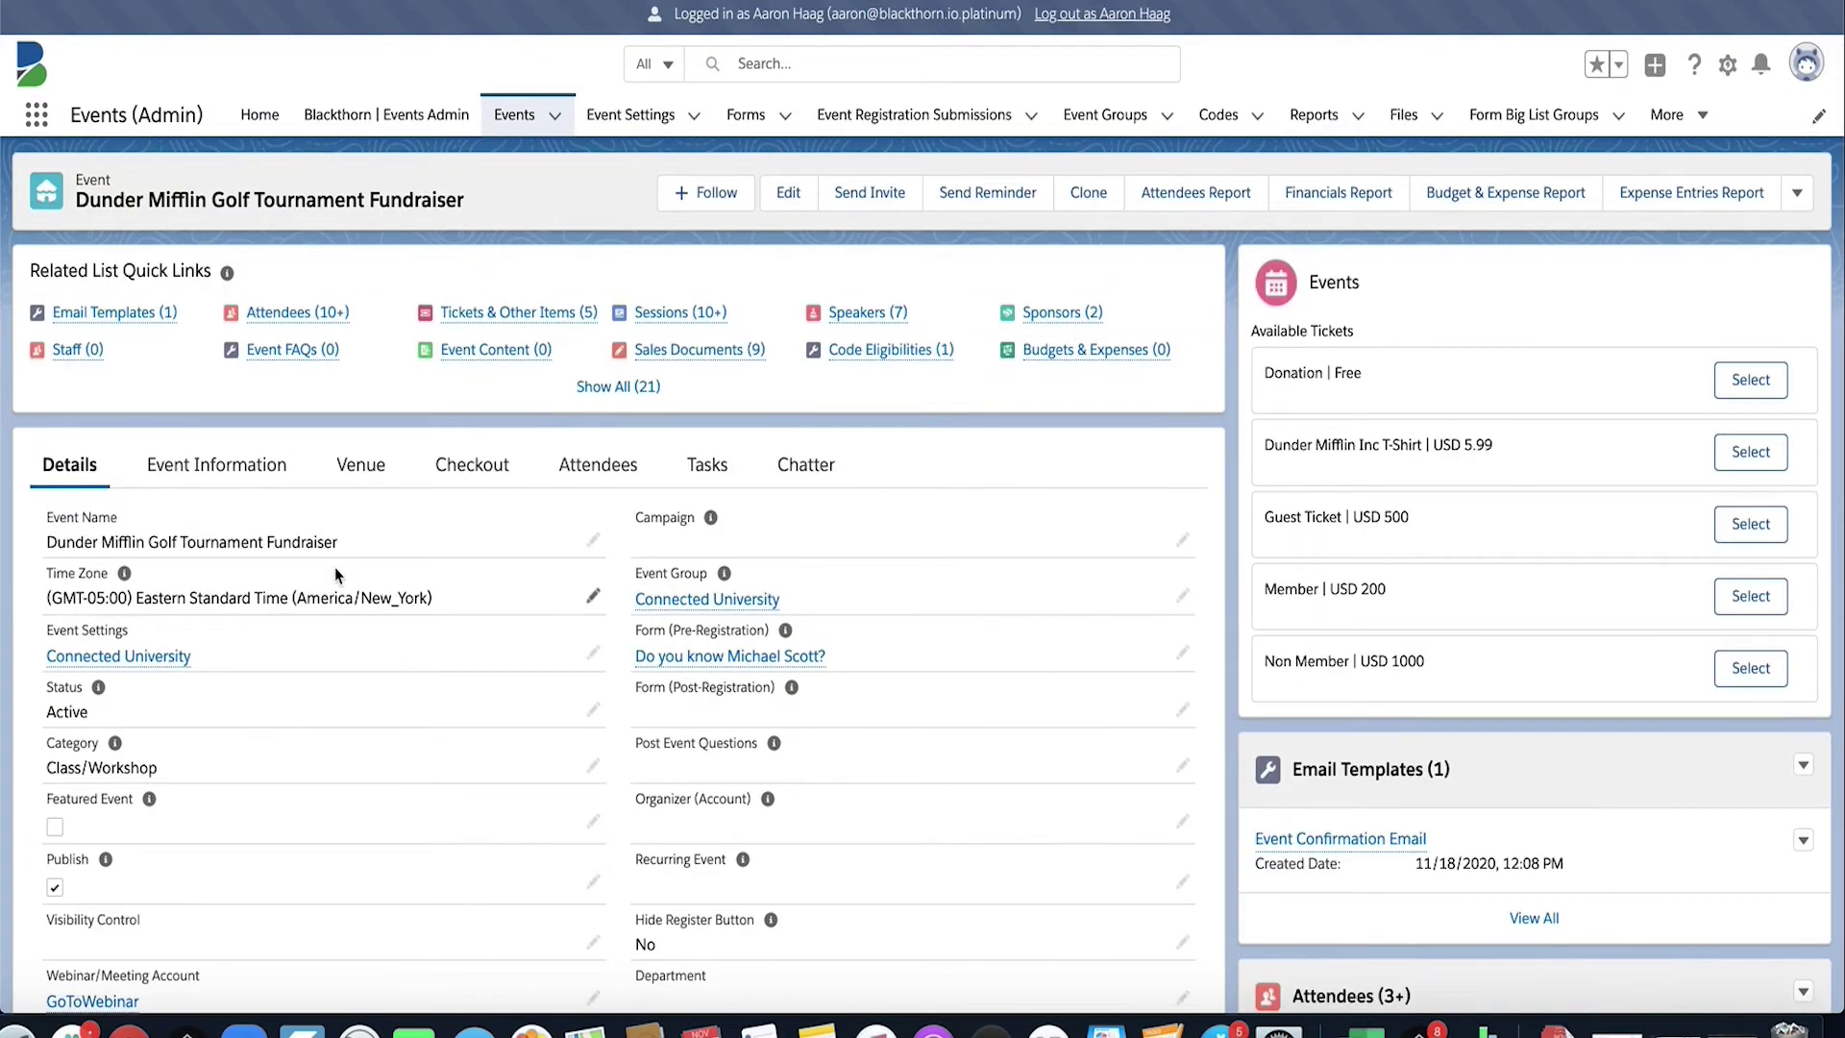
scroll(336, 575, "down", 5)
left_click(253, 727)
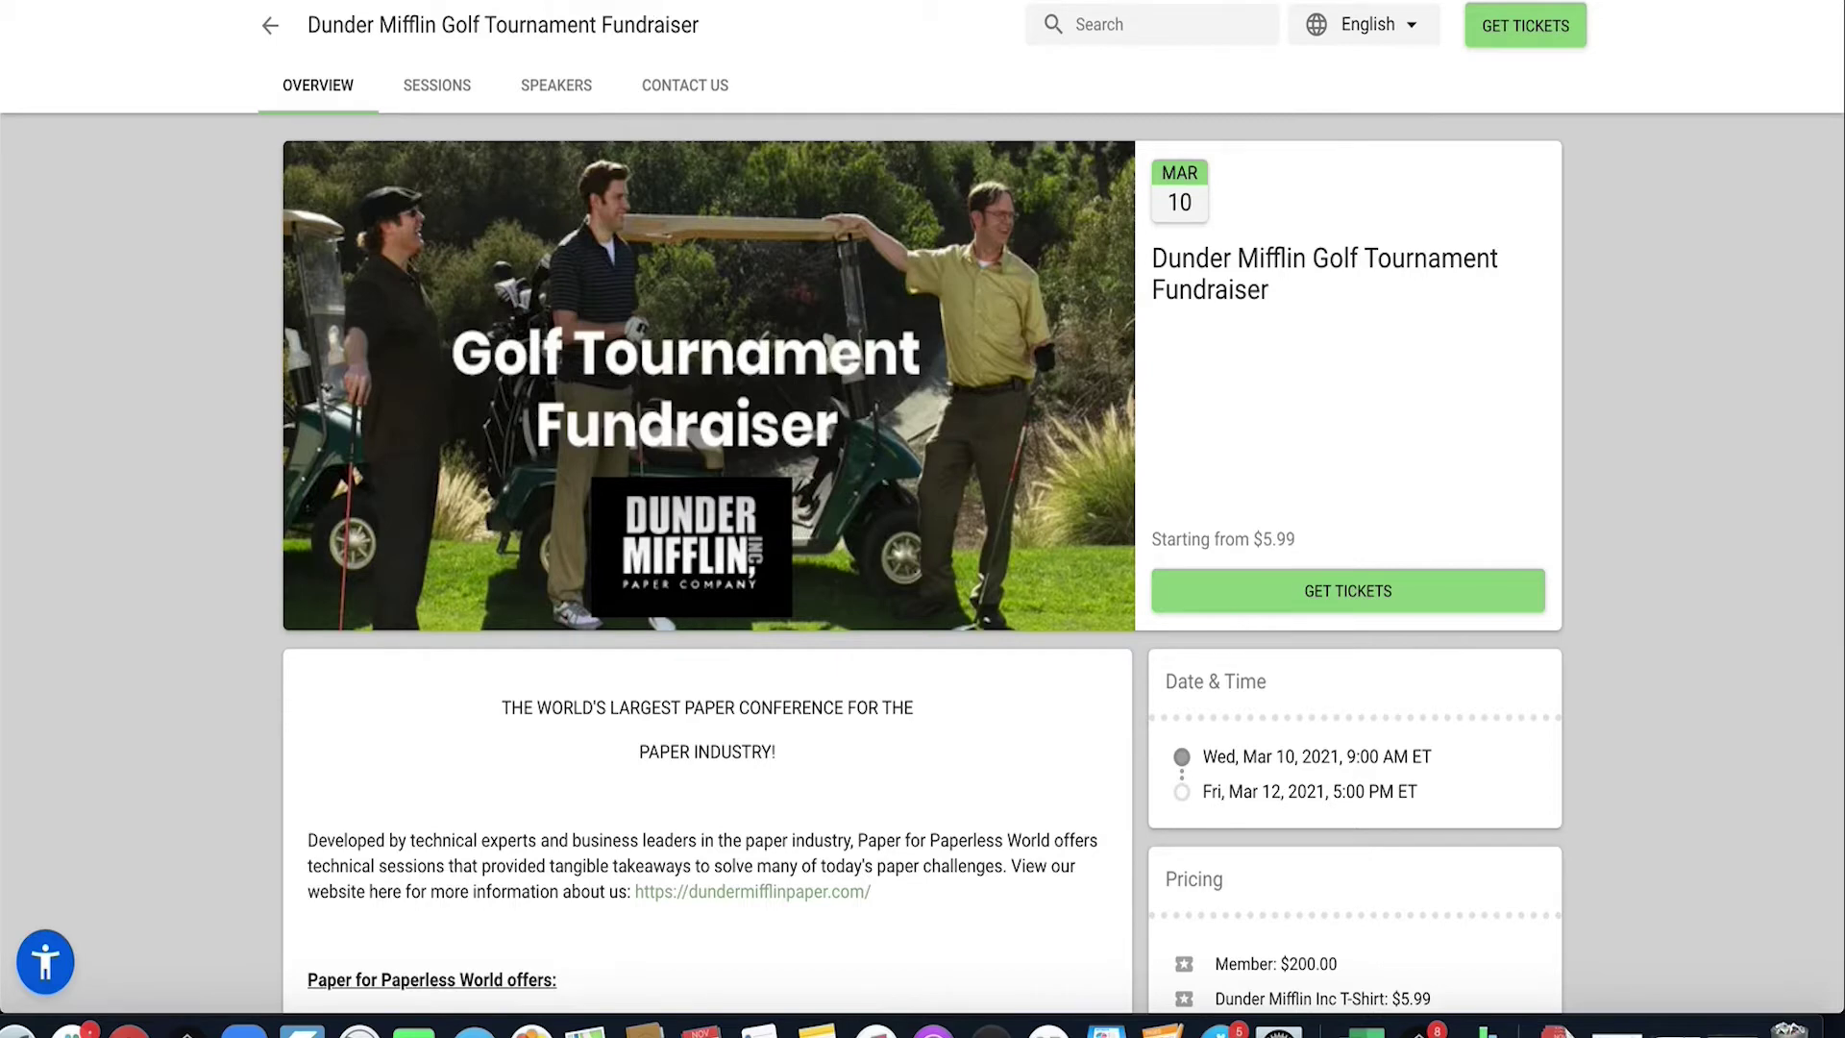
key("ctrl+shift+Tab")
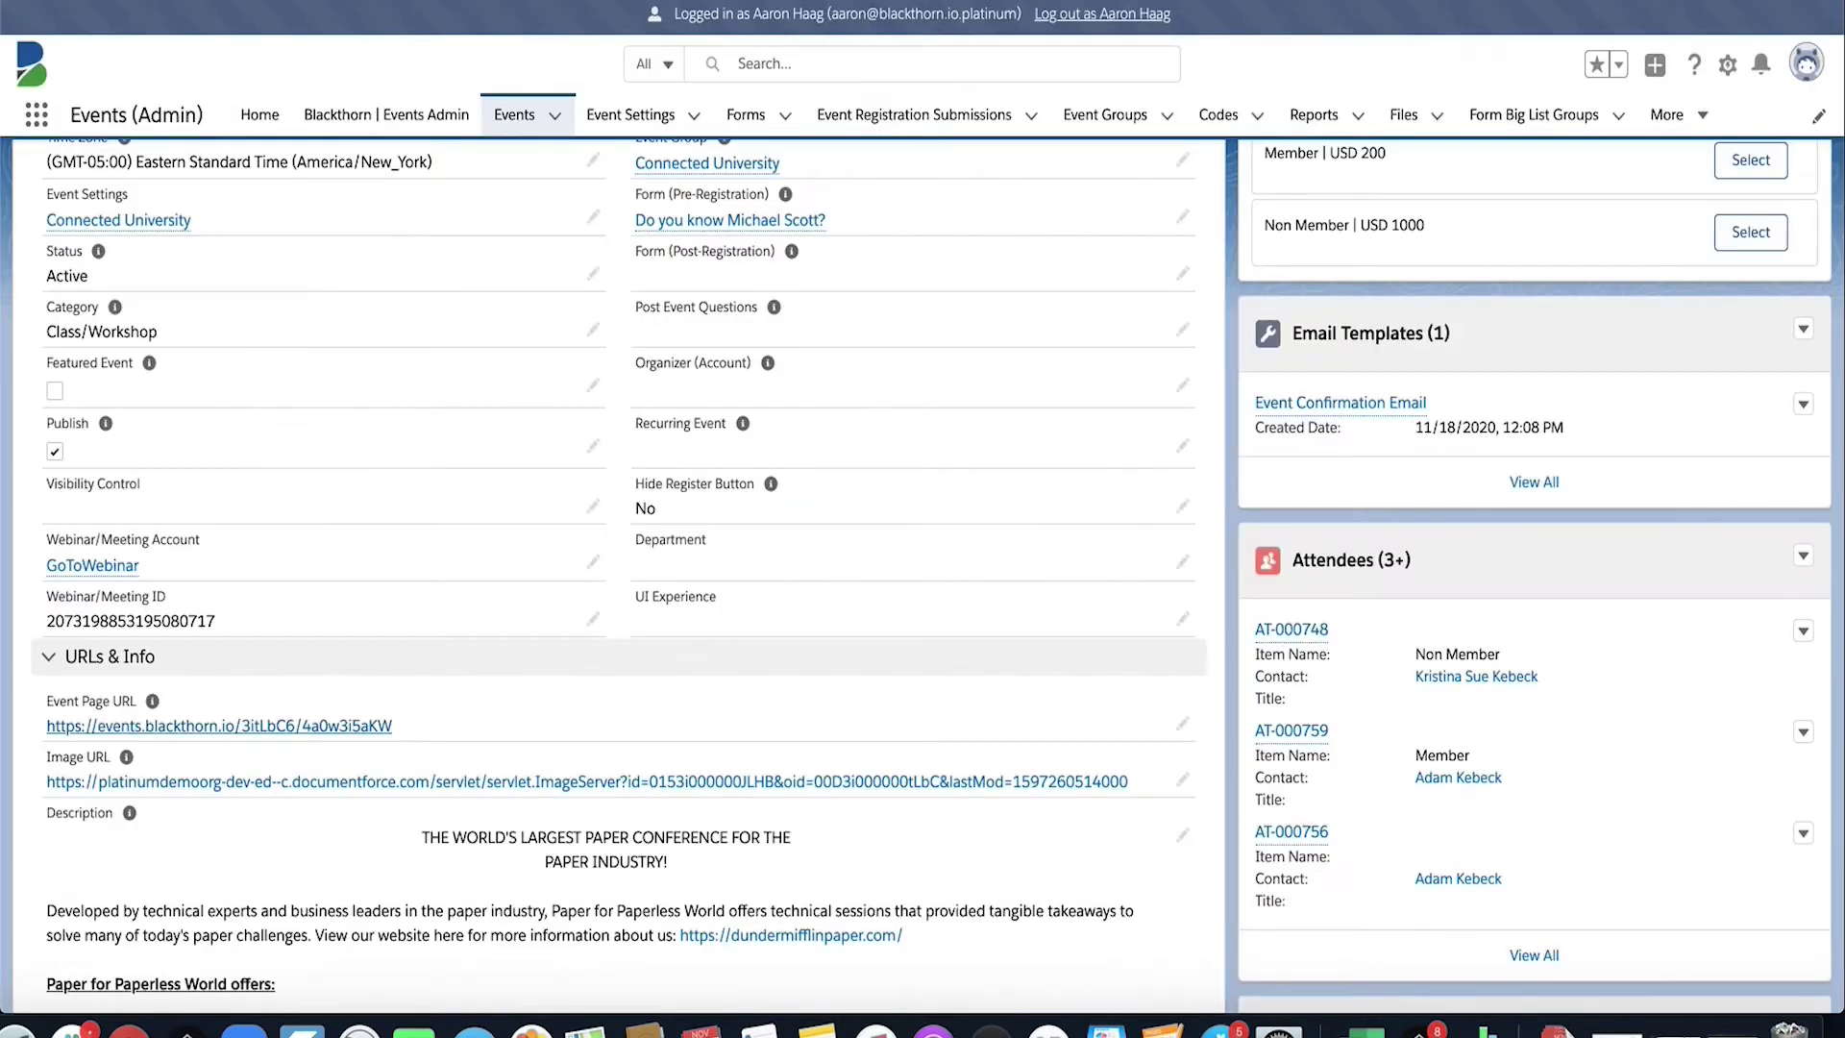
- In the Connected University event settings, set Custom CSS Url to ttps://trellis-asset.s3-us-west-2.amazonaws.com/Blackthorn_CSS/events.css and save
scroll(271, 317, "up", 2)
left_click(176, 327)
scroll(541, 653, "down", 1)
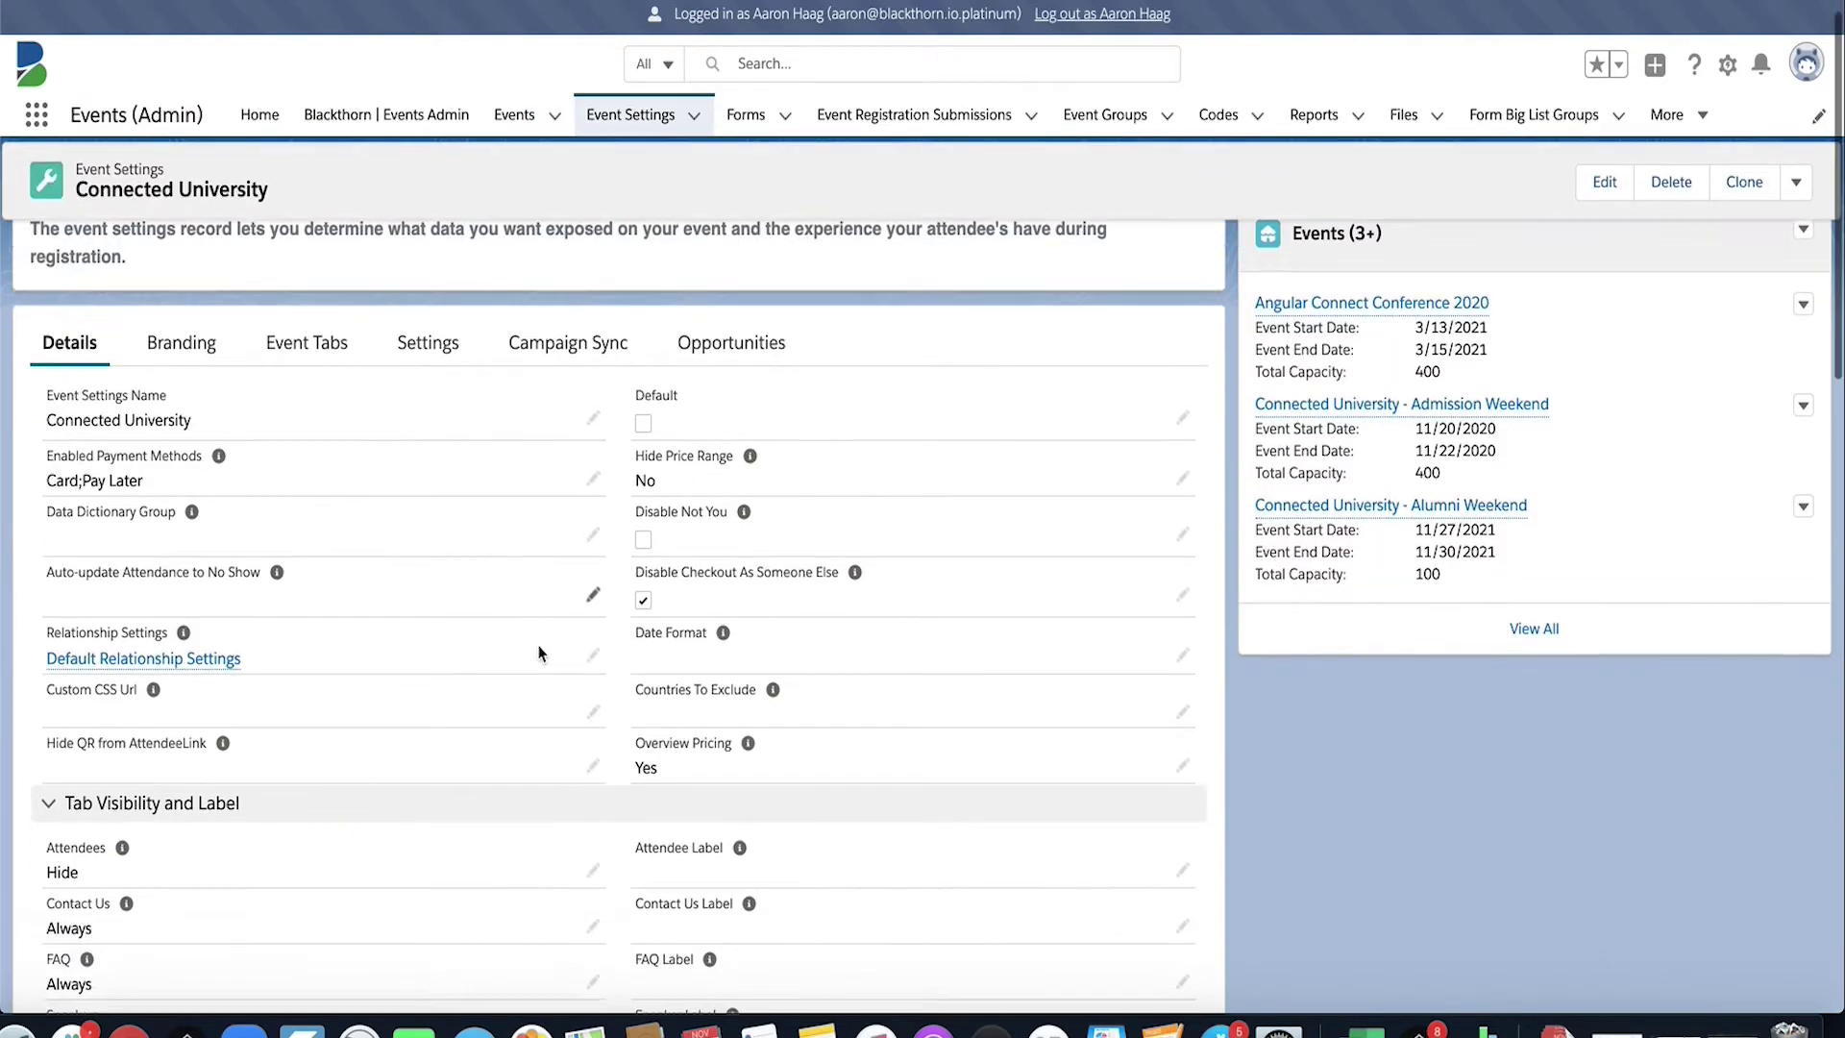
scroll(541, 654, "down", 3)
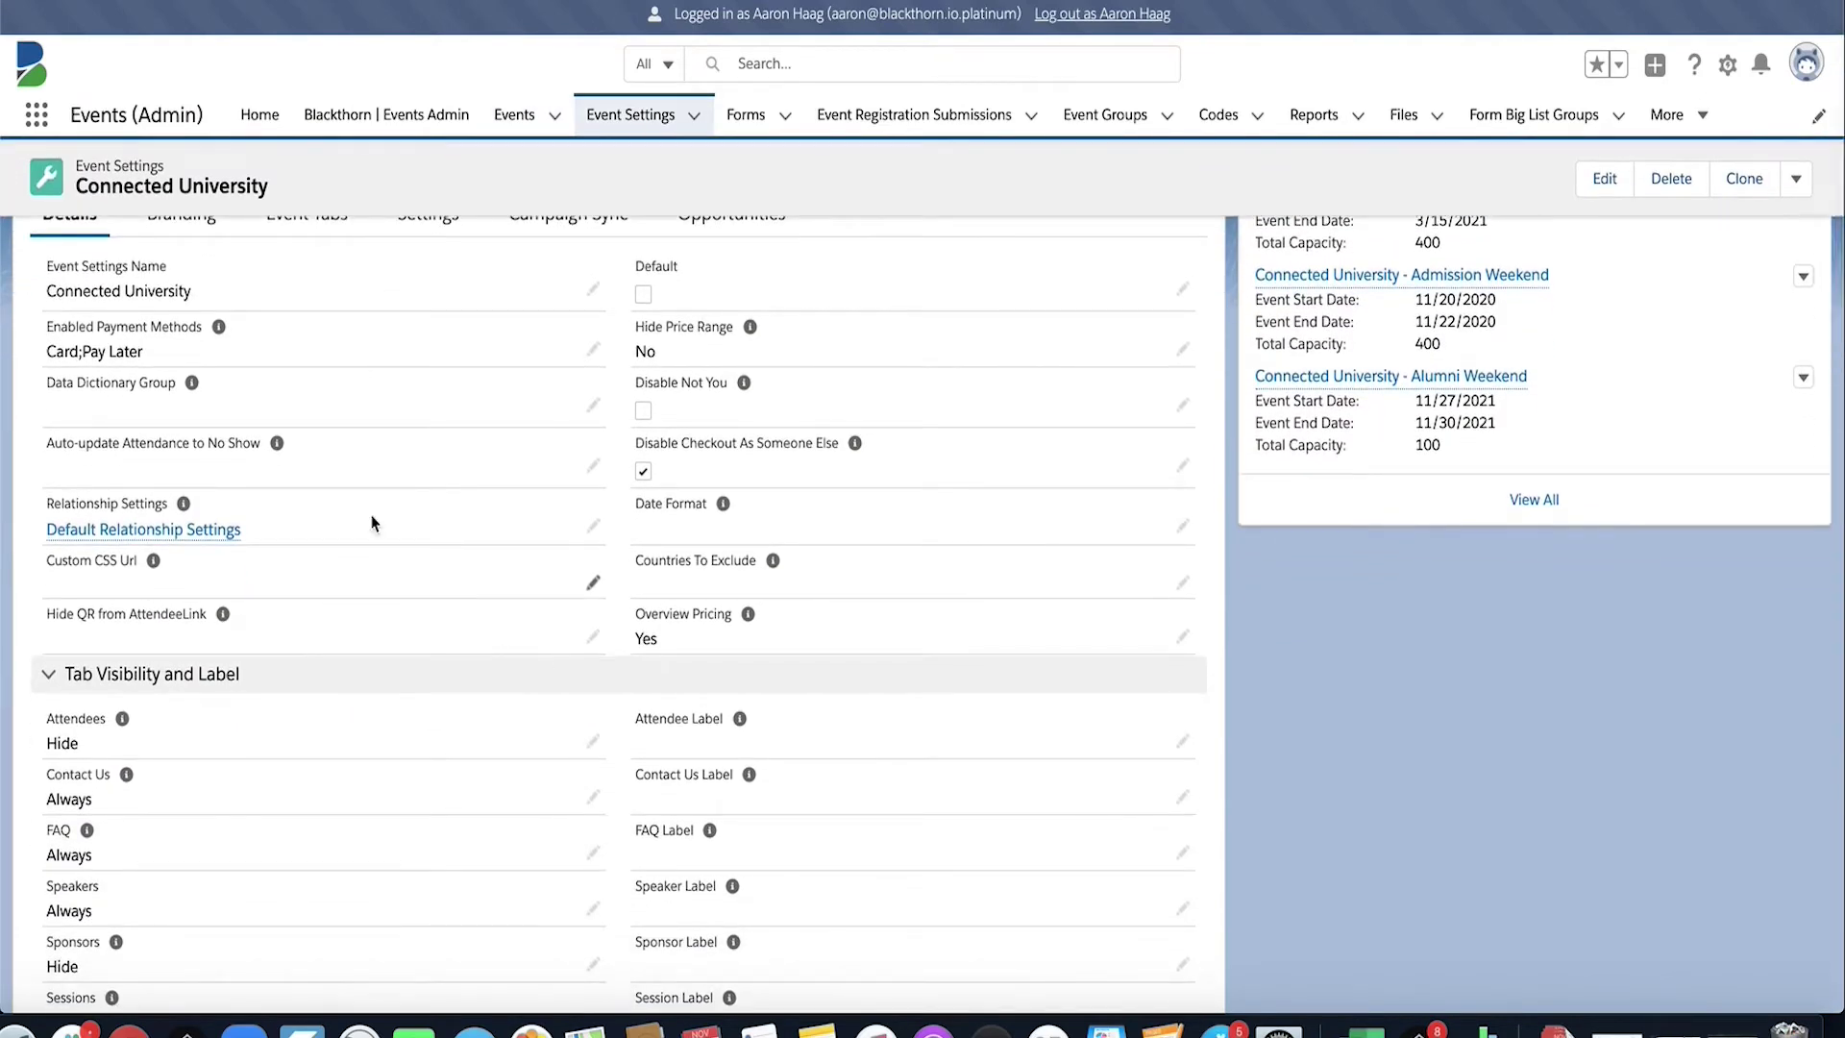
double_click(516, 593)
type("https://trellis-asset.s3-us-west-2.amazonaws.com/Blackthorn_CSS/events.css")
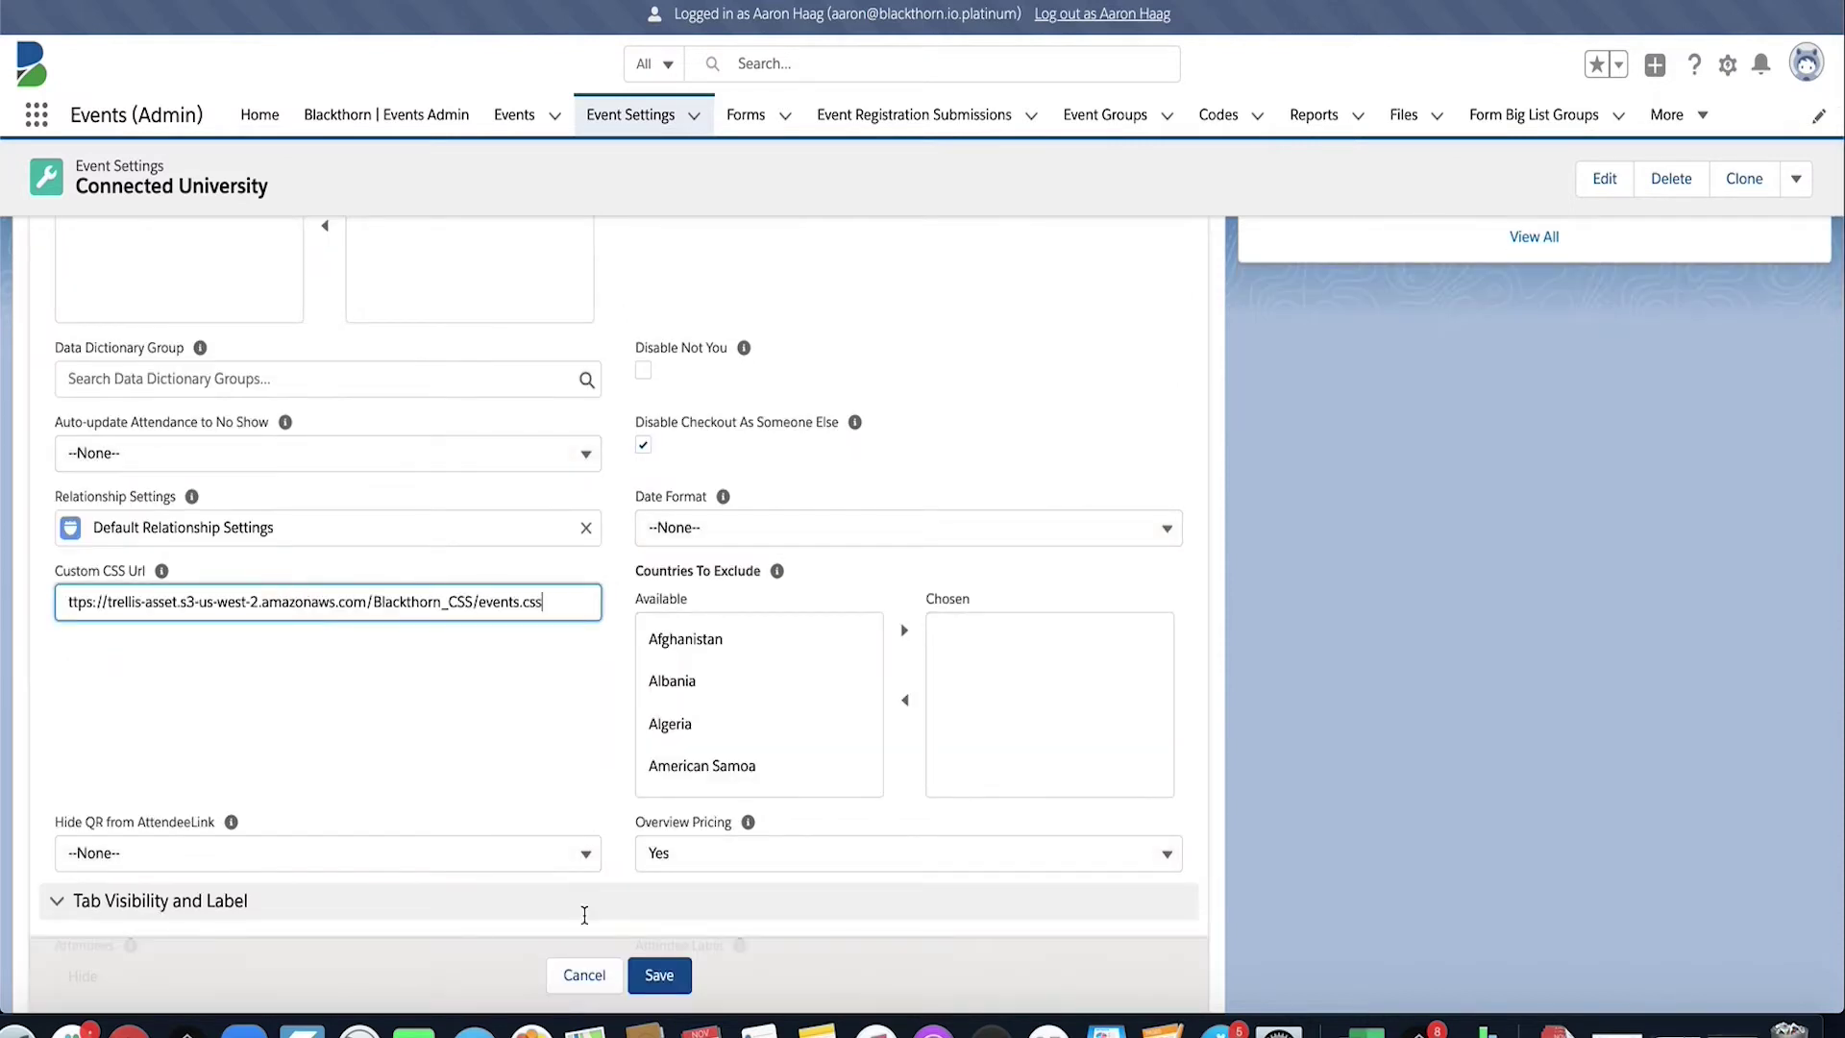
left_click(652, 974)
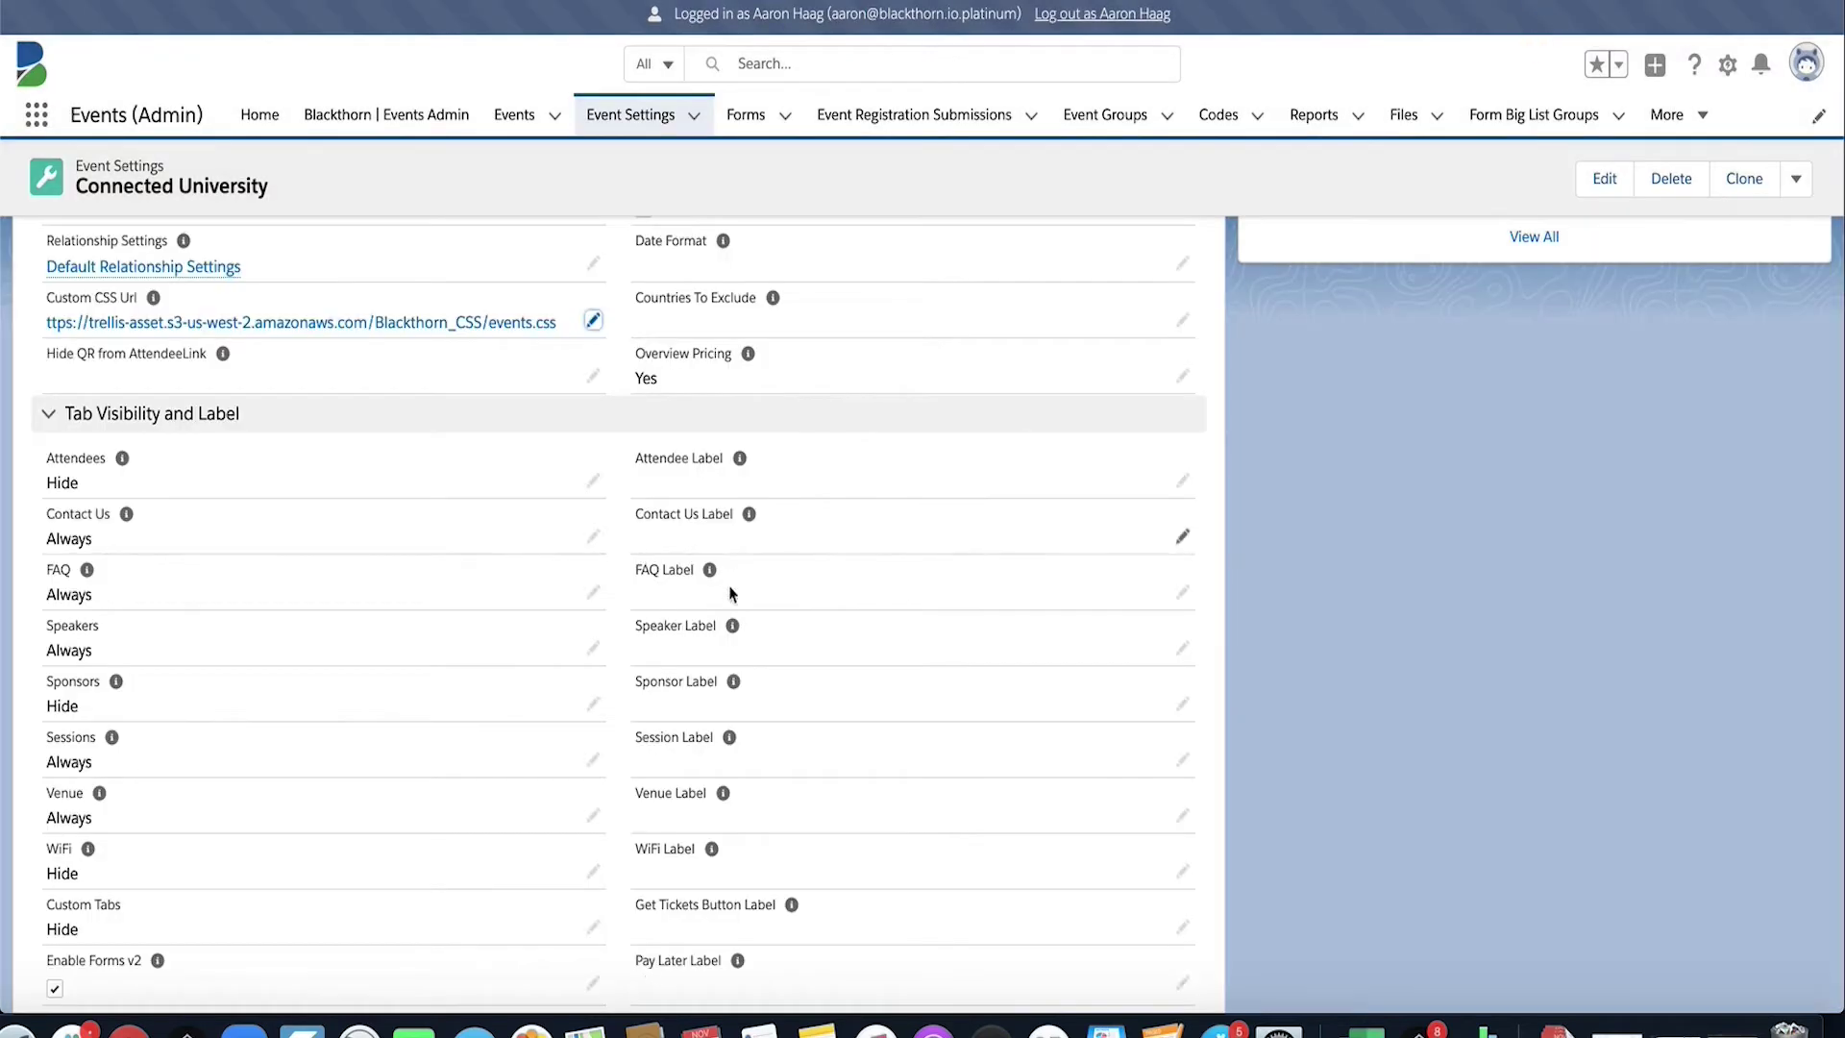
- Correct the Custom CSS Url by adding the missing "h" at its start, and save the event settings
left_click(593, 320)
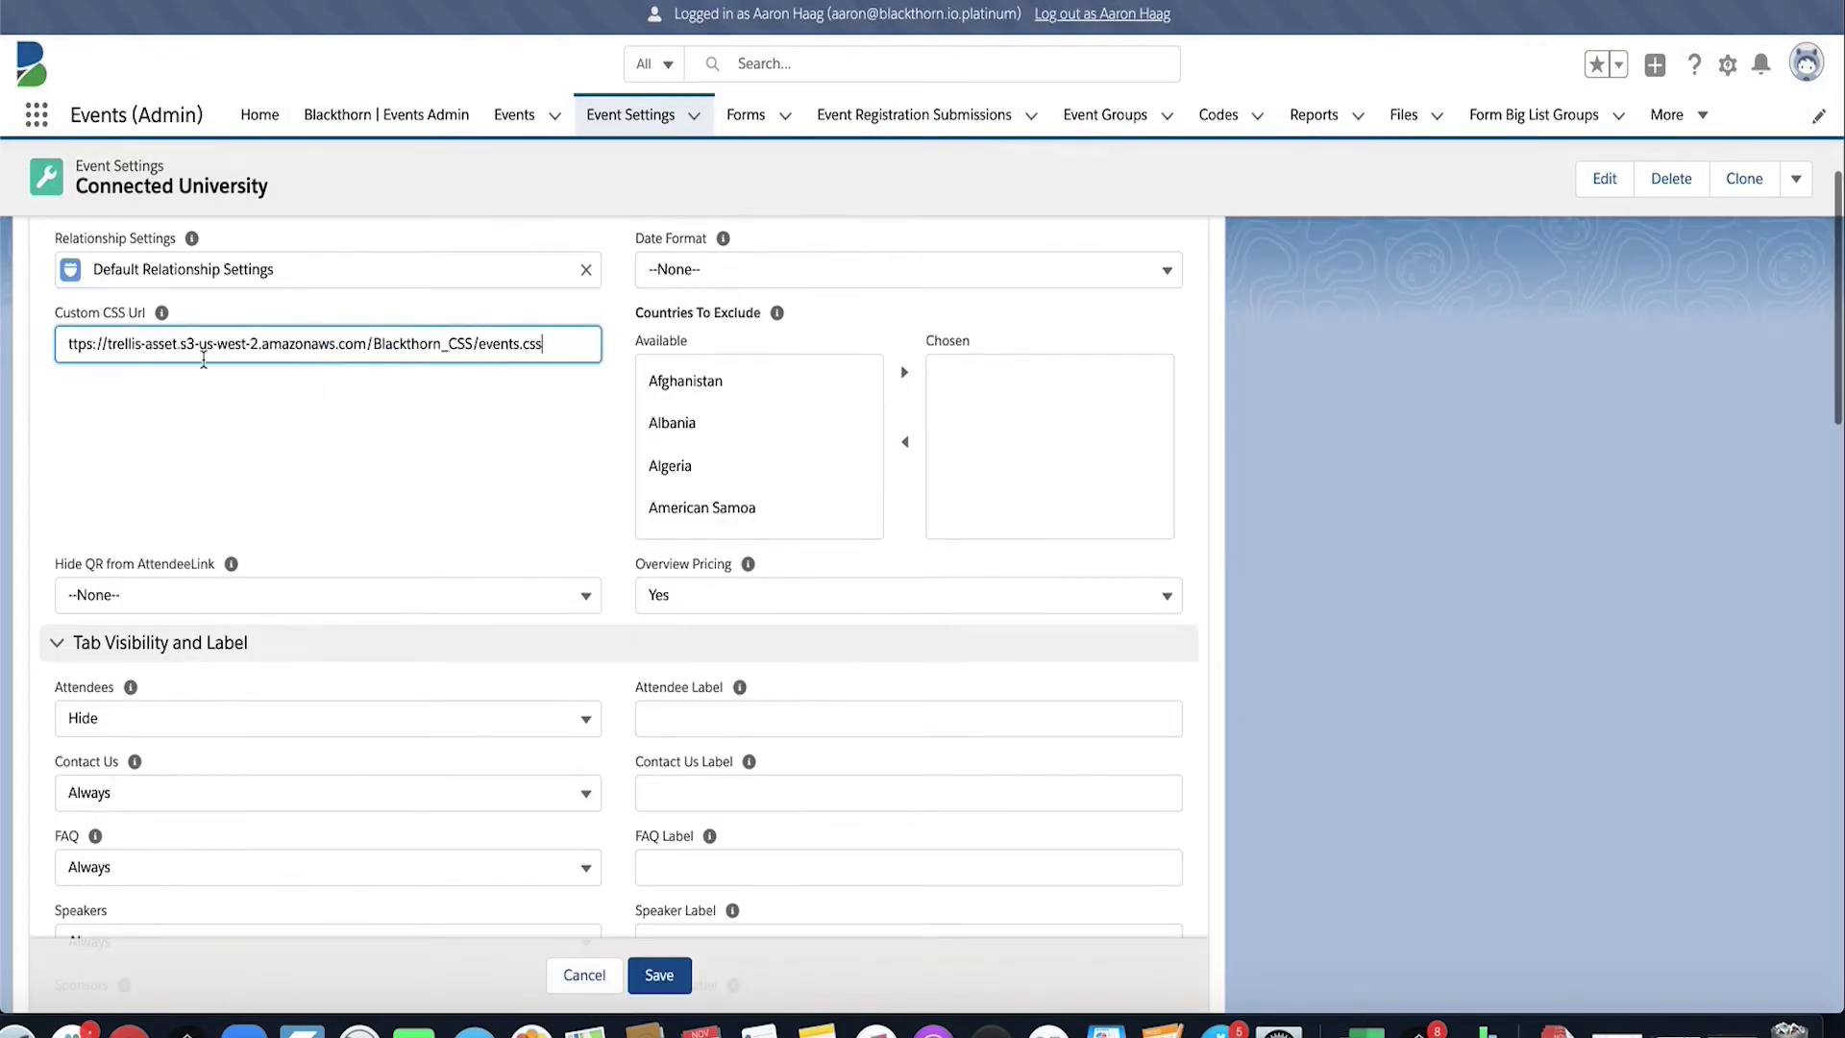
left_click(67, 346)
type("h")
left_click(663, 970)
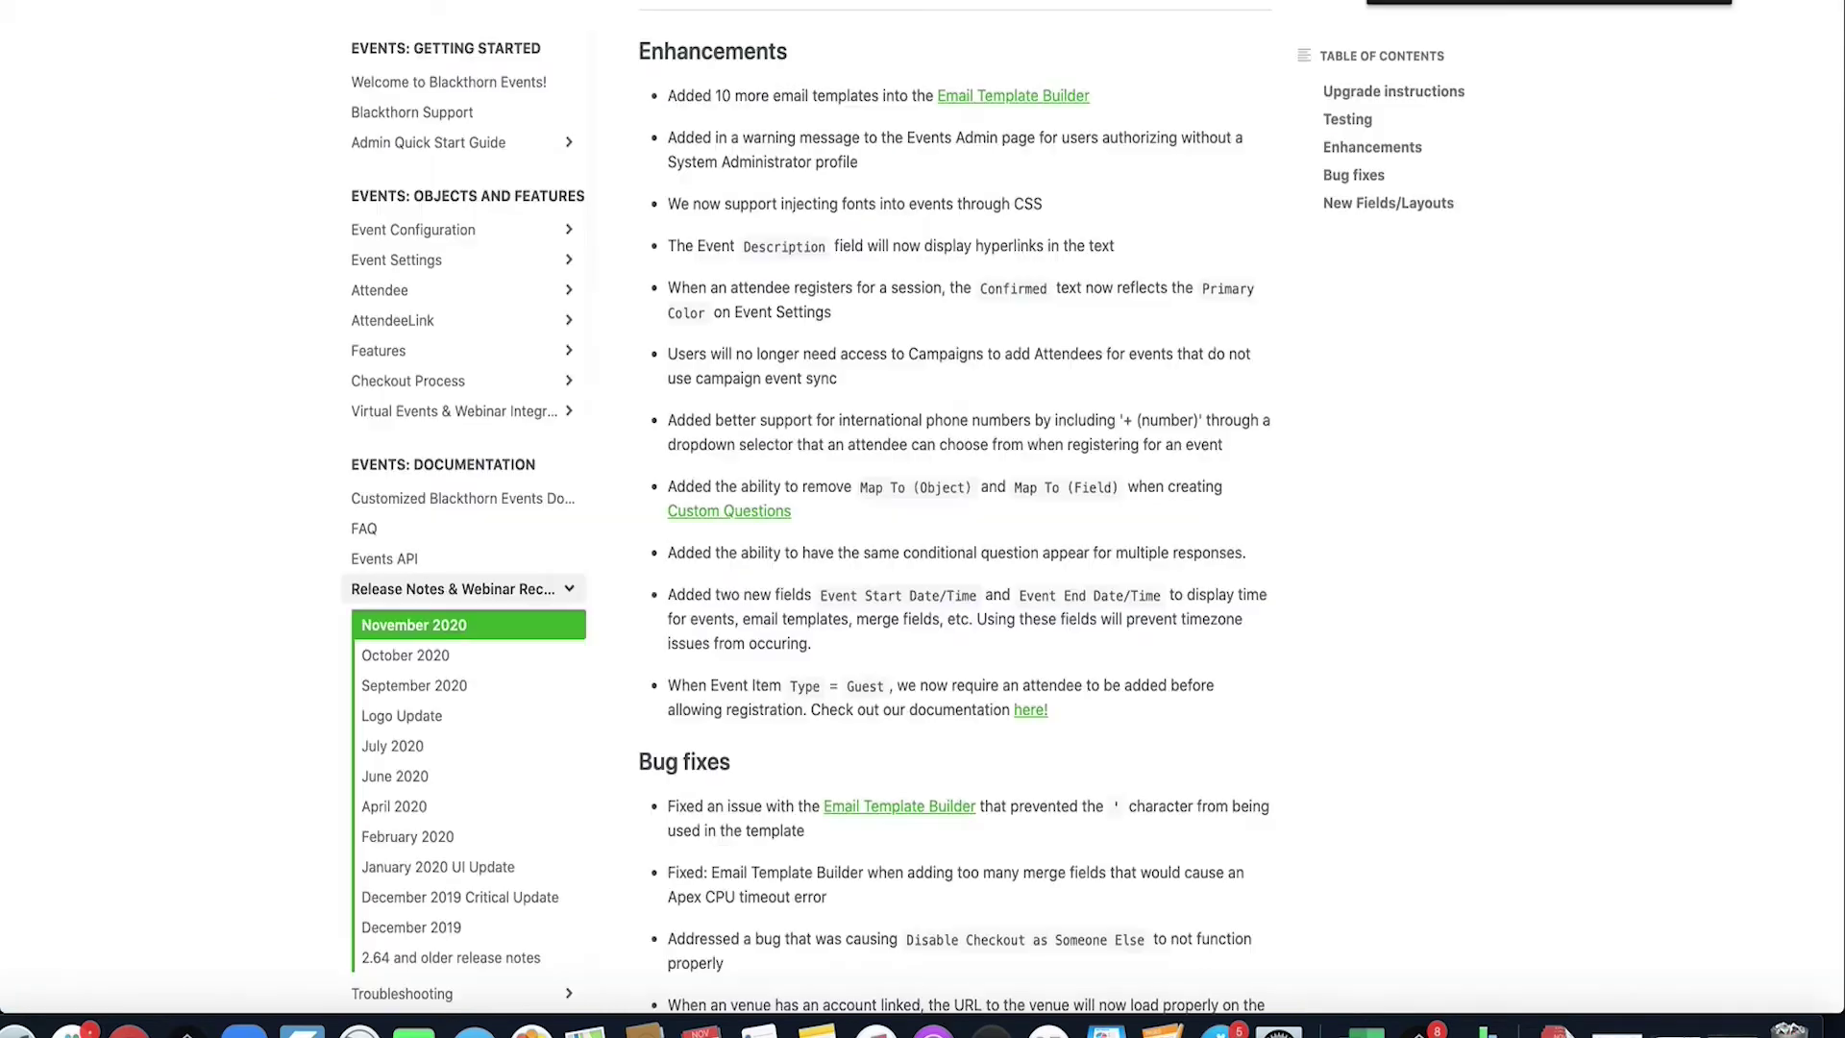
- Check the release notes' Enhancements, reopen the Dunder Mifflin Golf Tournament Fundraiser event, and examine the hyperlink in its Description
scroll(921, 377, "down", 2)
scroll(921, 377, "down", 1)
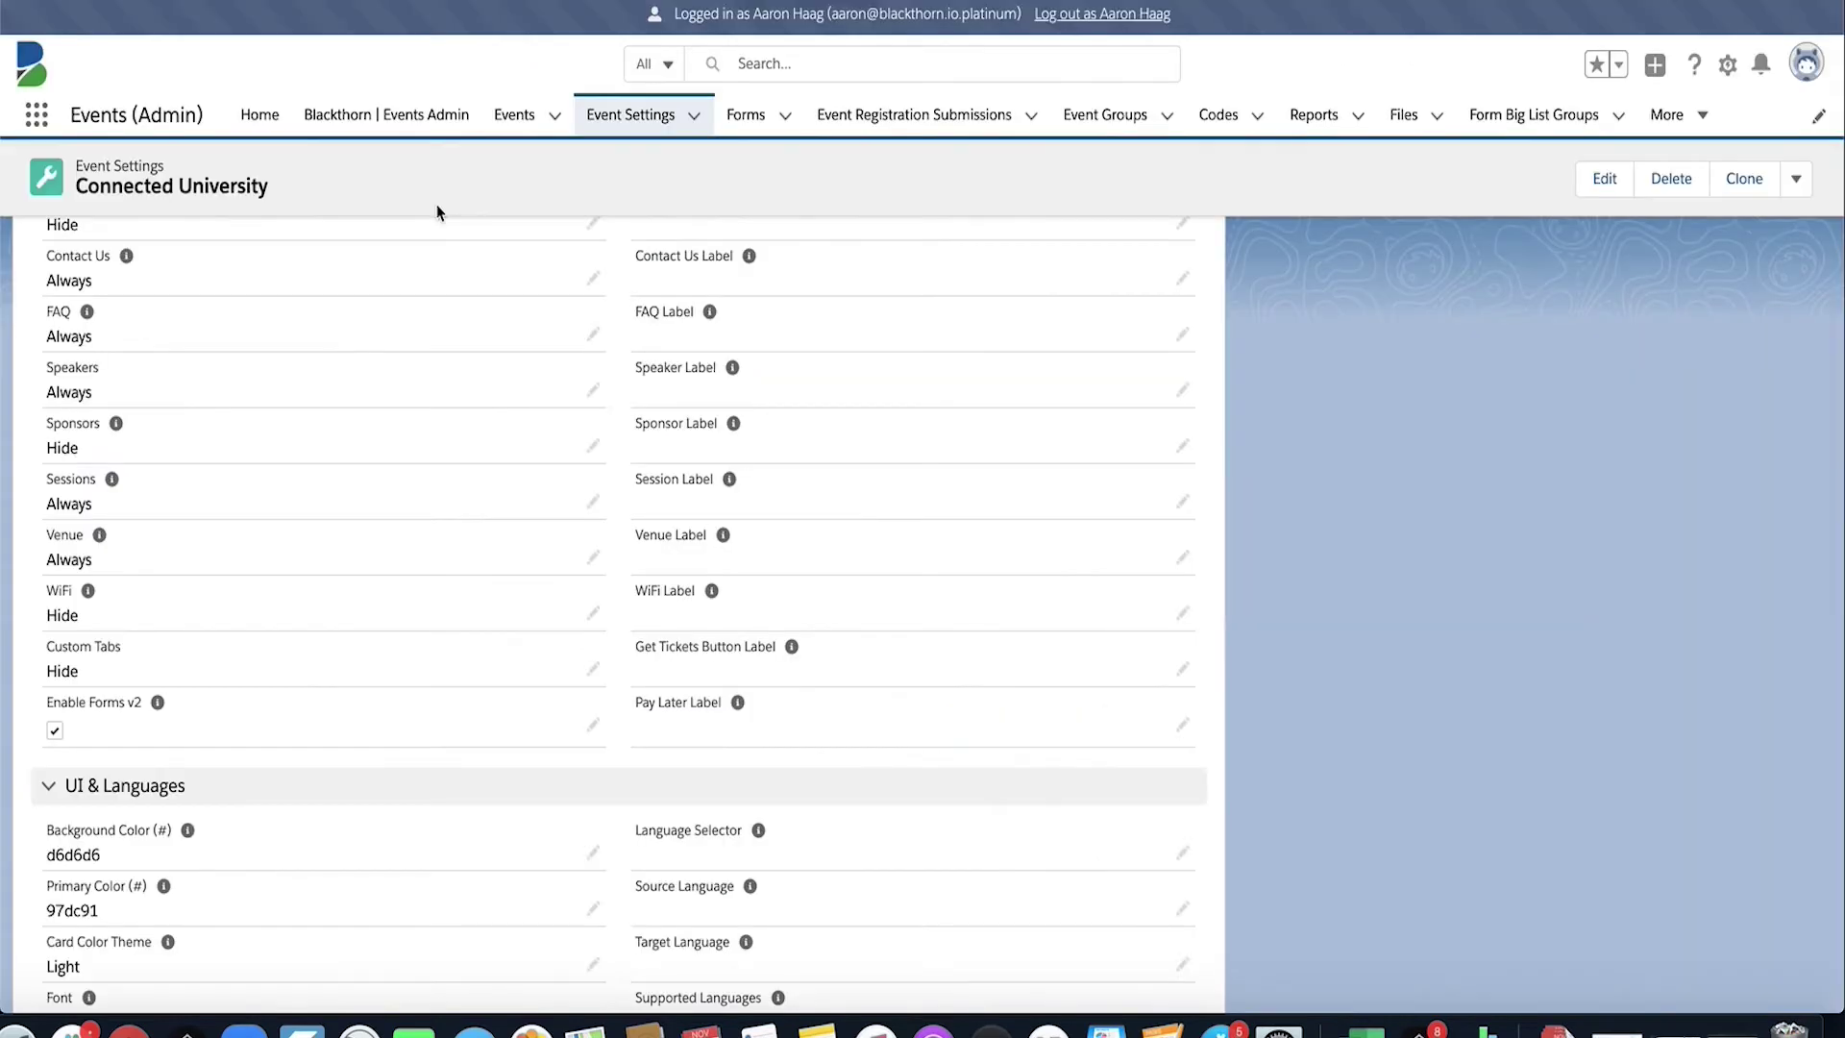
left_click(508, 117)
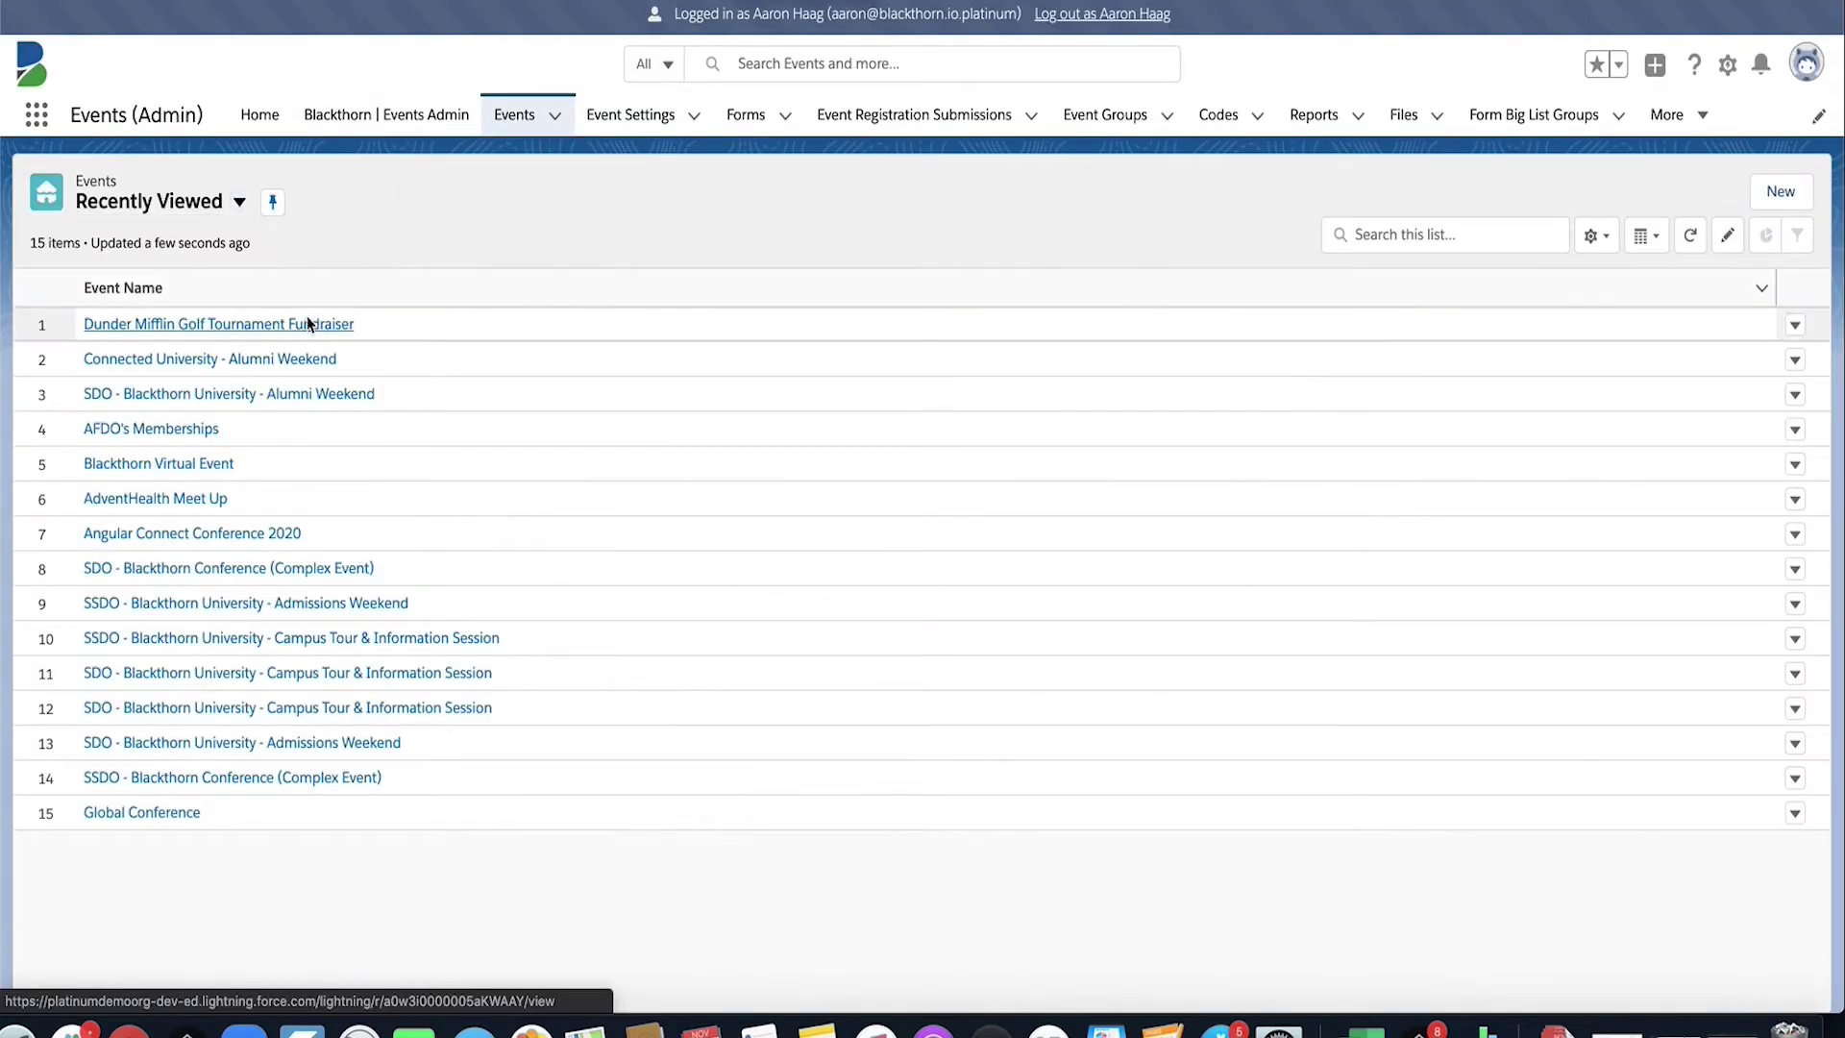
left_click(308, 325)
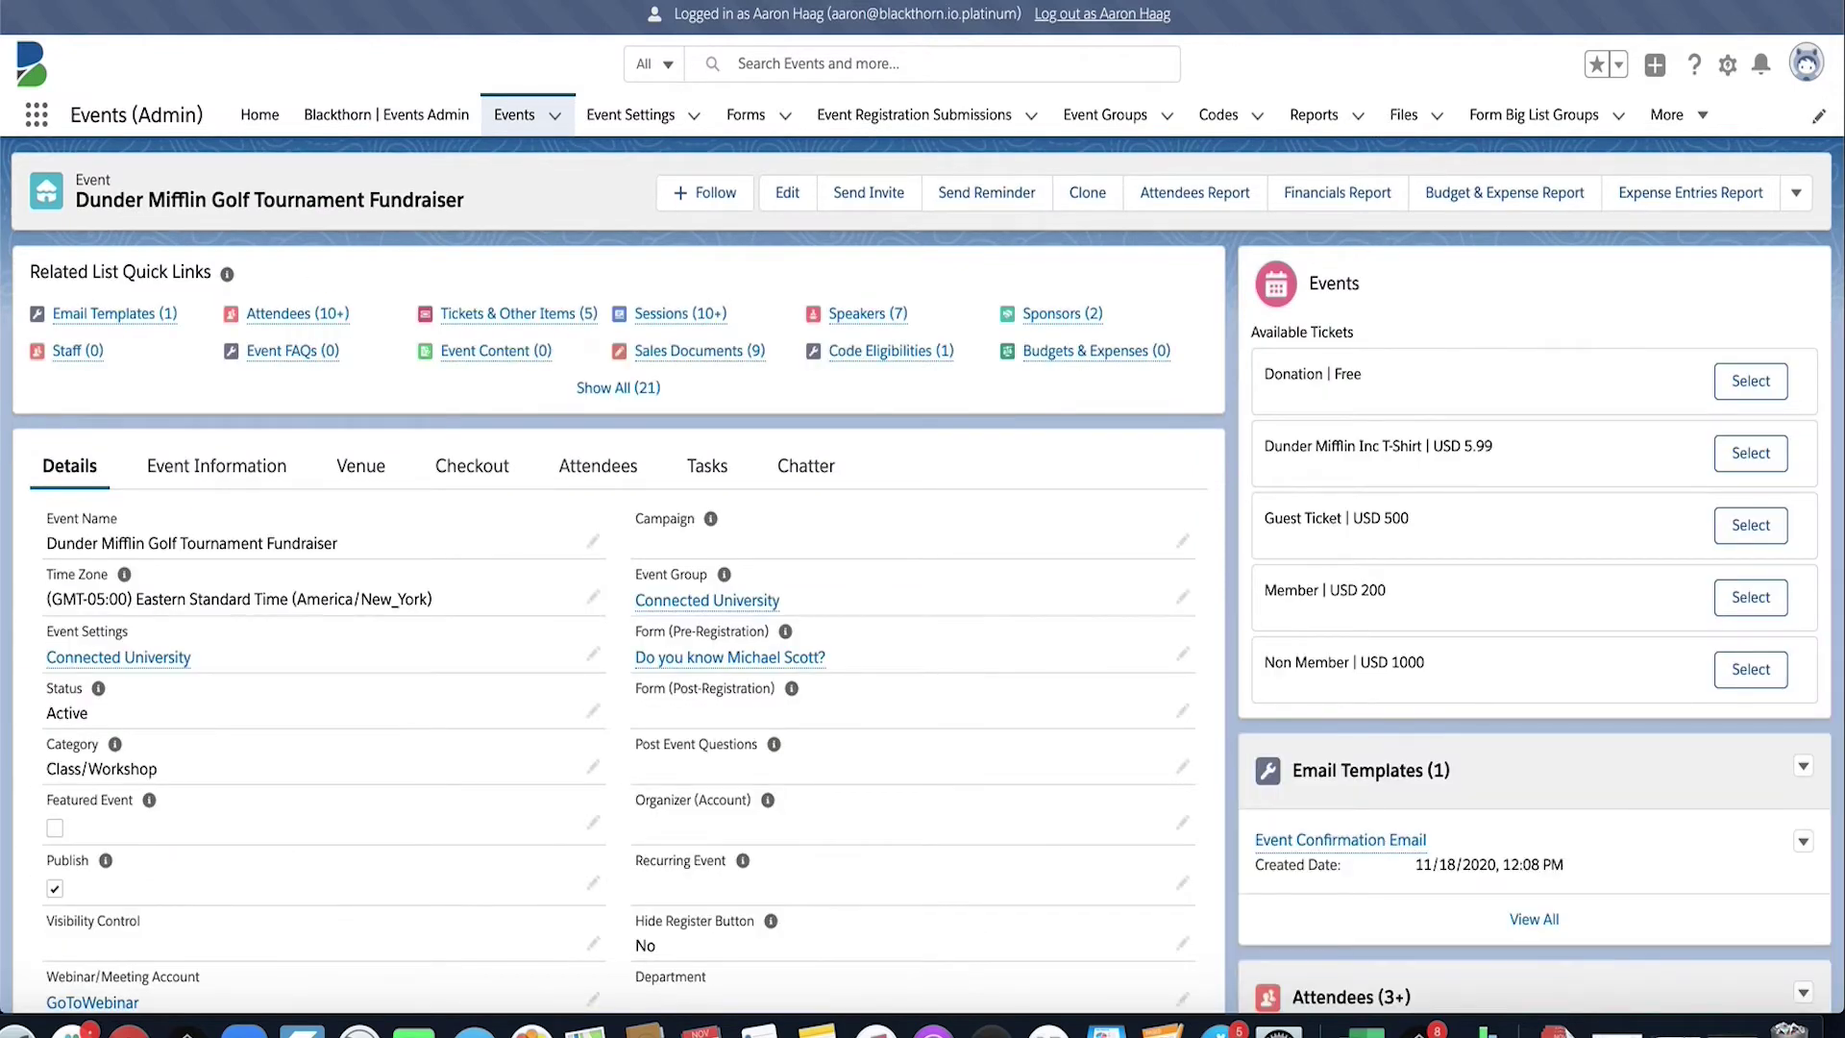
scroll(244, 573, "down", 5)
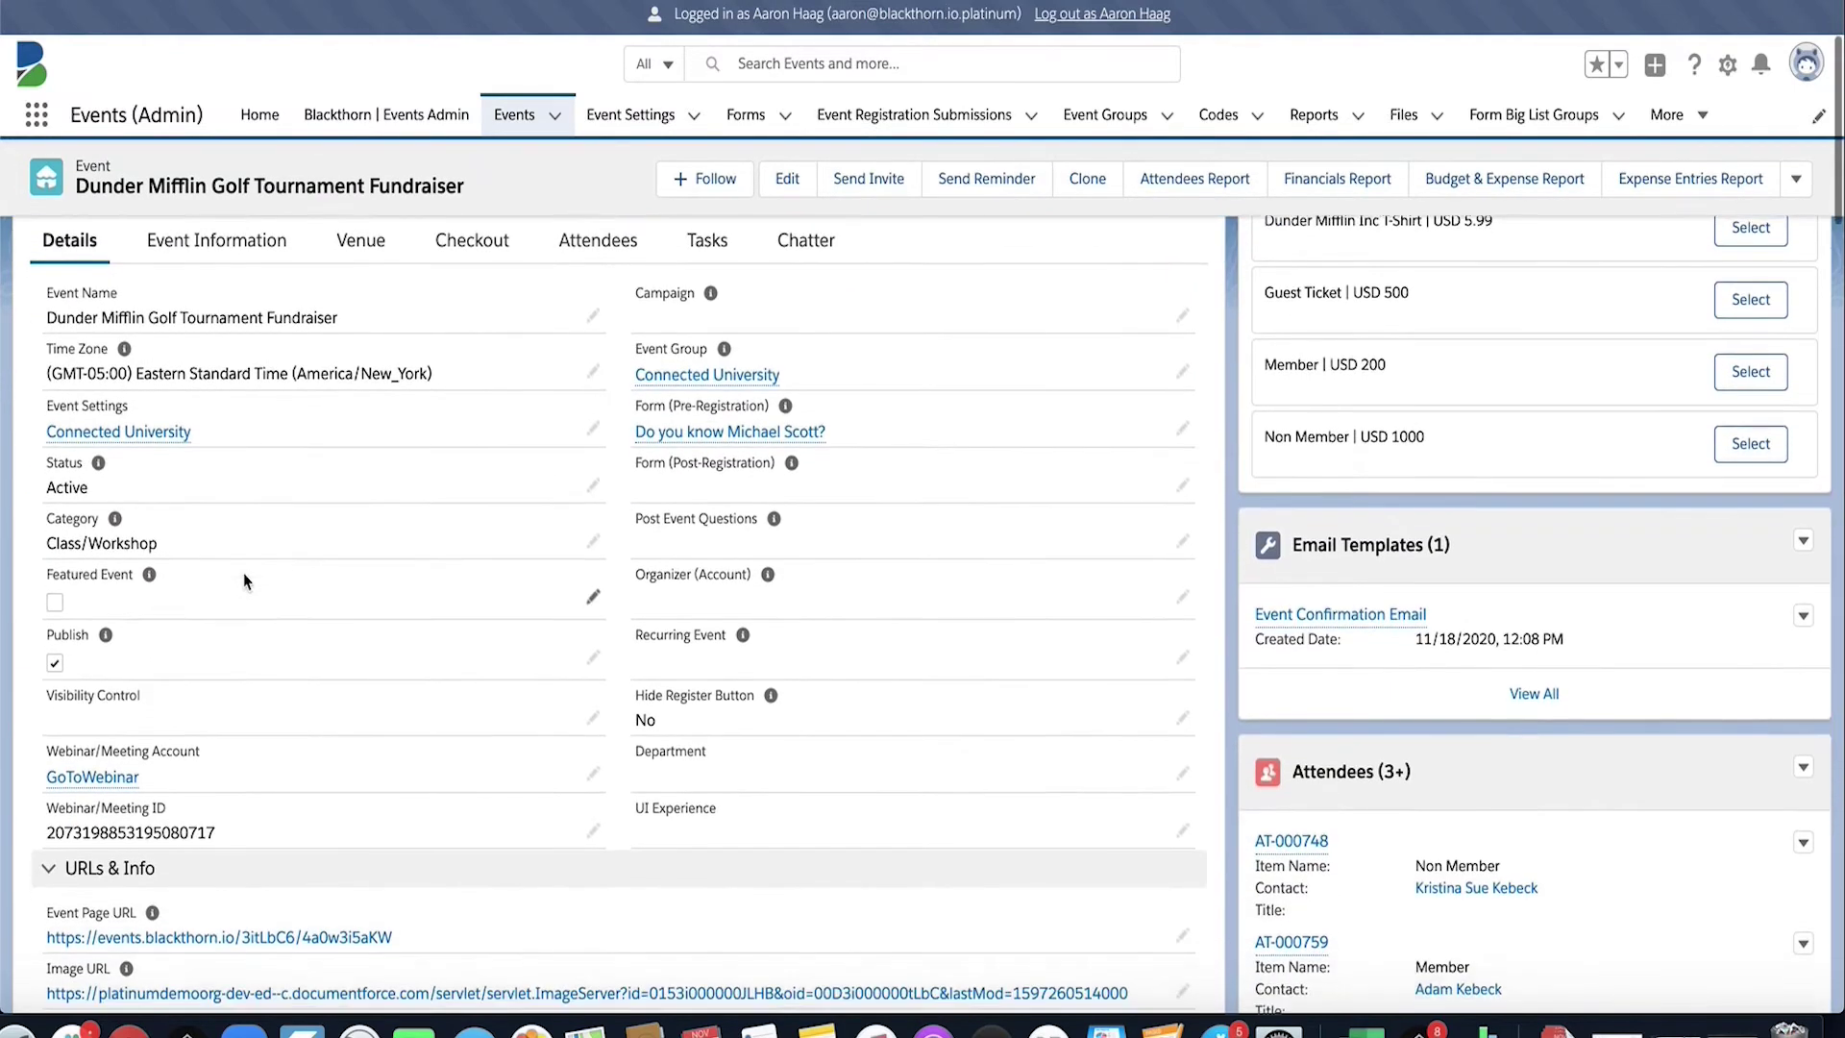
scroll(244, 573, "down", 3)
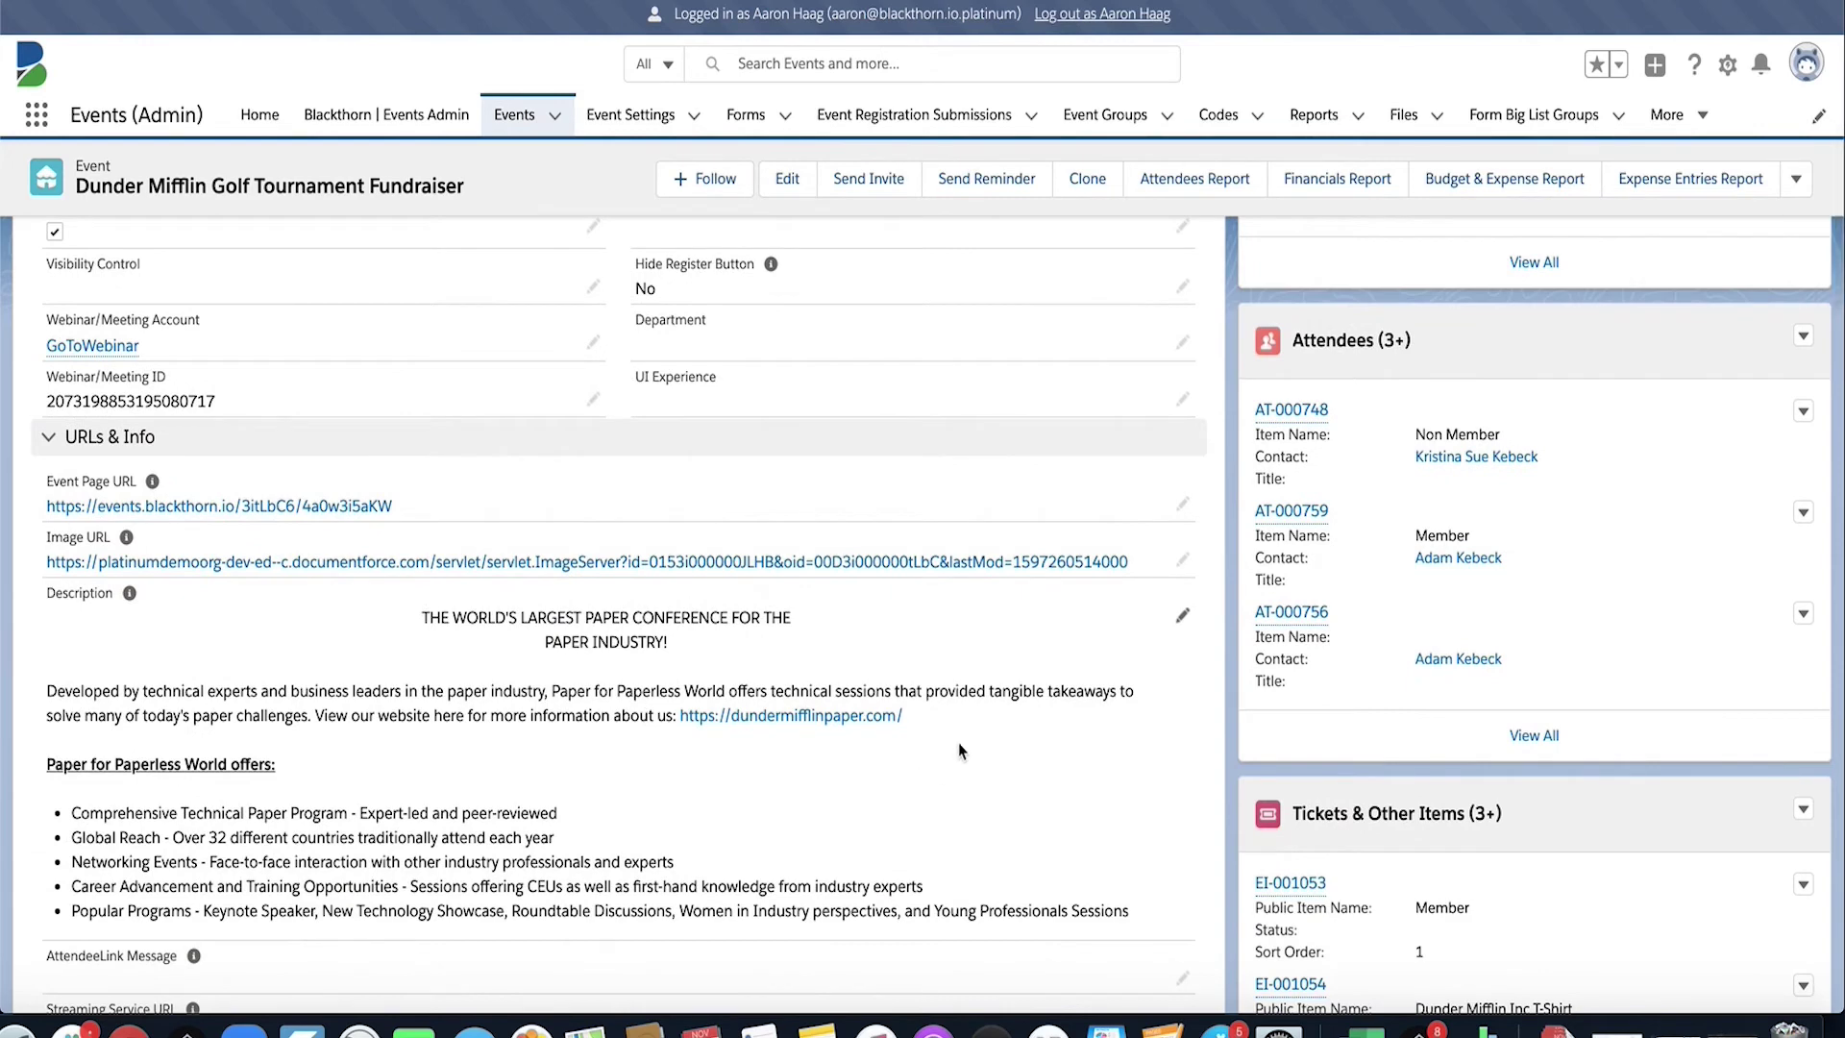
left_click(1182, 615)
left_click(806, 795)
left_click_drag(805, 796, 588, 796)
key("ctrl+c")
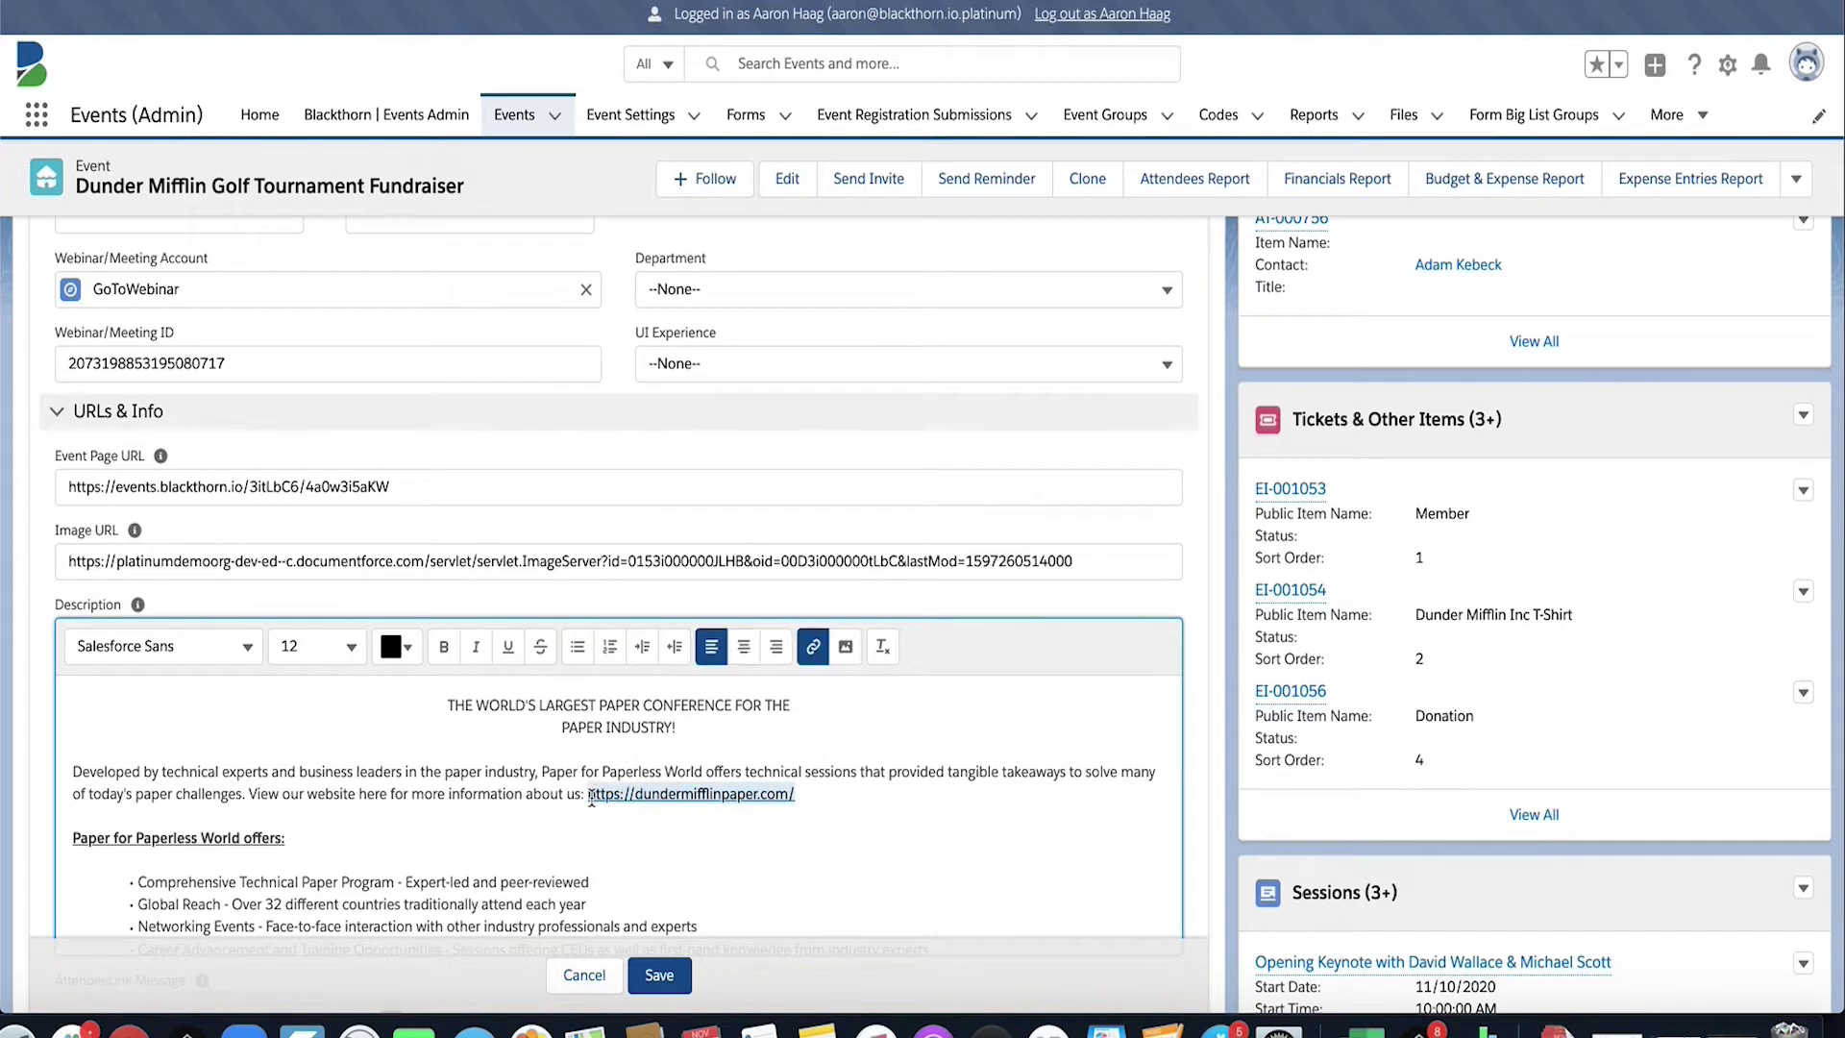
key("BackSpace")
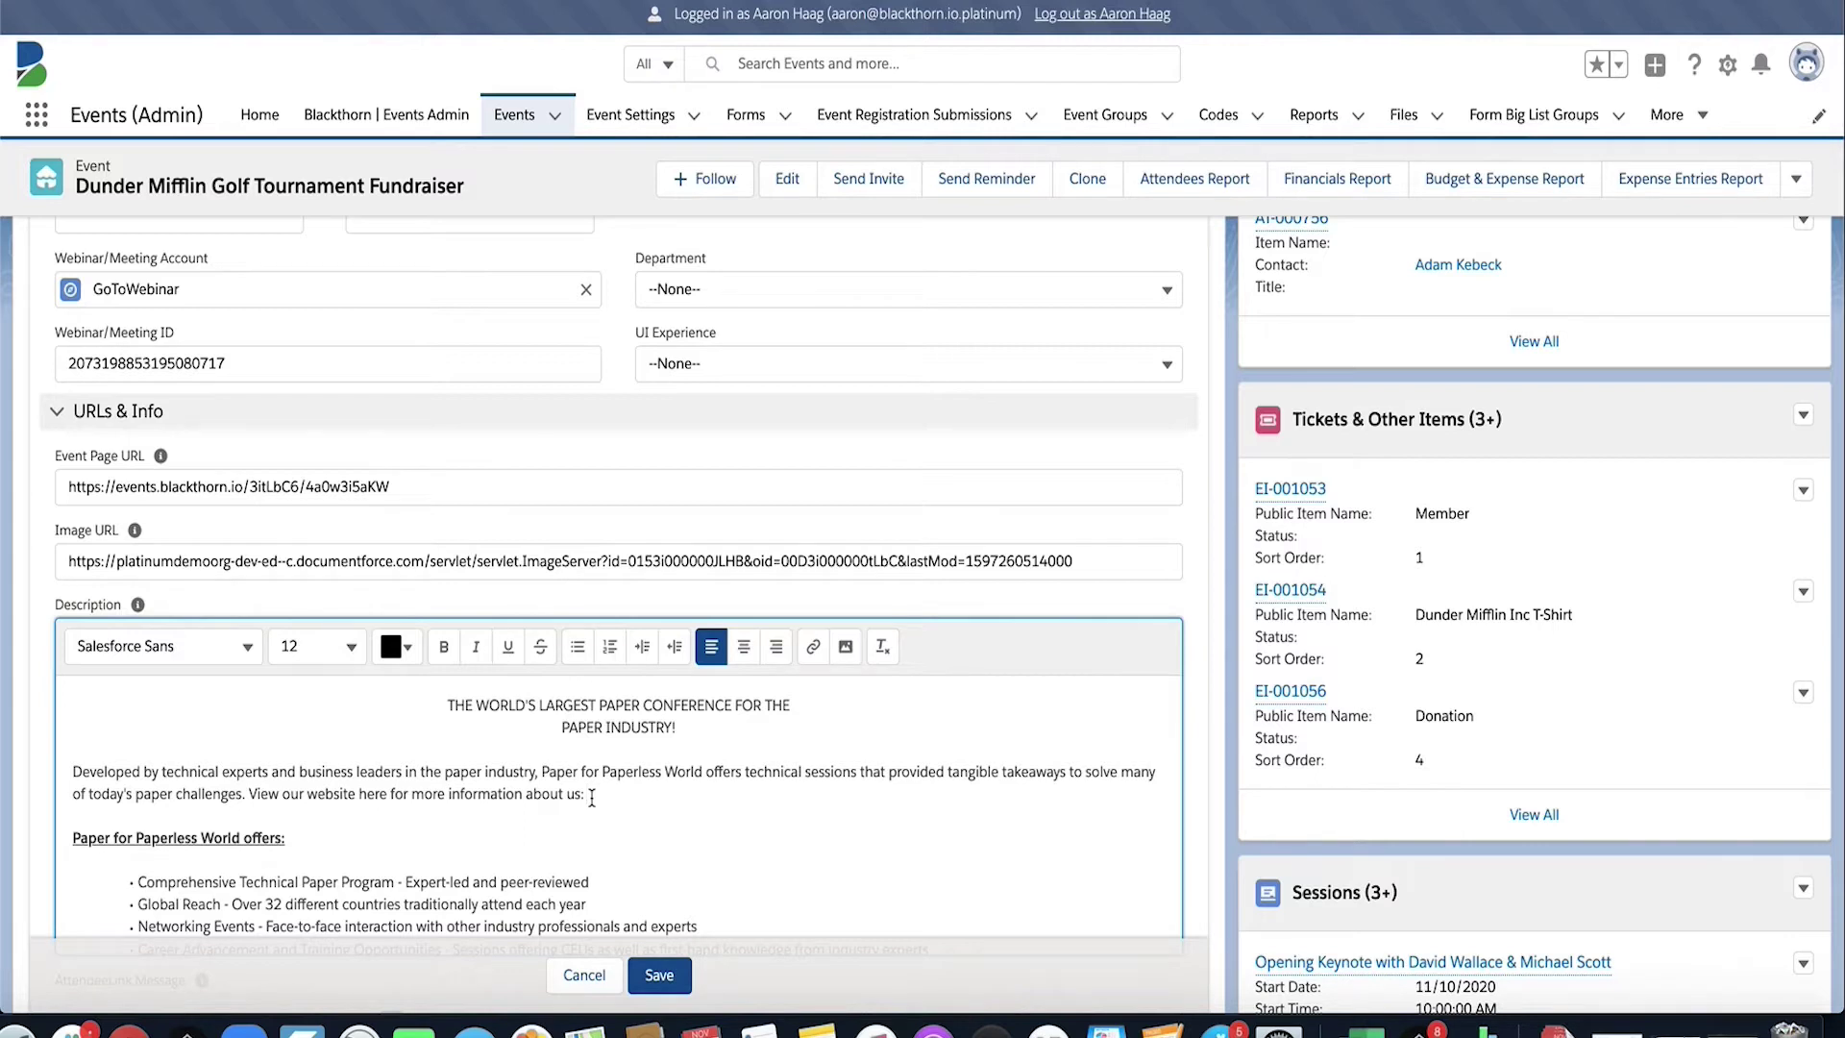
key("ctrl+v")
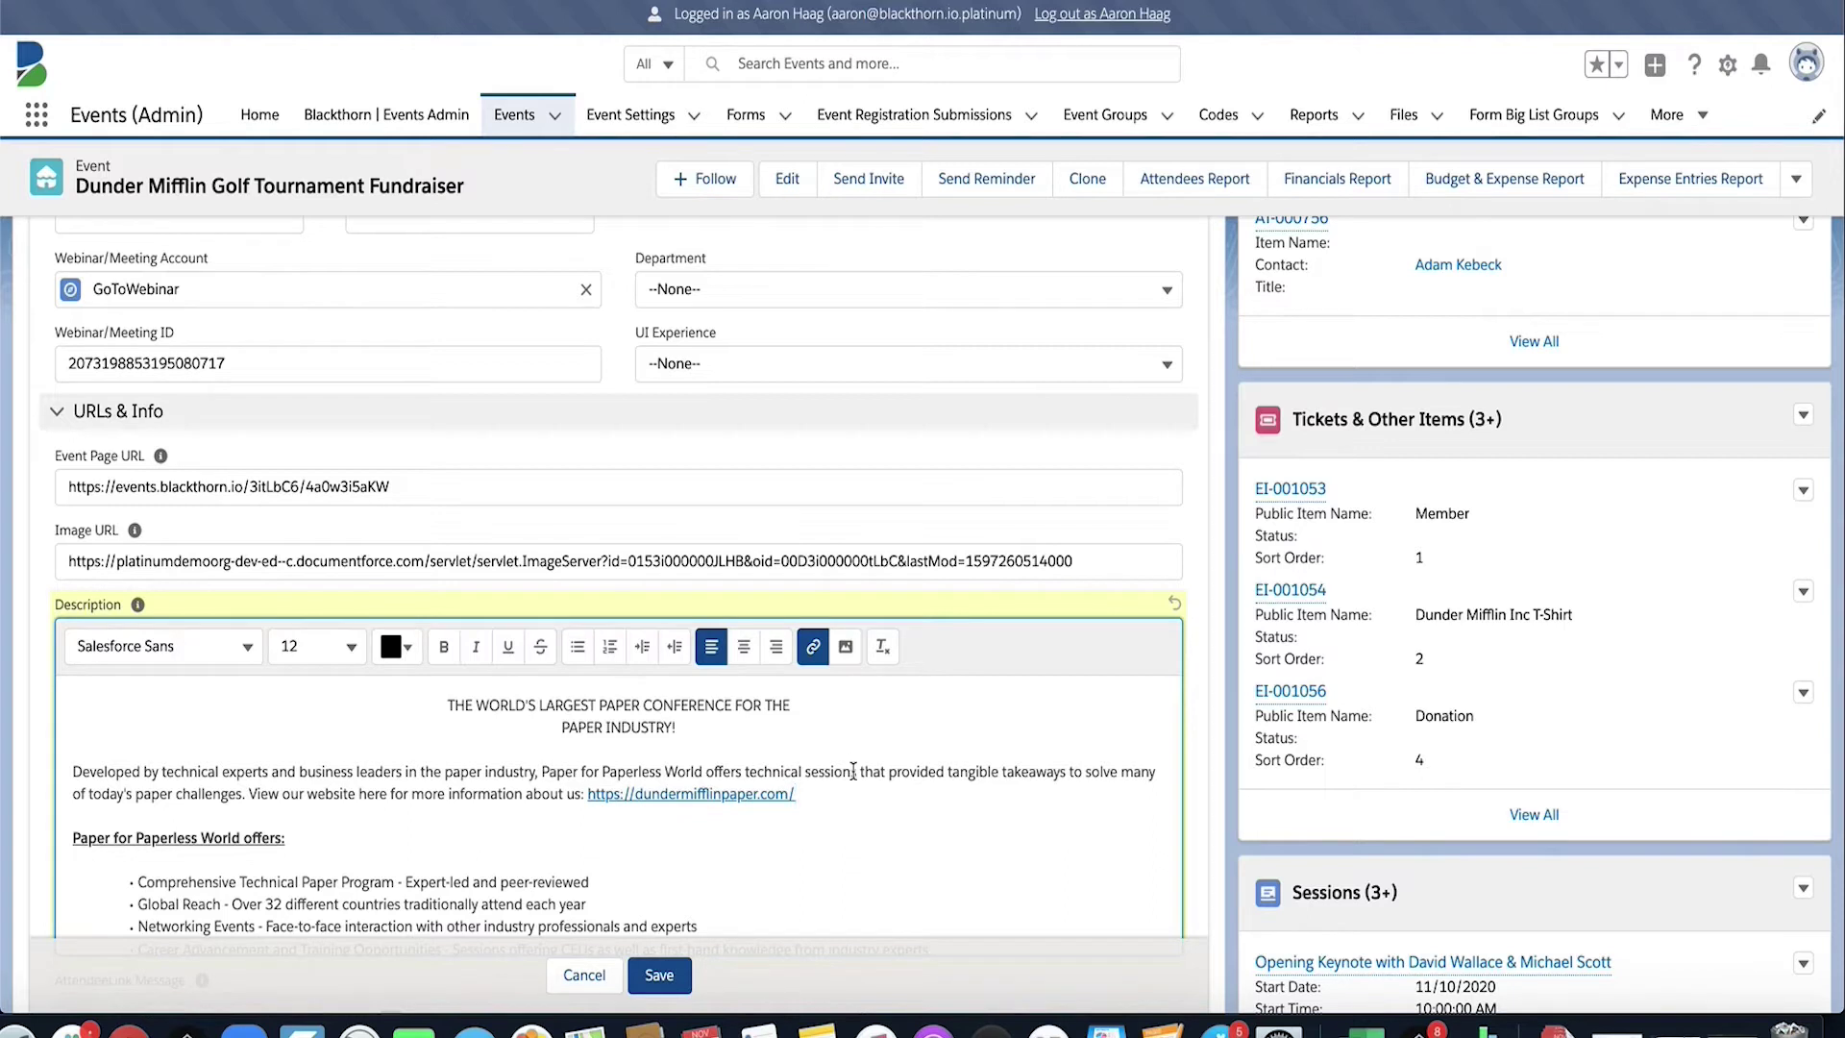
- Bring up the Description's Link URL prompt, dismiss it without adding a URL, and save the event
left_click(813, 646)
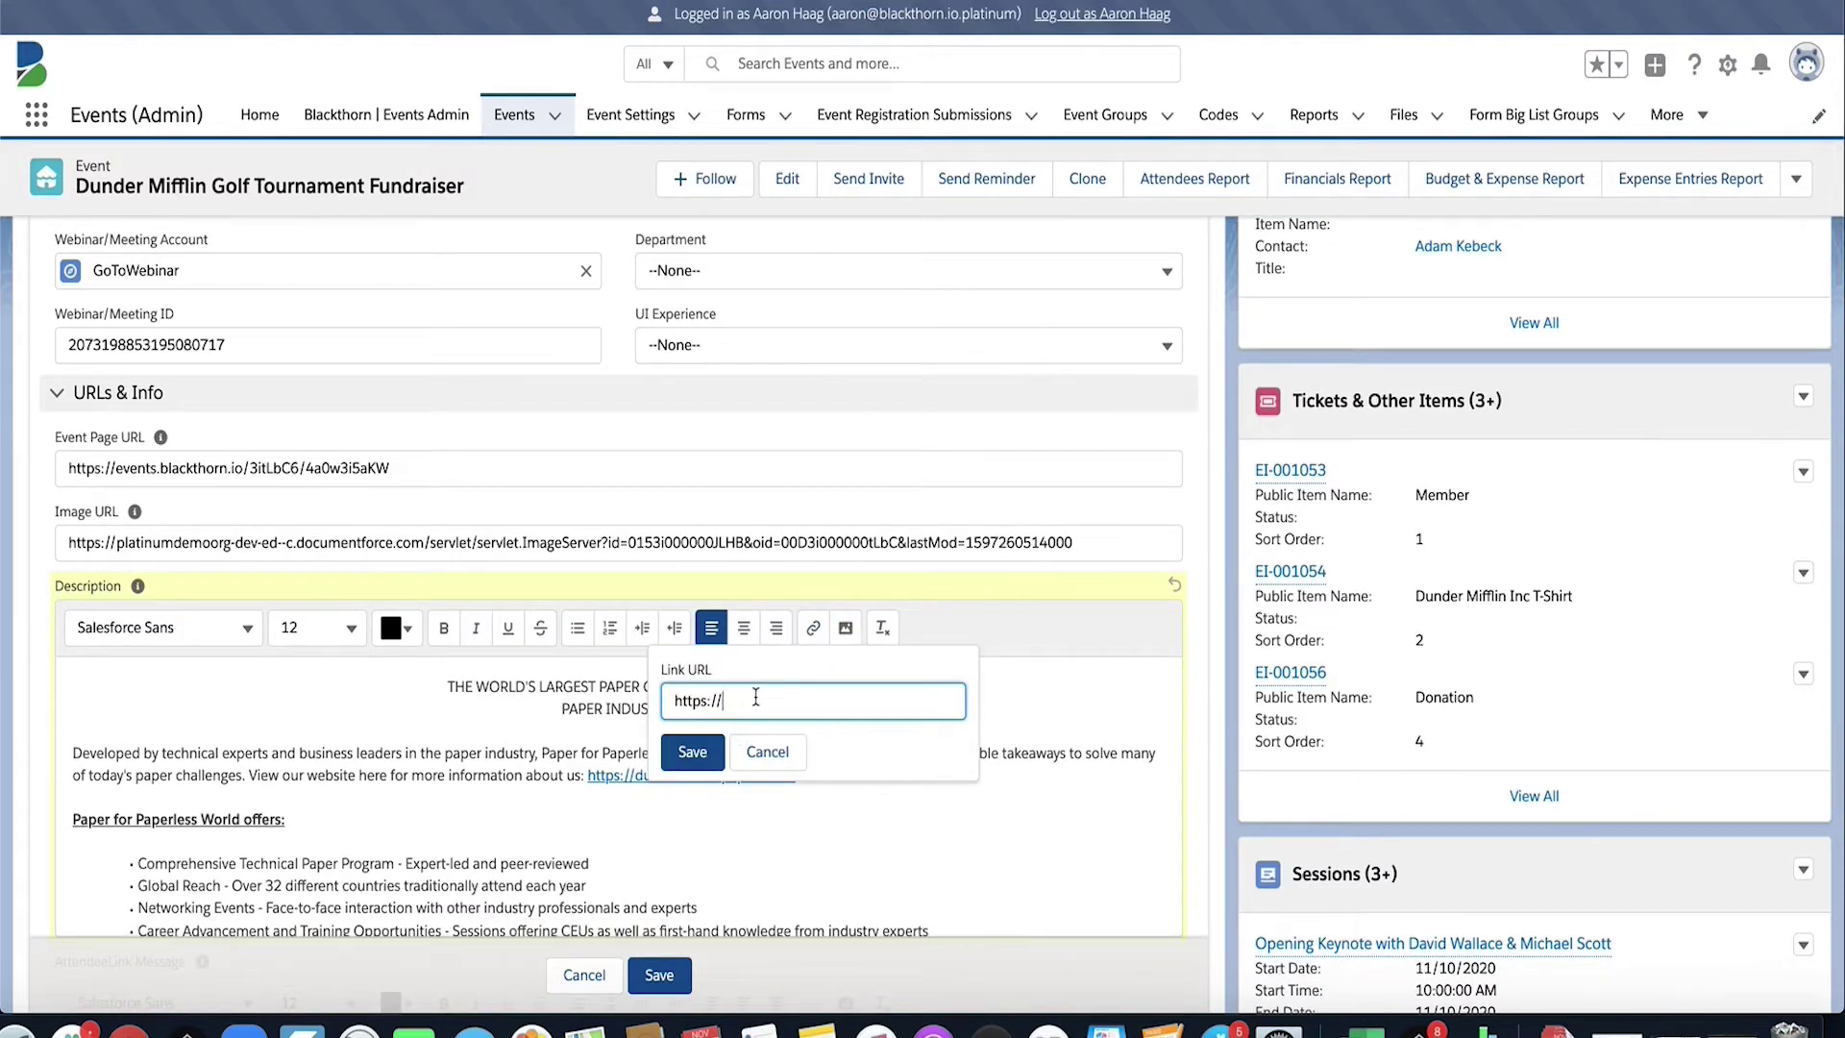
left_click(767, 751)
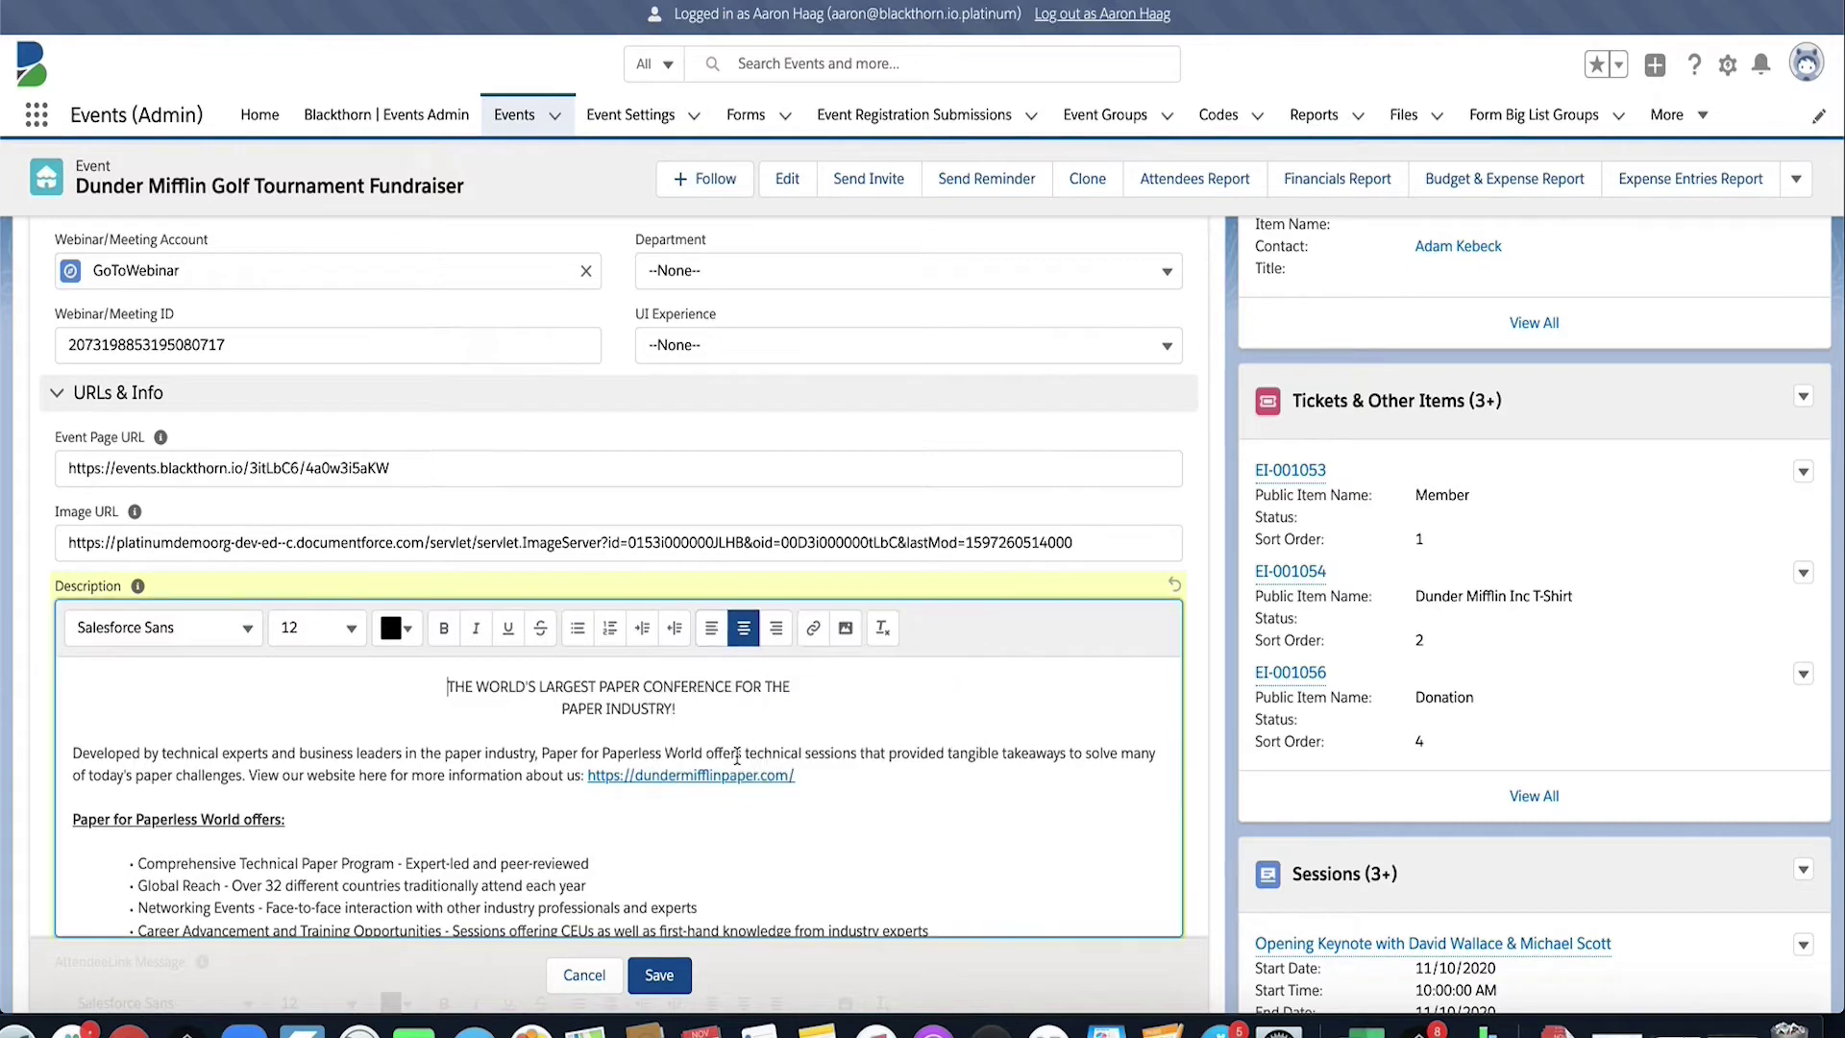
left_click(665, 977)
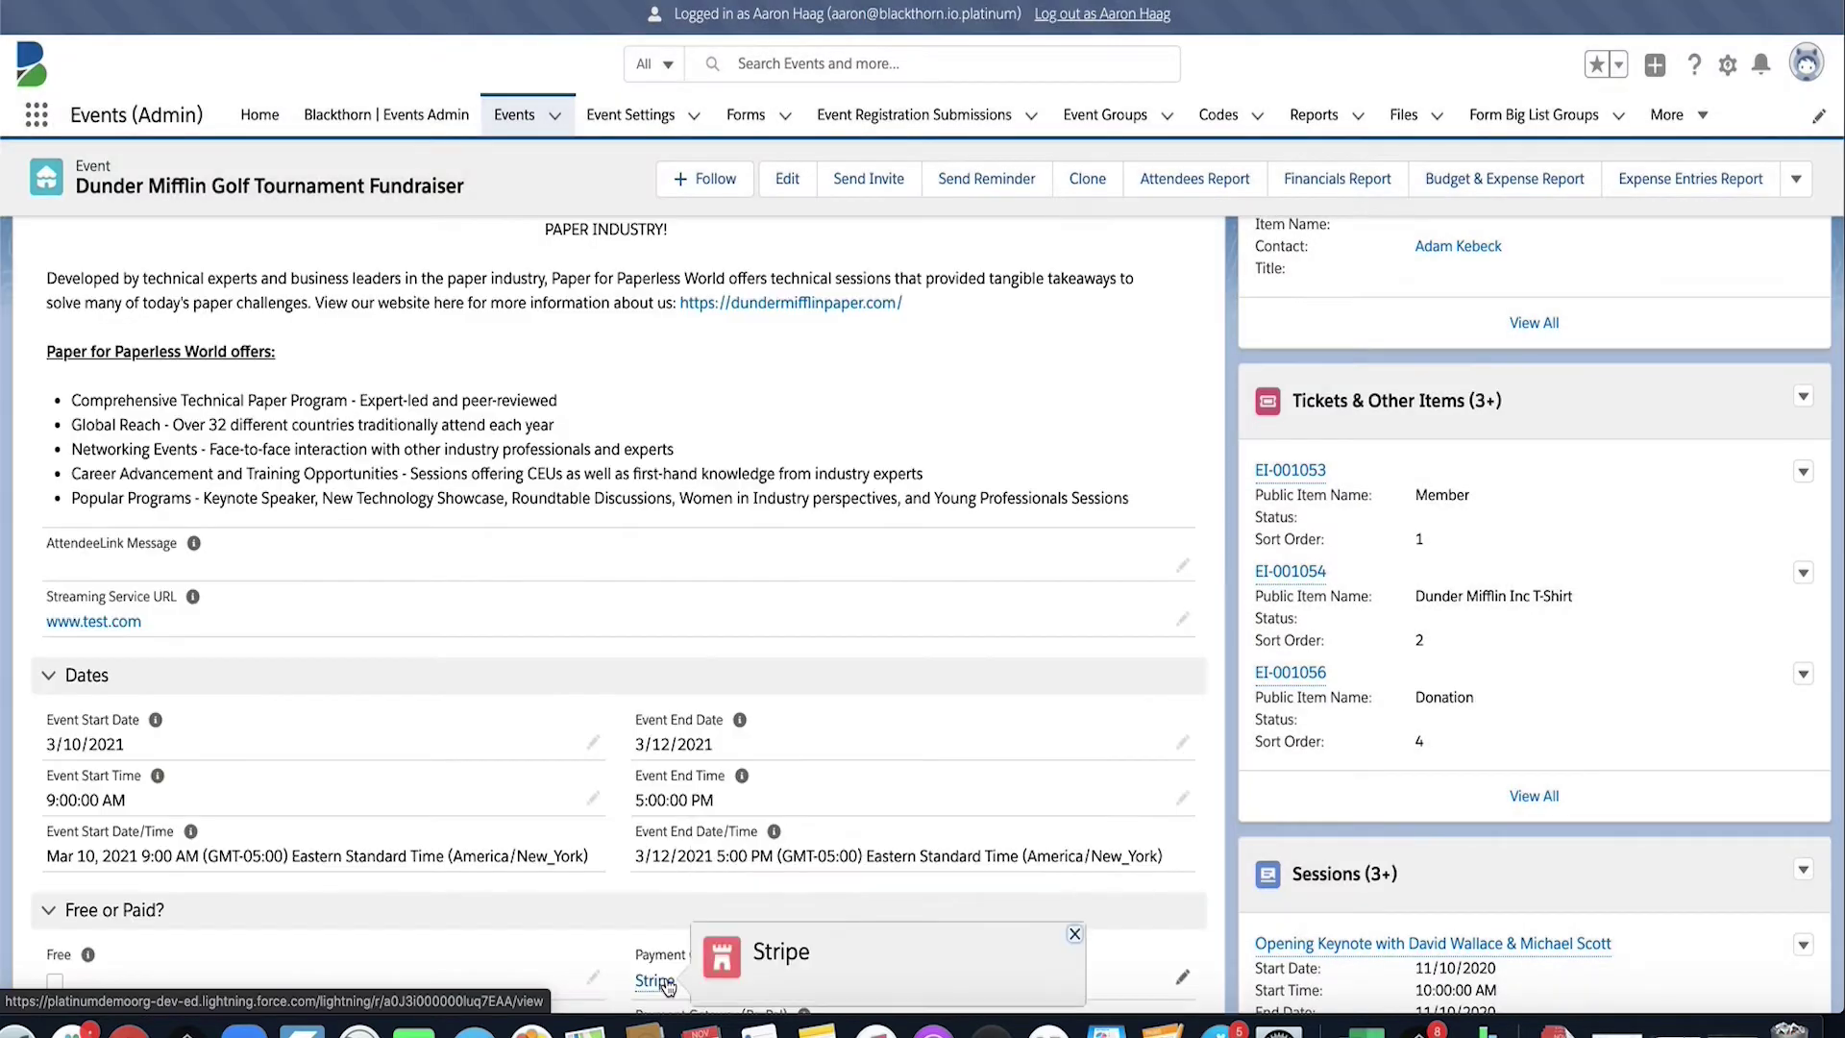
- View the event's public page through the Event Page URL, follow the description's Dunder Mifflin hyperlink, and close the linked site
scroll(672, 961, "down", 6)
scroll(728, 584, "up", 4)
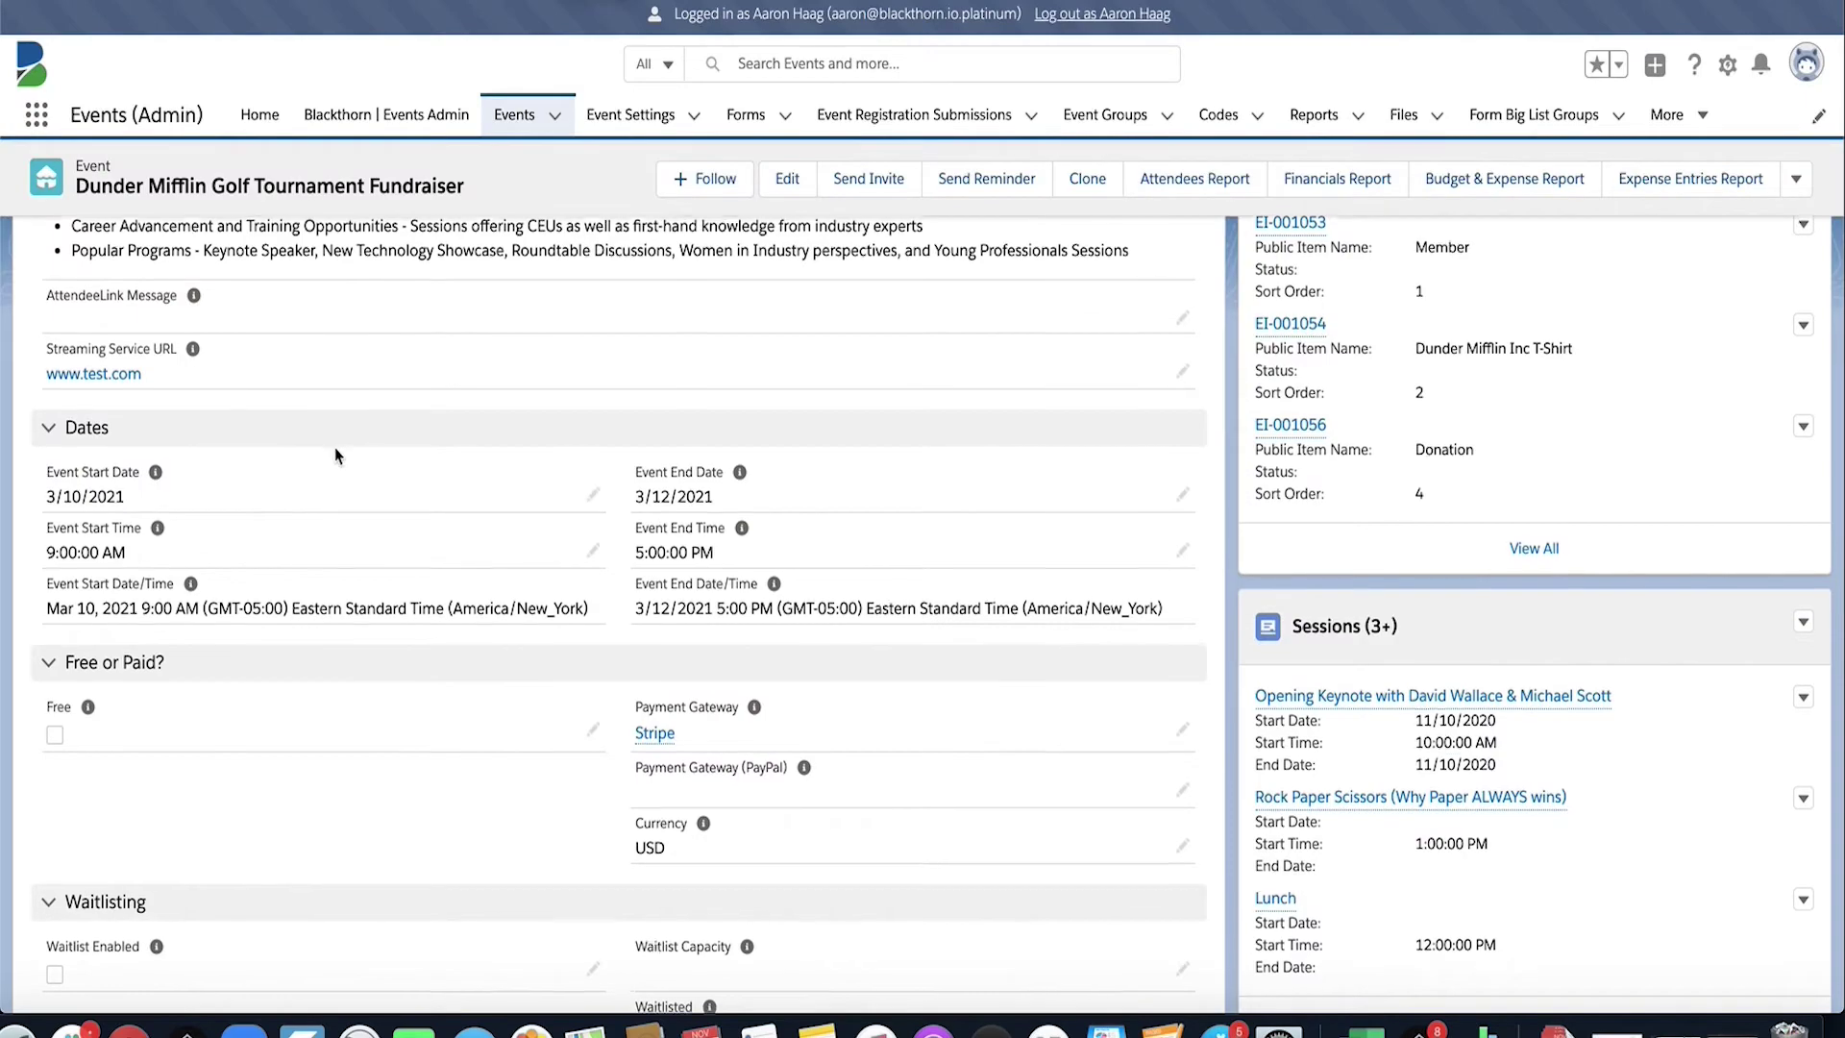
scroll(334, 454, "down", 2)
scroll(334, 454, "up", 8)
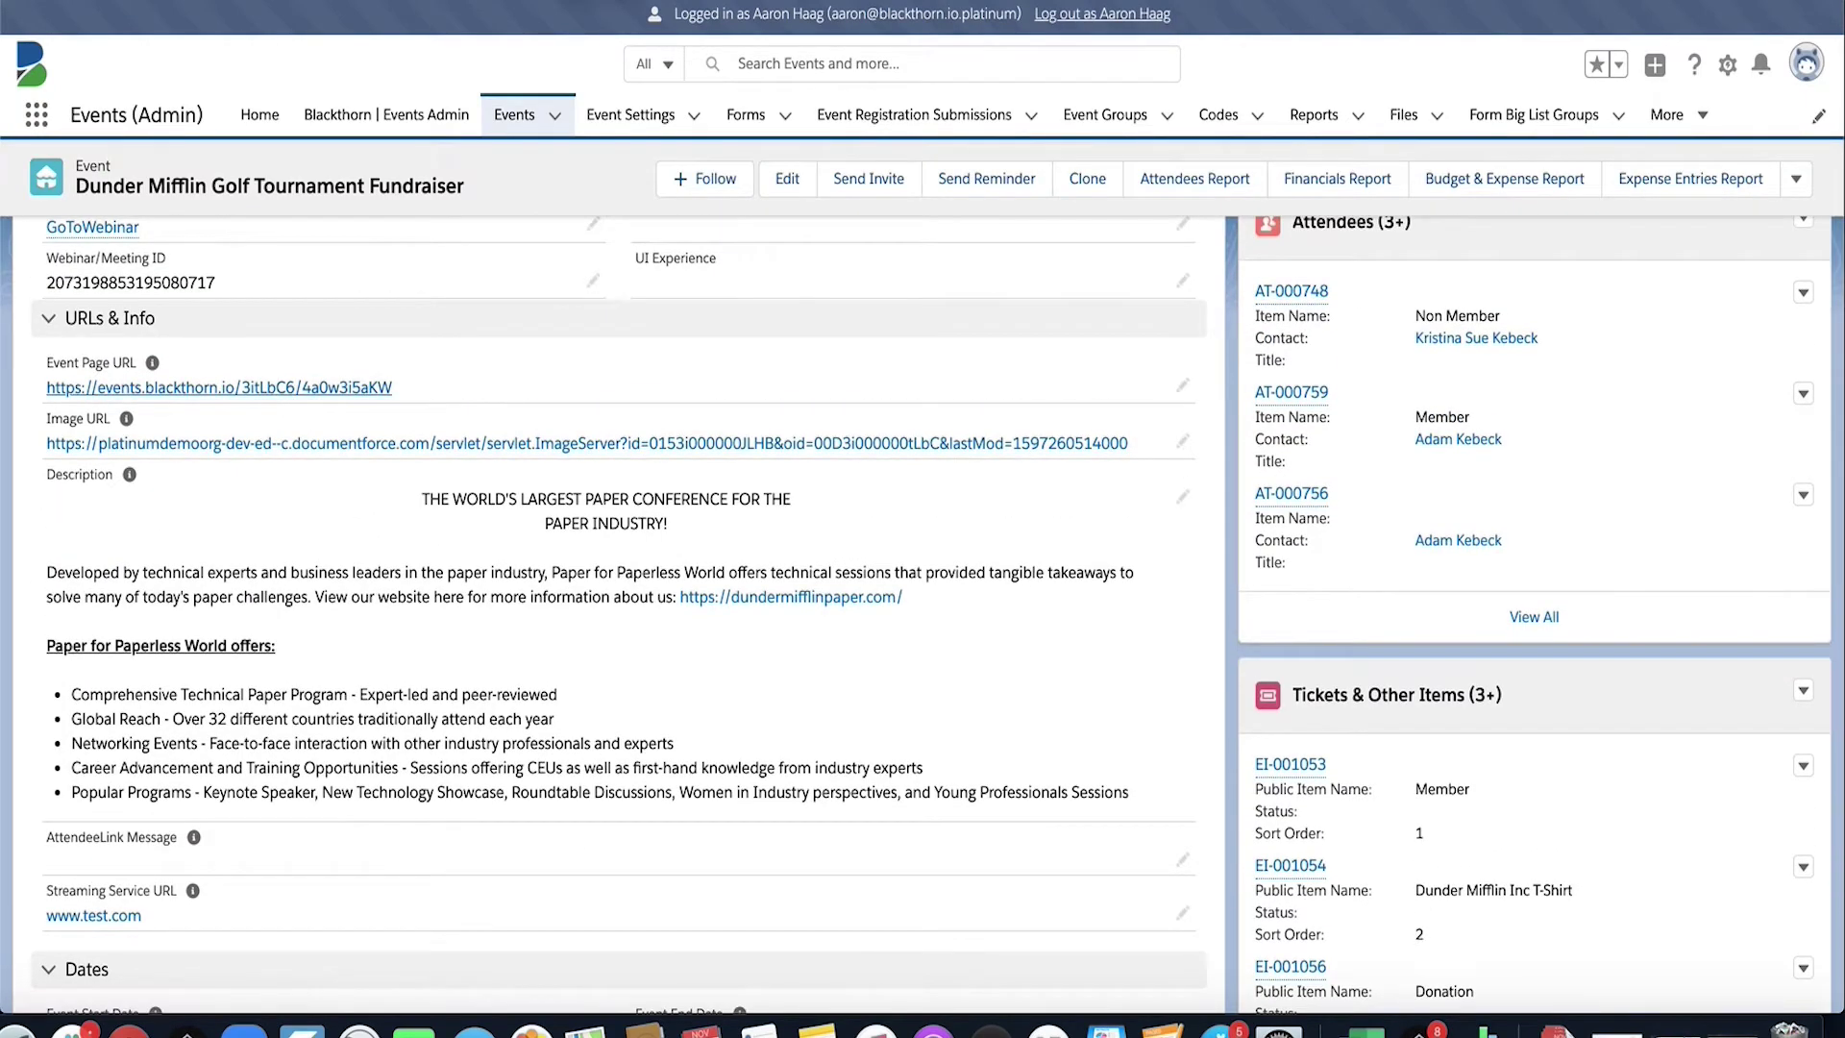
left_click(312, 388)
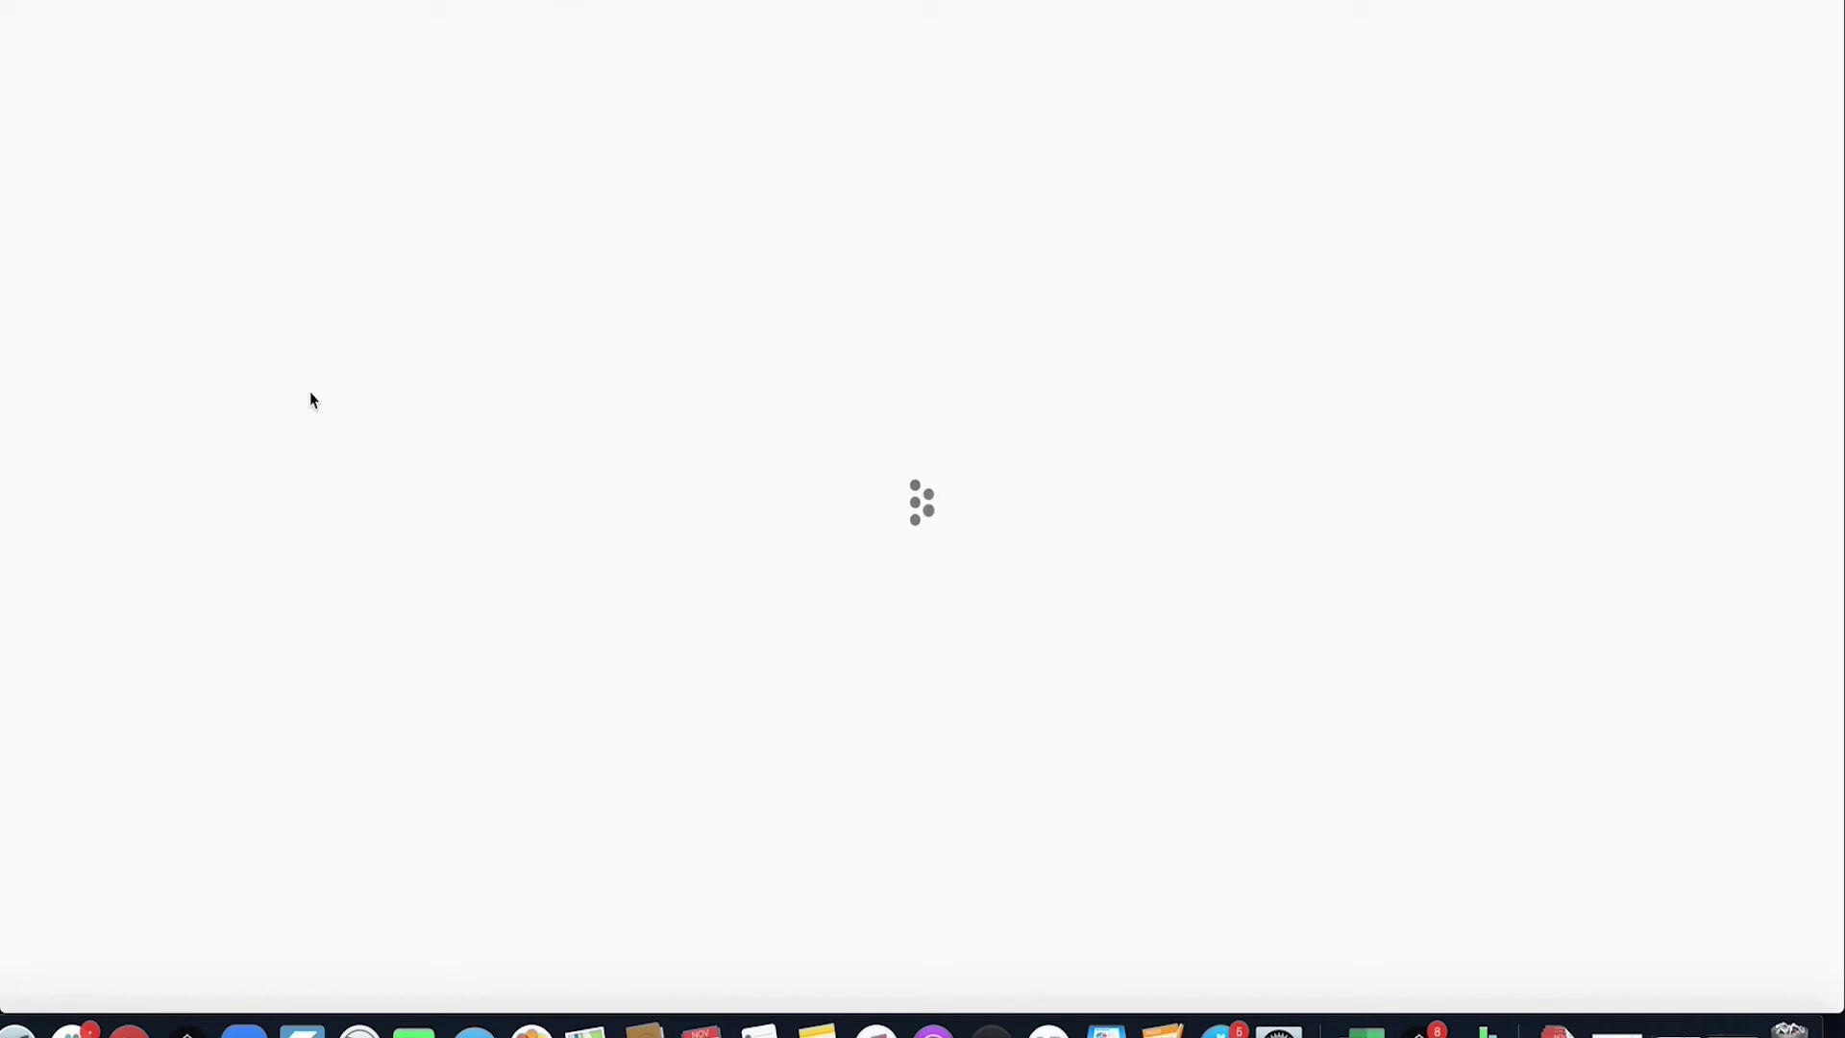
scroll(404, 495, "down", 3)
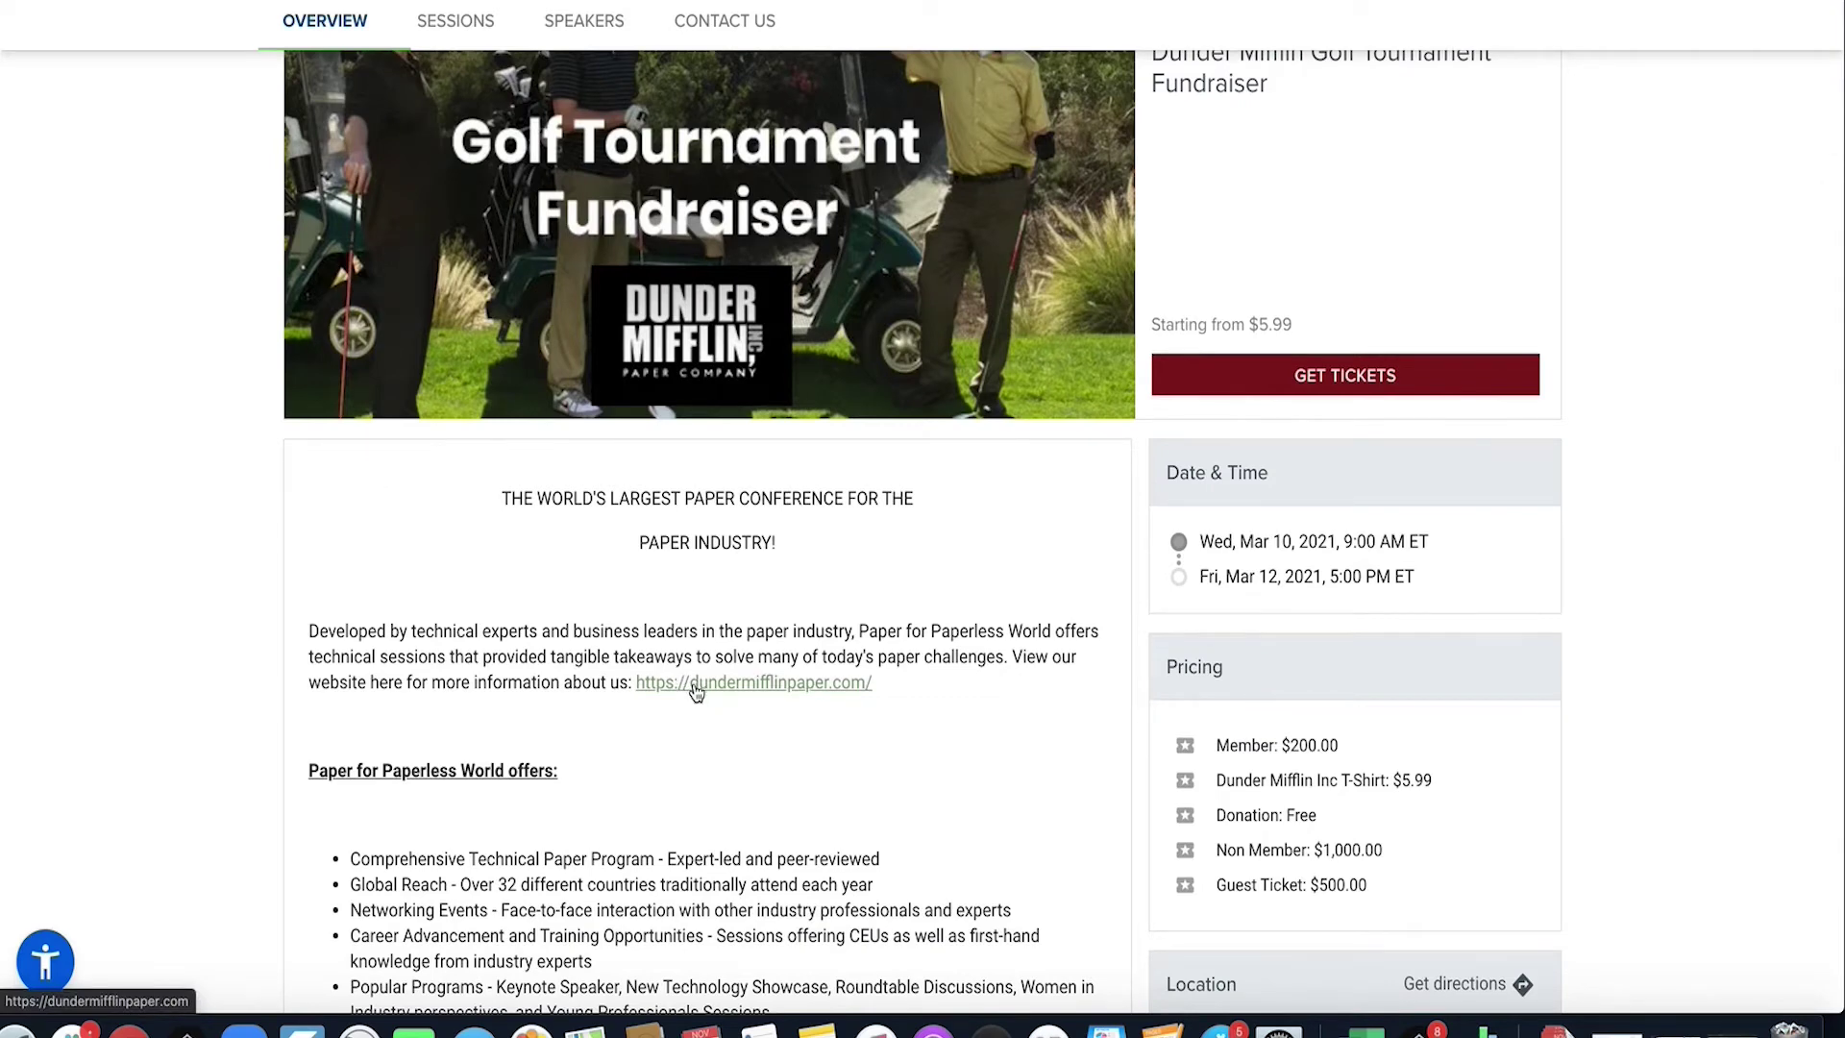
left_click(694, 686)
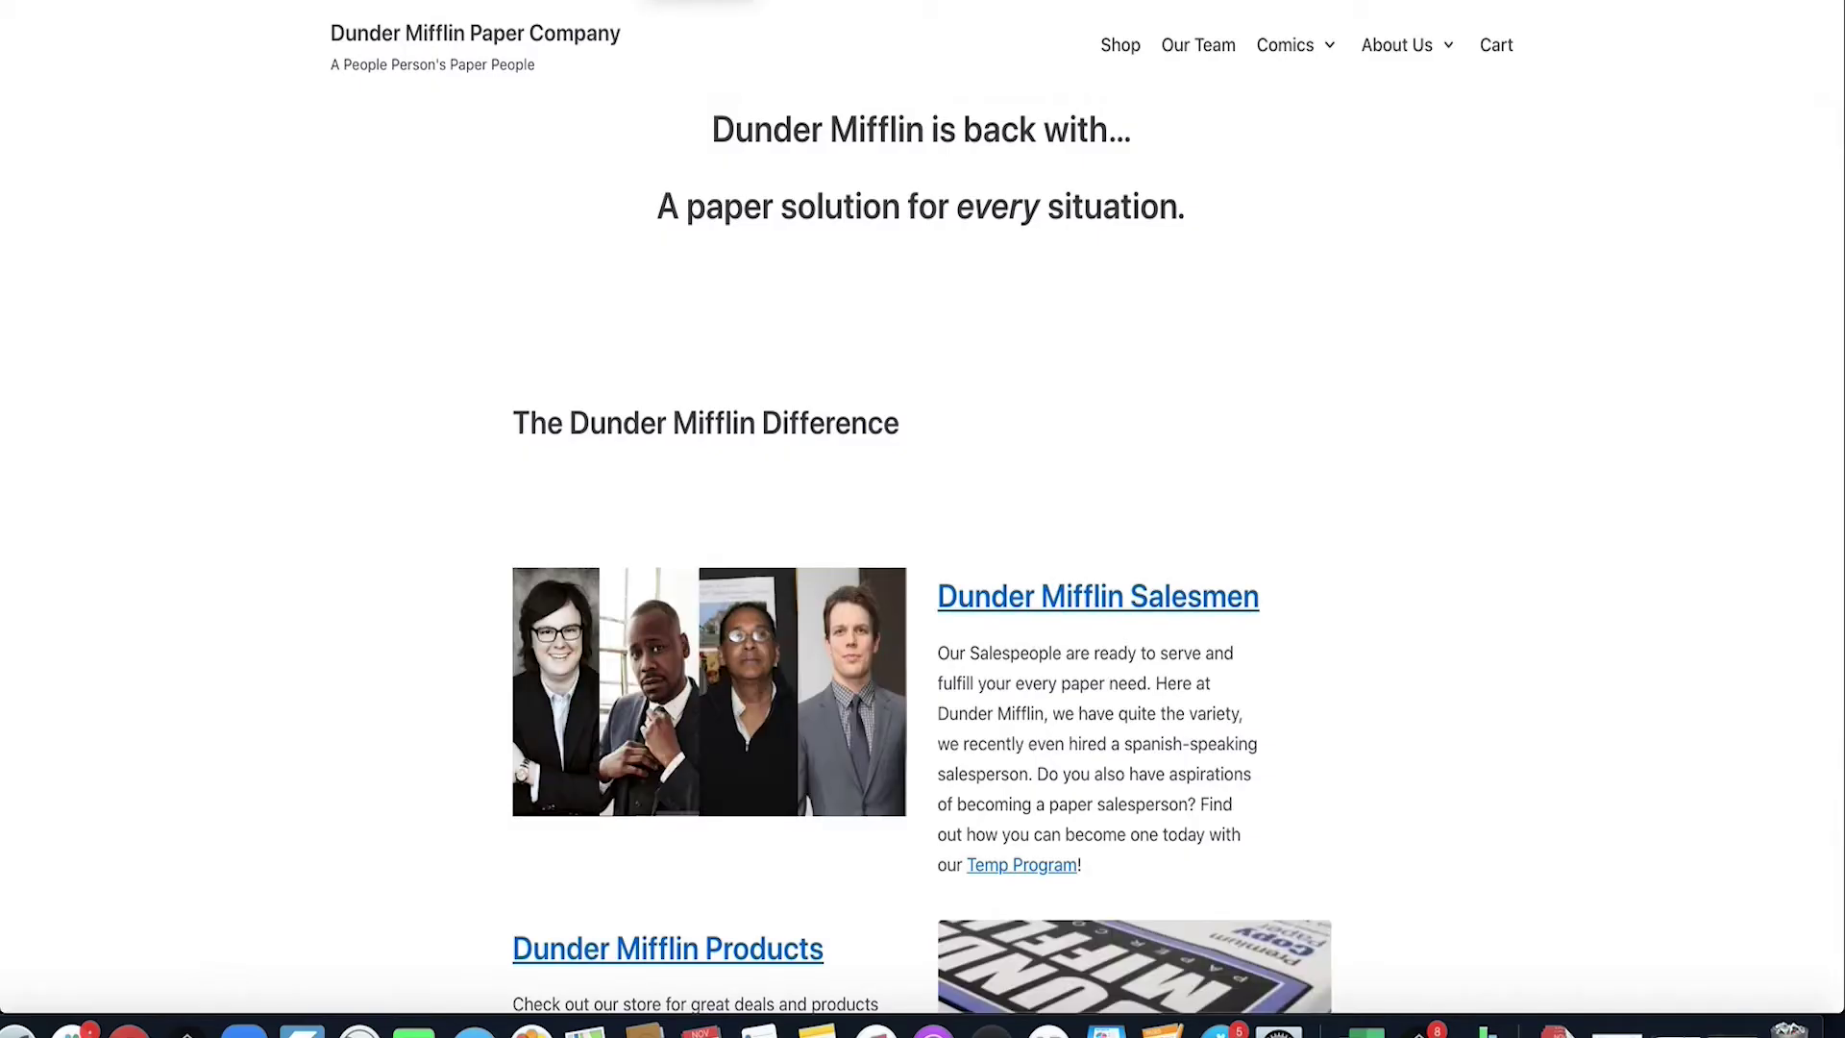
key("super+w")
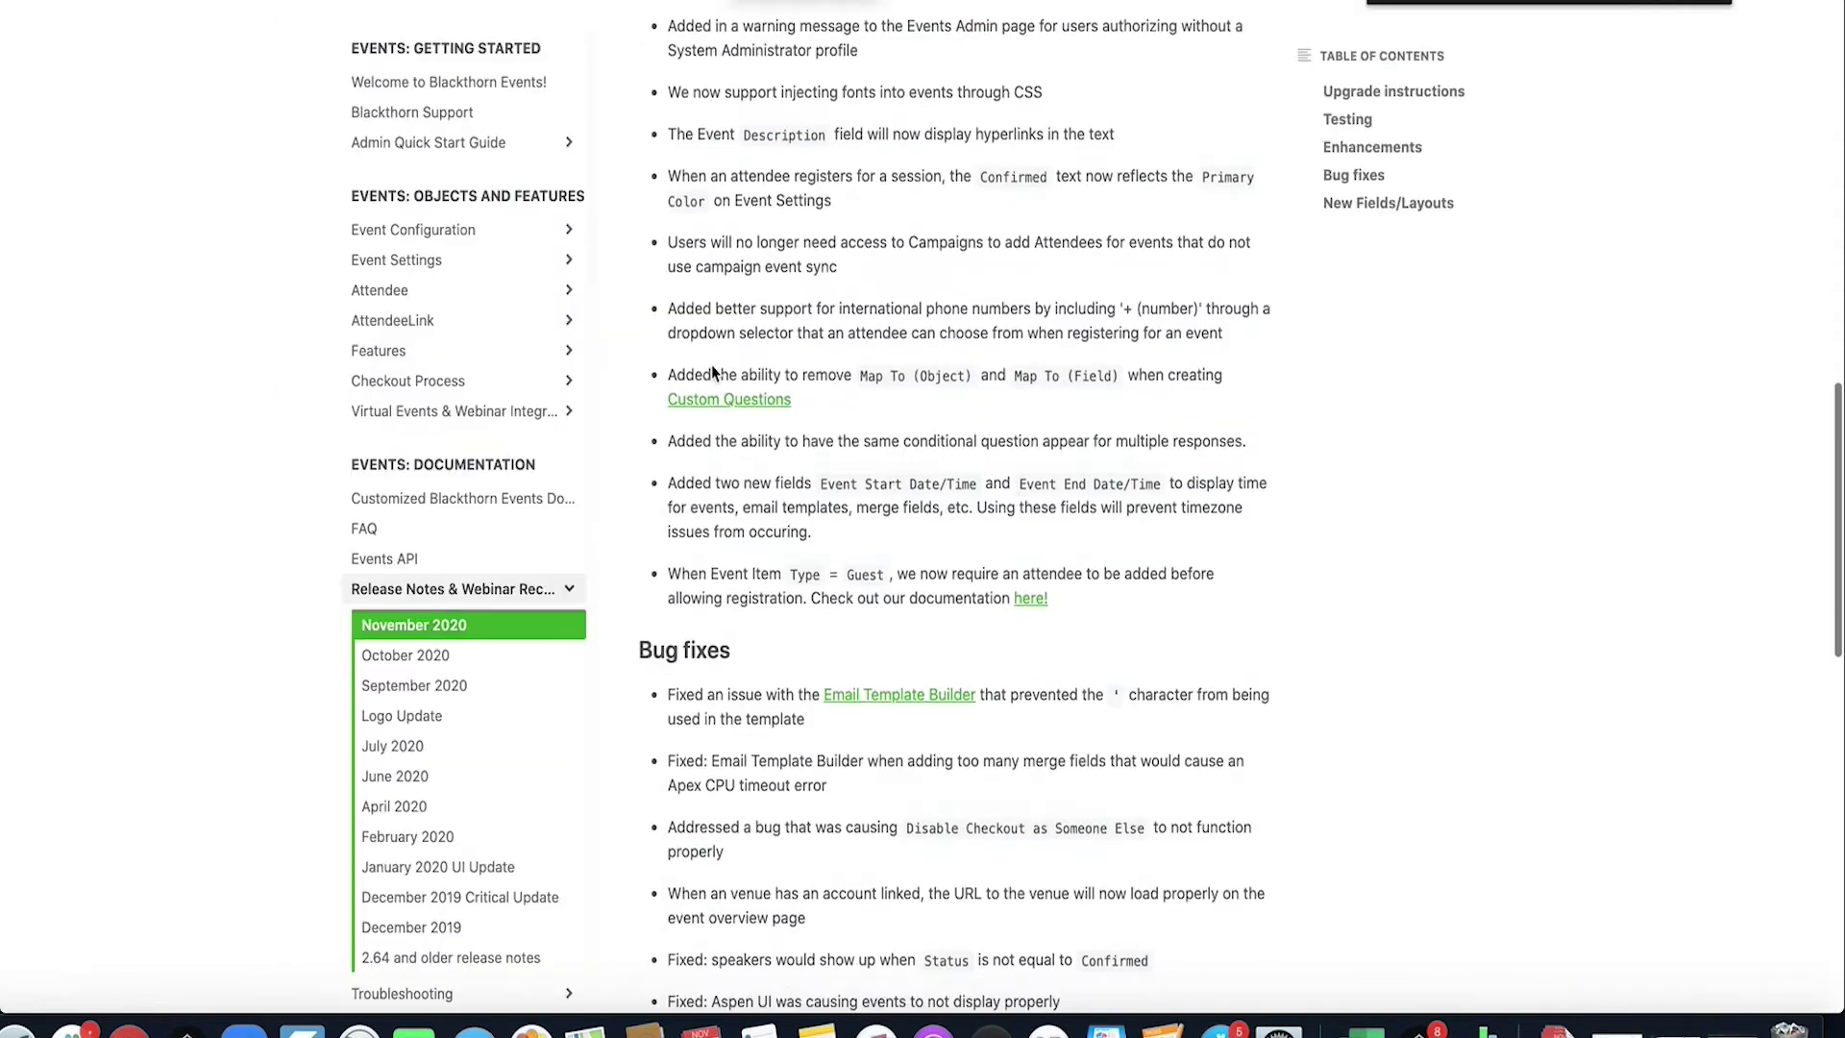
- Open the event's Connected University event settings and find the Primary Color (#) value on the page
scroll(712, 367, "down", 2)
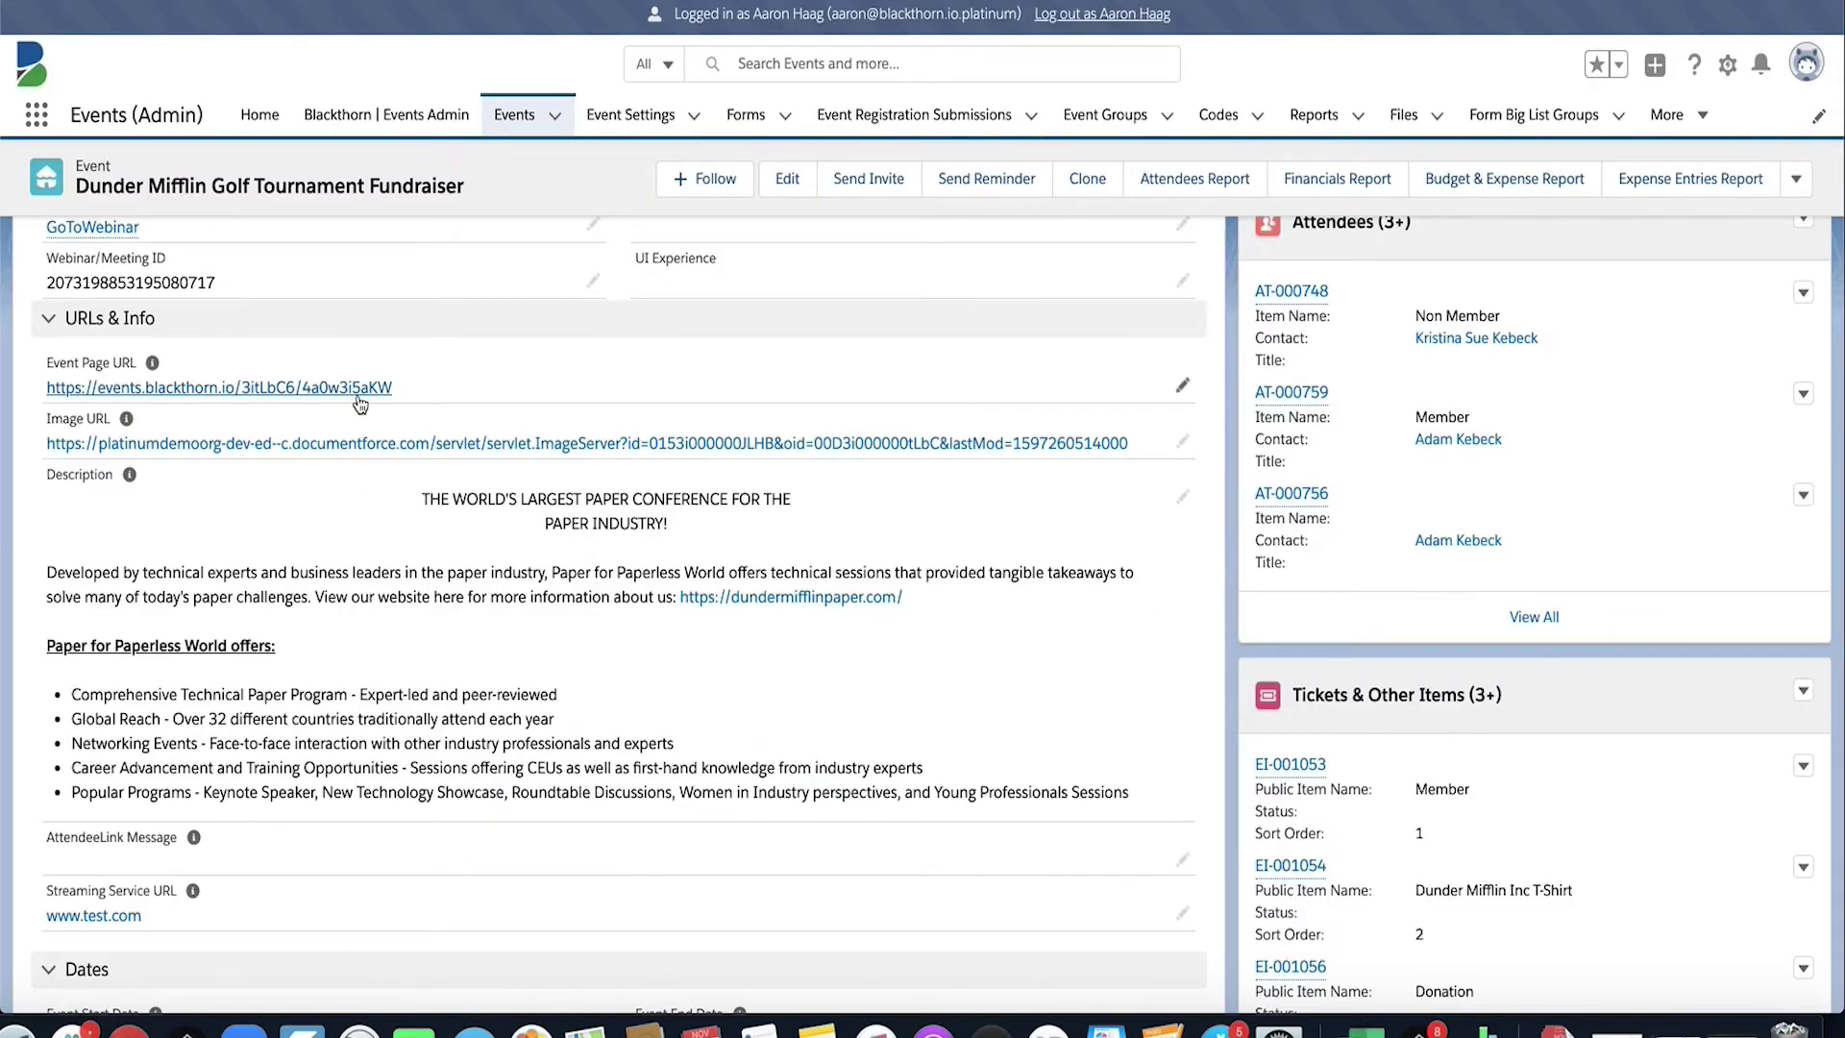
scroll(366, 506, "up", 2)
scroll(365, 506, "up", 5)
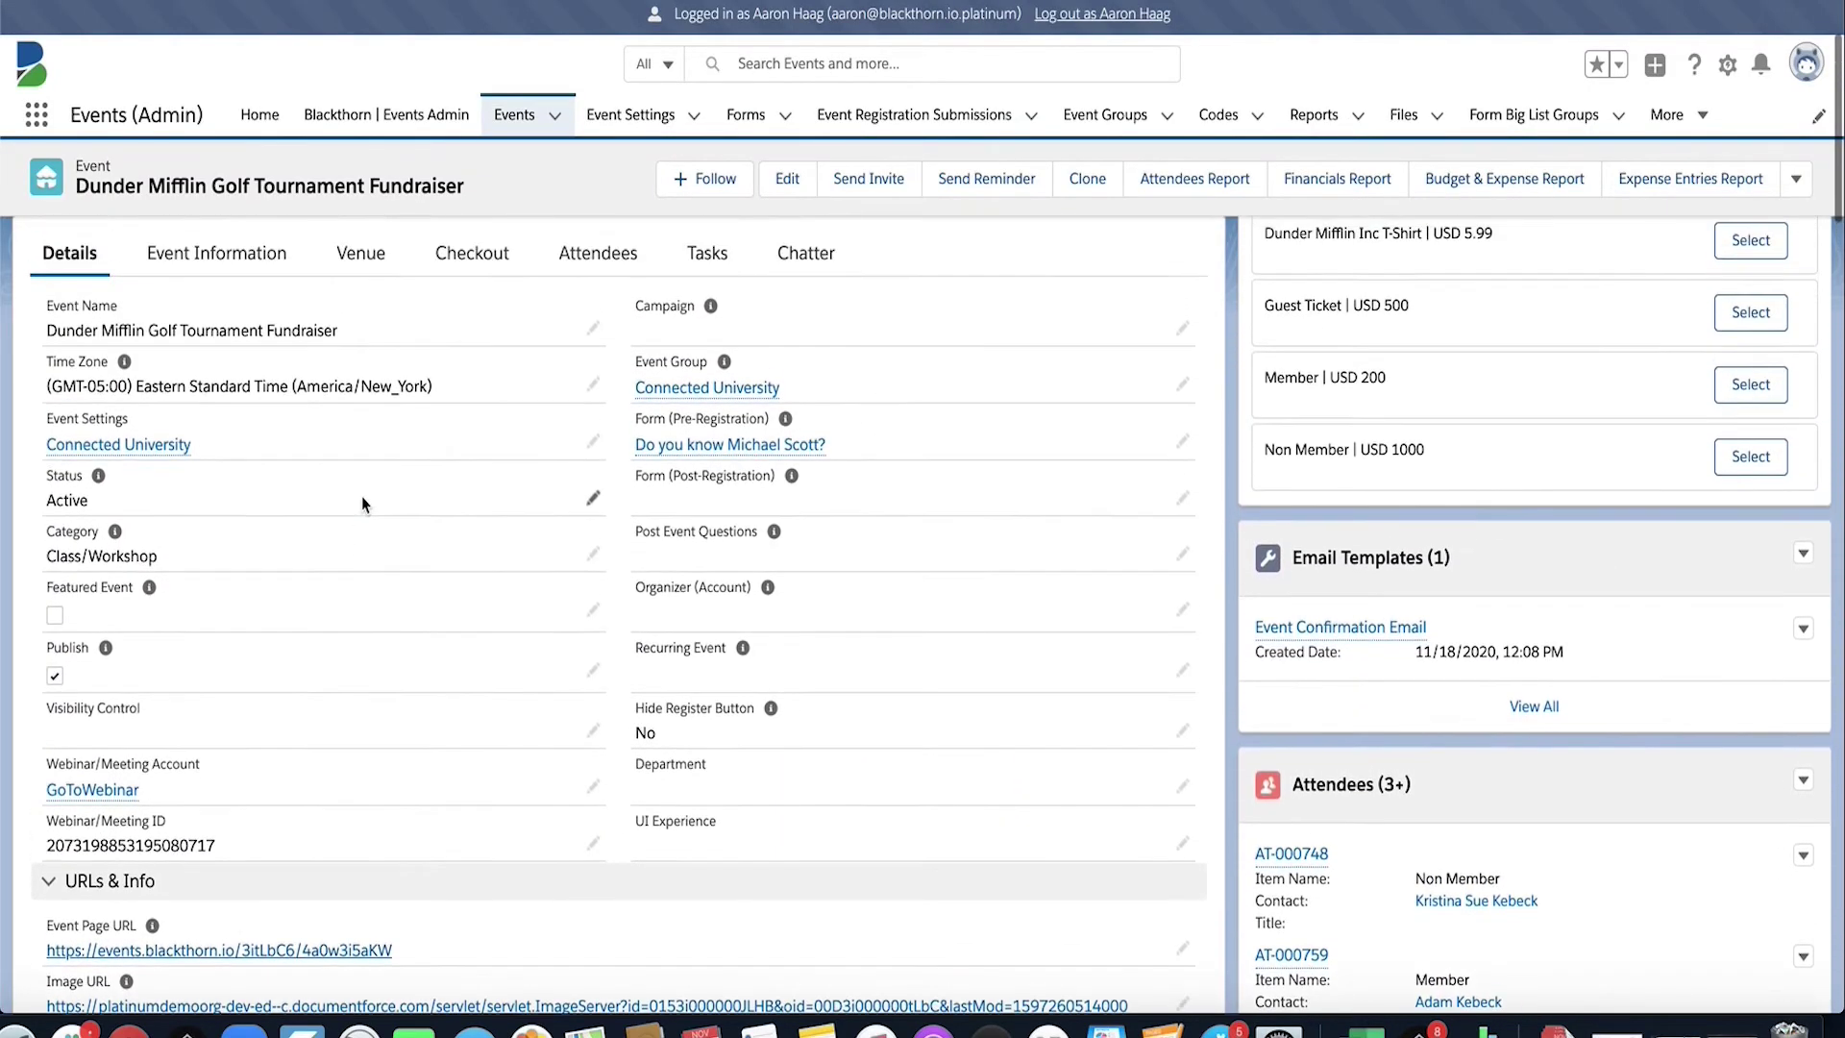
left_click(182, 448)
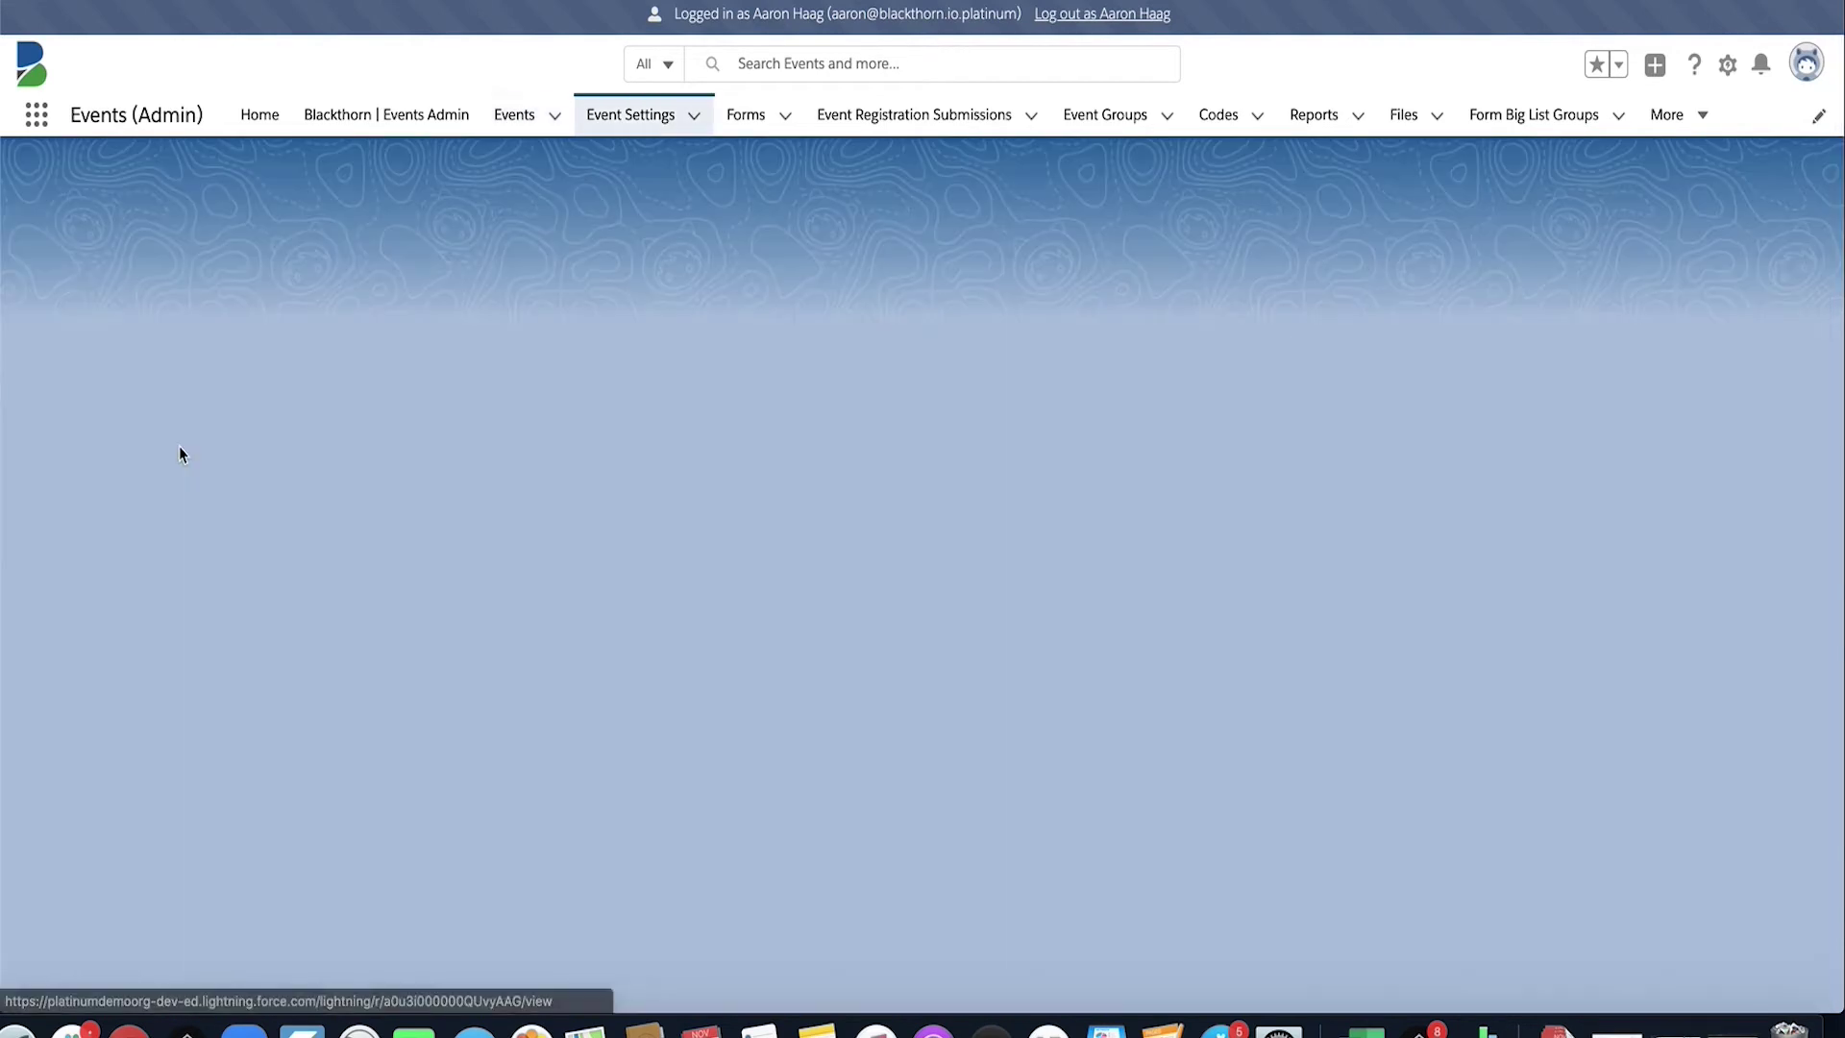
scroll(801, 655, "down", 2)
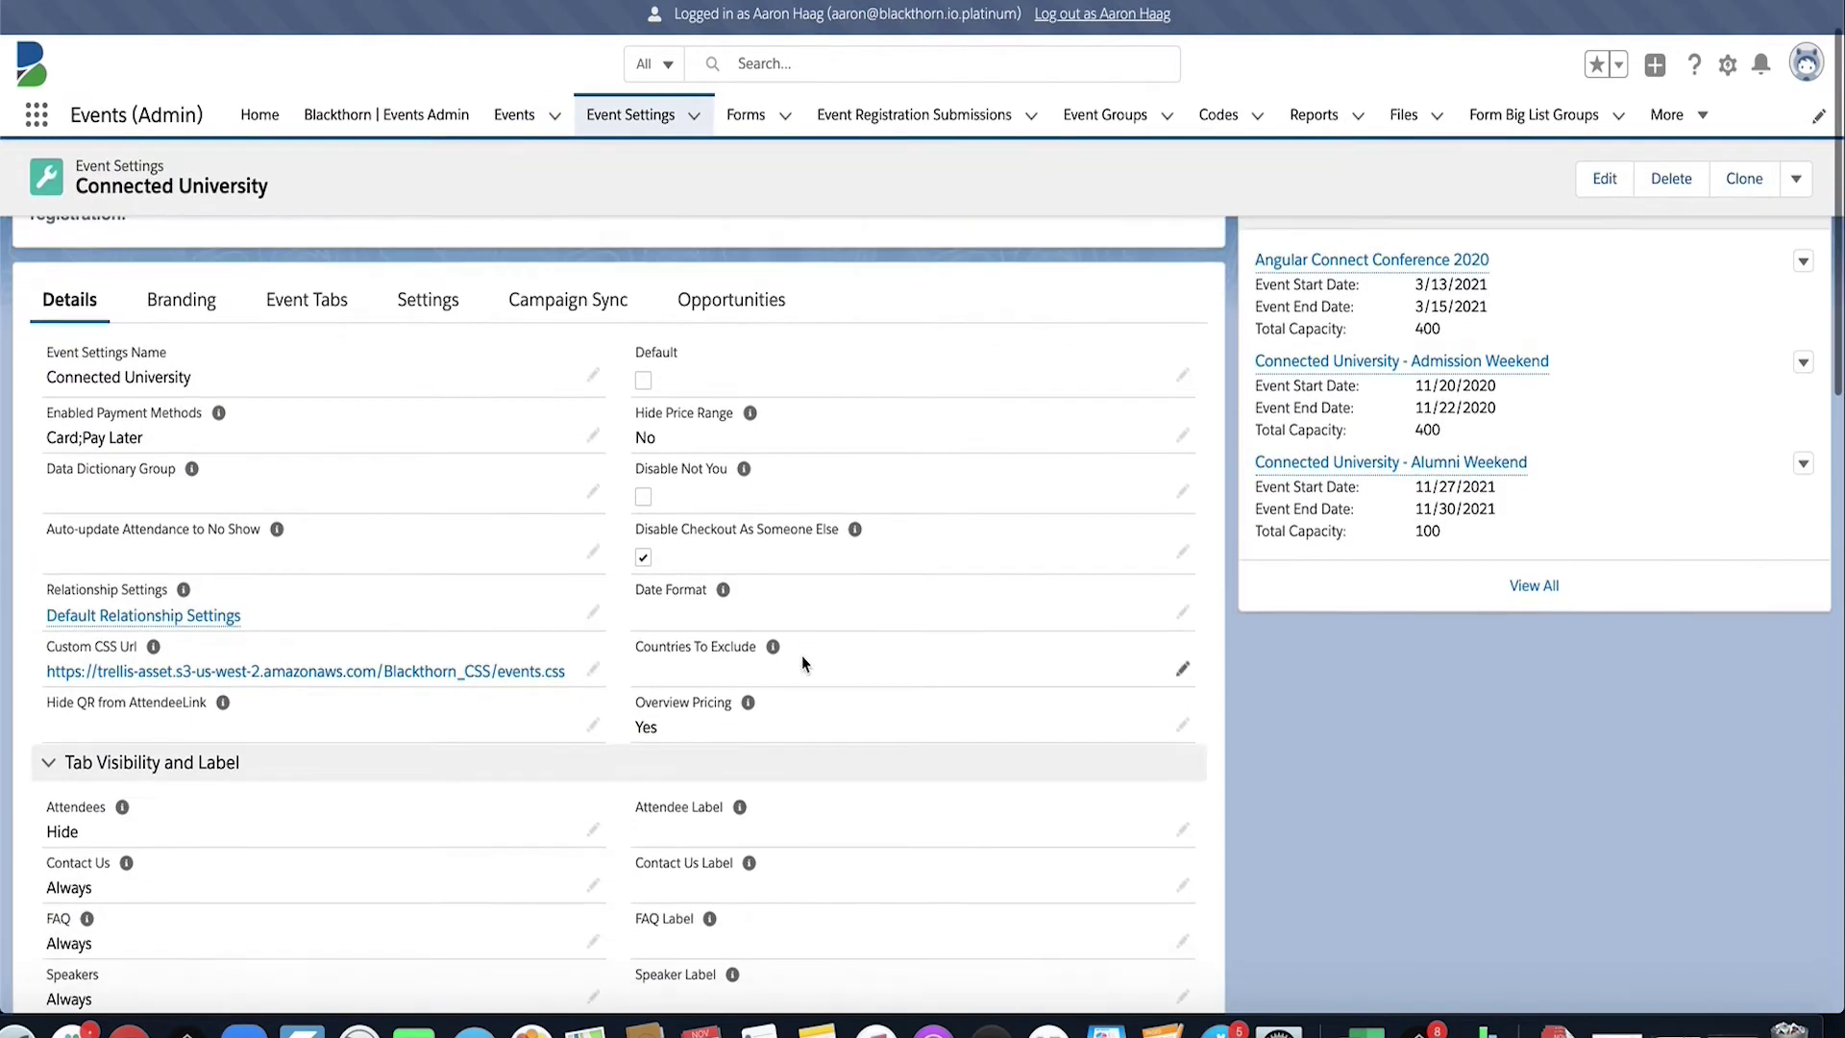
scroll(802, 655, "down", 1)
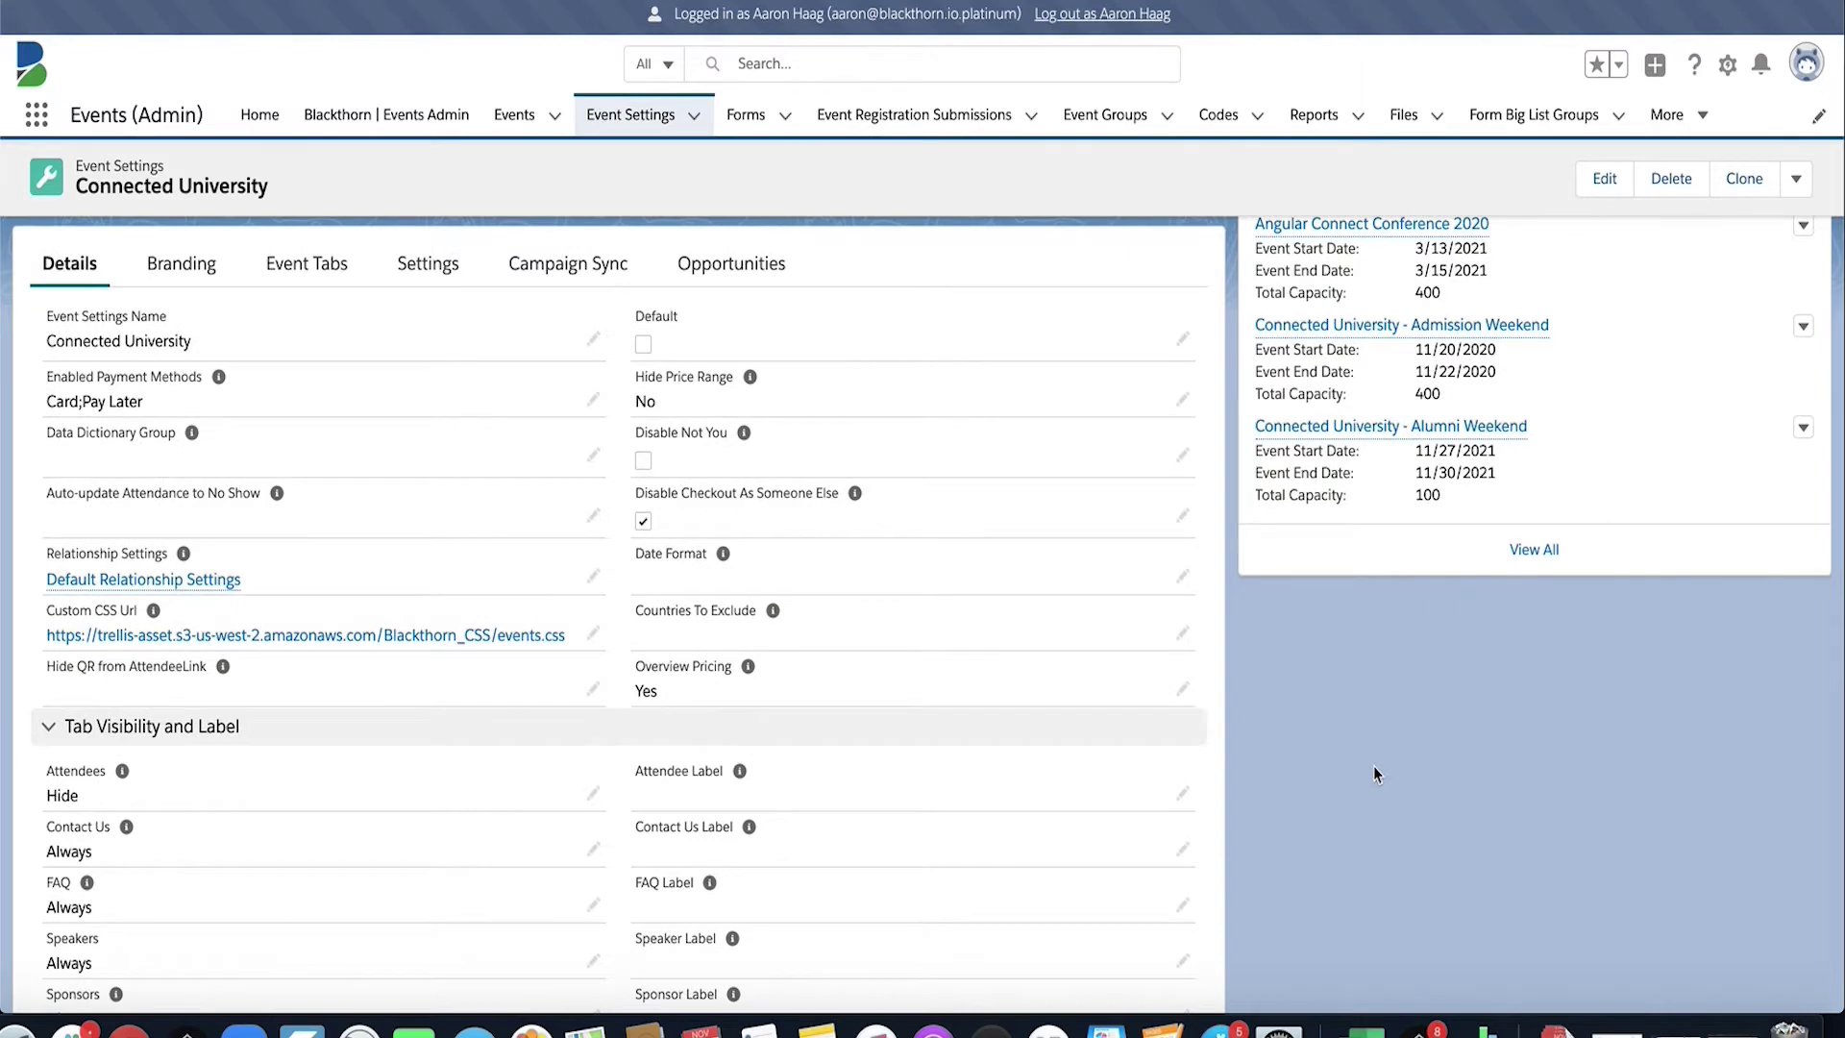
type("Primary Co")
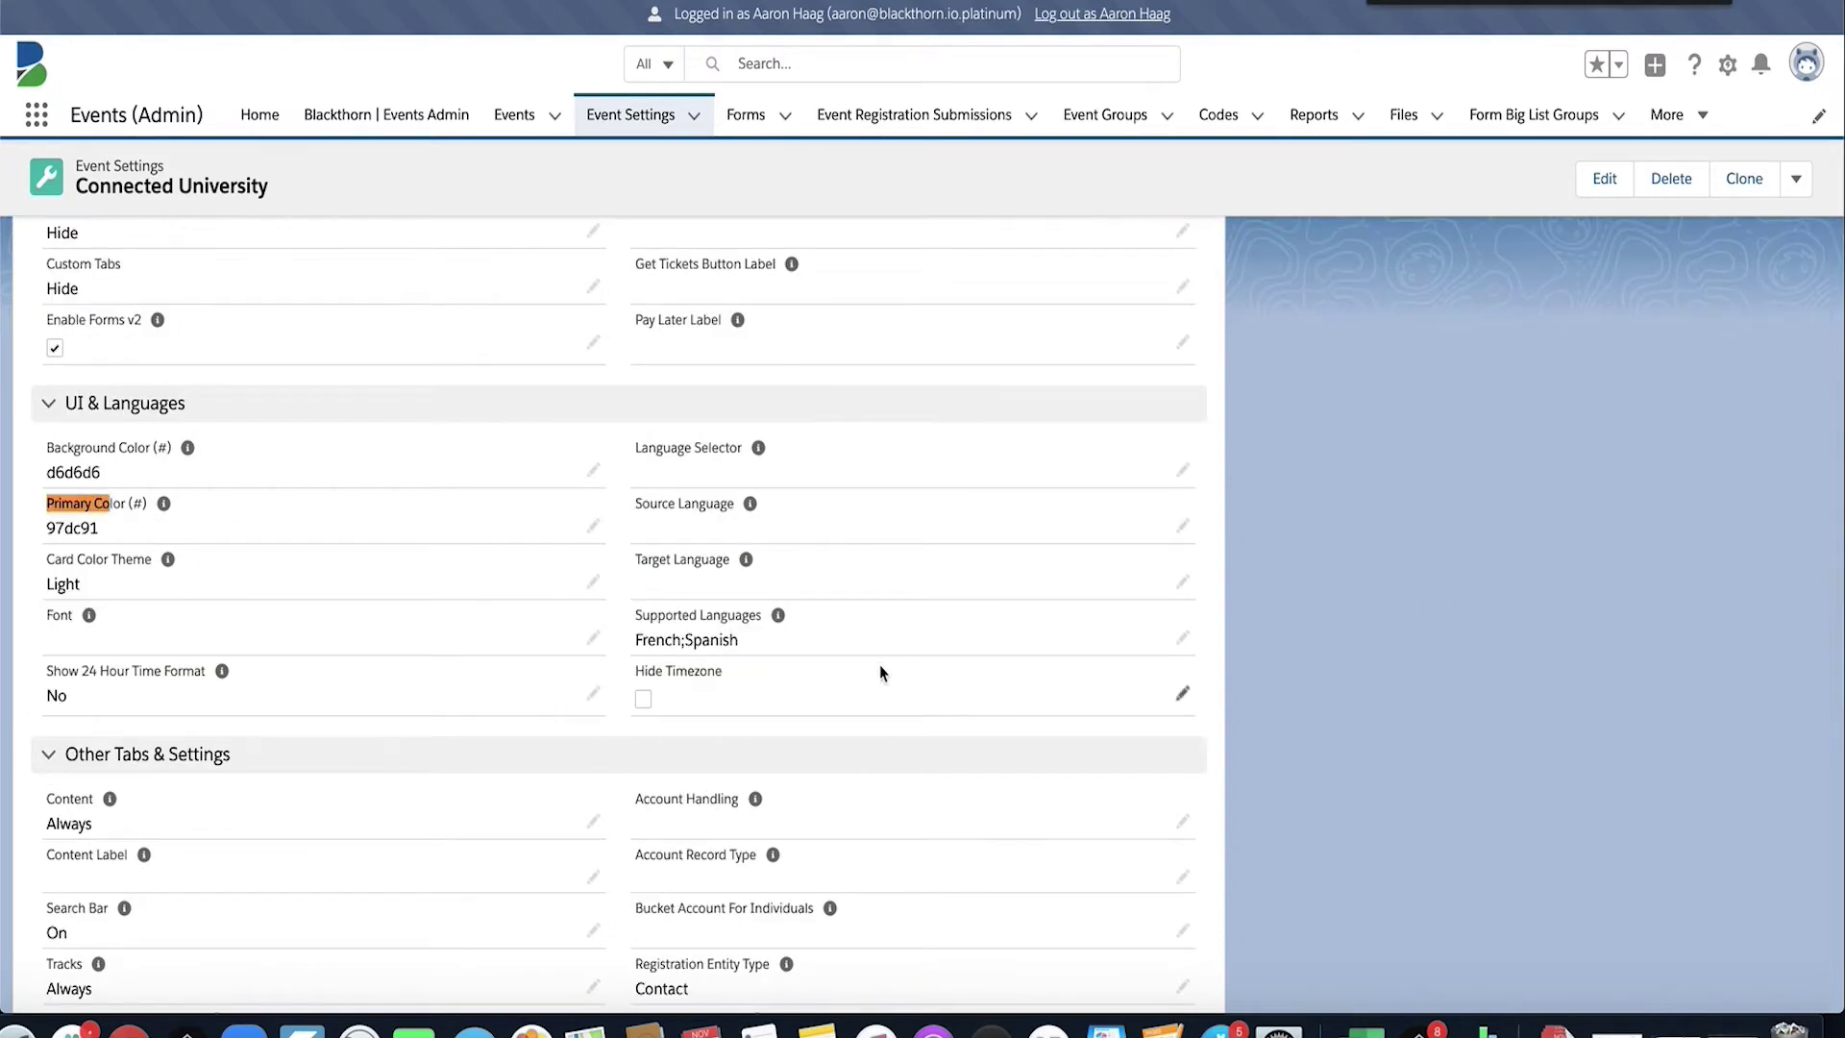
double_click(77, 527)
scroll(424, 230, "up", 6)
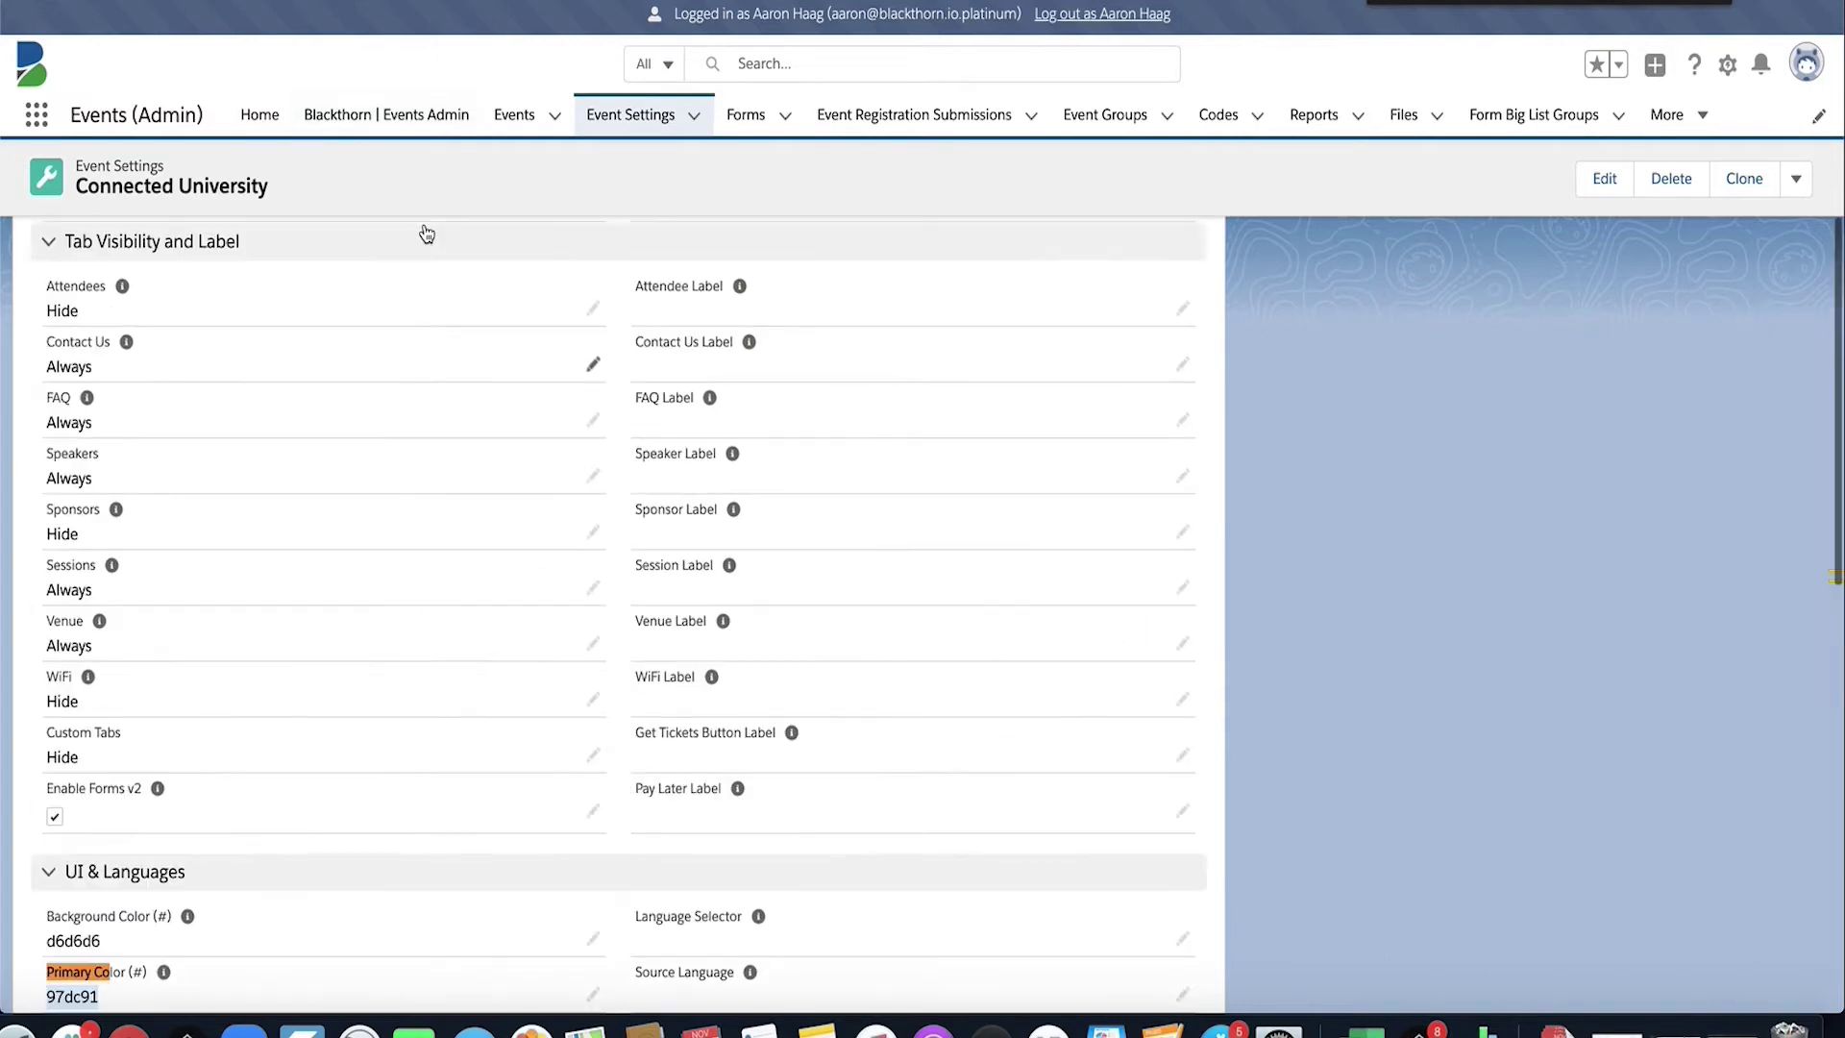
- Return to the Dunder Mifflin event, open the first Registered Member in its Attendees list, and find the record's AttendeeLink section
key("super+bracketleft")
scroll(297, 291, "up", 3)
mouse_move(291, 314)
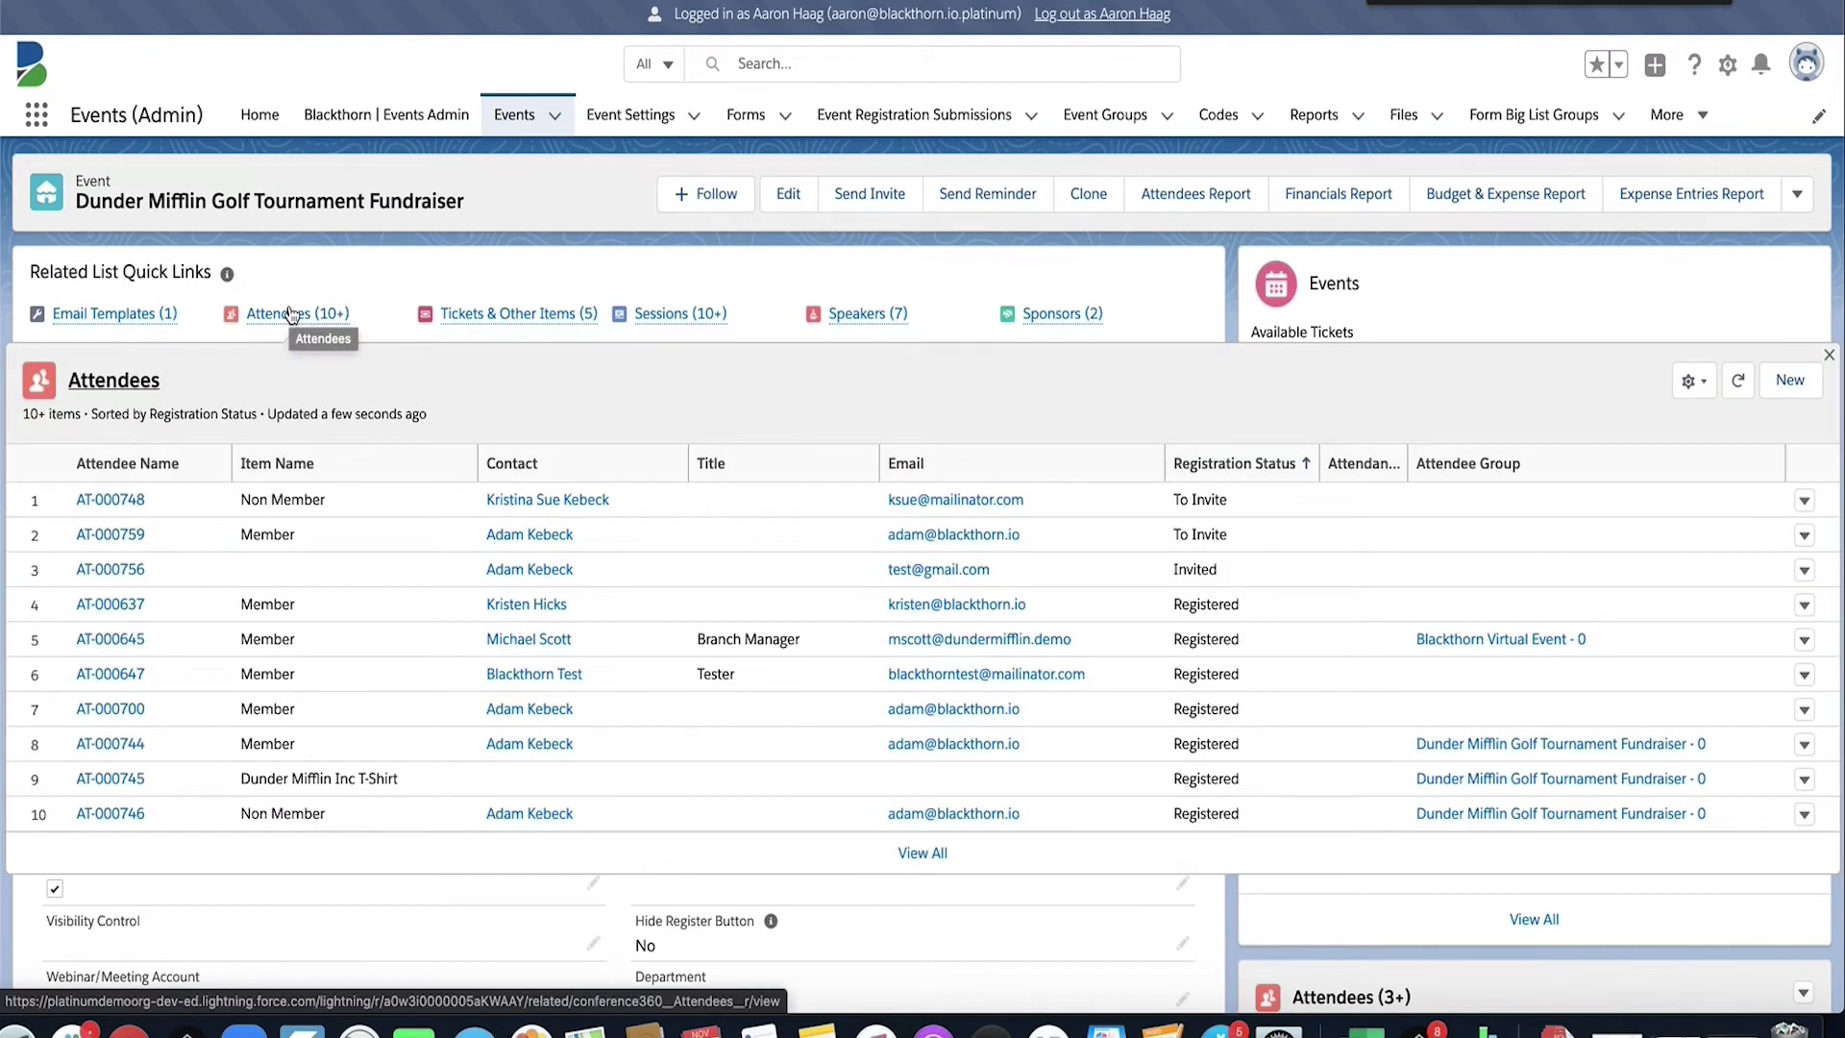
left_click(110, 607)
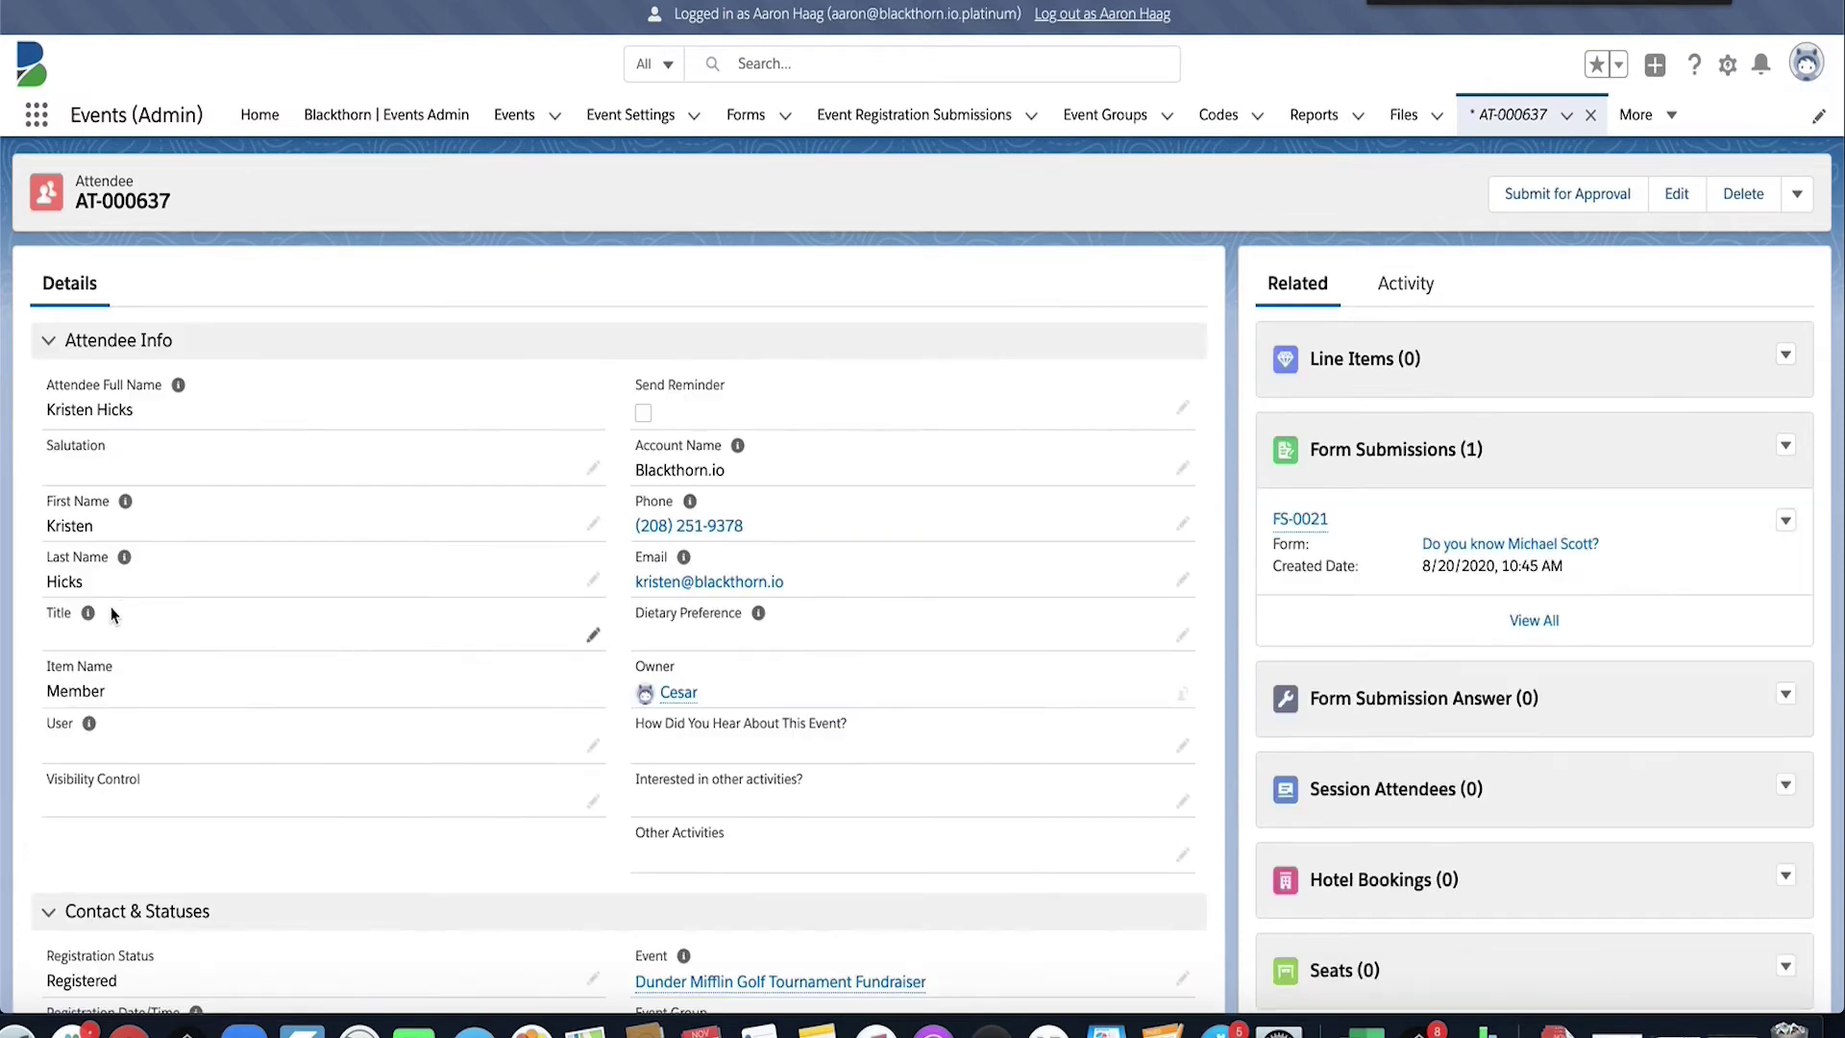
scroll(607, 674, "down", 4)
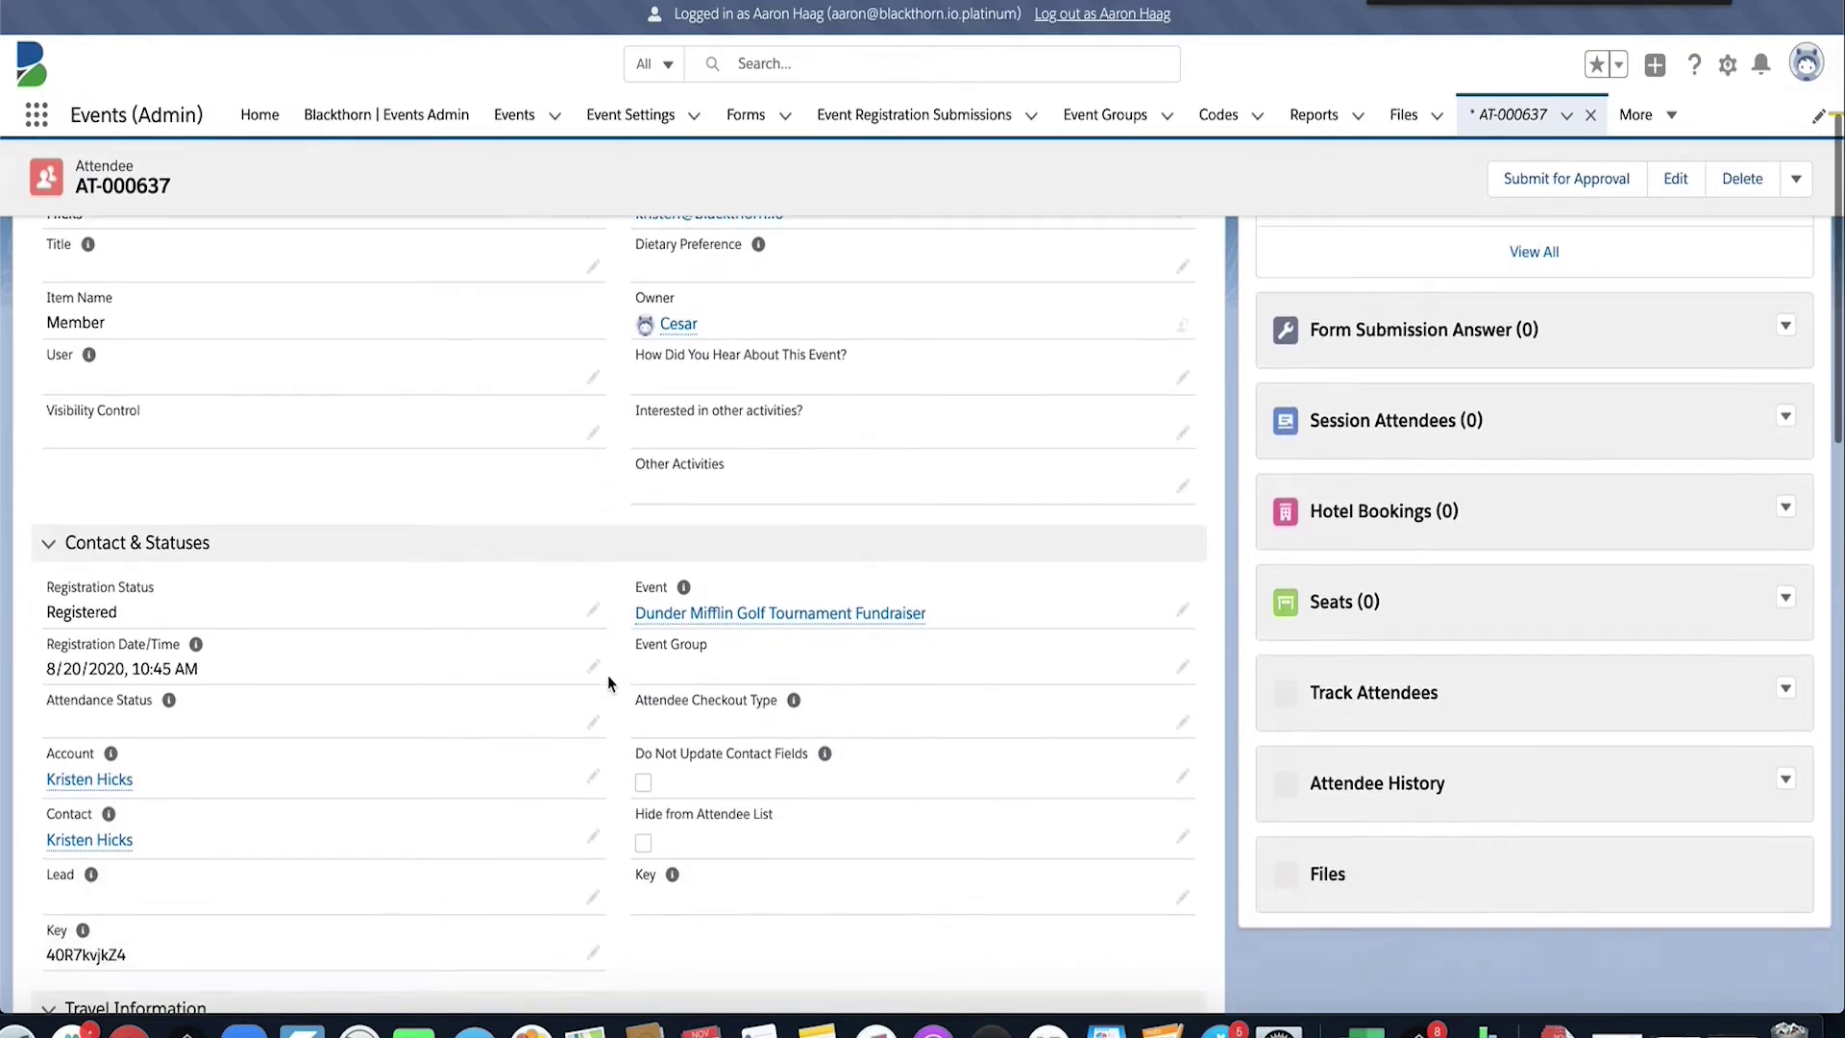
scroll(607, 675, "down", 8)
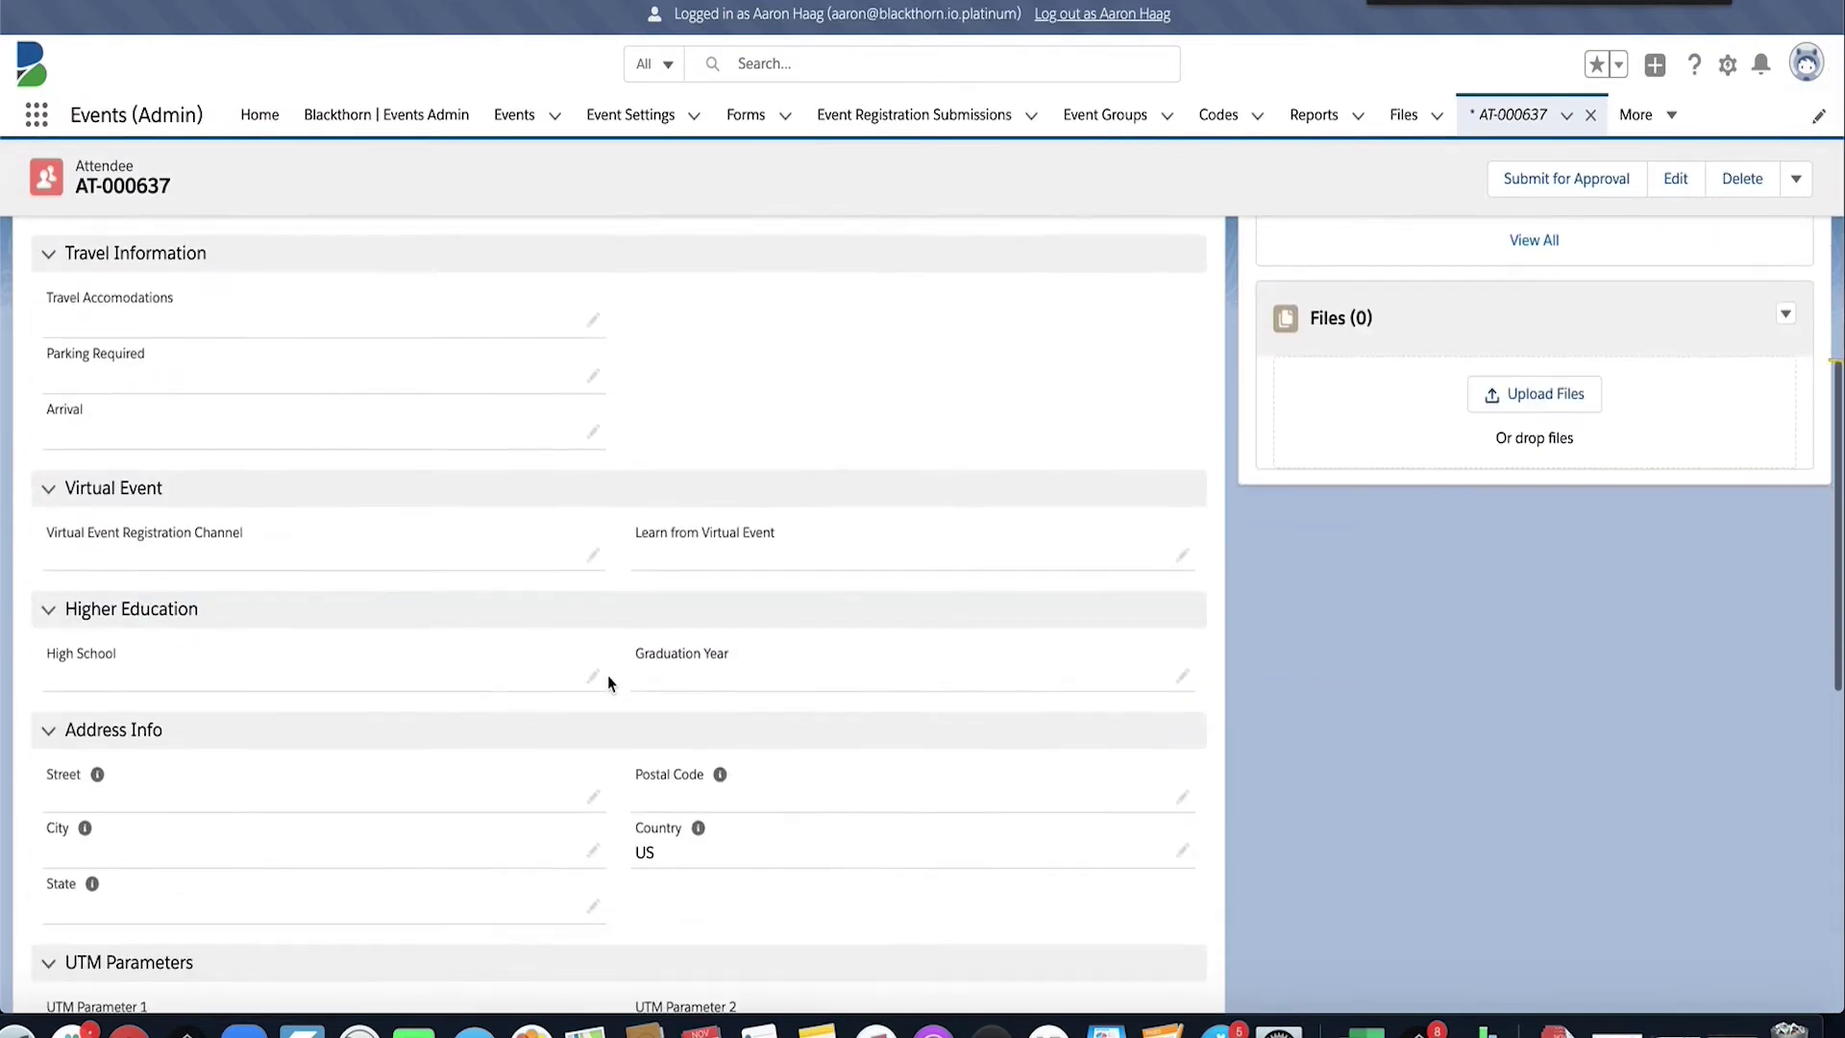
scroll(607, 674, "down", 4)
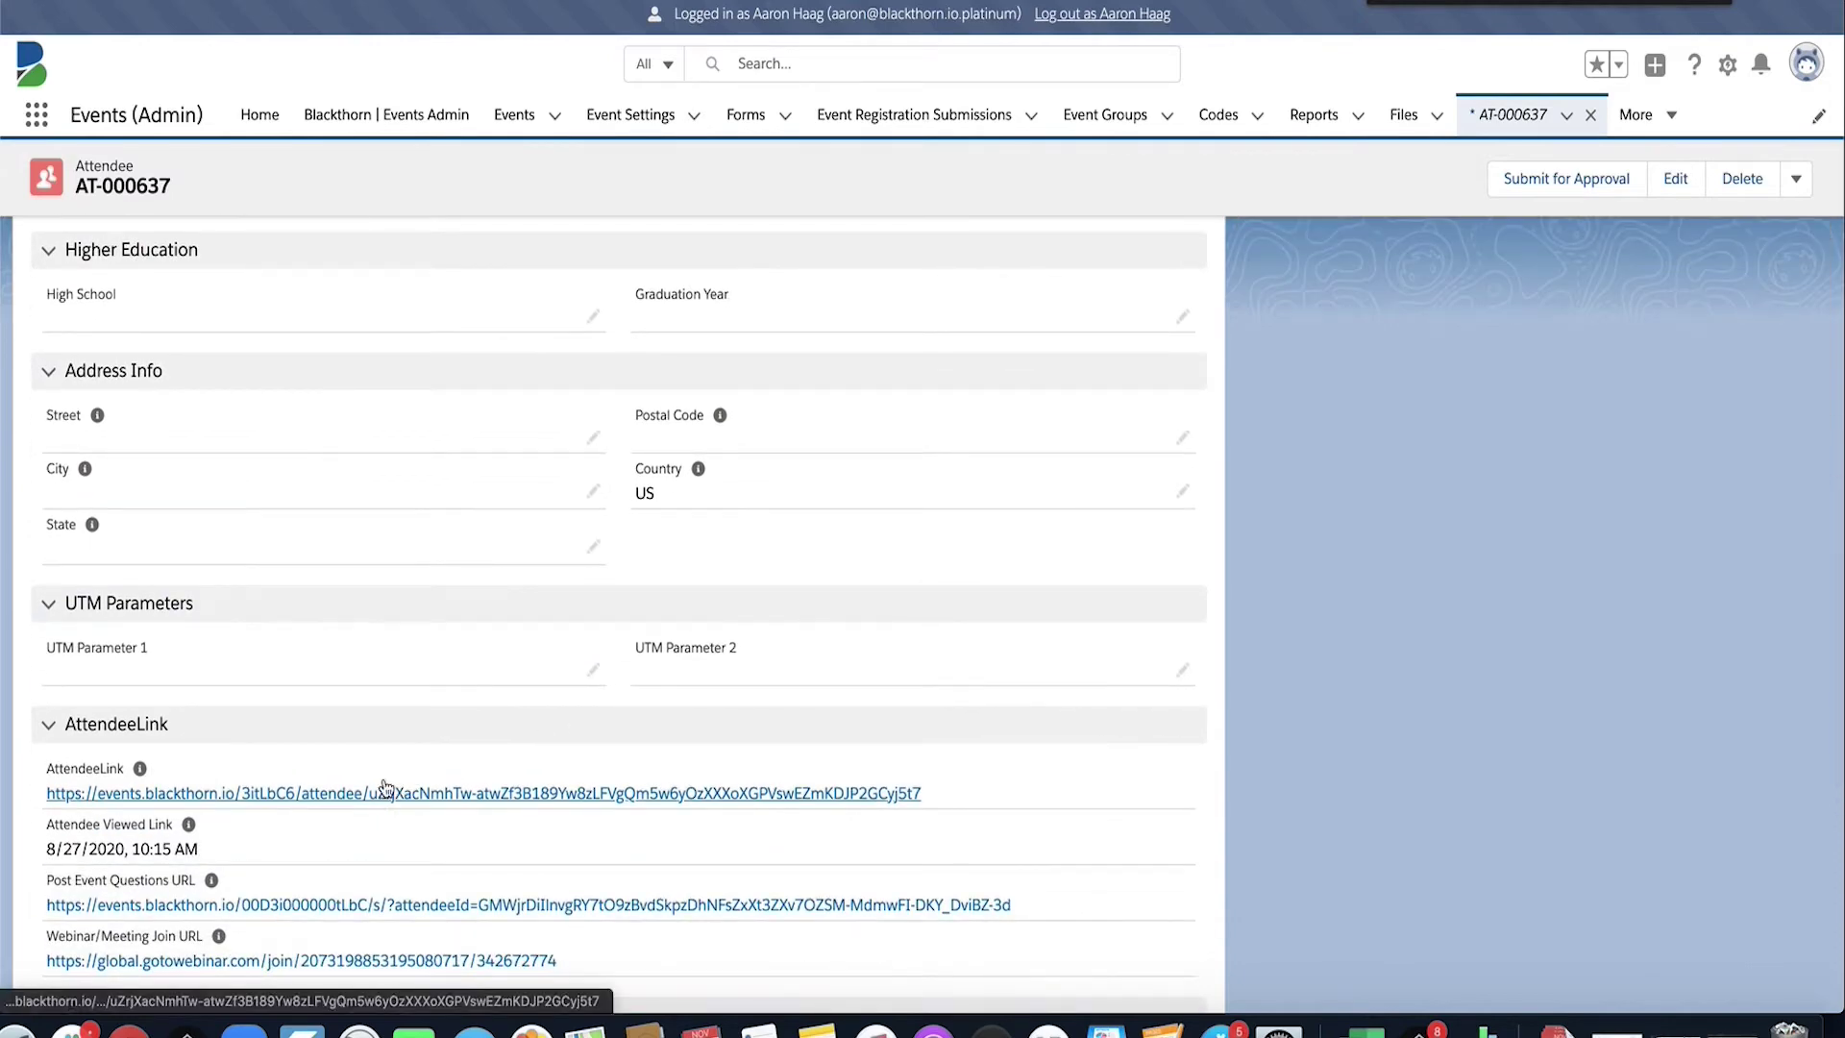
- Open the attendee's AttendeeLink page and register for the Rock Paper Scissors (Why Paper ALWAYS wins) session
left_click(483, 793)
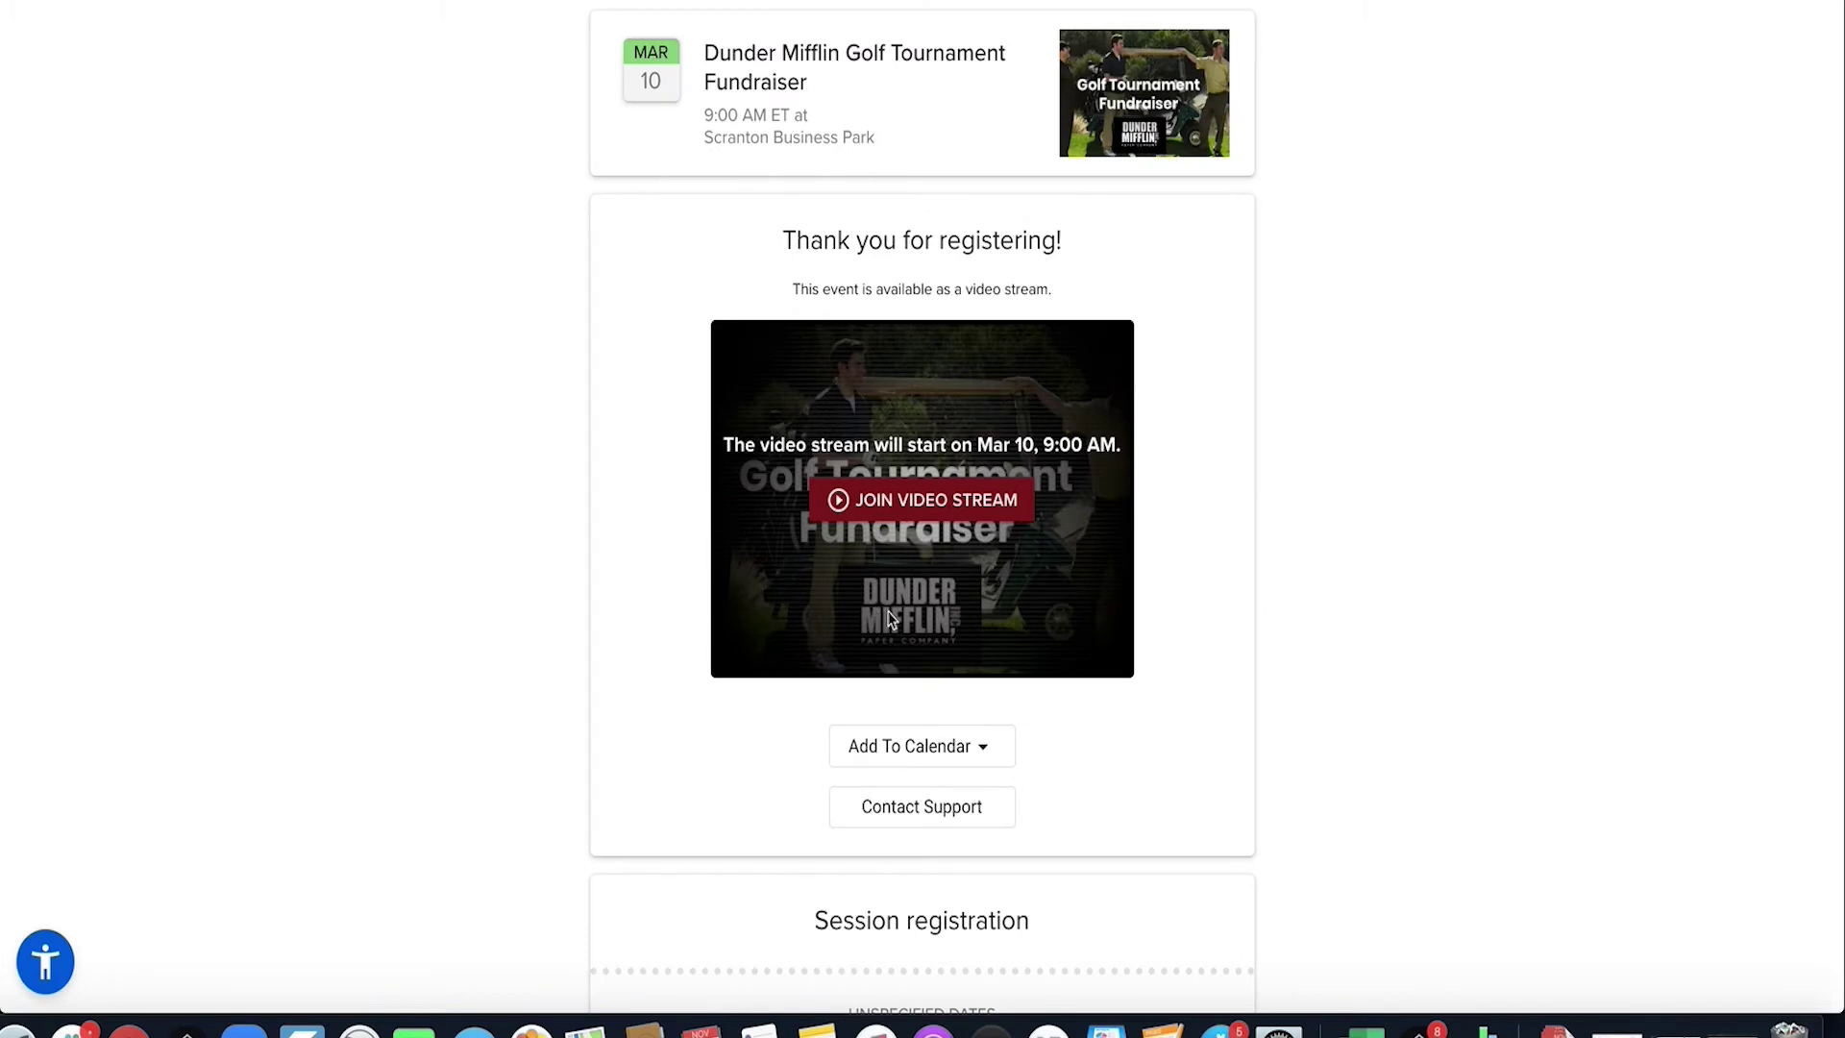
scroll(889, 617, "down", 5)
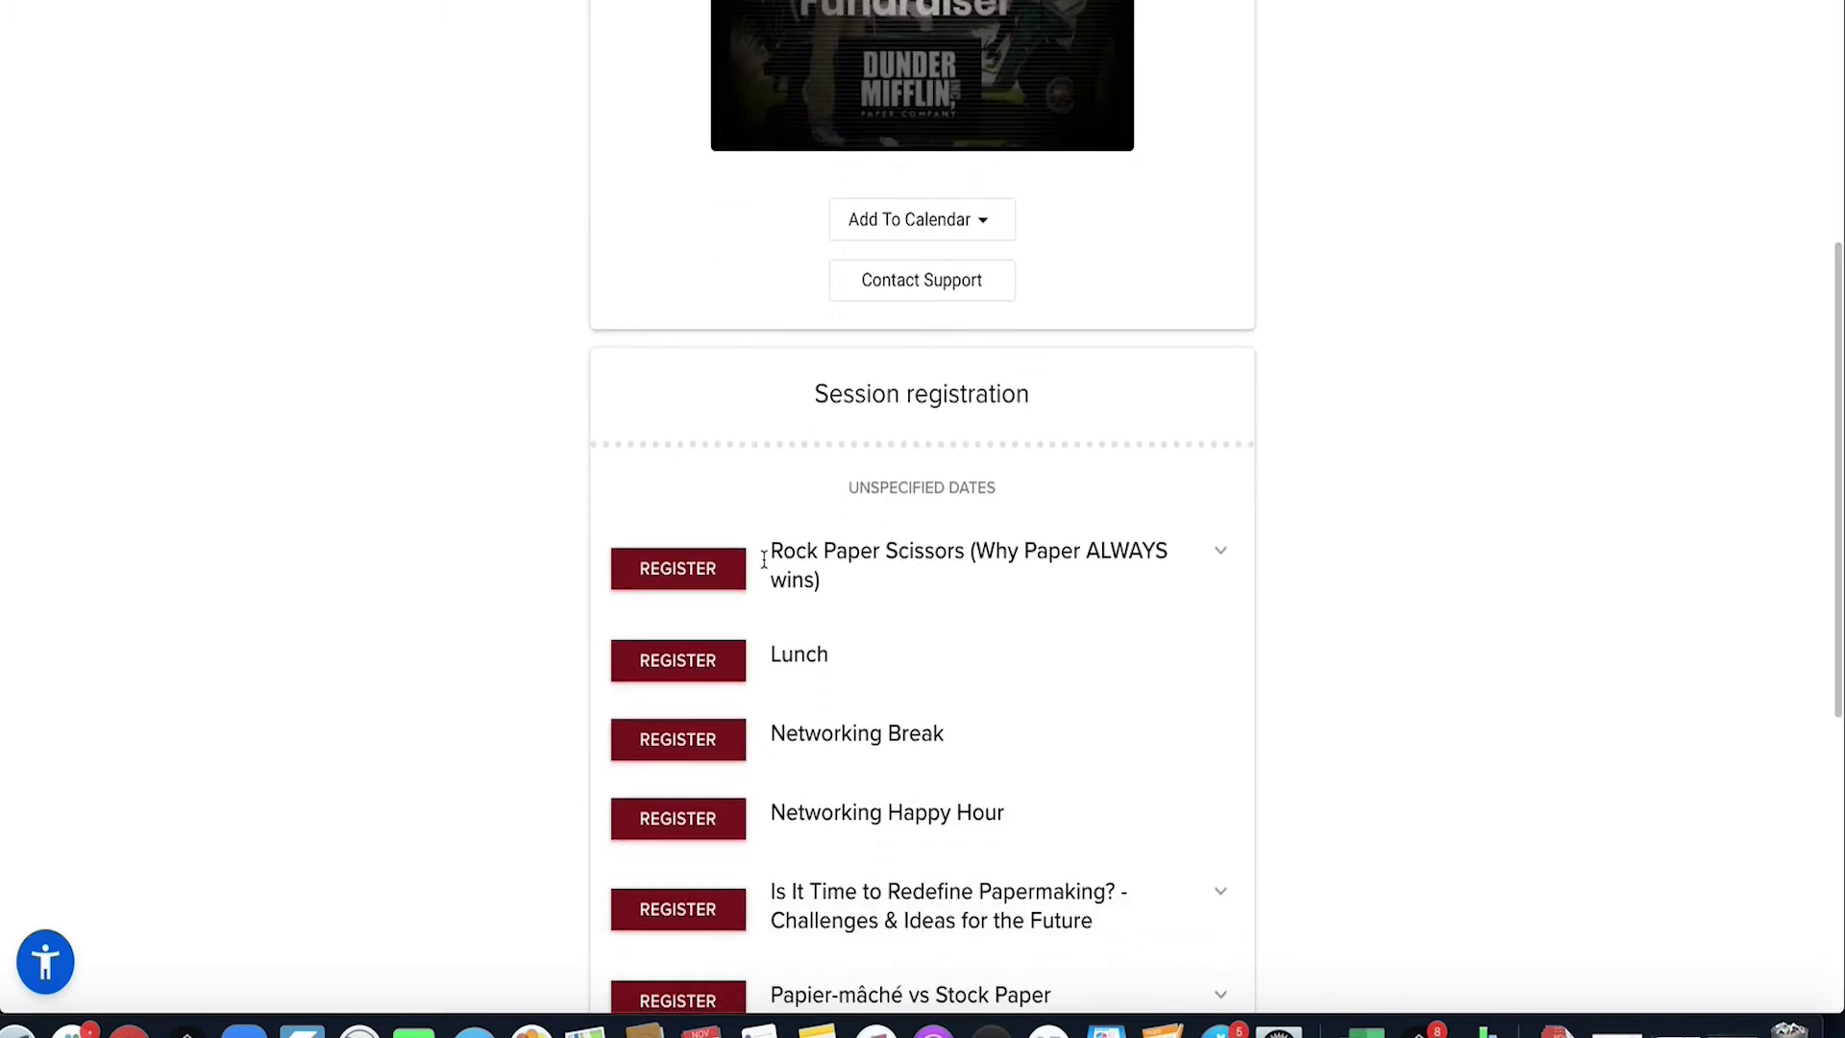
left_click(715, 568)
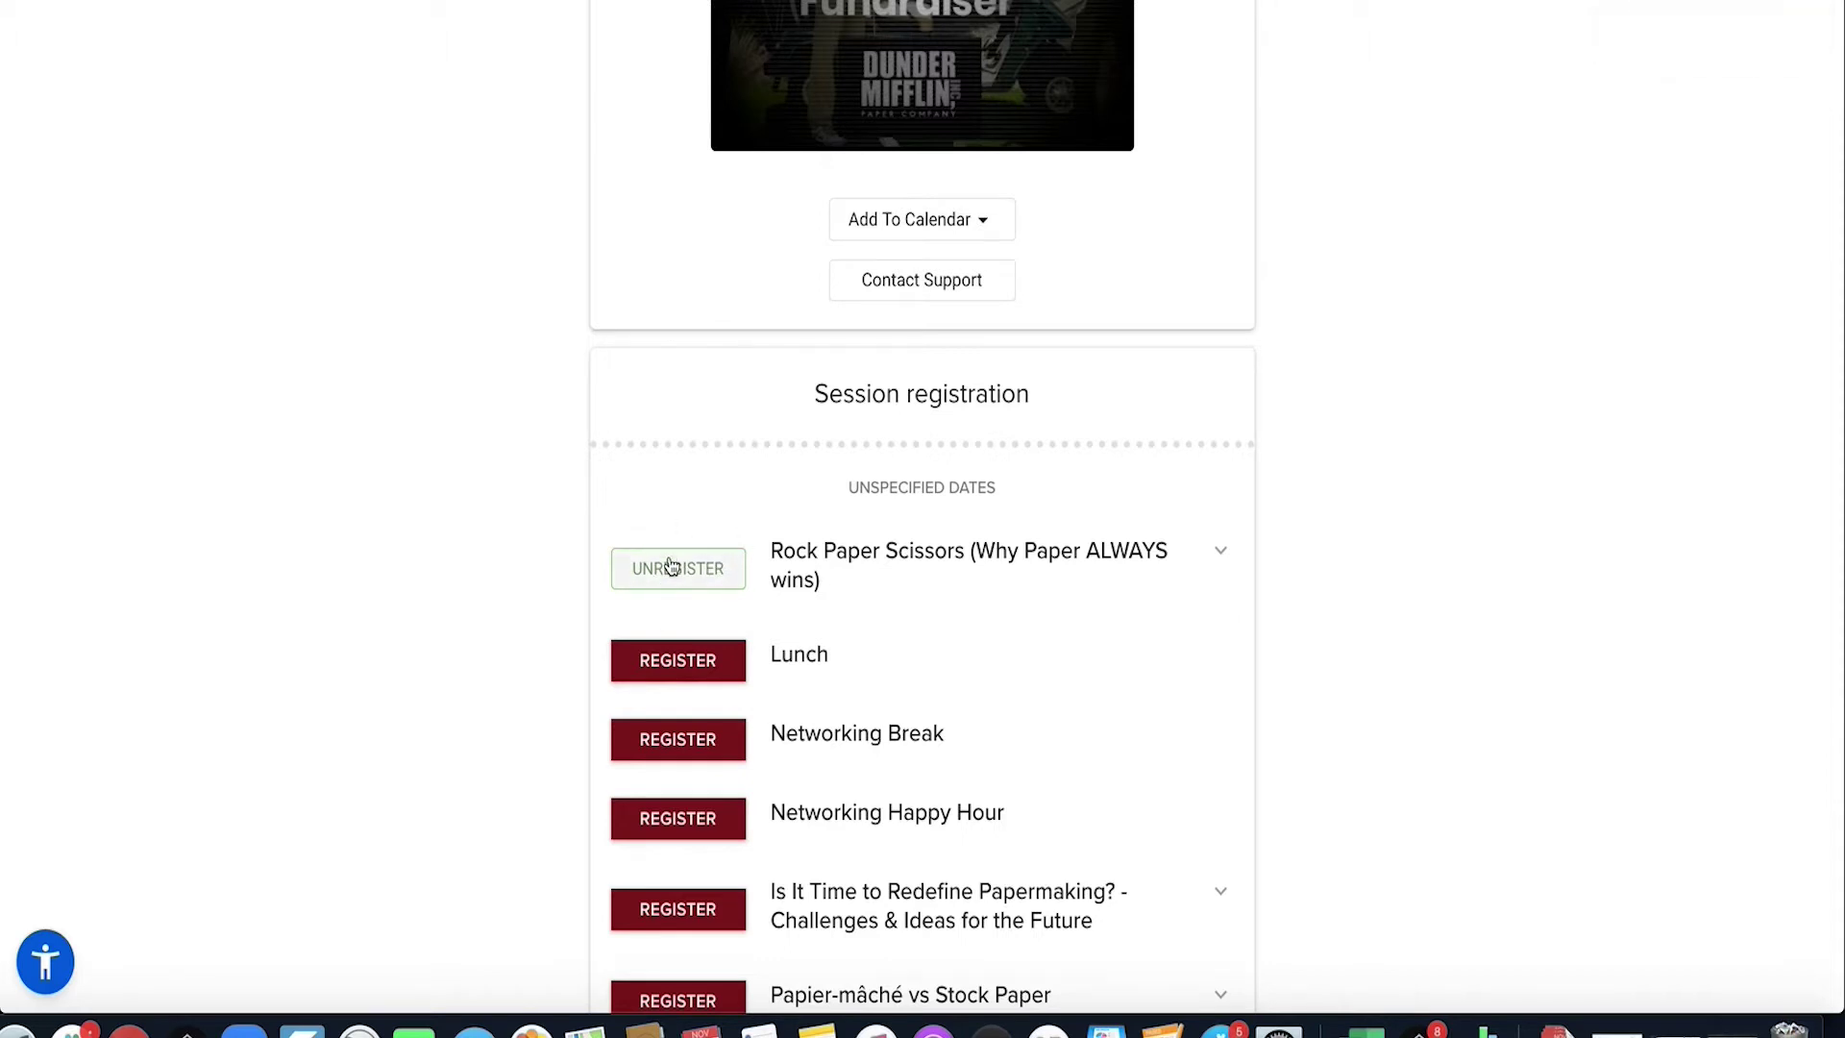
- Examine the release notes' Enhancements on session confirmation color, Campaign access, and international phone number support
scroll(692, 606, "down", 1)
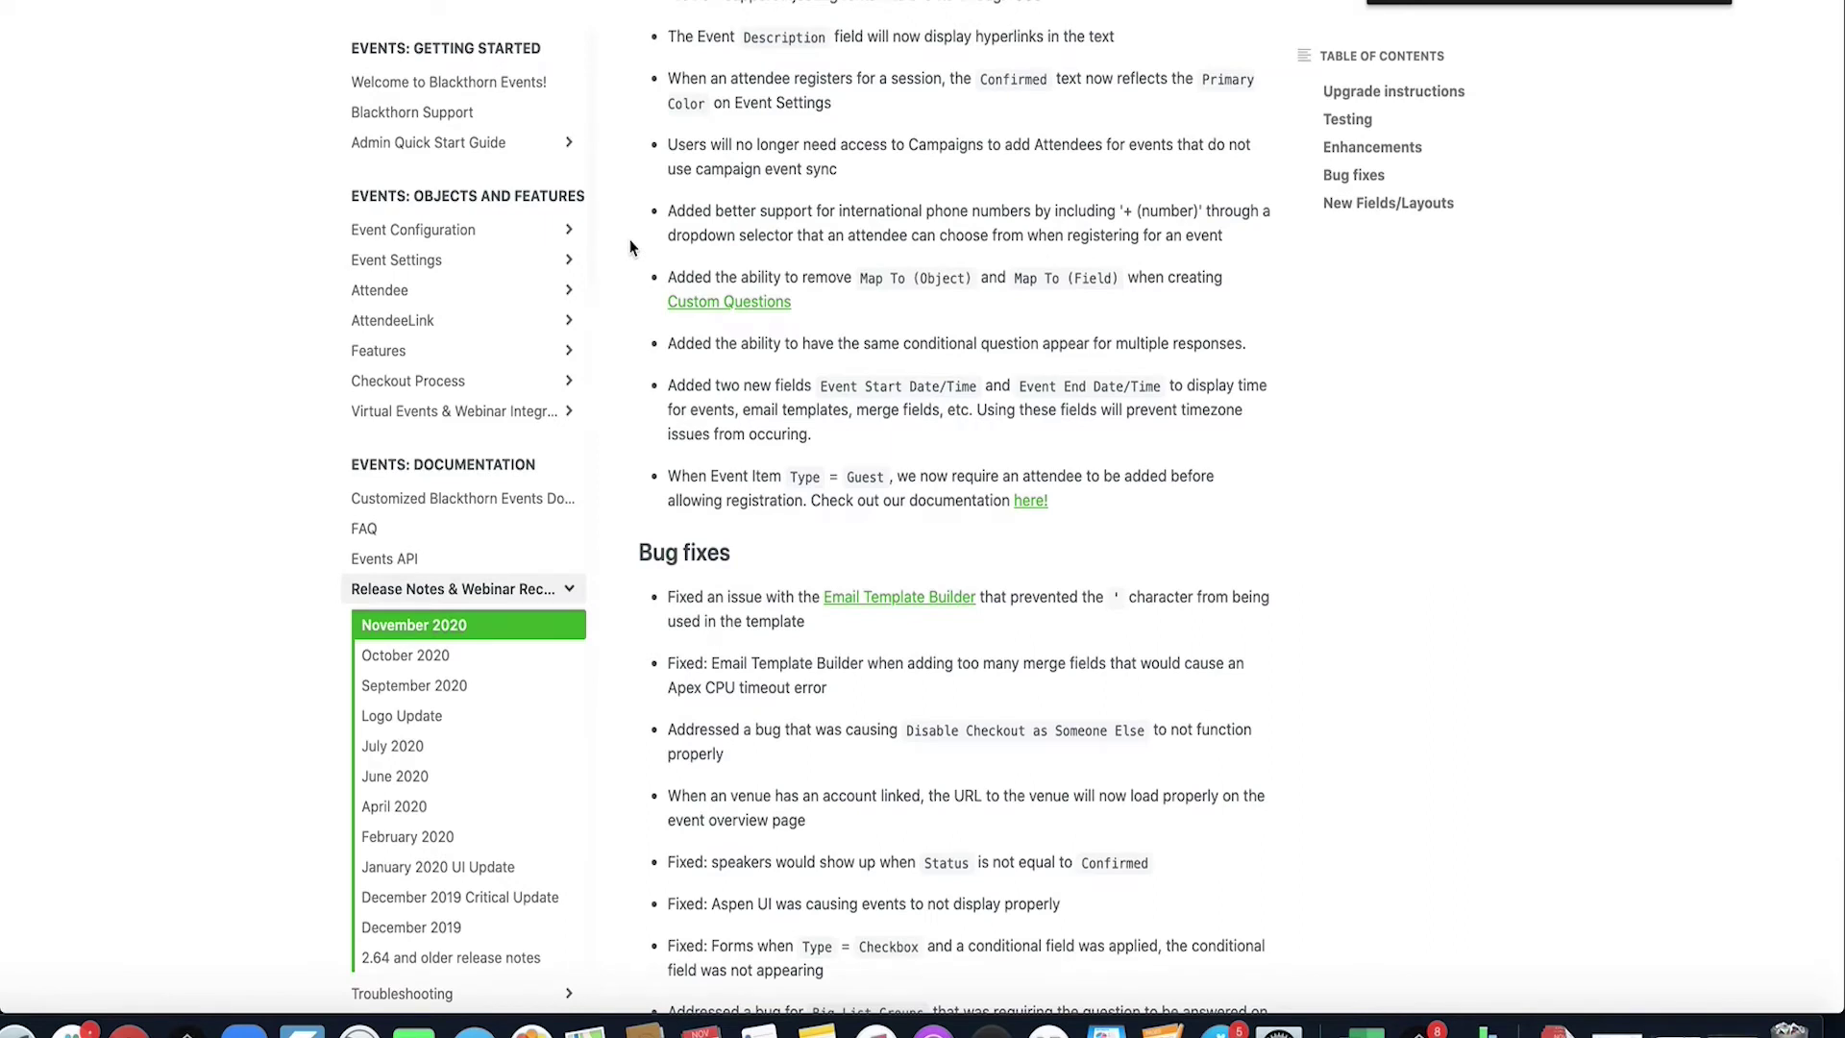
scroll(630, 248, "down", 1)
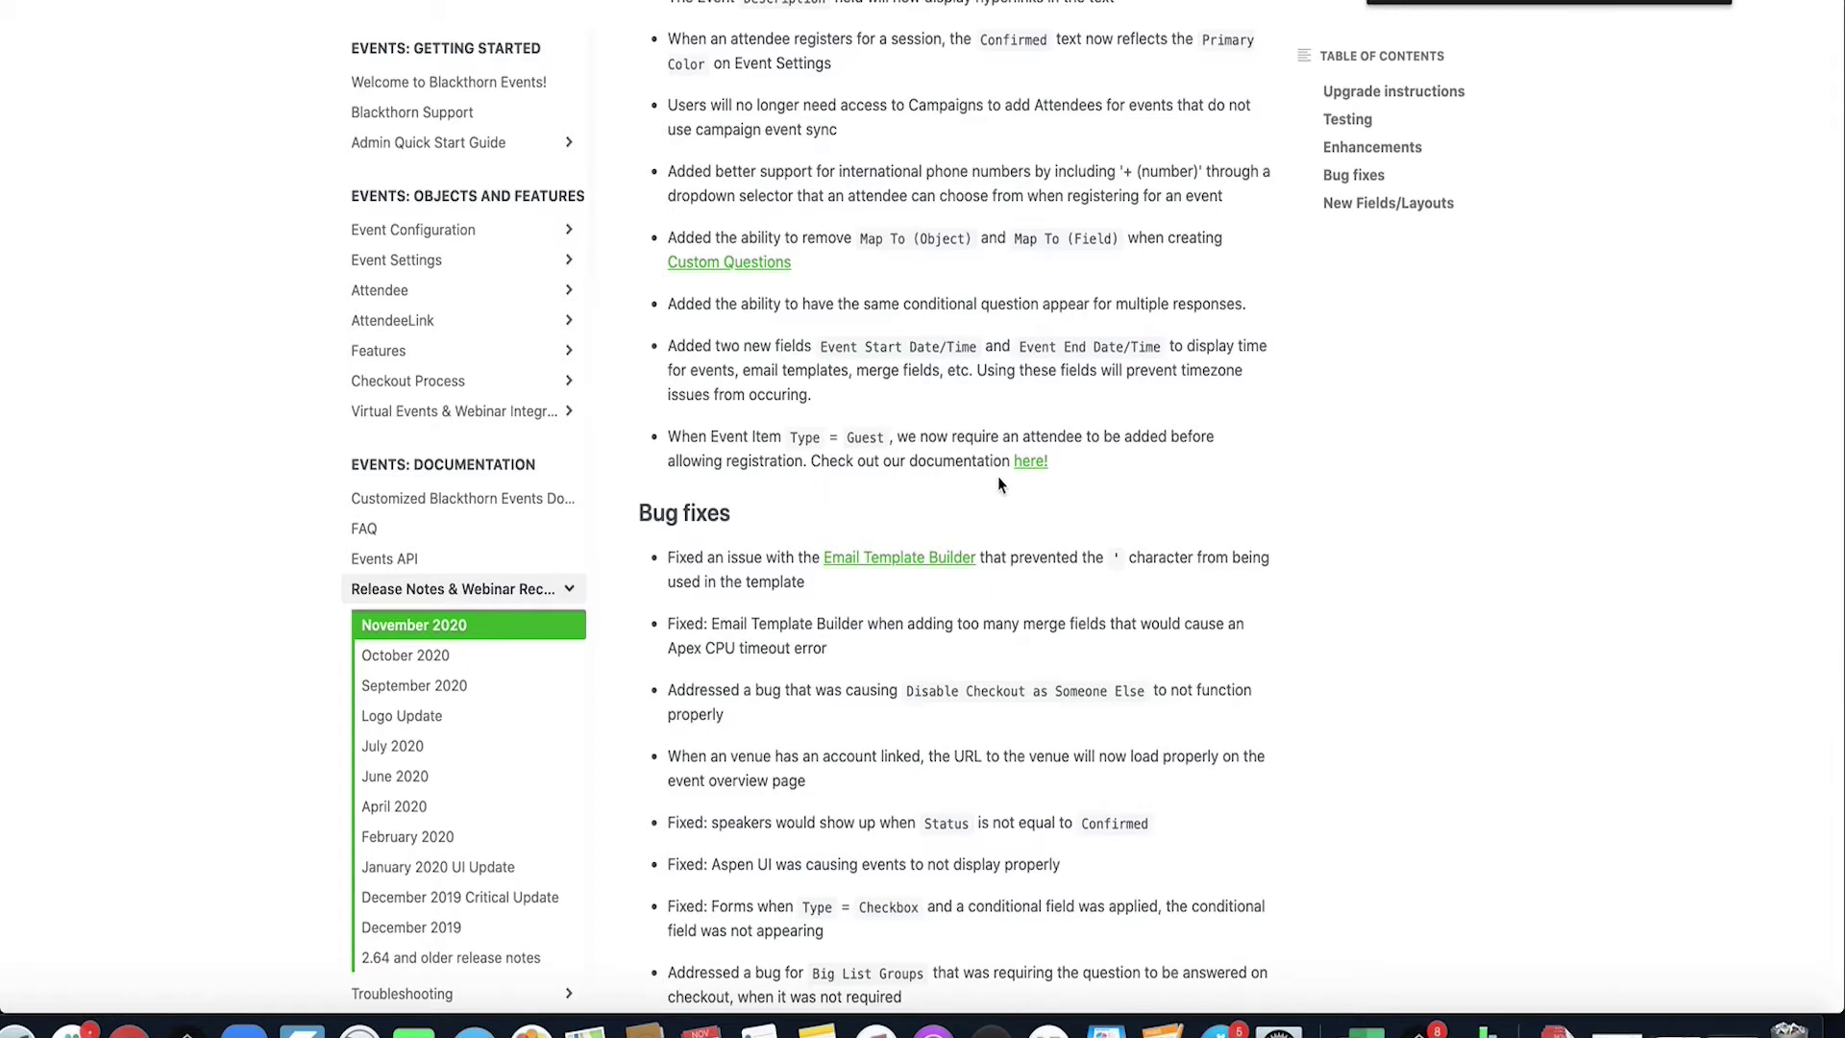
scroll(998, 478, "down", 2)
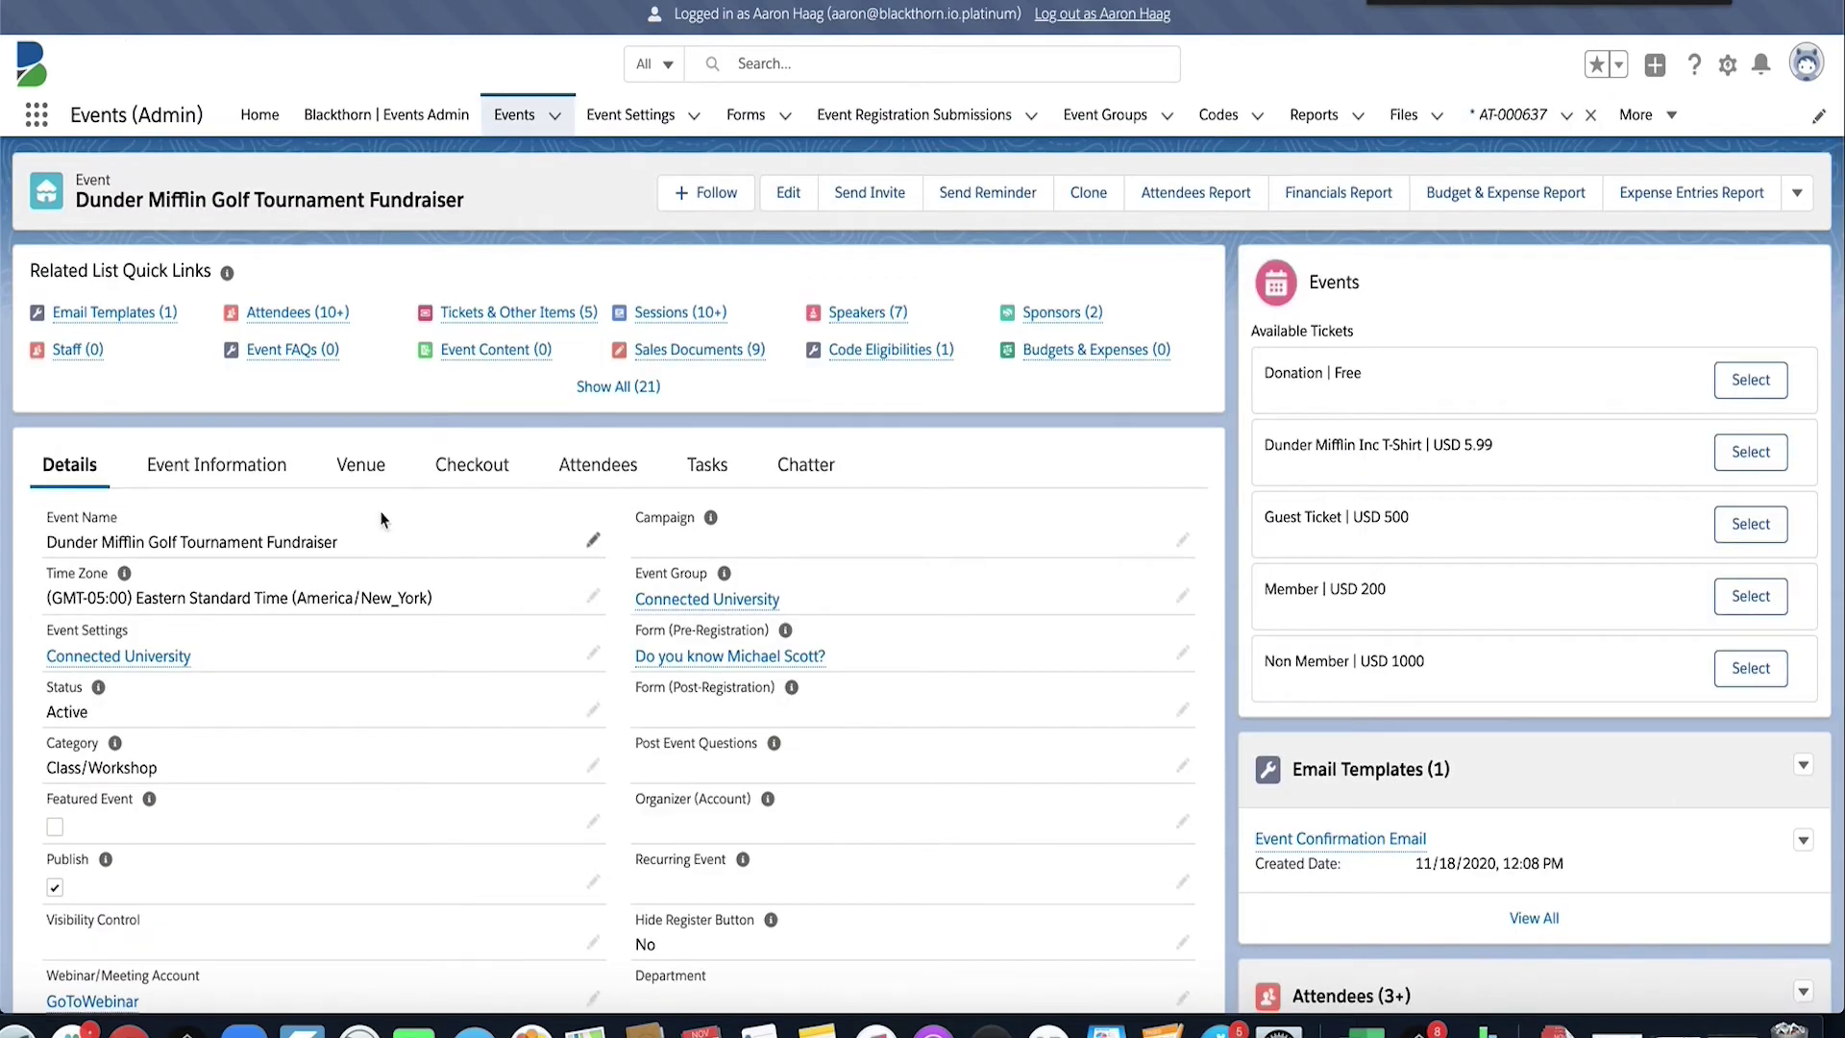
- From the Dunder Mifflin event's public page, start getting tickets and open the attendee form for a Member ticket
scroll(381, 519, "down", 5)
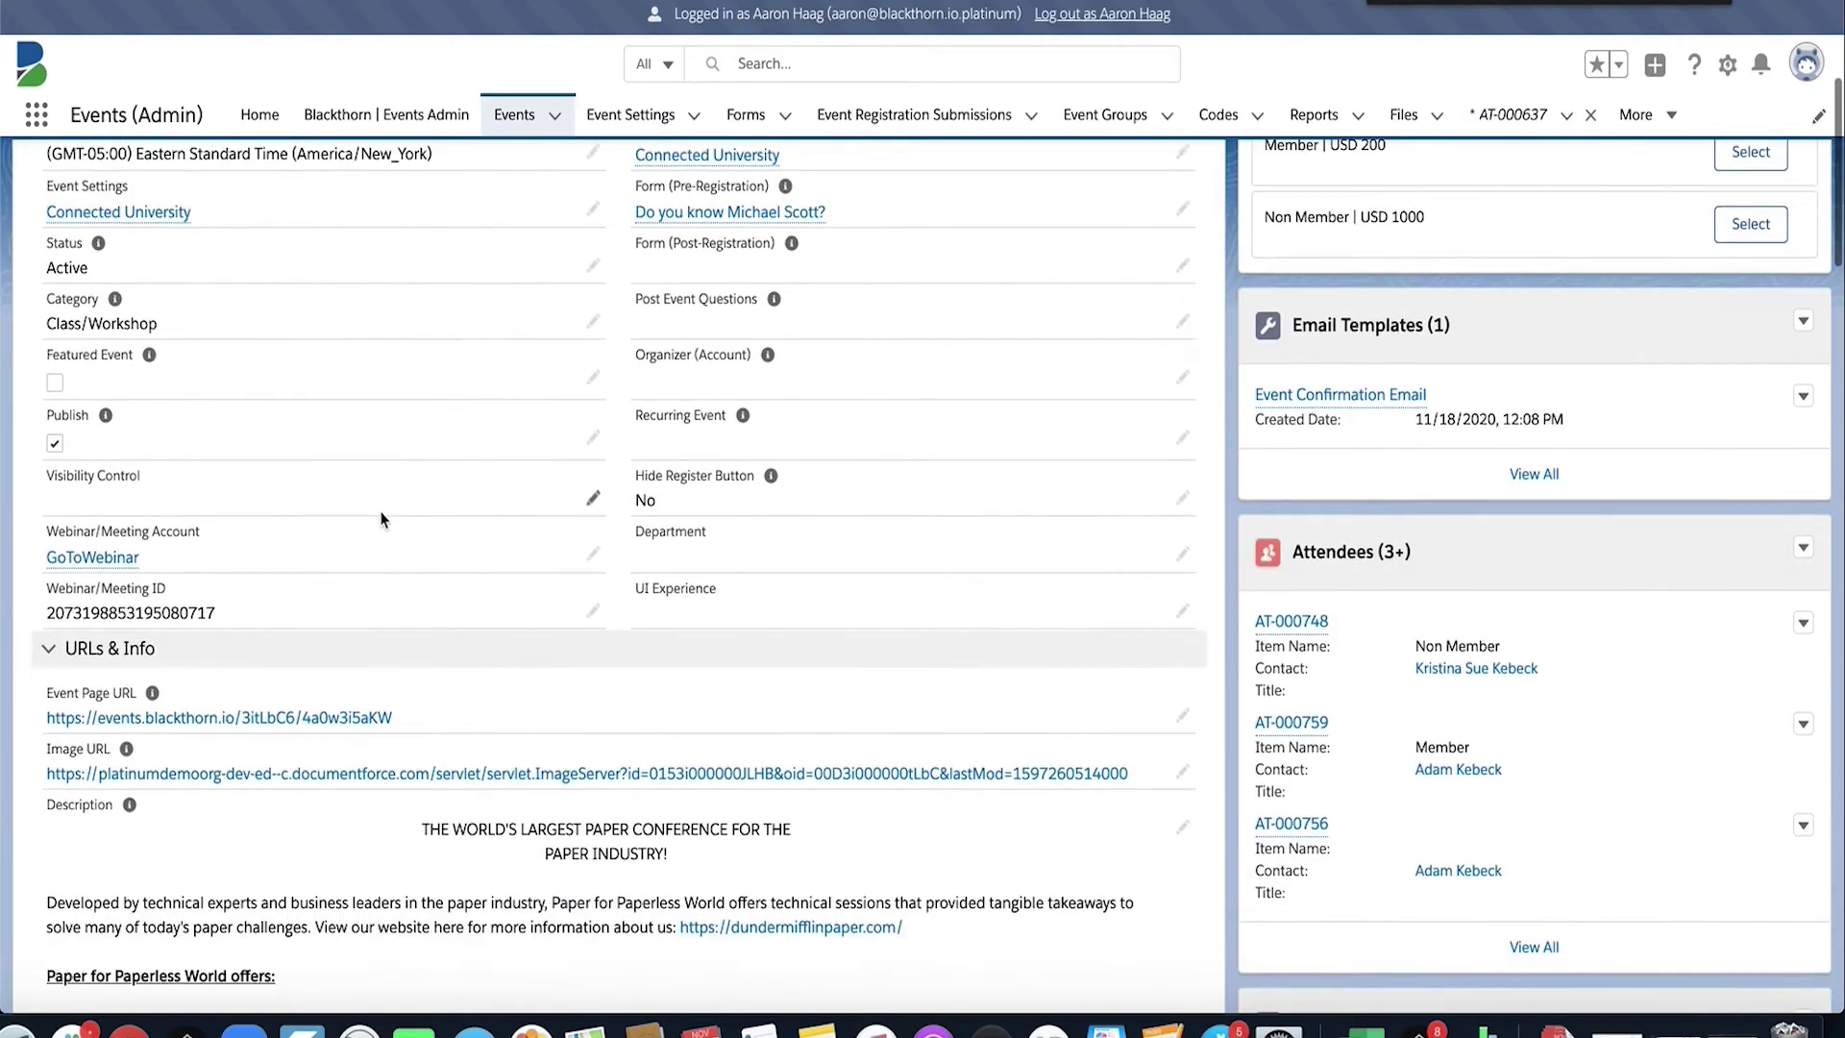
scroll(381, 519, "down", 2)
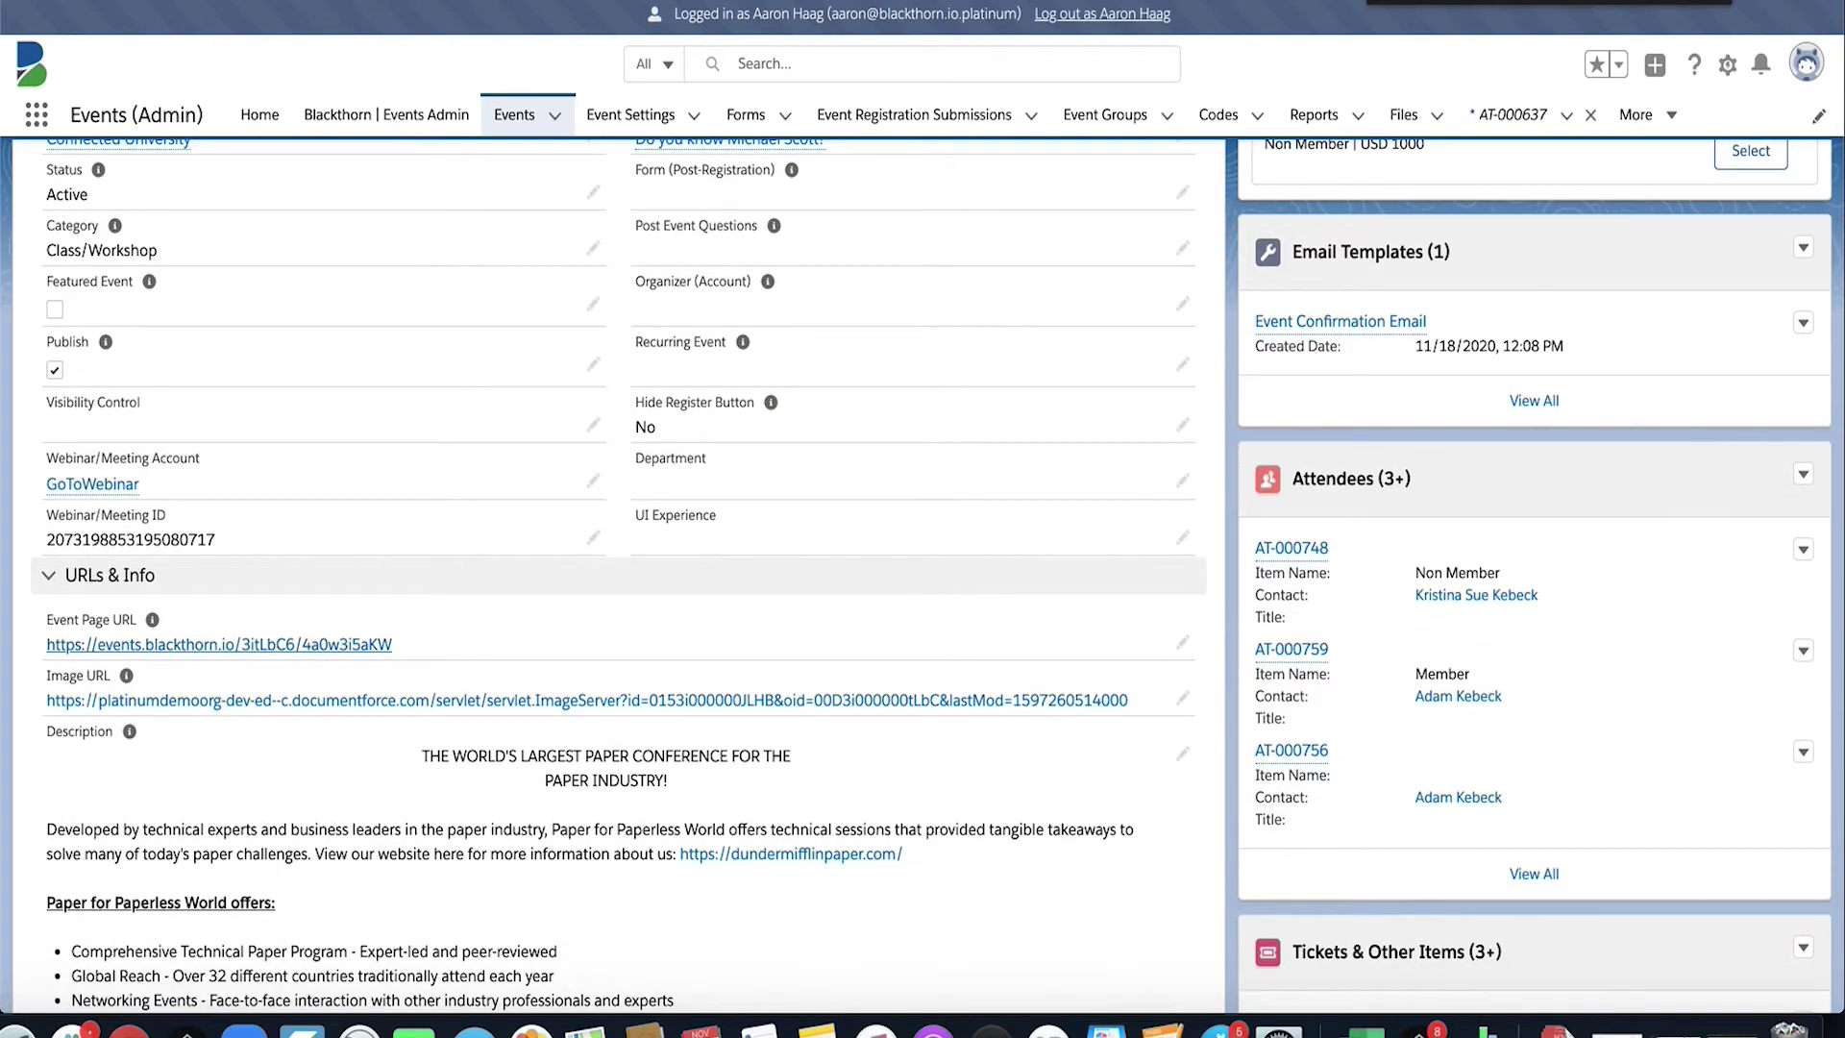
left_click(219, 645)
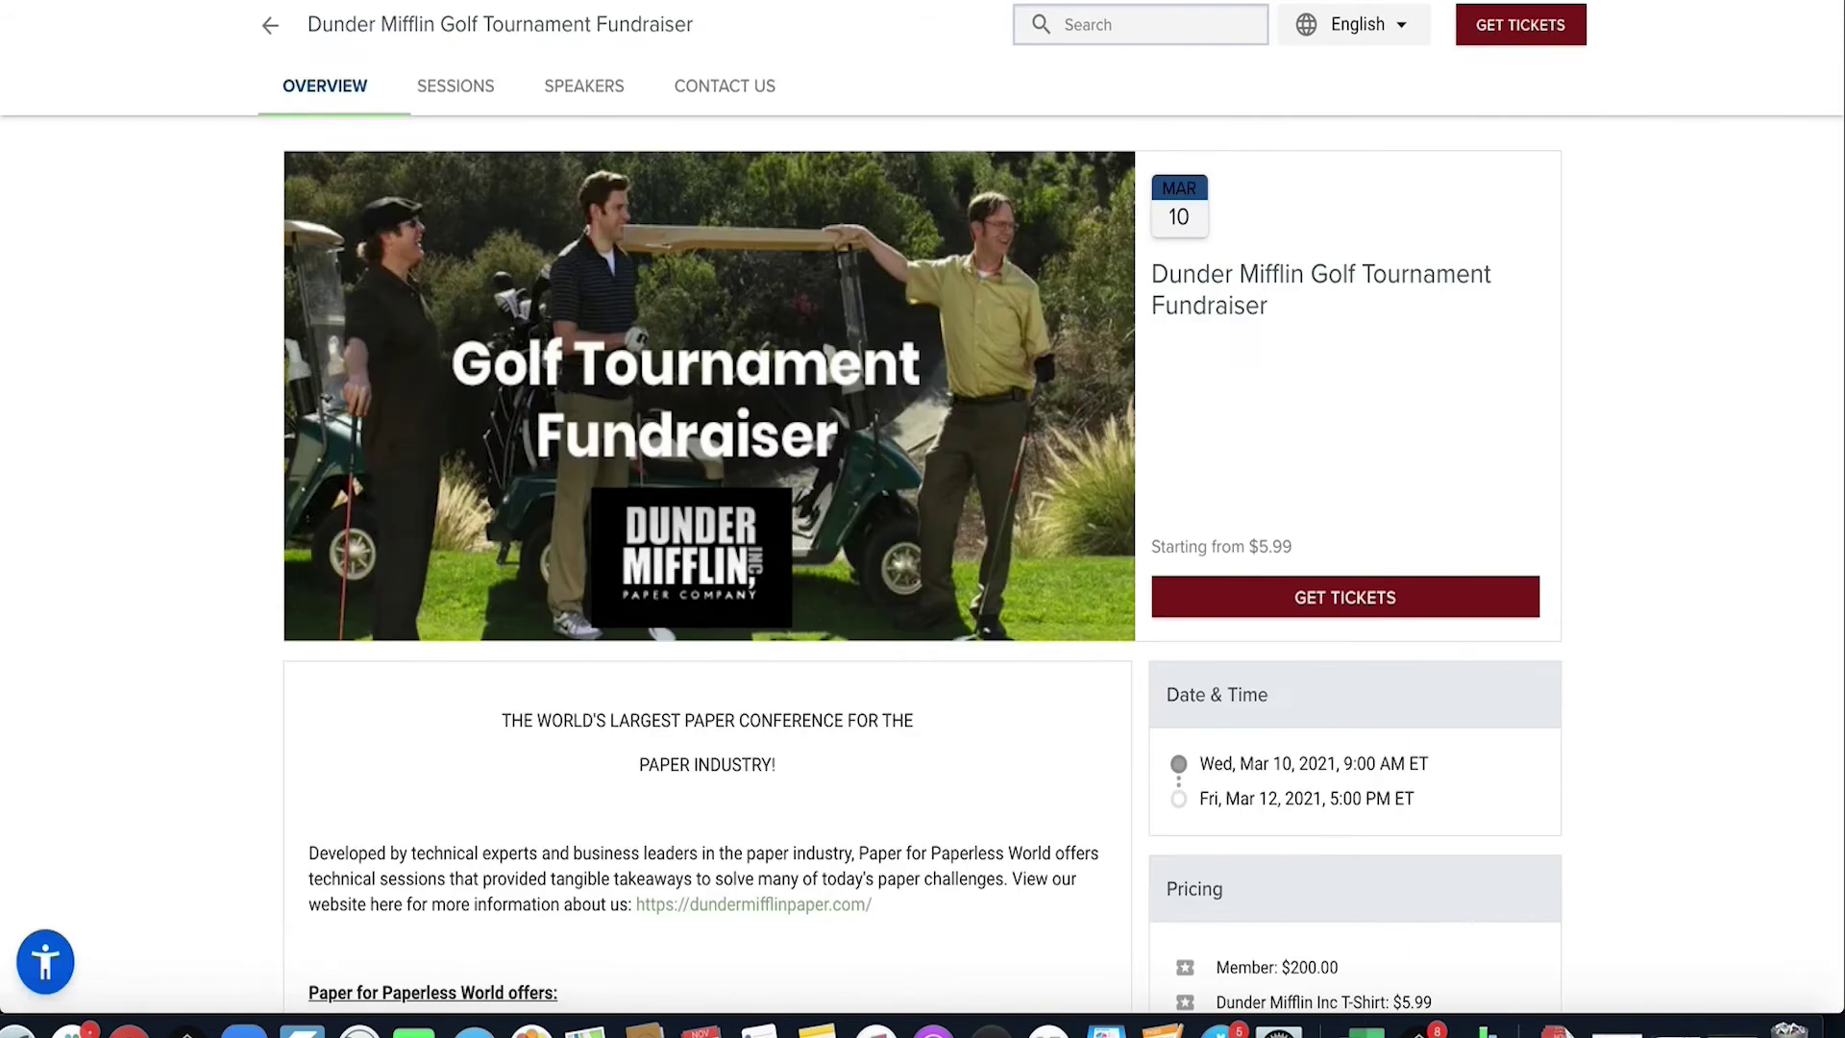
left_click(1365, 601)
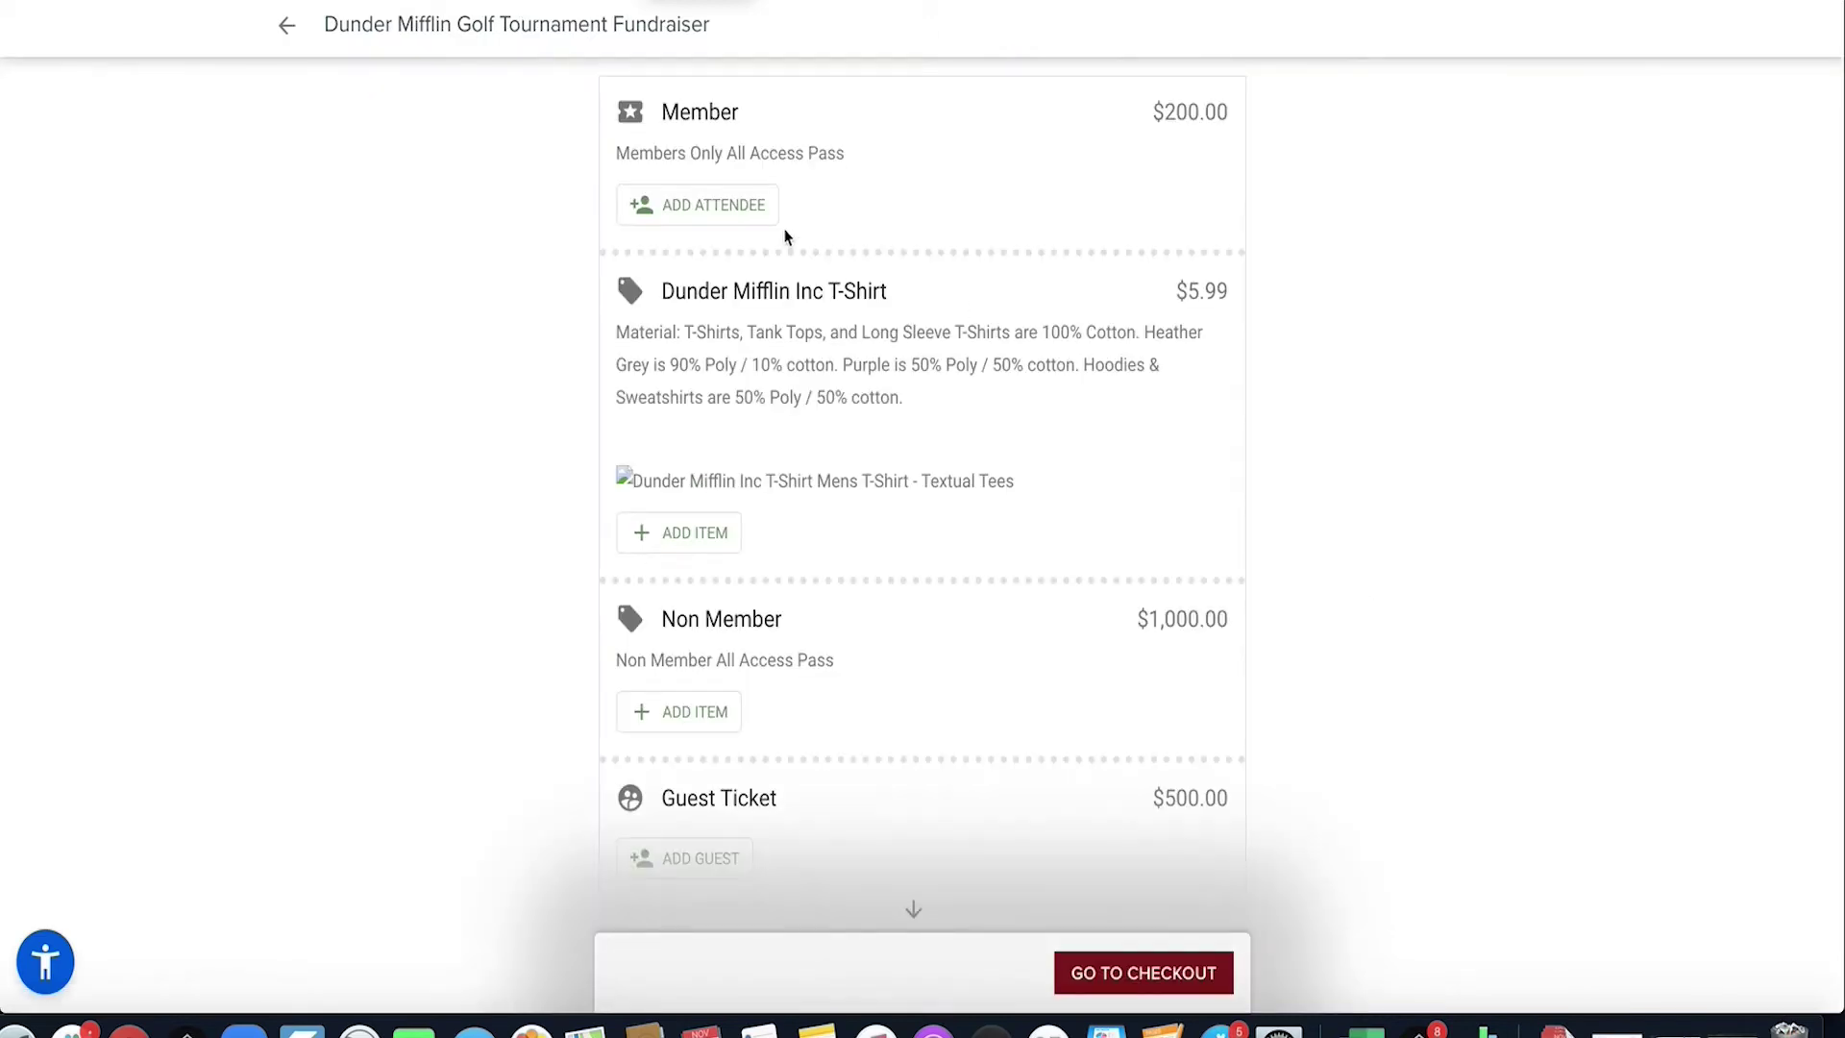
left_click(739, 207)
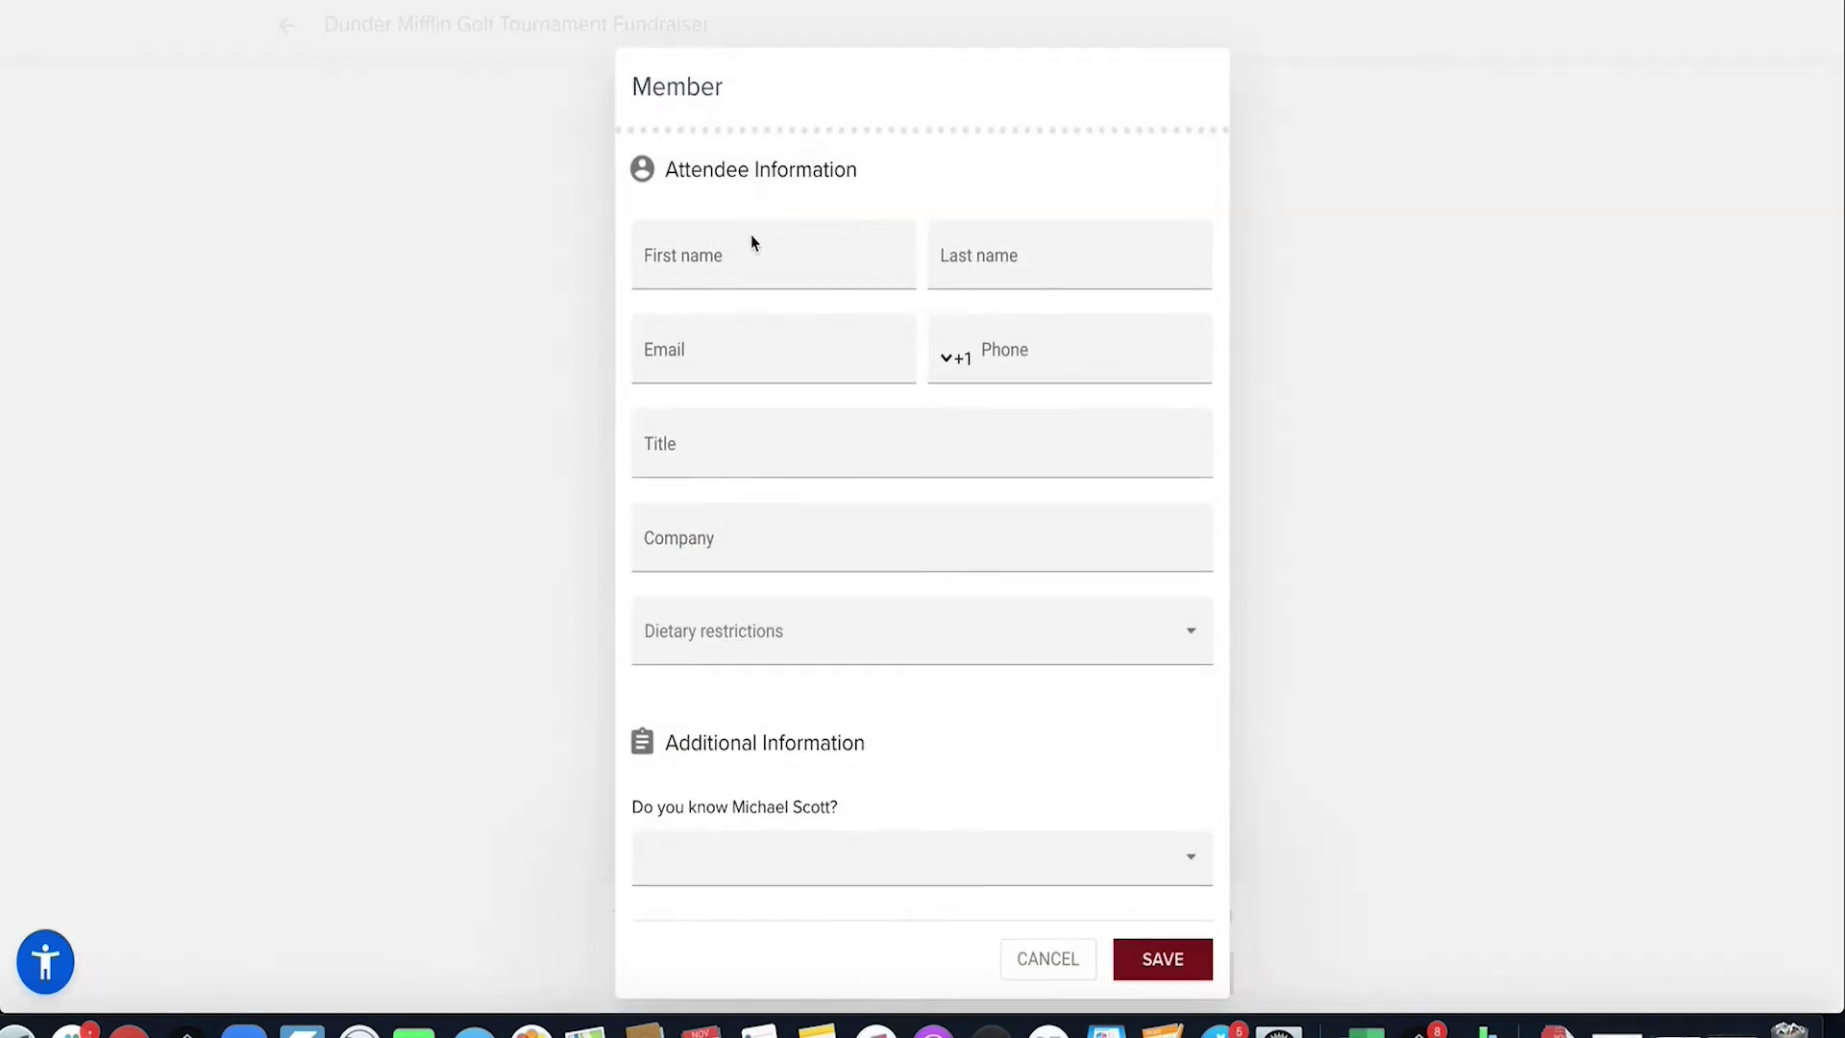
- Fill in the attendee's name, email and phone from the saved contact details, and set the phone country code to Germany (+49)
left_click(736, 256)
left_click(770, 313)
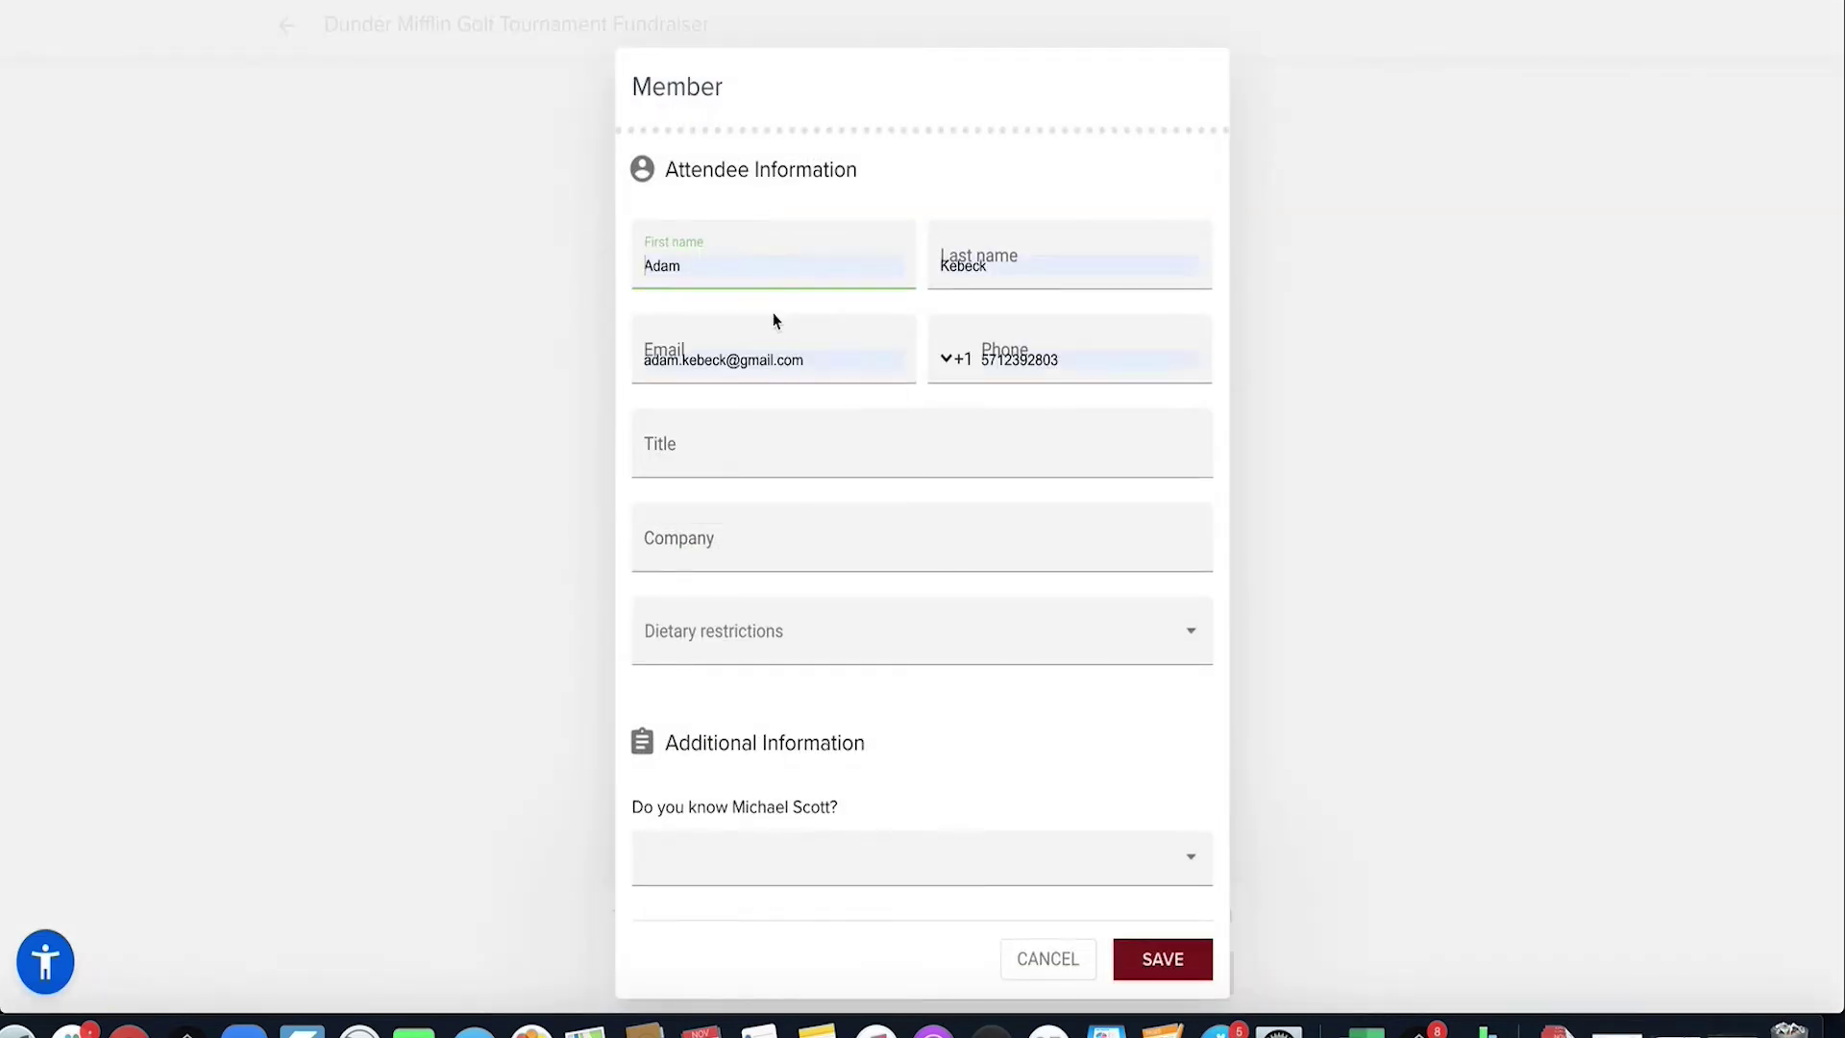
left_click(947, 360)
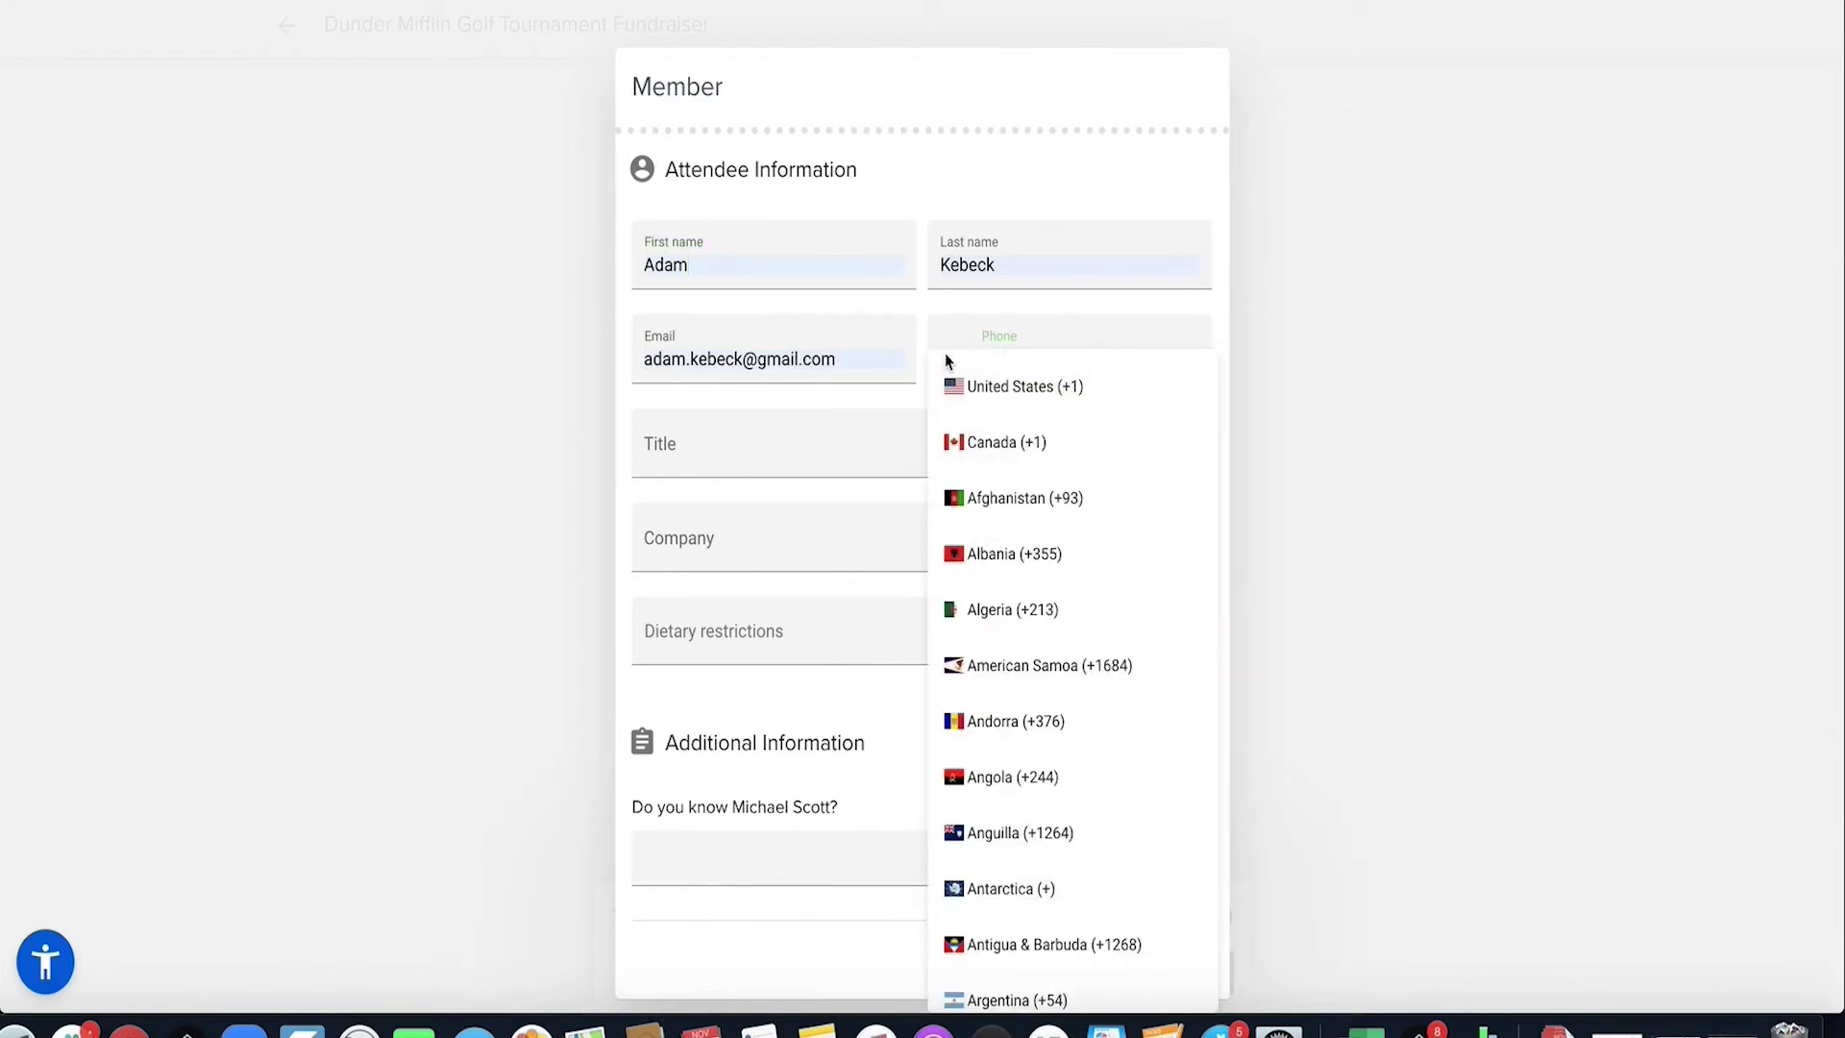
scroll(1104, 809, "down", 5)
scroll(1104, 809, "down", 10)
scroll(1104, 809, "down", 15)
scroll(1104, 809, "up", 4)
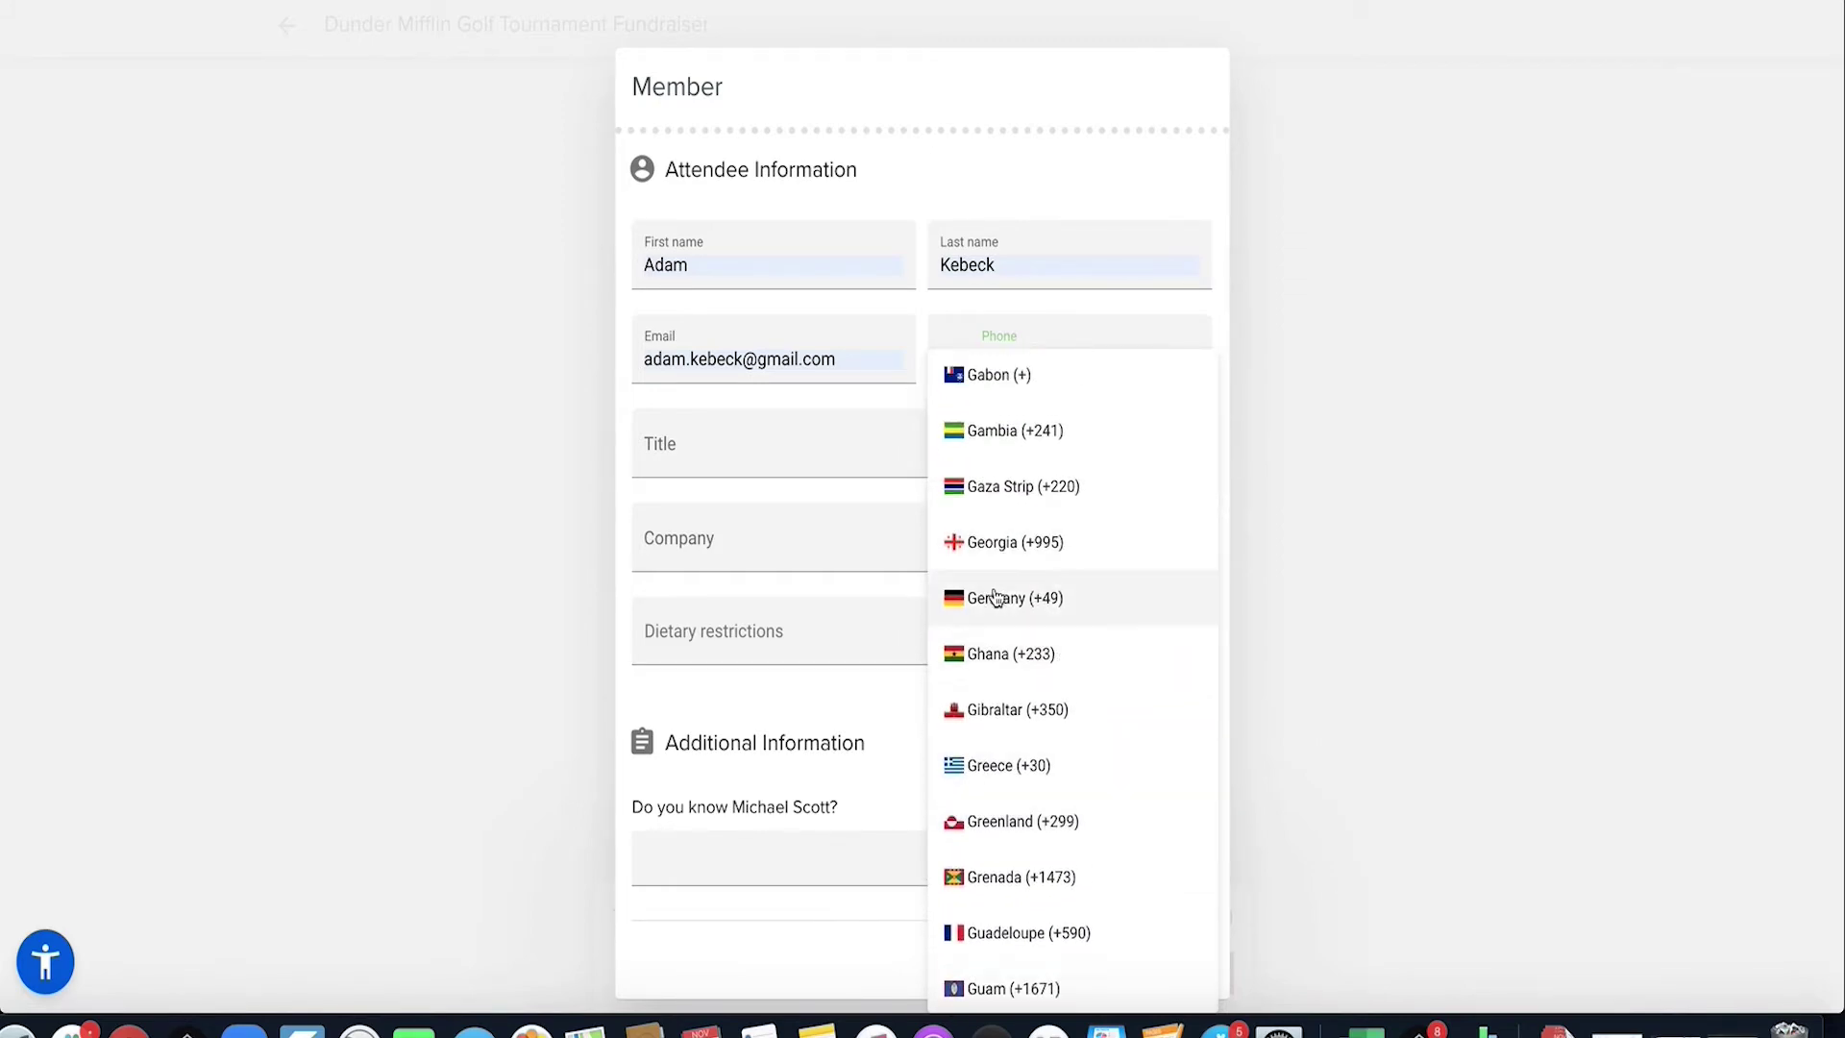
left_click(993, 597)
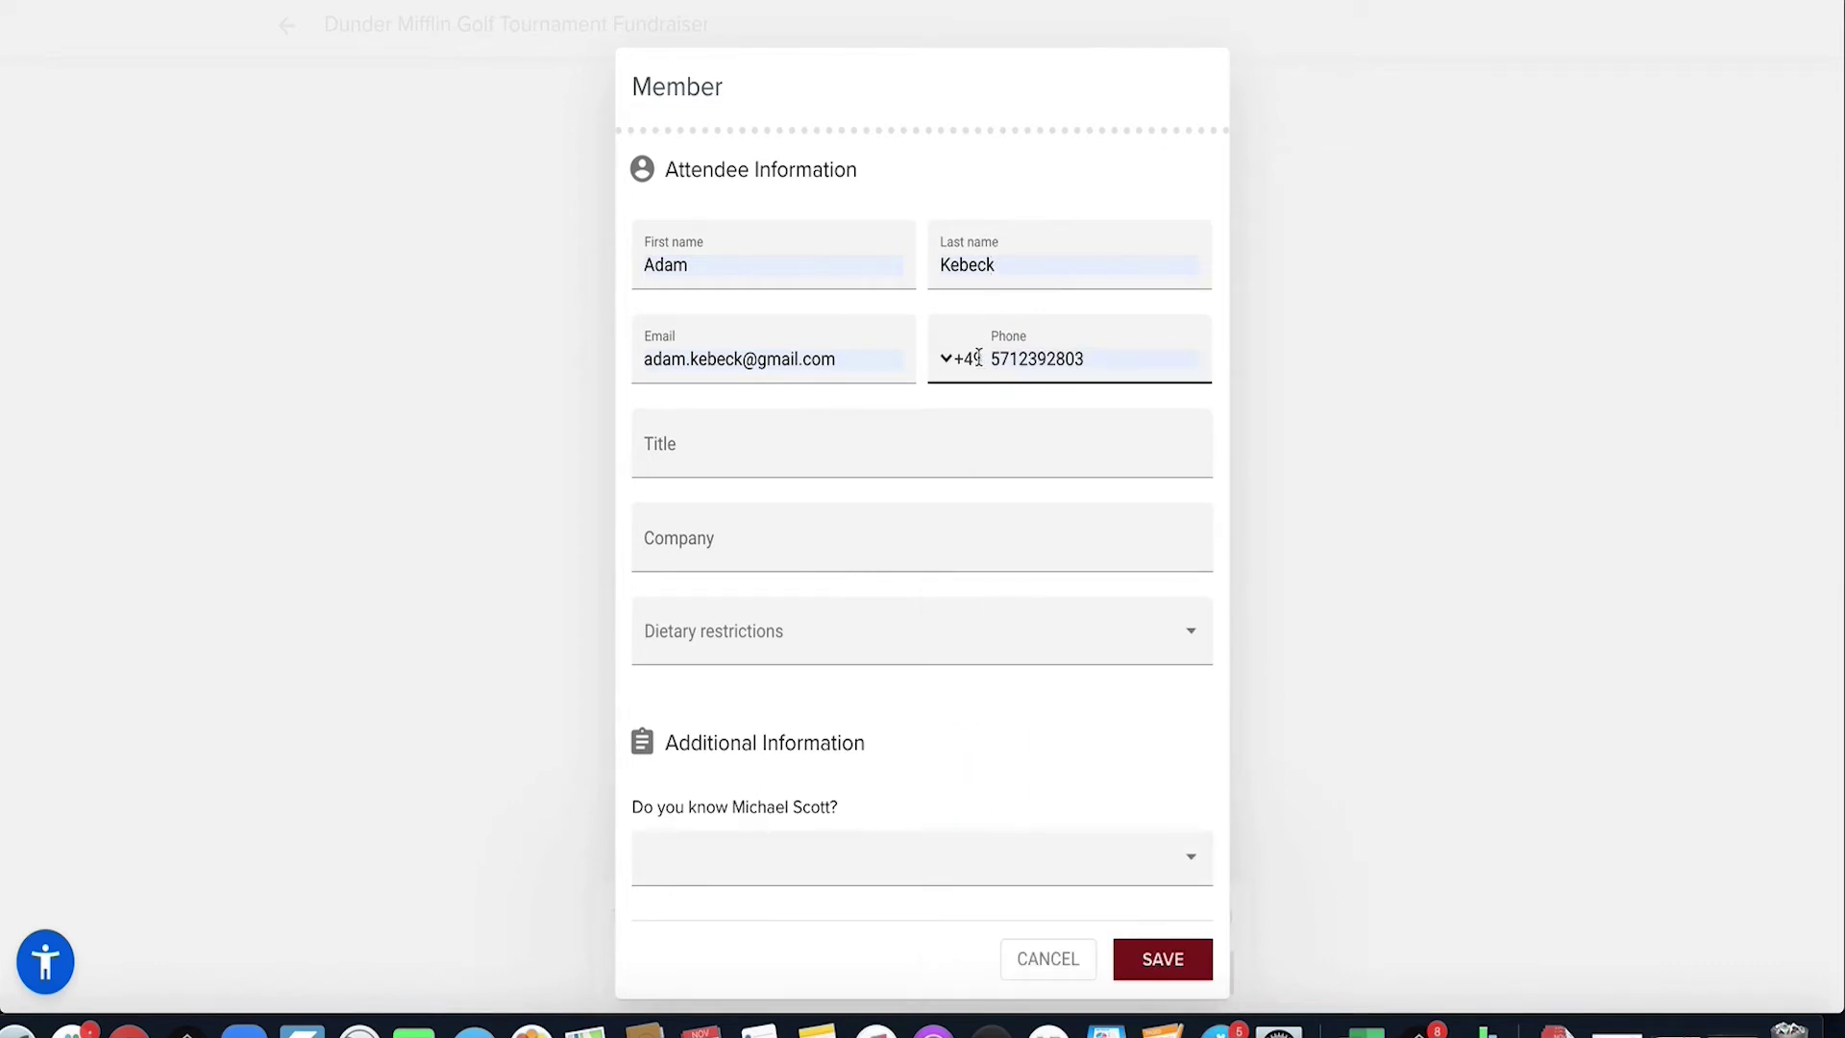
- Look through the phone country codes again and read the release note on removing Map To (Object) and Map To (Field)
left_click(944, 359)
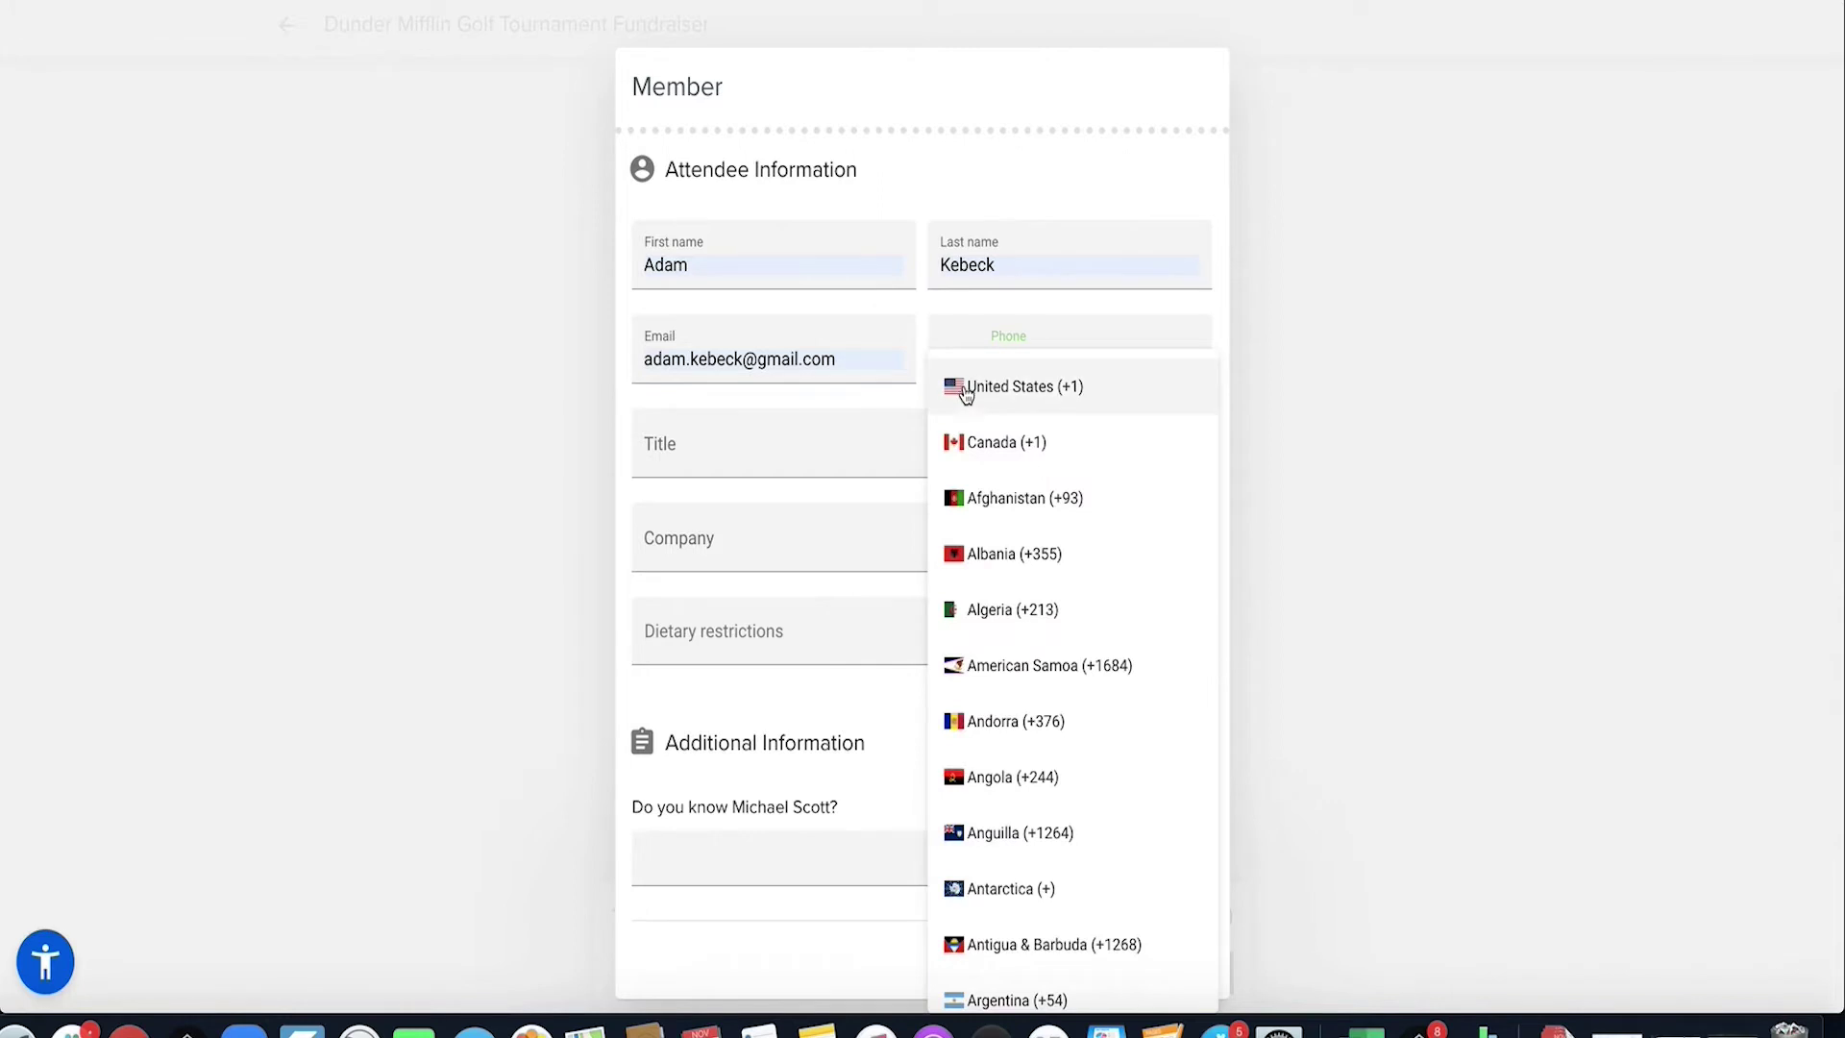
scroll(1064, 676, "down", 5)
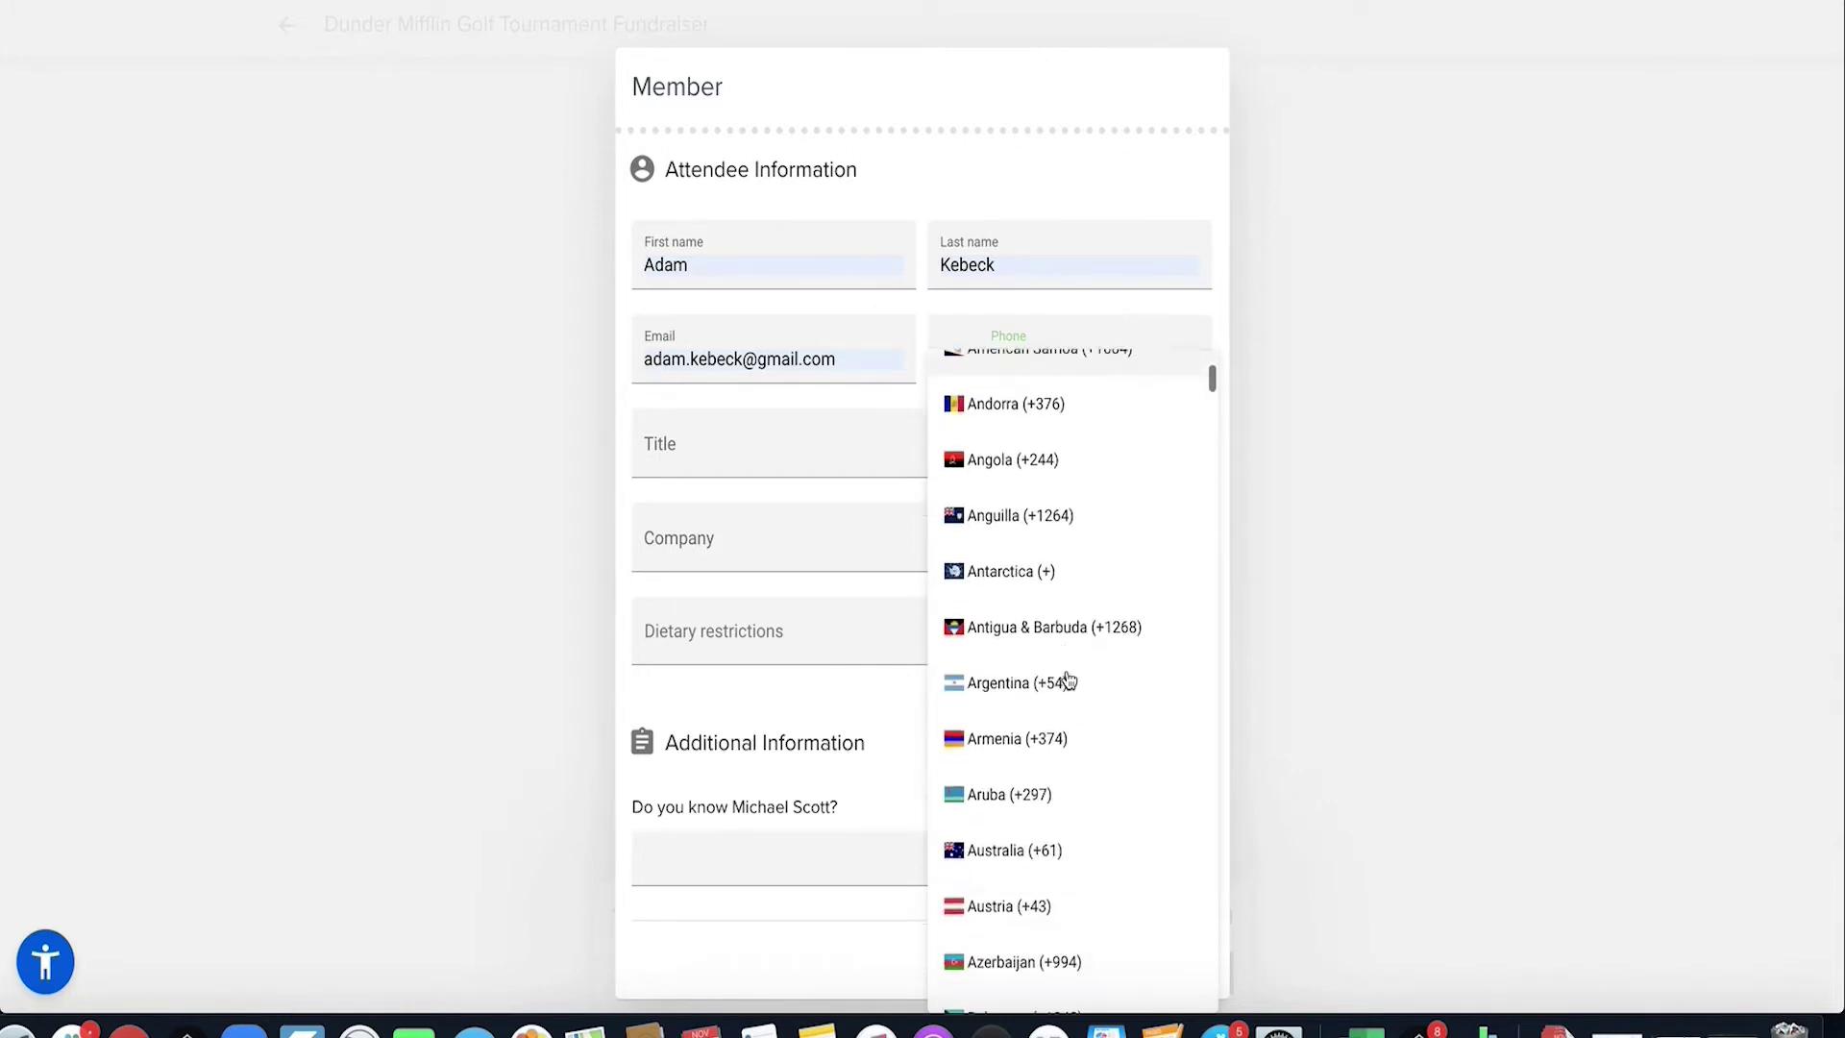
left_click(1573, 665)
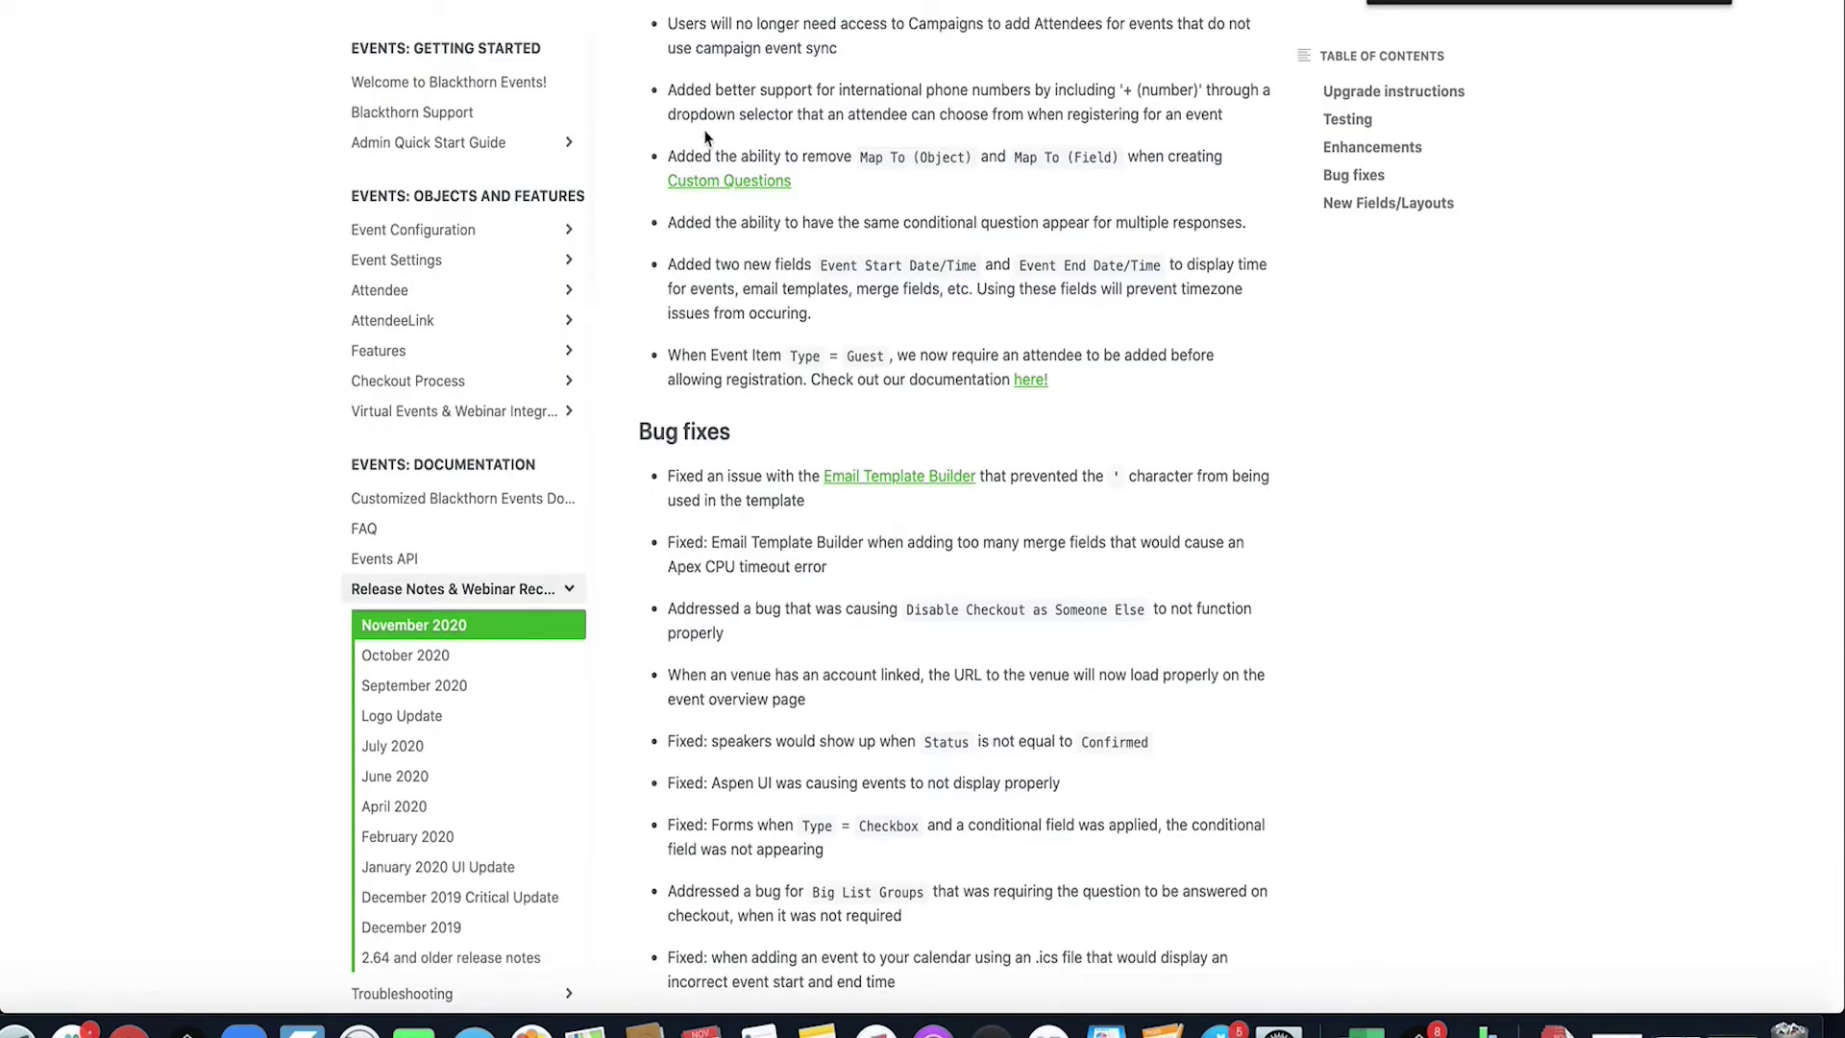
scroll(928, 247, "down", 2)
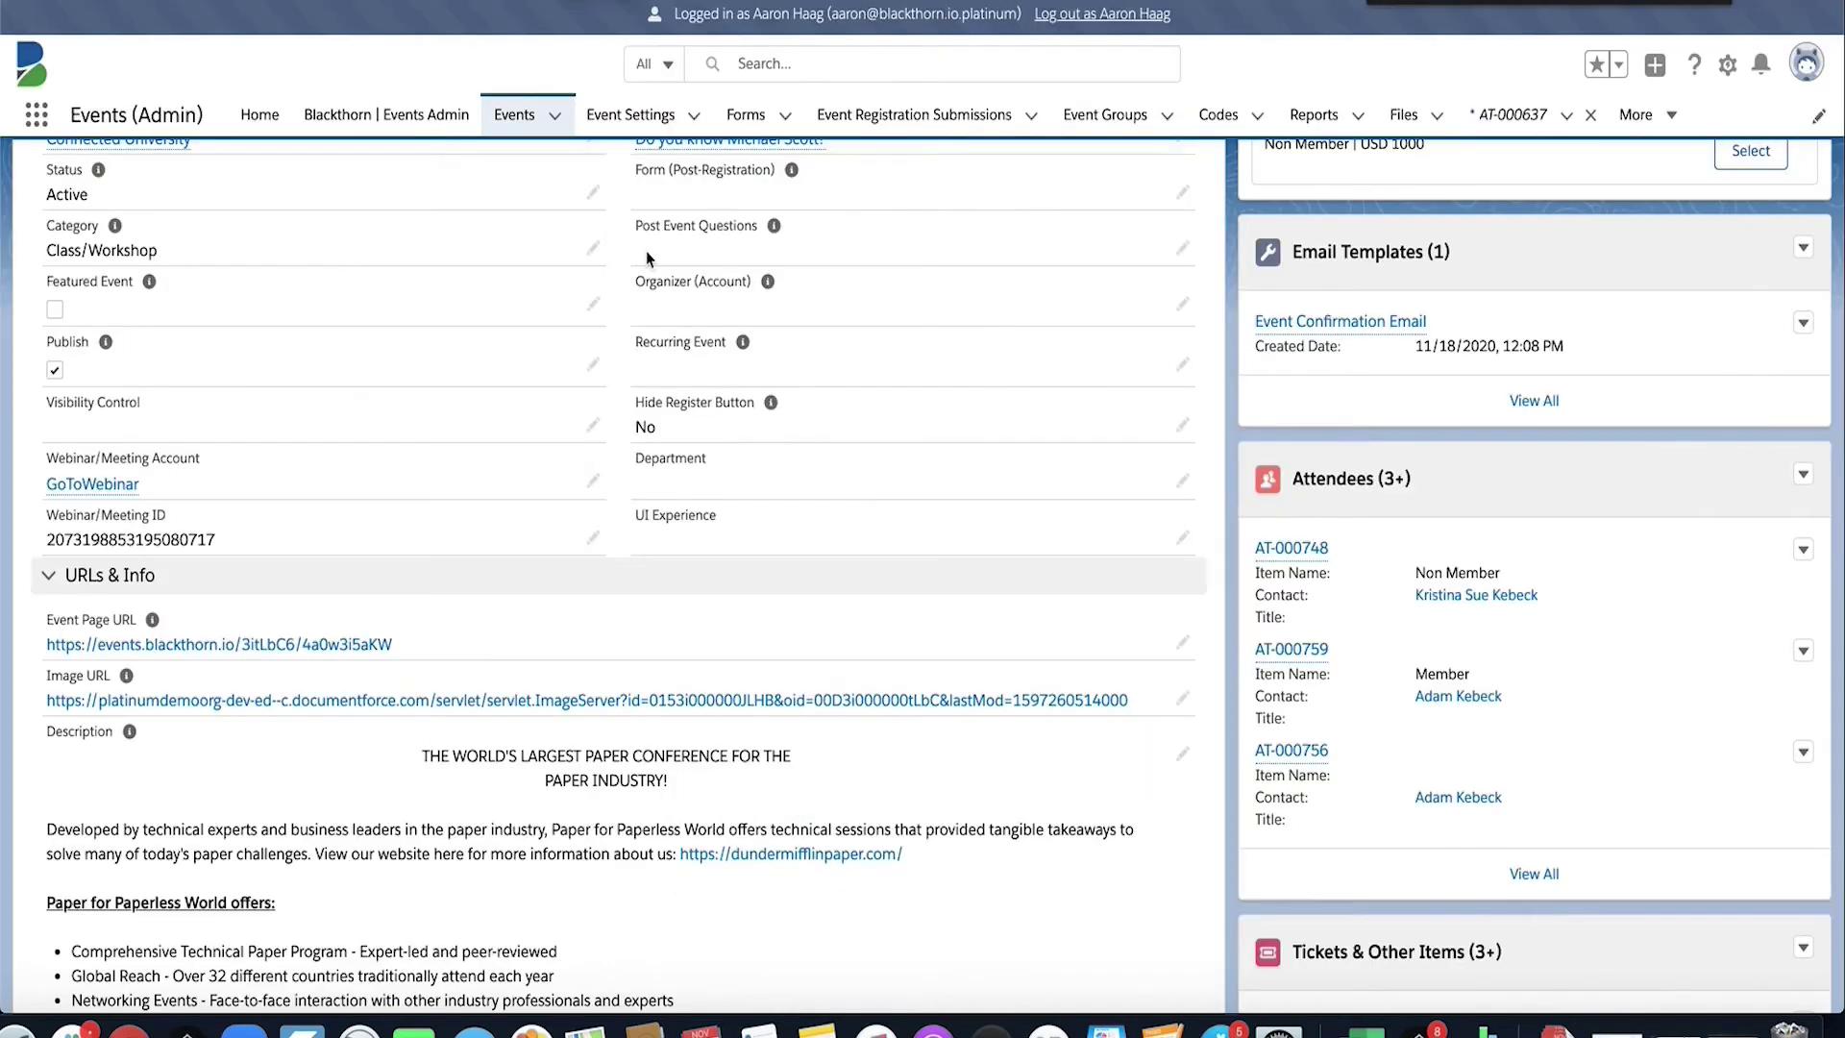
- Open the "Do you know Michael Scott?" form and check the Maps To columns in its full Form Elements list
scroll(723, 434, "up", 5)
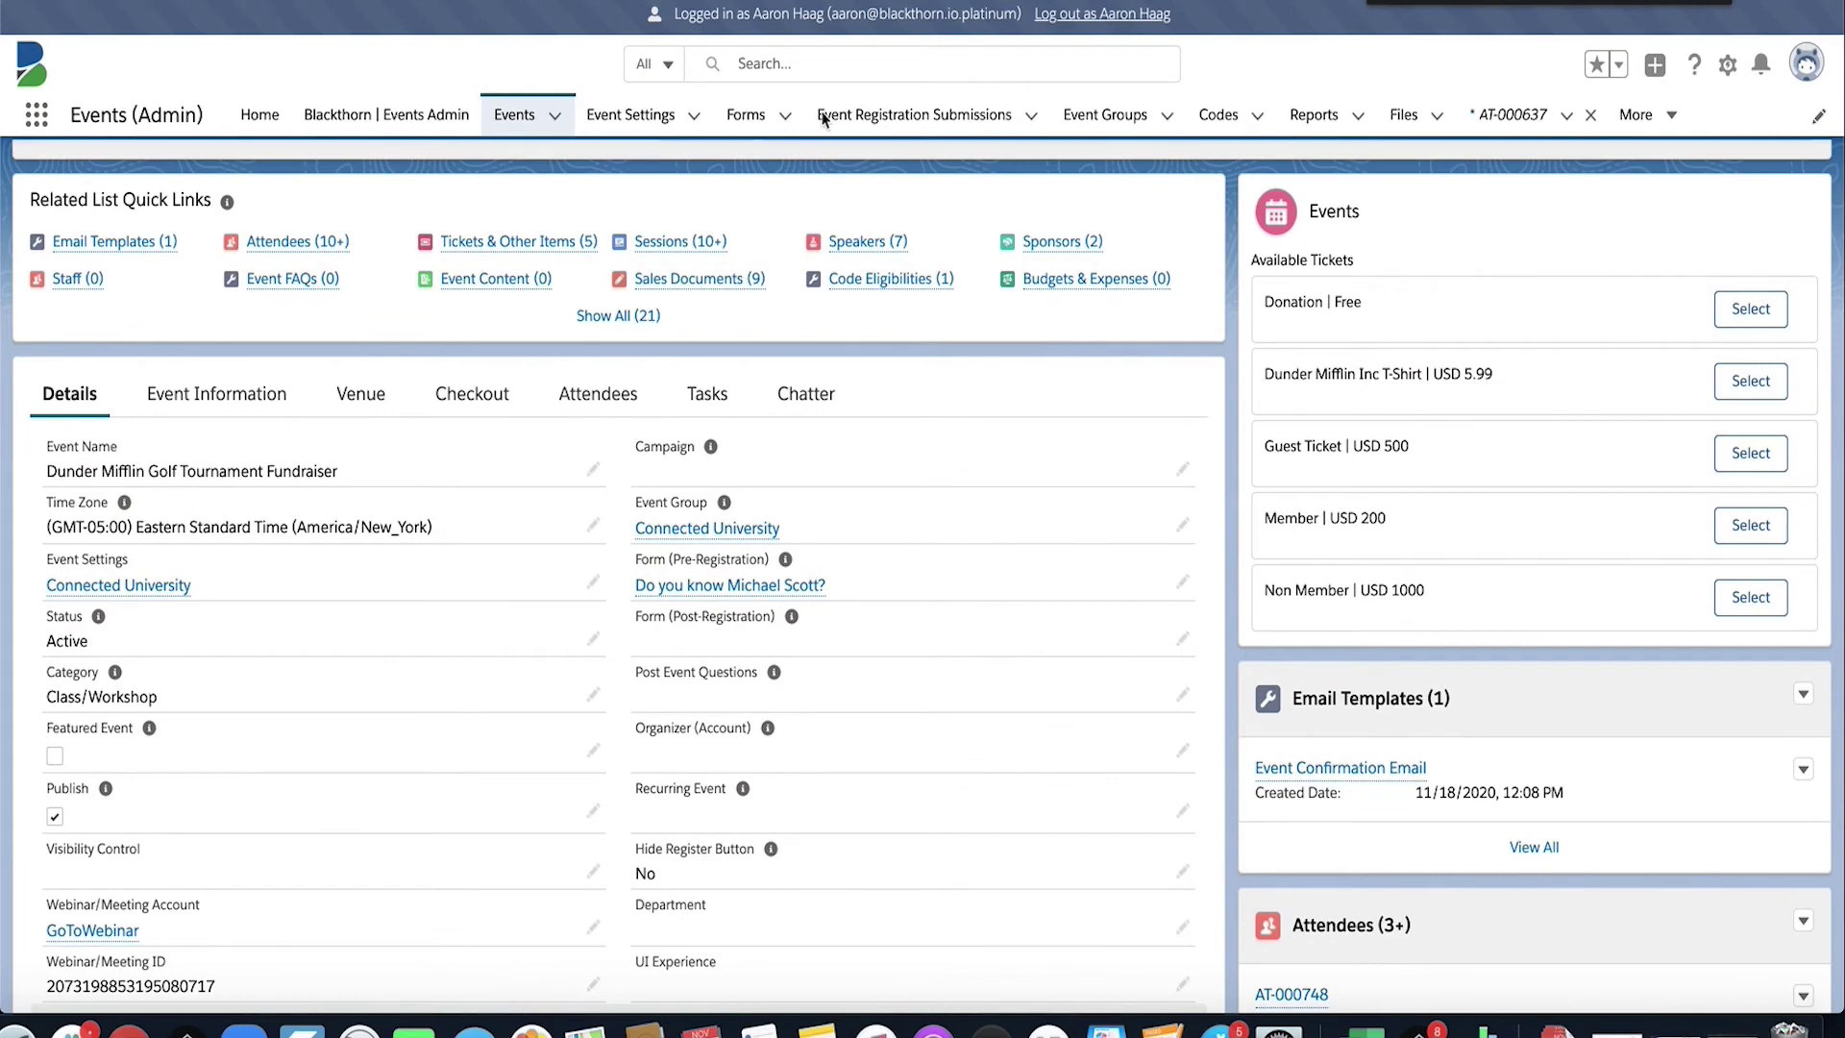
left_click(745, 117)
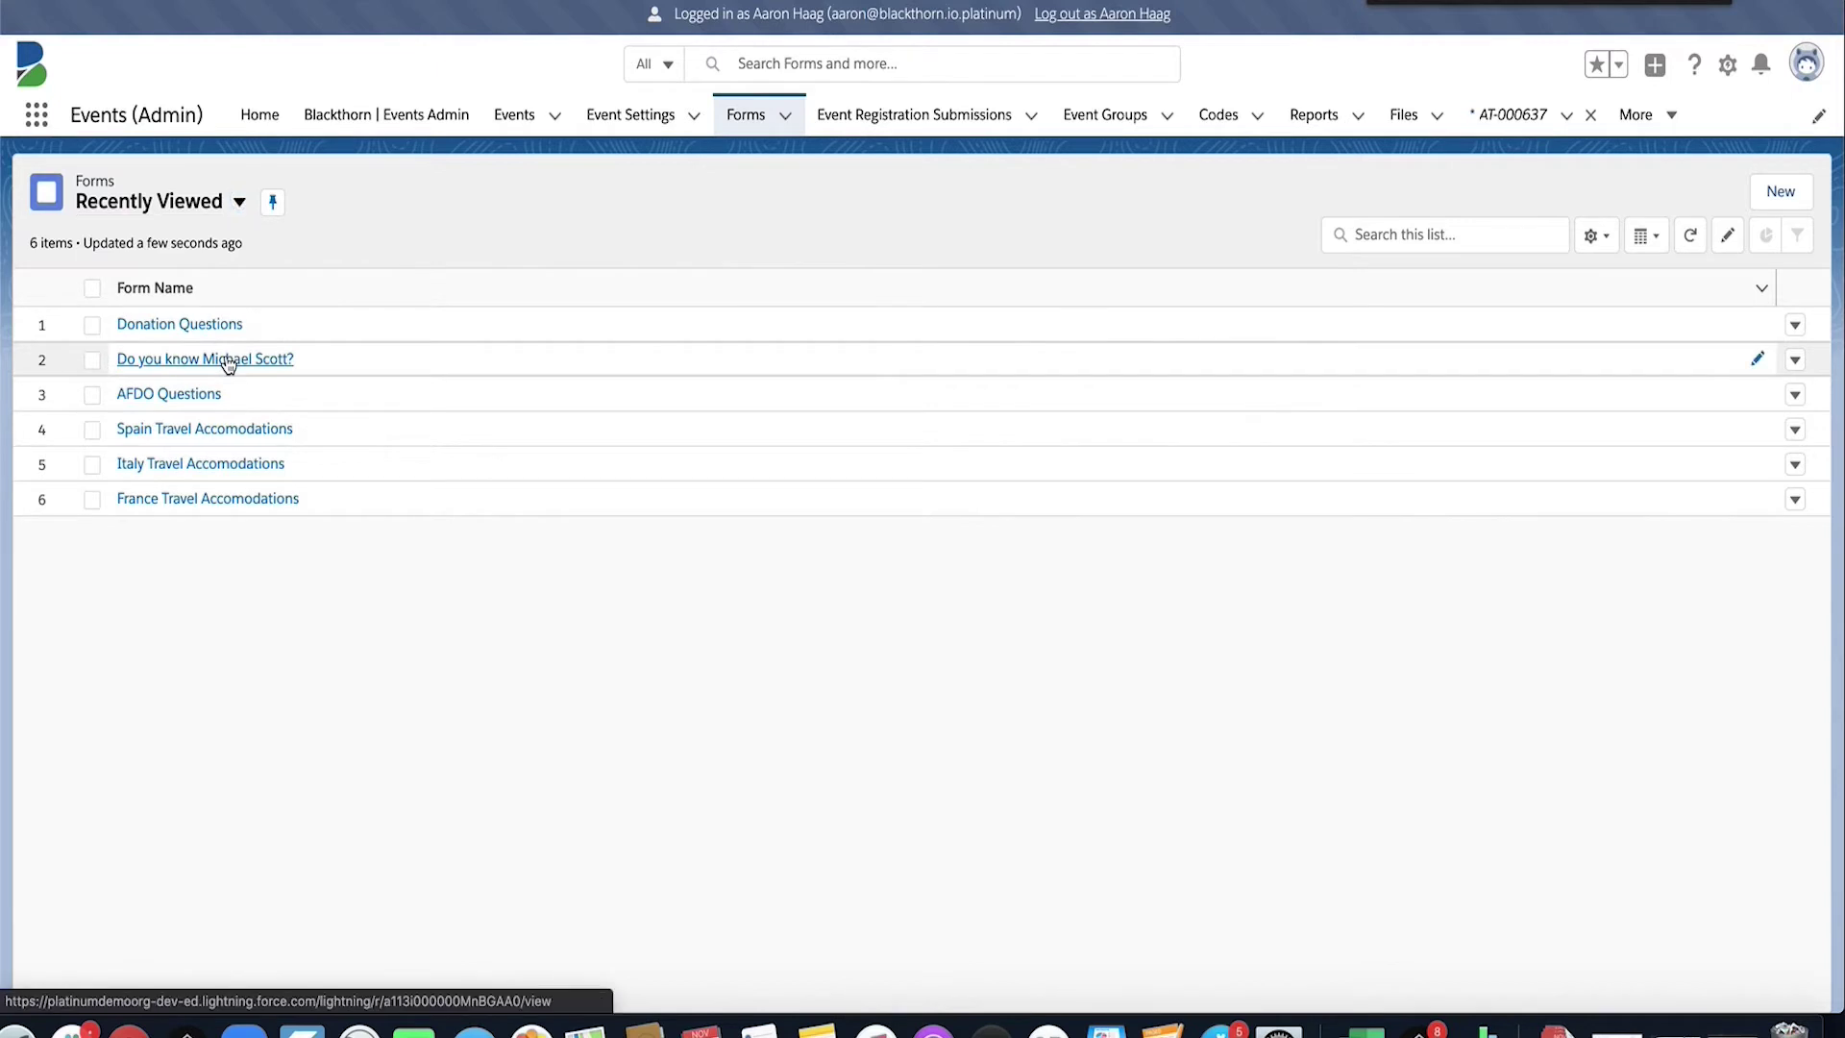
left_click(228, 359)
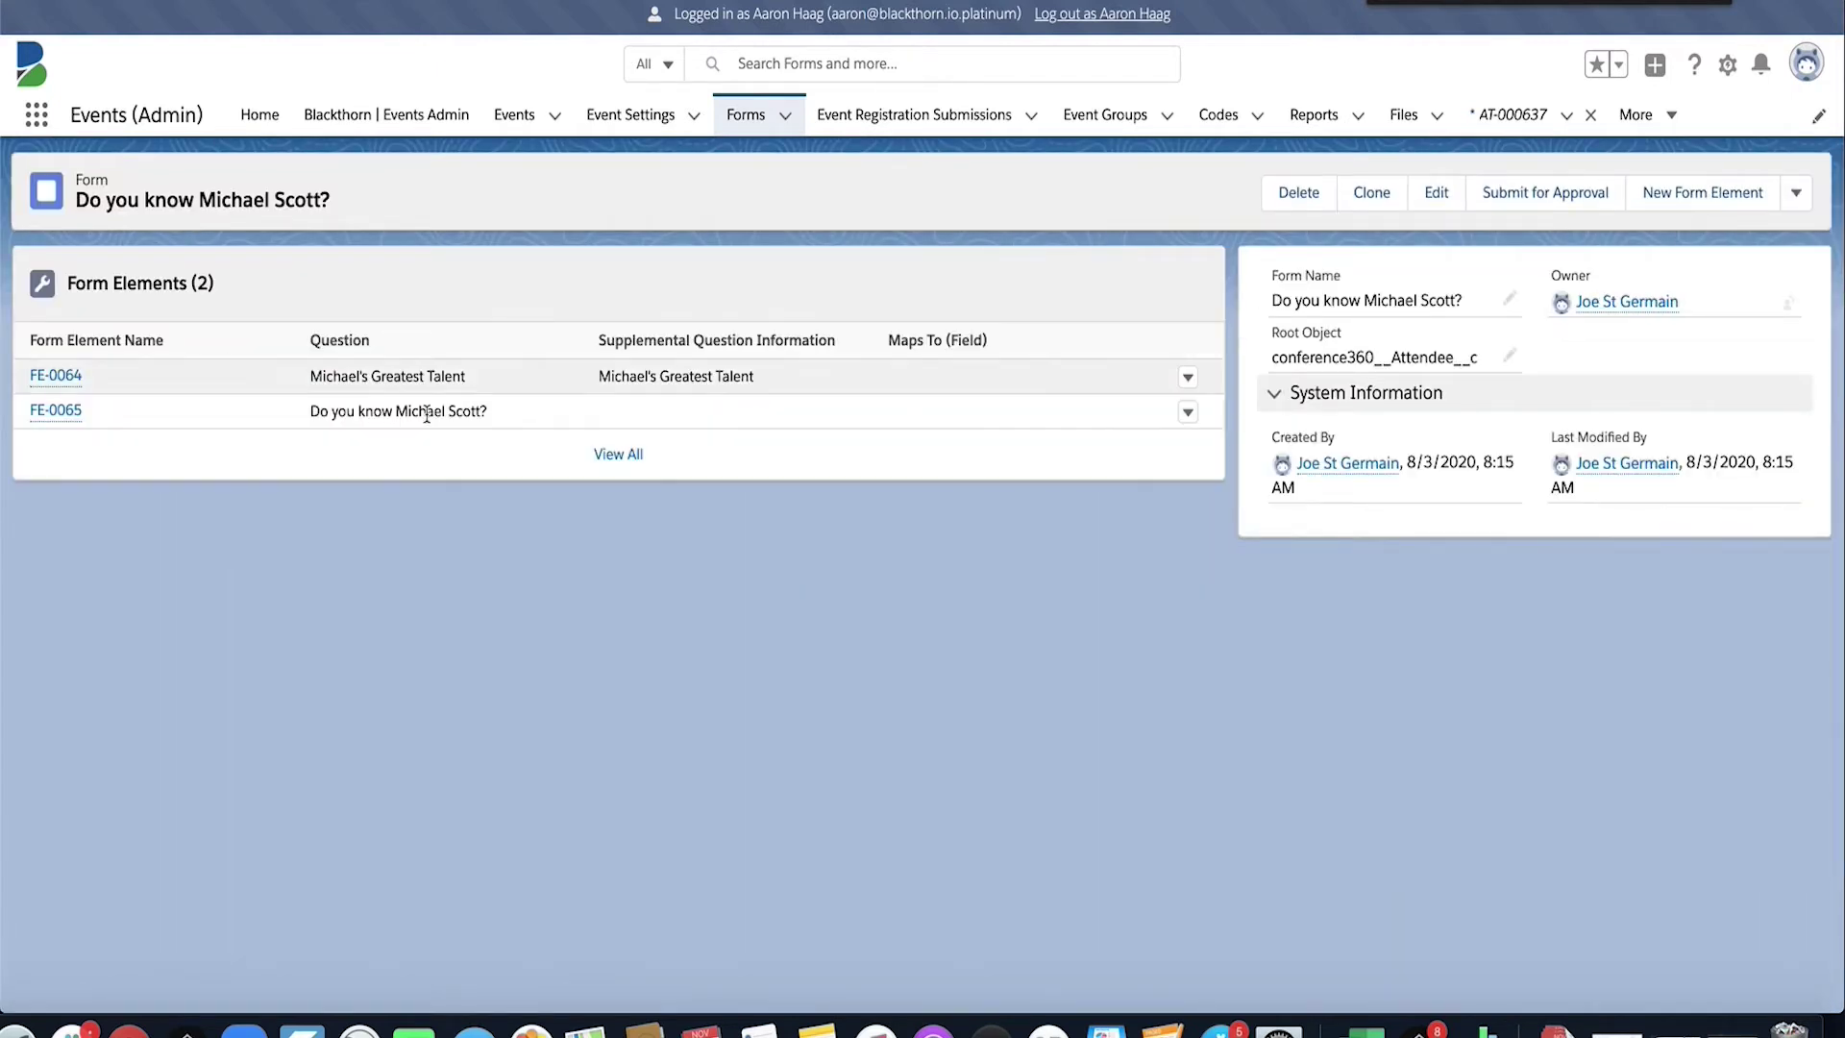
left_click(619, 456)
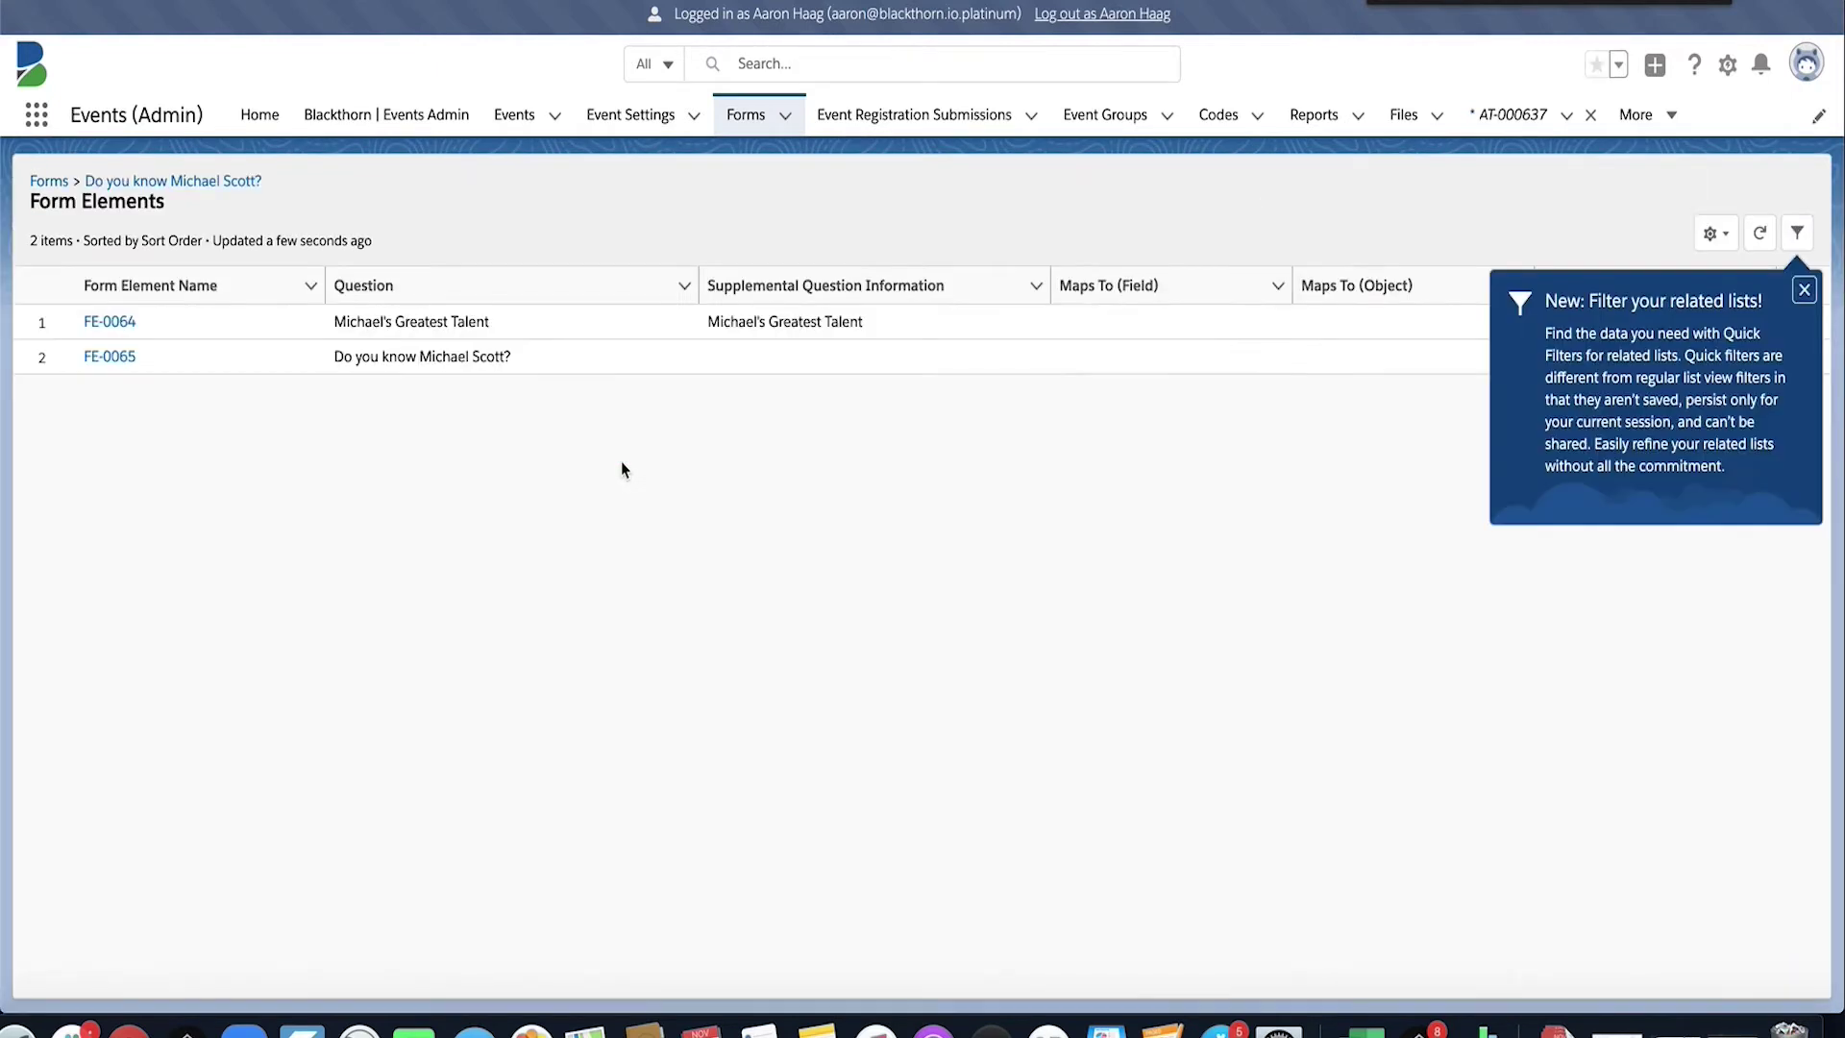
left_click(1804, 289)
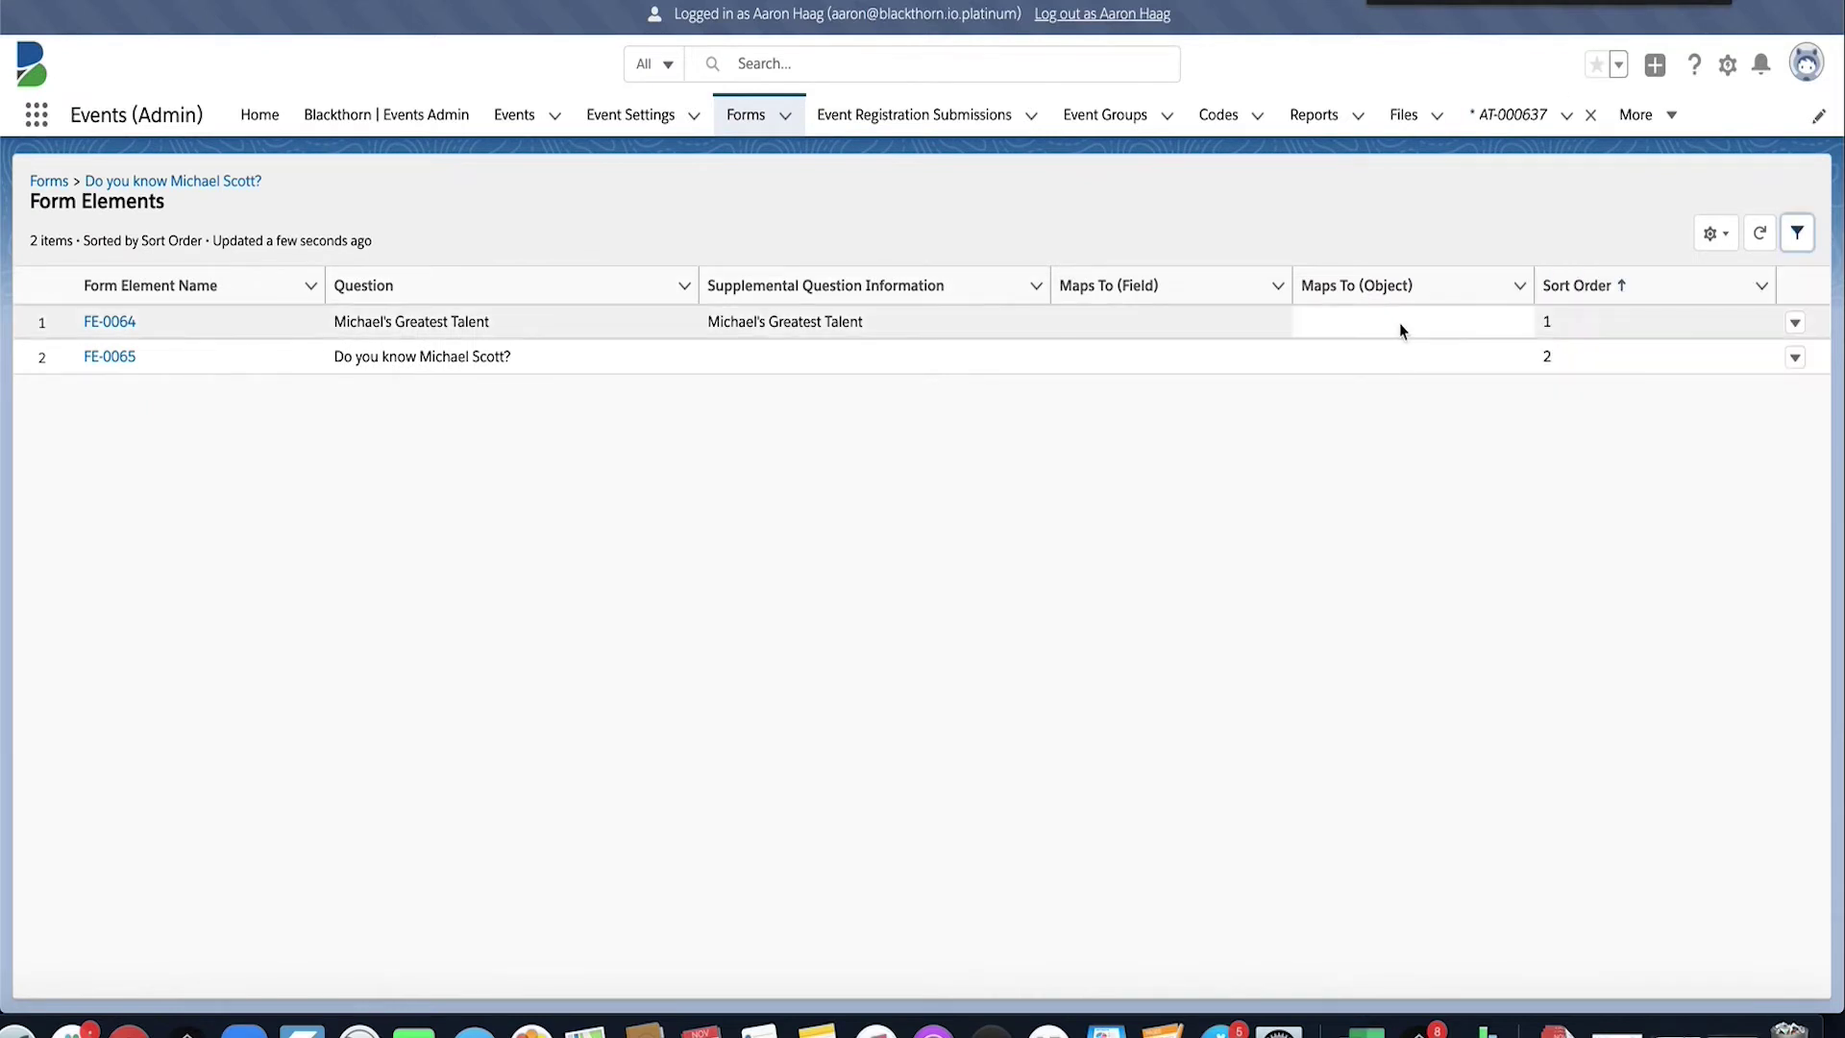
- Show all forms and inspect the full Form Elements list of the Alumni Weekend - Post Registration Survey form
left_click(743, 116)
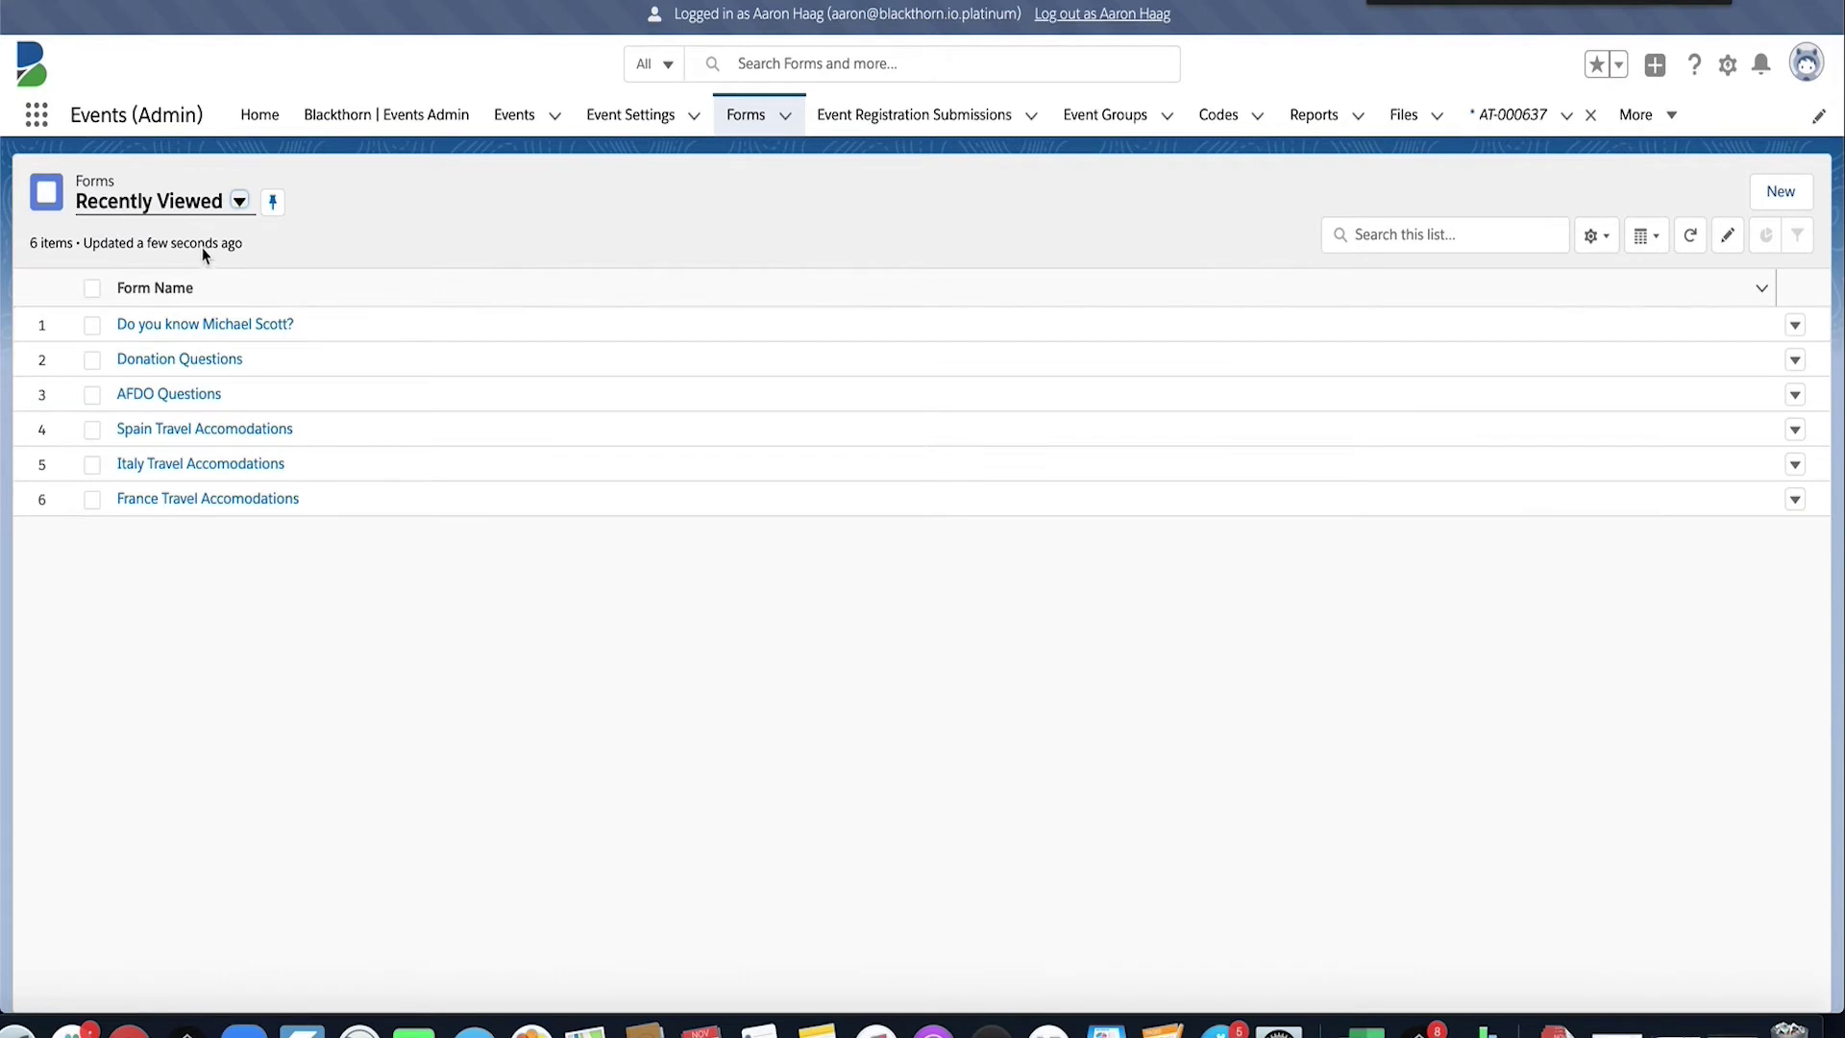
left_click(168, 203)
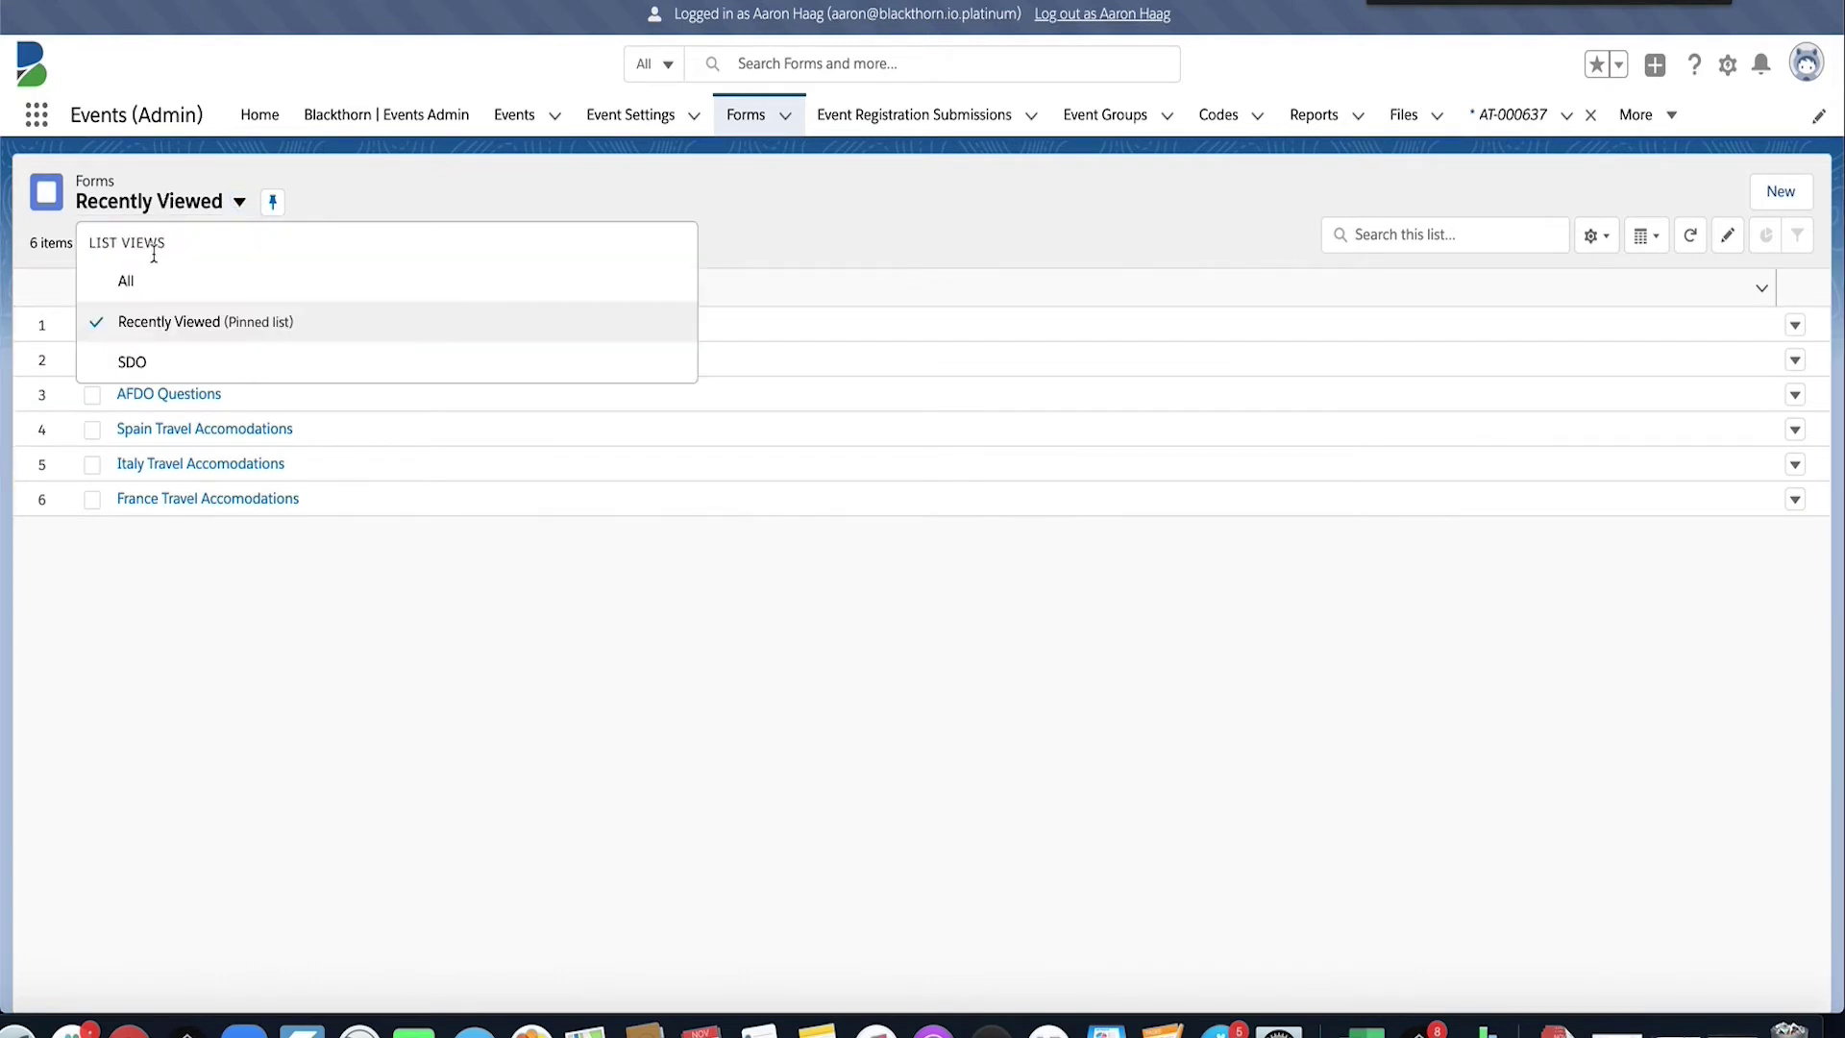
left_click(126, 279)
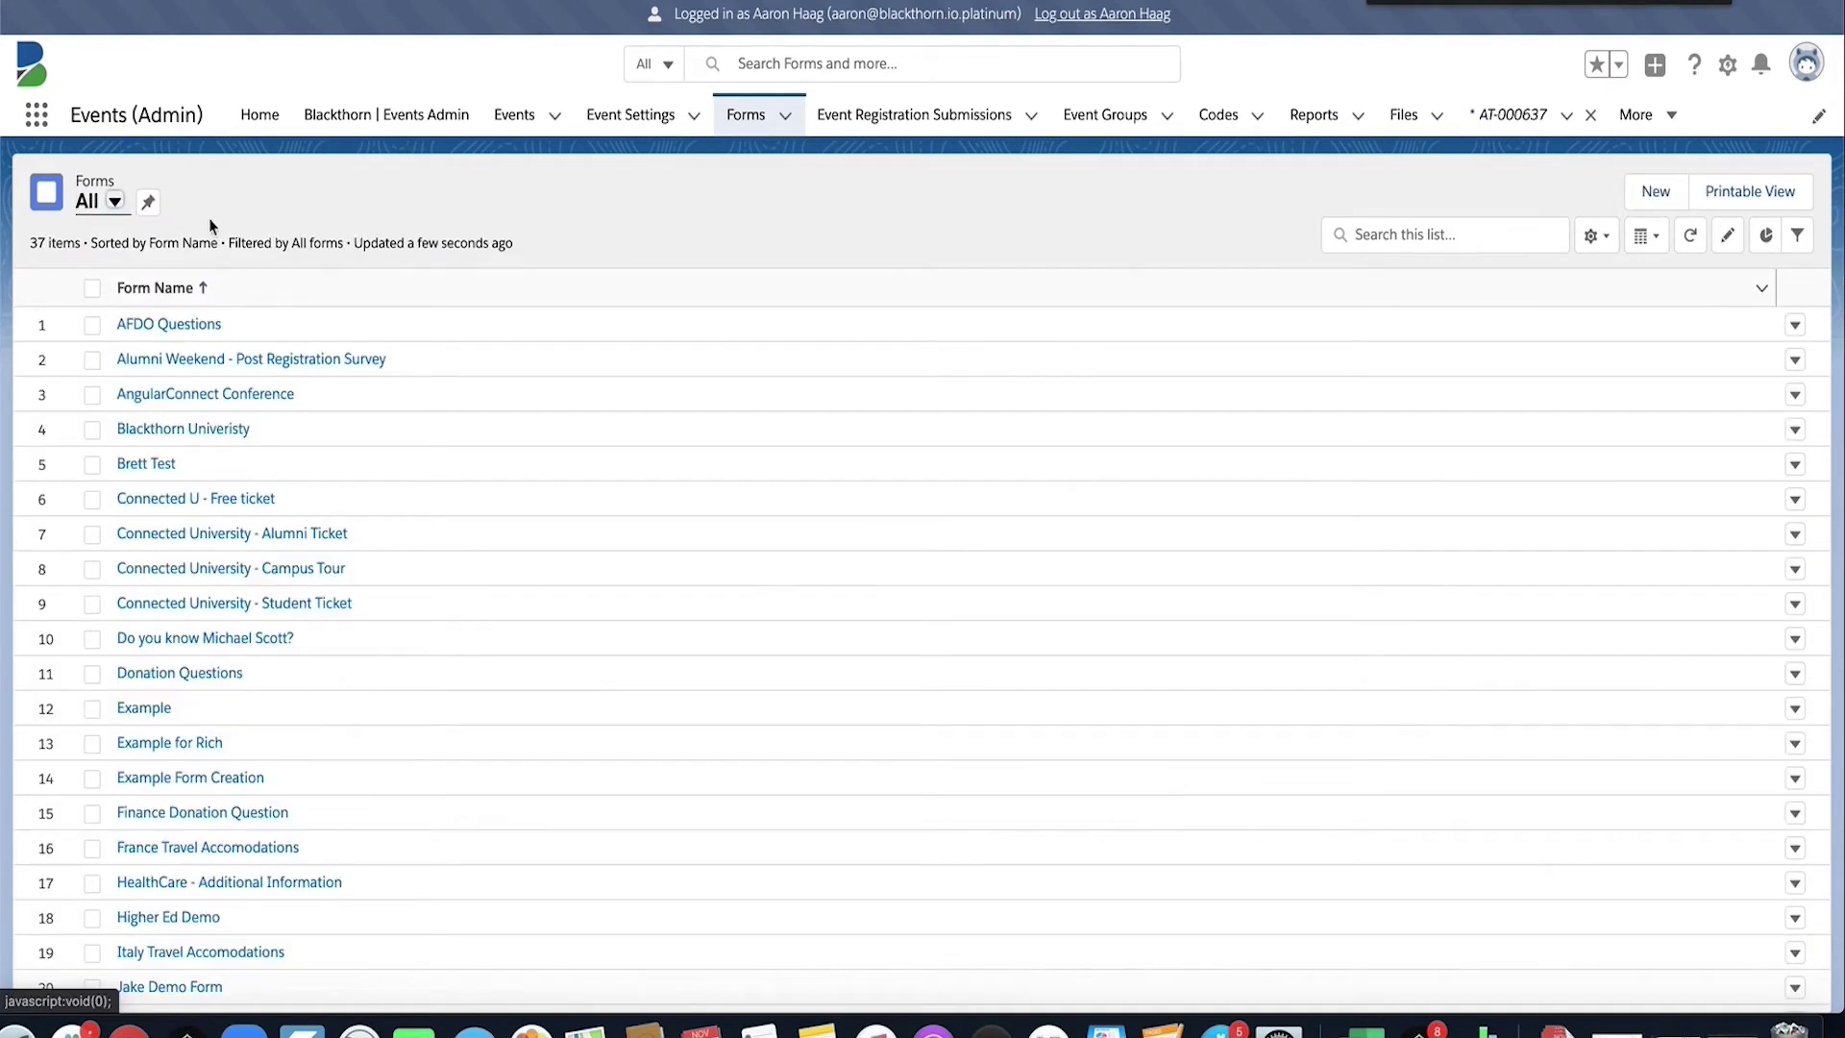
left_click(329, 367)
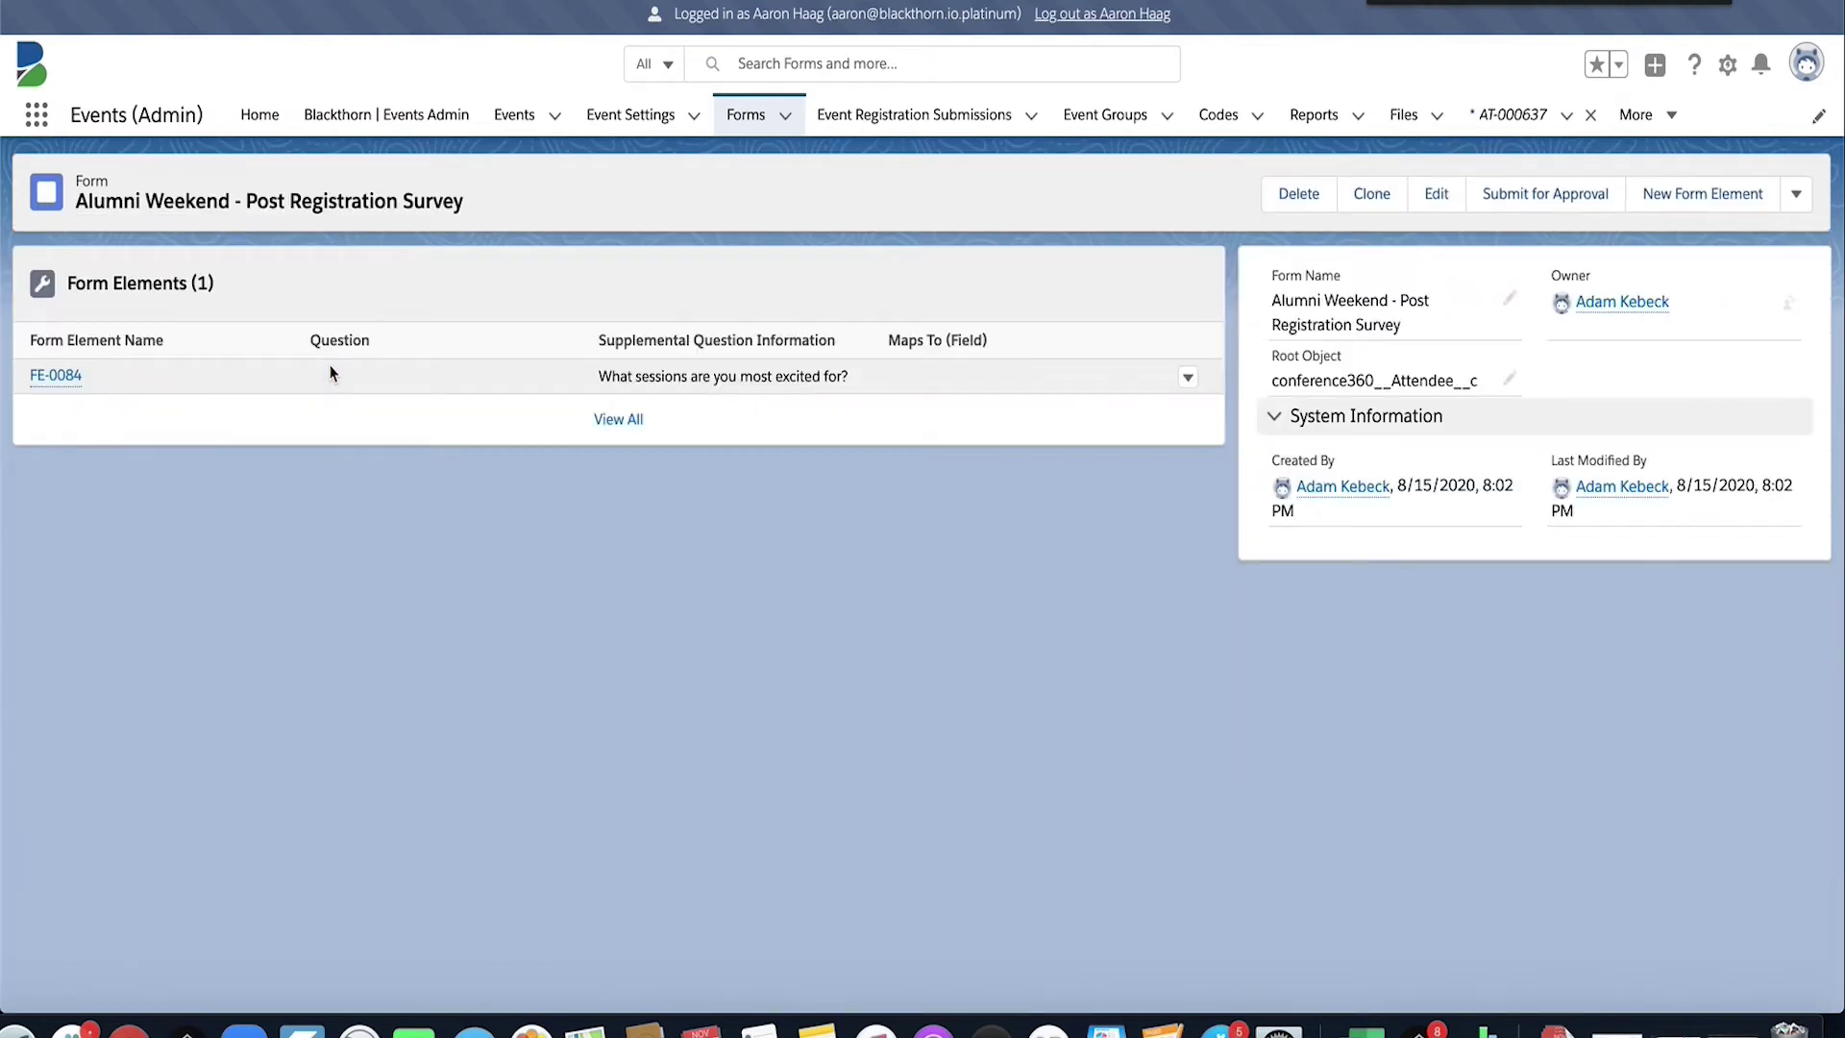
left_click(620, 420)
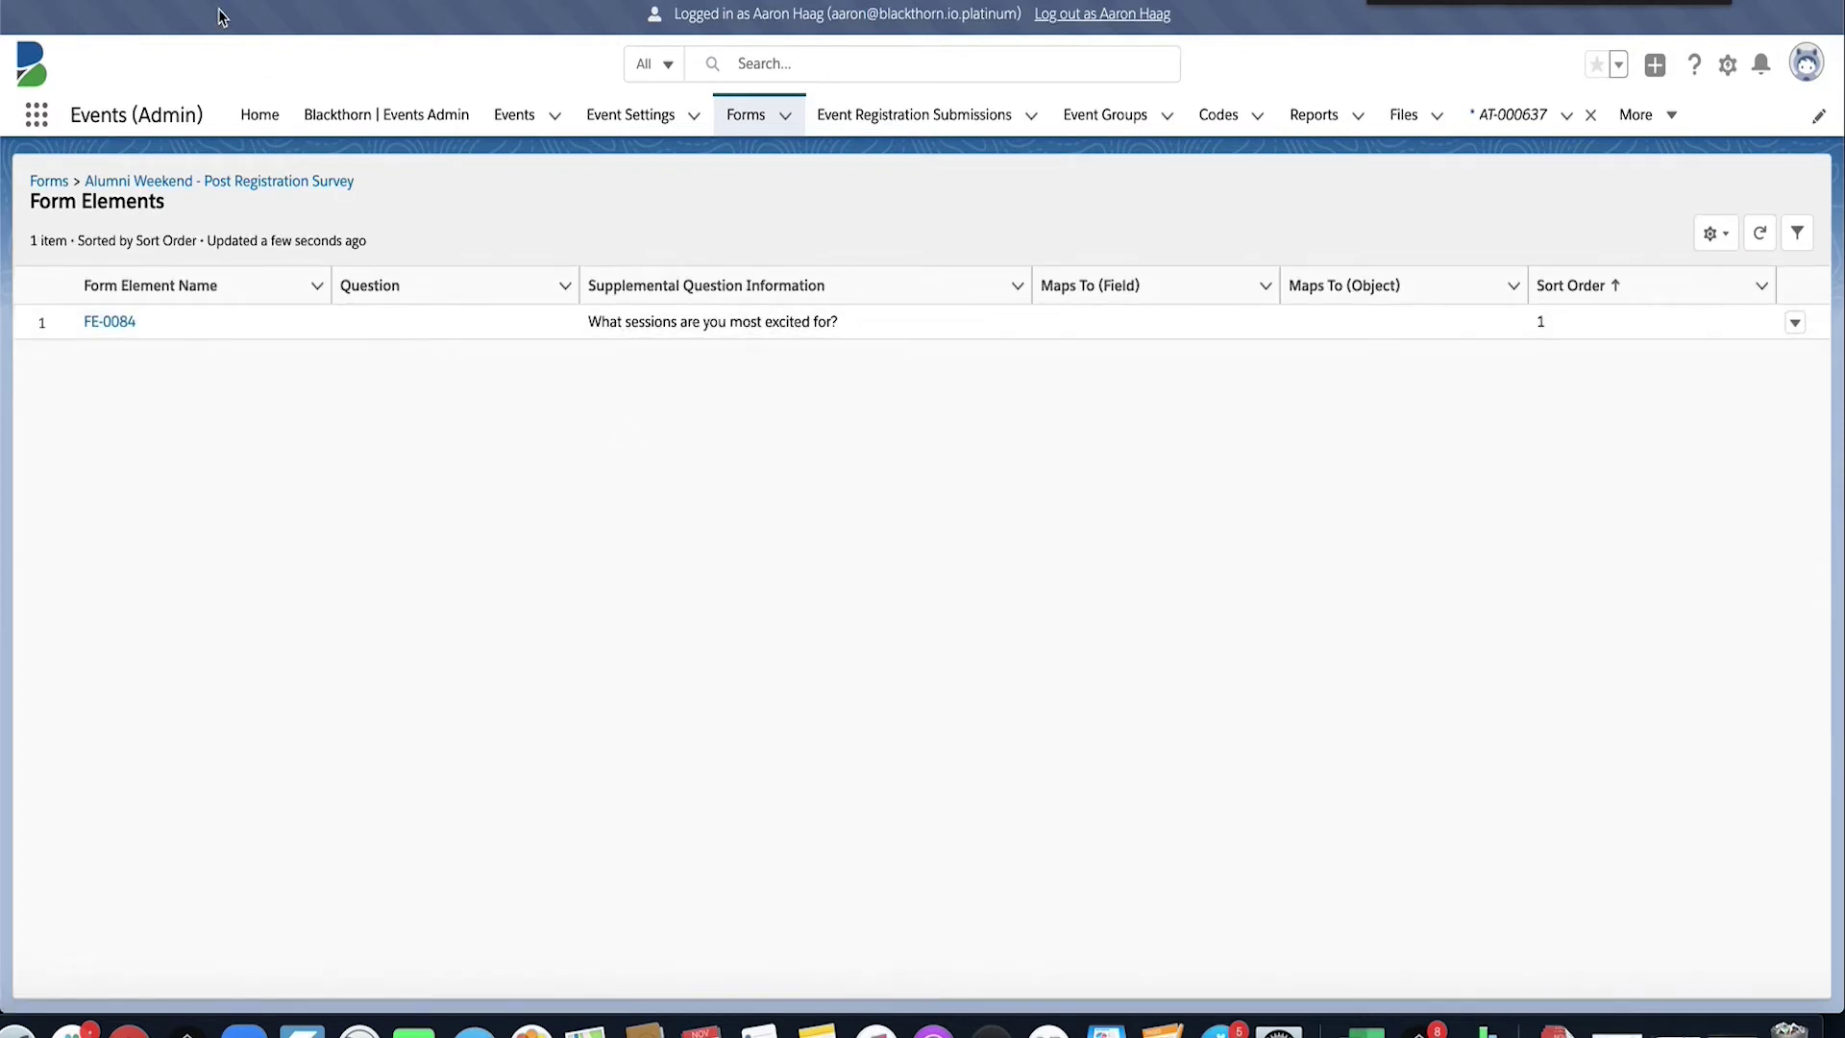
- Return to the list of all forms and open the full Form Elements list of Connected University - Alumni Ticket
key("super+bracketleft")
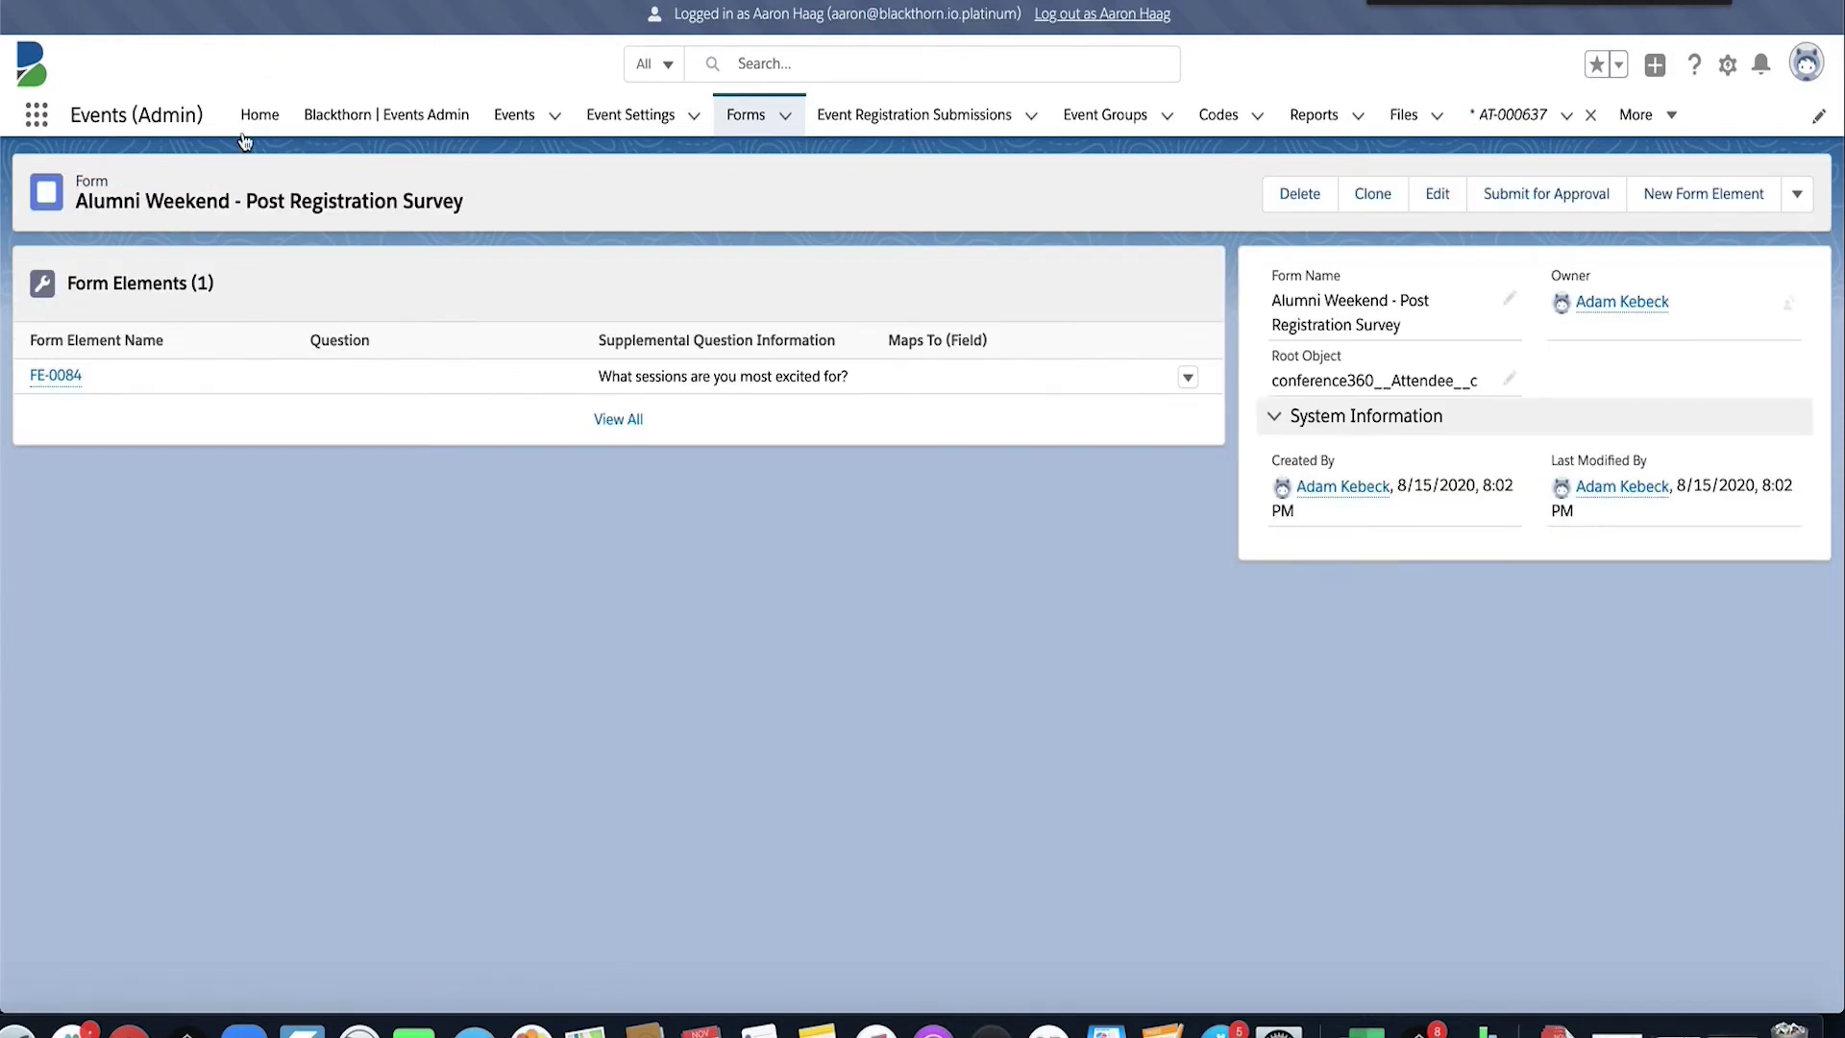
key("super+bracketleft")
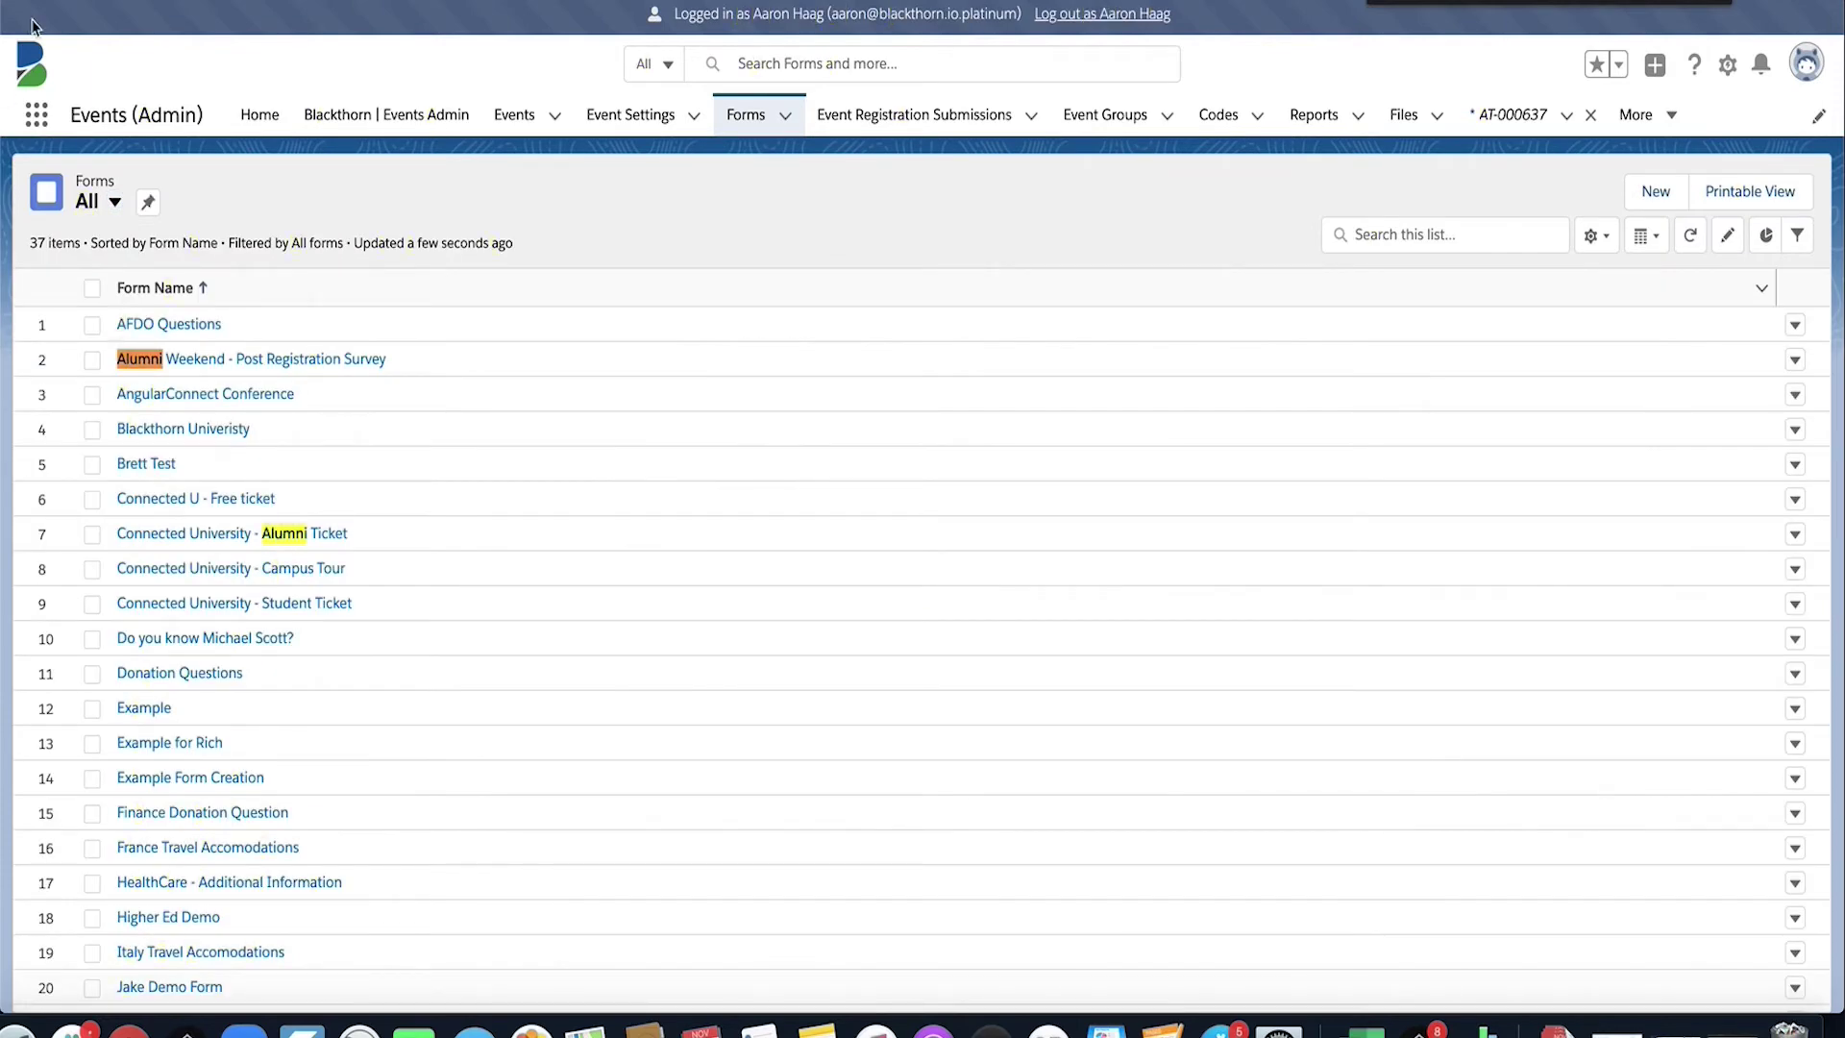
left_click(320, 540)
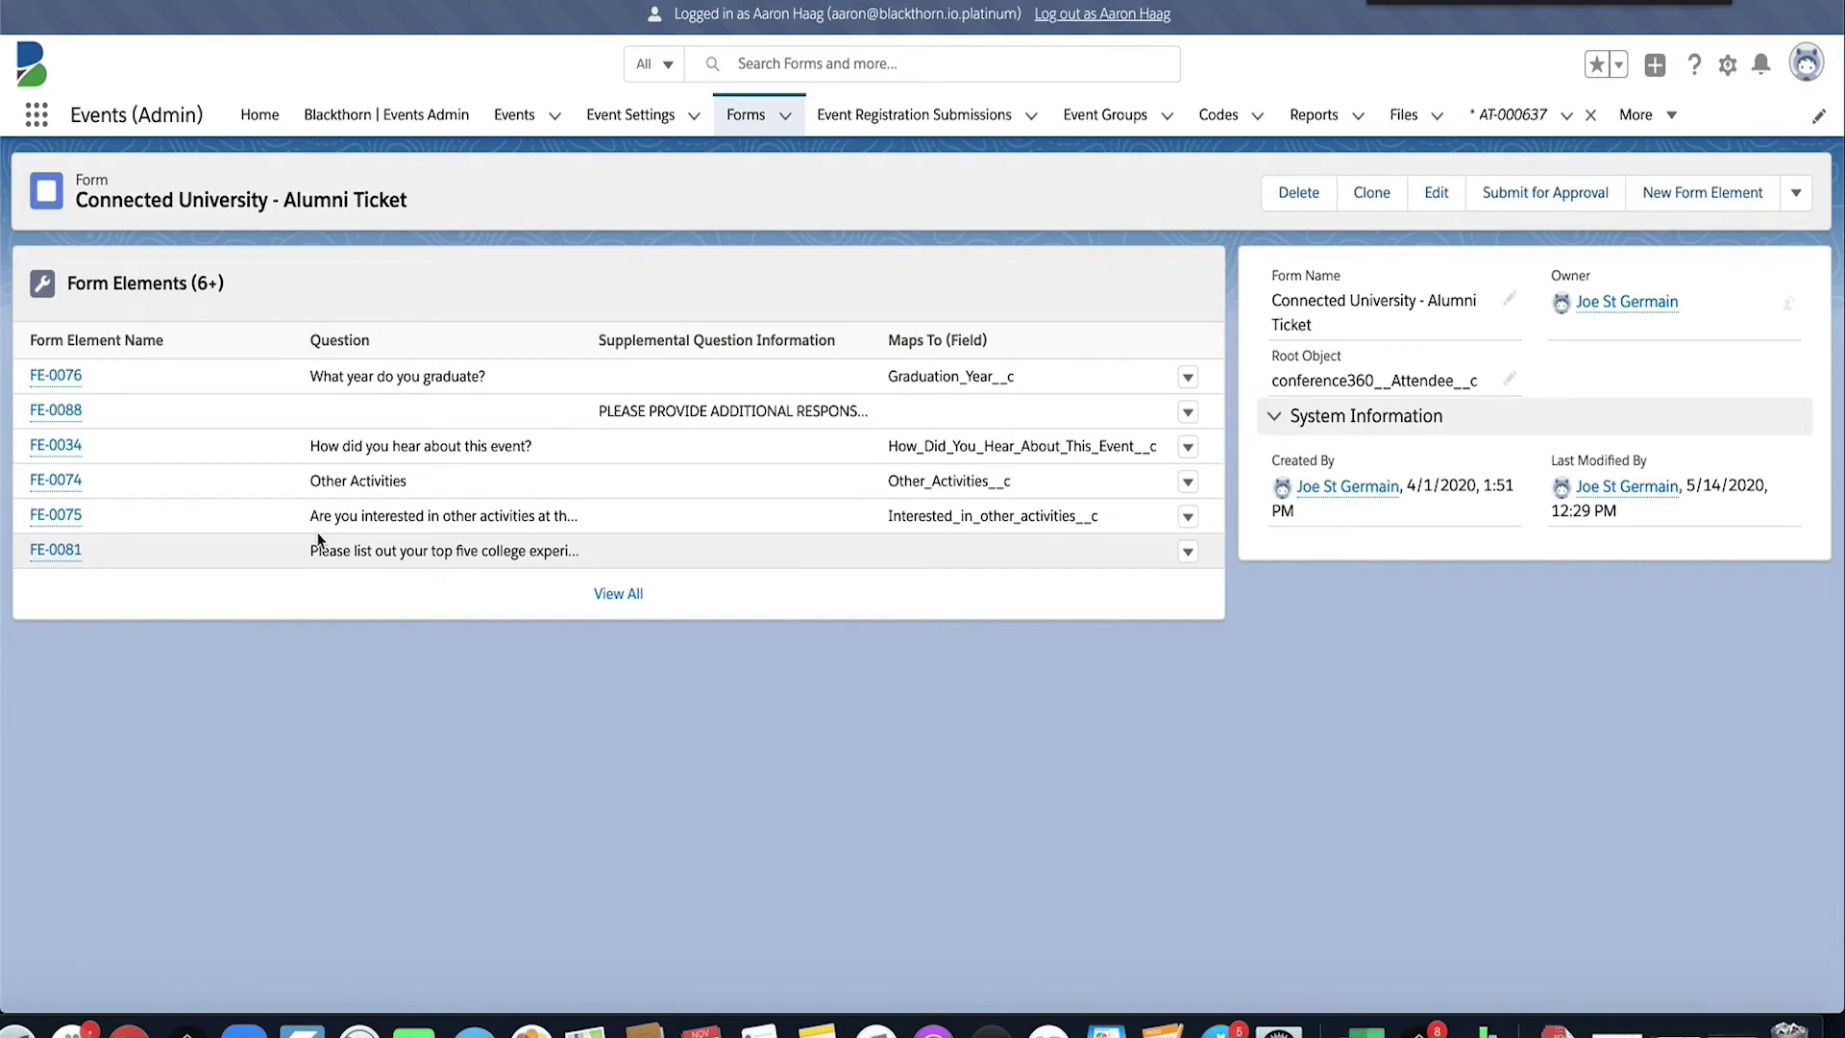
left_click(607, 596)
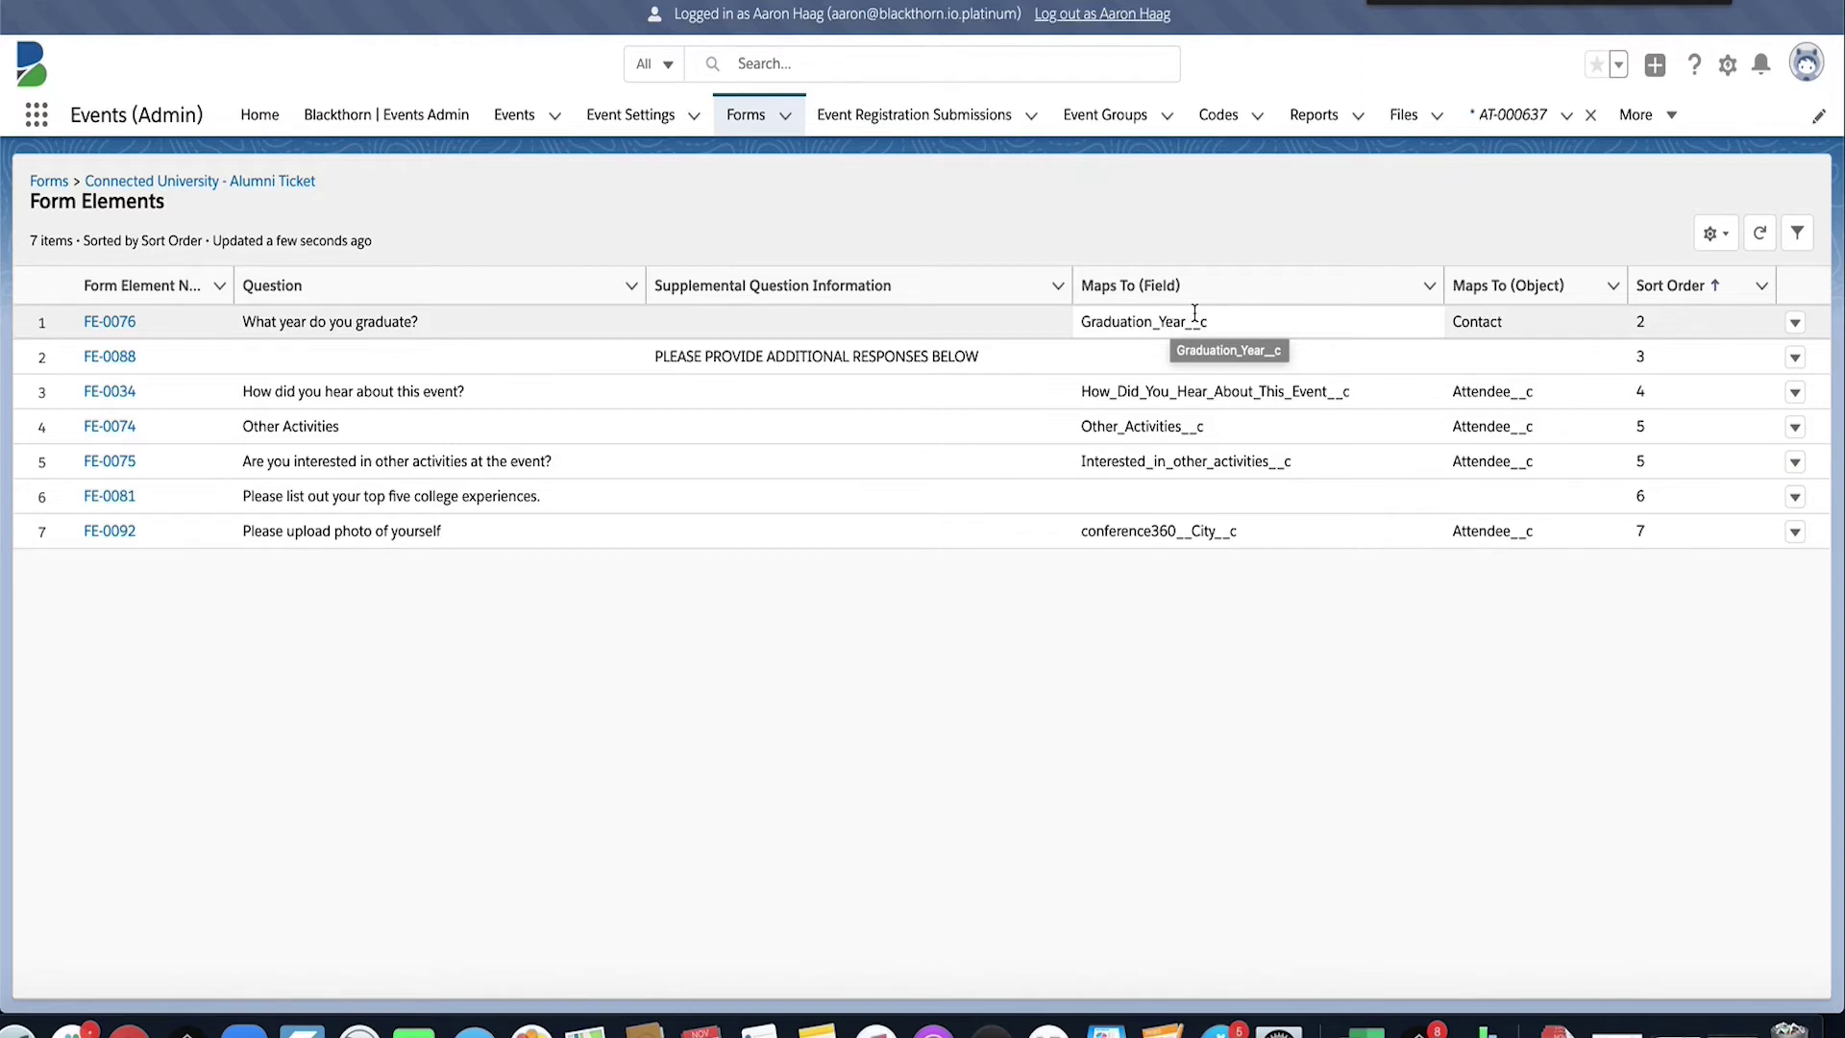
- Edit the "What year do you graduate?" form element and set both Maps To (Object) and Maps To (Field) to --None--
left_click(1795, 327)
left_click(1741, 365)
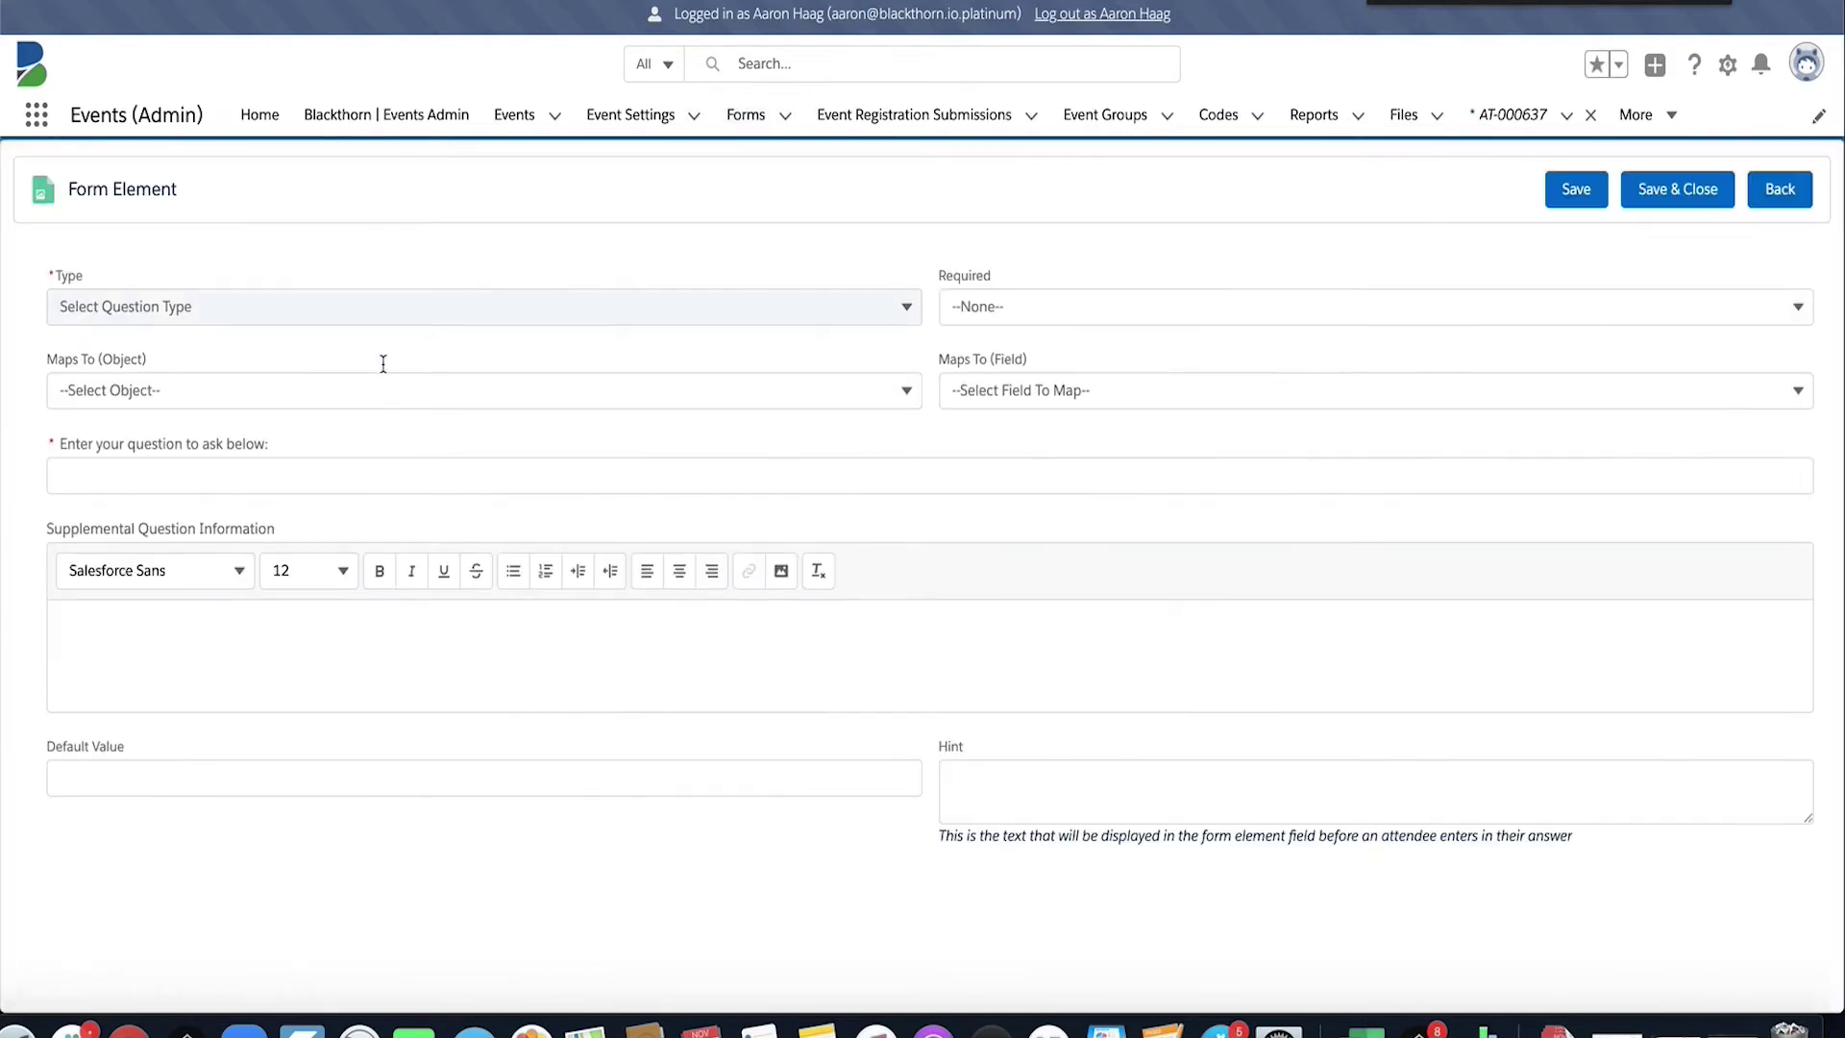
left_click(337, 390)
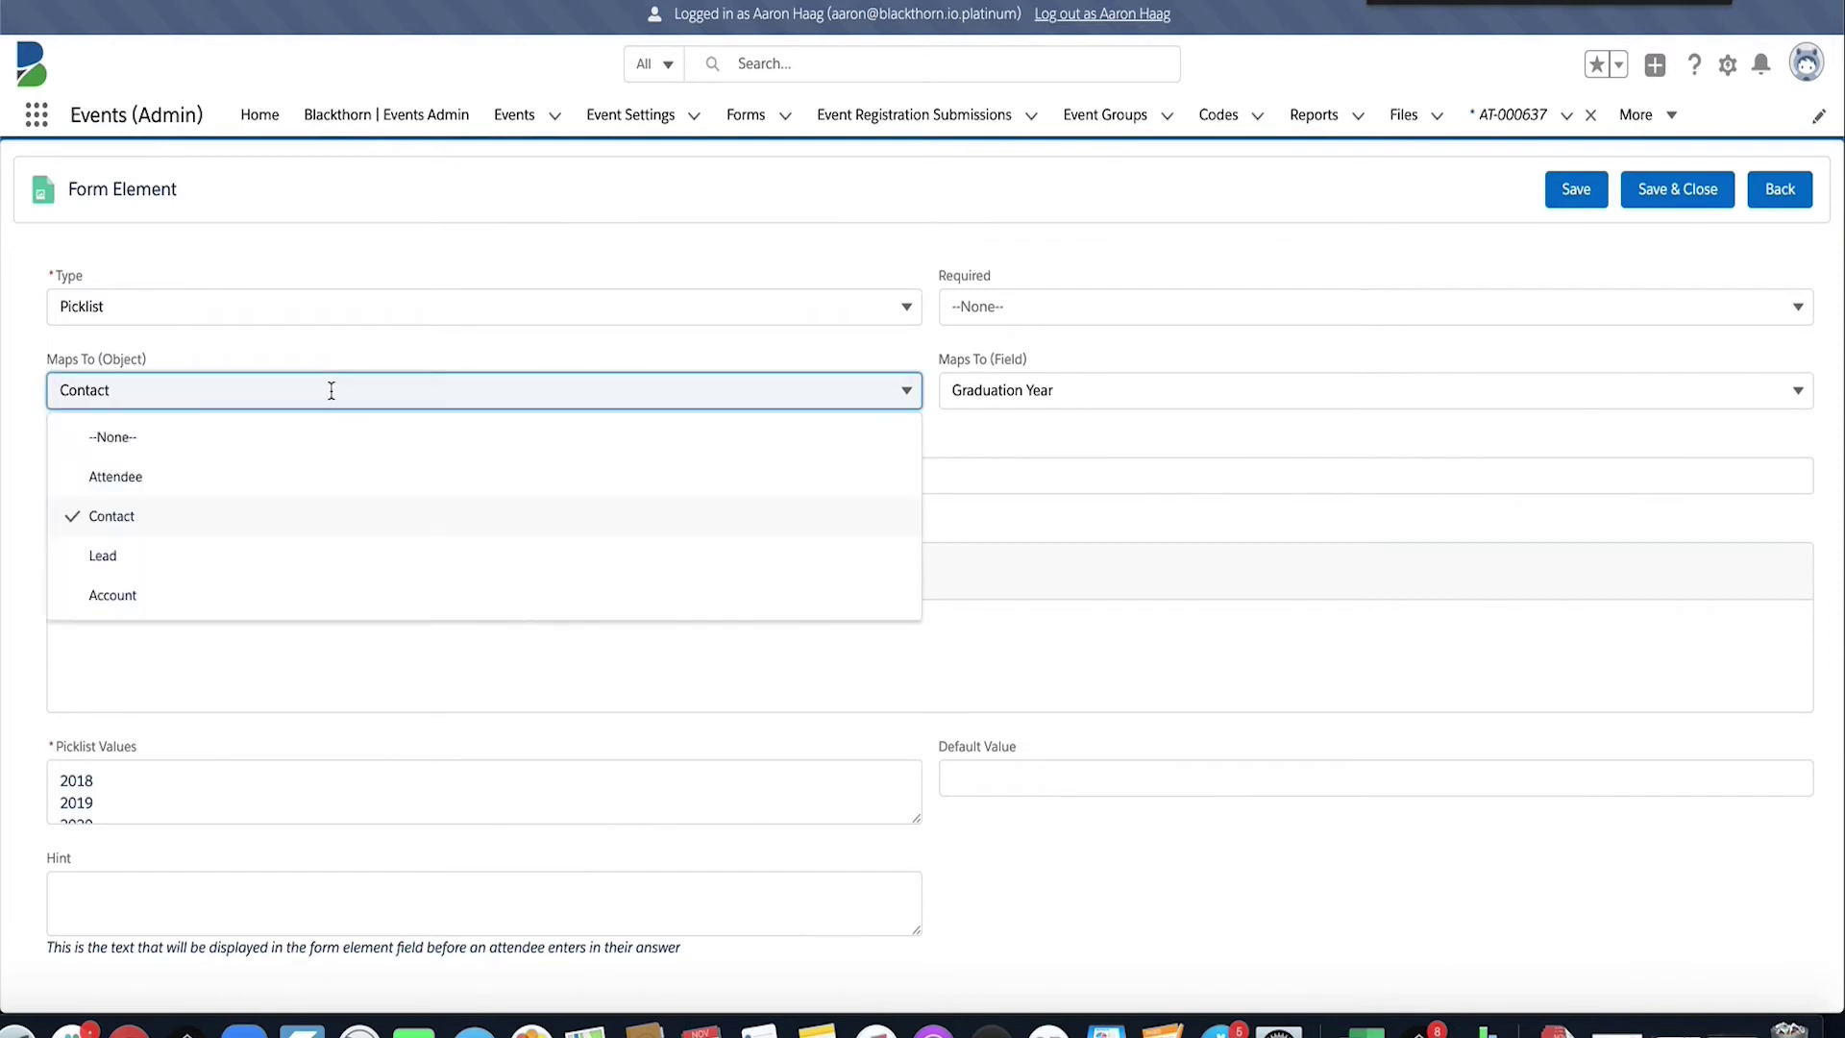
left_click(255, 444)
left_click(972, 394)
left_click(973, 440)
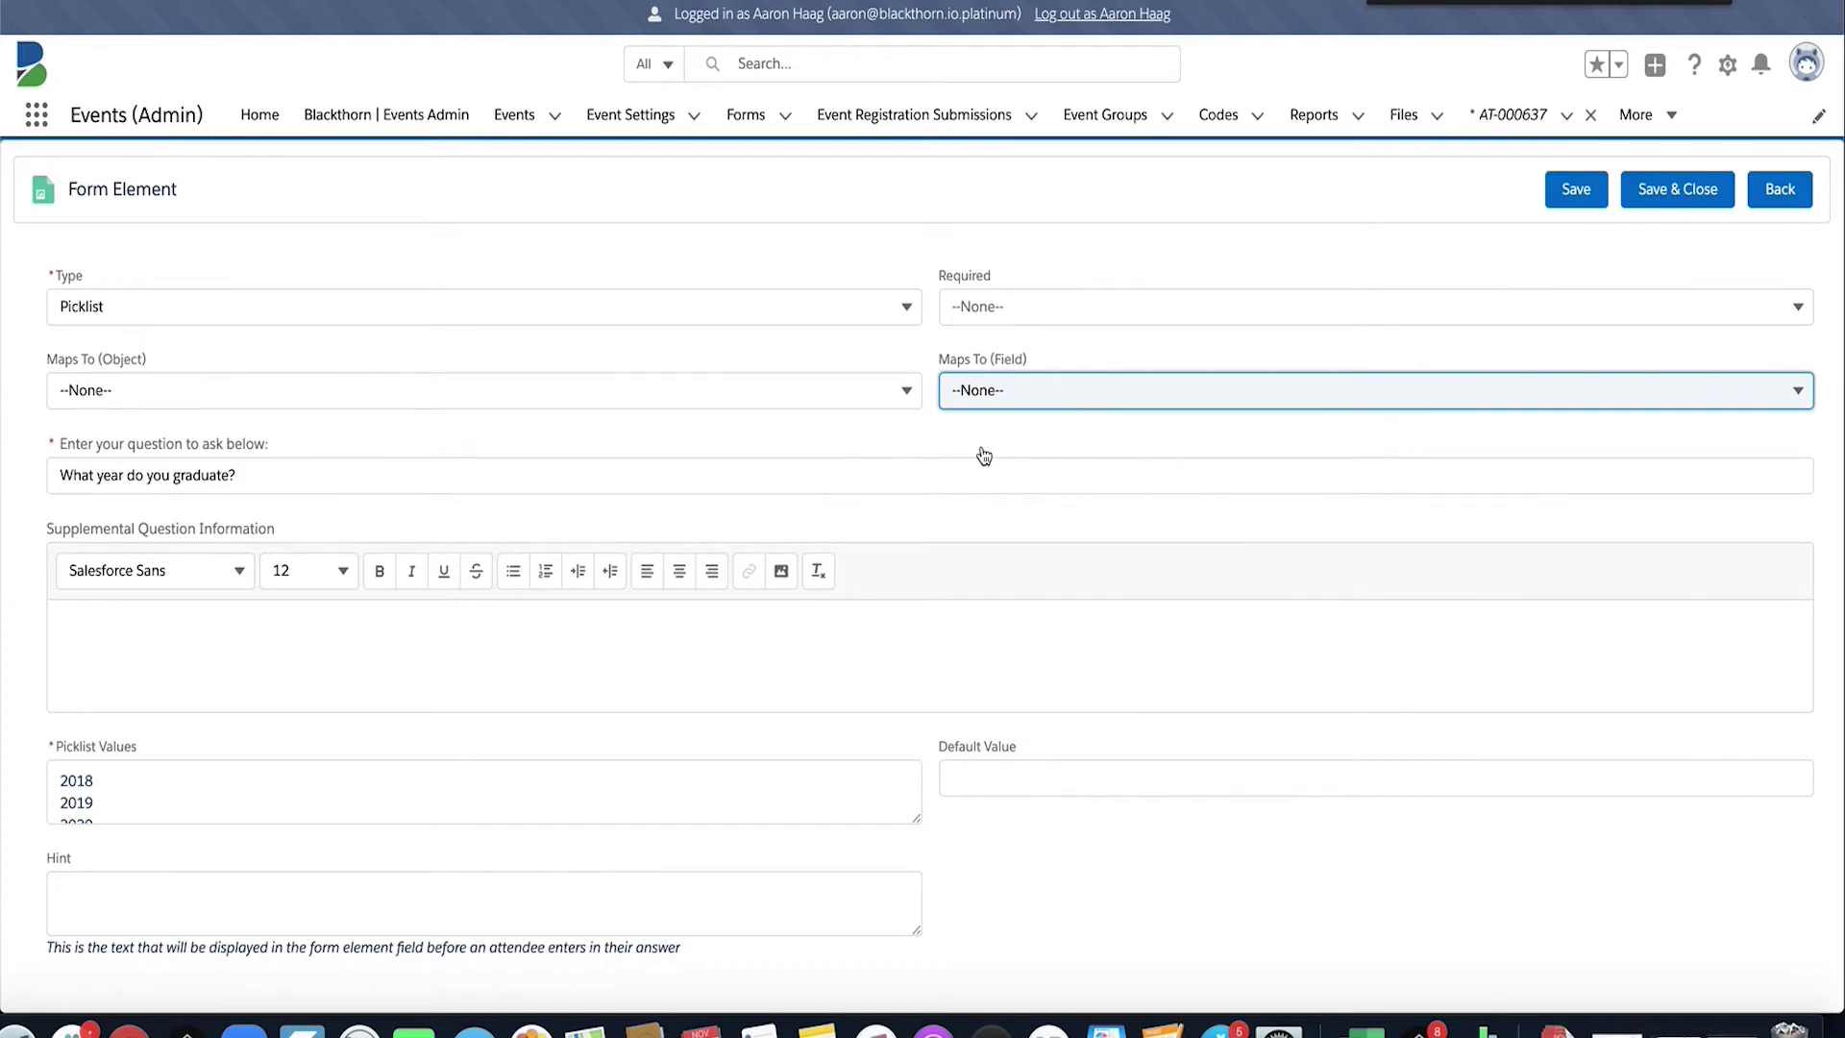
- Read the release note on repeating conditional questions for multiple responses, and open the Connected University - Alumni Weekend event
left_click(509, 2)
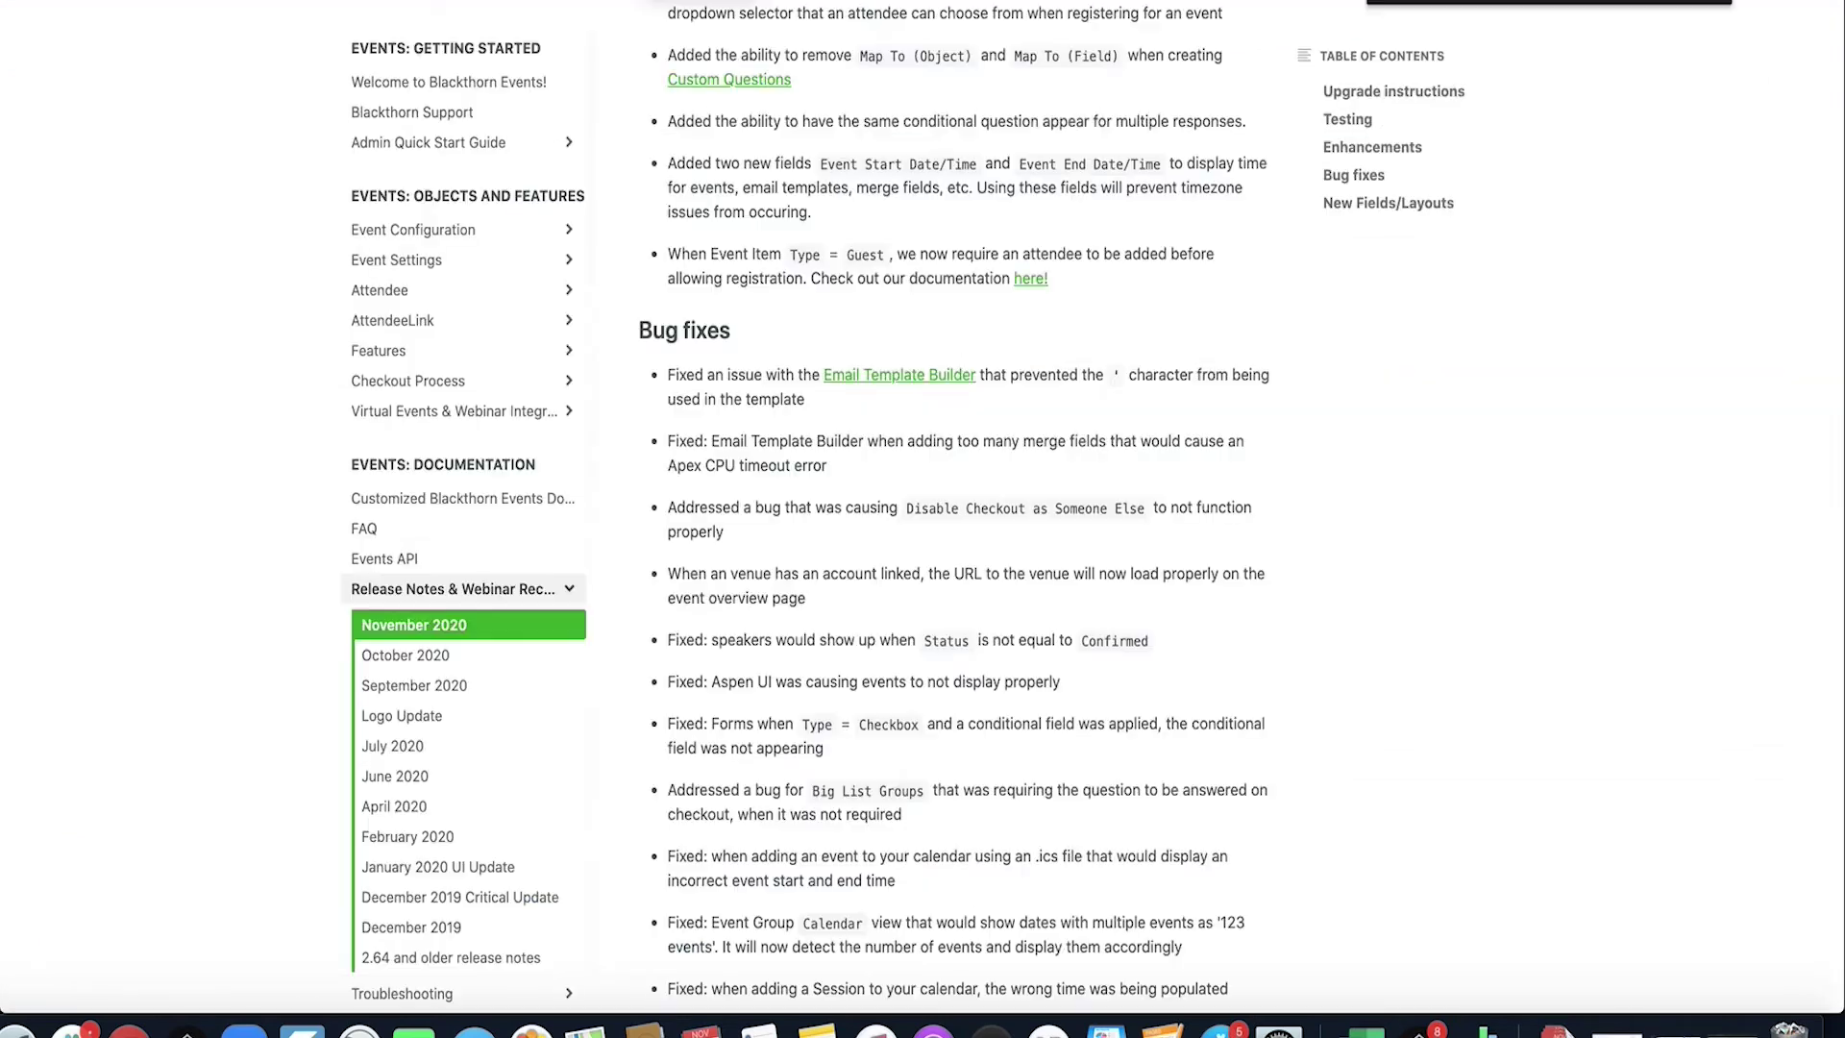
scroll(755, 331, "down", 2)
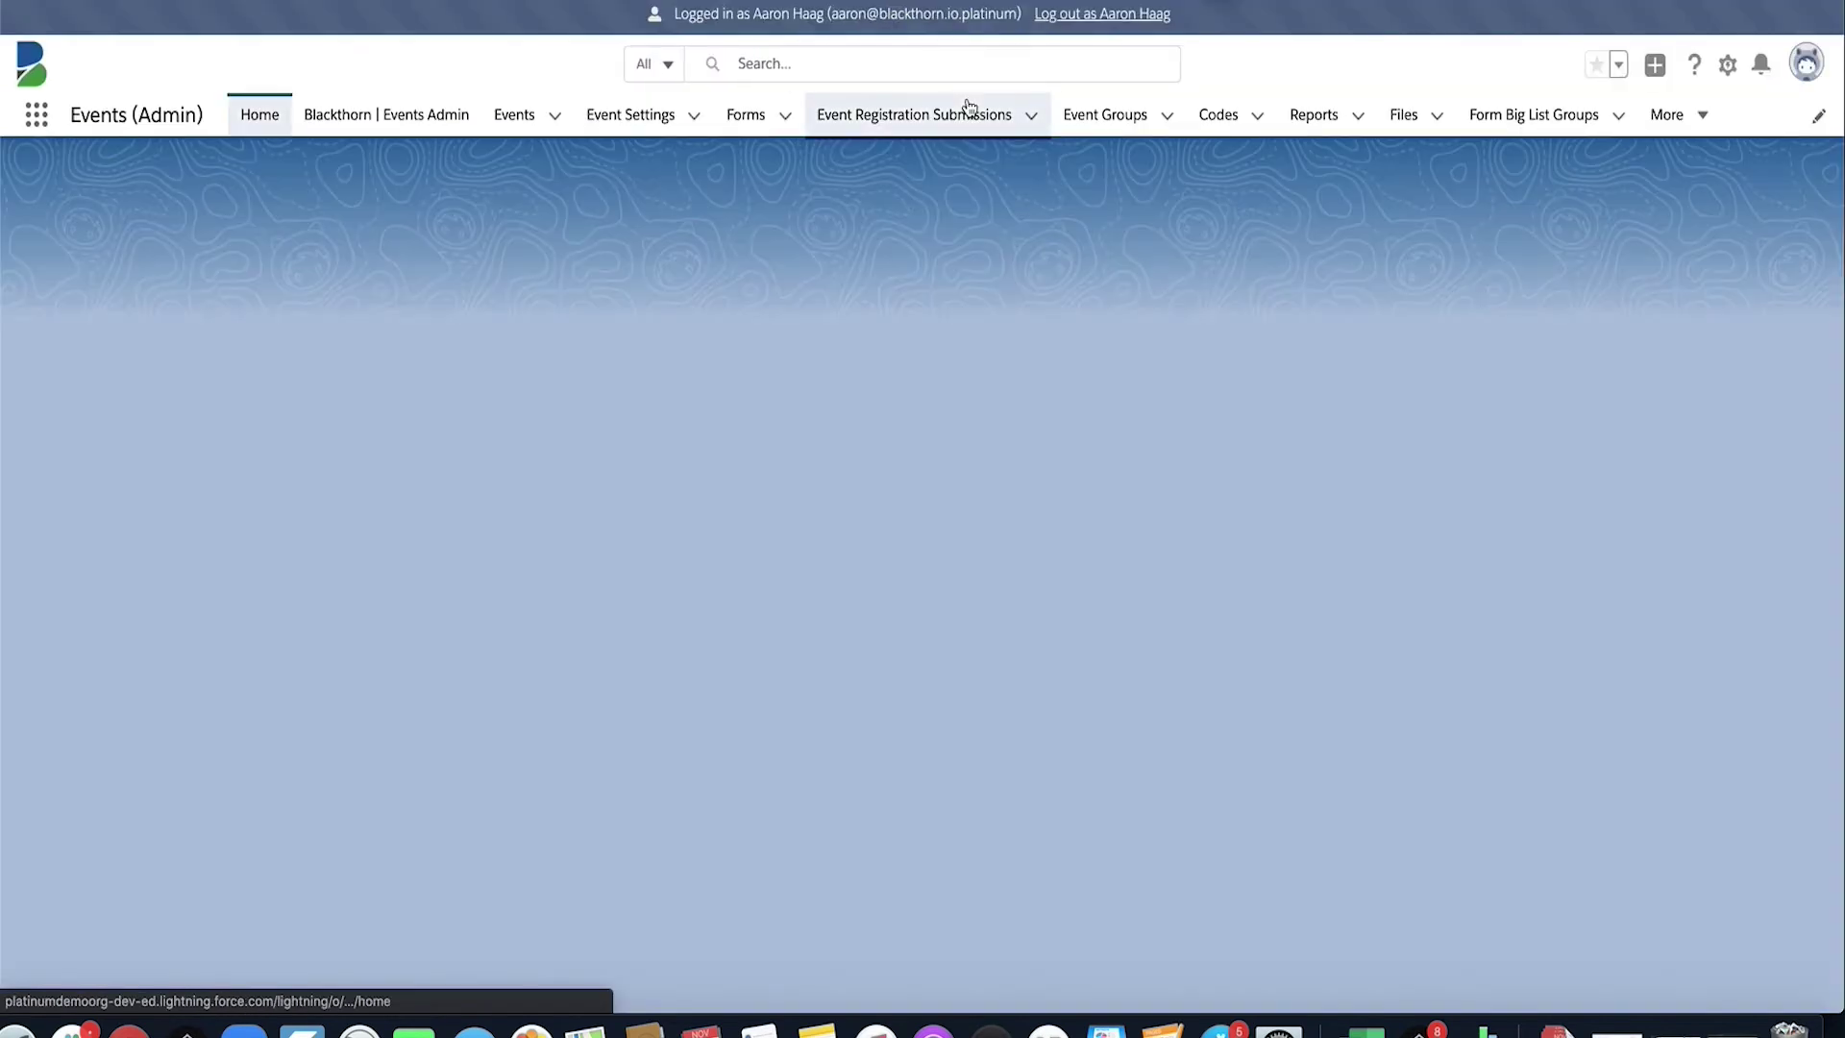
left_click(524, 132)
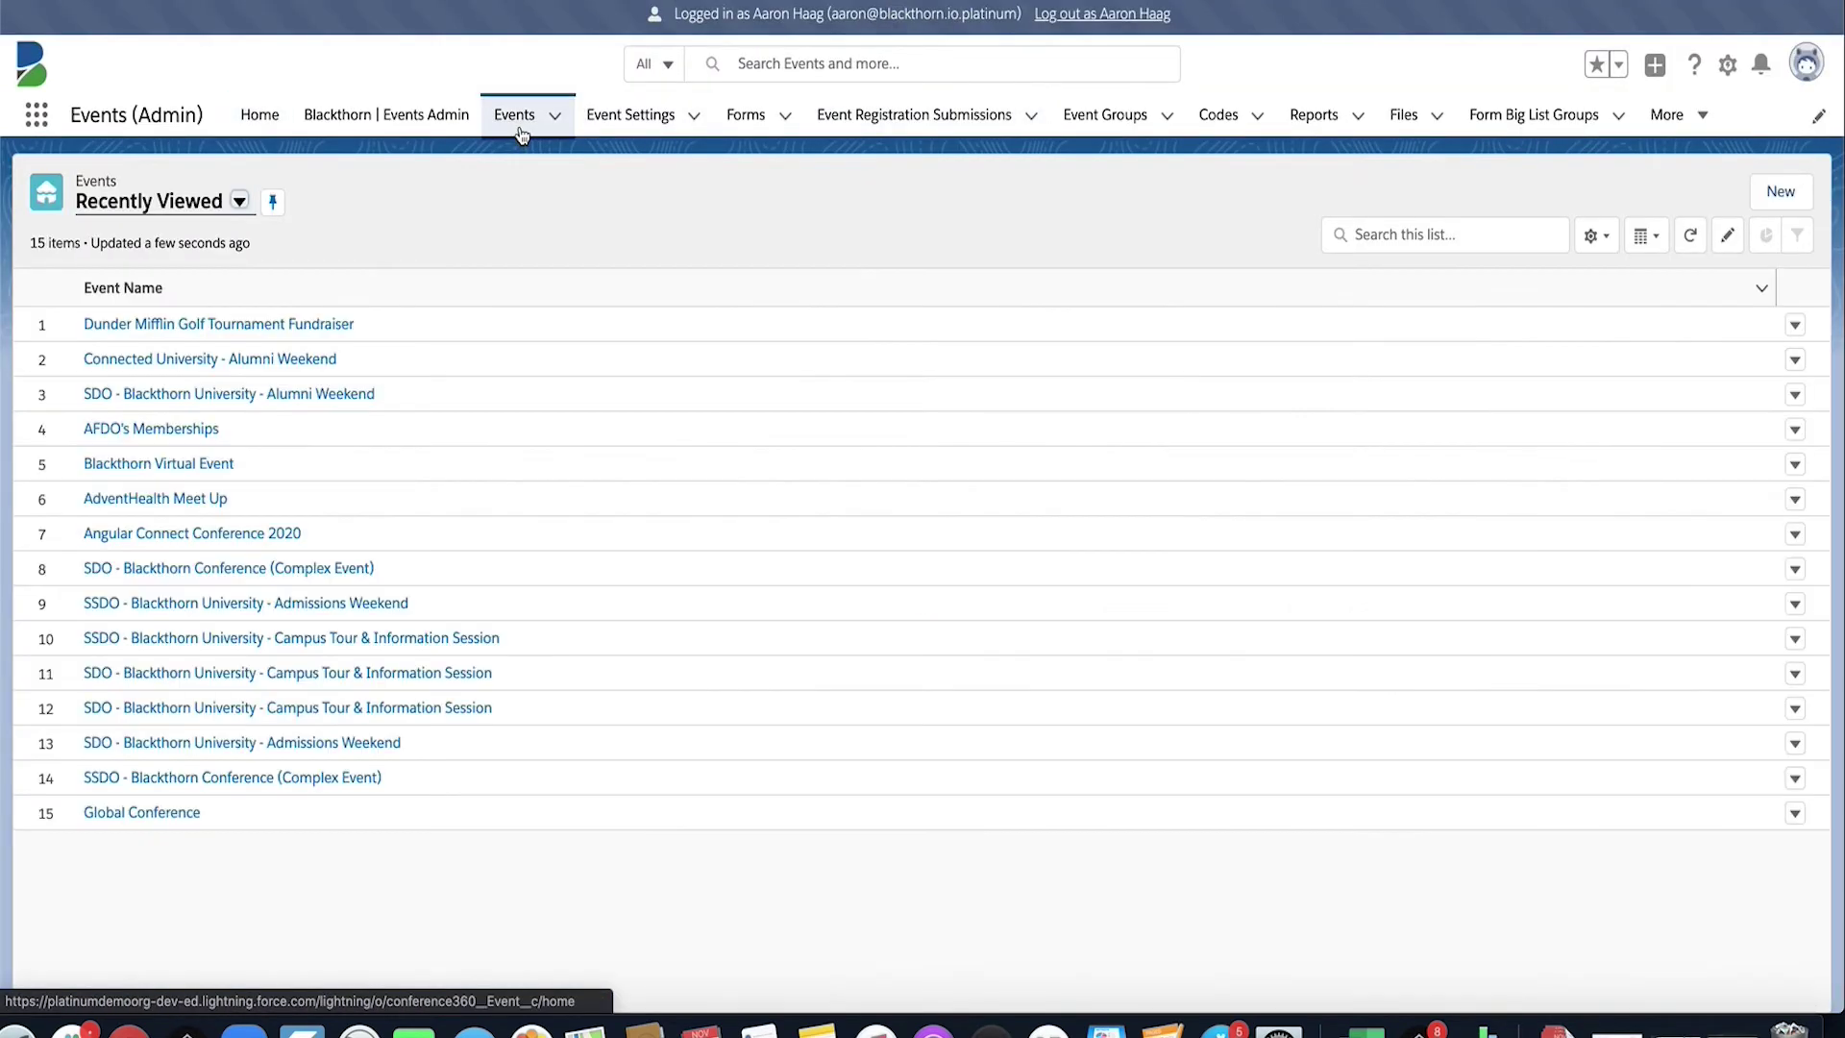
left_click(281, 360)
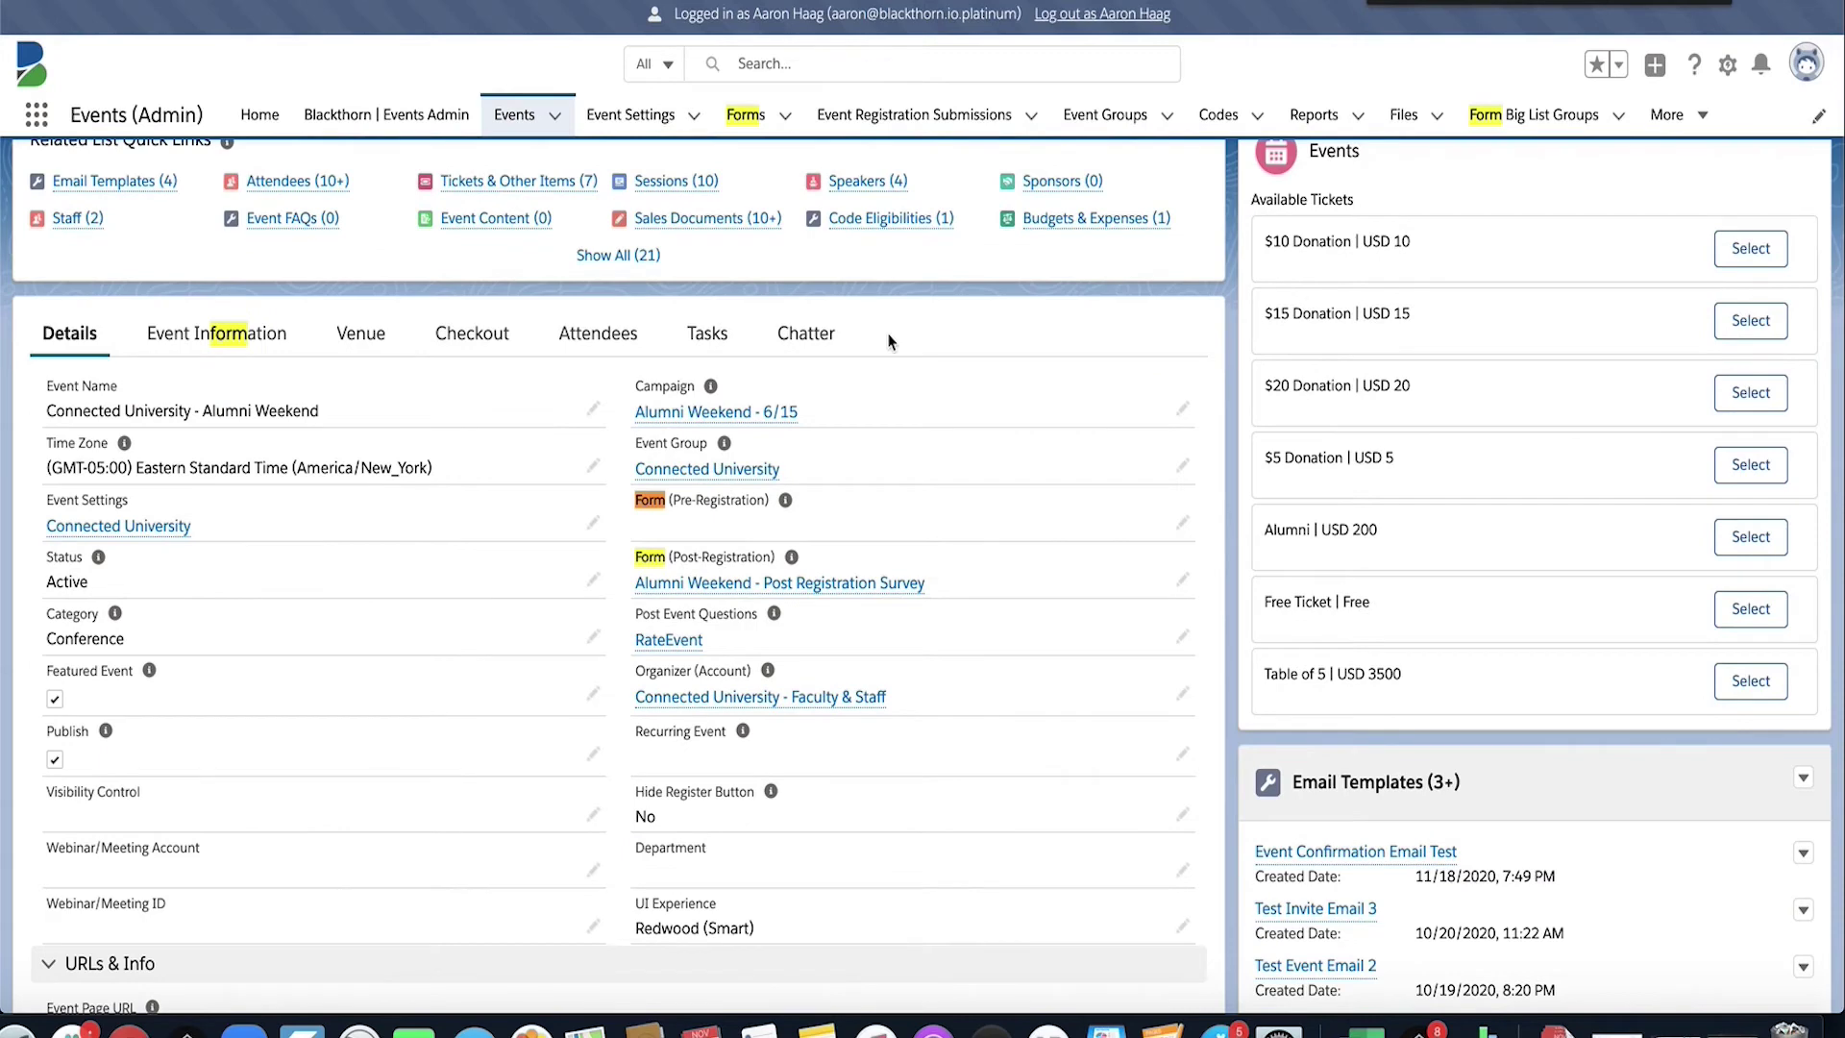
- Open the event's Alumni ticket item and go to the form assigned in its Settings section
mouse_move(455, 179)
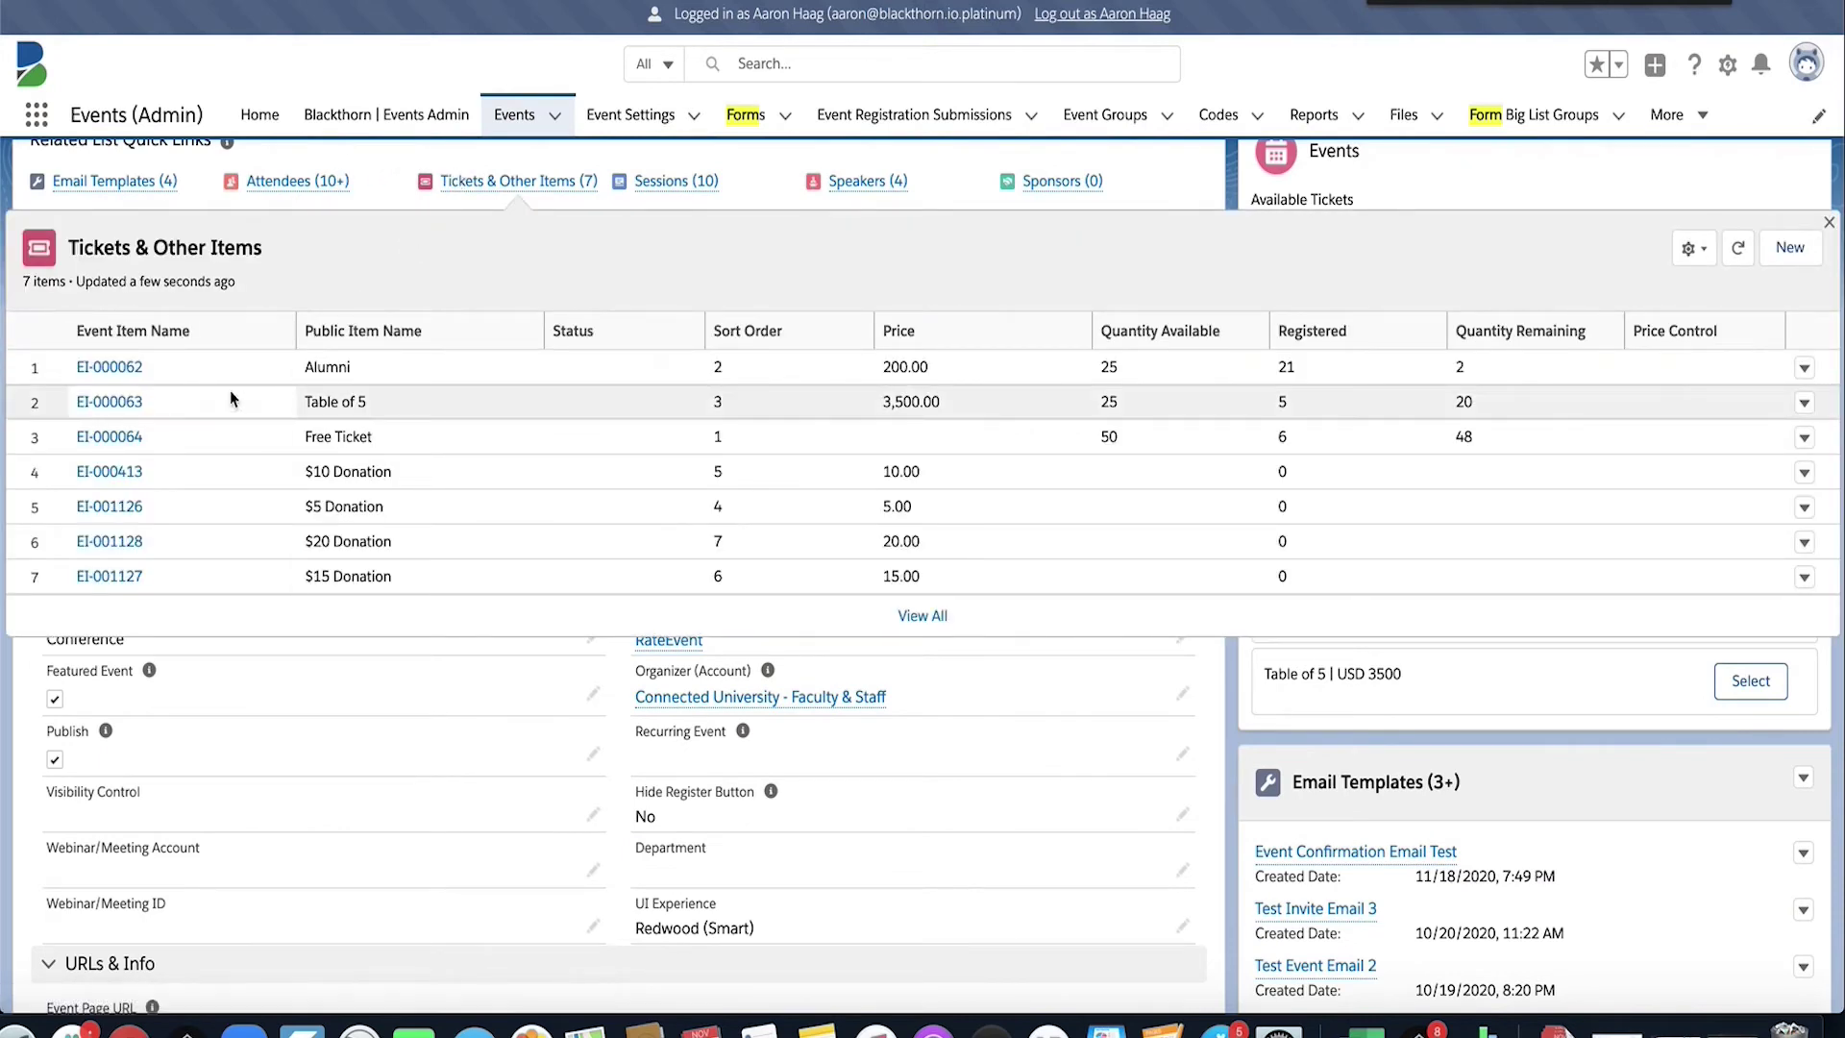
left_click(112, 367)
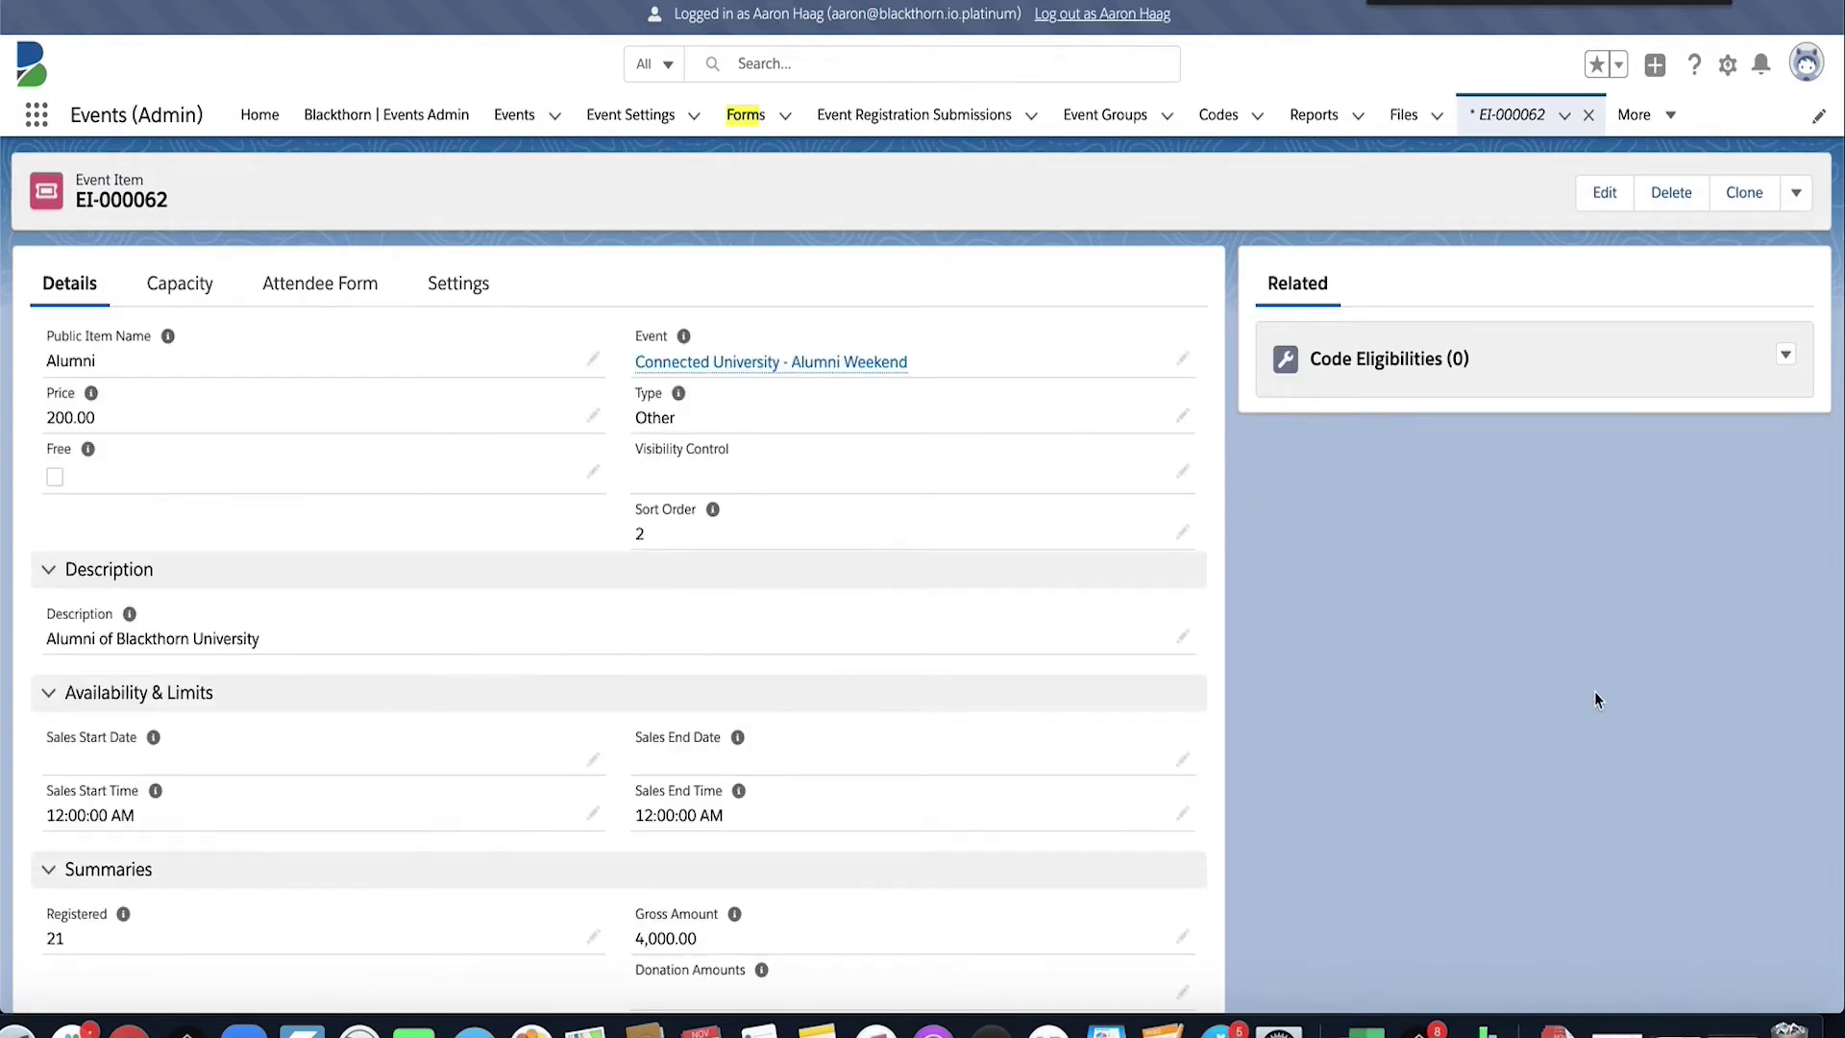
key("Return")
key("Return")
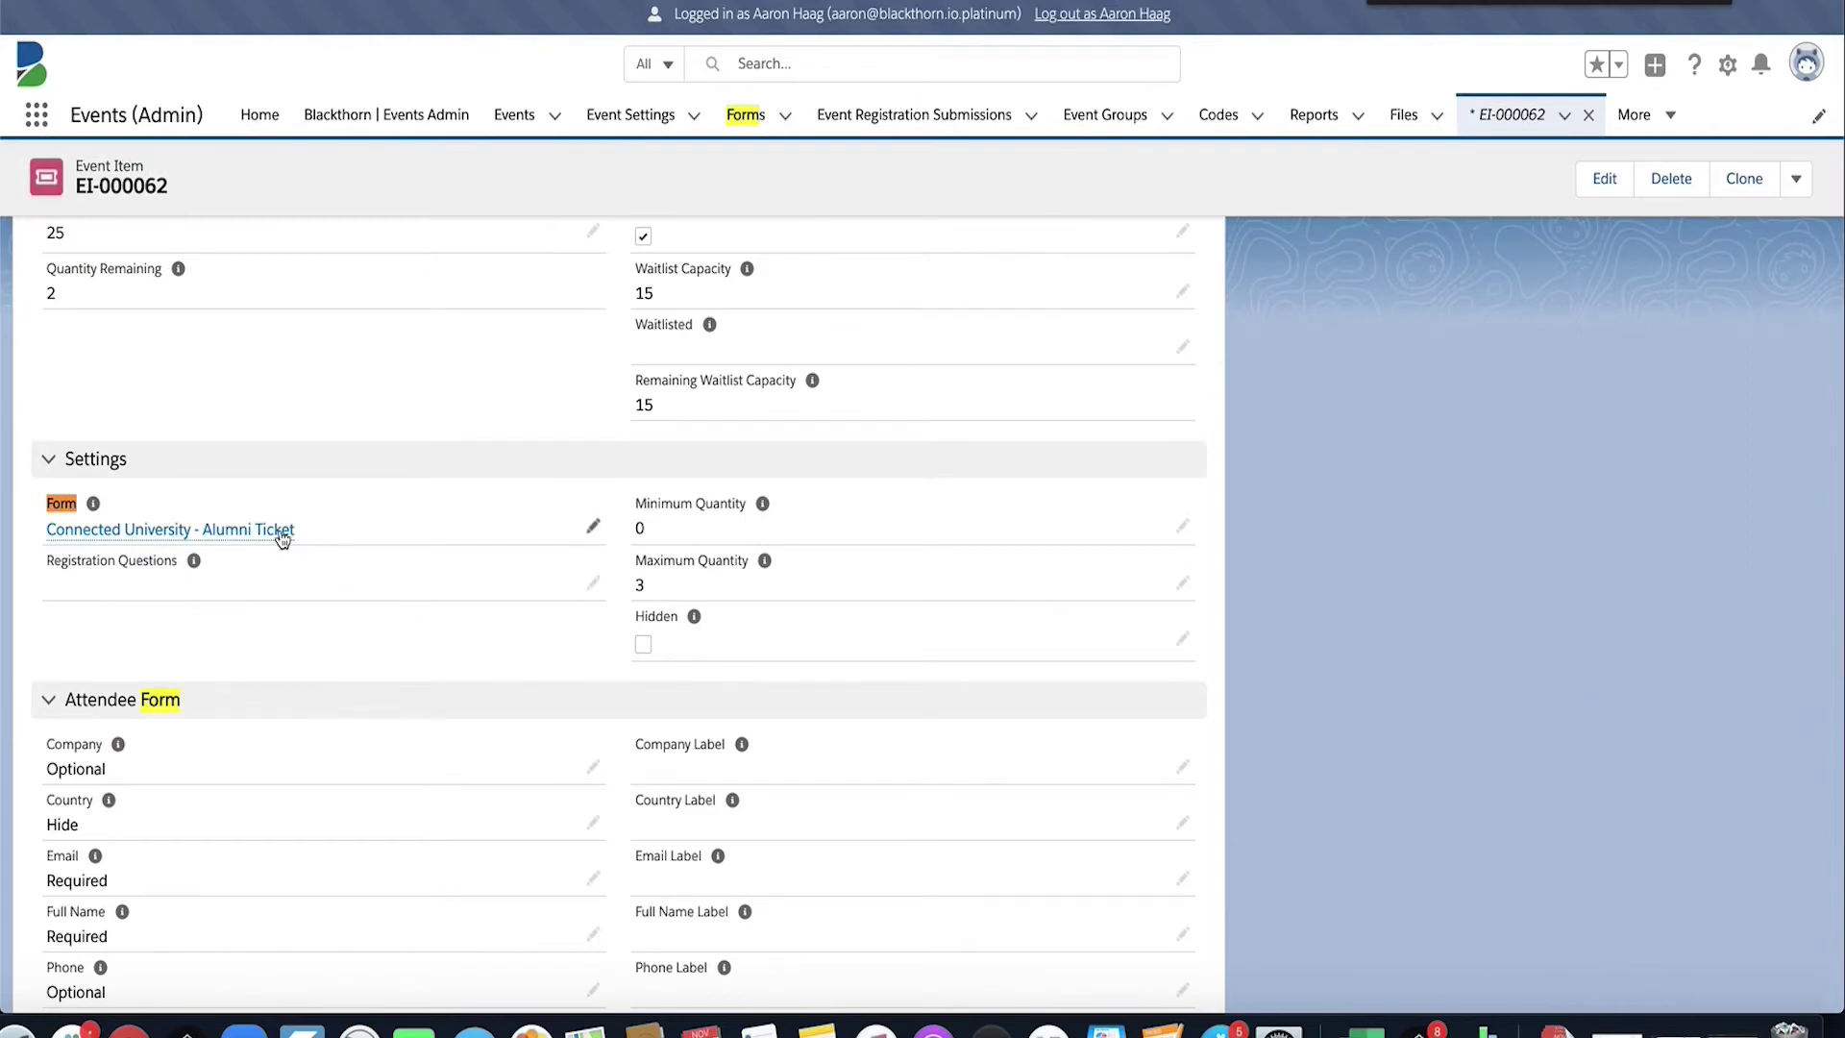
left_click(272, 530)
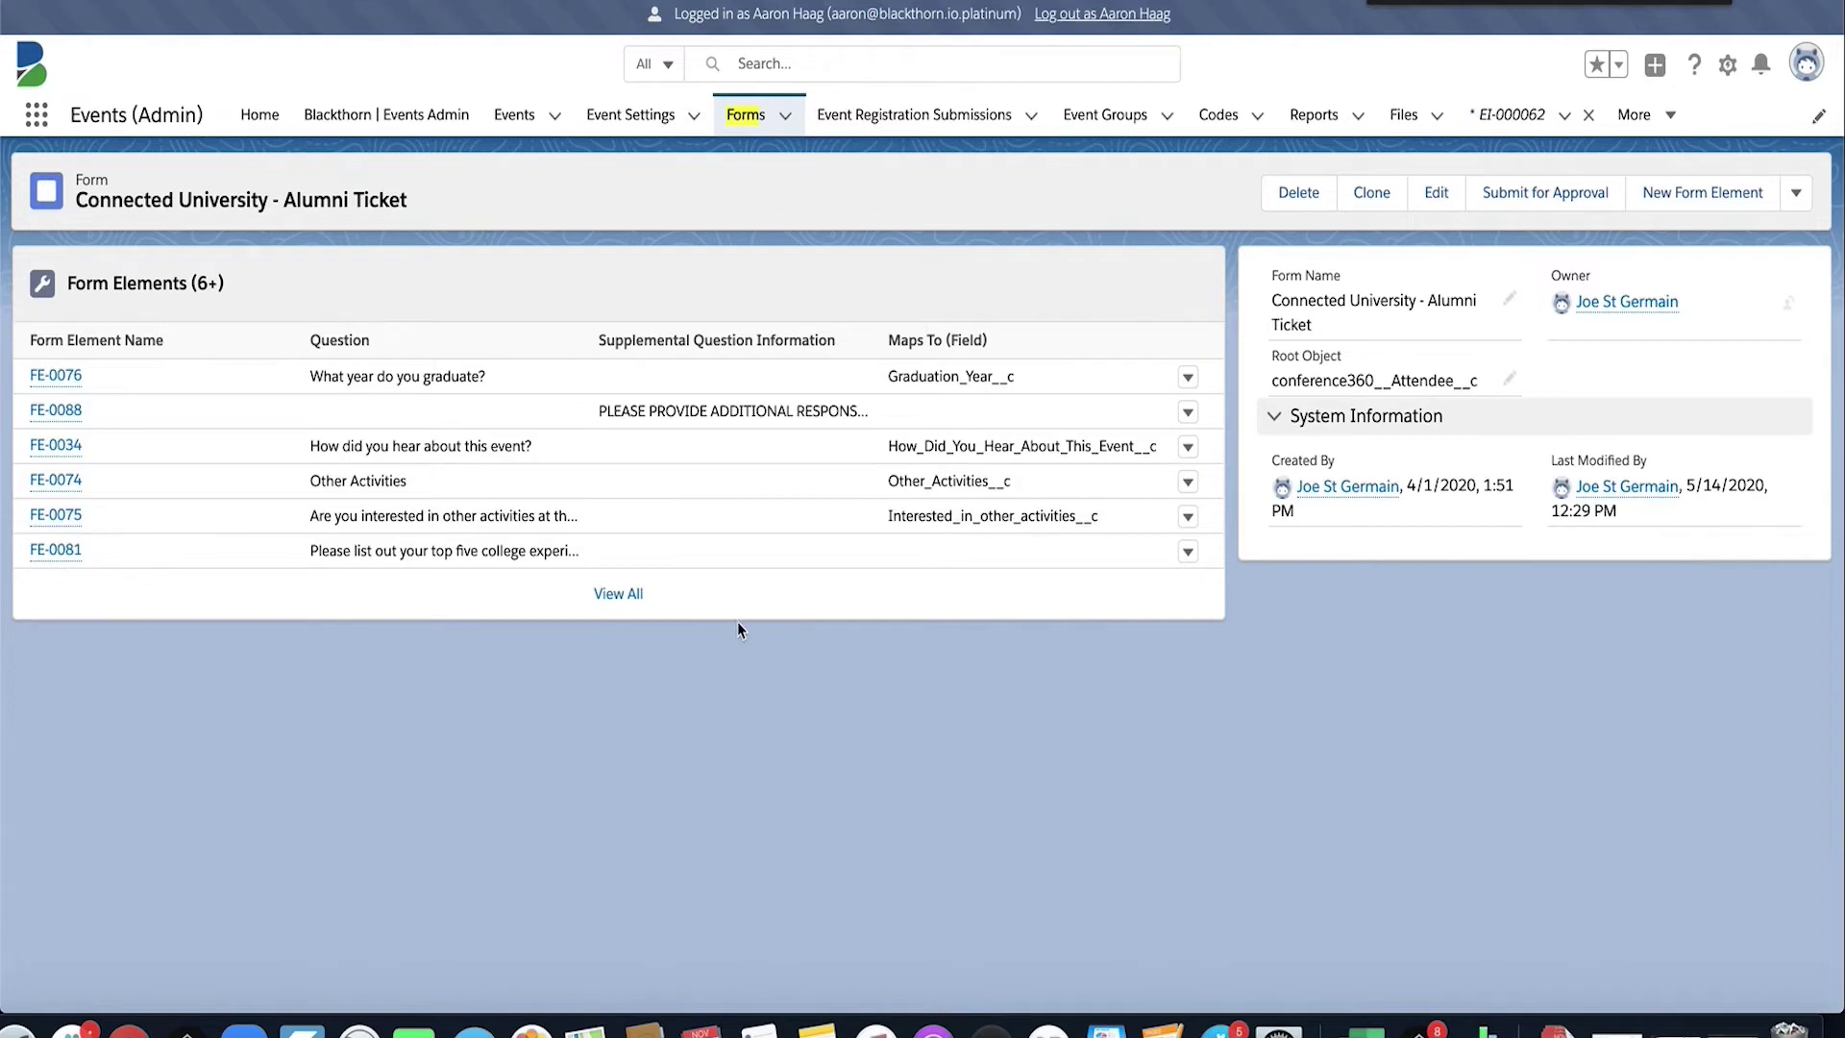
- Open the full Form Elements list, edit "Are you interested in other activities at the event?" and examine its conditions for Yes and Maybe
left_click(629, 596)
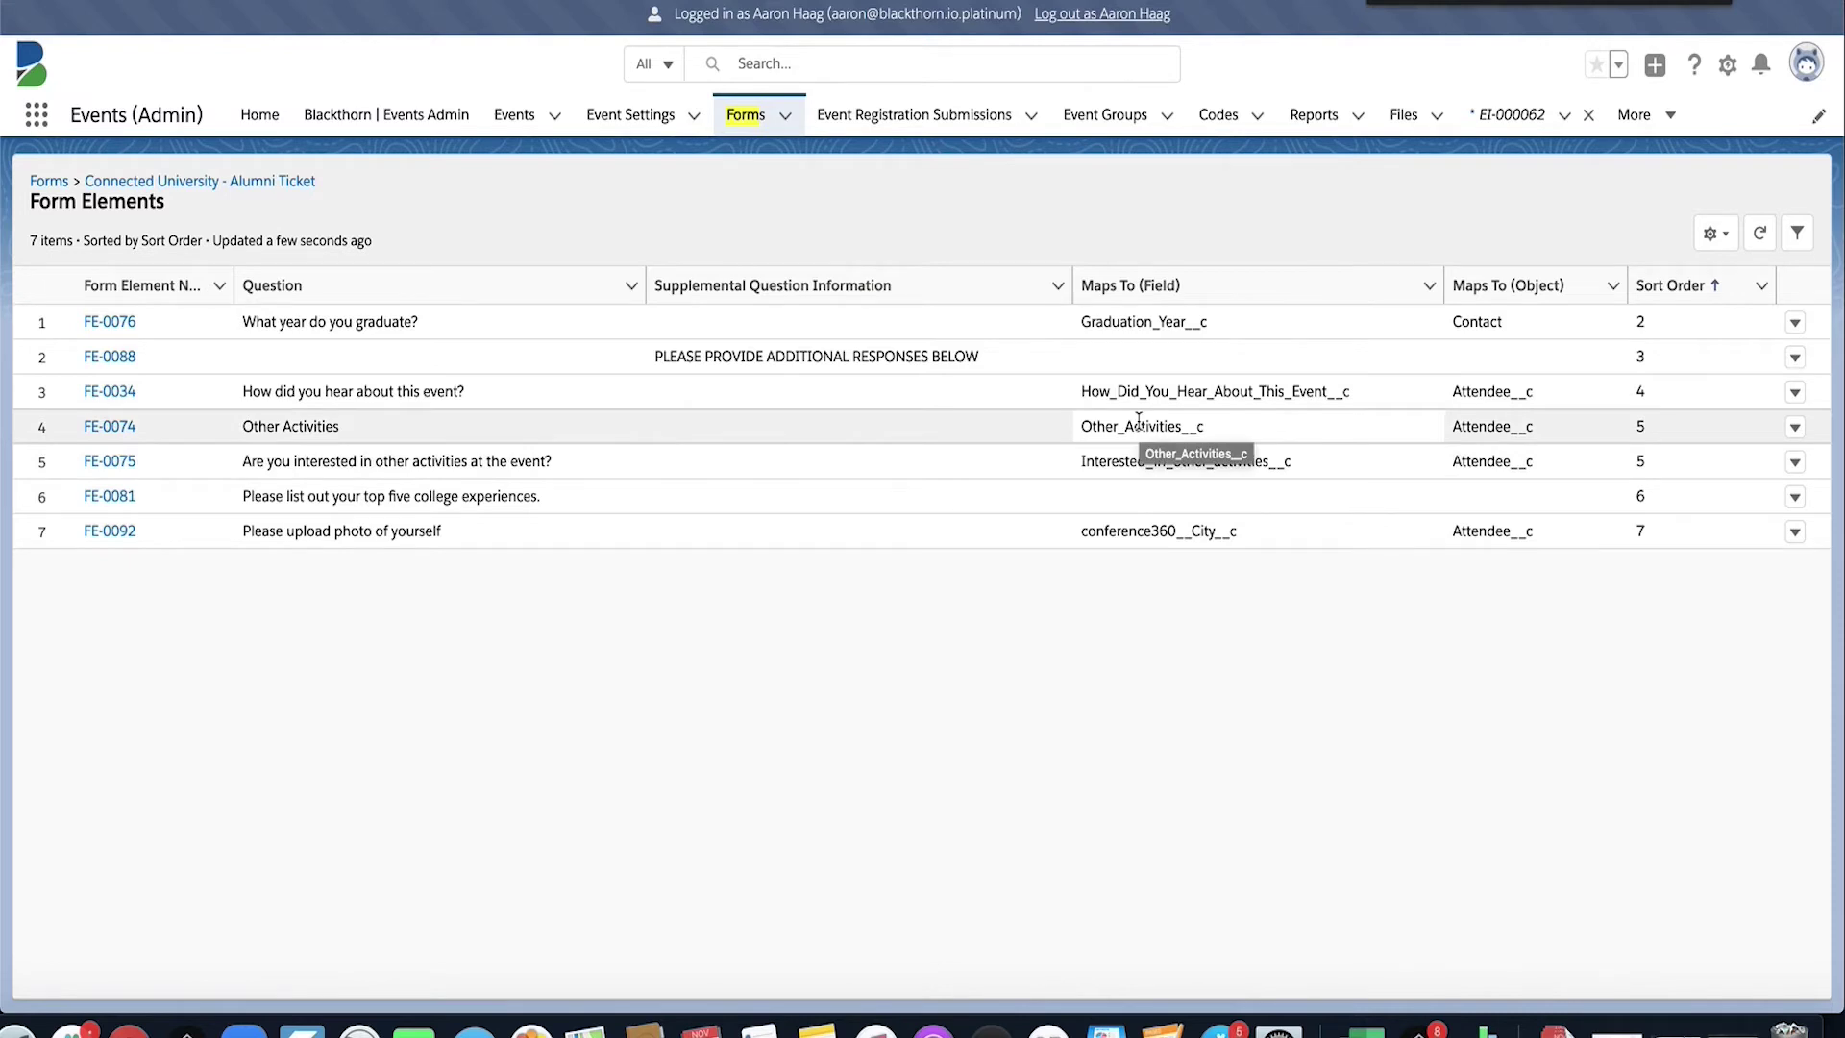
left_click(1796, 462)
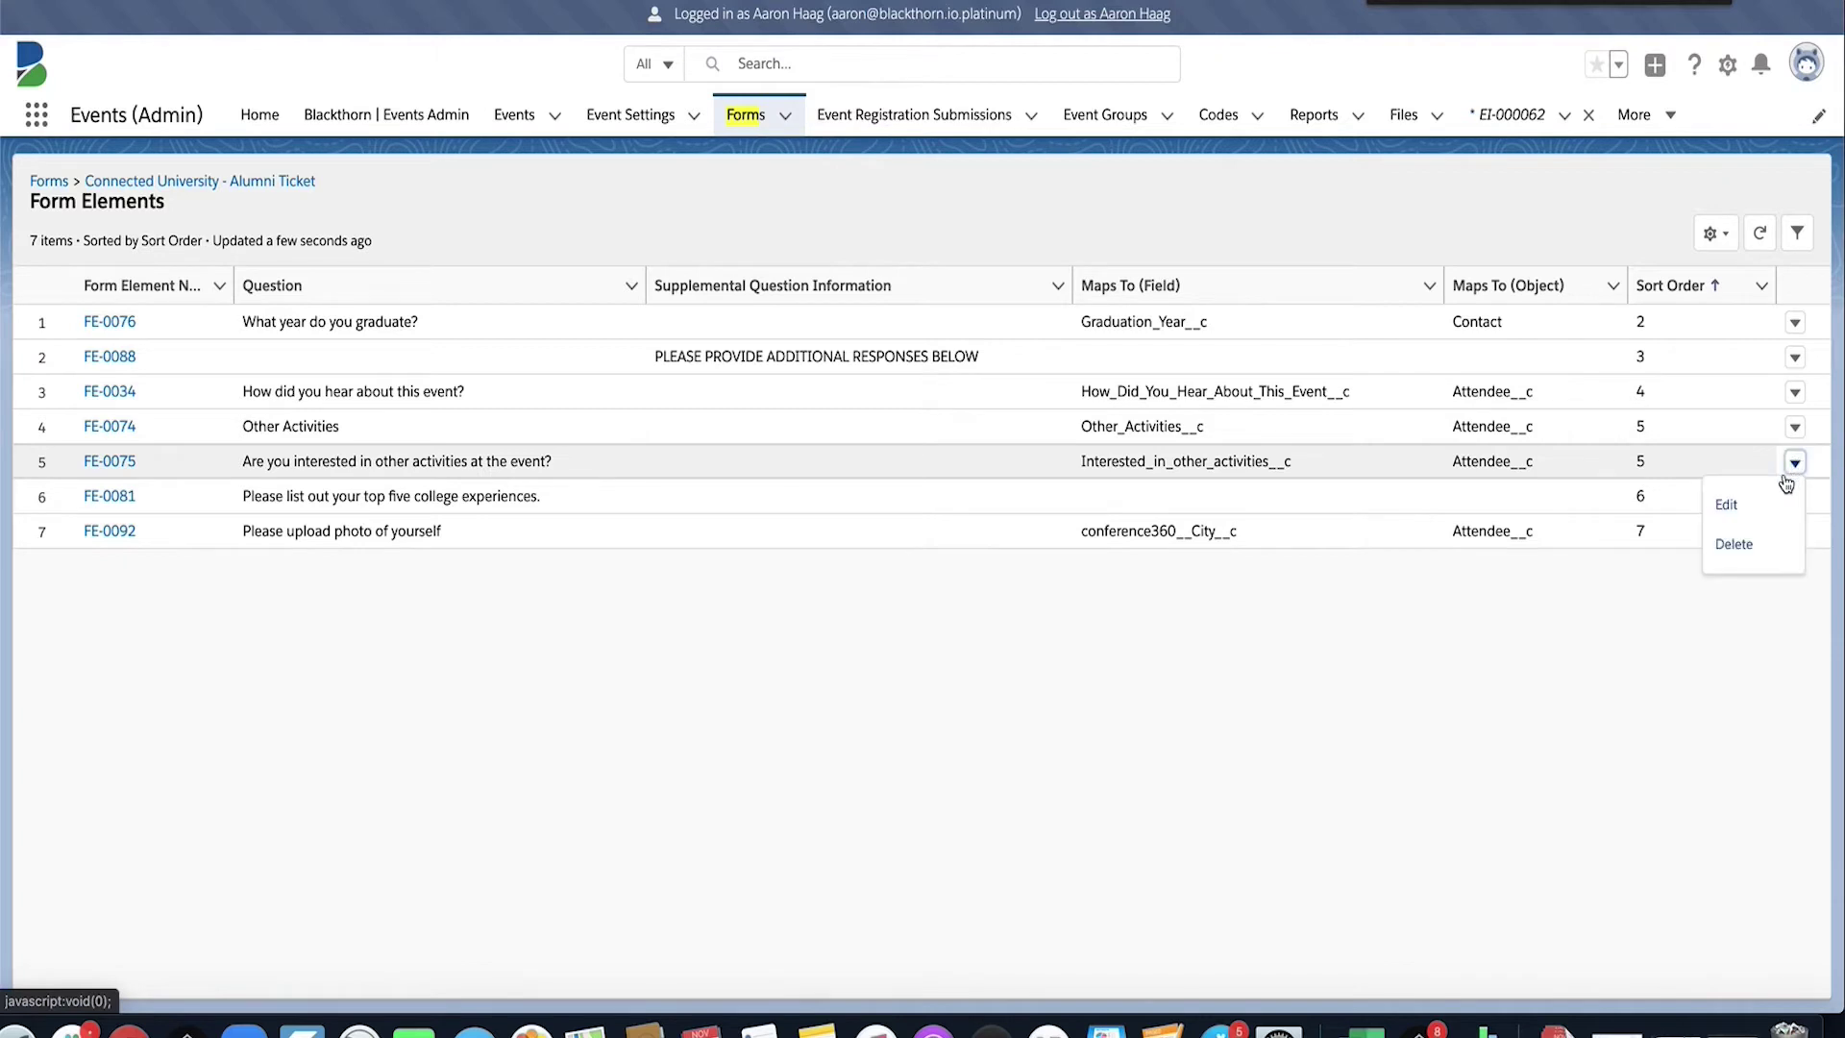
left_click(1736, 505)
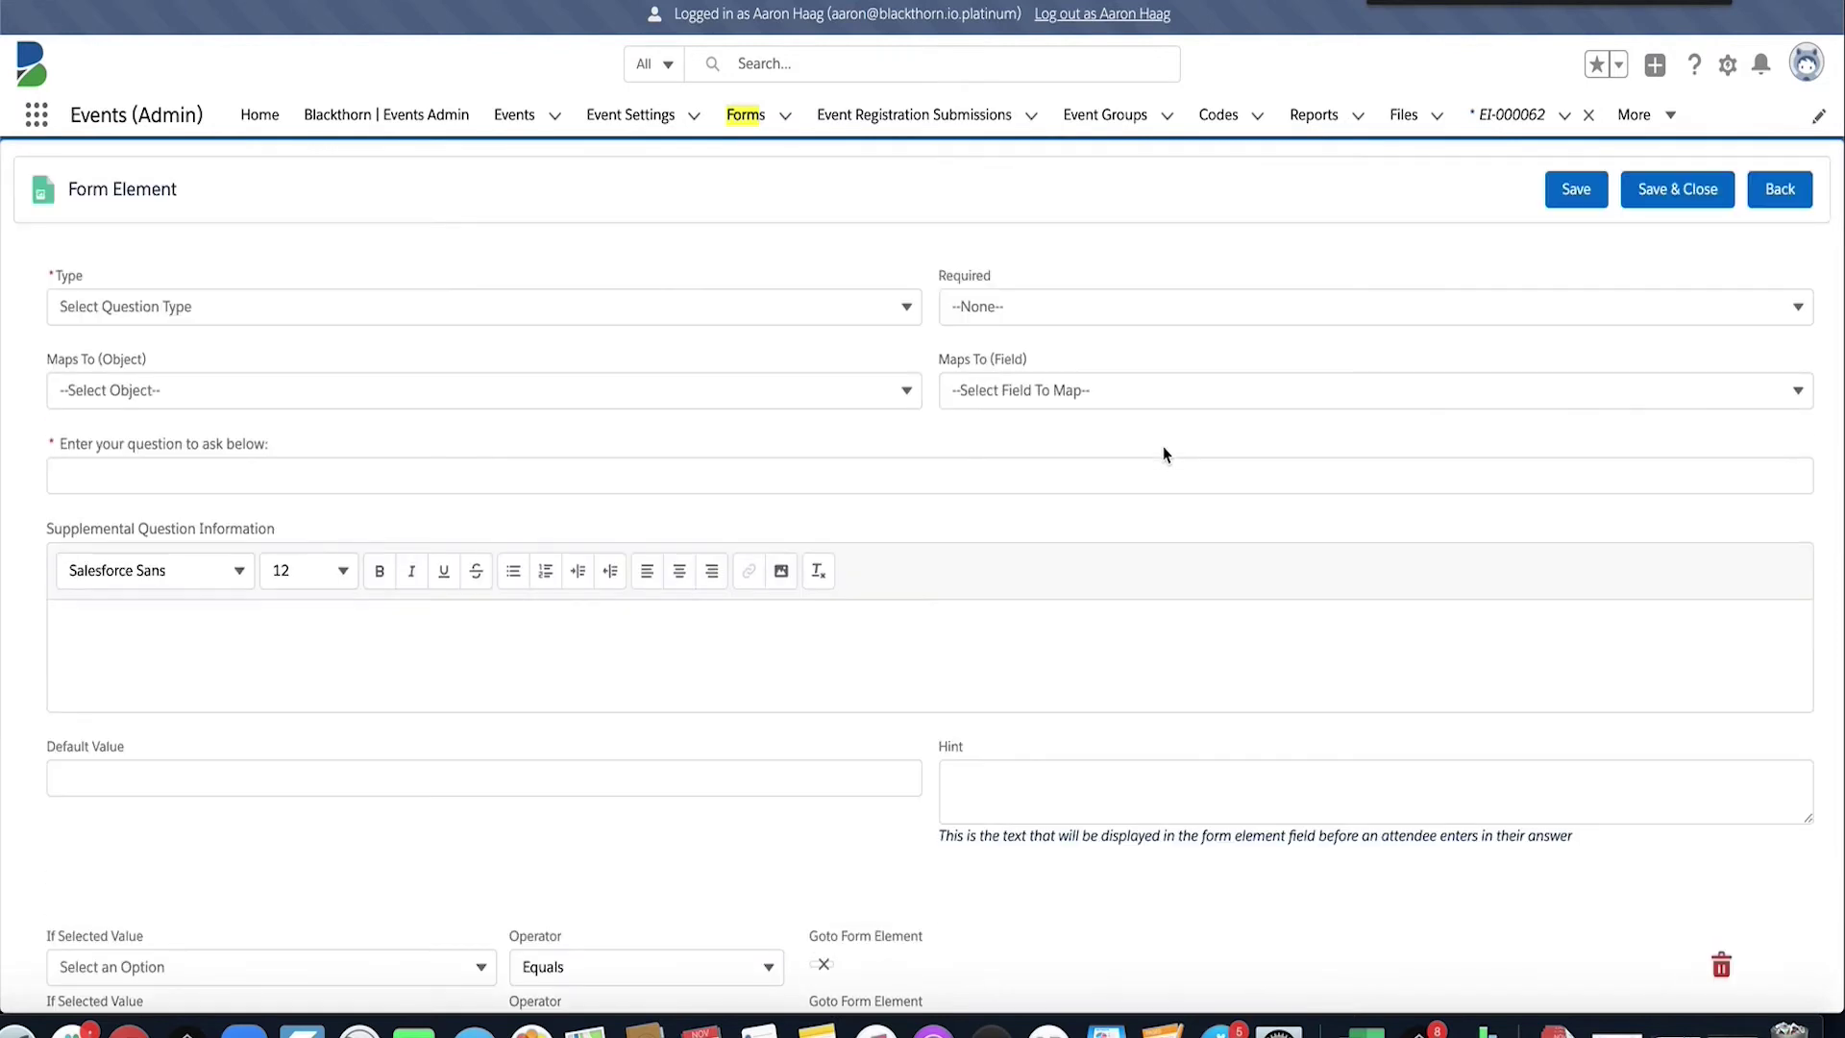
scroll(591, 605, "down", 4)
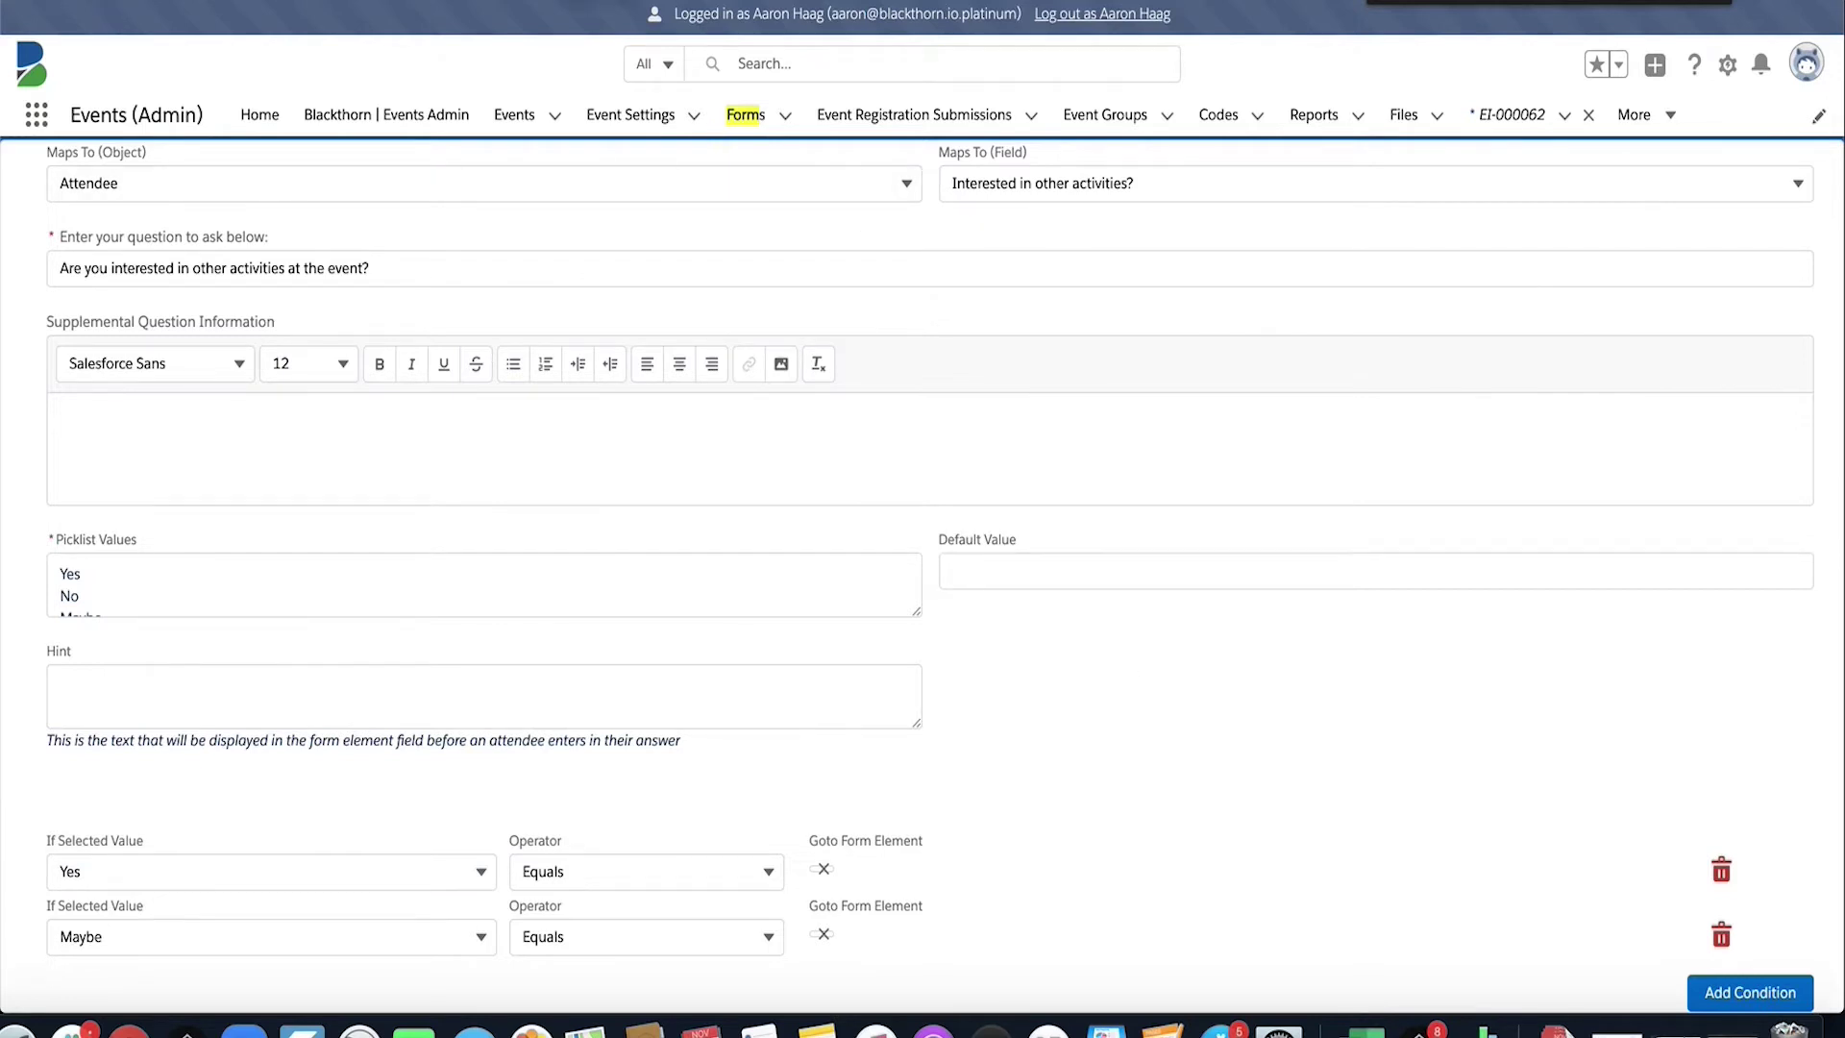
- Cancel the Member attendee form, switch to the Connected University - Alumni Weekend registration page, and add an Alumni item
left_click(514, 116)
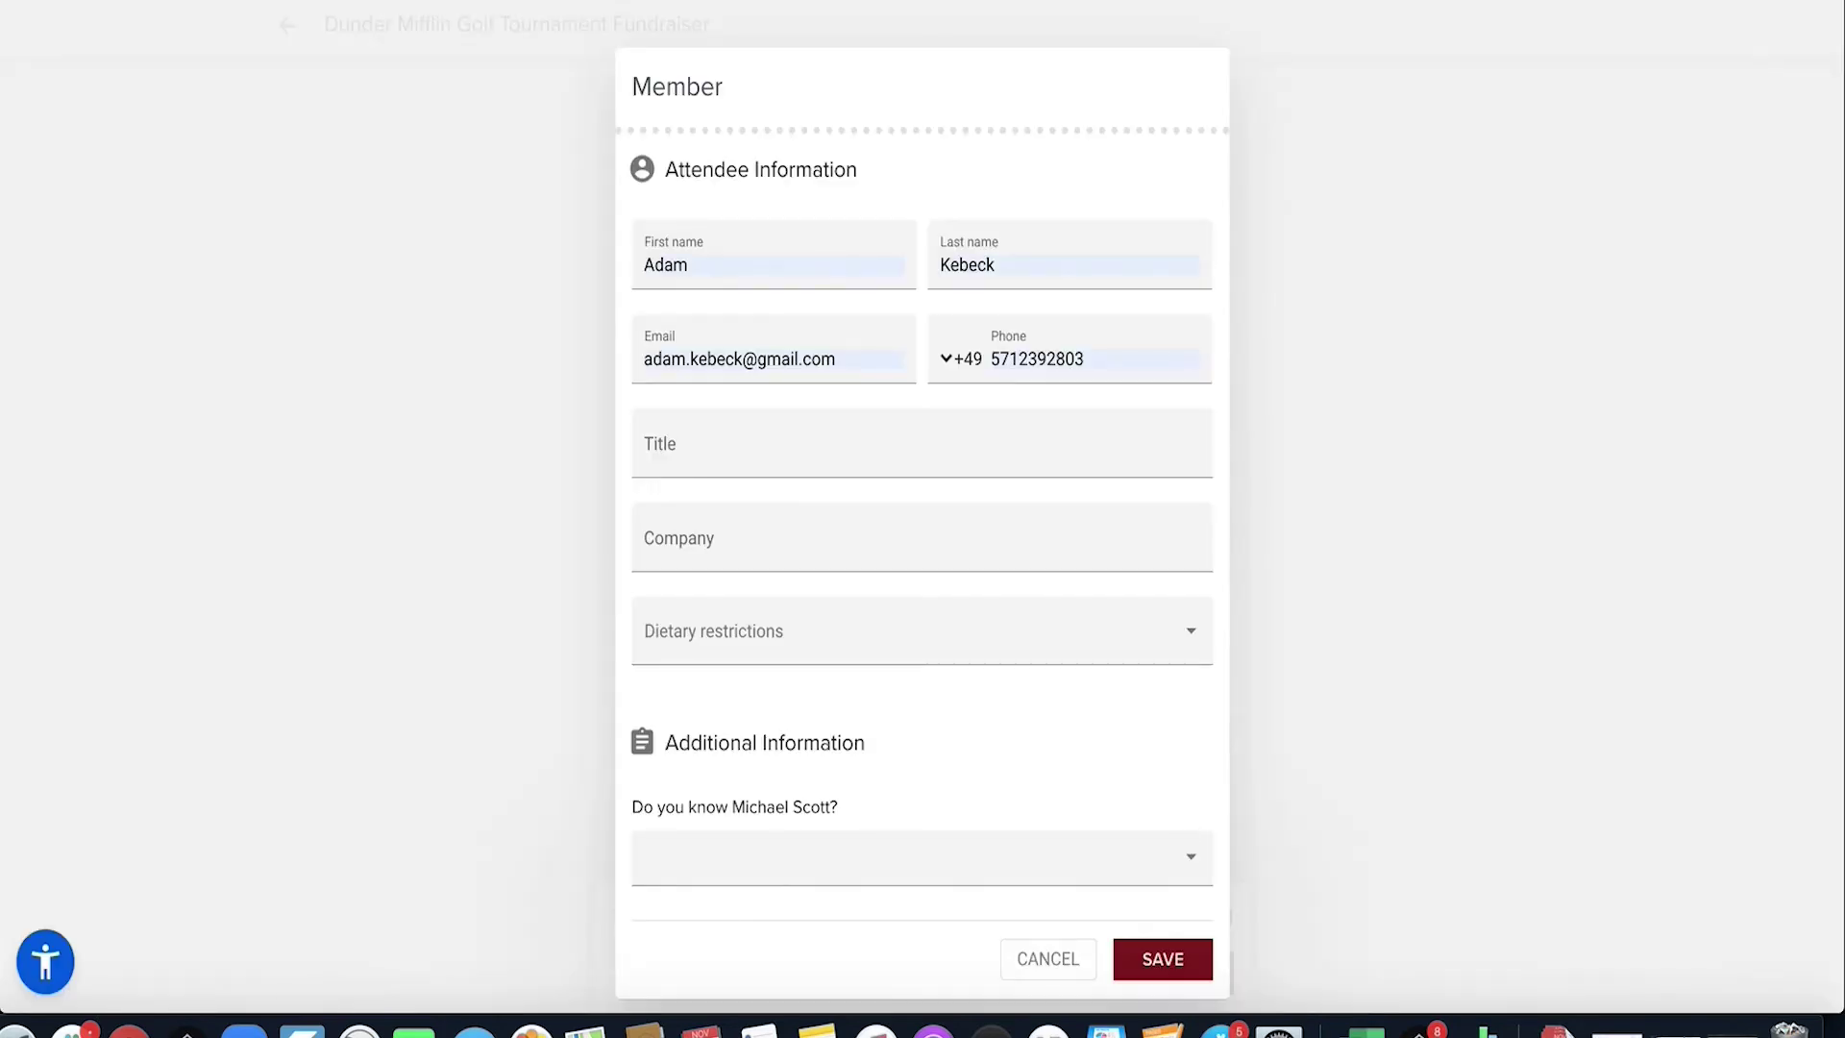
left_click(1034, 958)
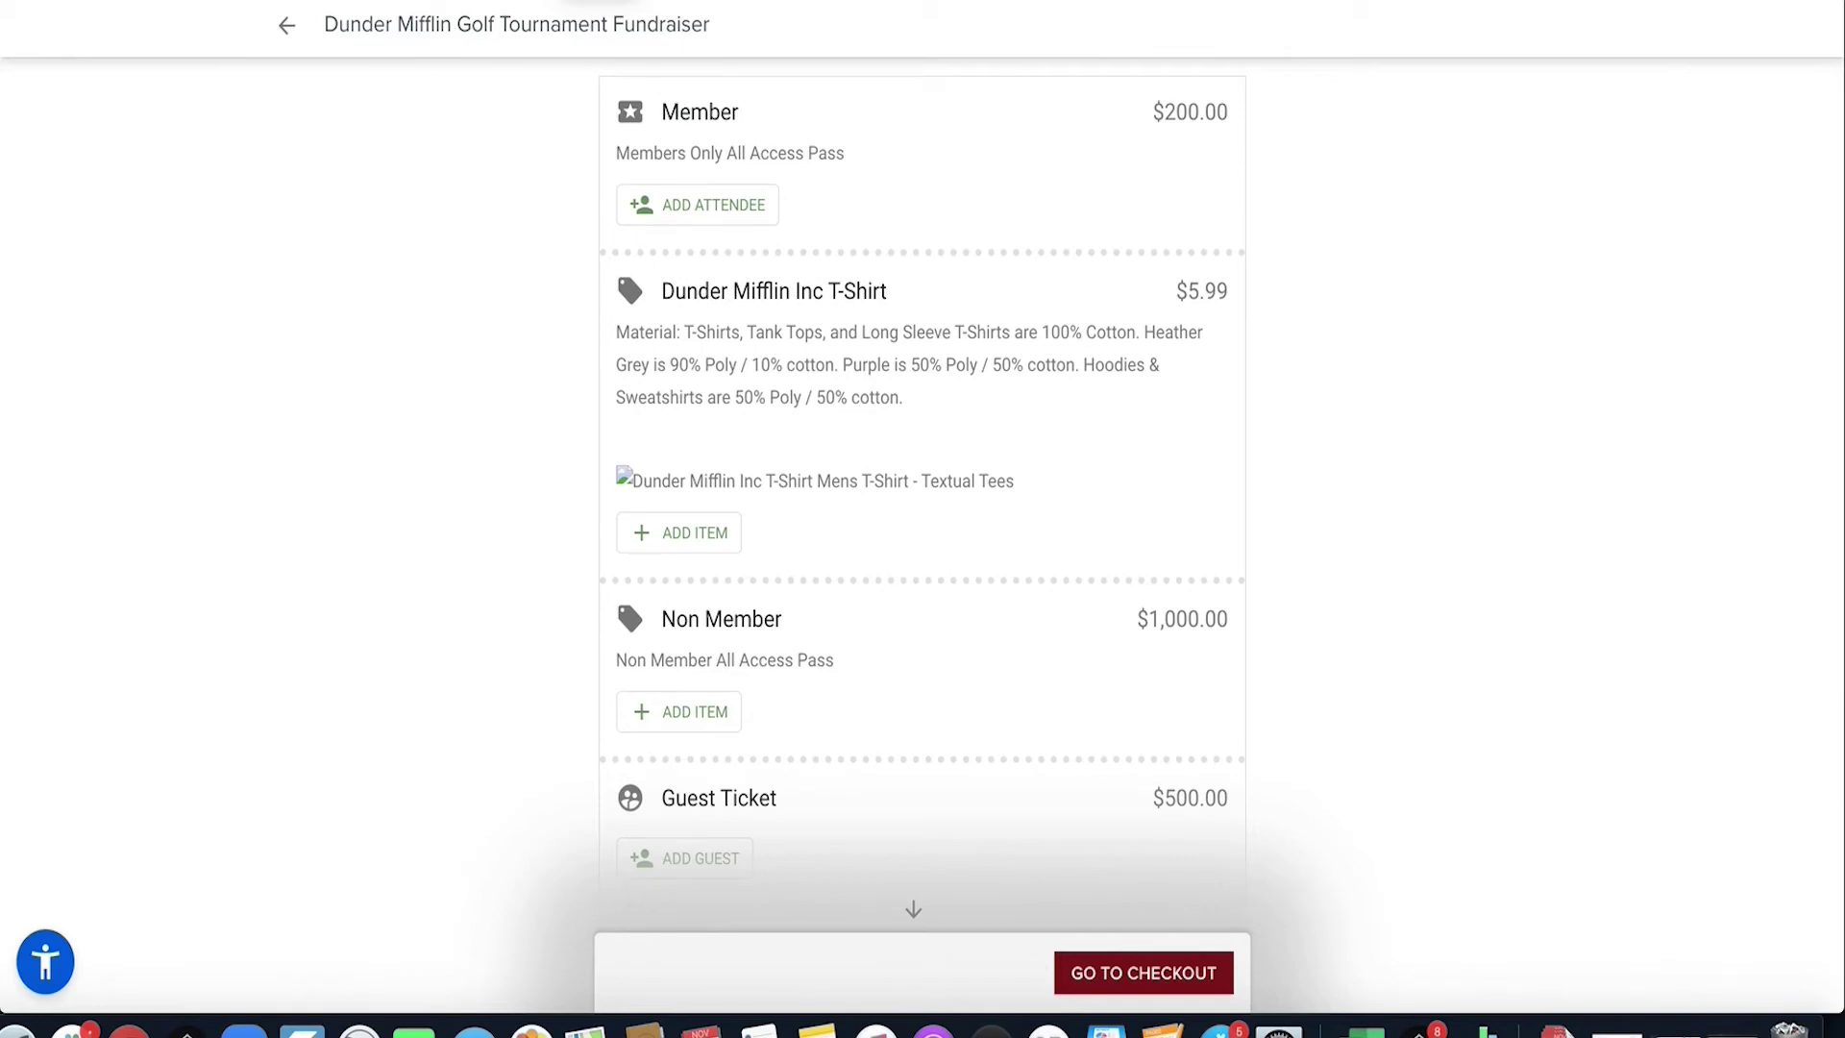
key("super+bracketleft")
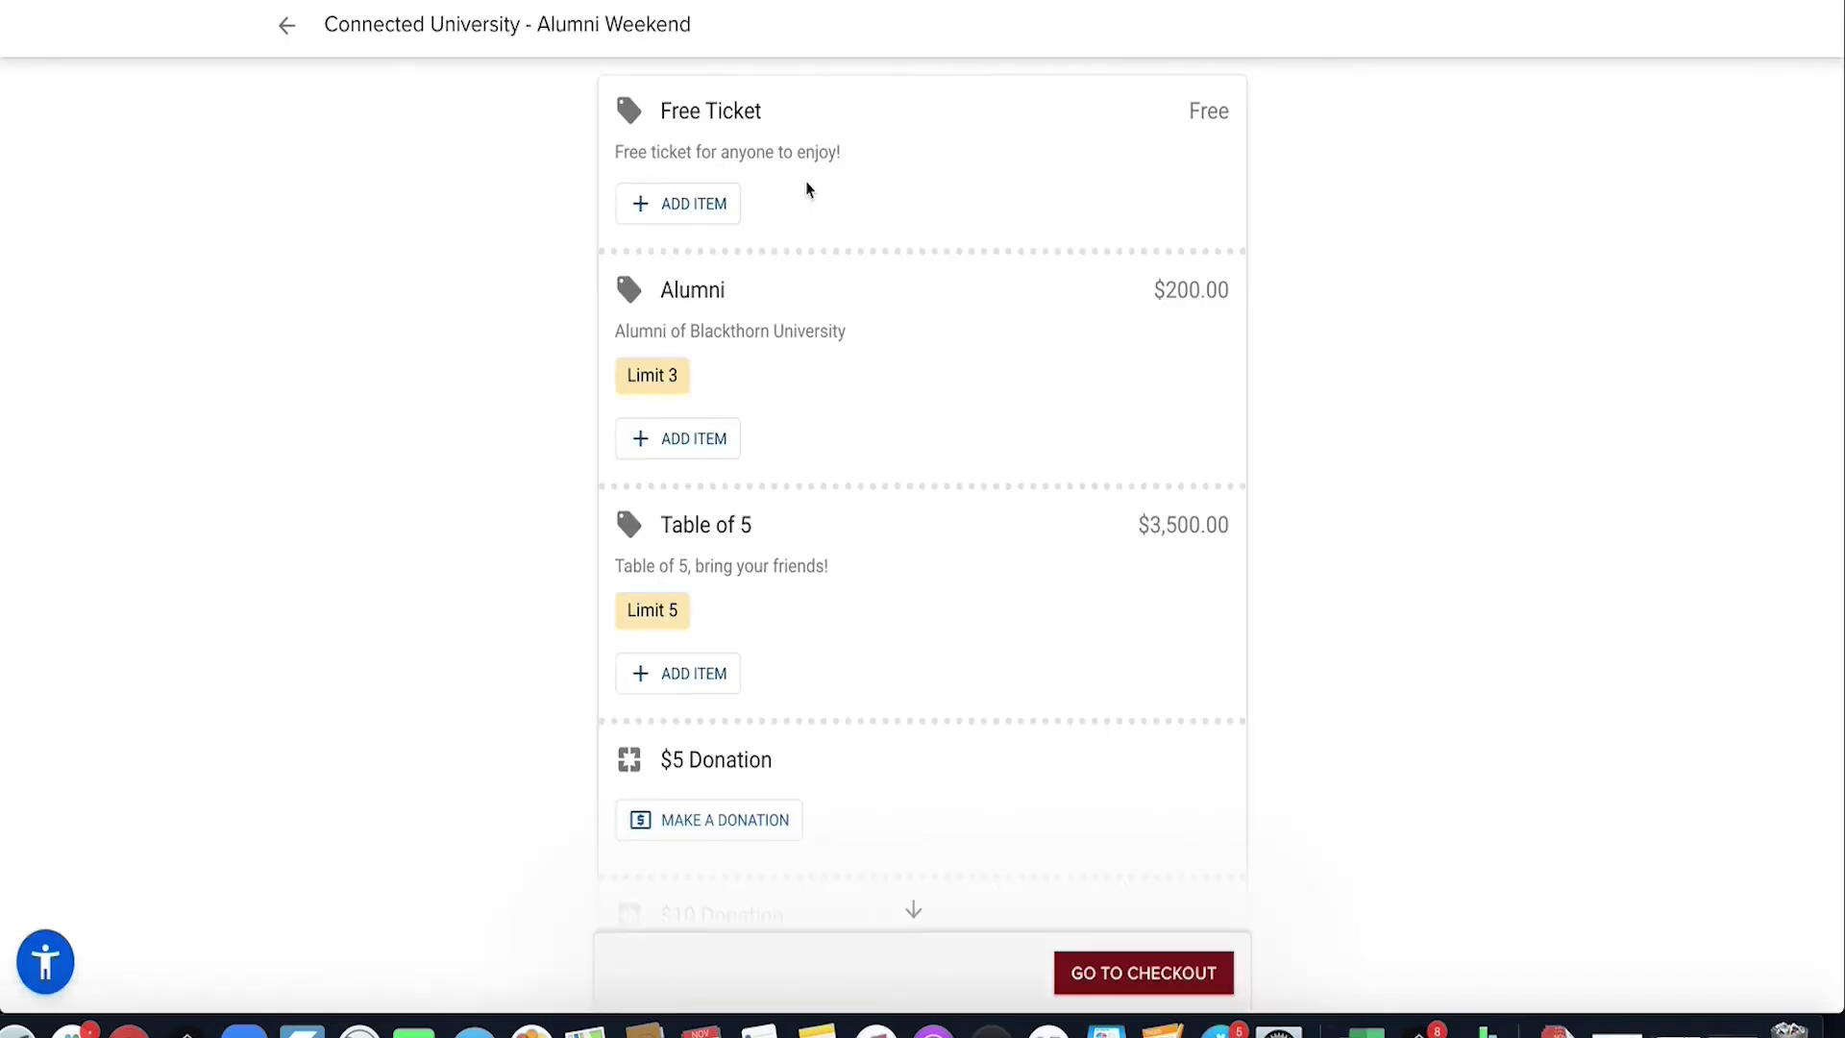
scroll(923, 327, "down", 2)
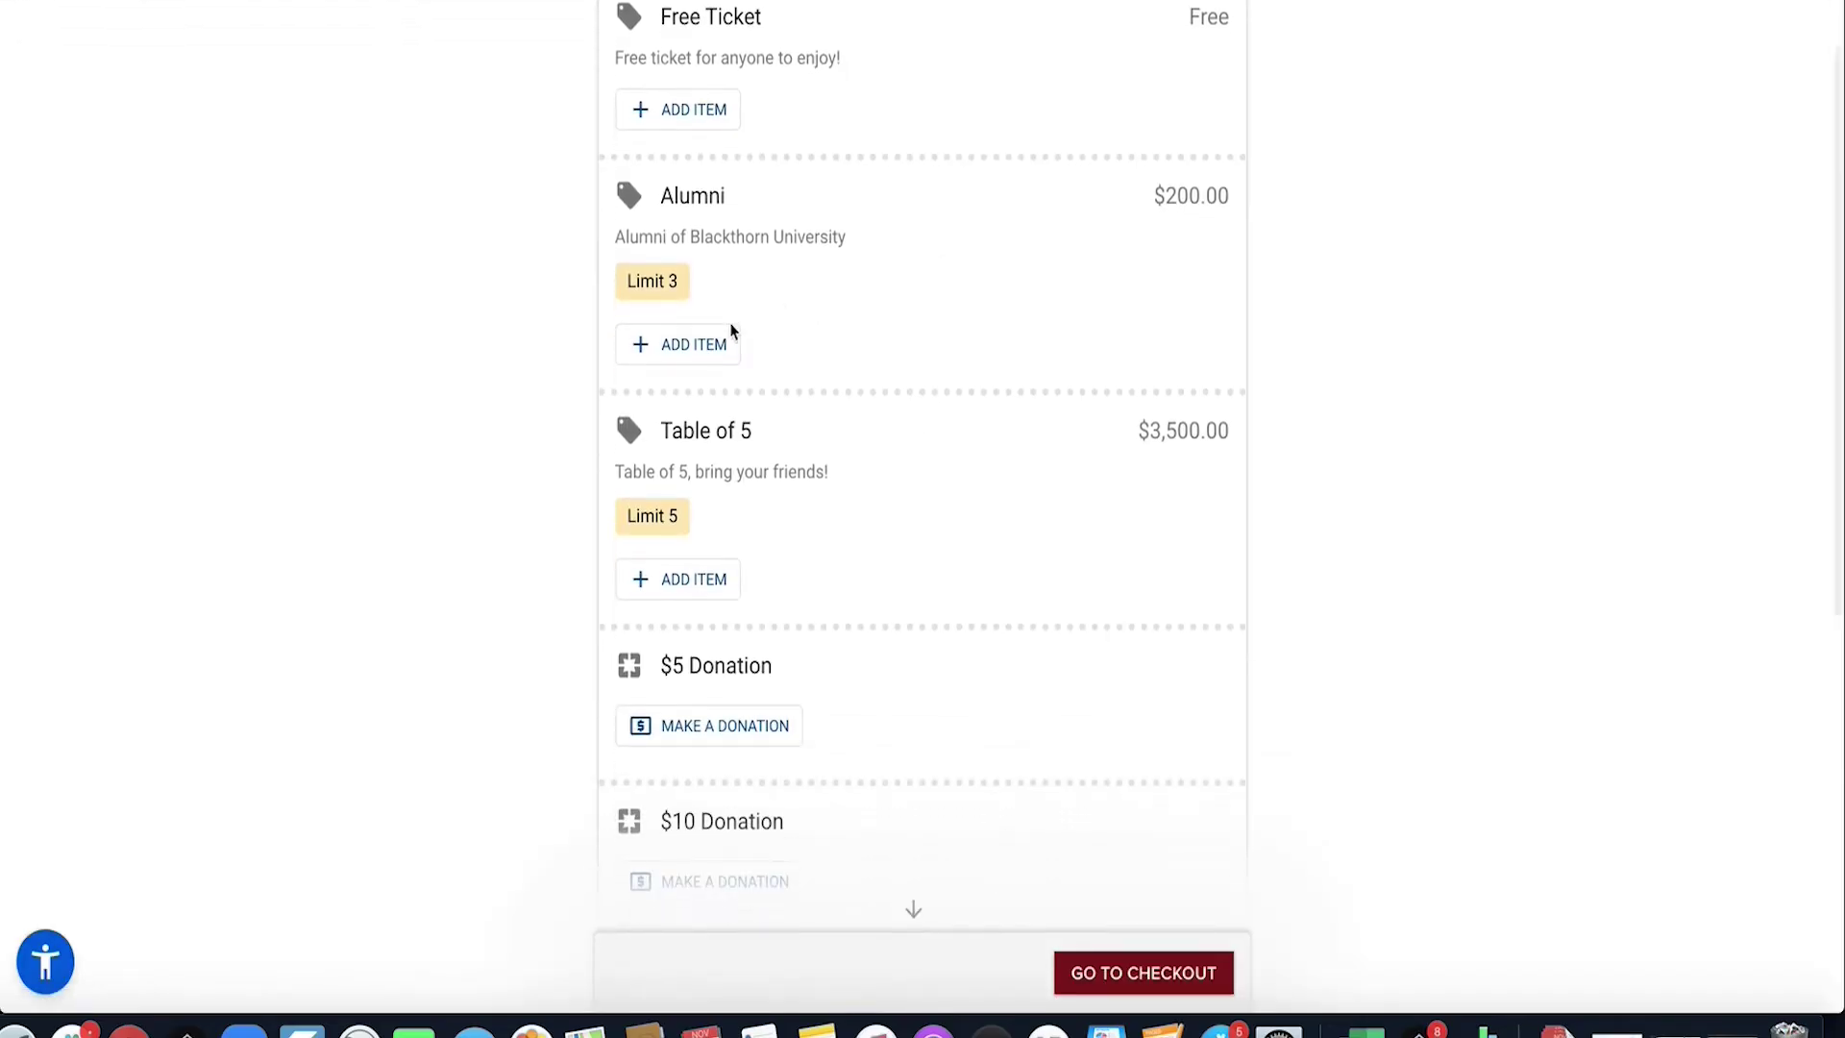
left_click(712, 347)
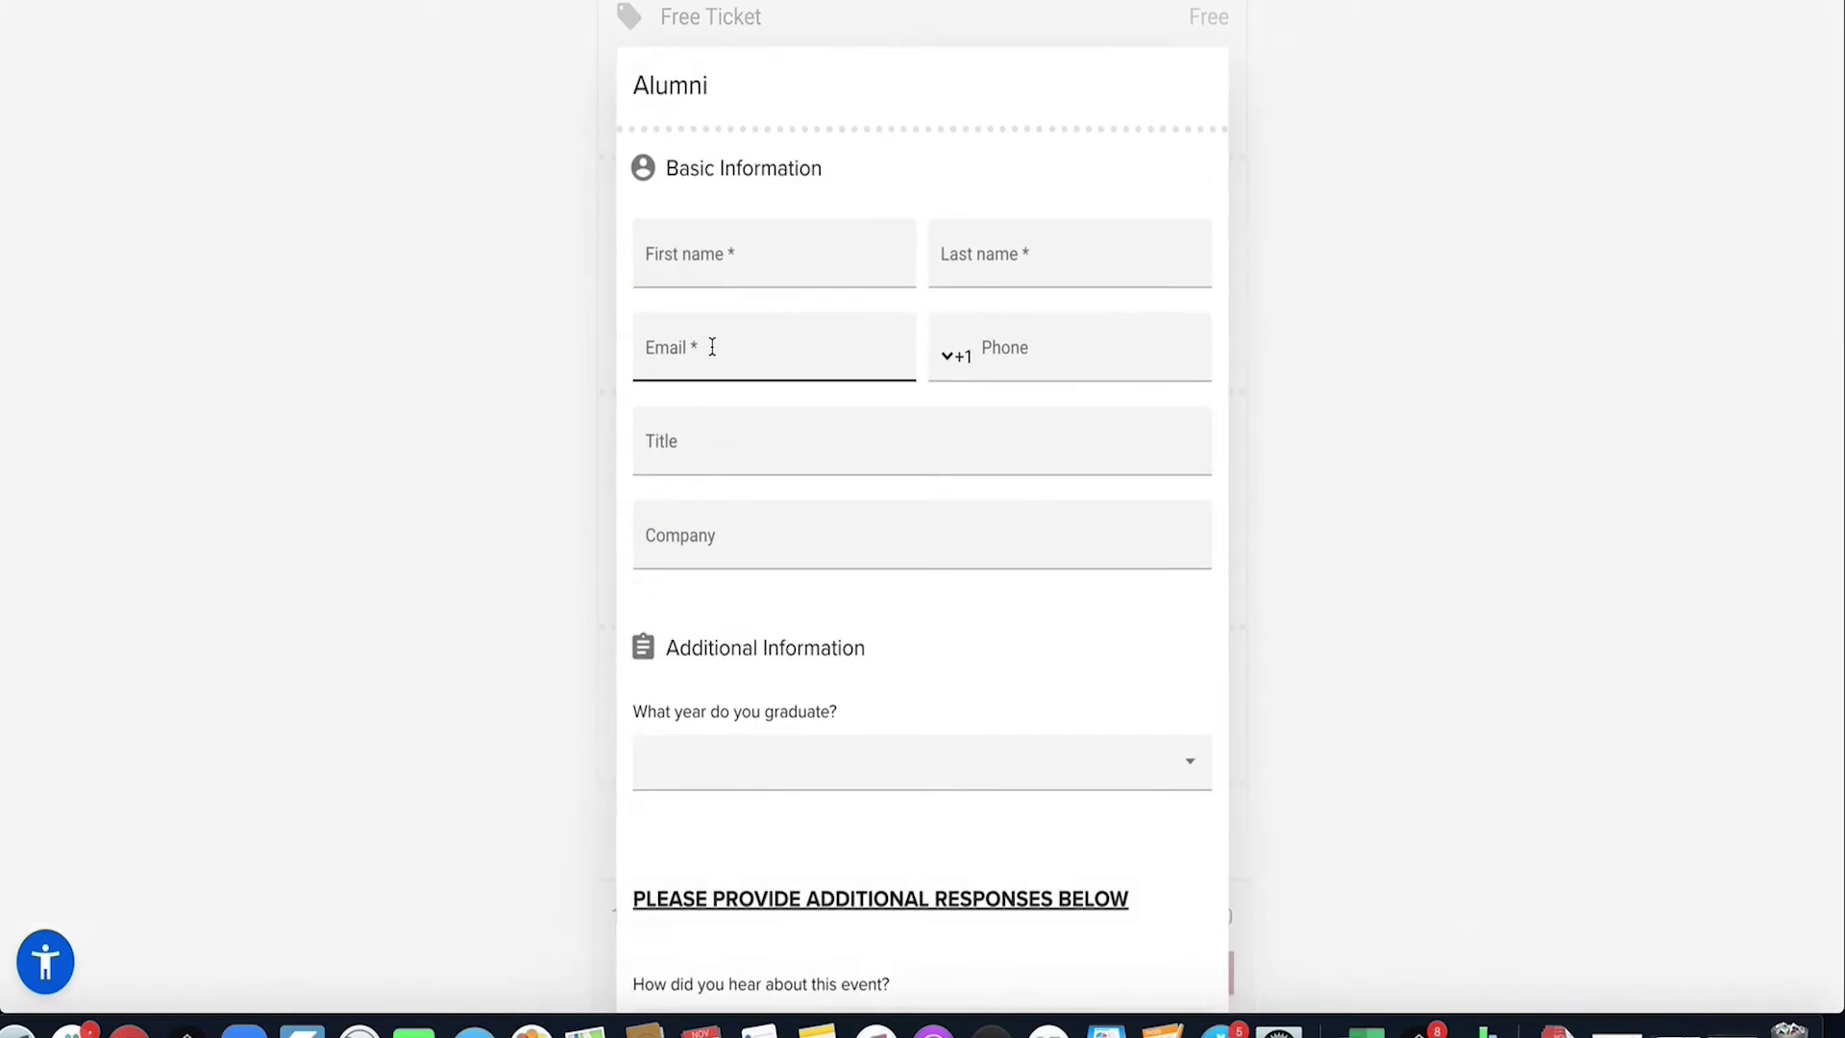
- Test "Are you interested in other activities at the event?" with the answers Yes, No and Maybe, viewing the Other Activities choices after Yes
scroll(1163, 486, "down", 5)
scroll(1166, 495, "down", 5)
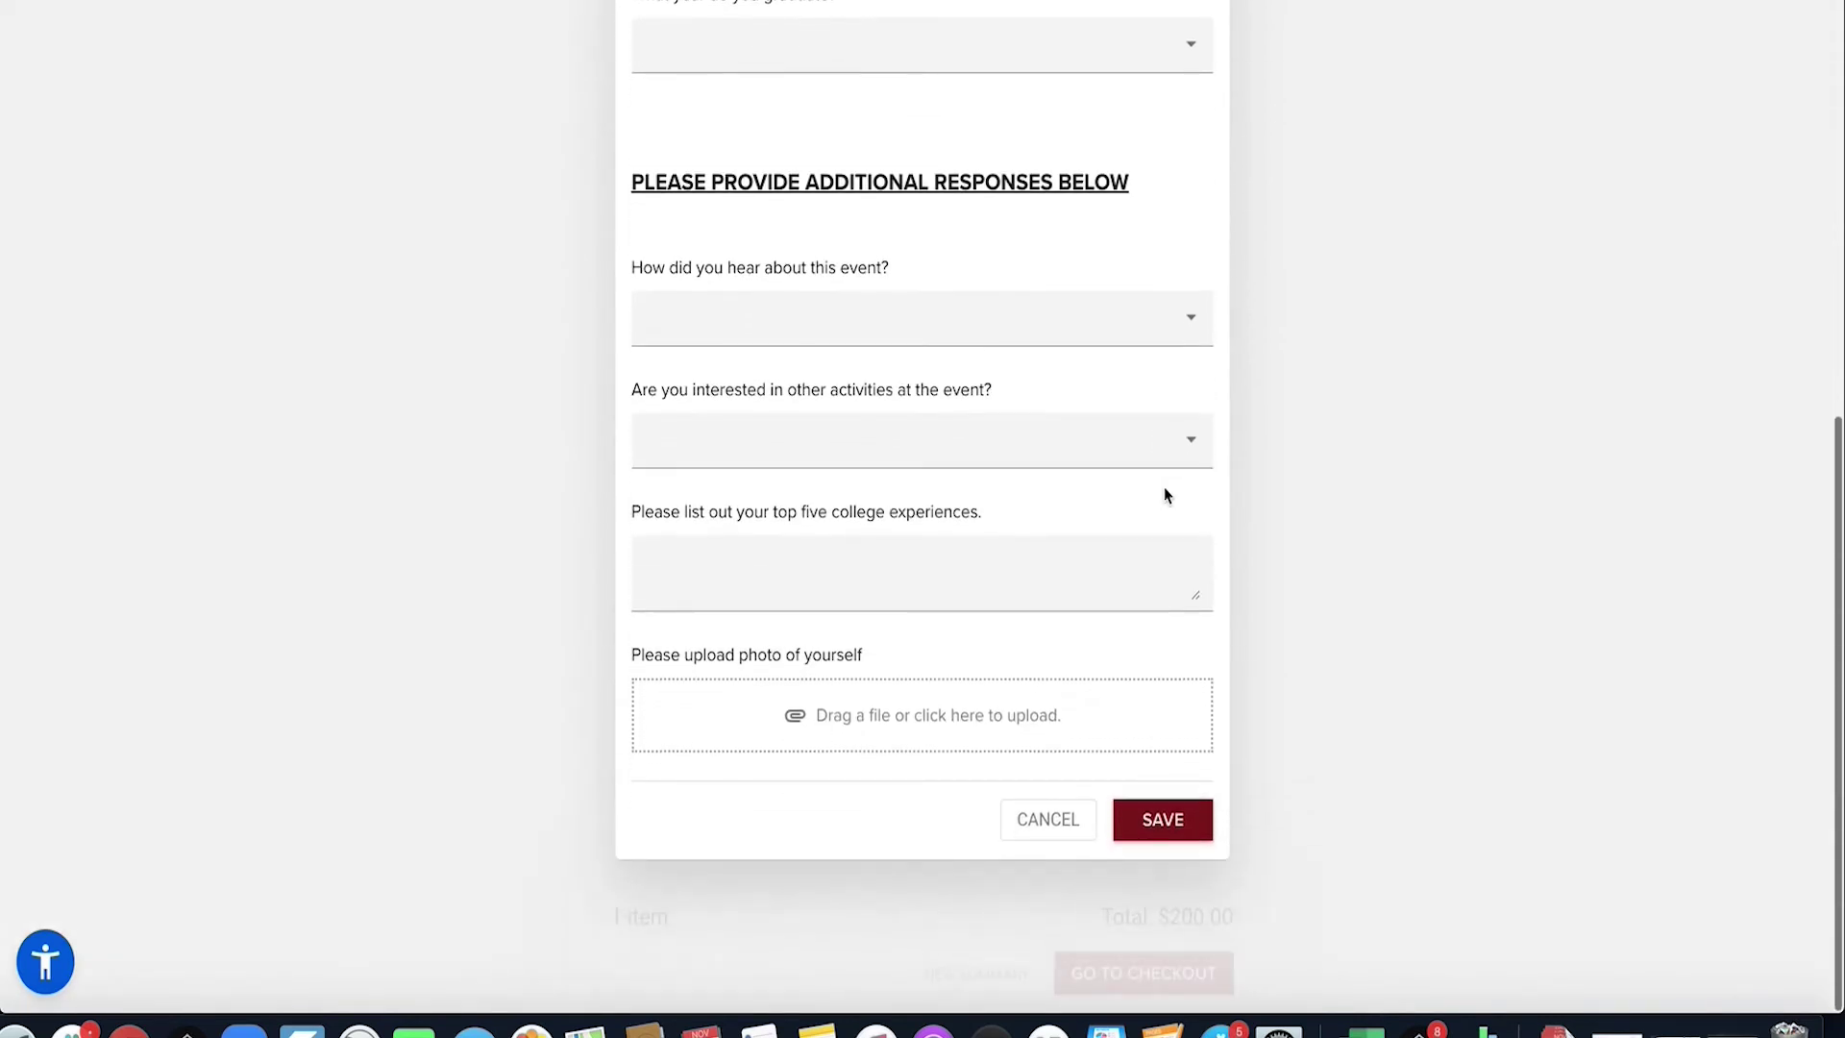
left_click(825, 458)
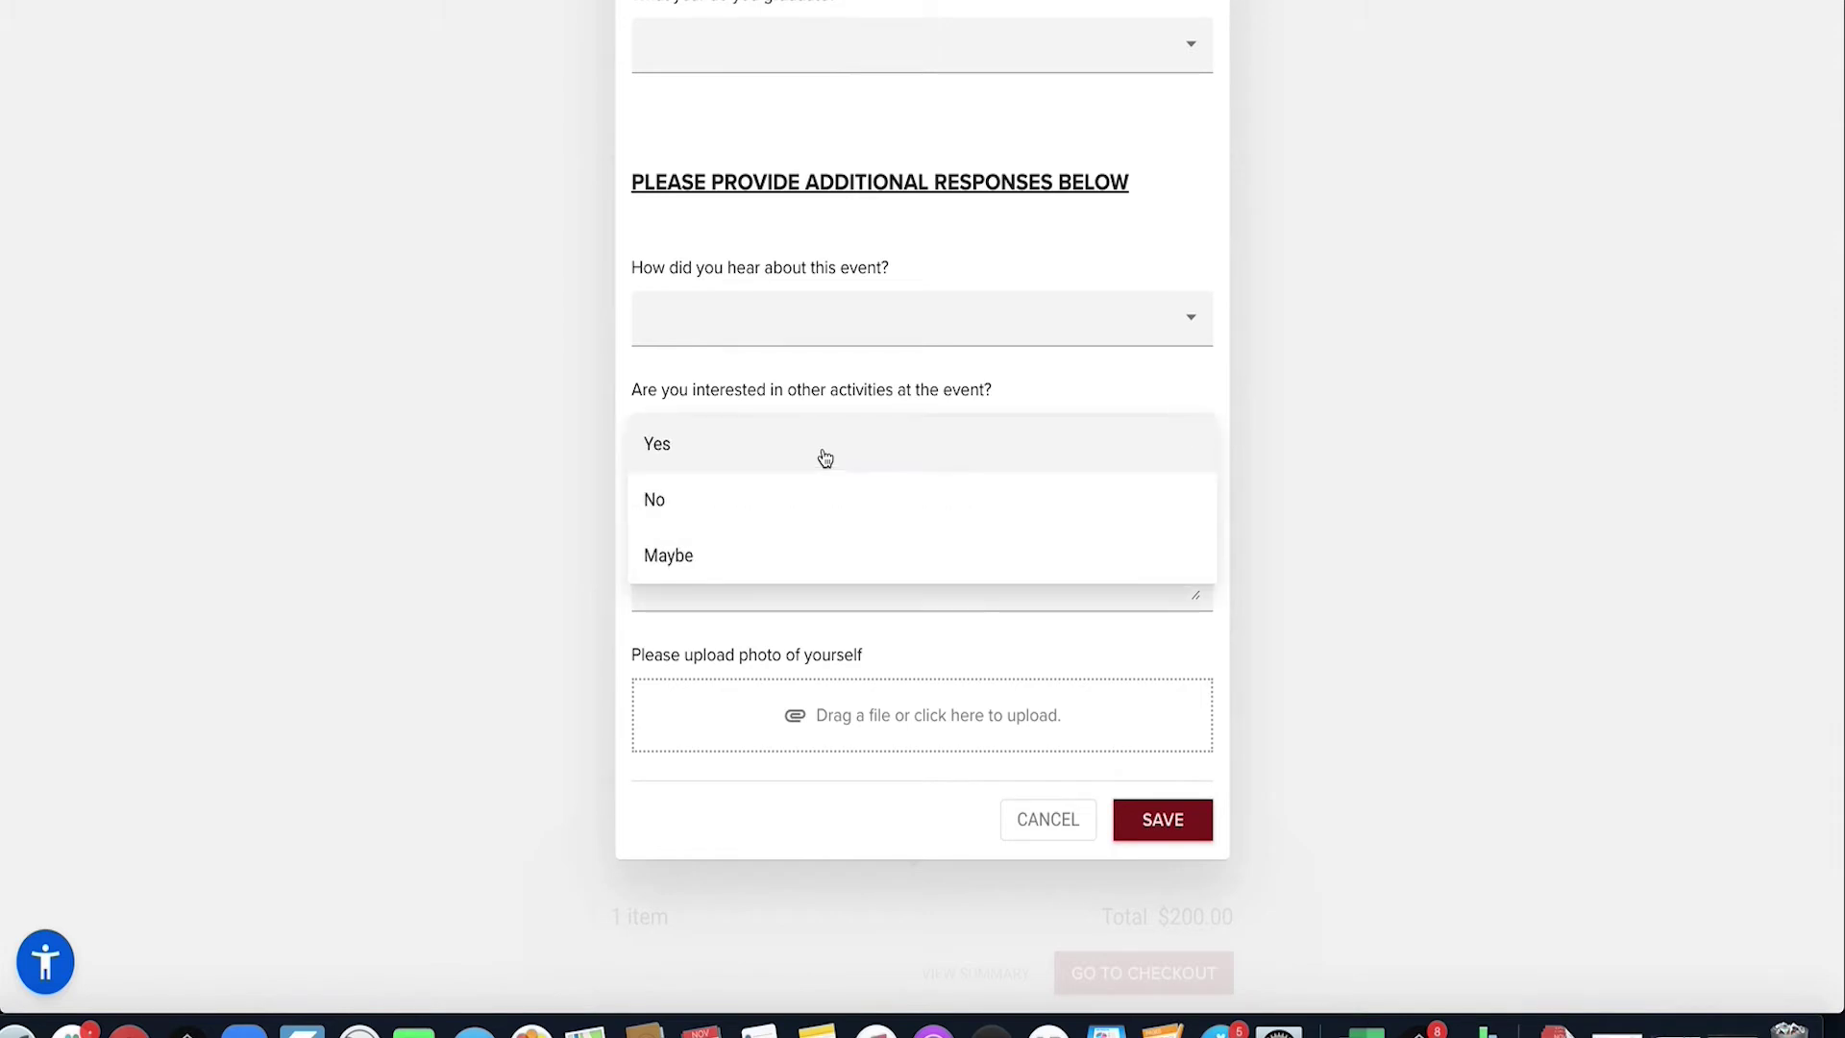
left_click(725, 468)
scroll(787, 745, "down", 2)
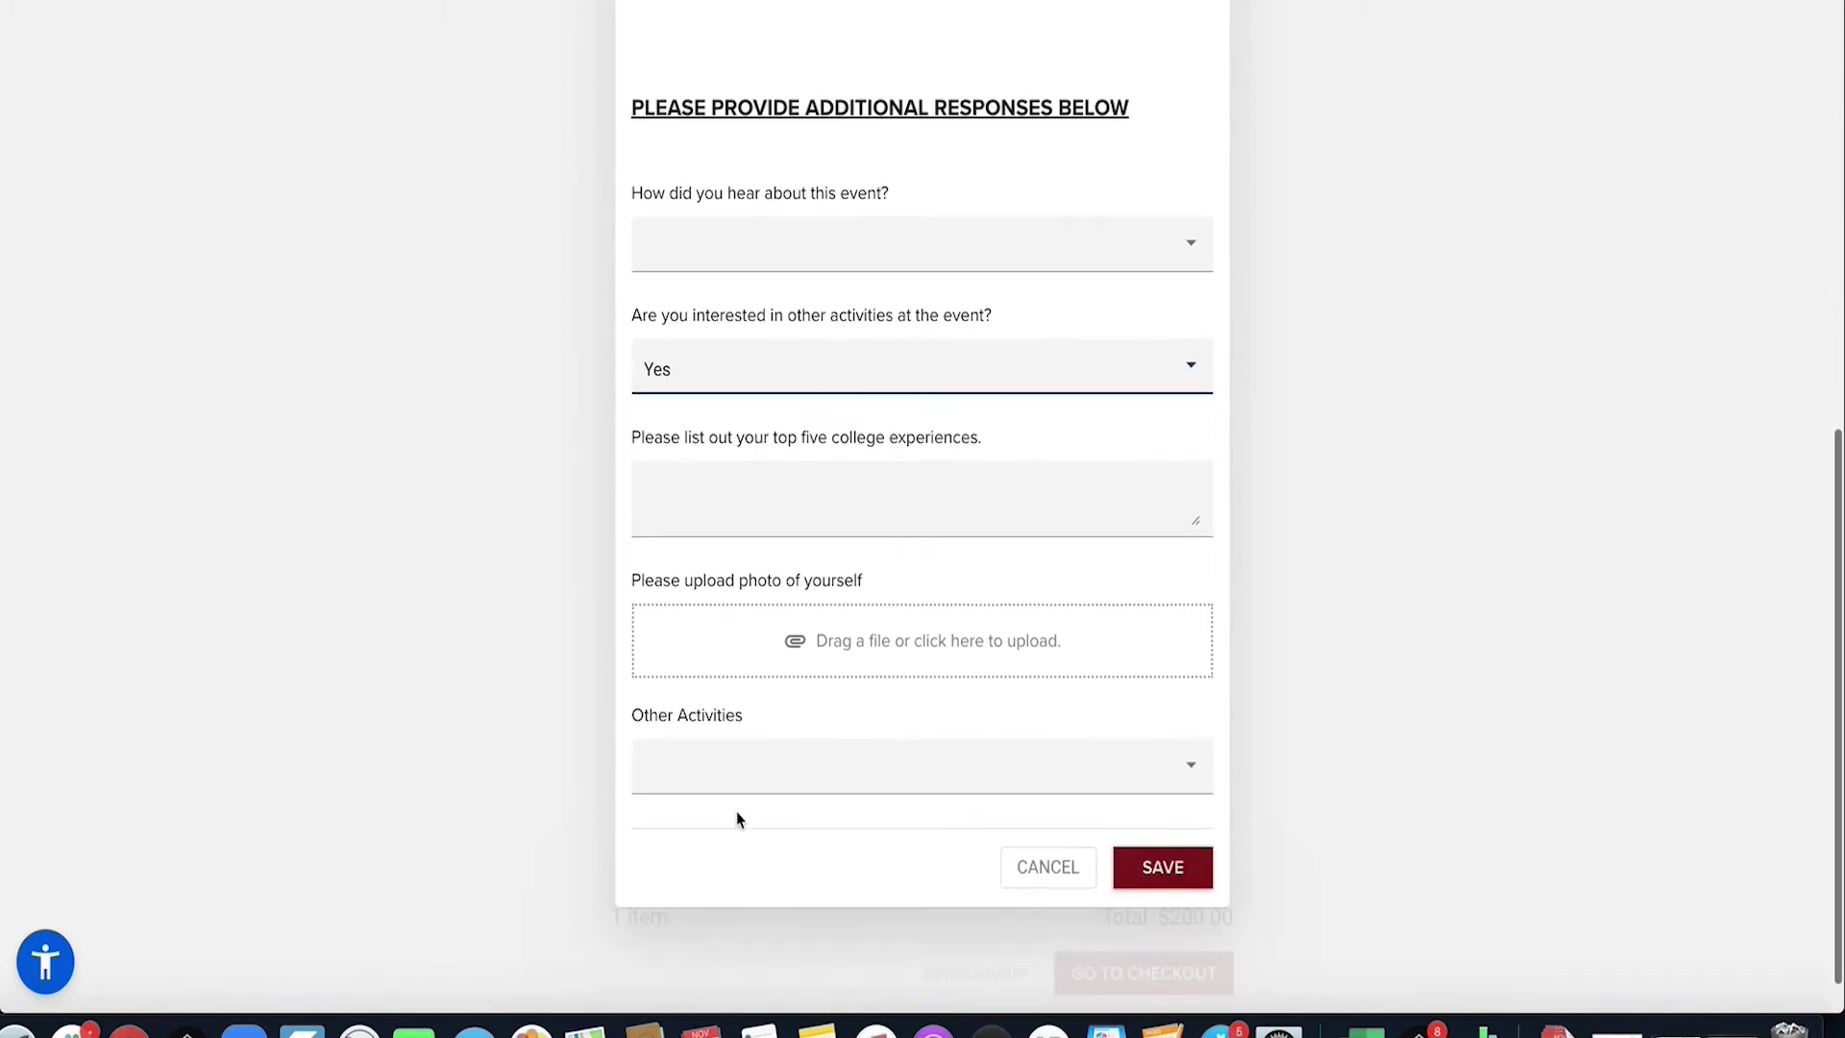
left_click(722, 780)
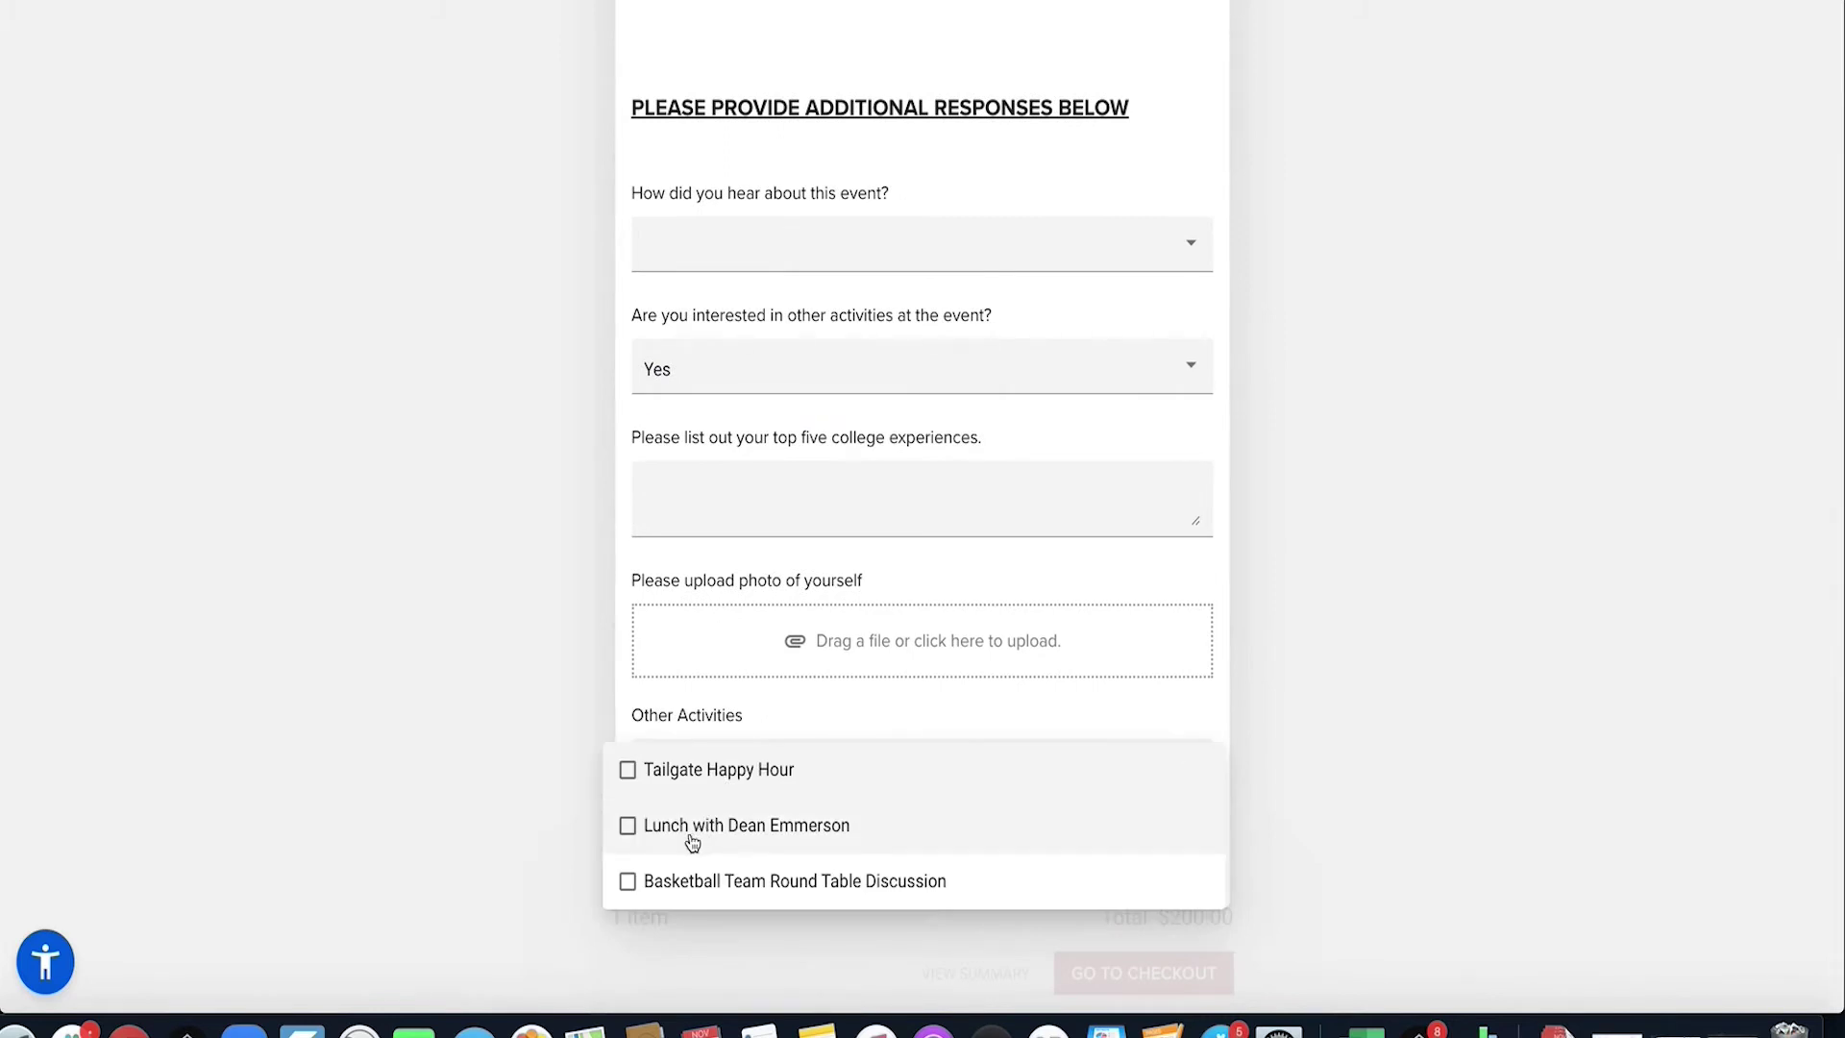
left_click(441, 693)
left_click(670, 389)
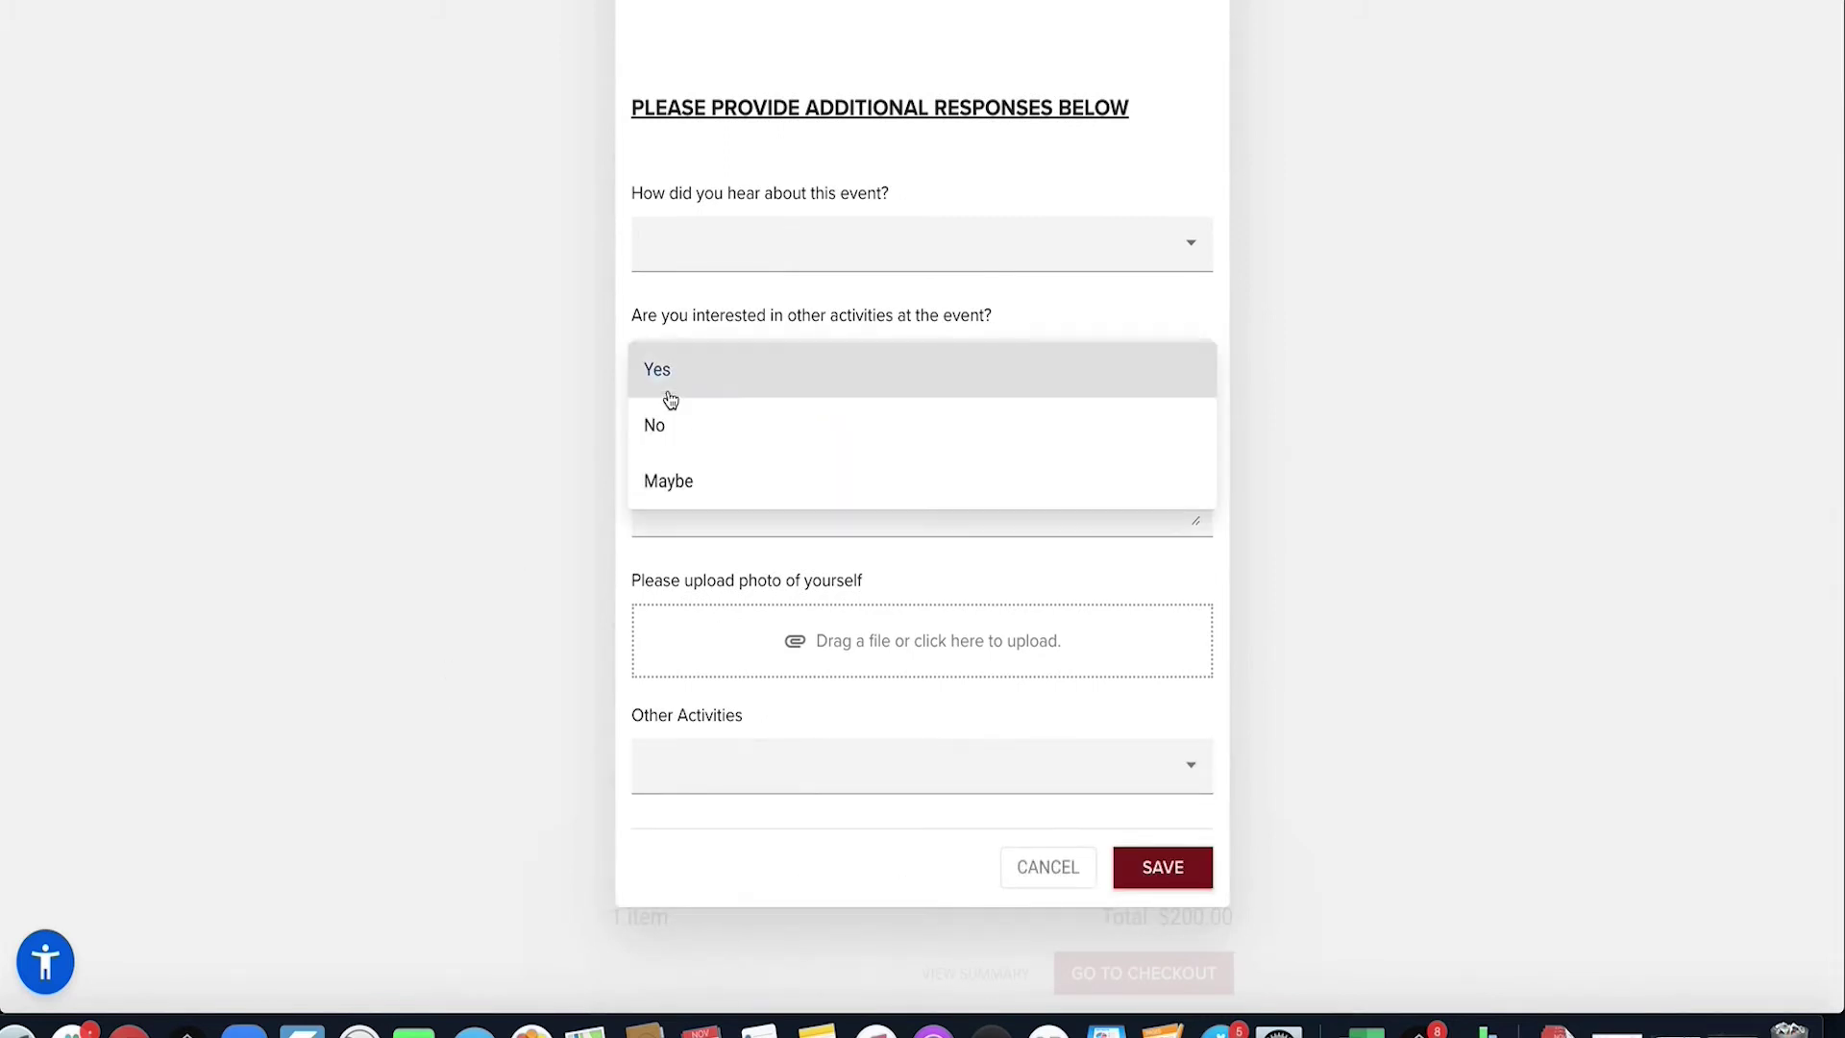
left_click(670, 438)
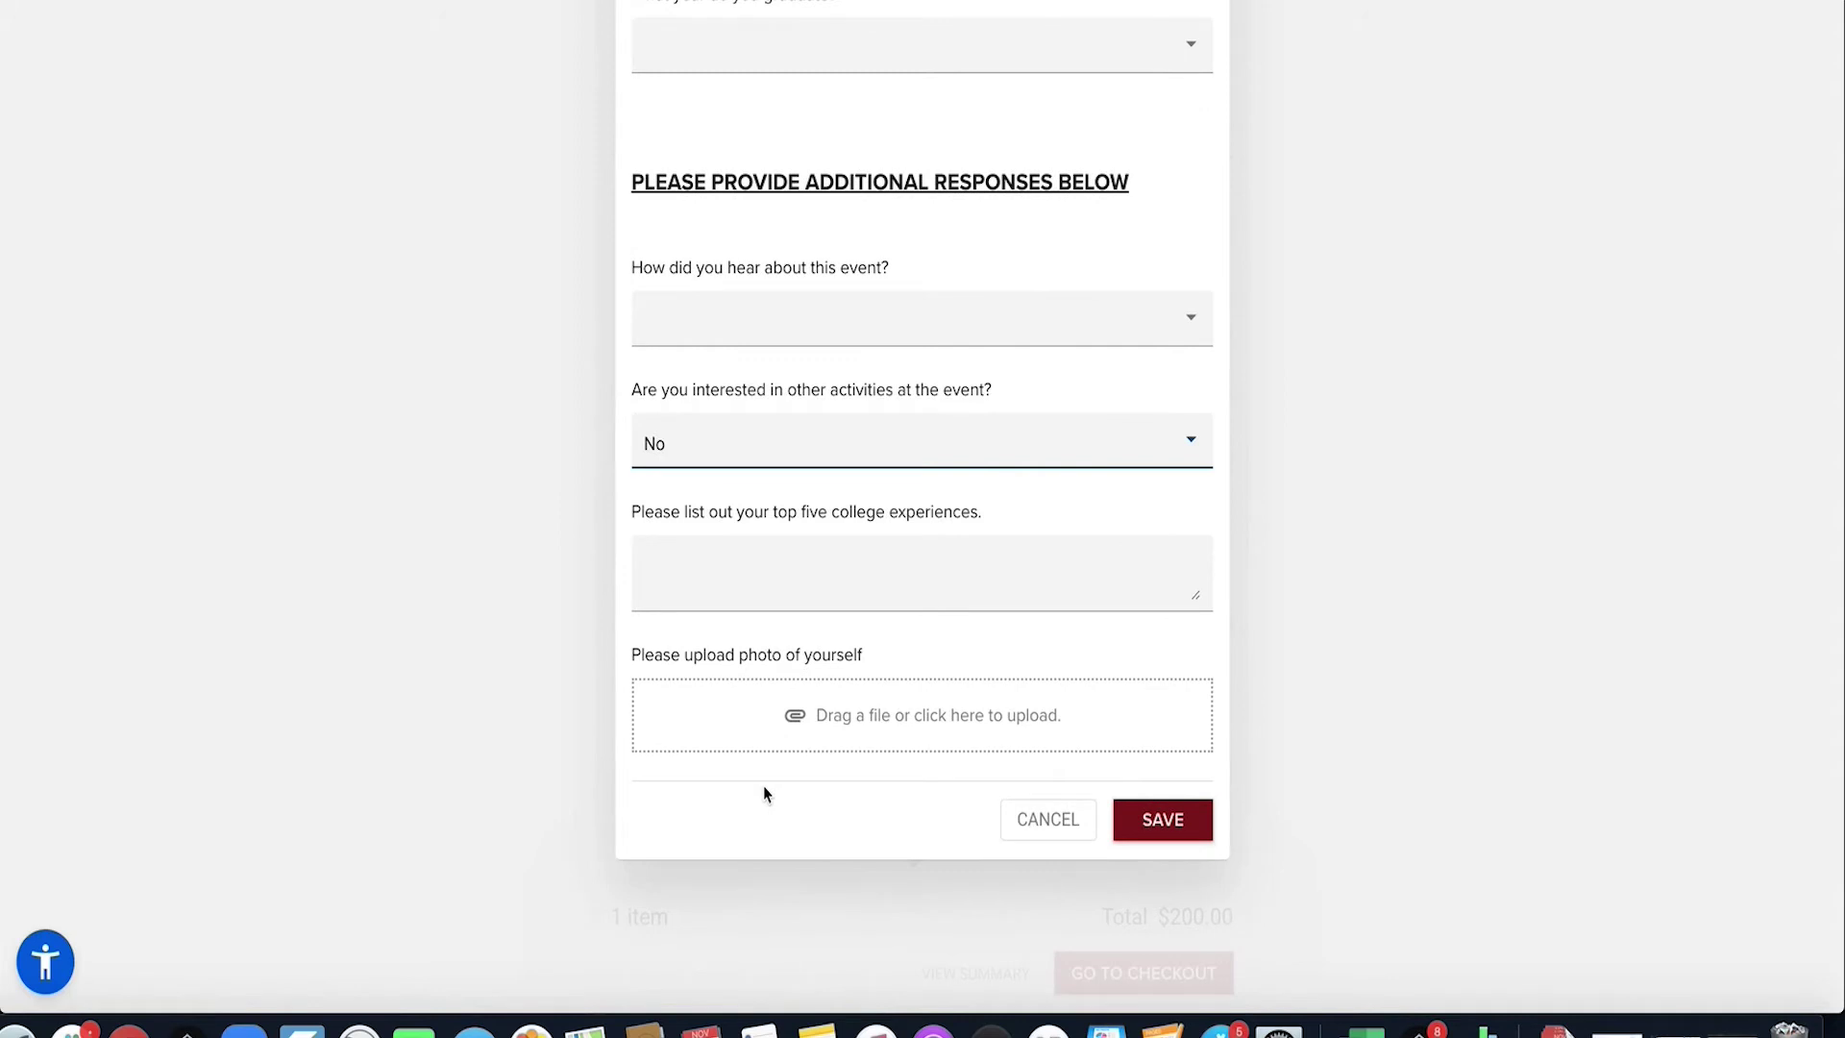
left_click(712, 466)
left_click(700, 499)
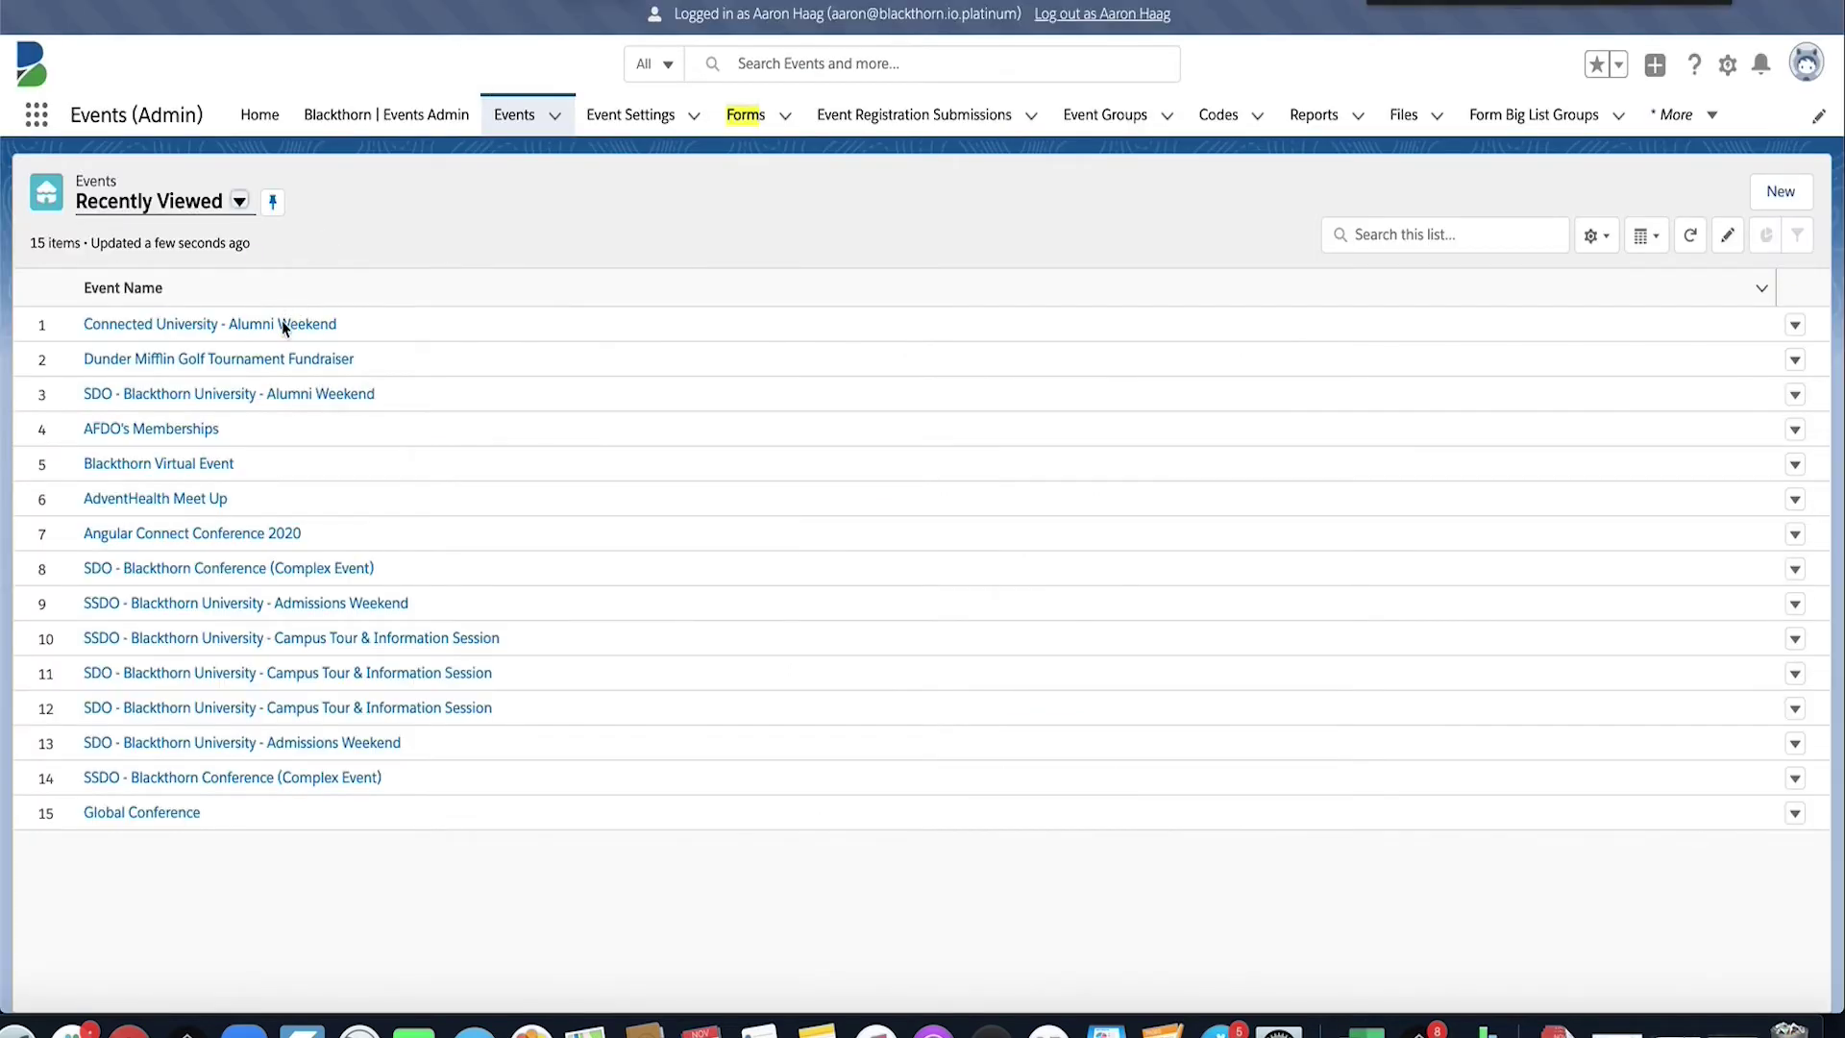
- Open the Connected University - Alumni Weekend event in Salesforce and examine Event Start Date/Time and Event End Date/Time in its Dates section
left_click(276, 327)
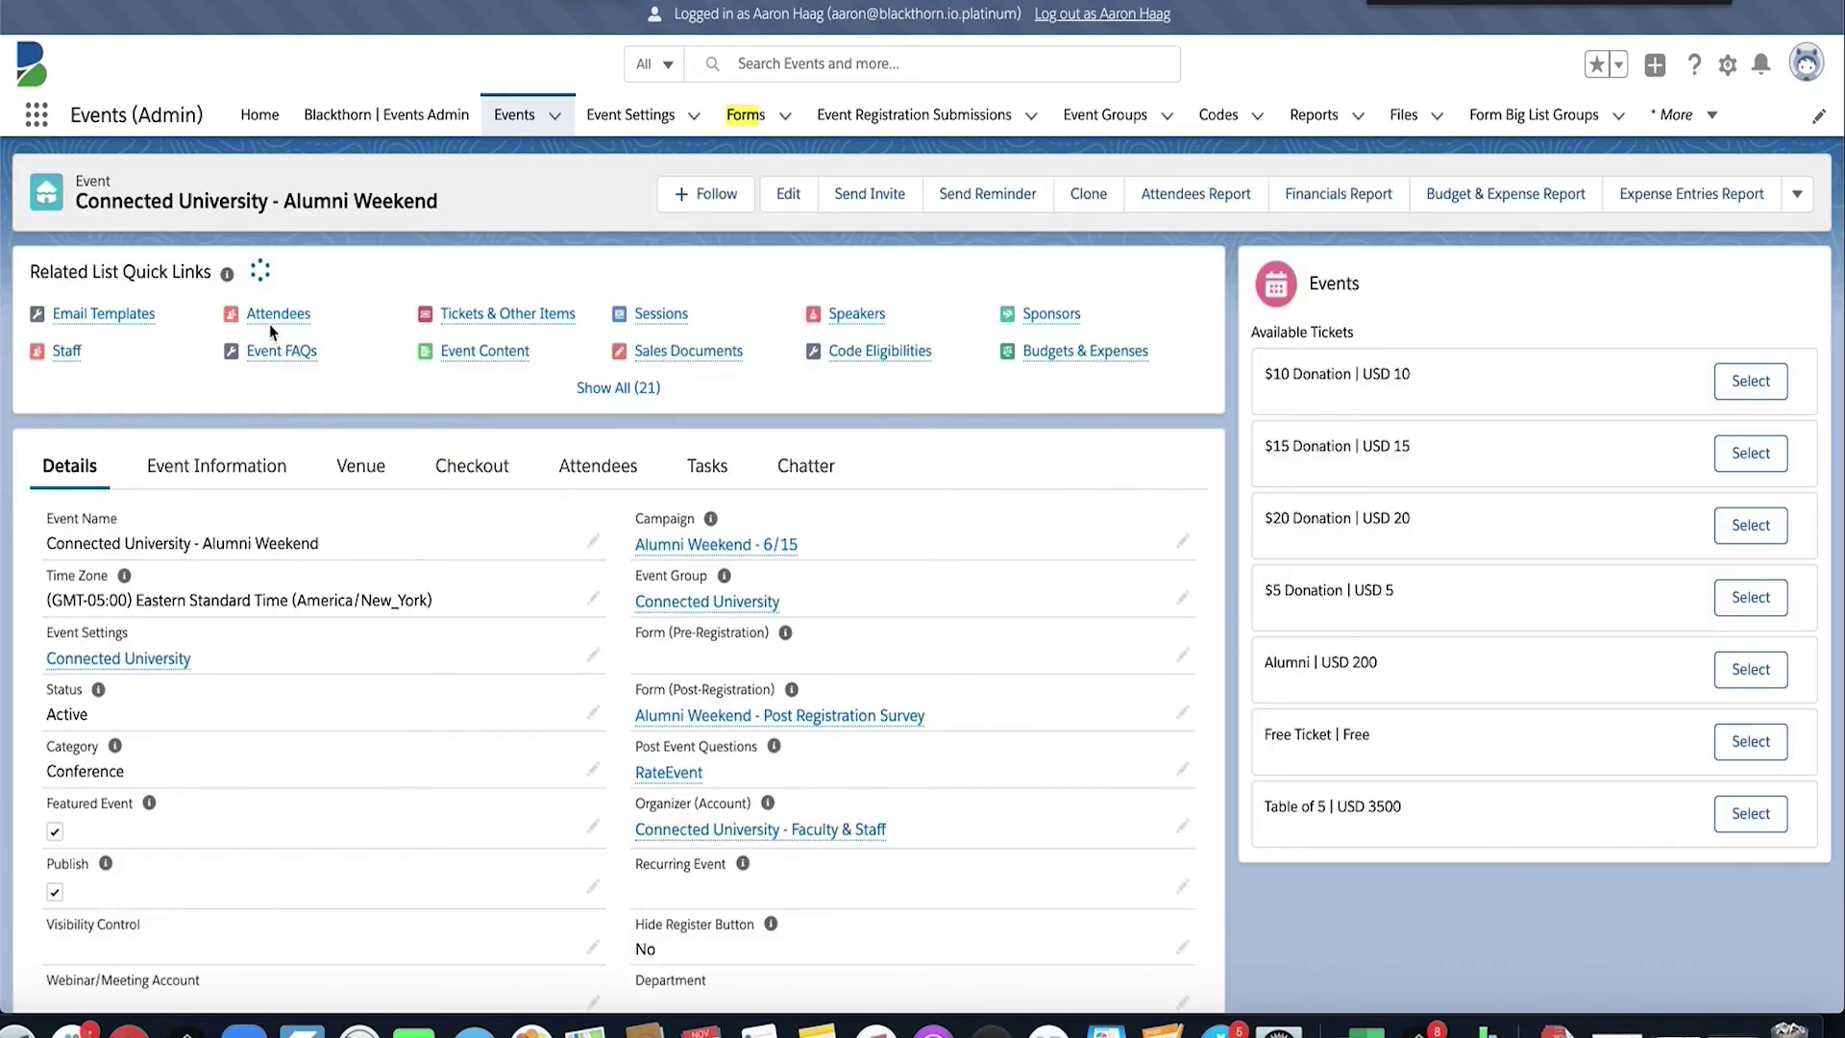
scroll(452, 586, "down", 3)
scroll(452, 581, "down", 5)
scroll(451, 581, "down", 5)
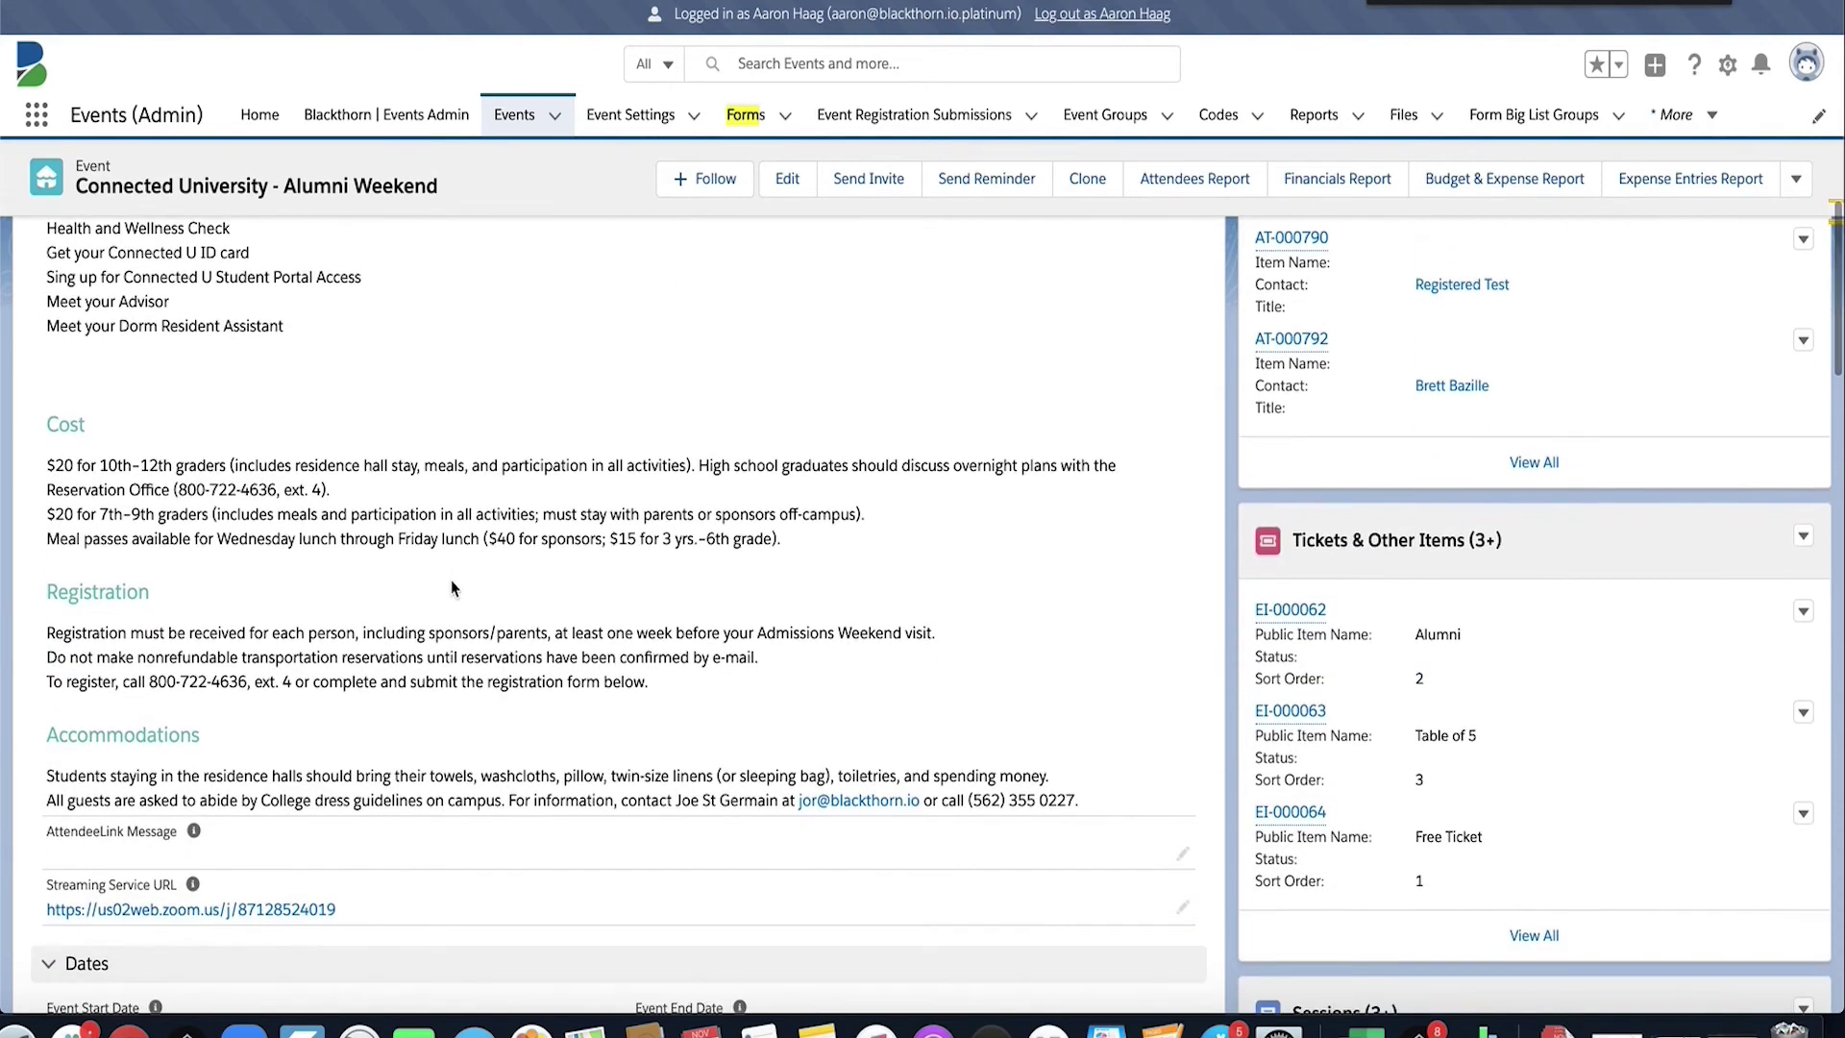
scroll(452, 581, "down", 2)
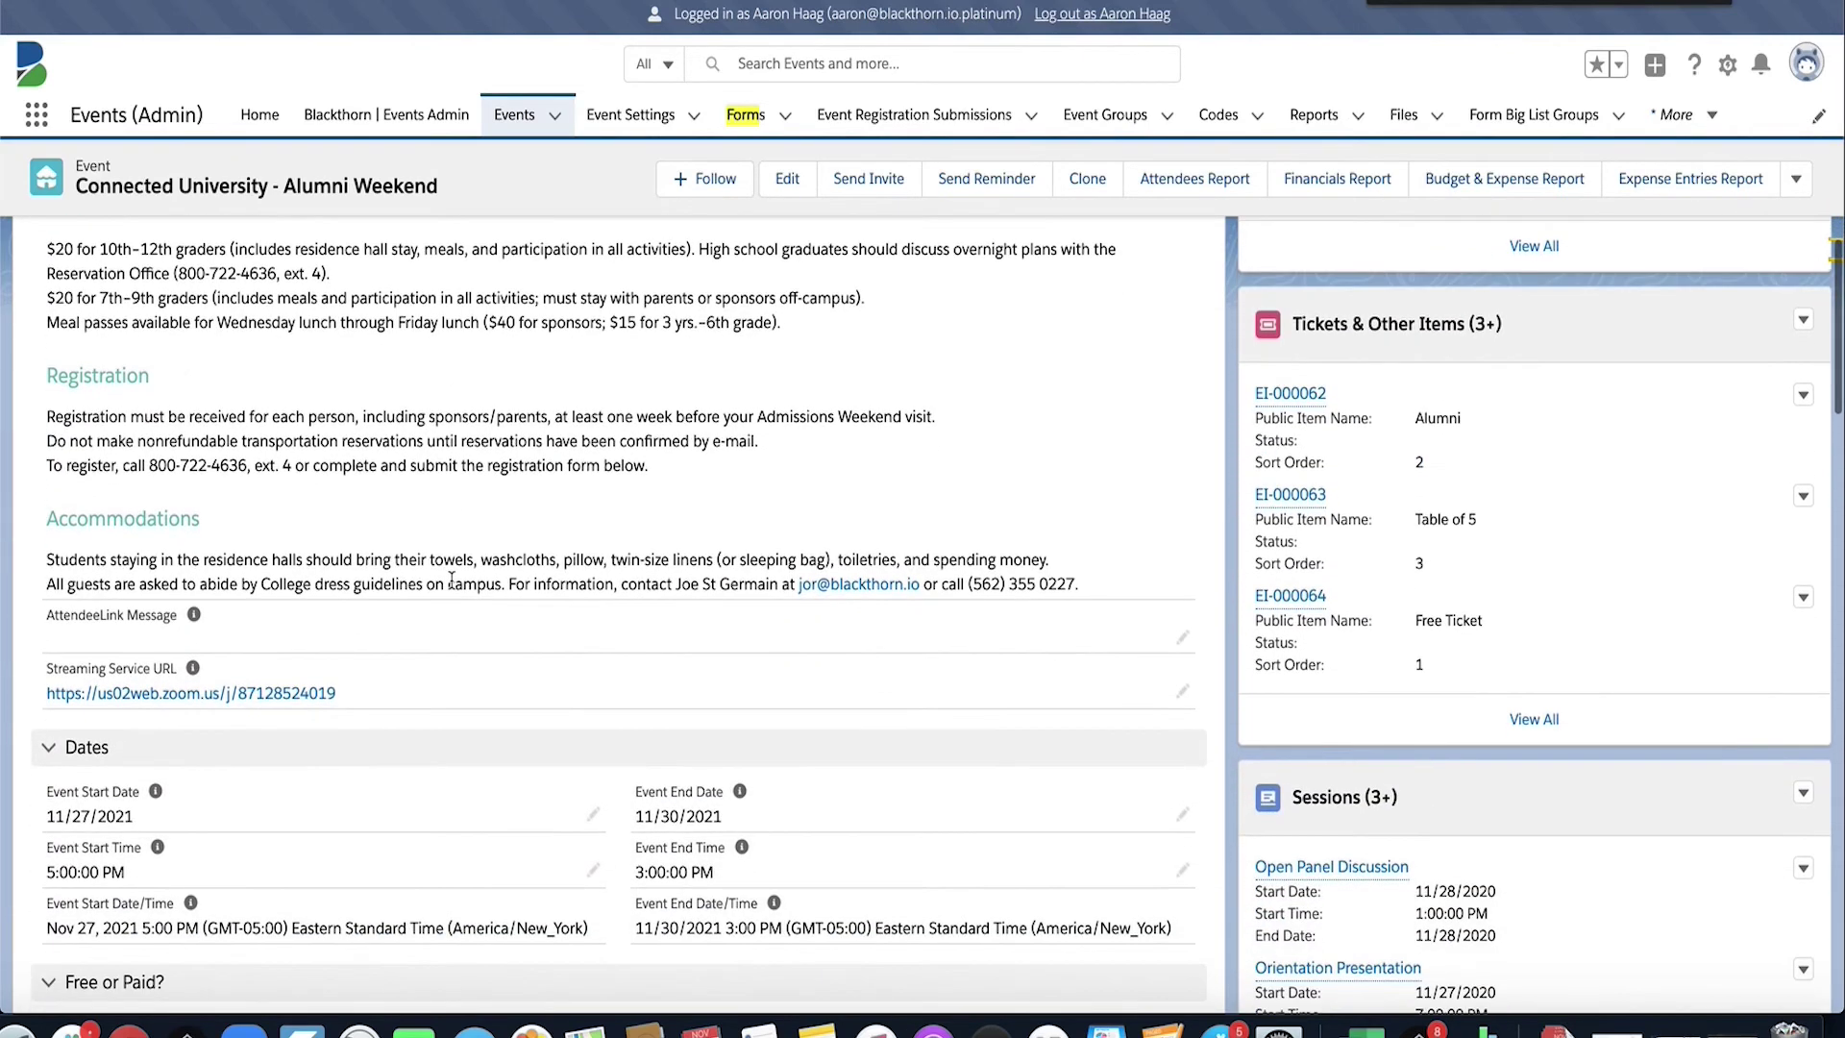
scroll(452, 581, "down", 2)
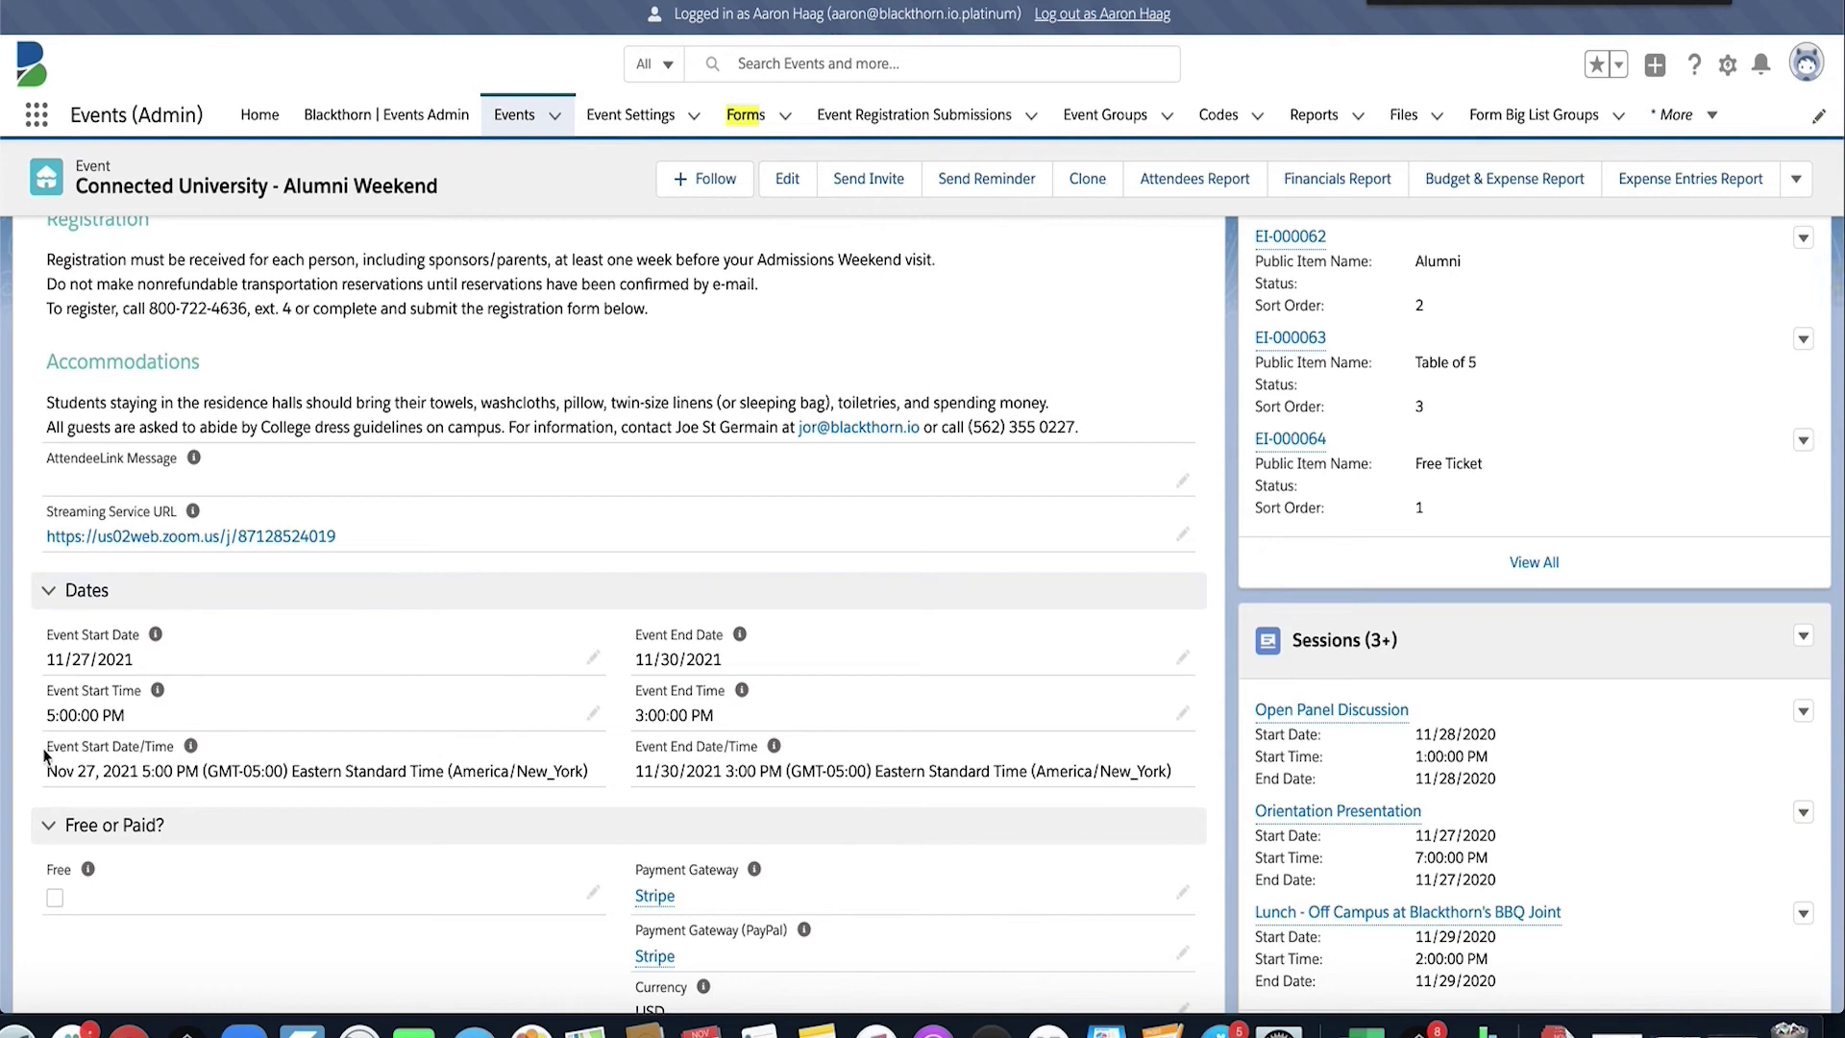
left_click_drag(46, 747, 171, 745)
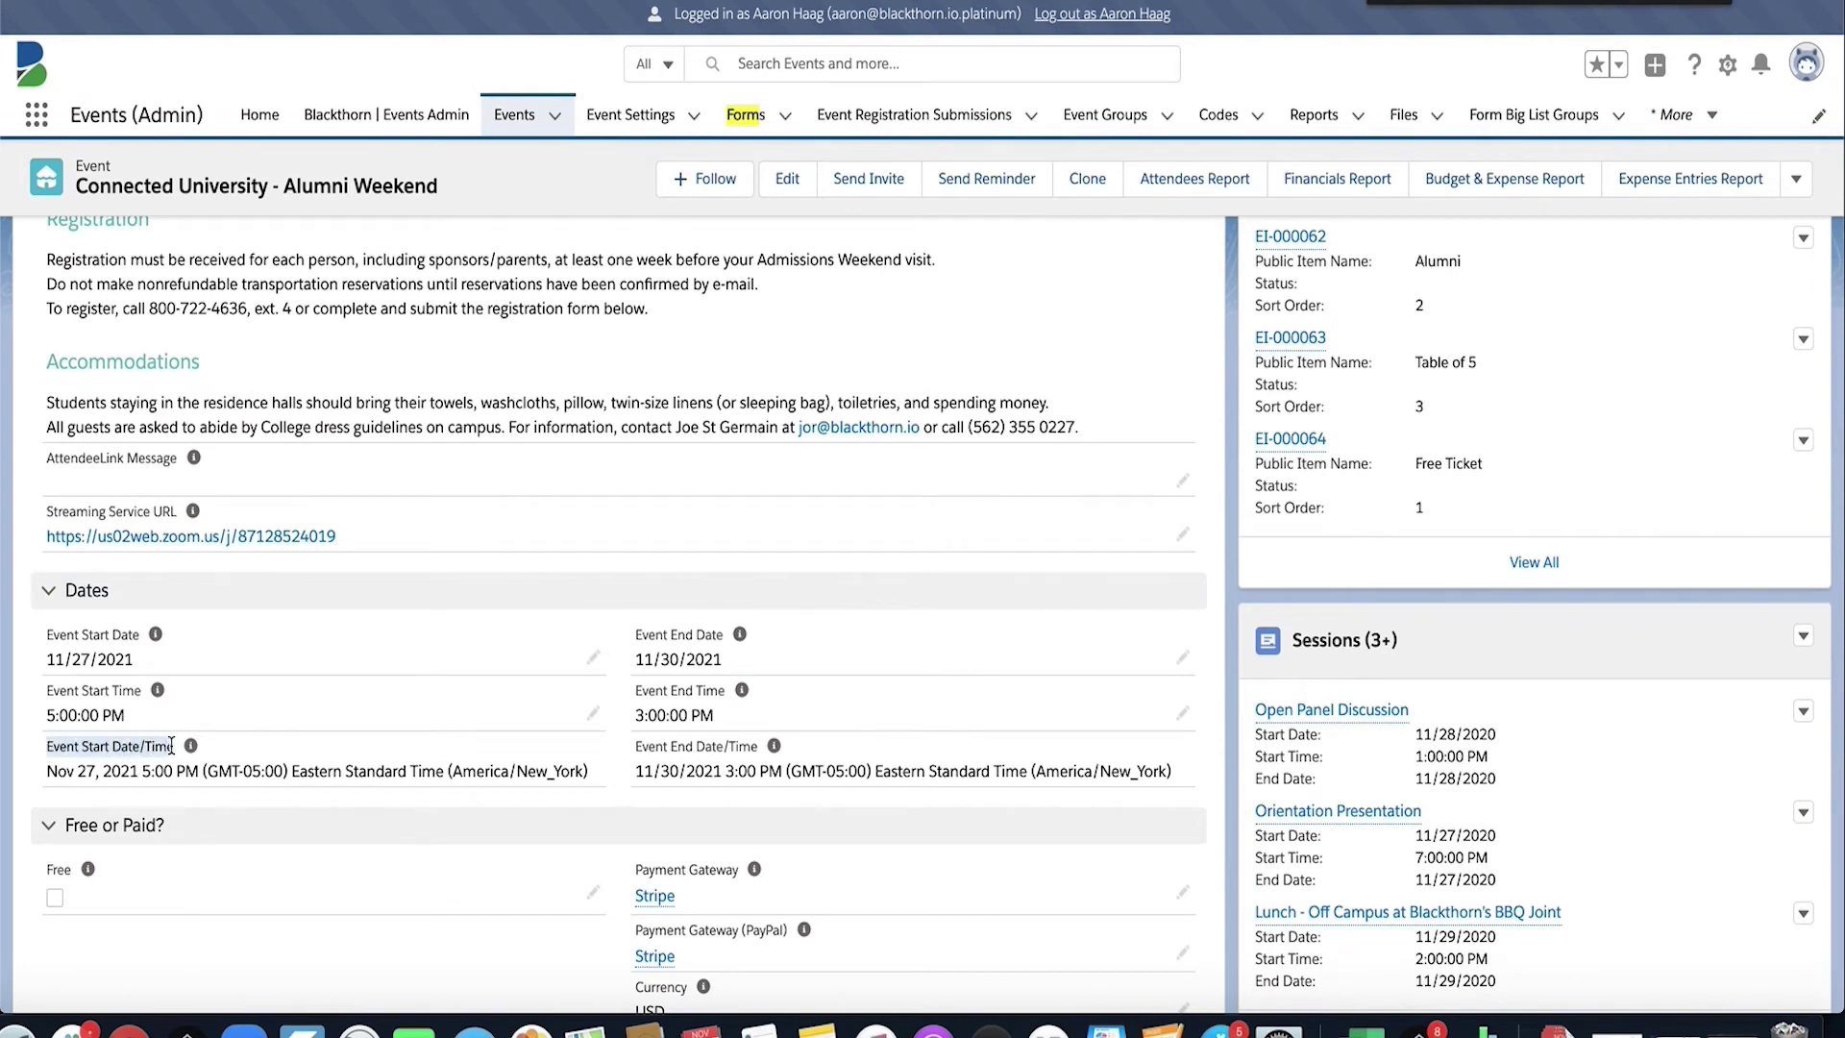
left_click_drag(635, 746, 697, 745)
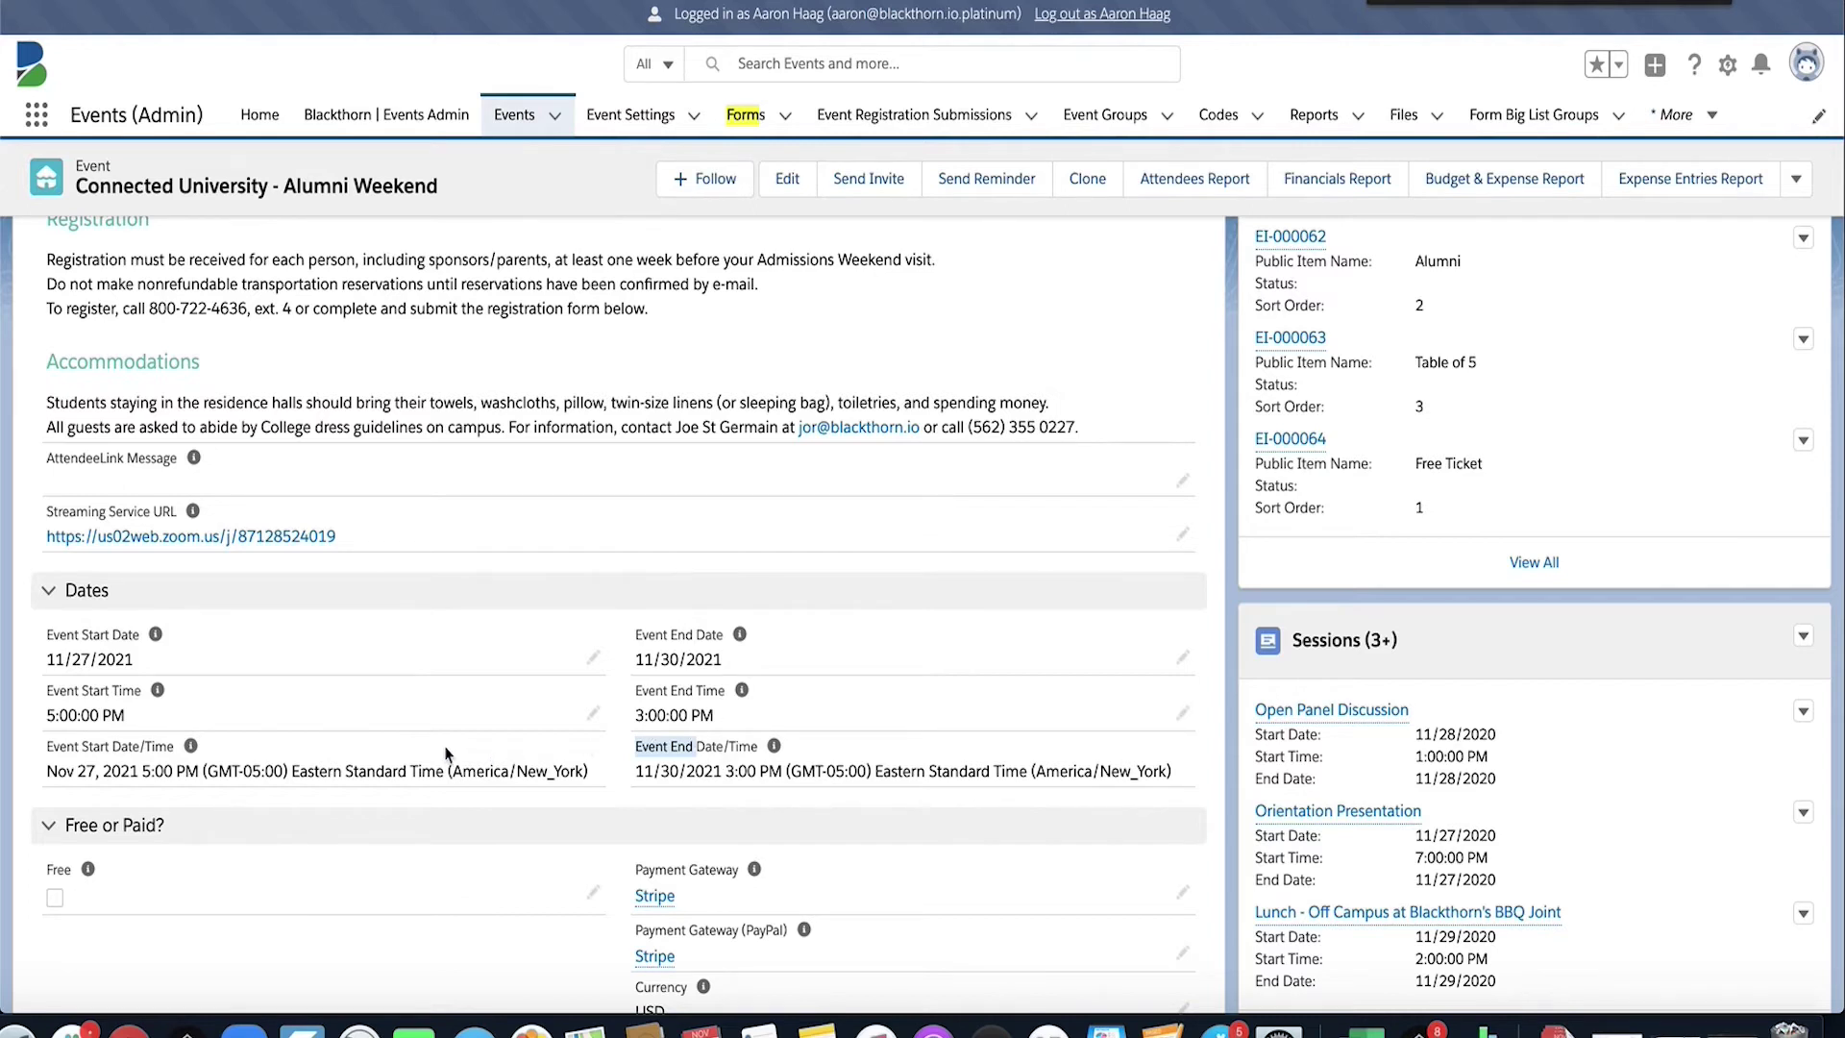
- Open Salesforce Setup, search the Object Manager for "event" and open the custom object conference360__Event__c
left_click(1730, 65)
left_click(1668, 129)
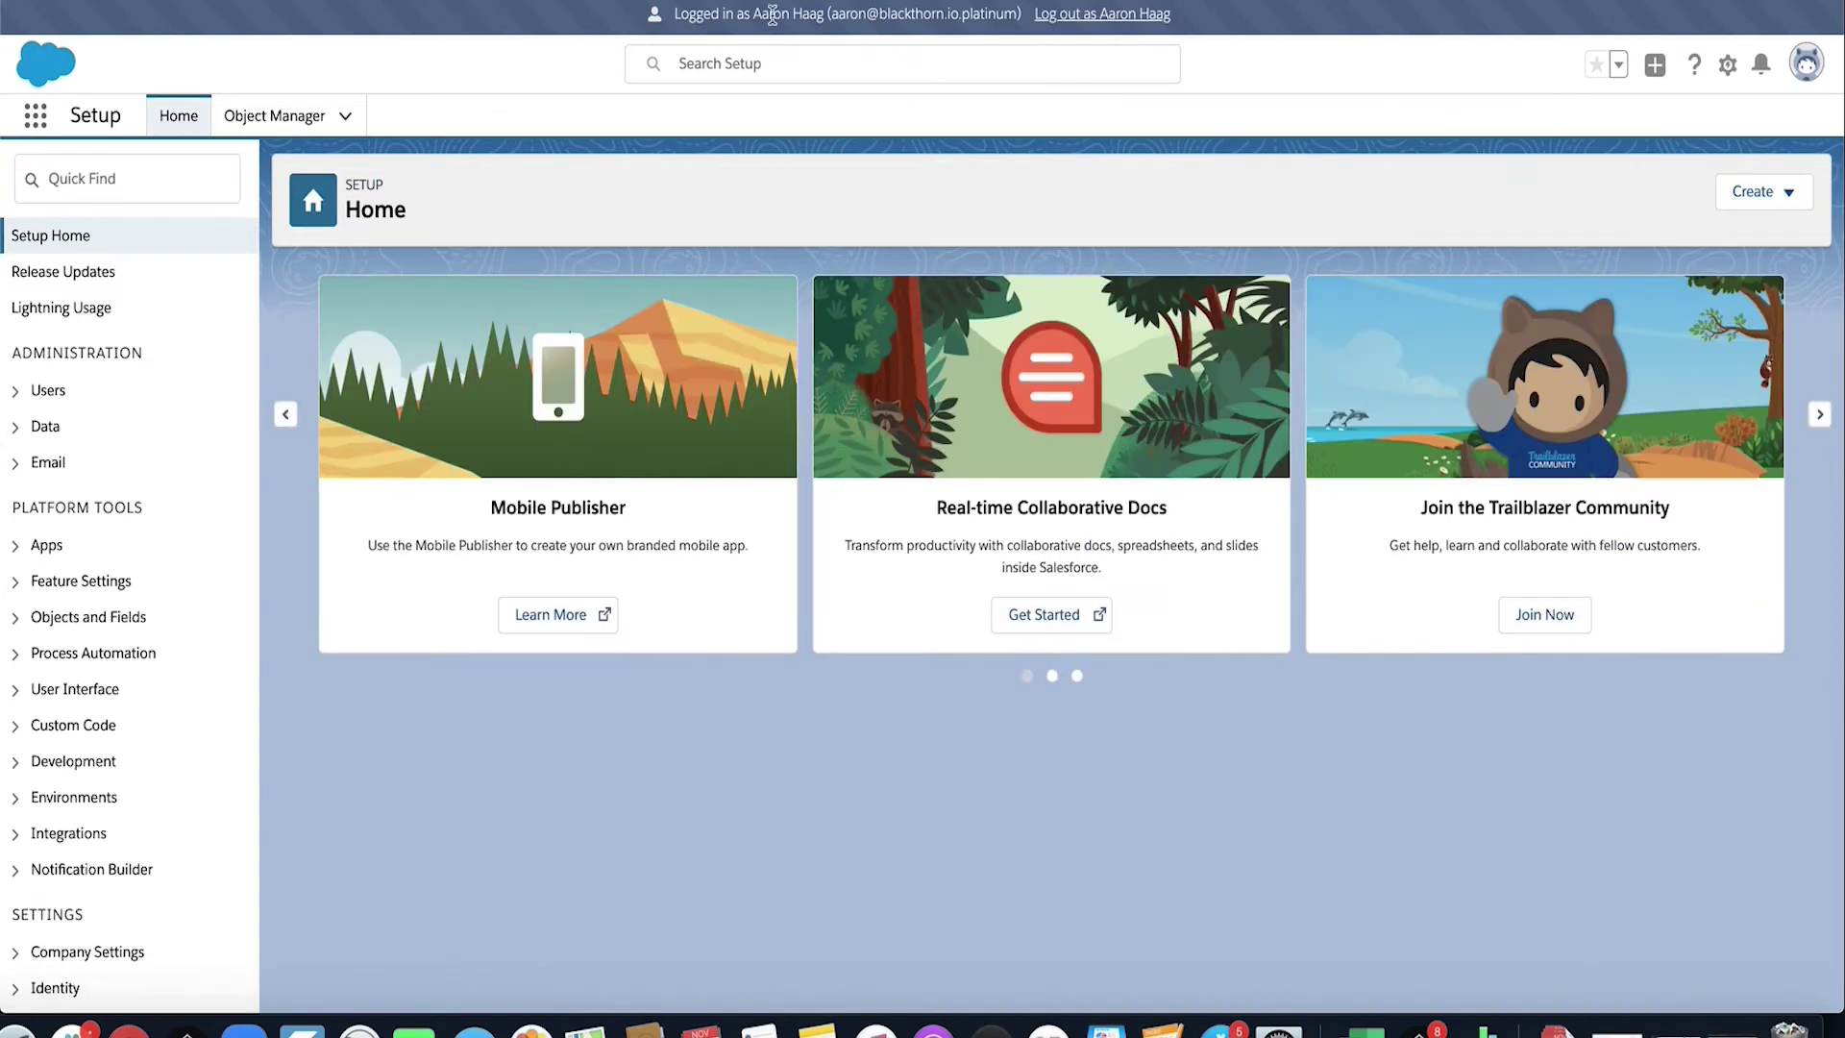
left_click(280, 123)
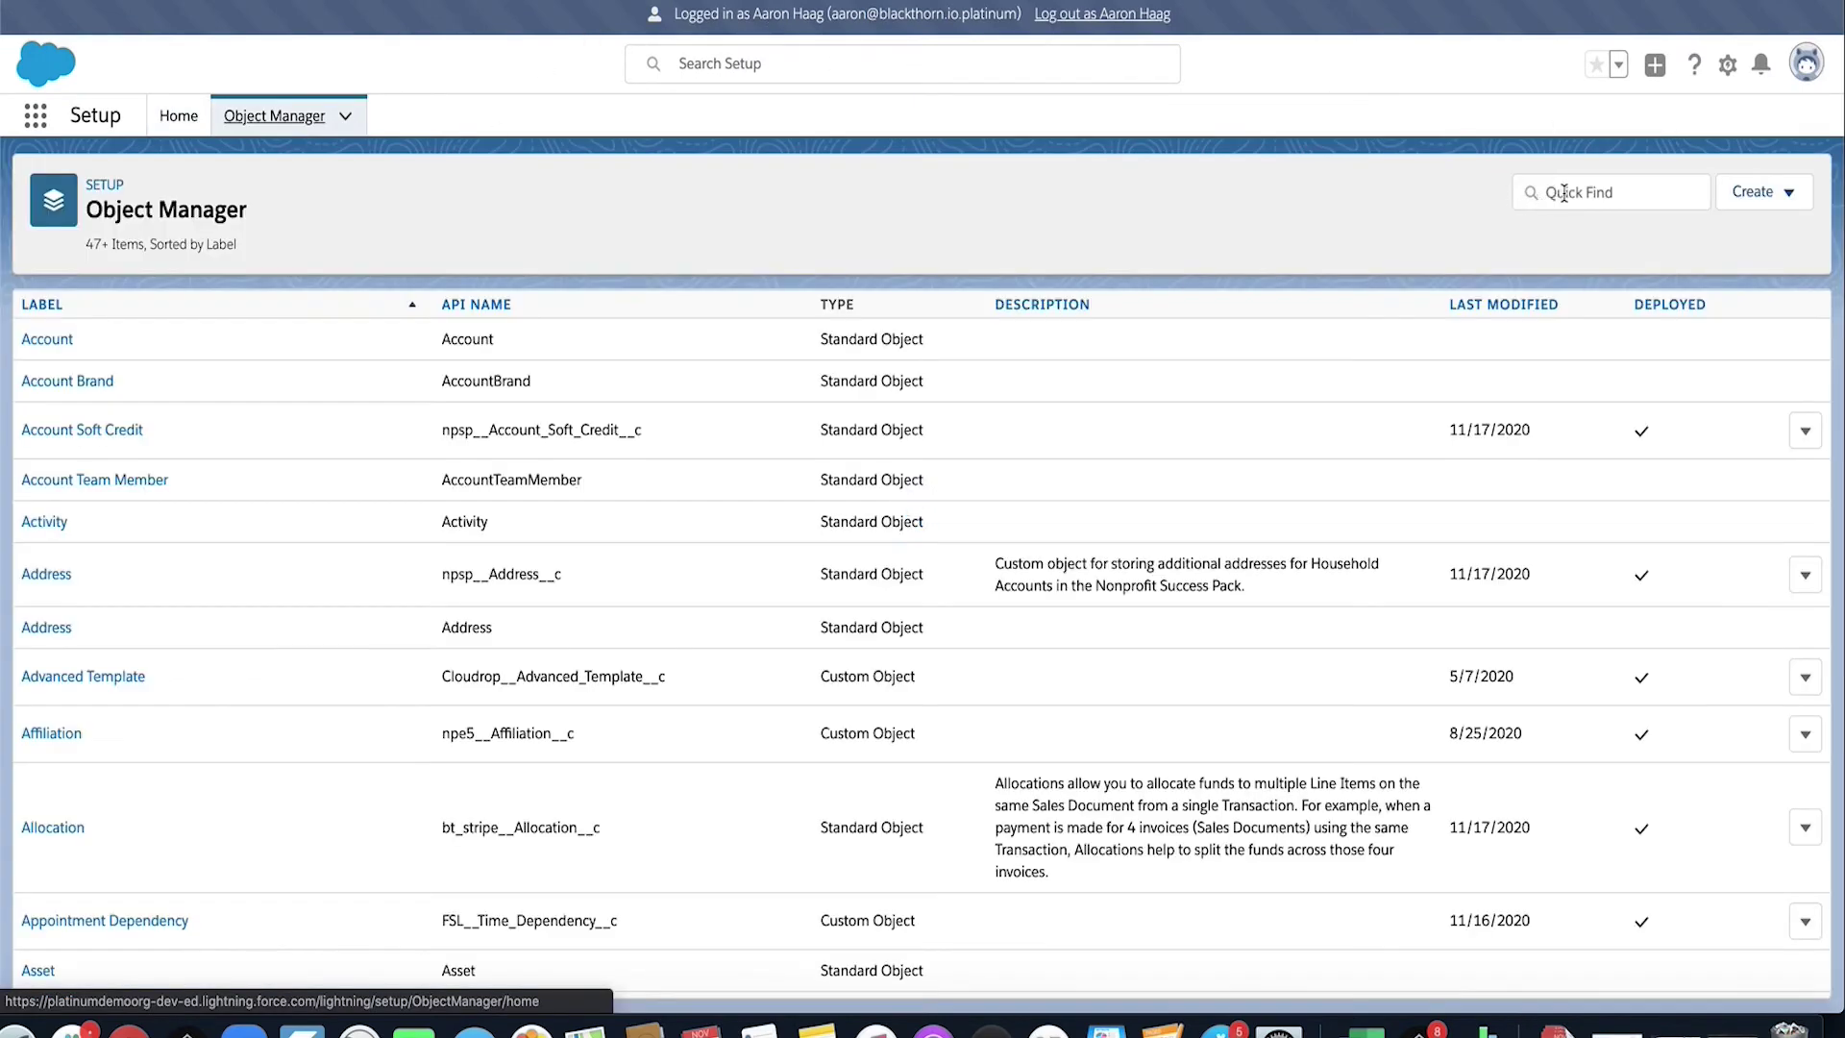
left_click(1563, 192)
type("event")
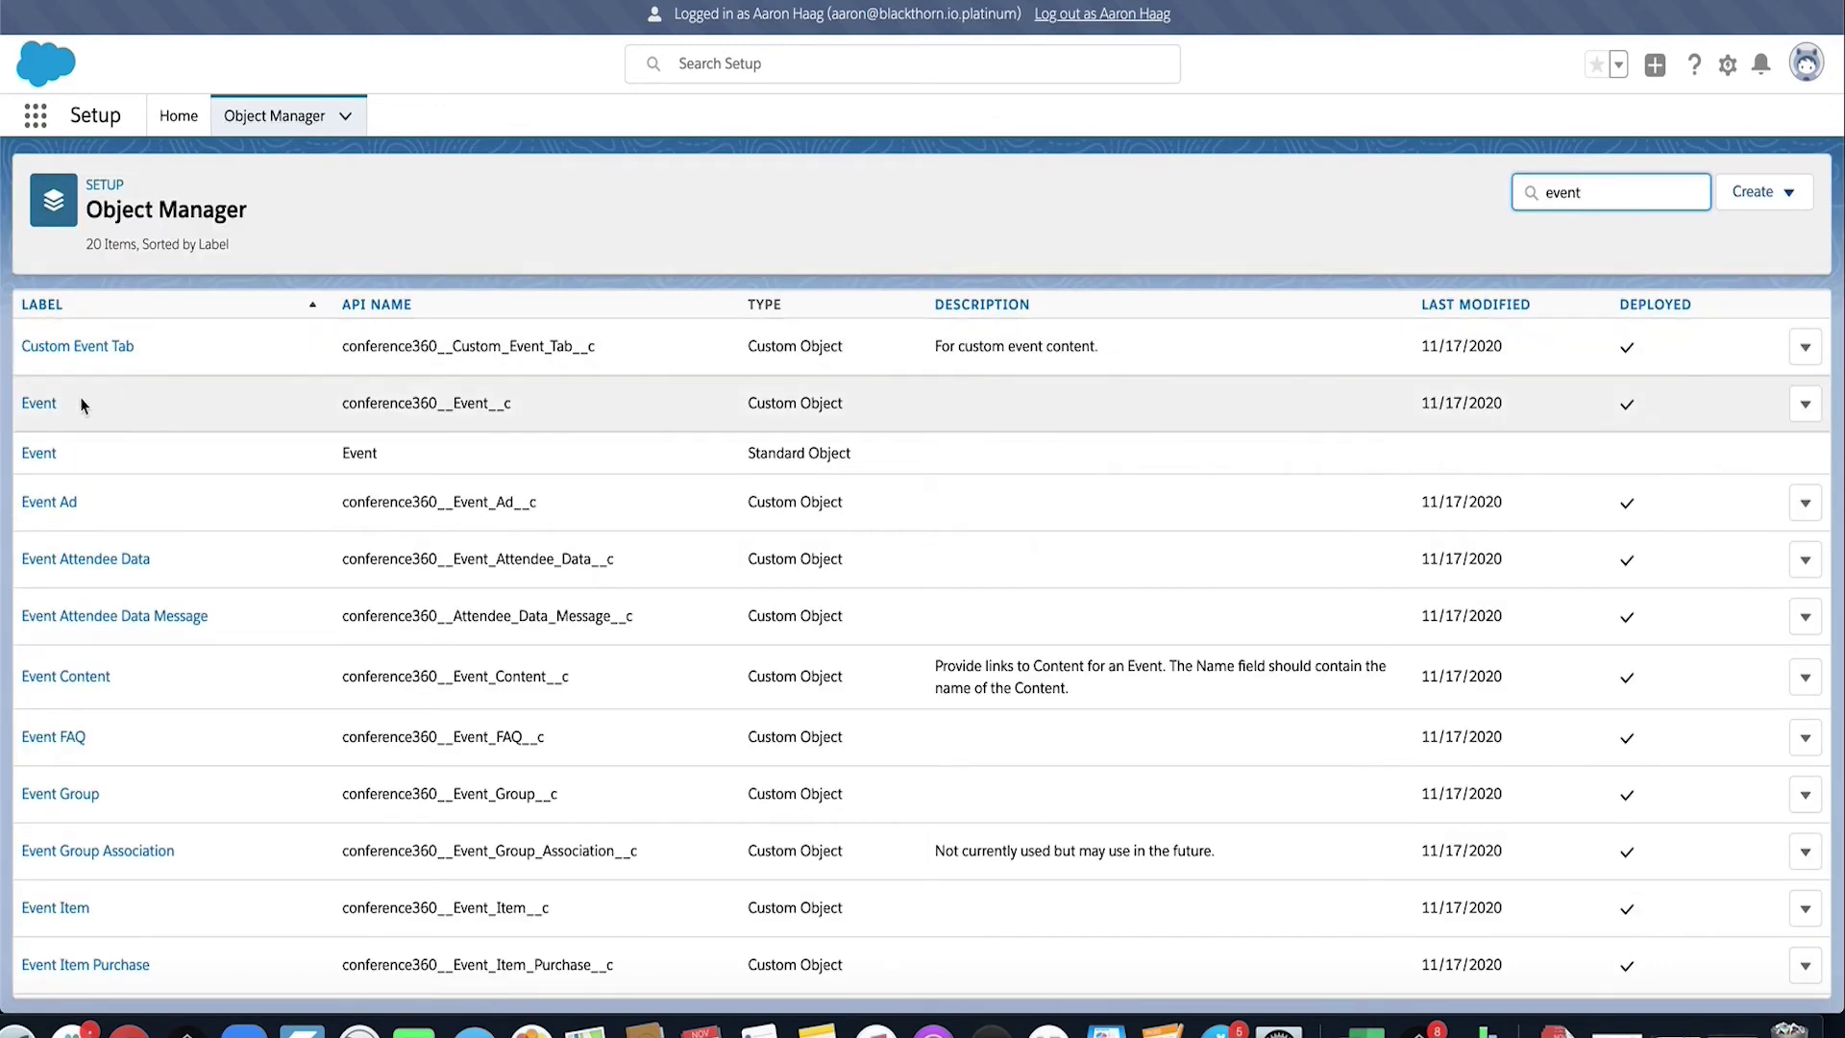
left_click(46, 407)
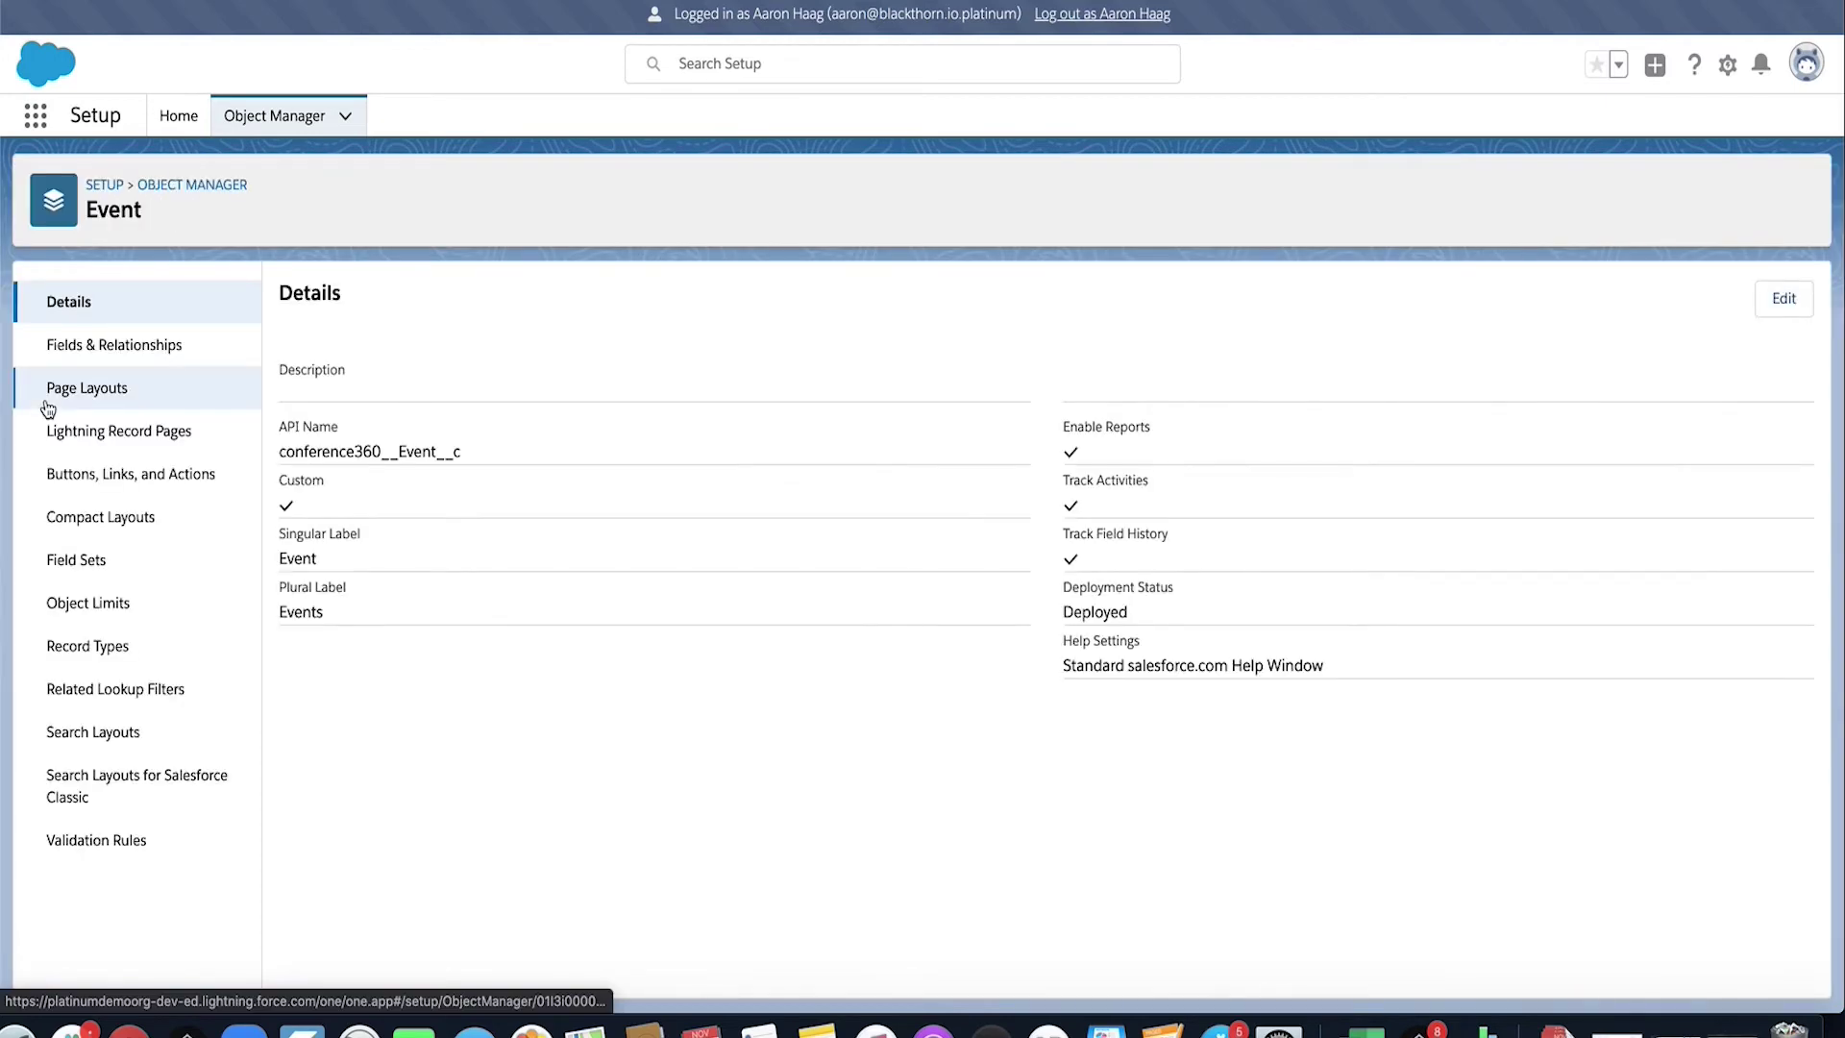
- Try to open the Event object's Event Layout page layout for editing
left_click(58, 402)
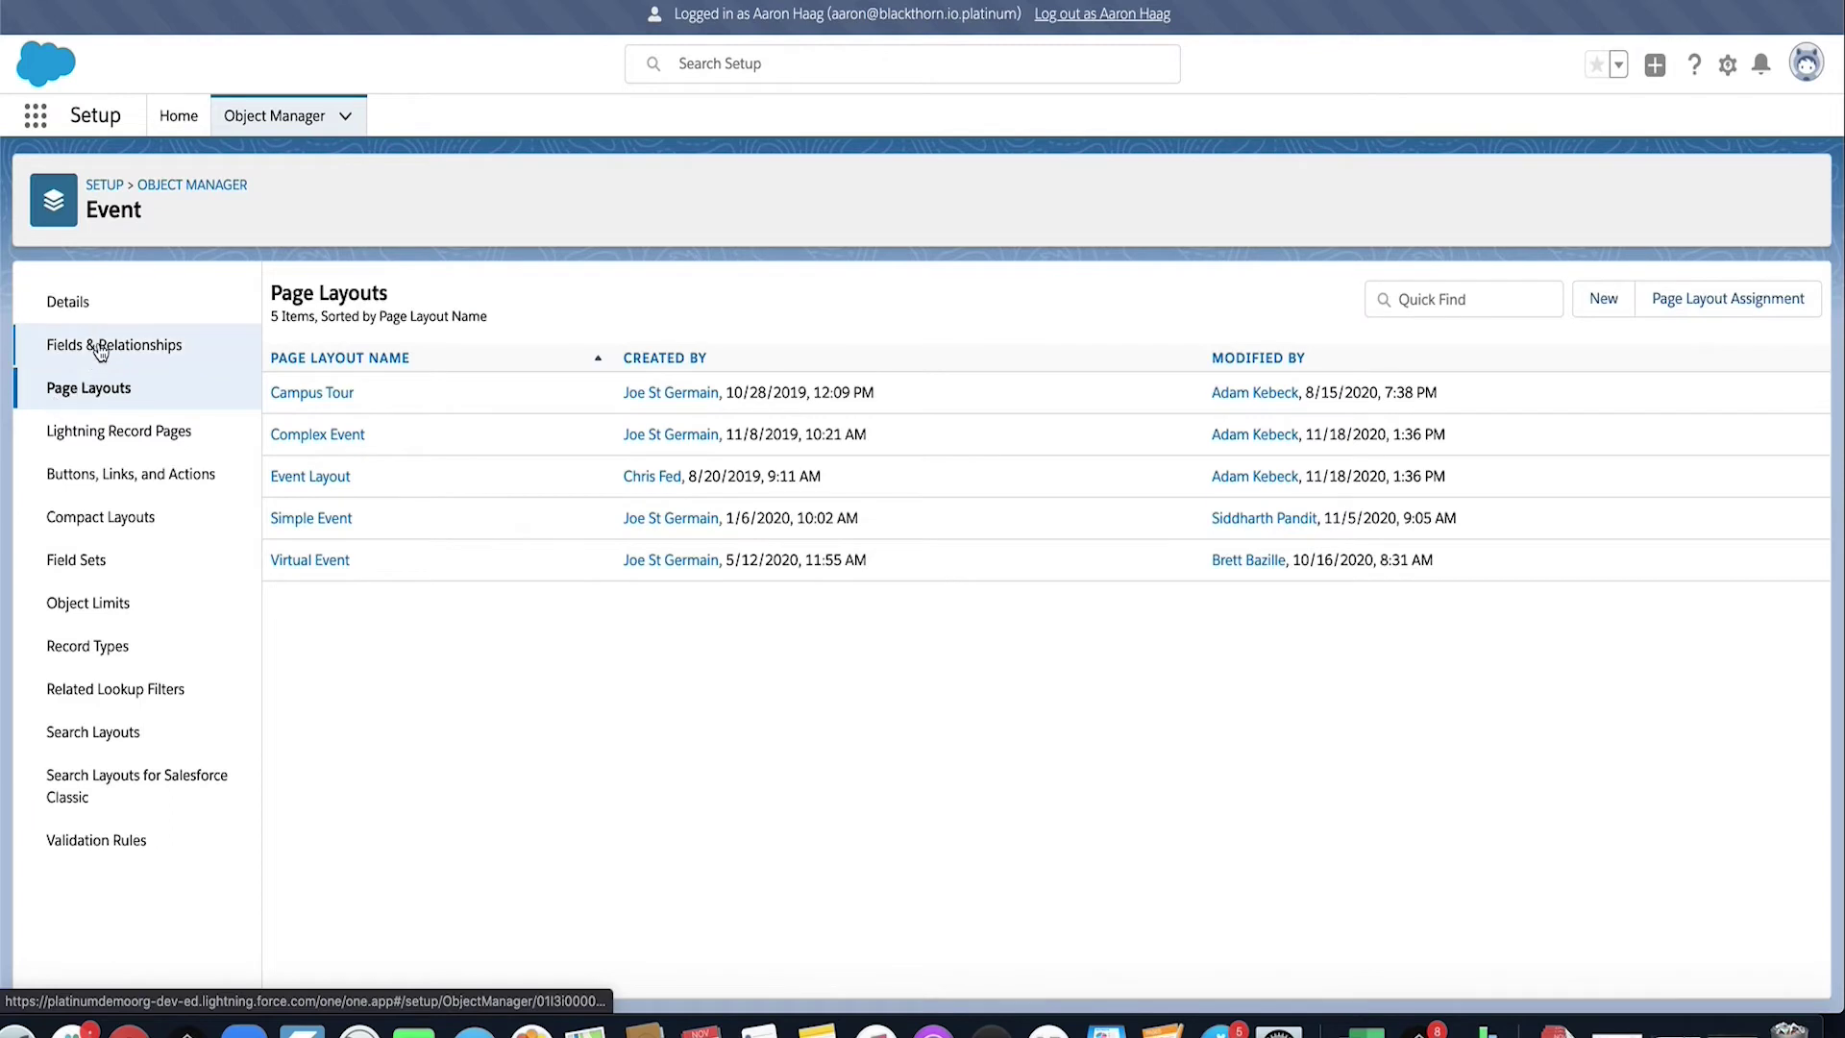
left_click(308, 477)
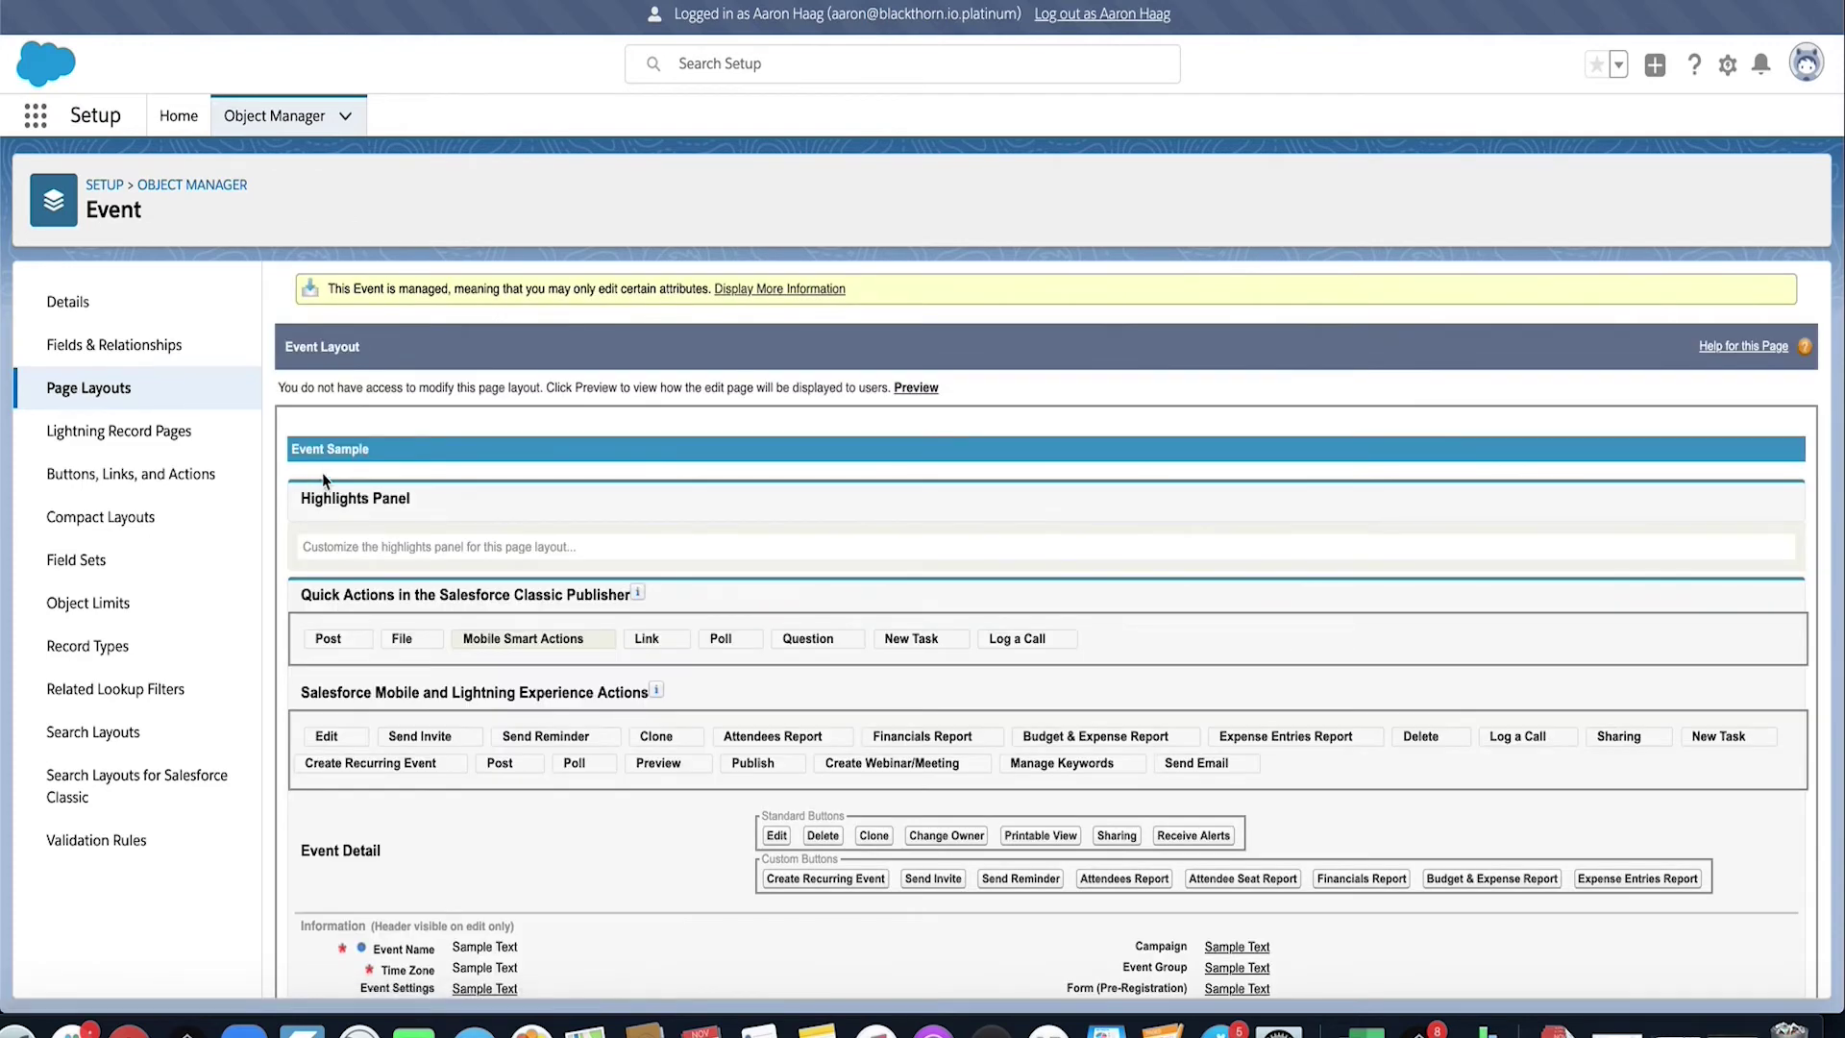
scroll(752, 547, "down", 5)
scroll(752, 548, "up", 5)
- Log out of the impersonated user's session, search the Object Manager for "event" and open the custom Event object
left_click(1099, 23)
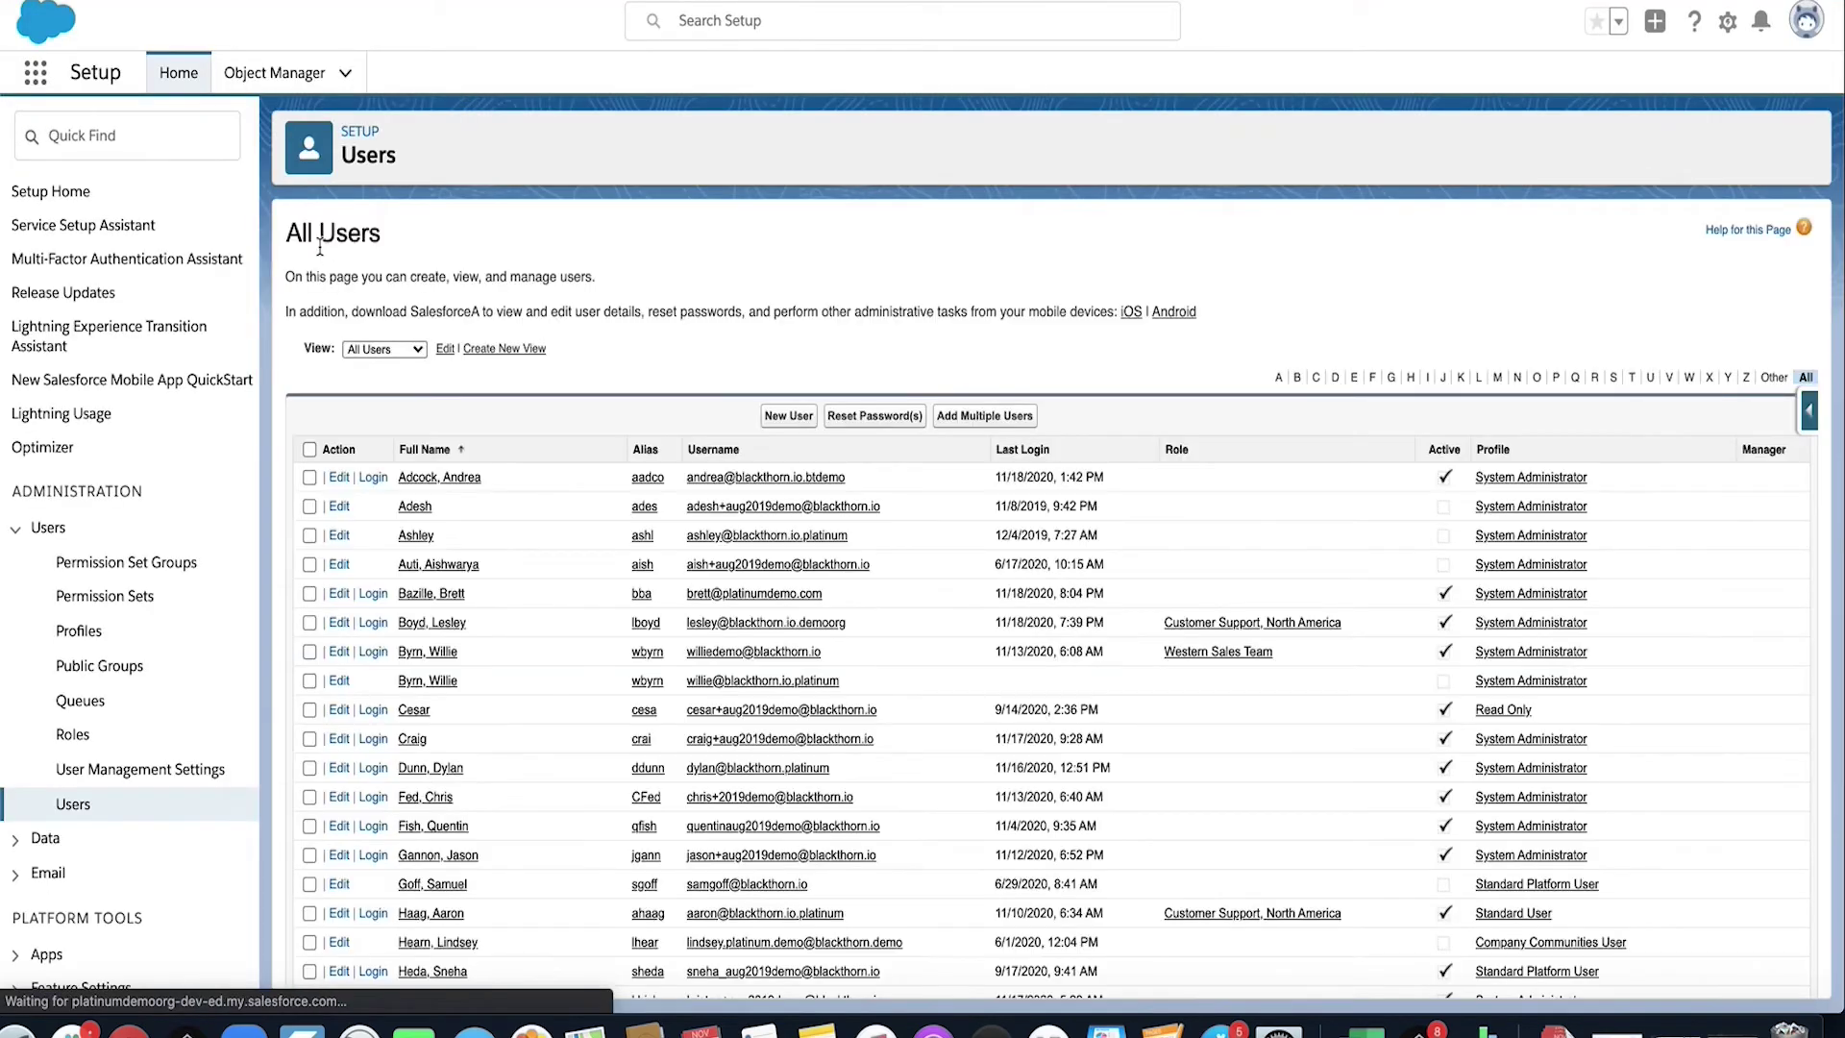
left_click(258, 72)
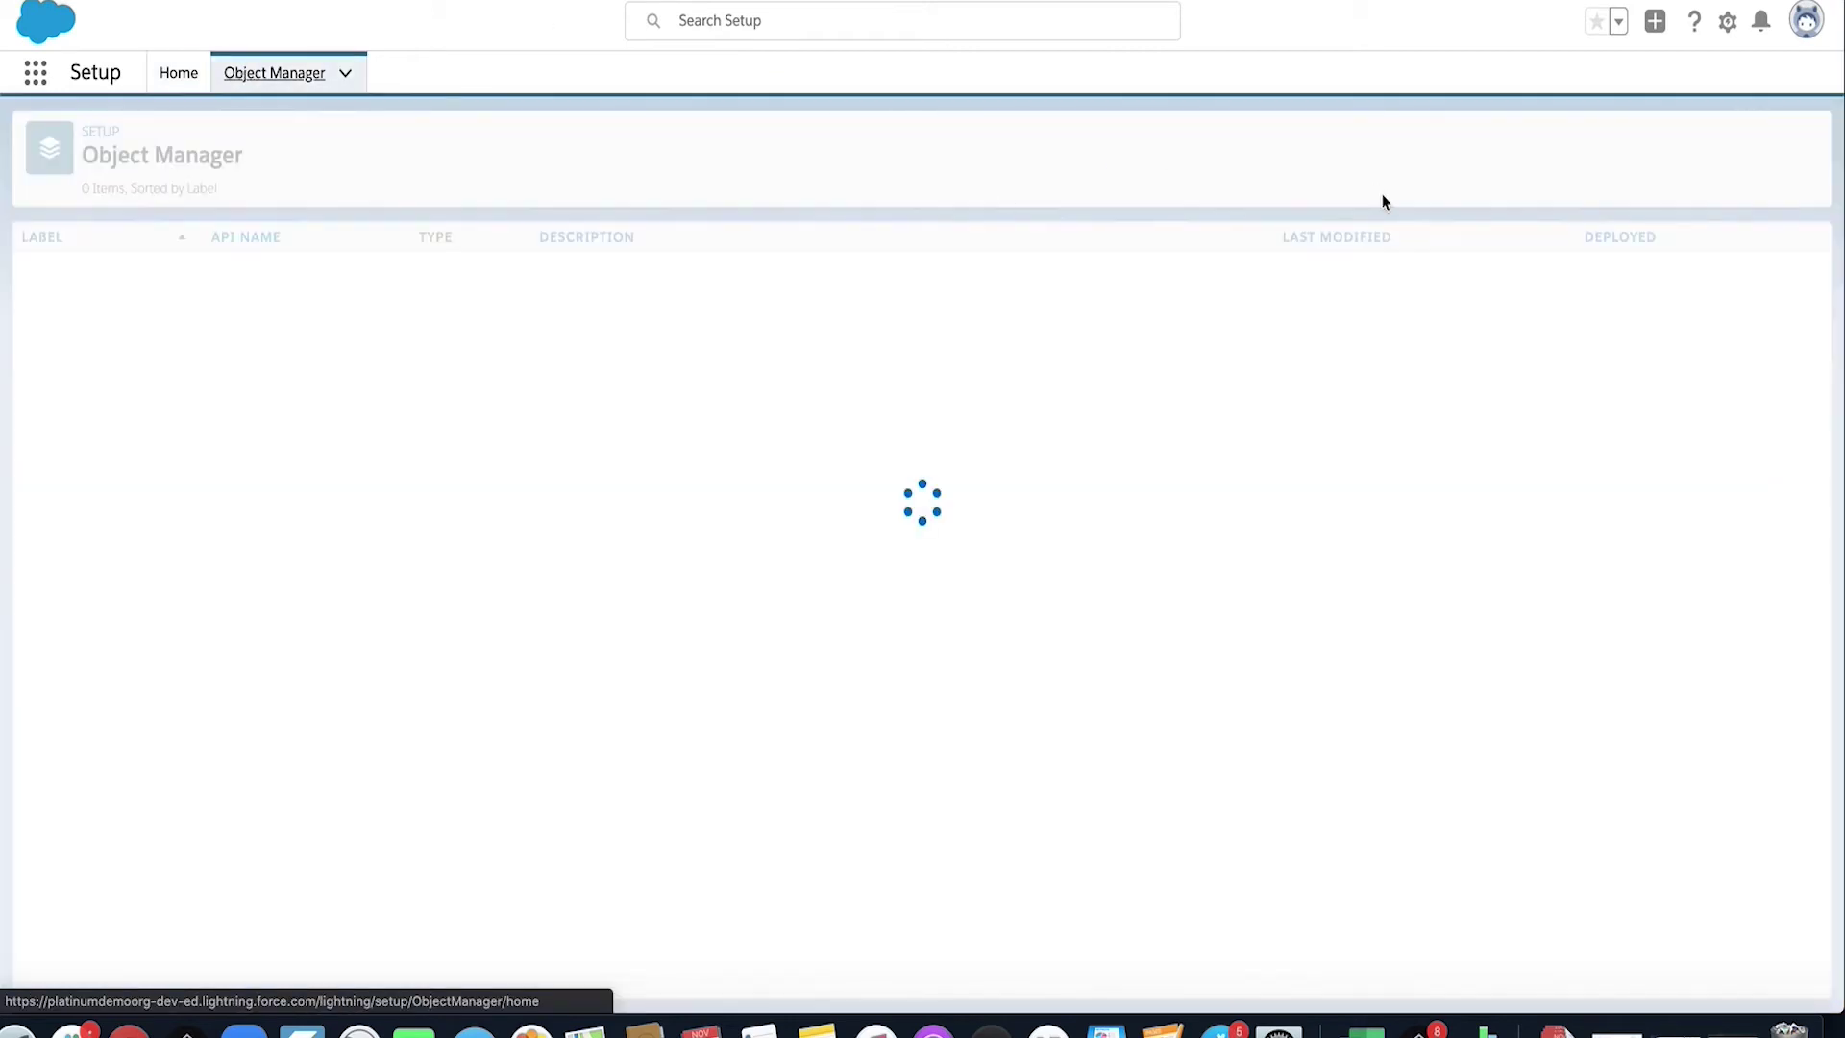
left_click(1504, 144)
type("event")
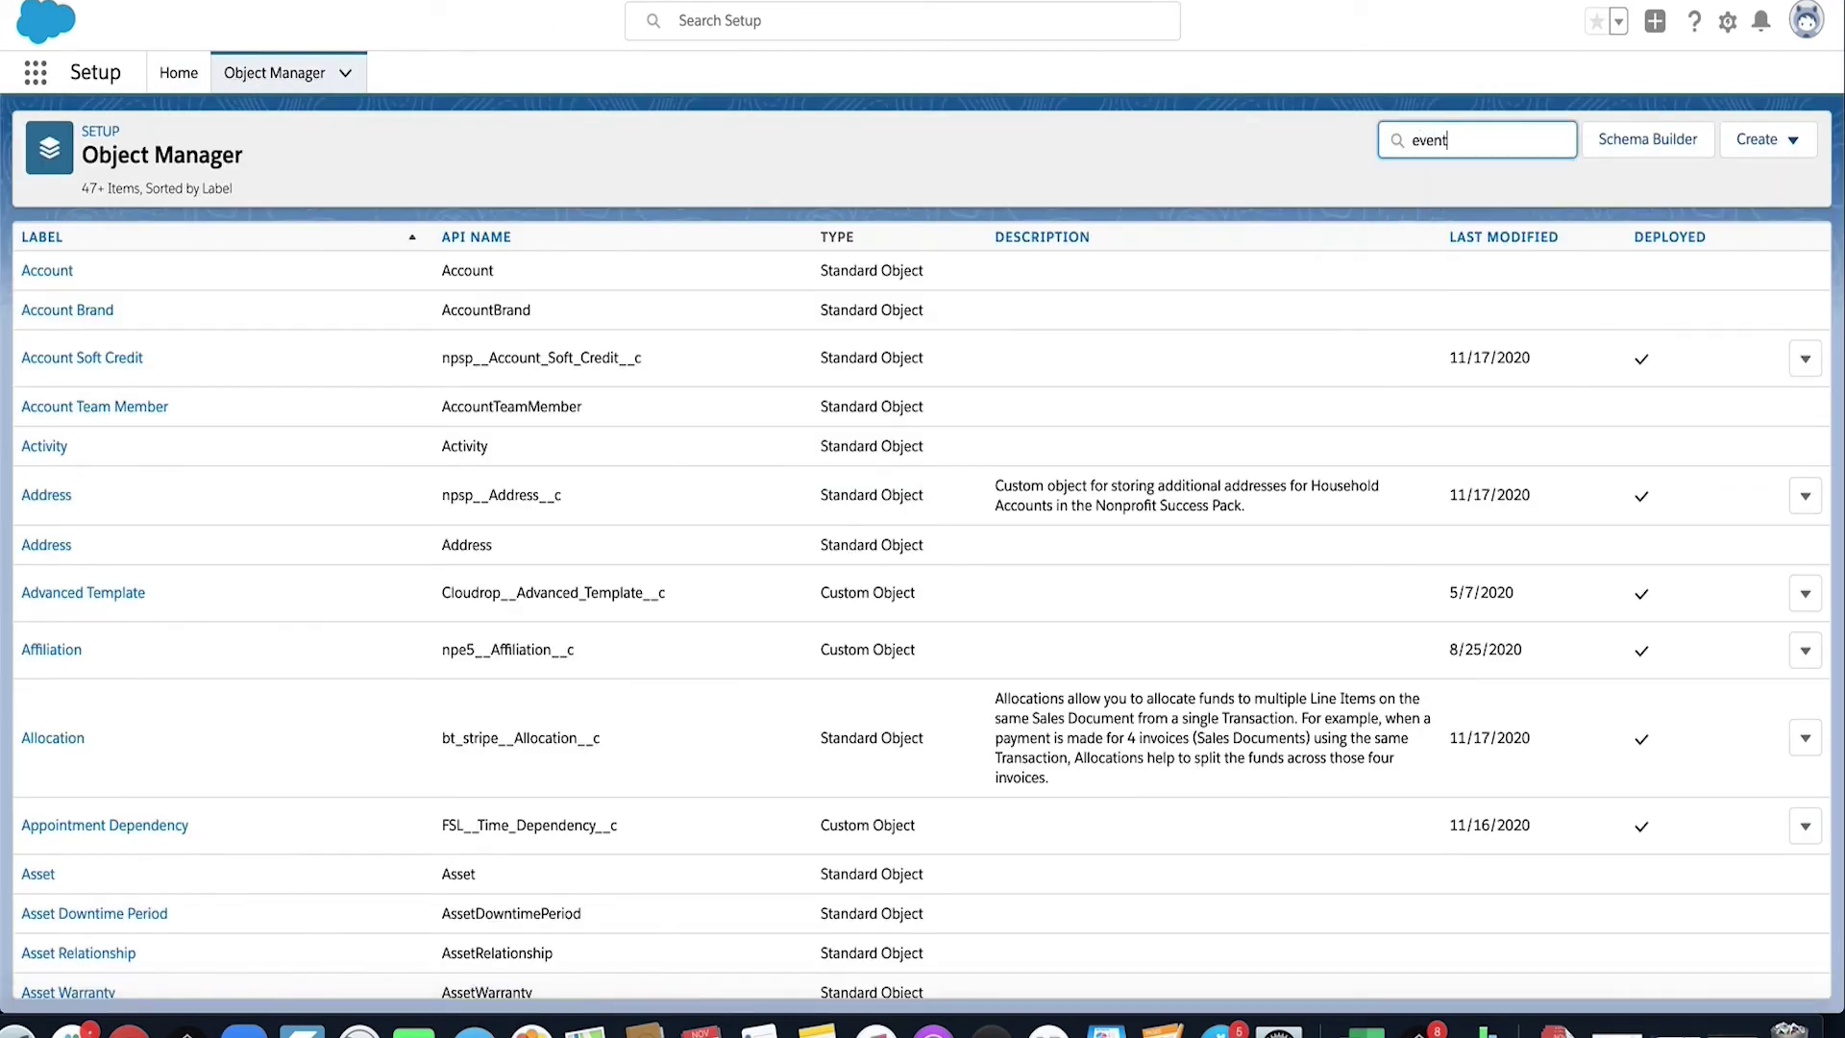
left_click(30, 339)
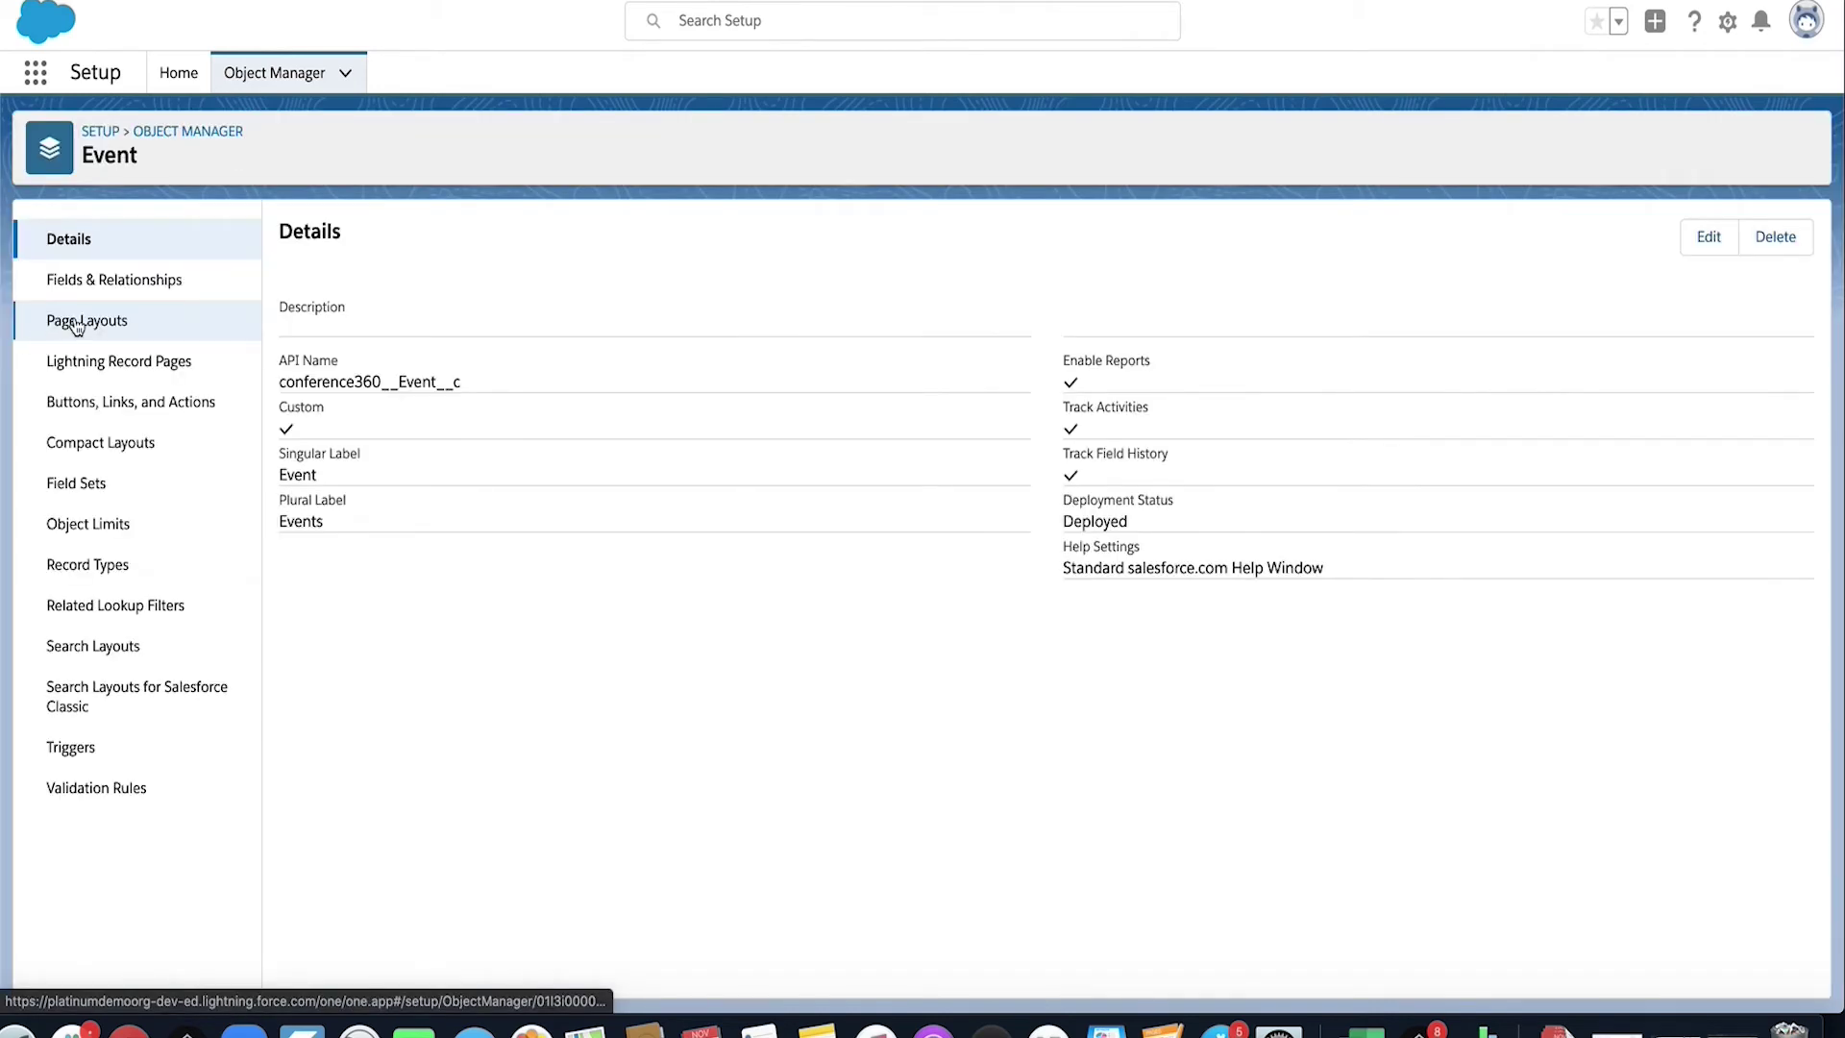
- Open the Event Layout page layout and locate Event Start Date/Time and Event End Date/Time in its Dates section
left_click(77, 325)
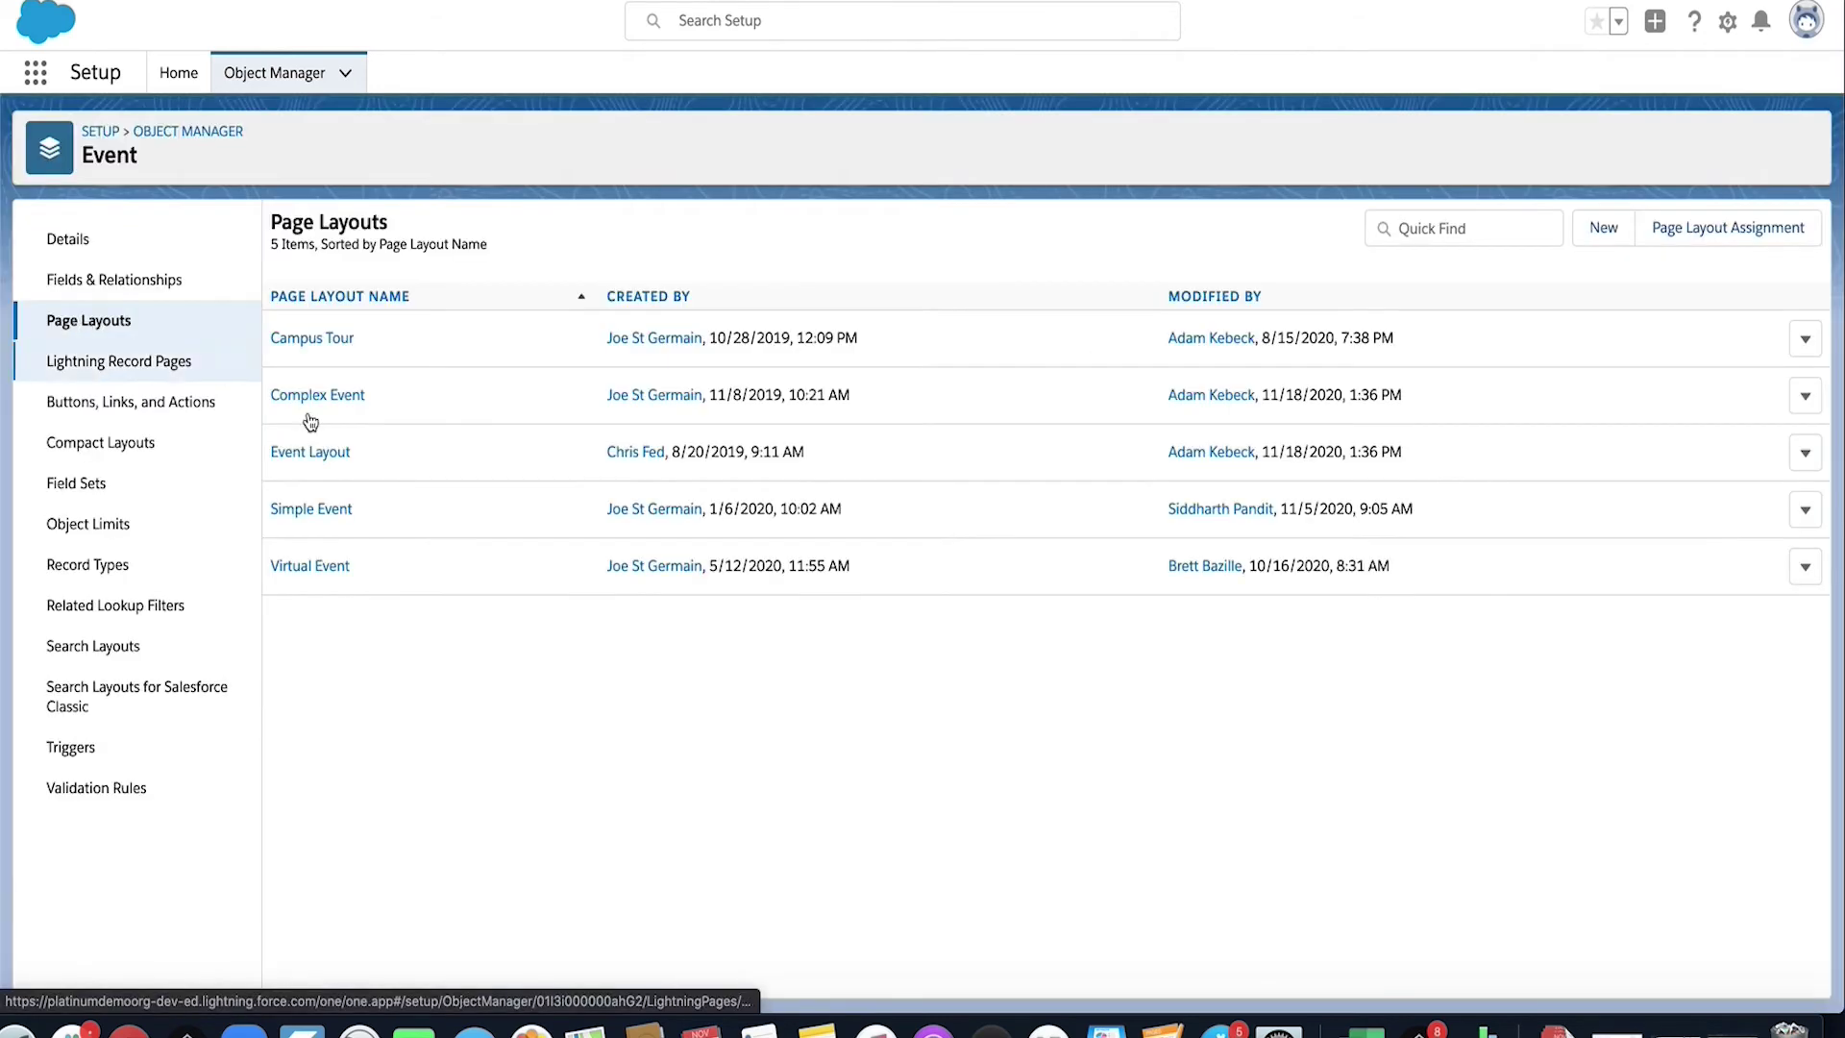
left_click(308, 452)
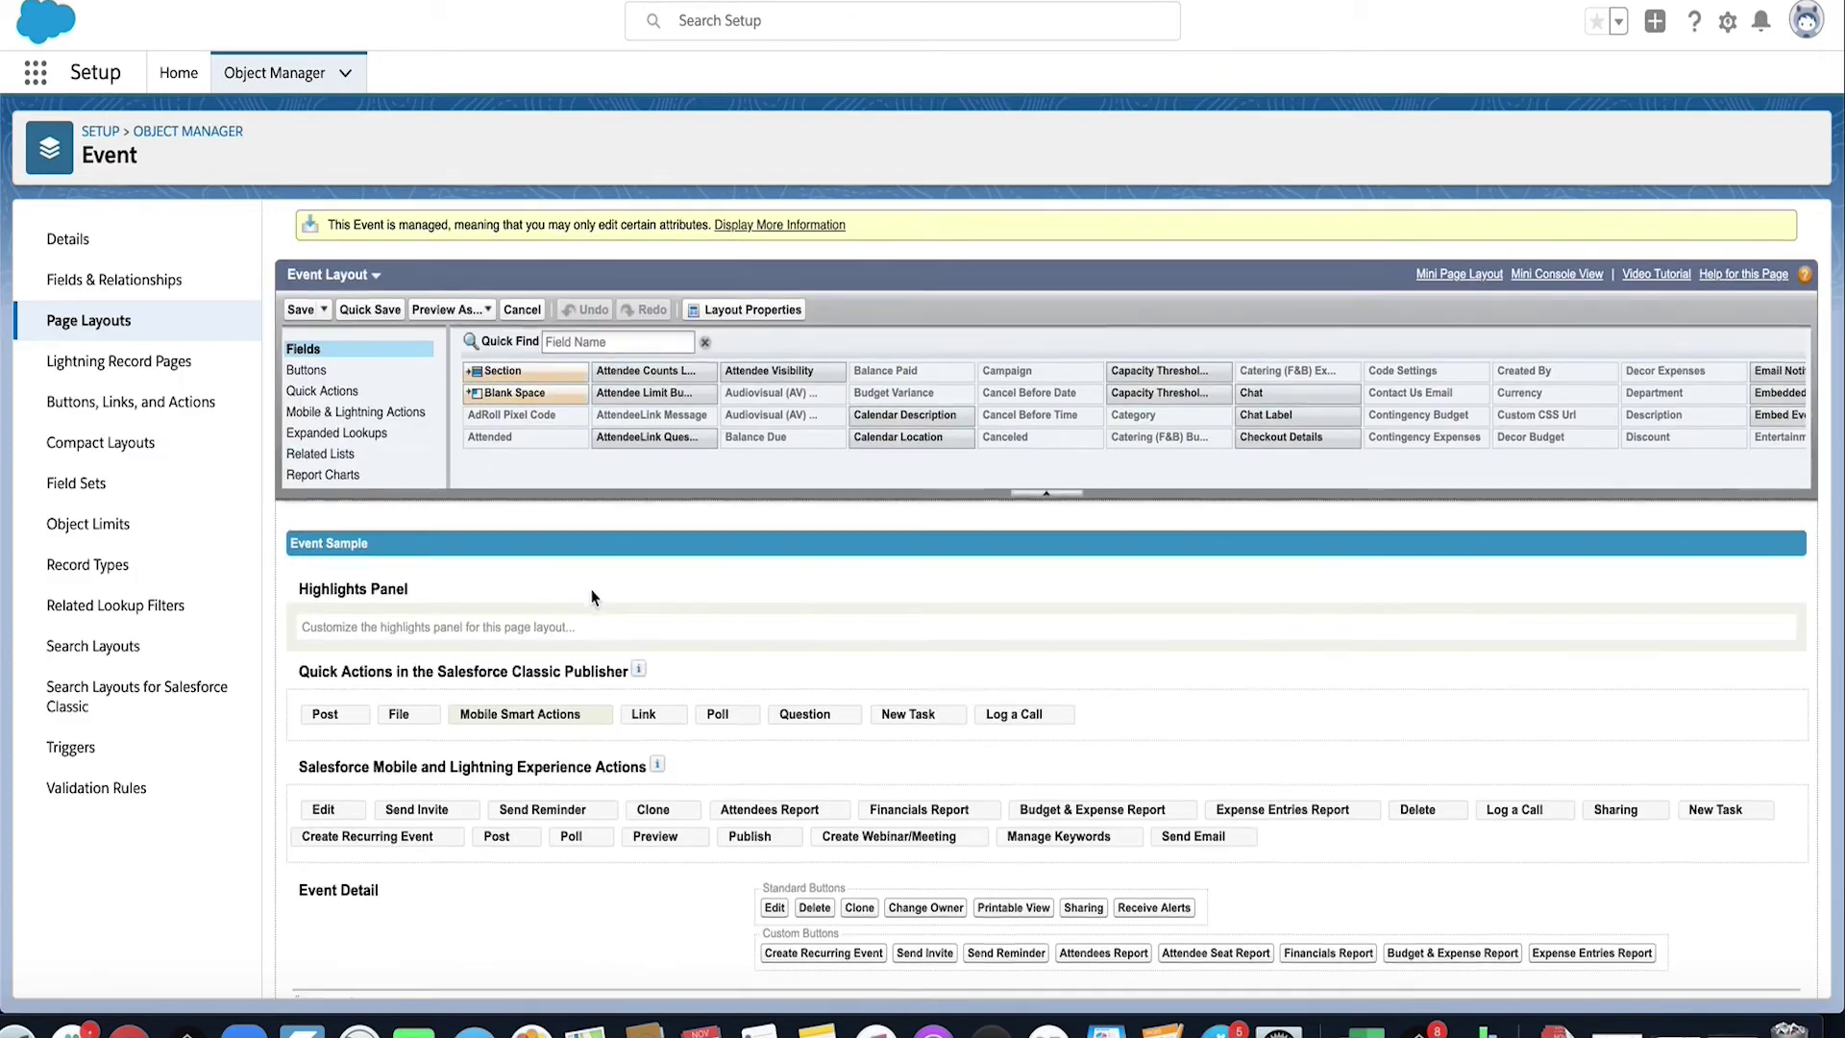
scroll(593, 596, "down", 3)
scroll(593, 596, "down", 10)
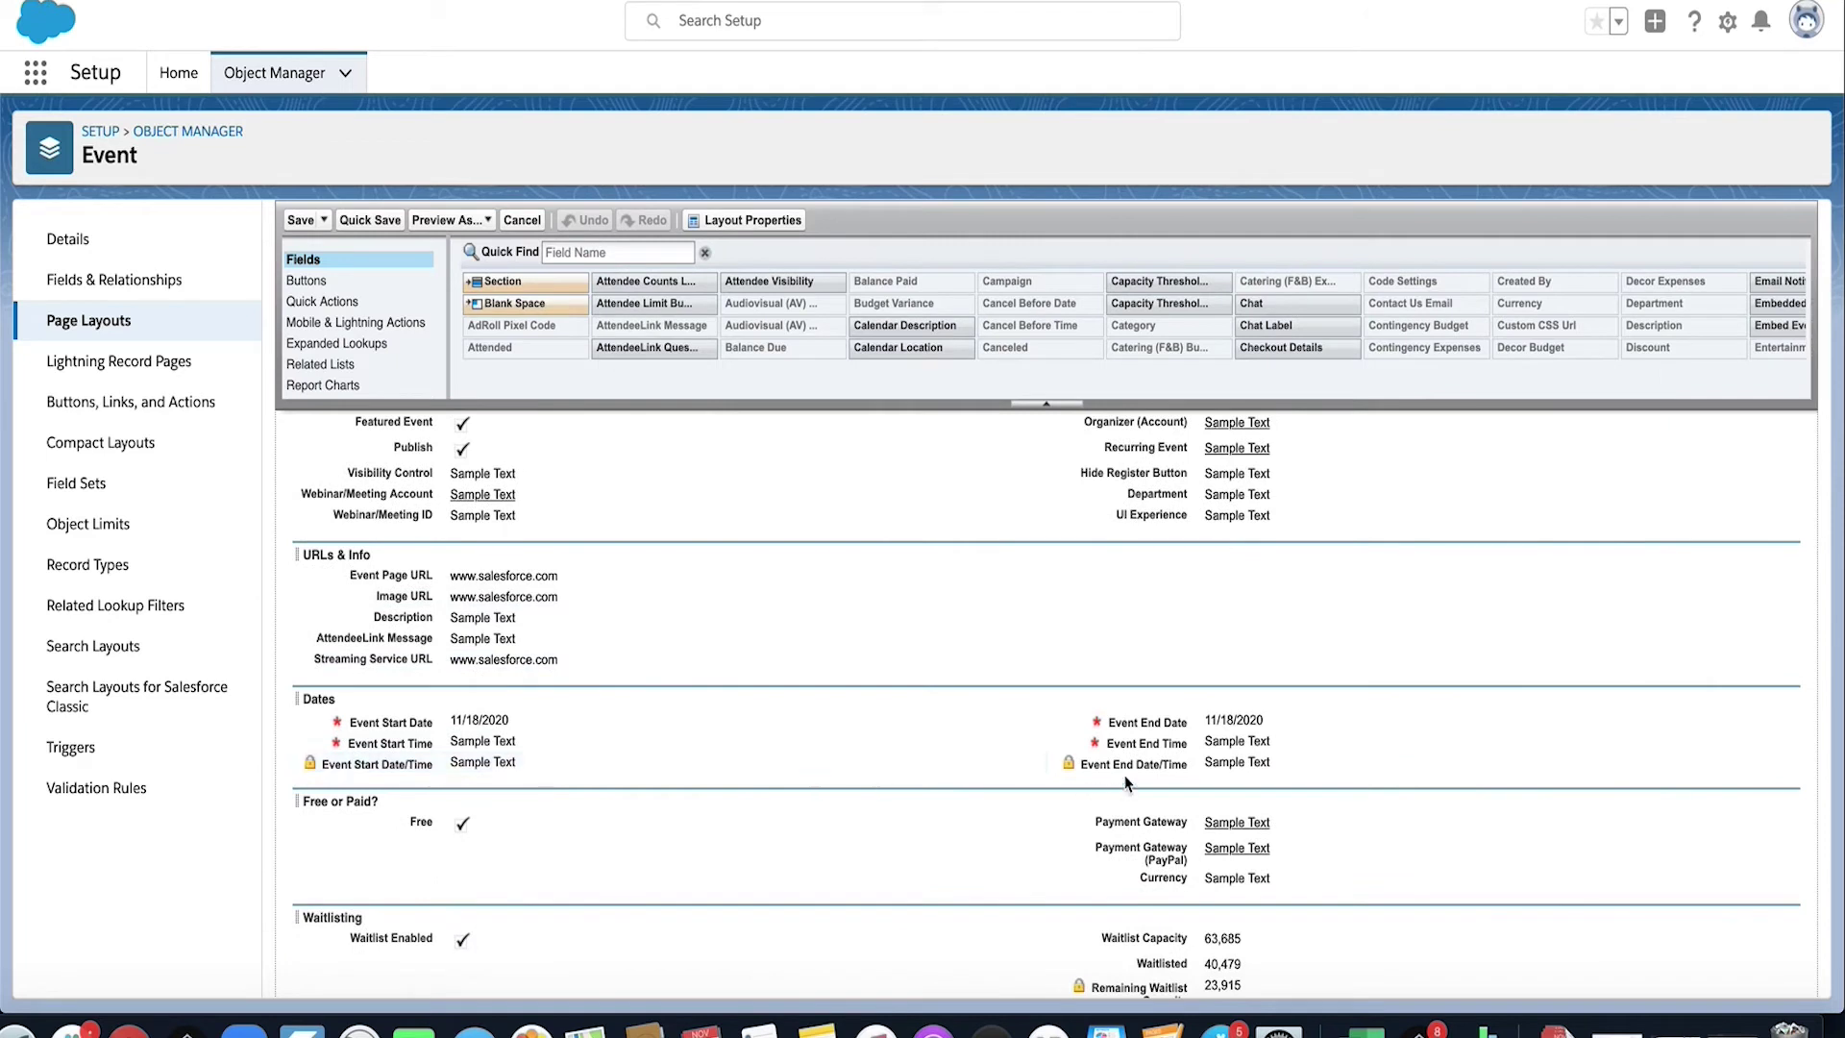
- Search the layout's available fields for "event st" and "event end" to inspect the Event Start Datetime and Event End Datetime GMT fields
left_click(579, 252)
type("event st")
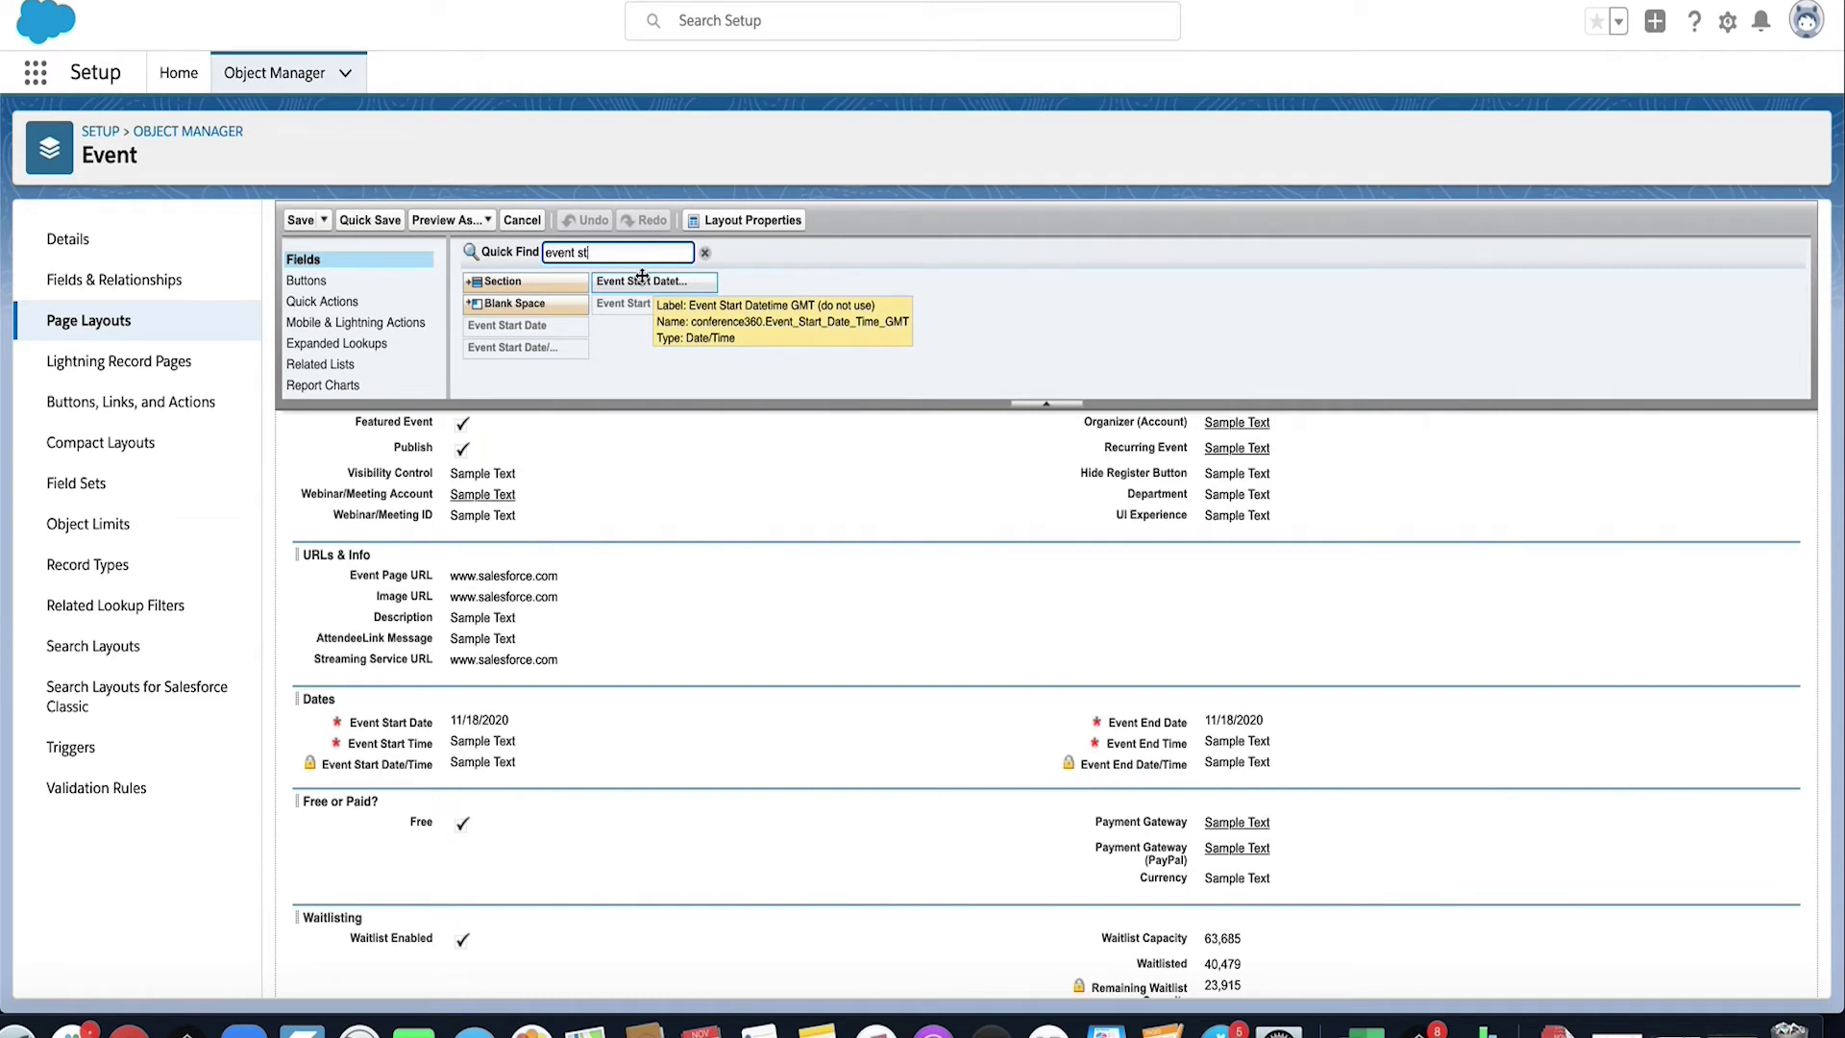
left_click_drag(626, 252, 465, 240)
type("event end")
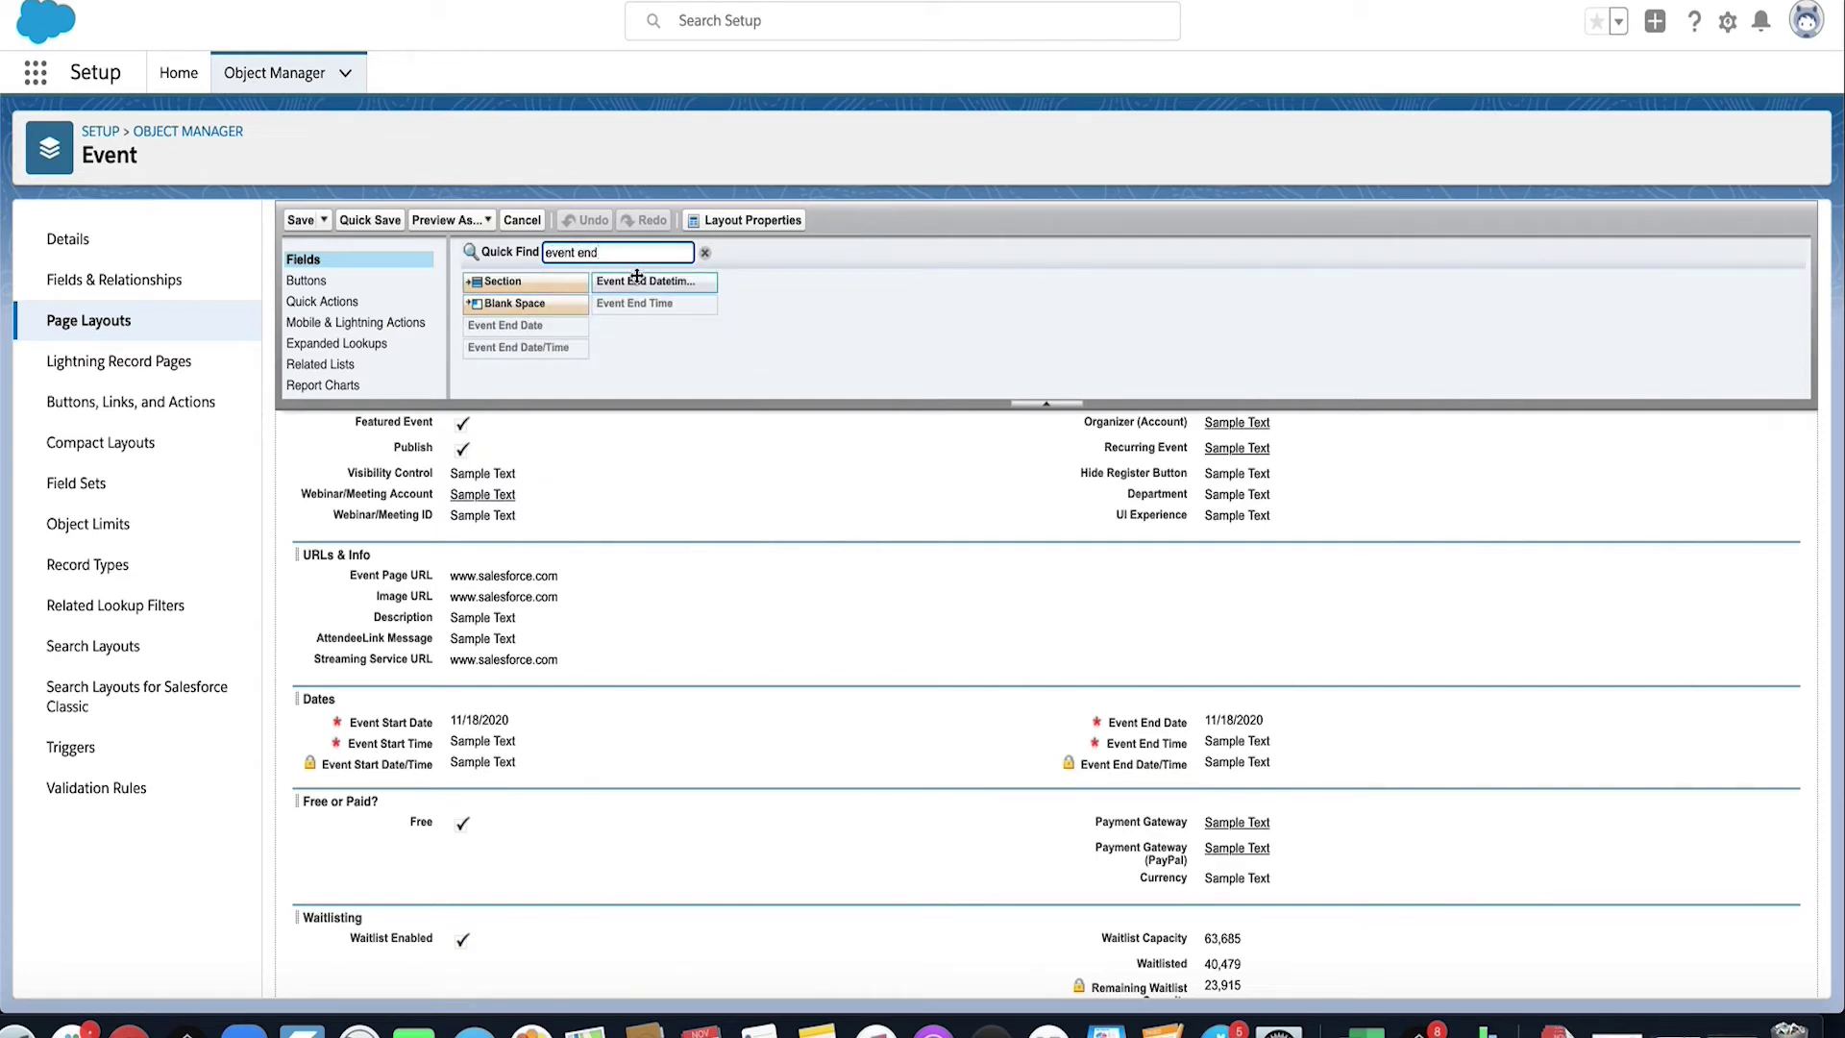
mouse_move(637, 277)
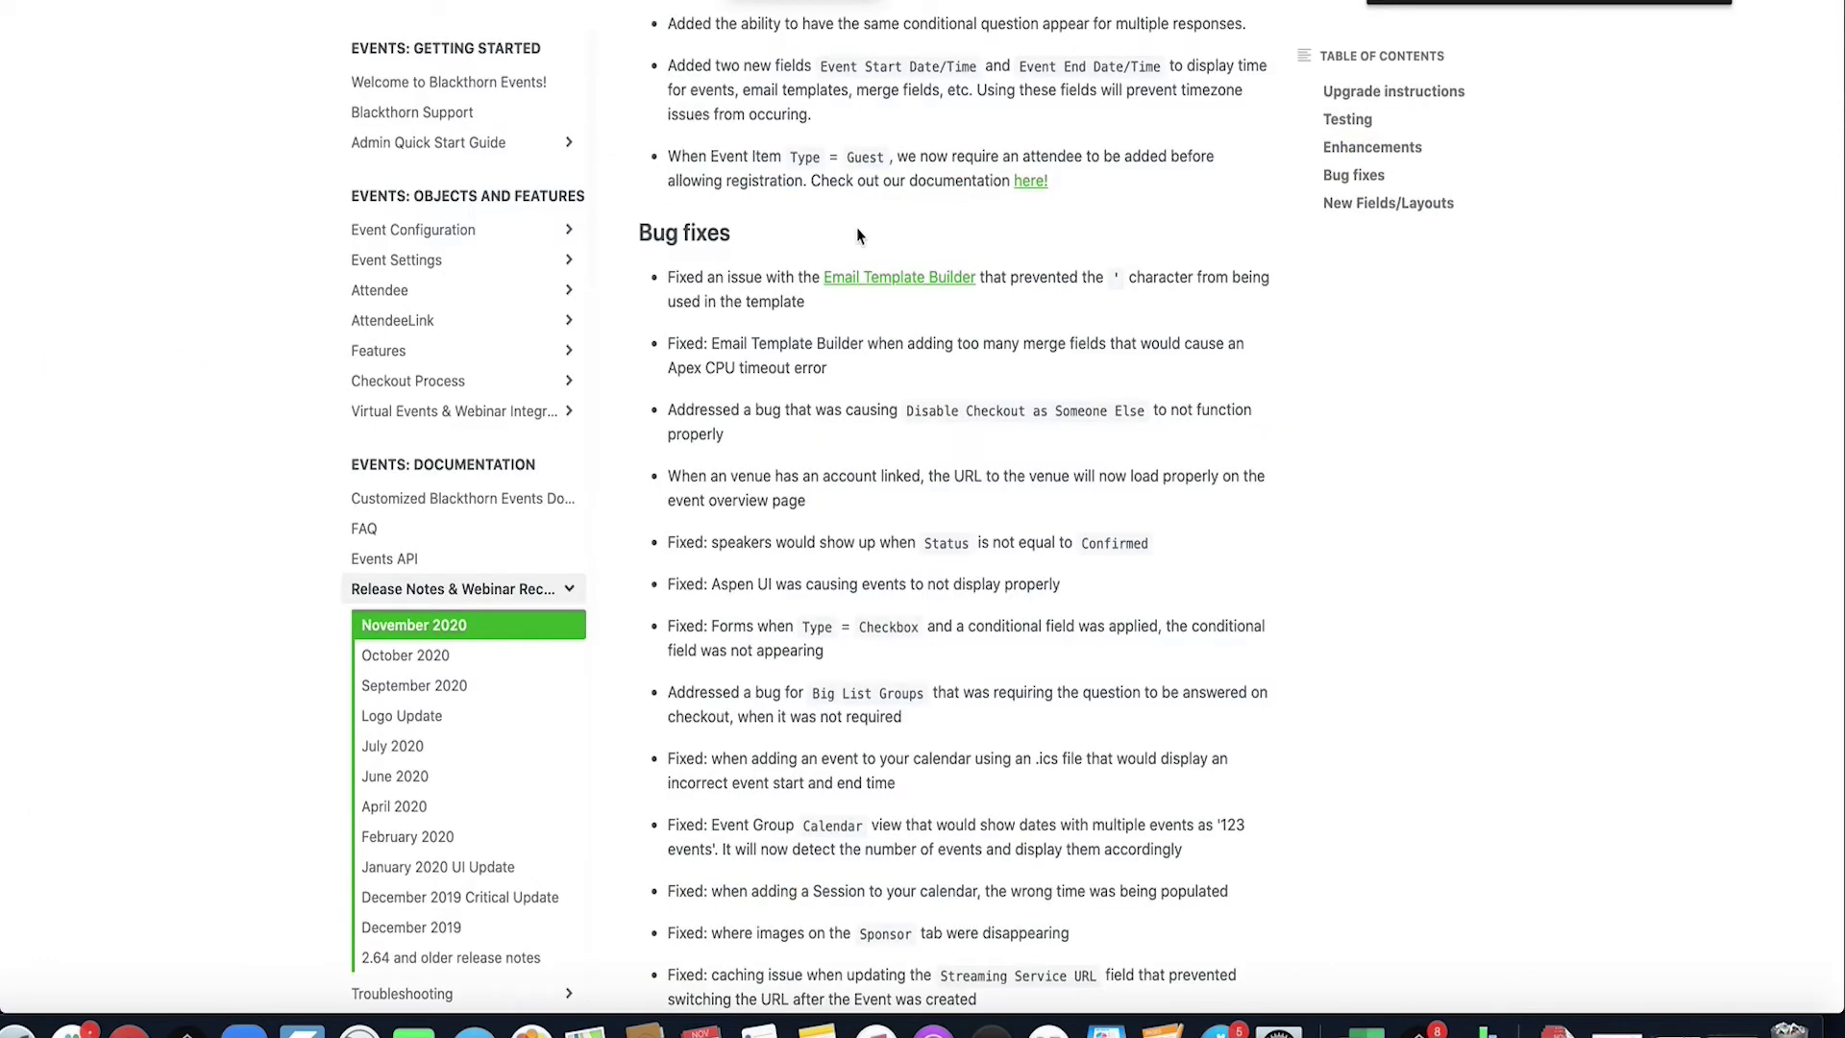
- Open the guest event item documentation linked in the November 2020 release notes and review the Guest Checkout Process setup and Attendee Form settings
scroll(970, 254, "up", 3)
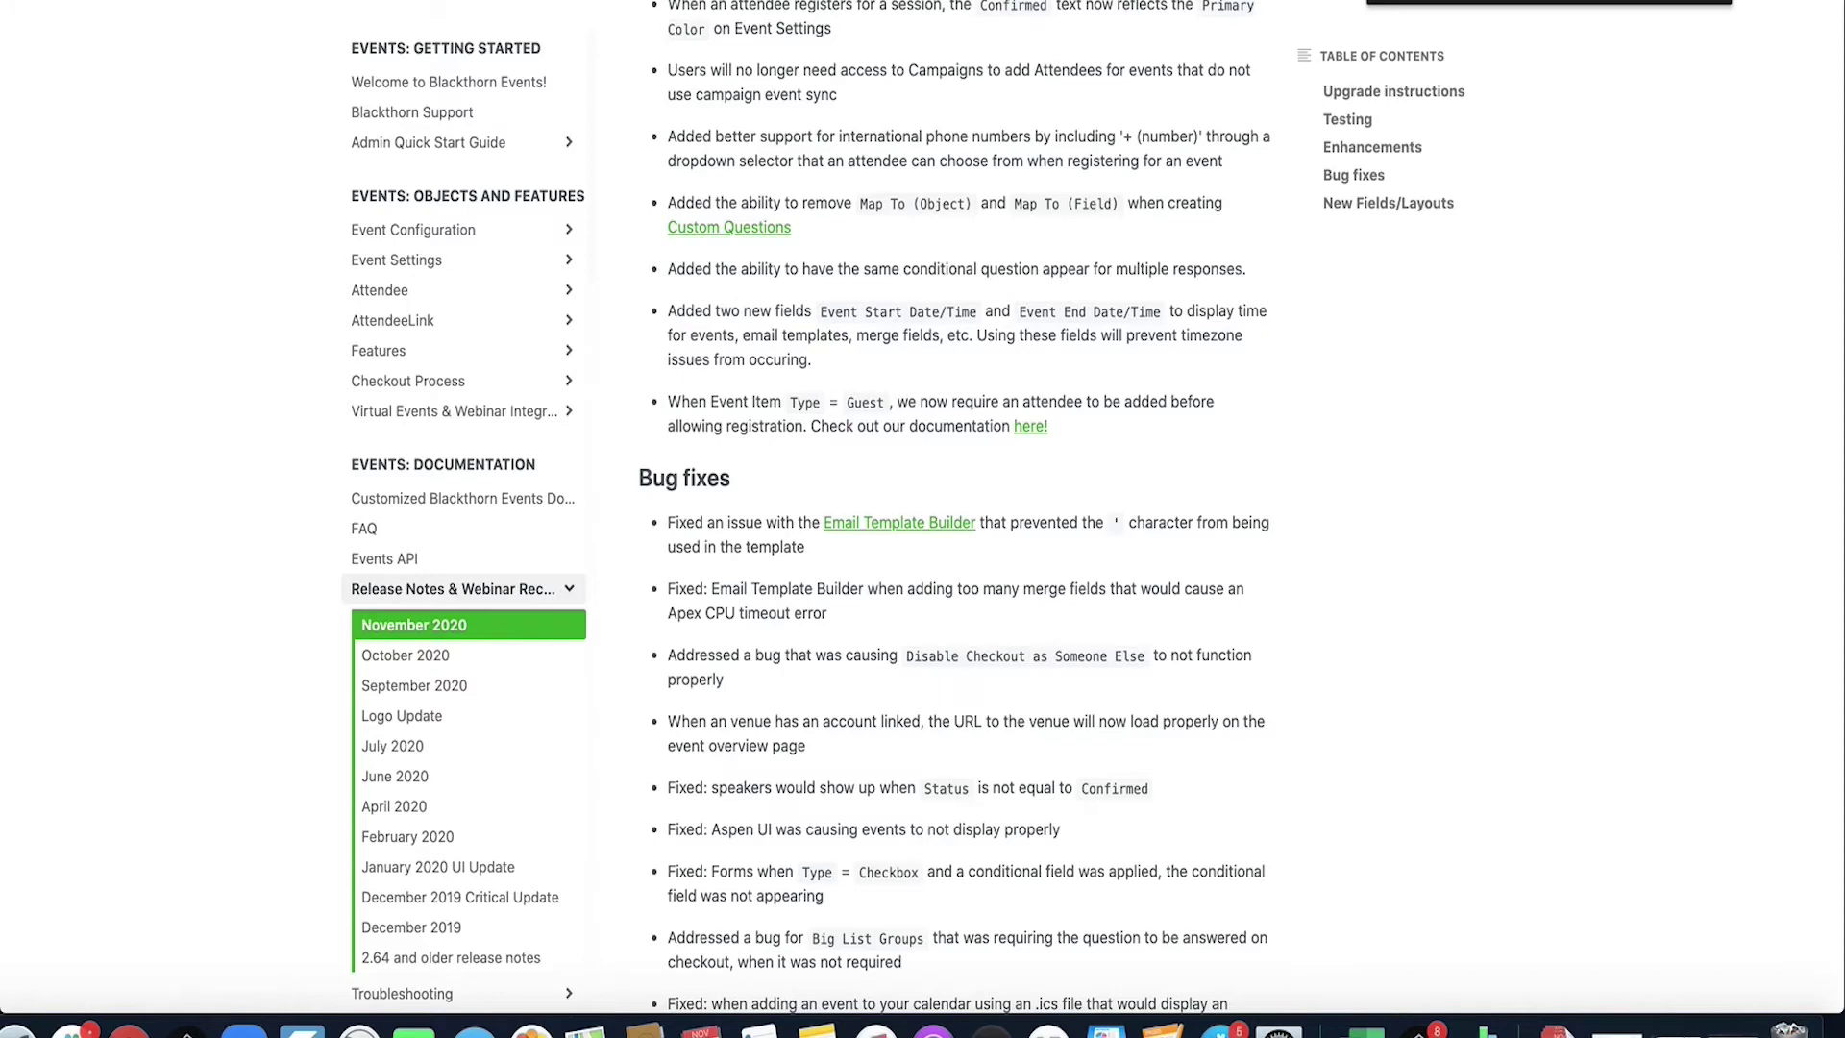
left_click(1027, 426)
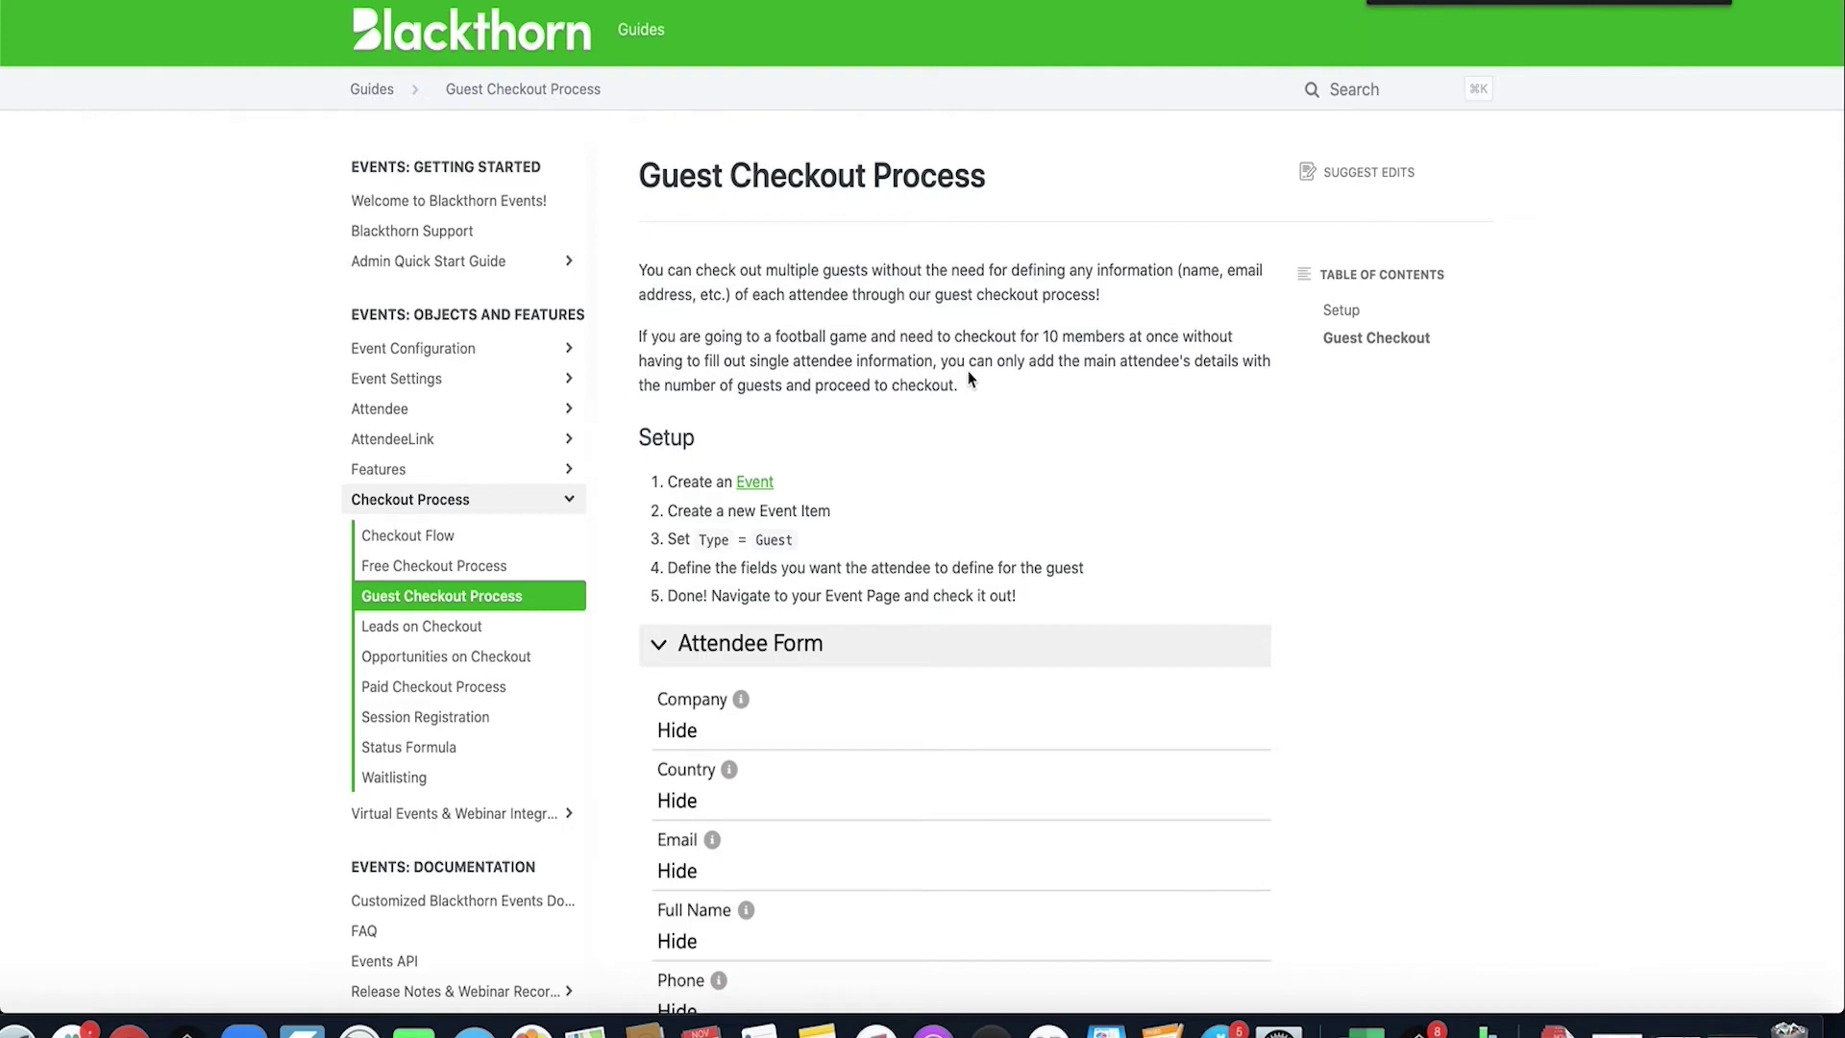
scroll(880, 382, "down", 3)
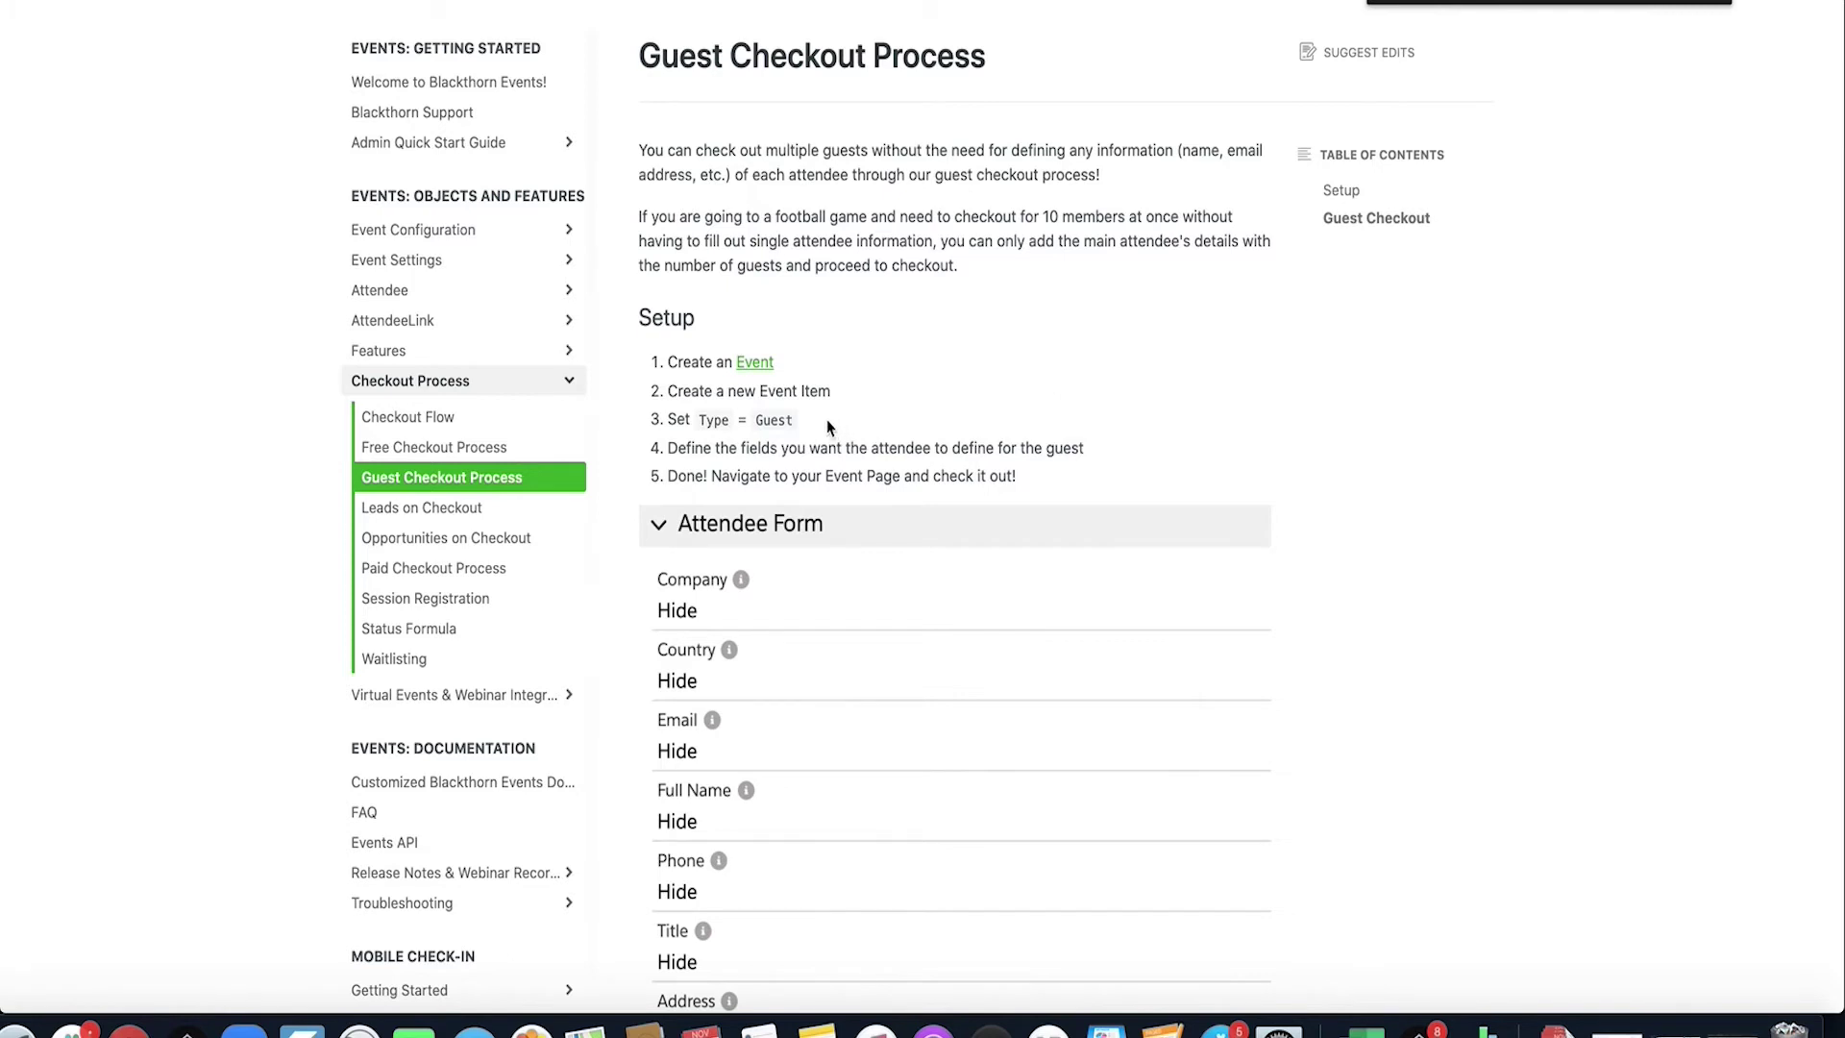
scroll(826, 427, "down", 3)
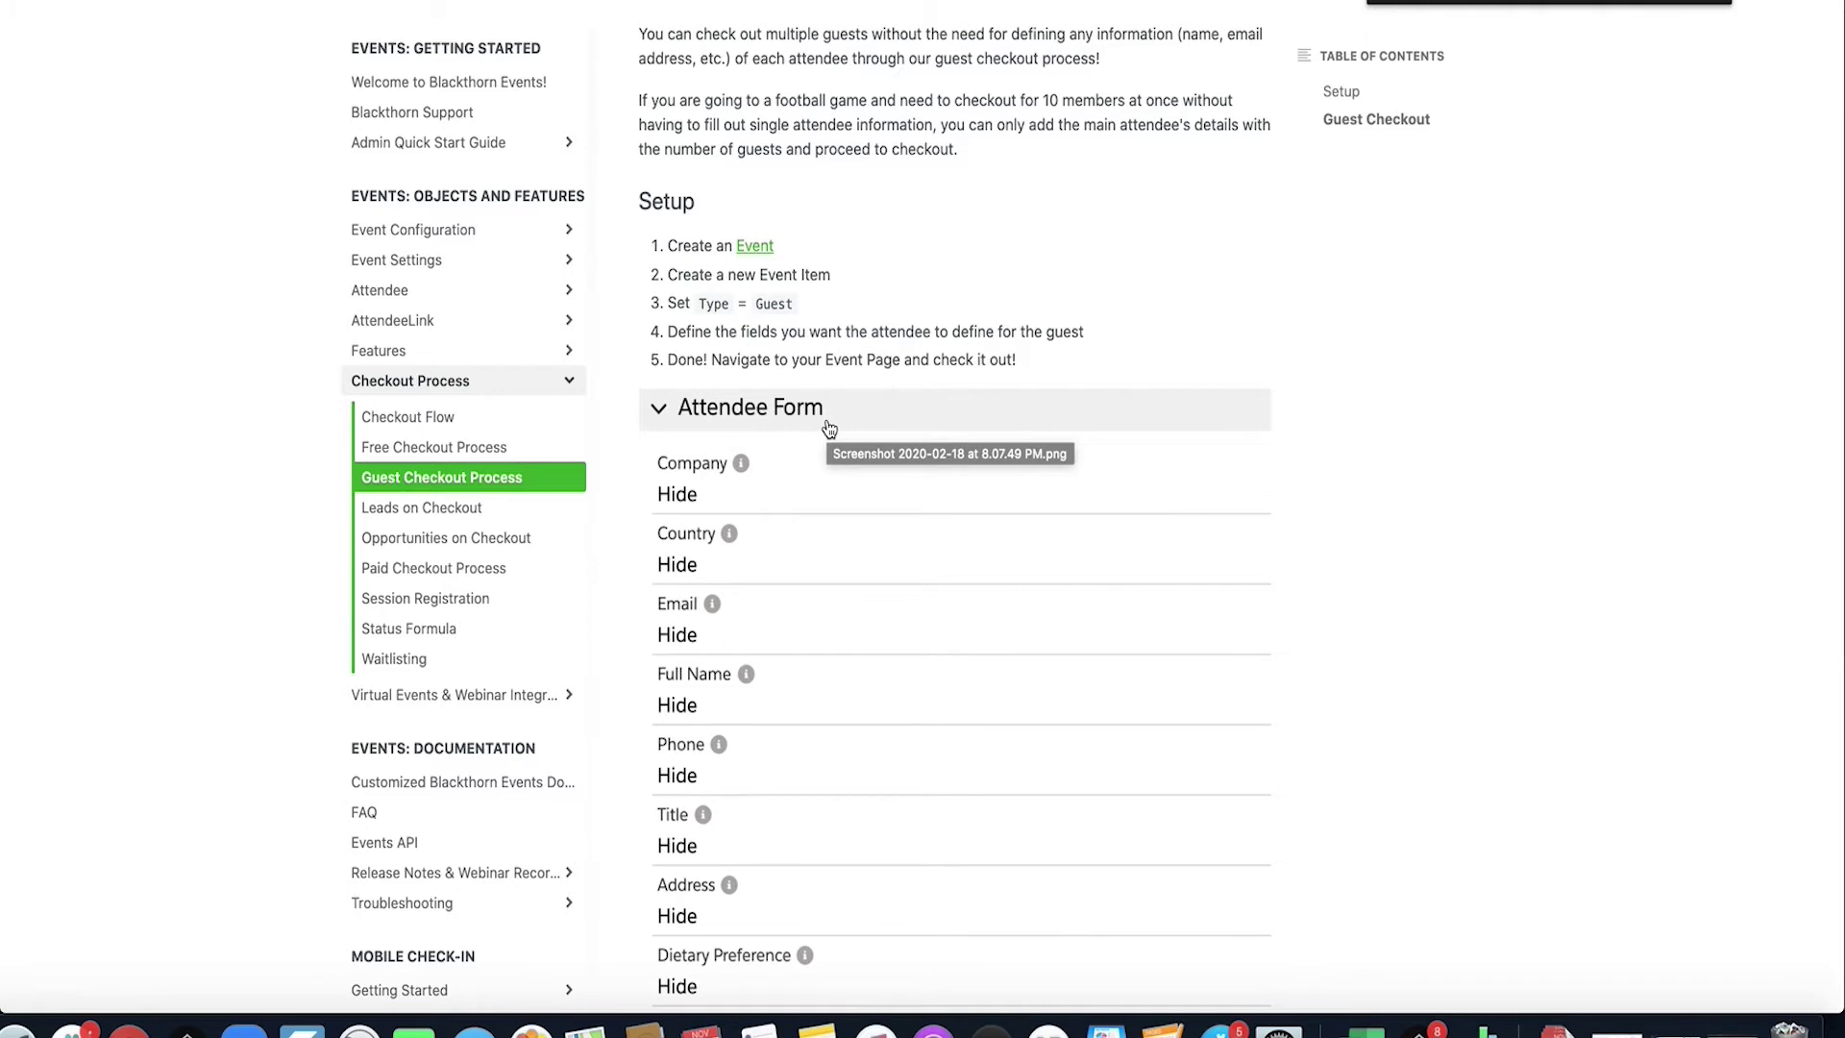
scroll(829, 428, "down", 4)
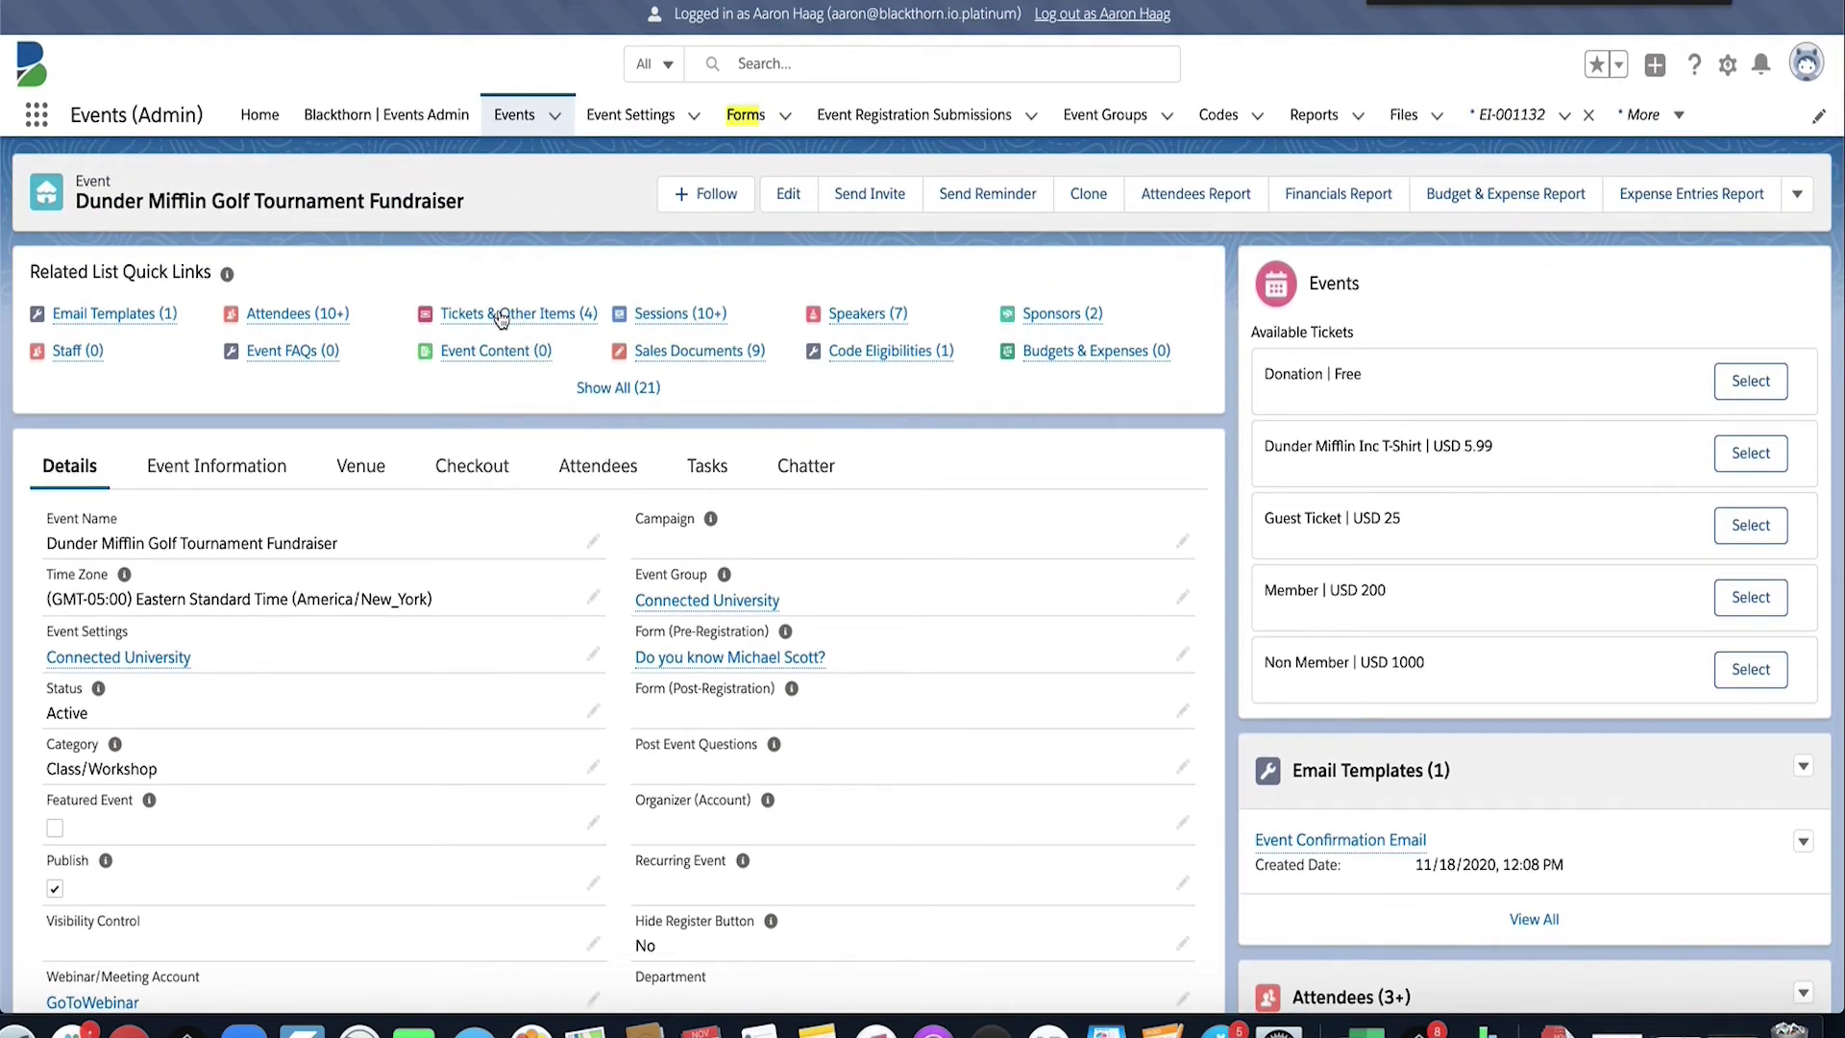
- Start a new event item for the Dunder Mifflin Golf Tournament Fundraiser, named Guest Ticket and priced at 200
mouse_move(499, 320)
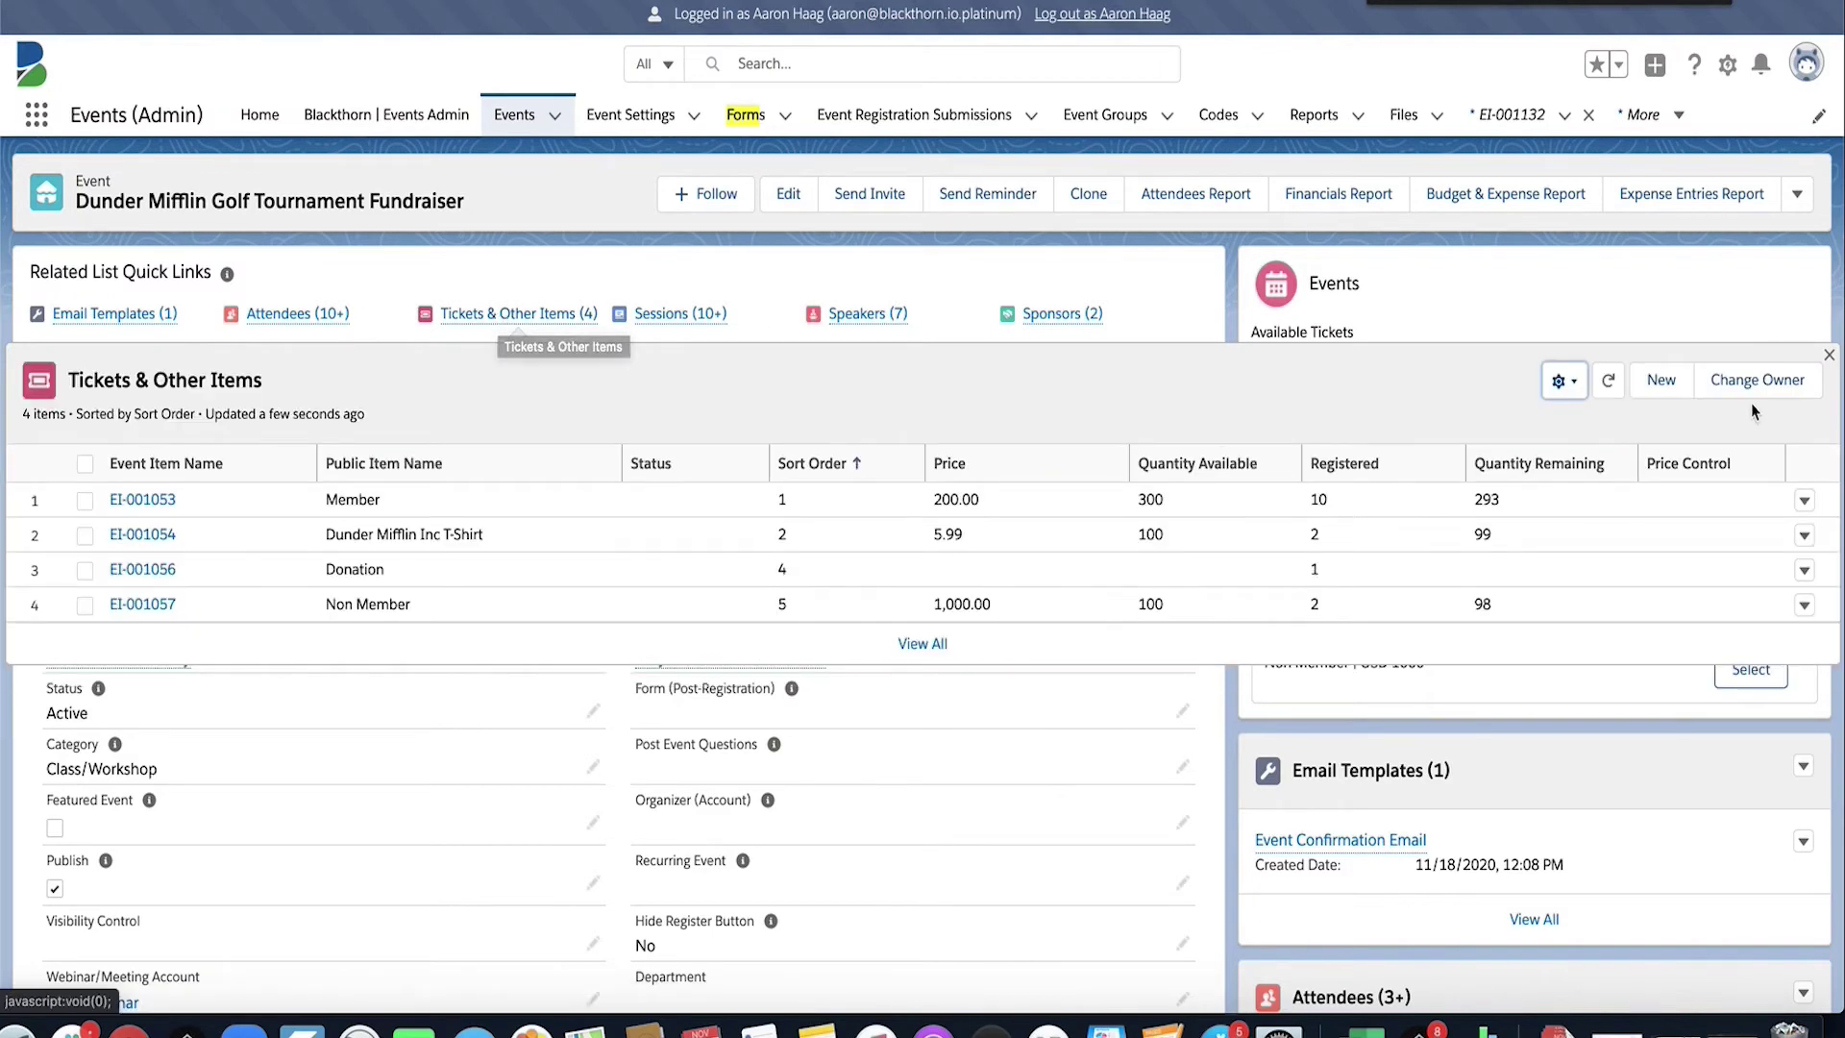
left_click(1673, 387)
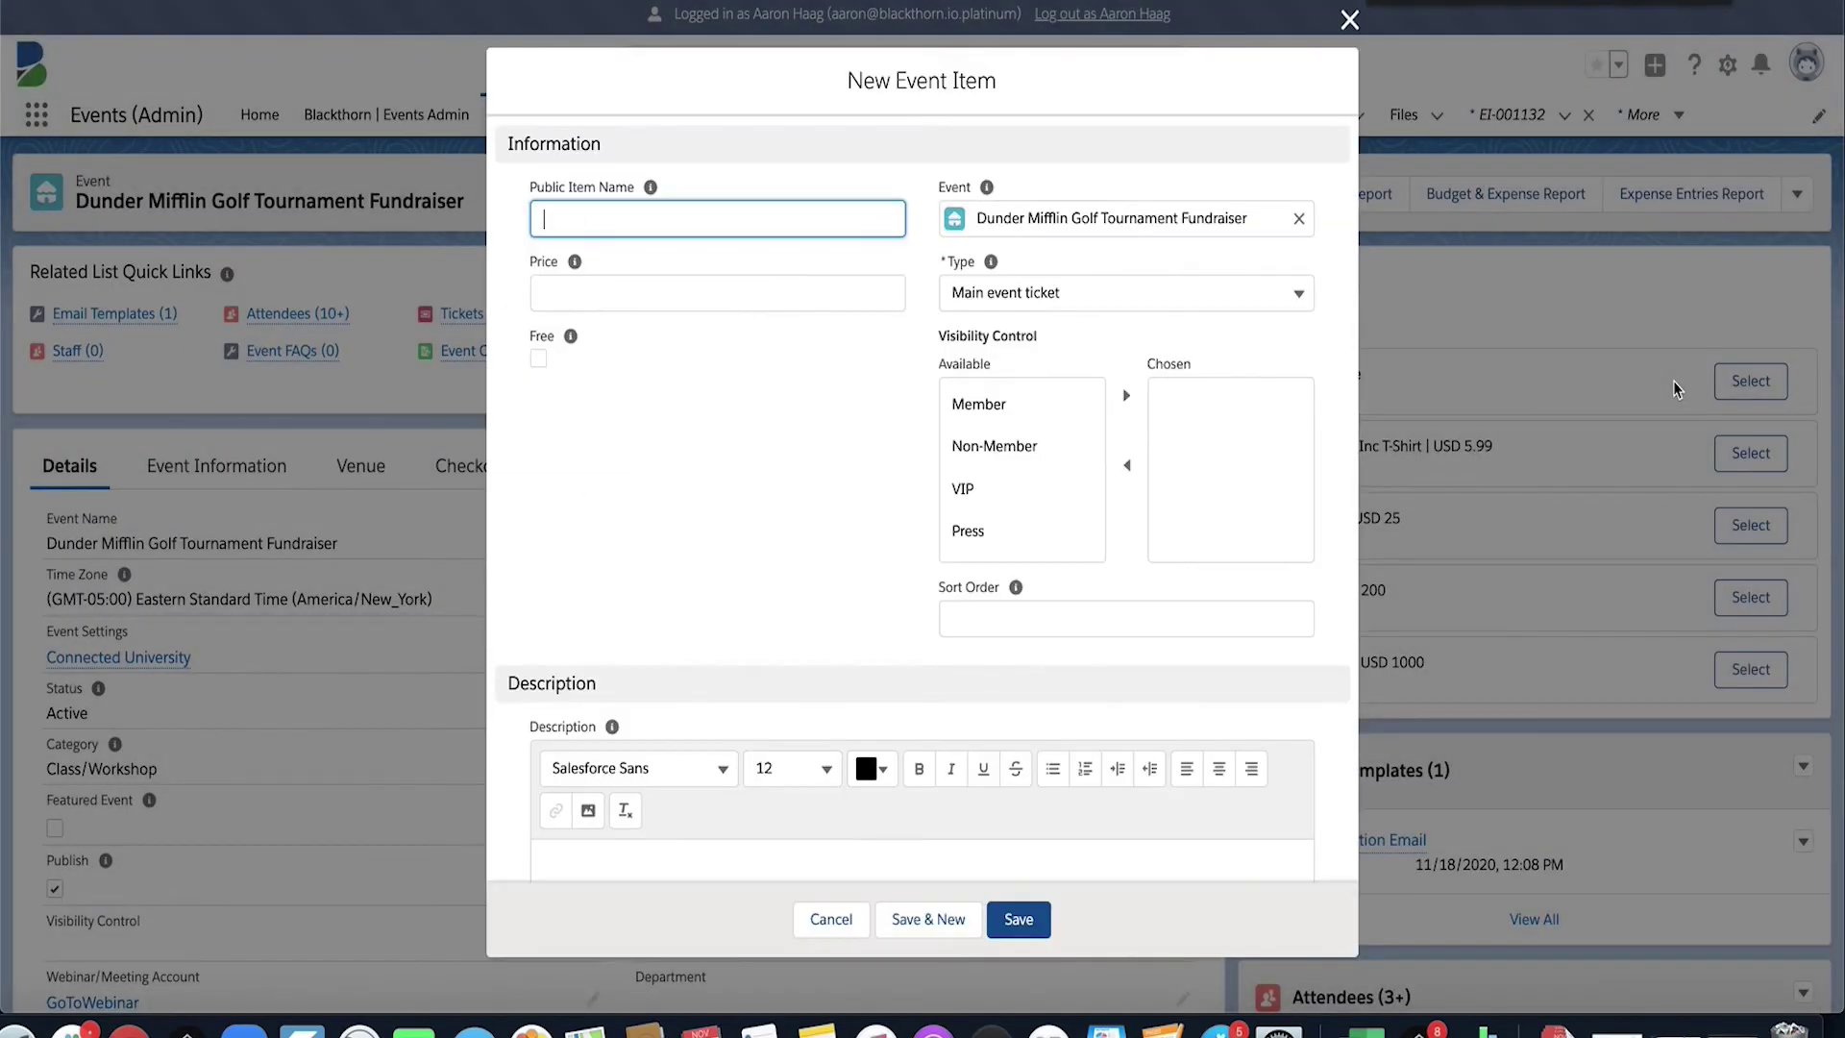
type("Guest Ticket")
left_click(811, 290)
type("200")
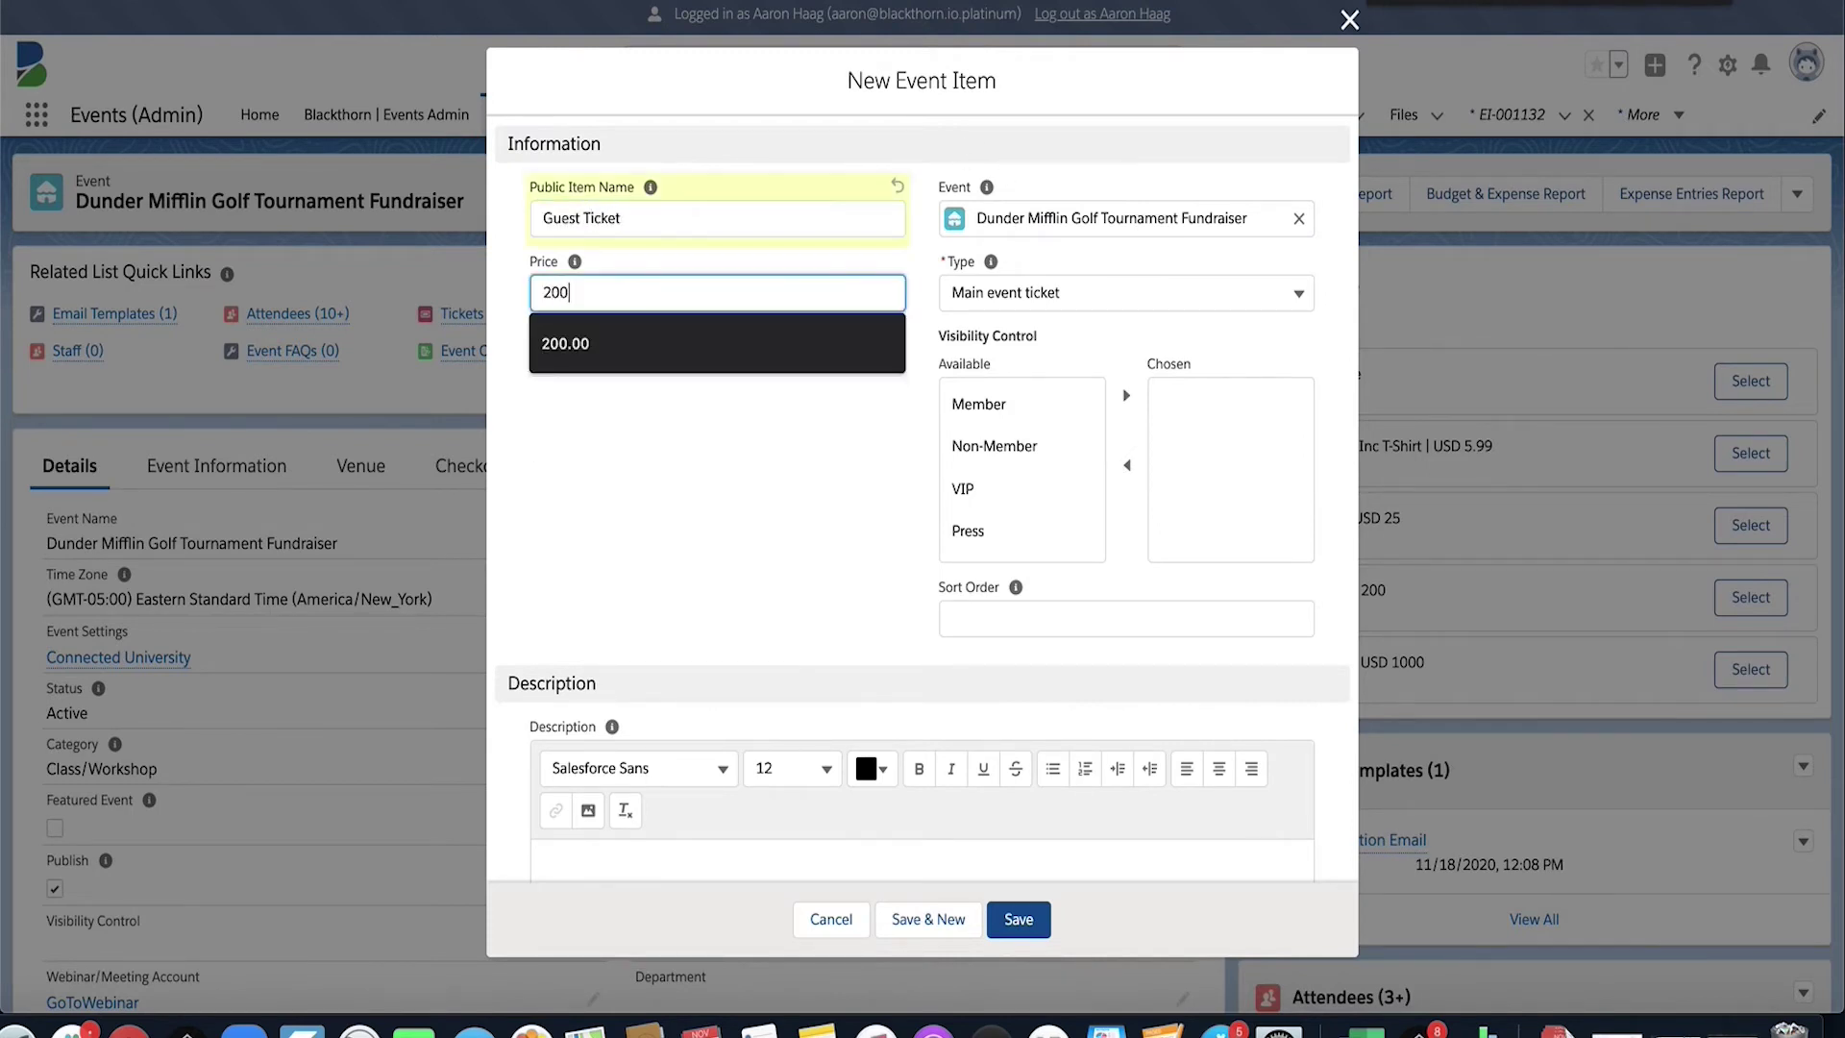
- Set the new event item's type to Guest, review its Attendee Form settings and save the item
left_click(1061, 303)
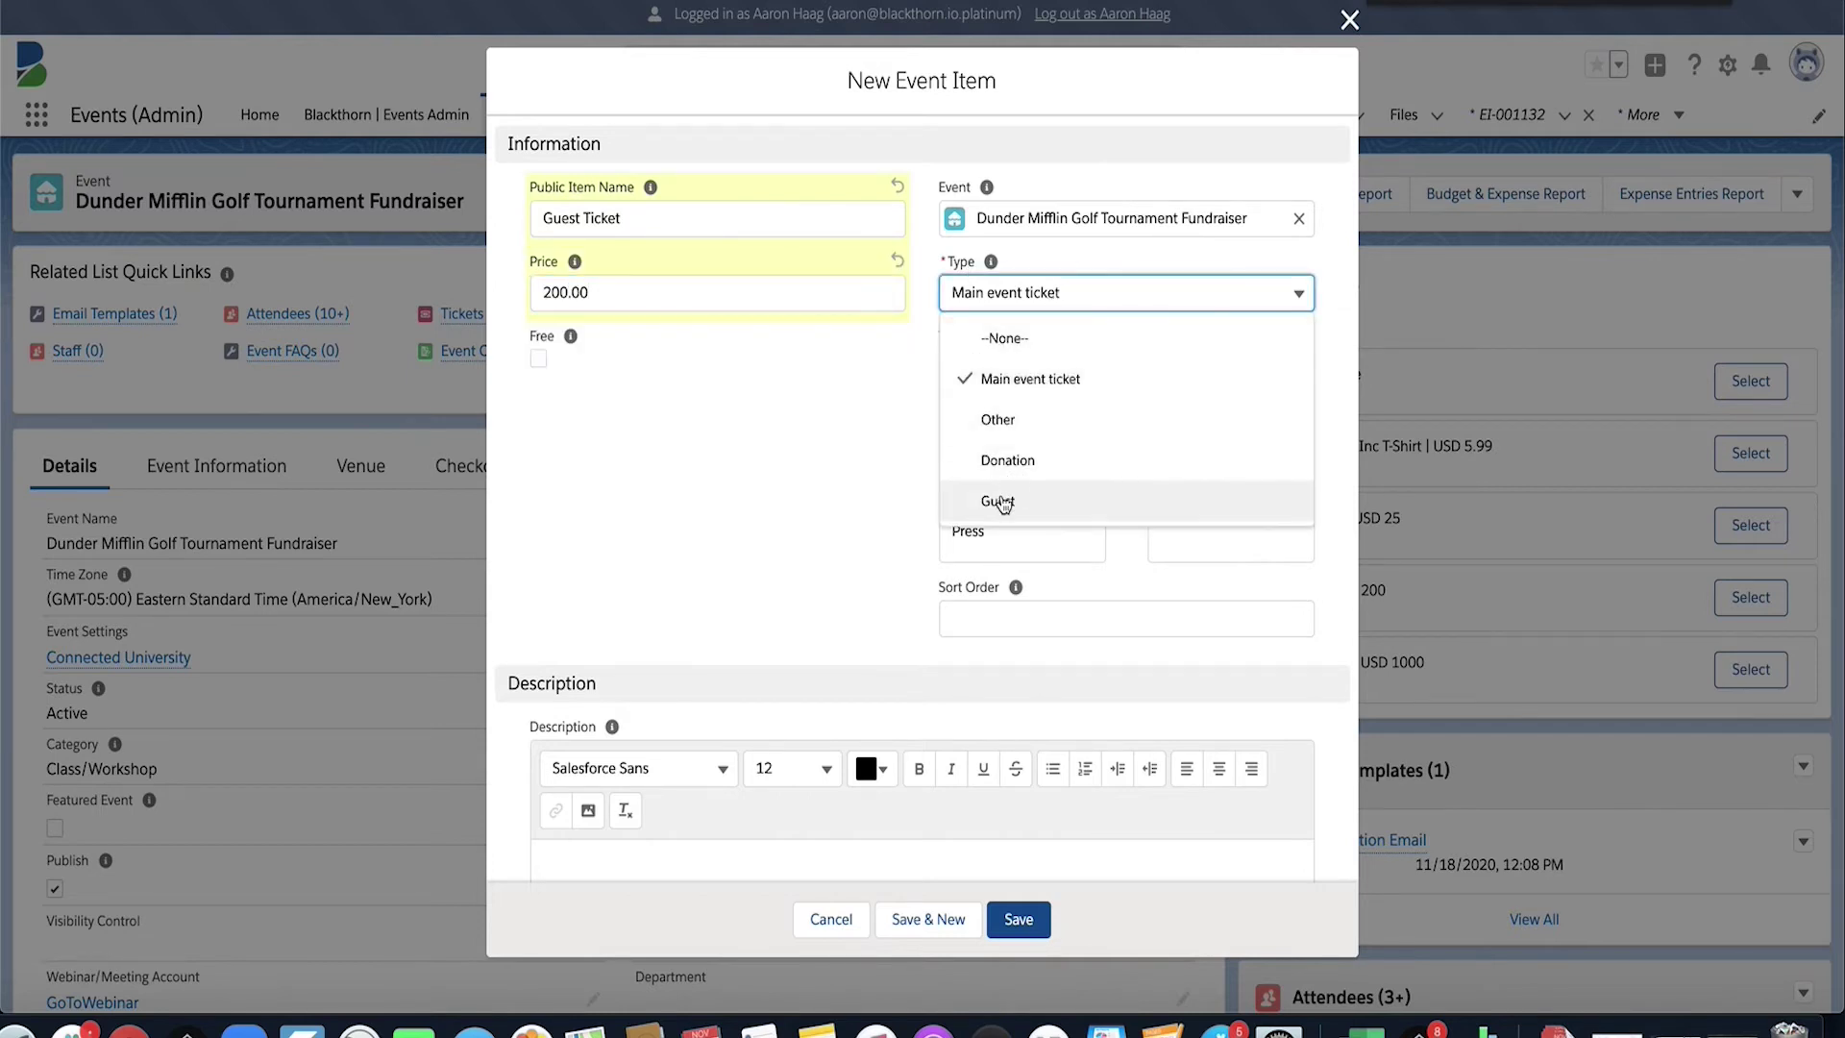
left_click(1002, 503)
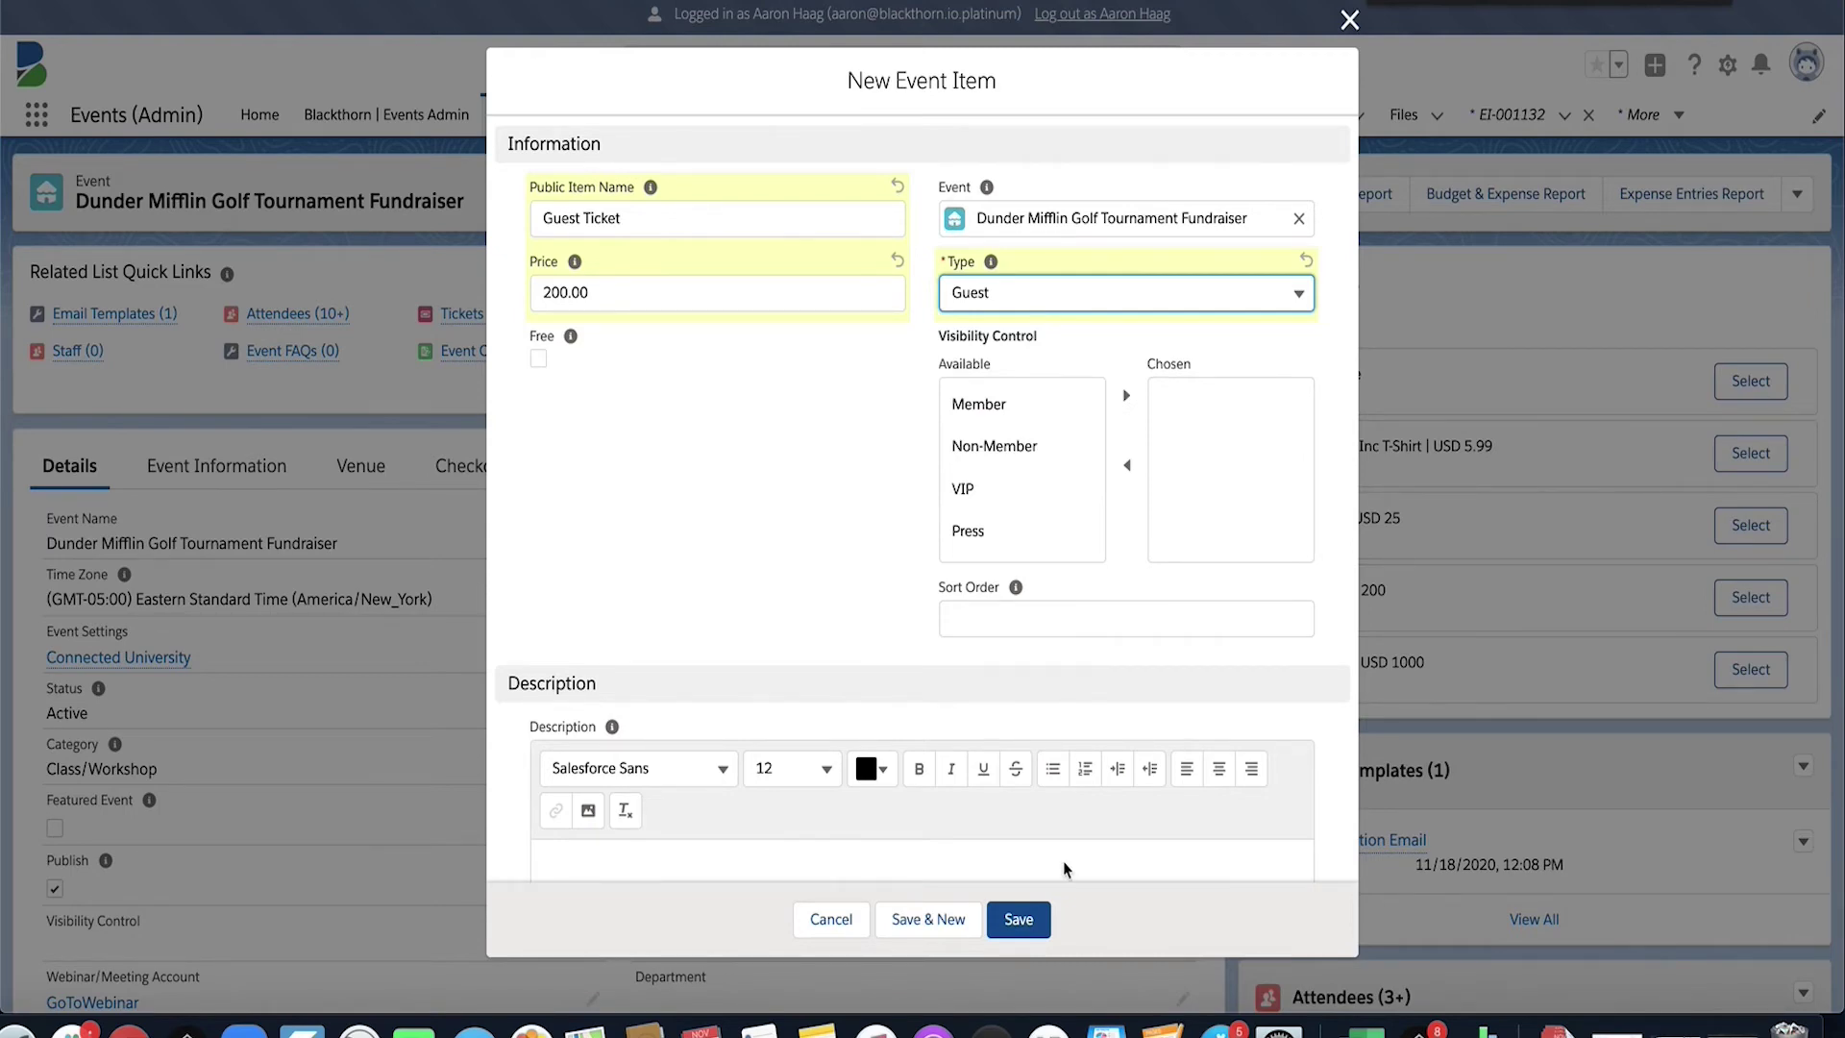
scroll(891, 552, "down", 15)
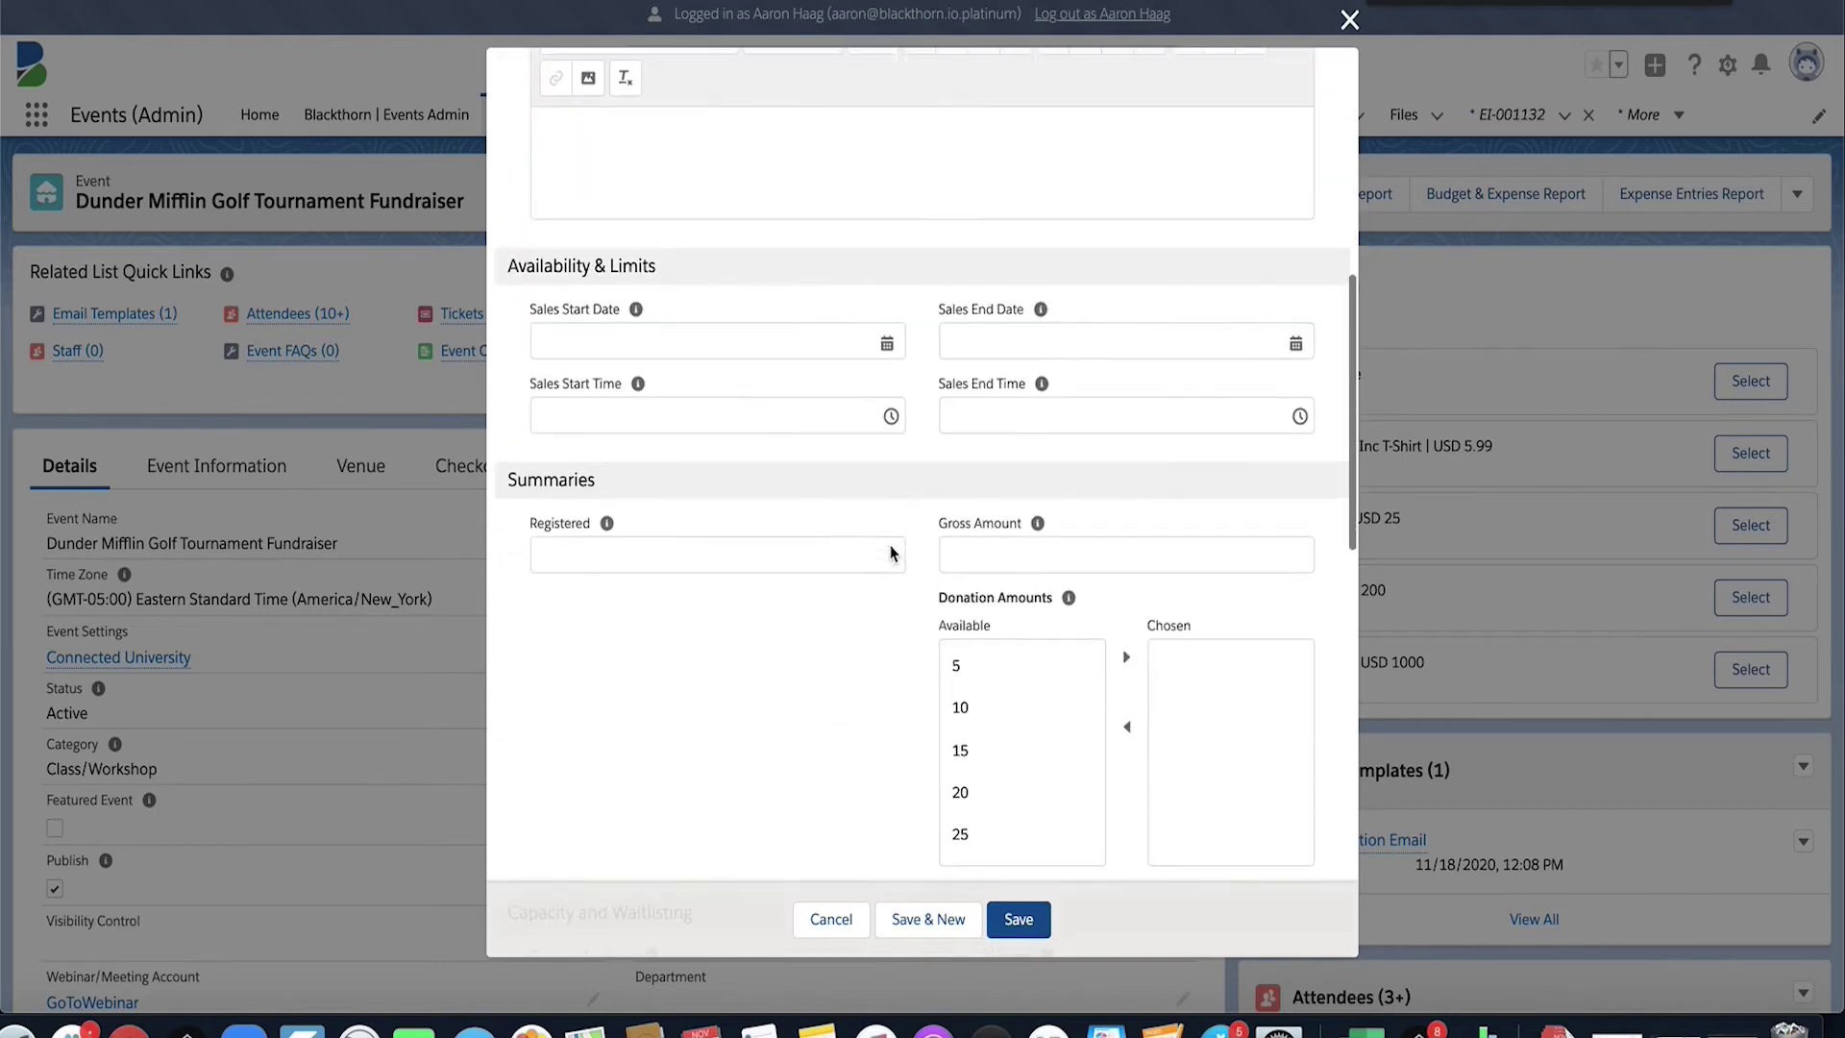
scroll(891, 541, "down", 5)
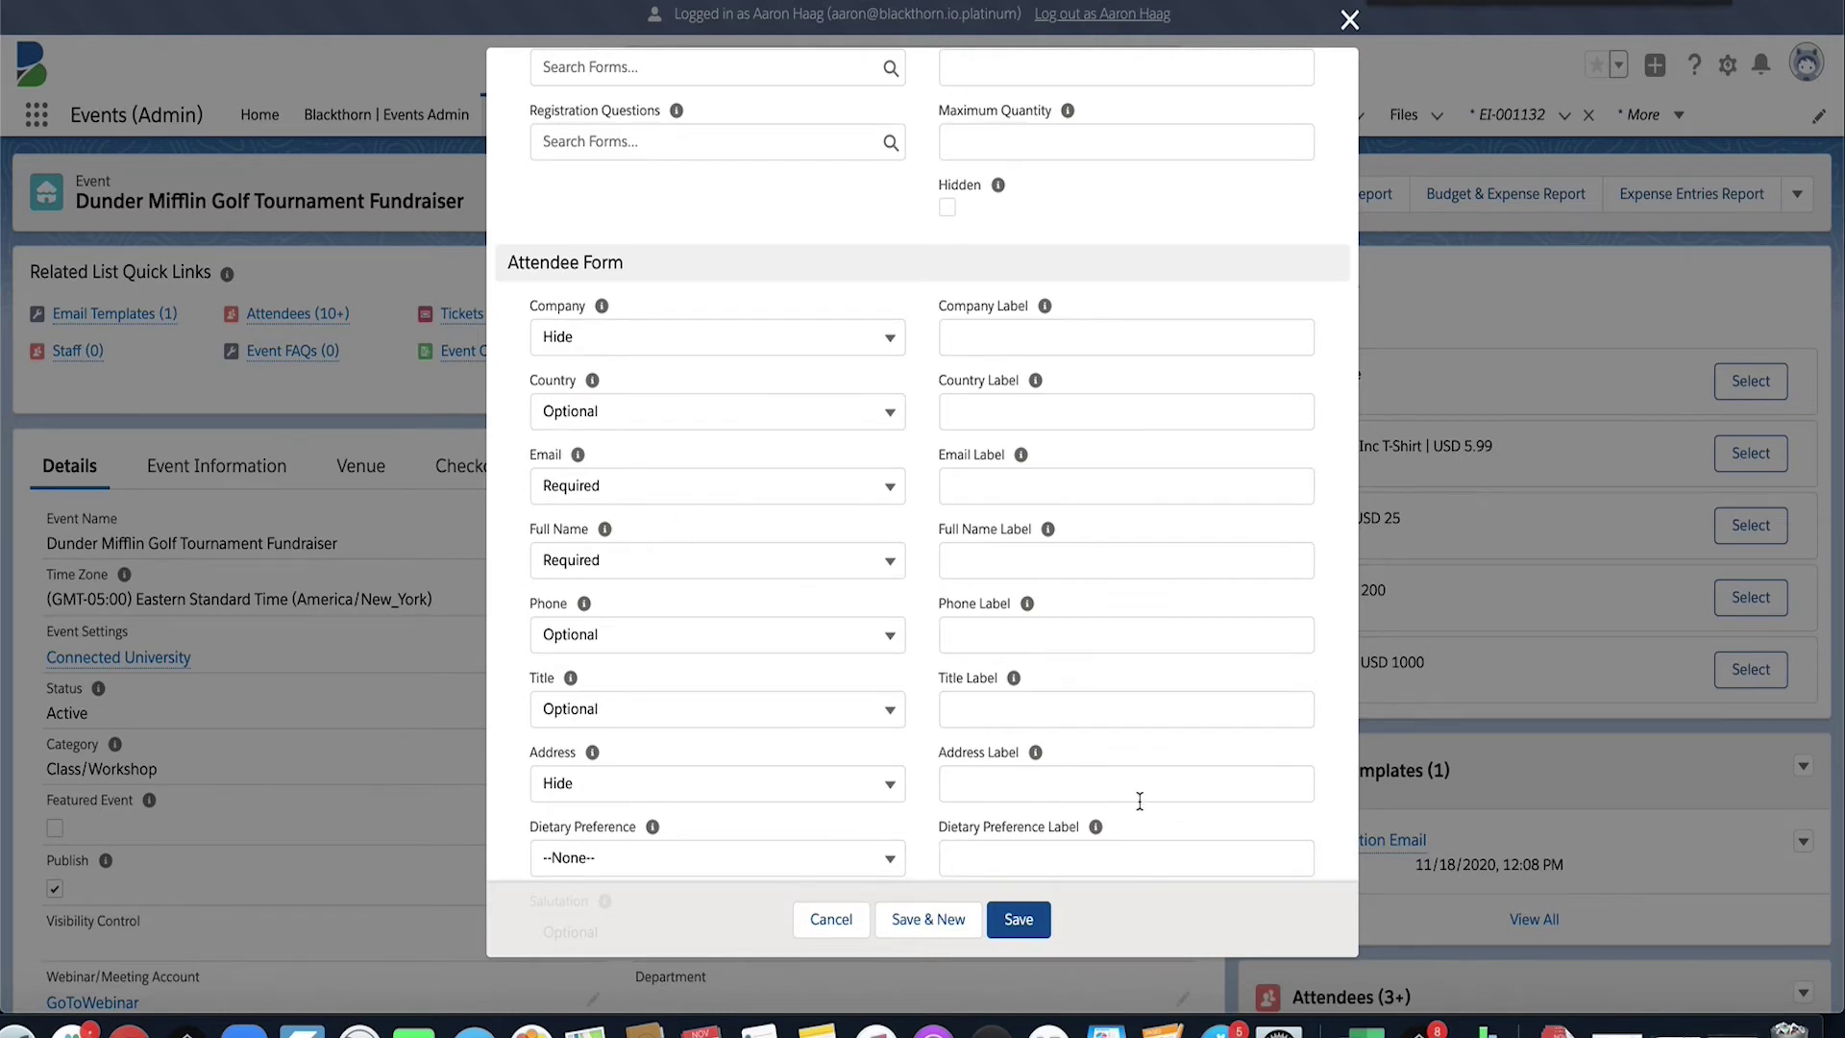
left_click(1020, 919)
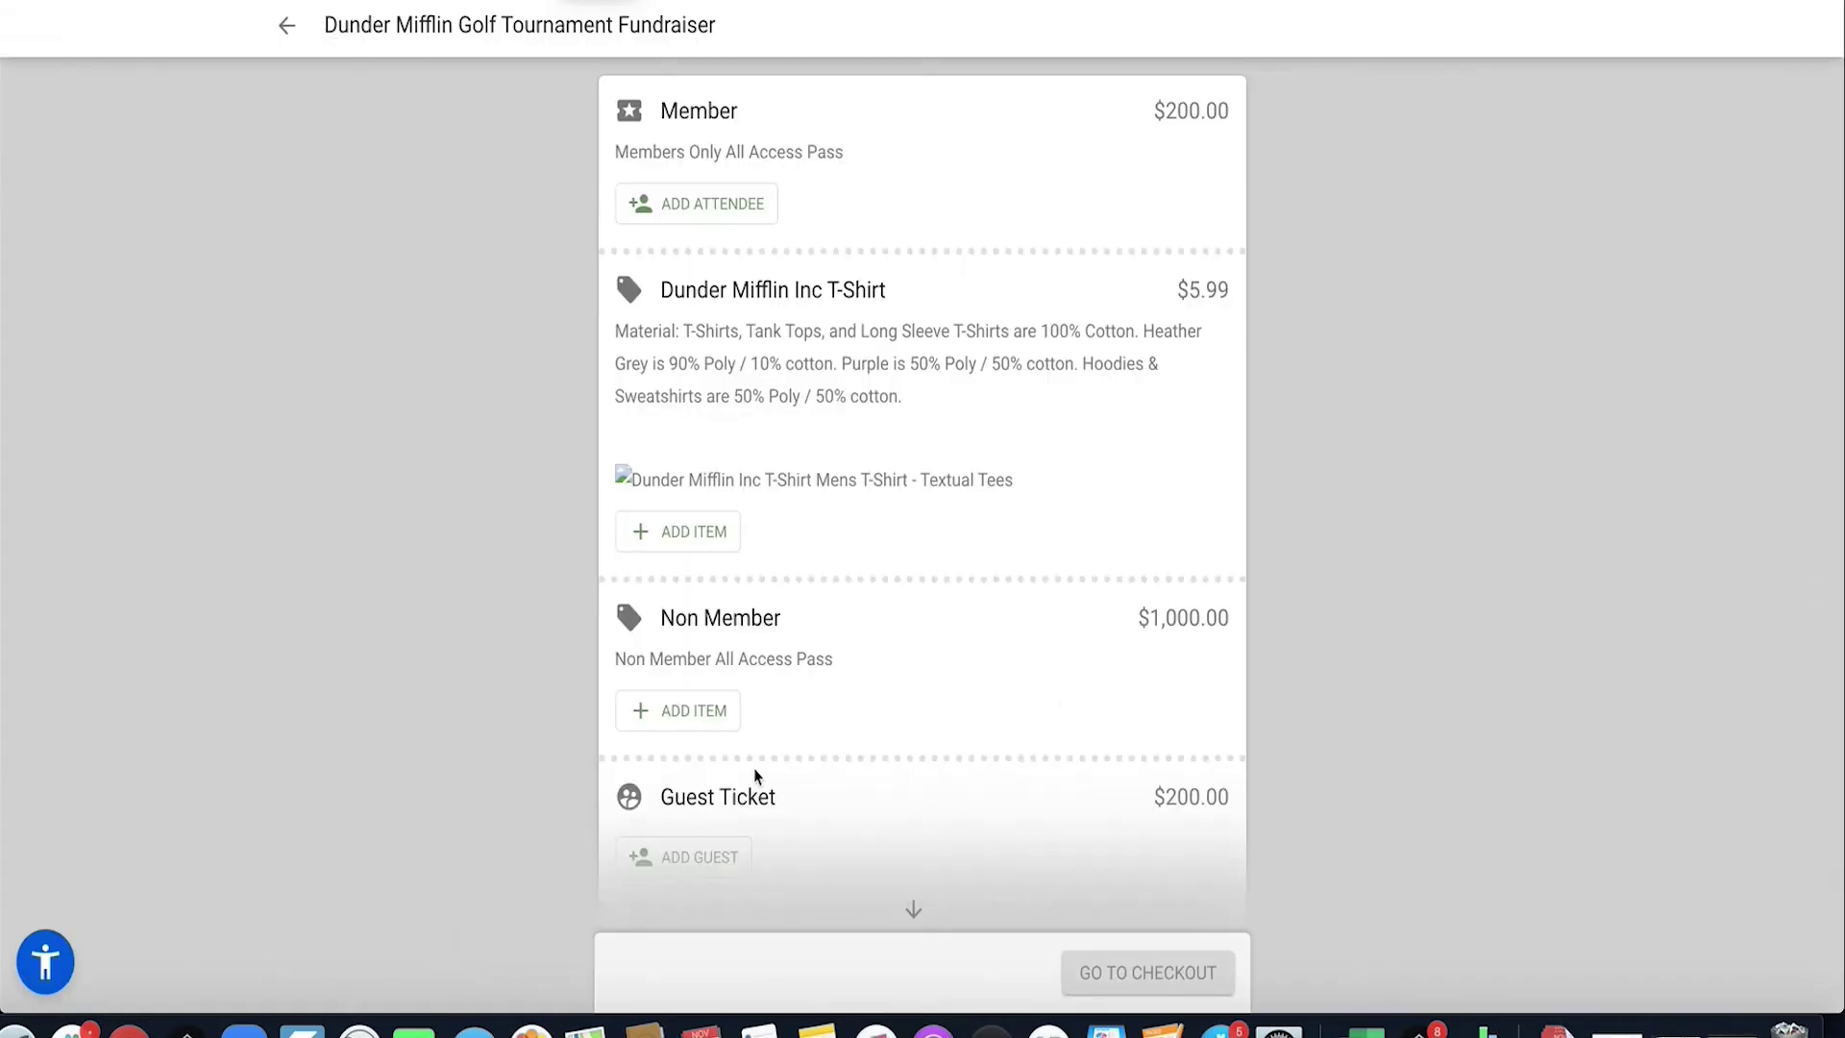
- Add a guest to the Guest Ticket on the event's registration page using the saved contact details
scroll(885, 651, "down", 3)
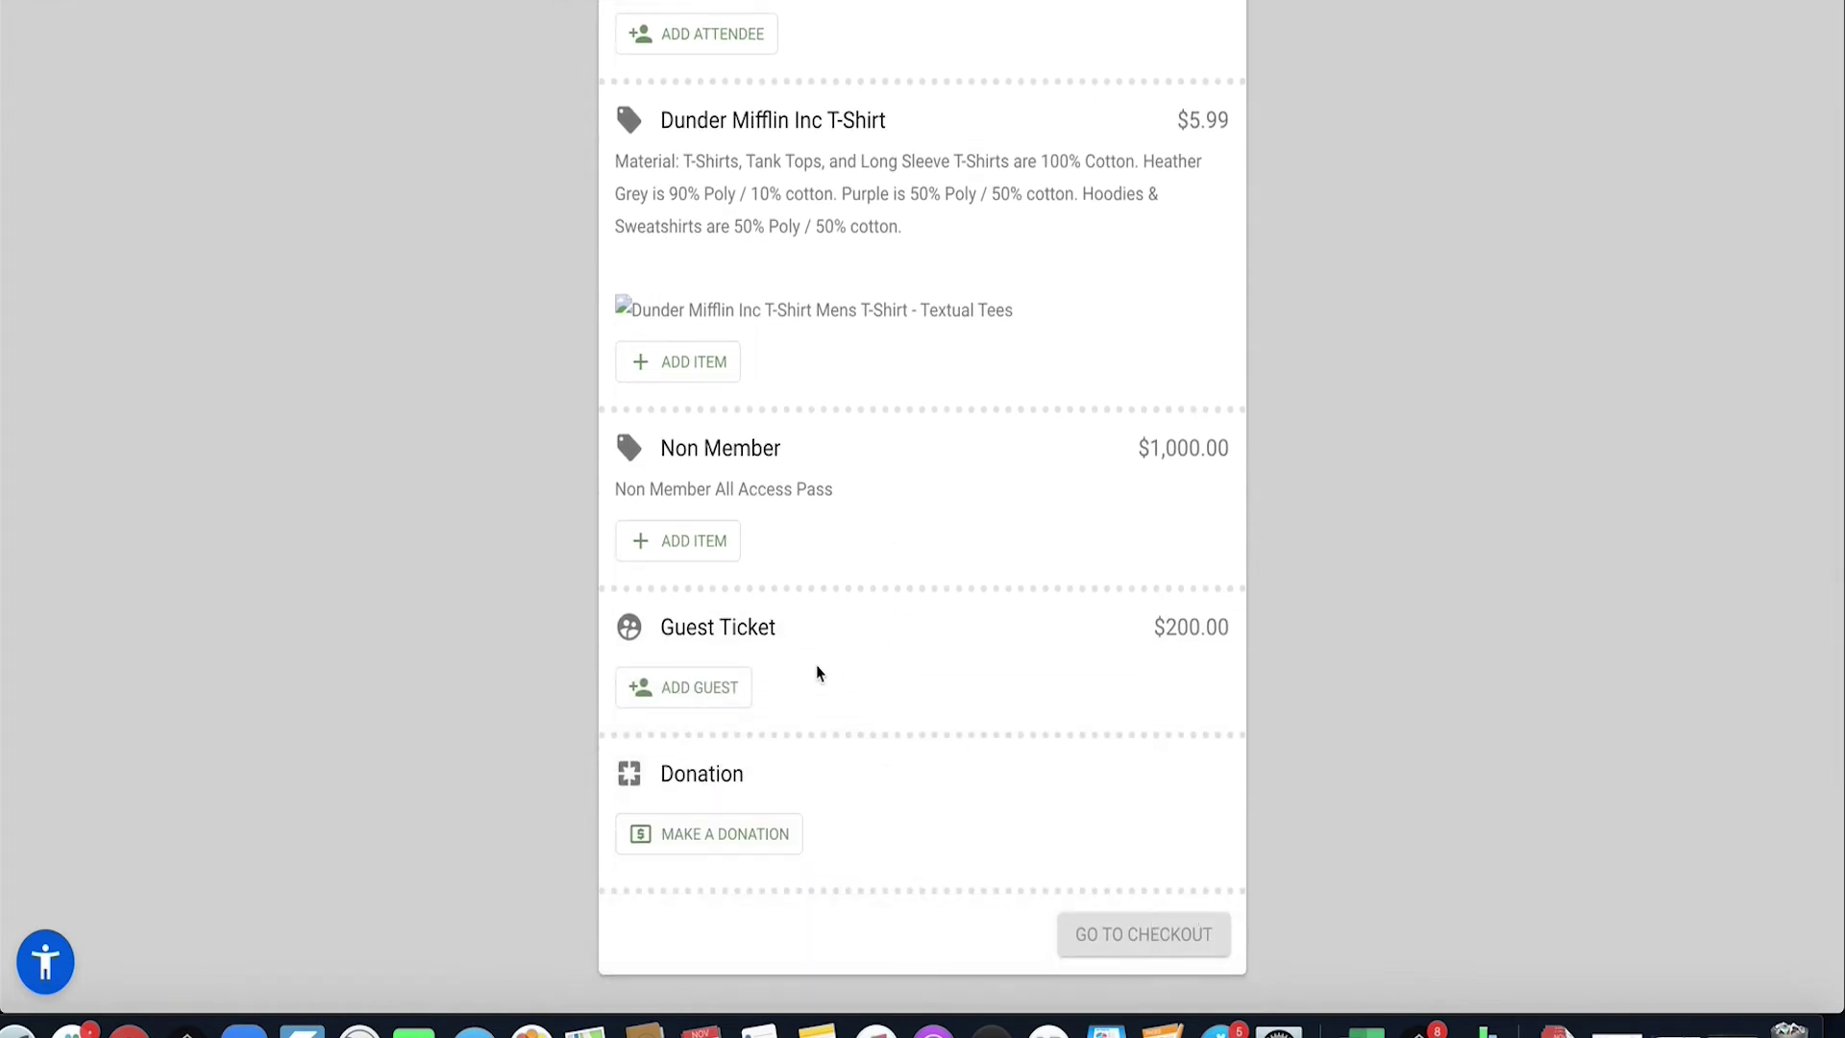
left_click(712, 691)
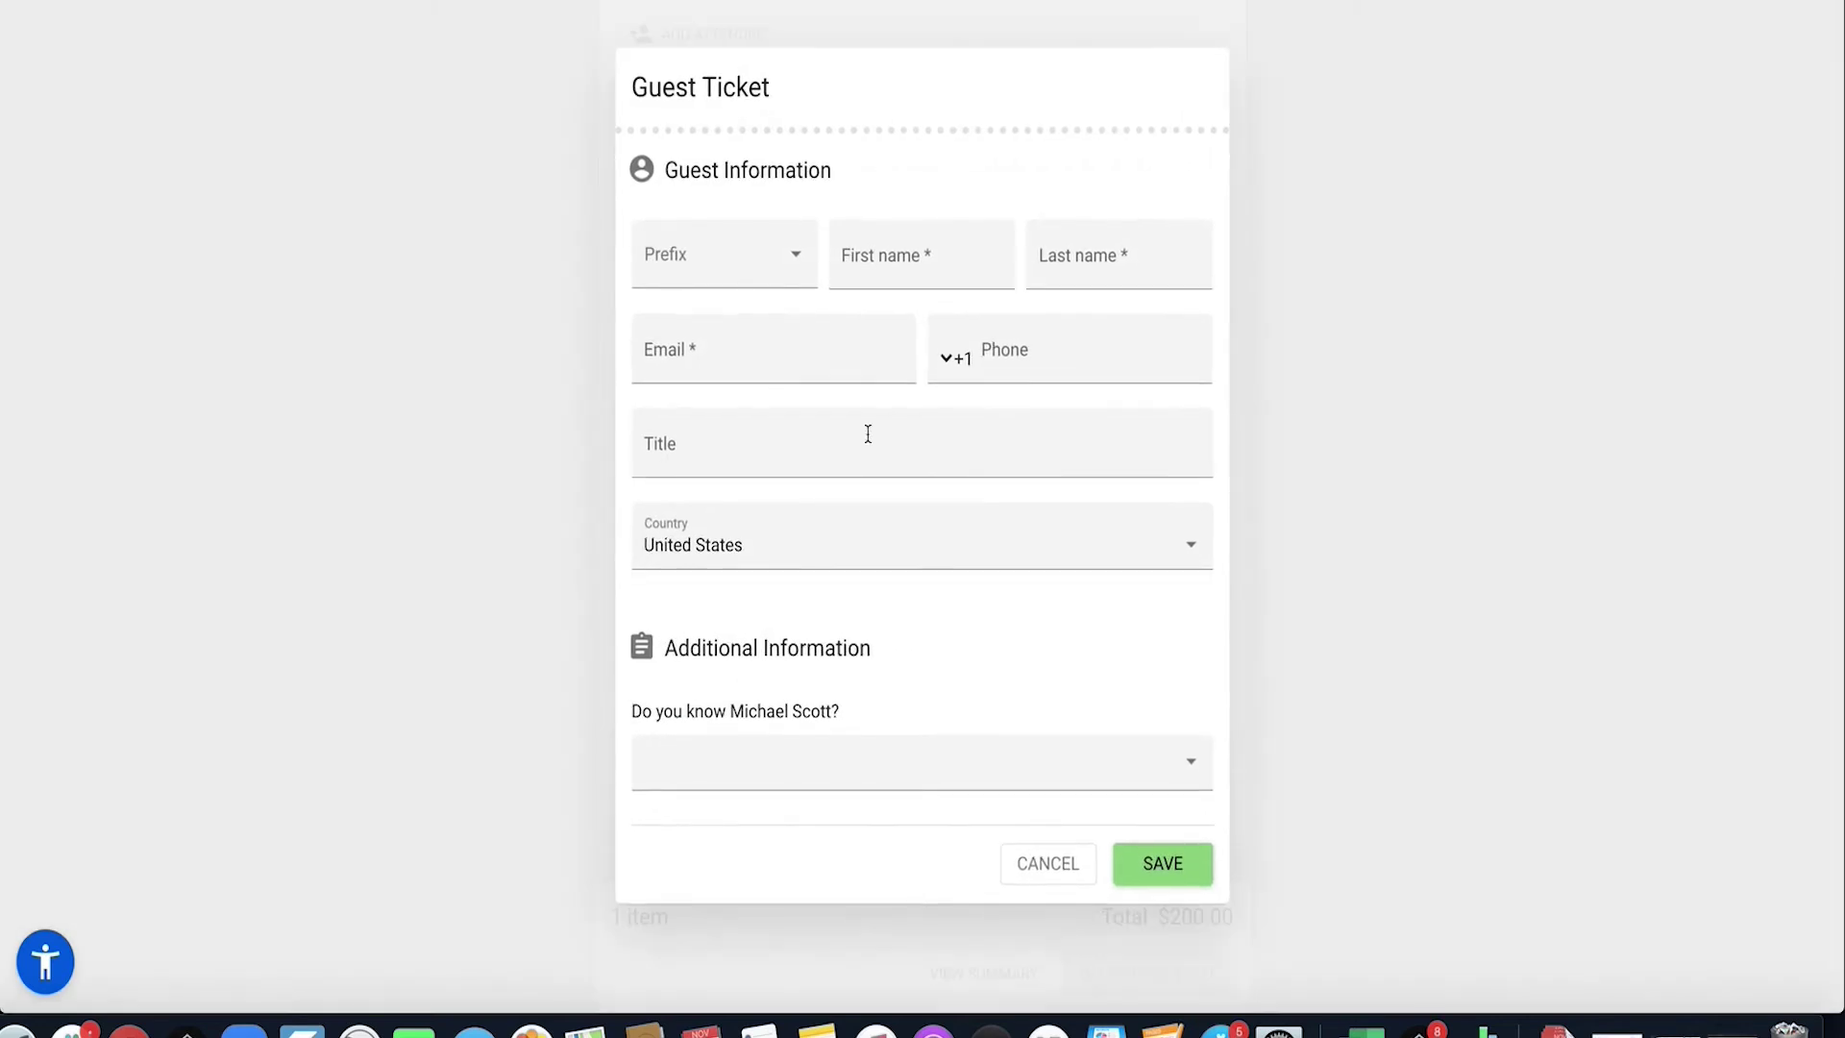
left_click(893, 251)
left_click(879, 317)
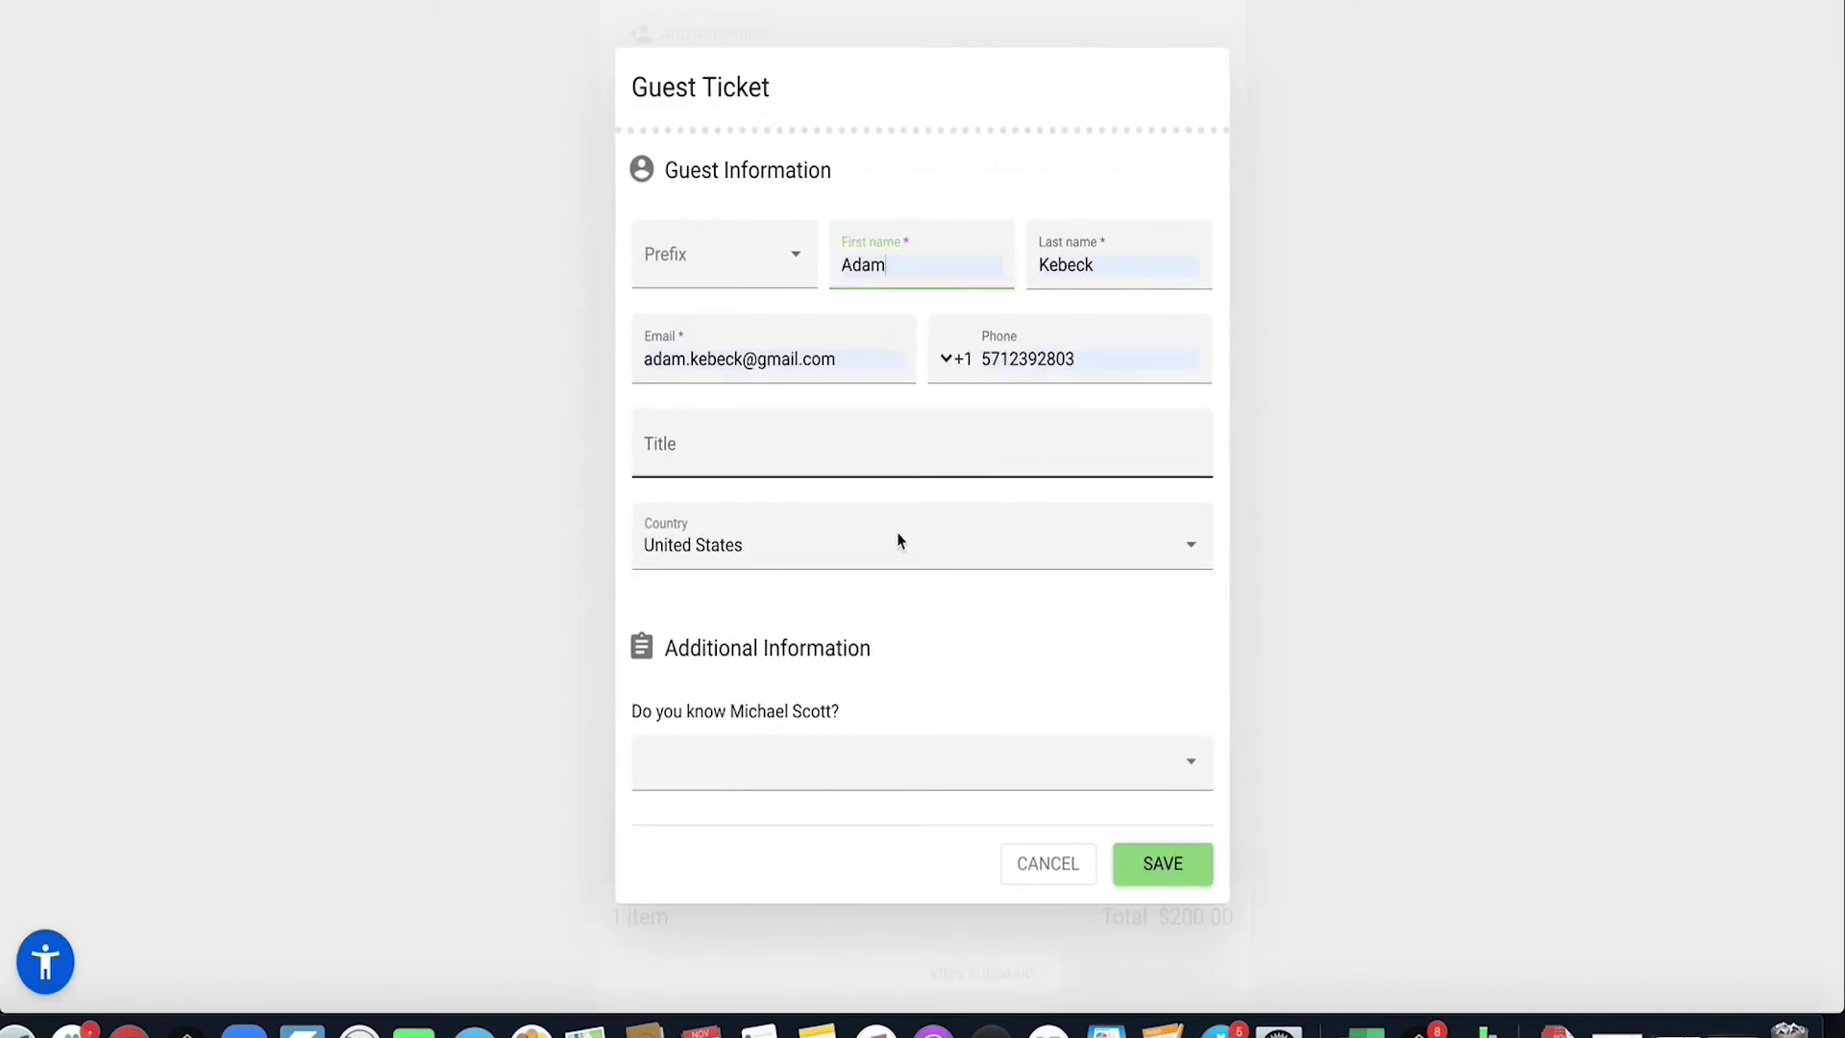
left_click(1166, 814)
scroll(1309, 797, "down", 4)
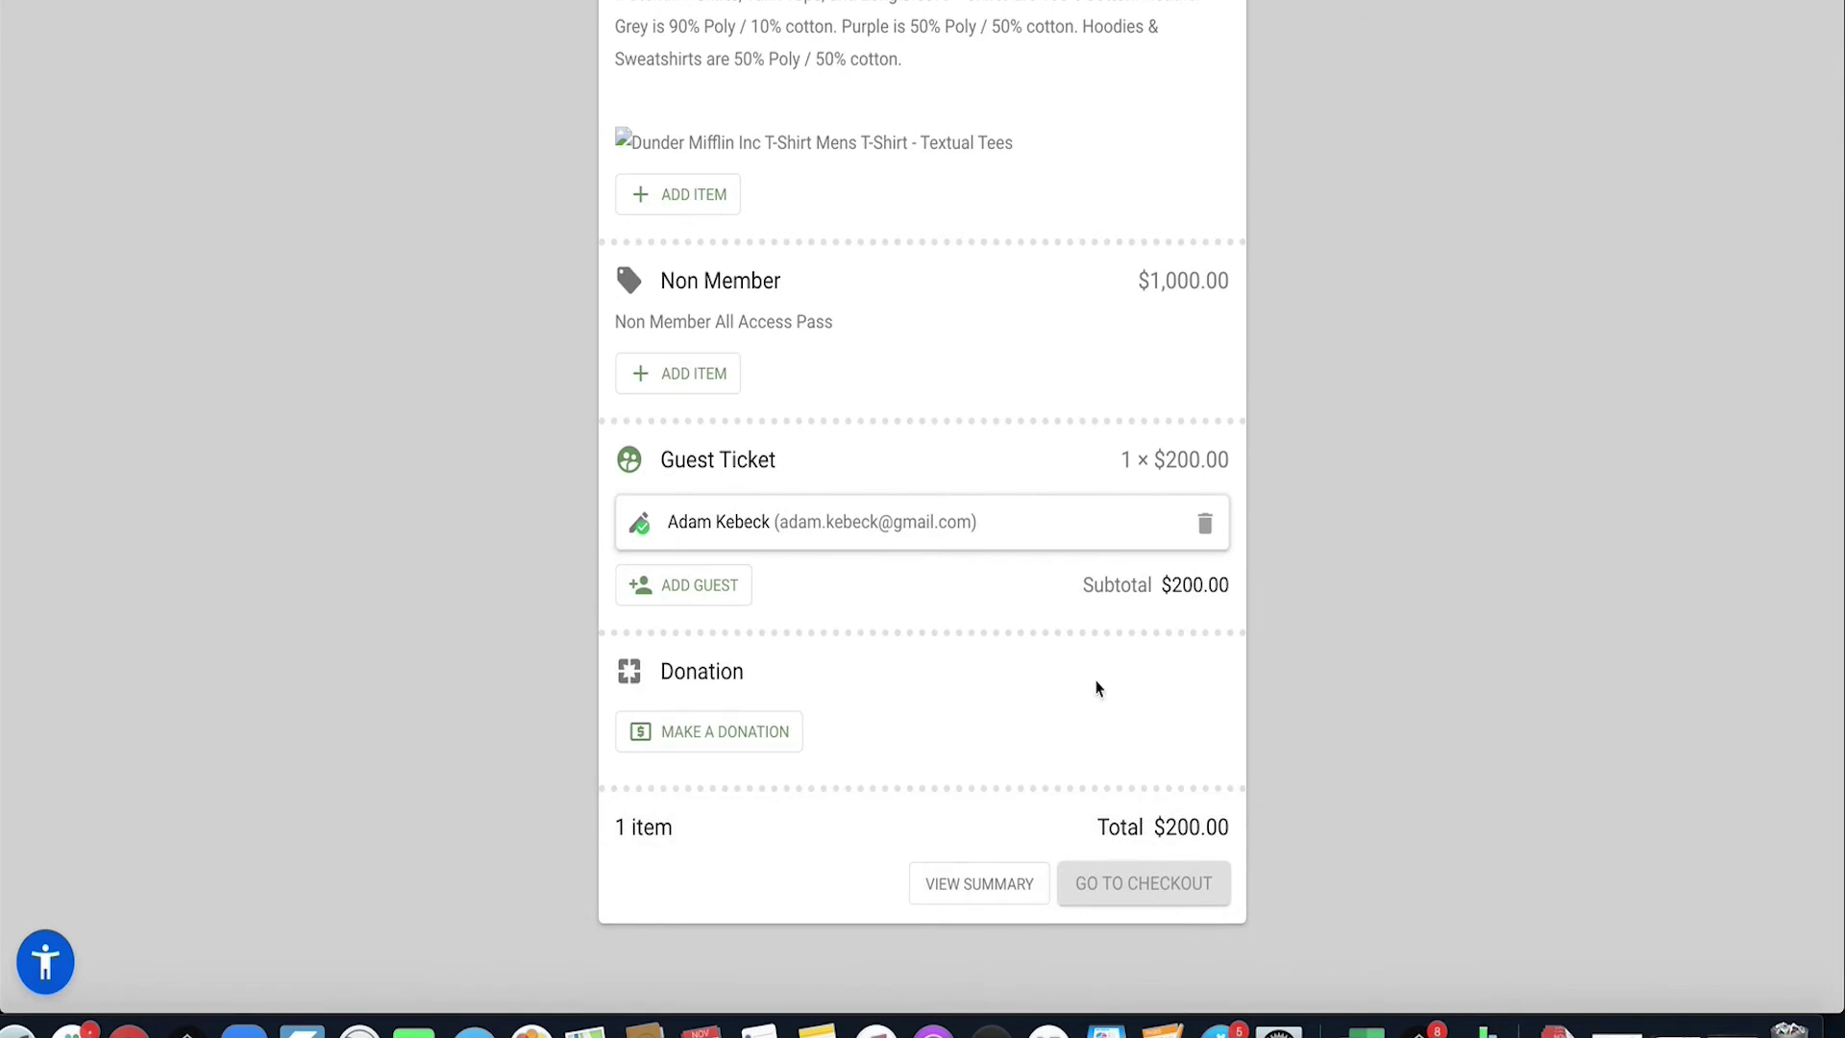
- Add an attendee to the Member ticket with the saved contact details and remove that attendee from the order
scroll(1098, 688, "up", 8)
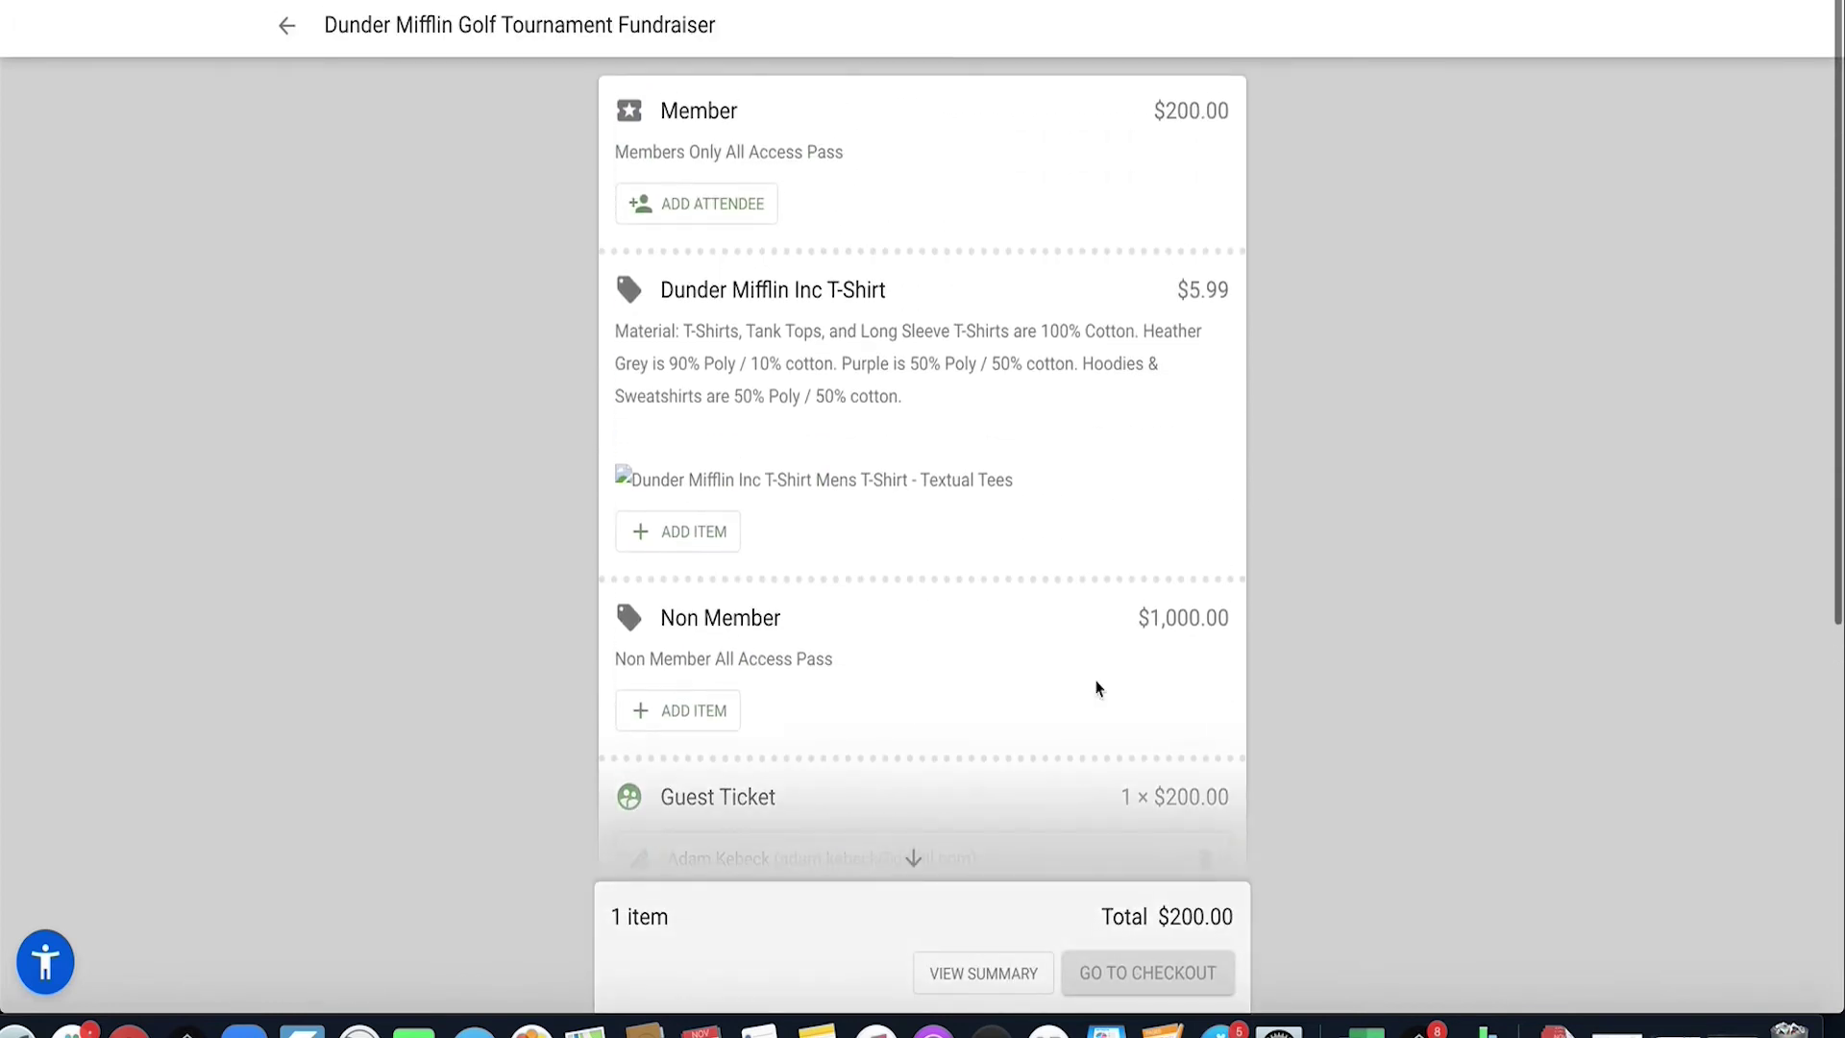
left_click(737, 206)
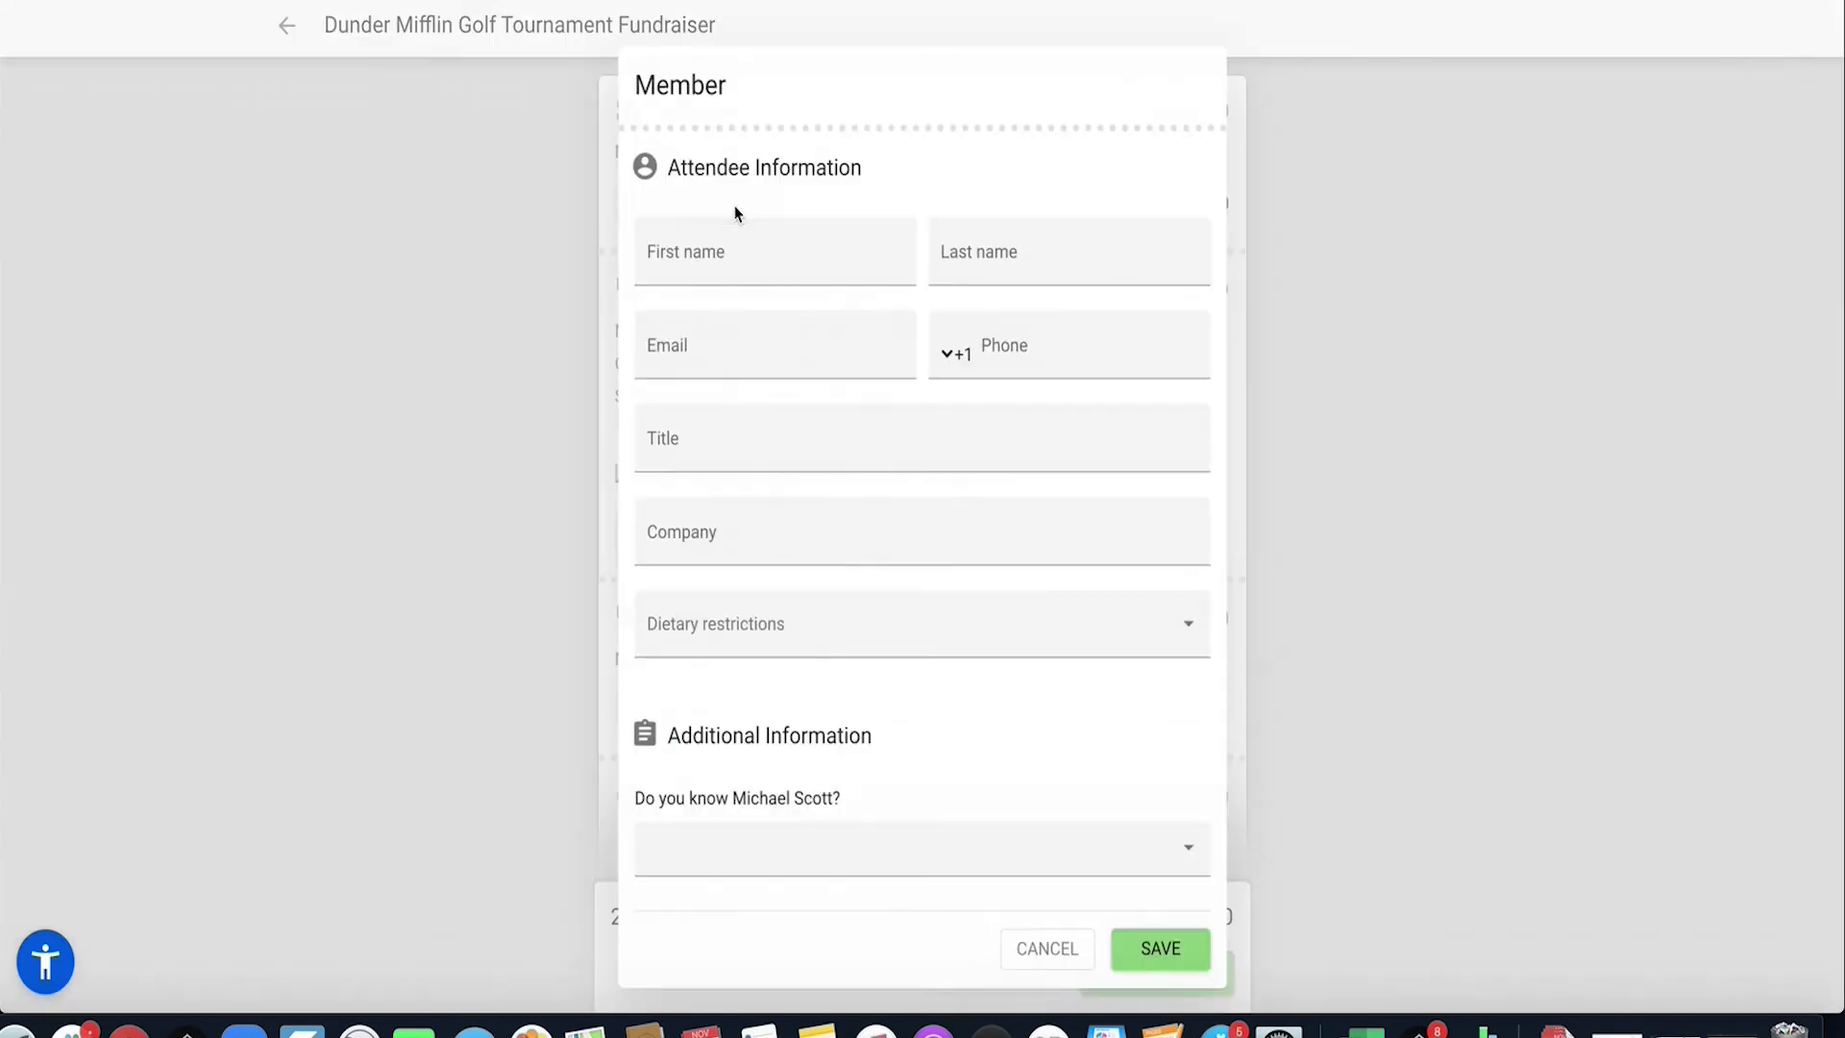
left_click(987, 264)
left_click(856, 260)
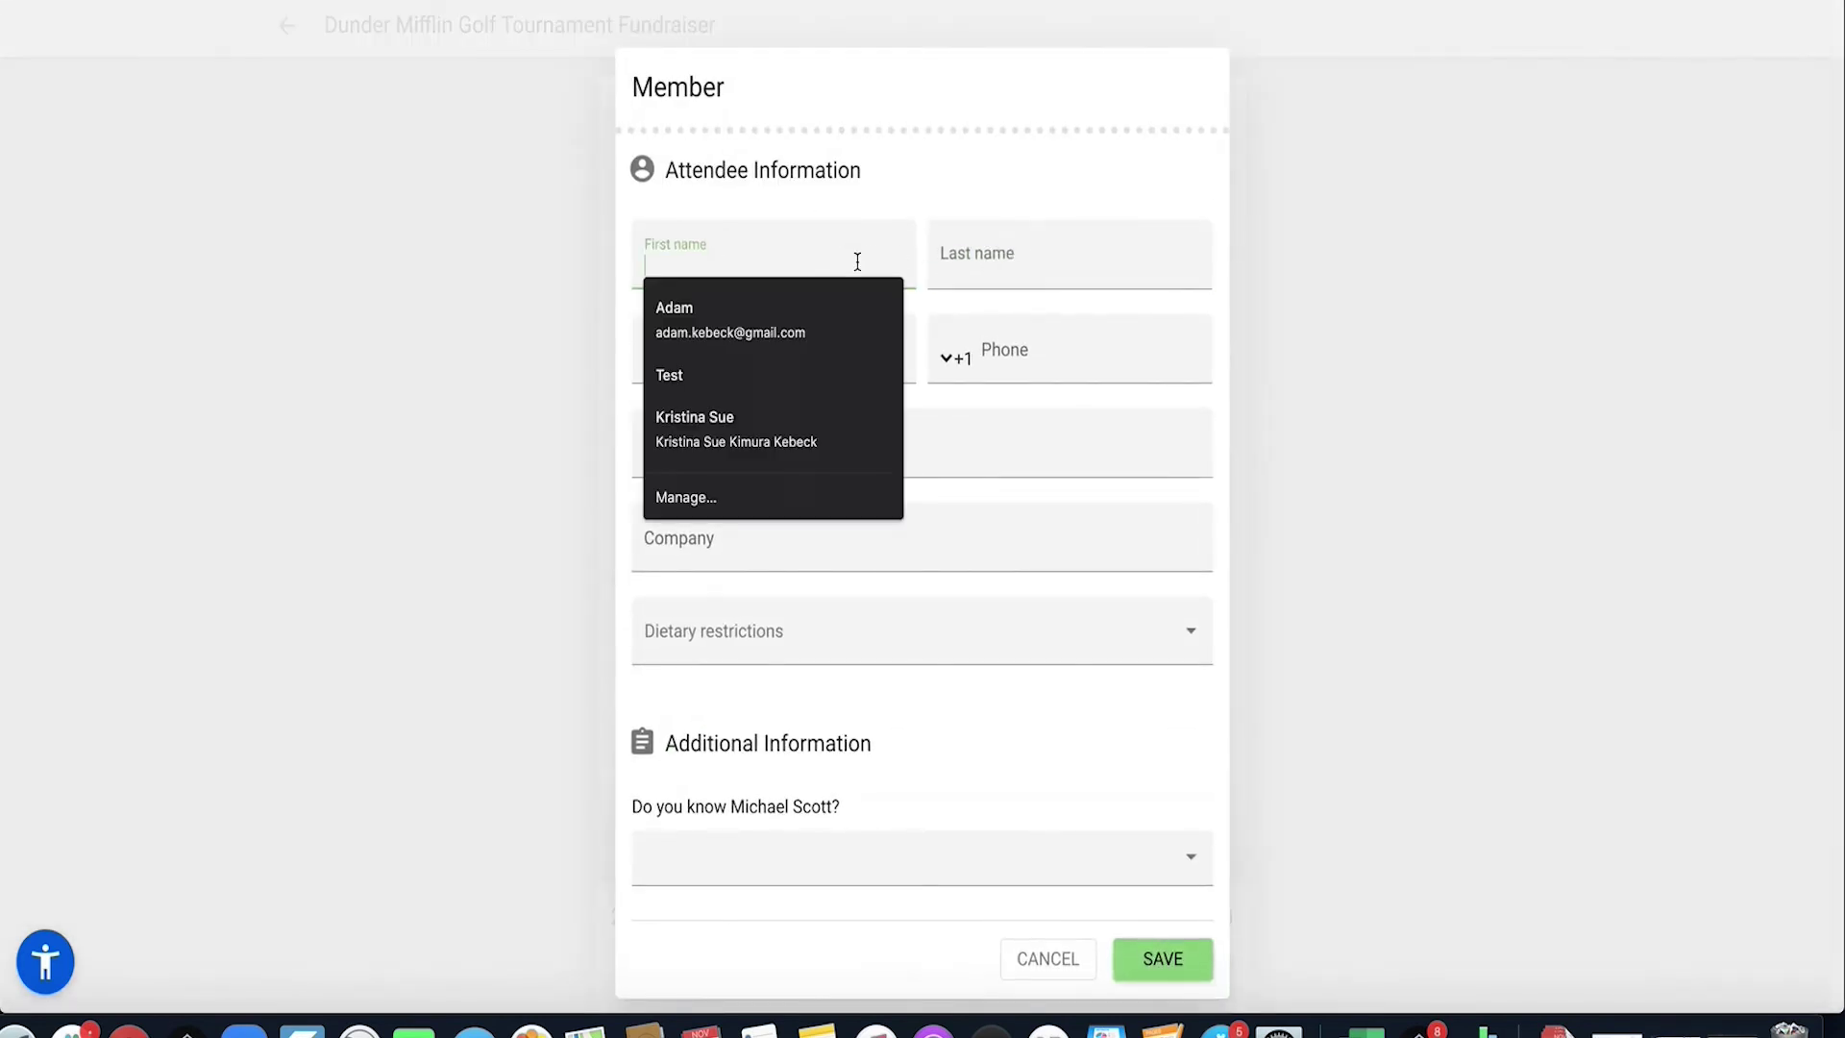
left_click(836, 315)
scroll(999, 565, "down", 1)
scroll(999, 565, "down", 1)
left_click(1166, 813)
scroll(1297, 746, "down", 1)
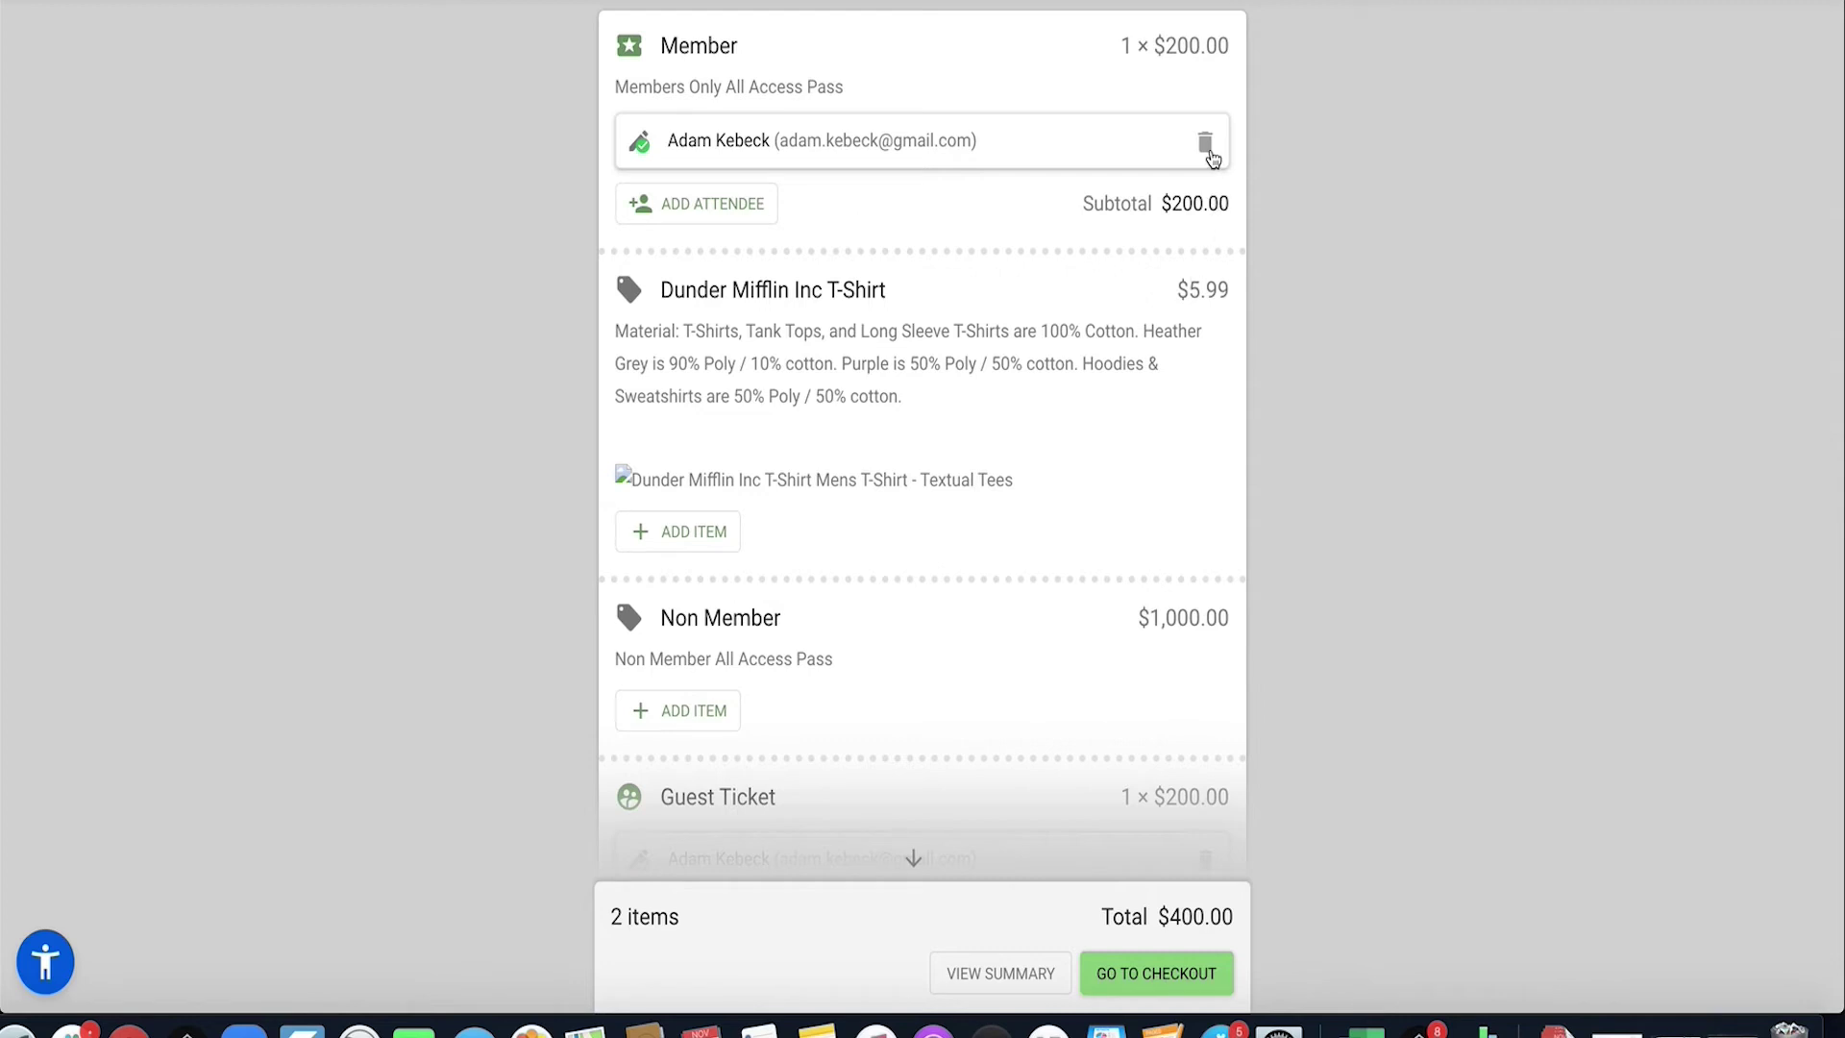
left_click(1205, 143)
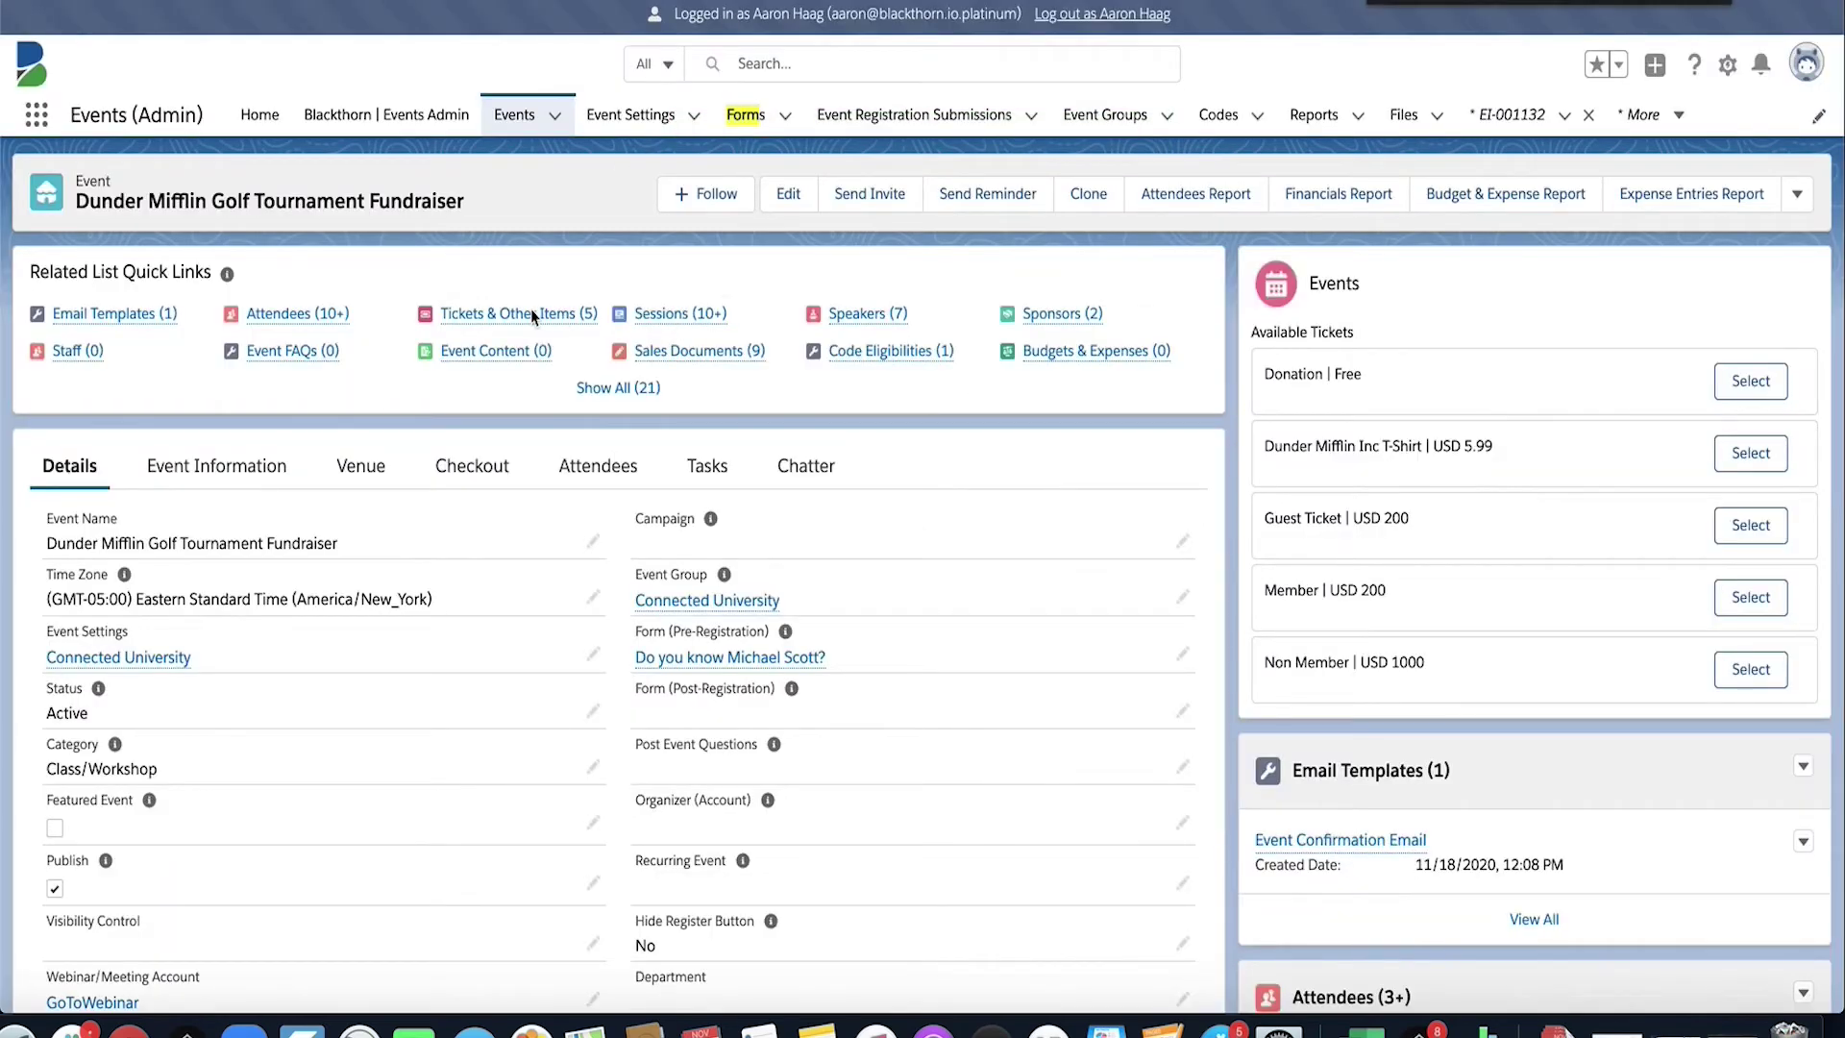
- Open the Guest Ticket record from the event's Tickets & Other Items and put its Attendee Form fields into edit mode
mouse_move(490, 320)
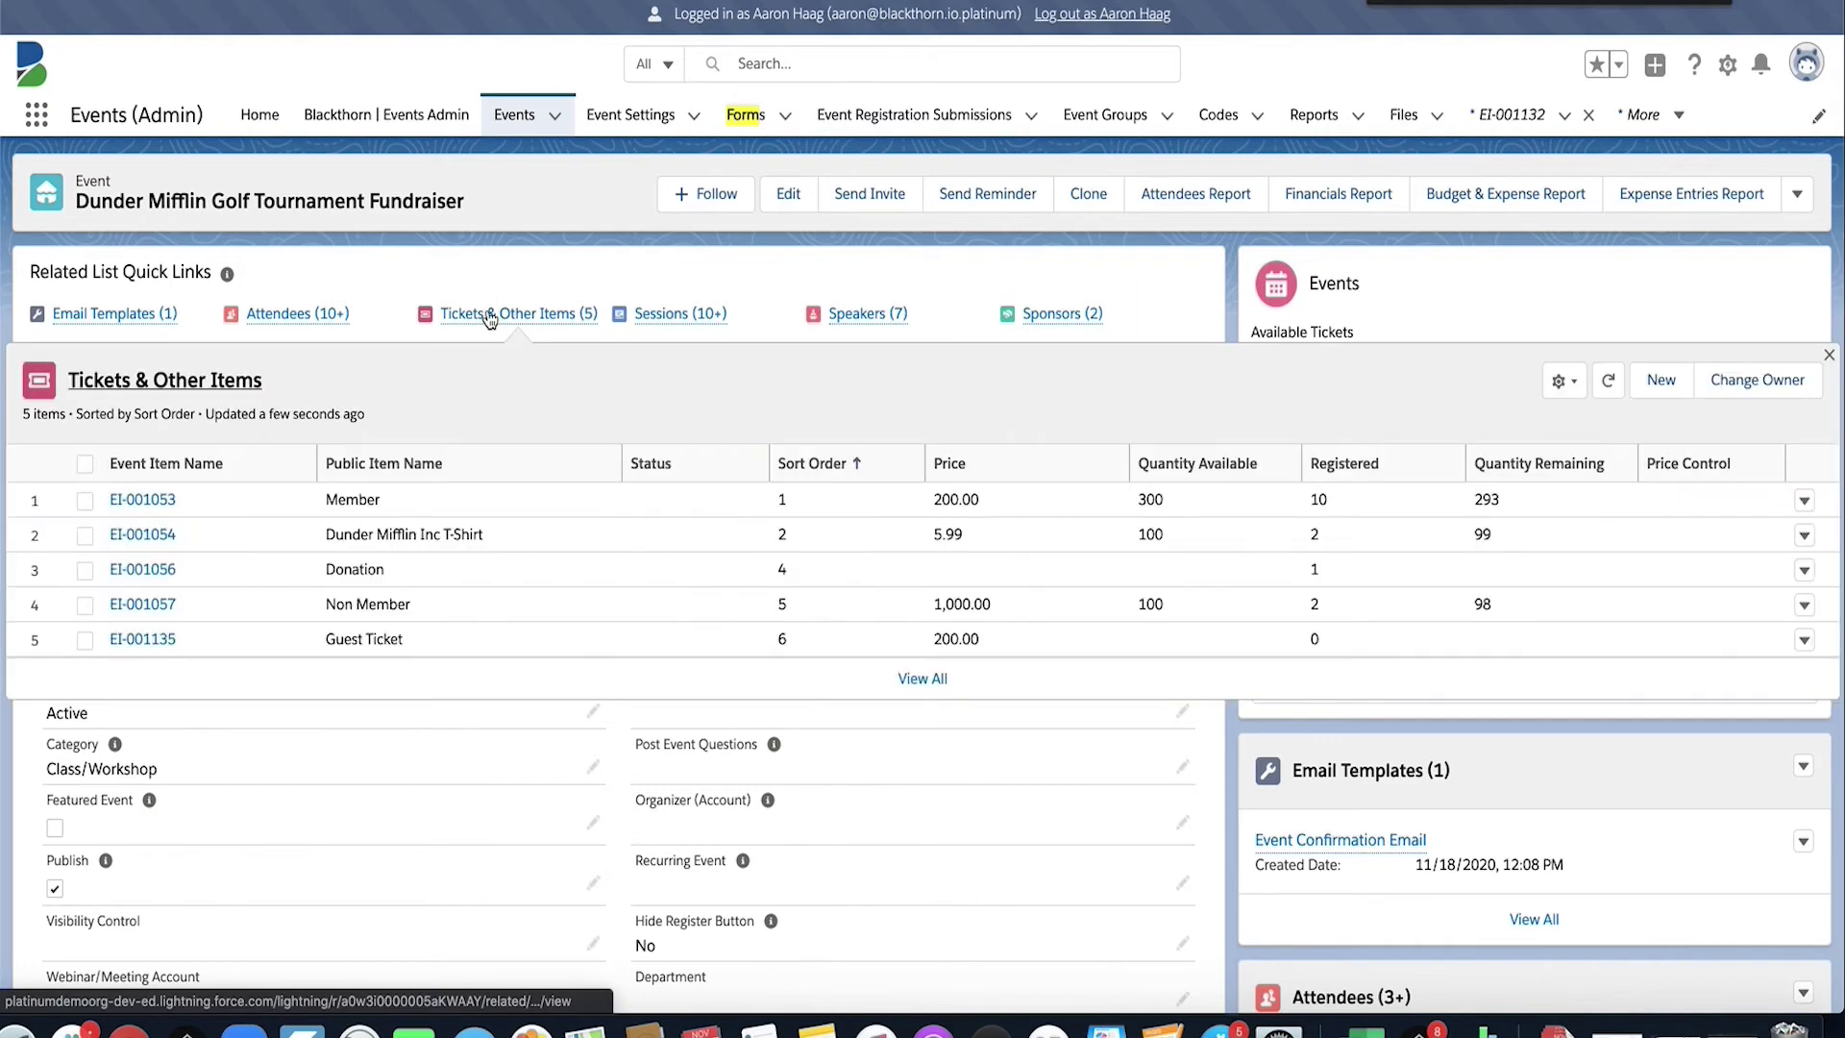
left_click(144, 639)
scroll(679, 602, "down", 6)
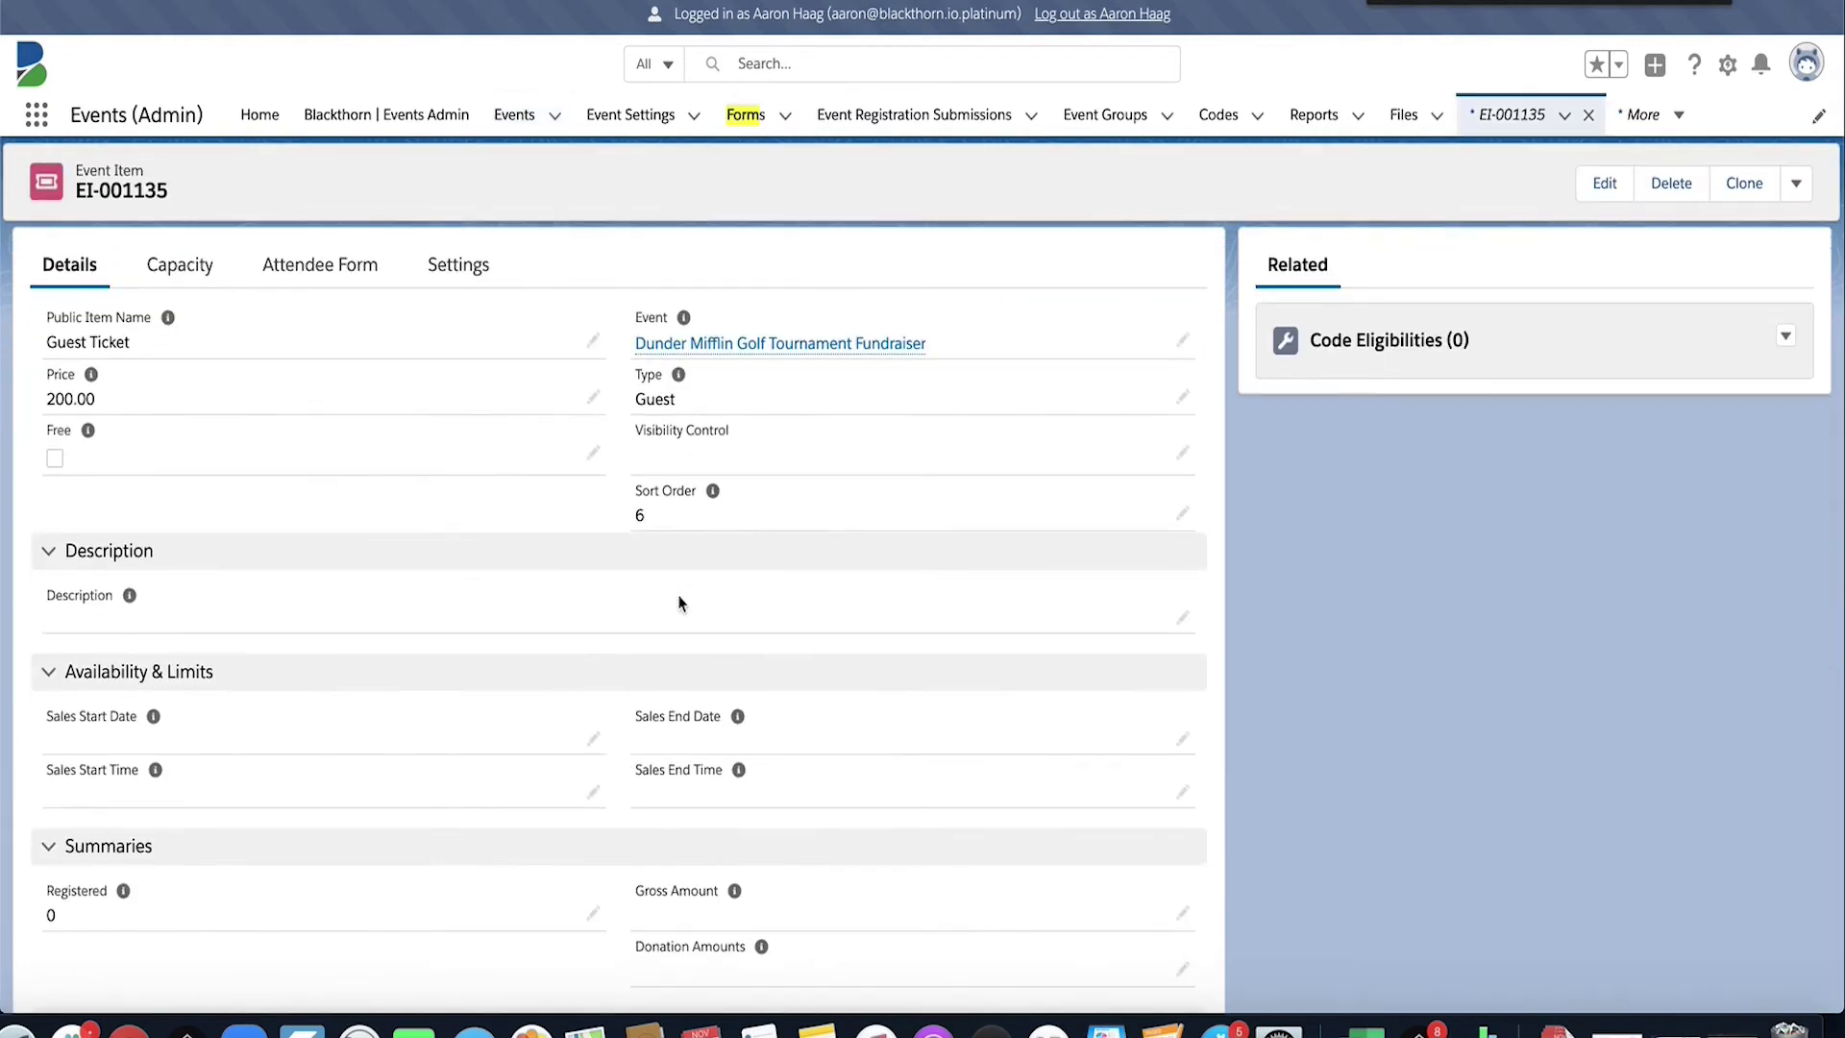
scroll(679, 602, "down", 6)
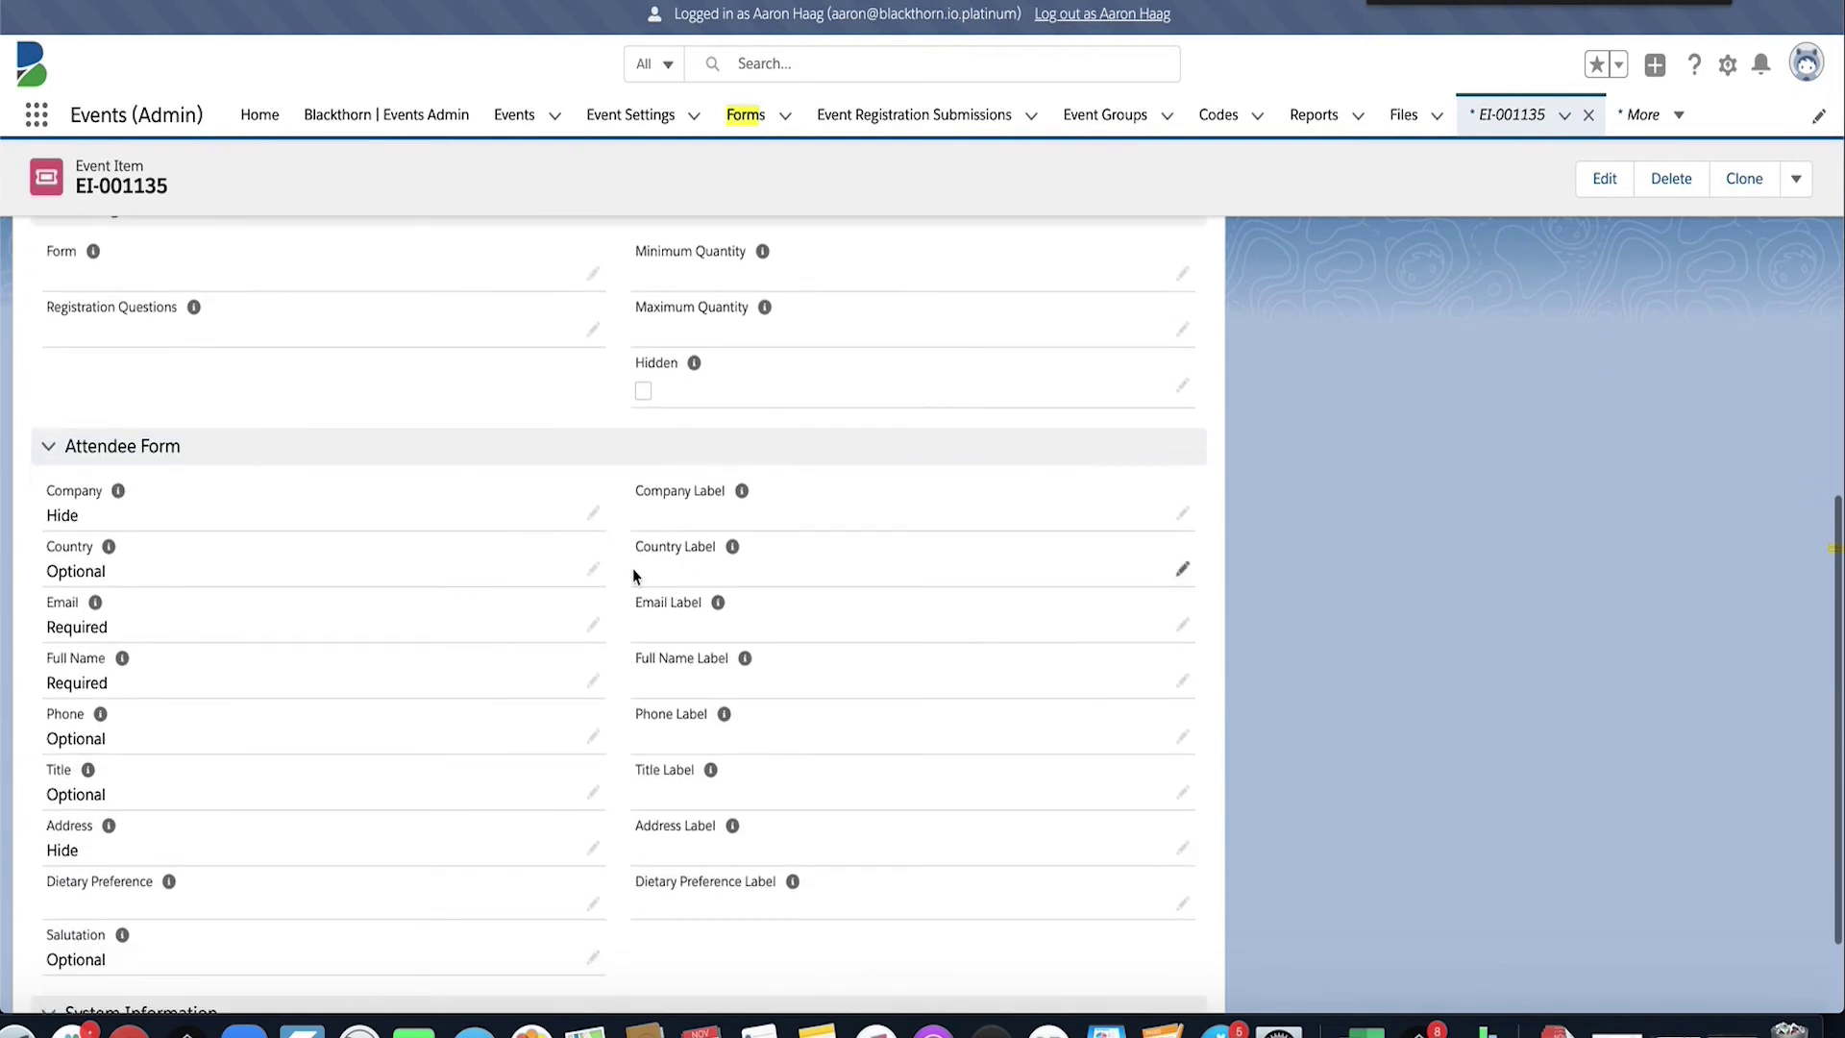
left_click(590, 511)
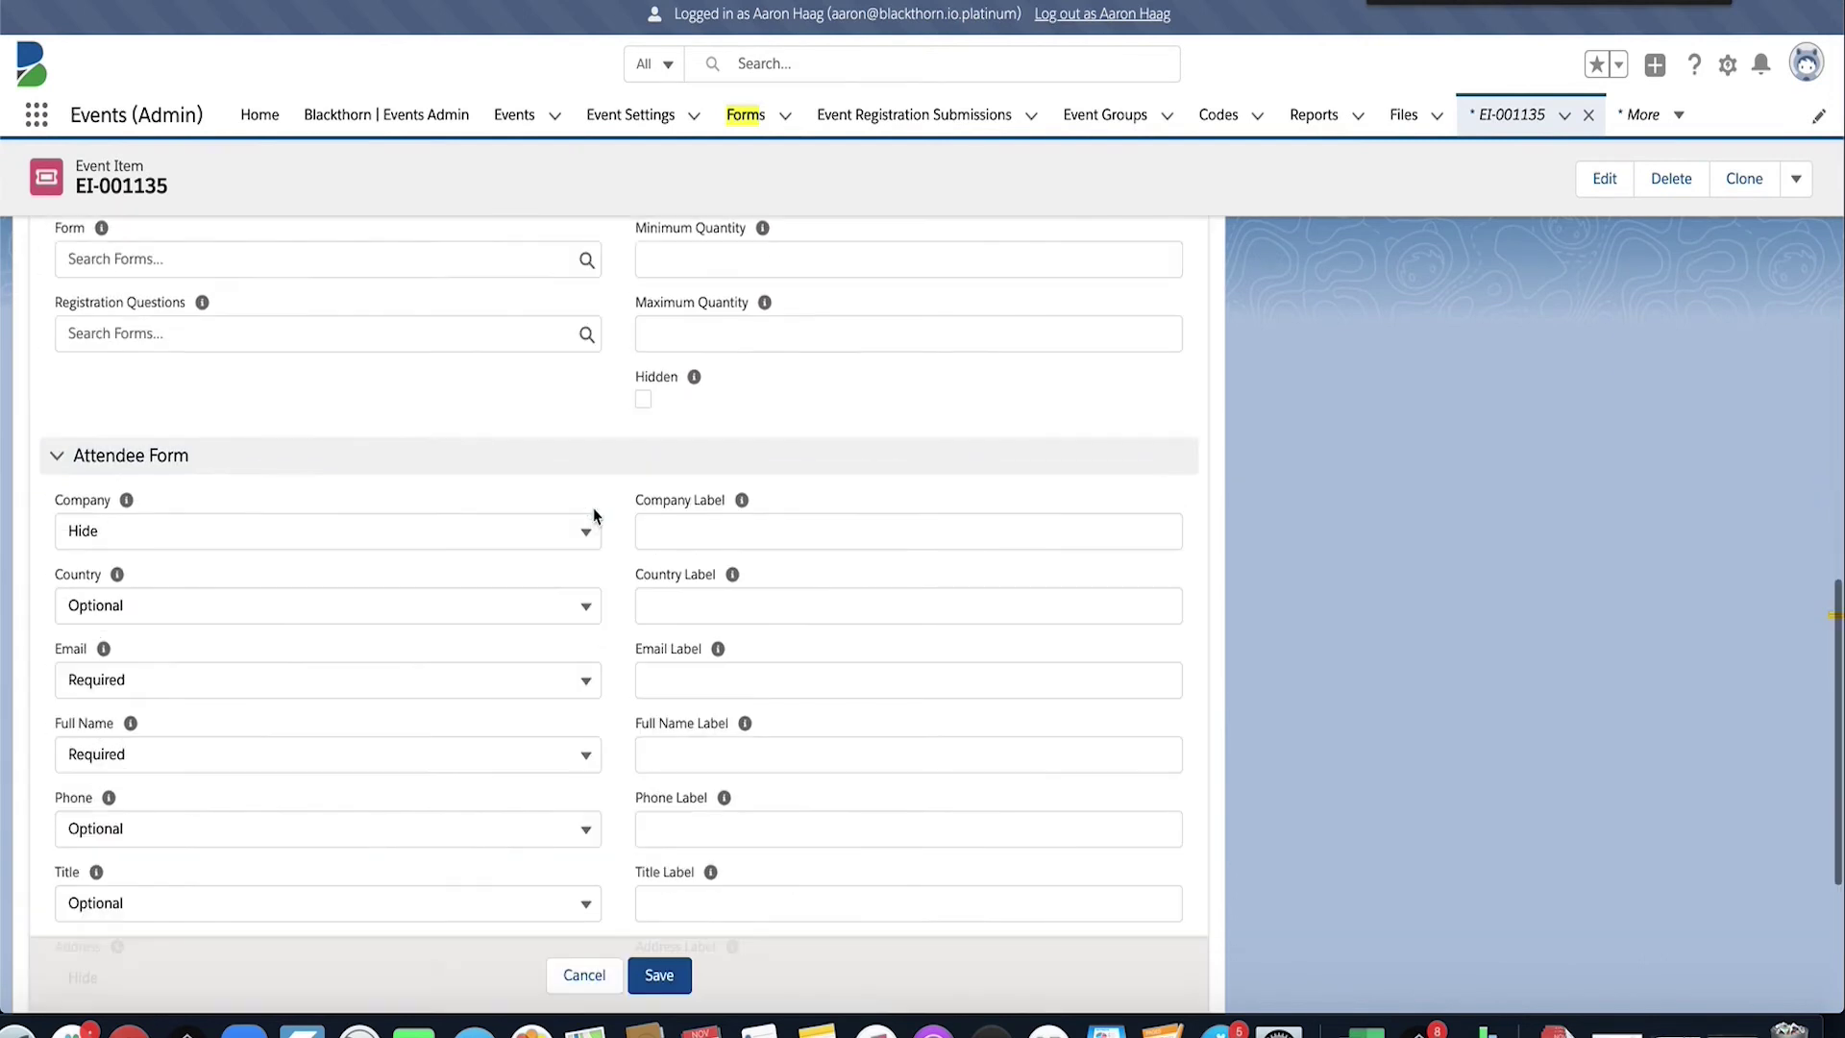
- Set the Country, Email and Full Name fields in the Guest Ticket's Attendee Form to Hide
scroll(445, 533, "down", 2)
left_click(153, 472)
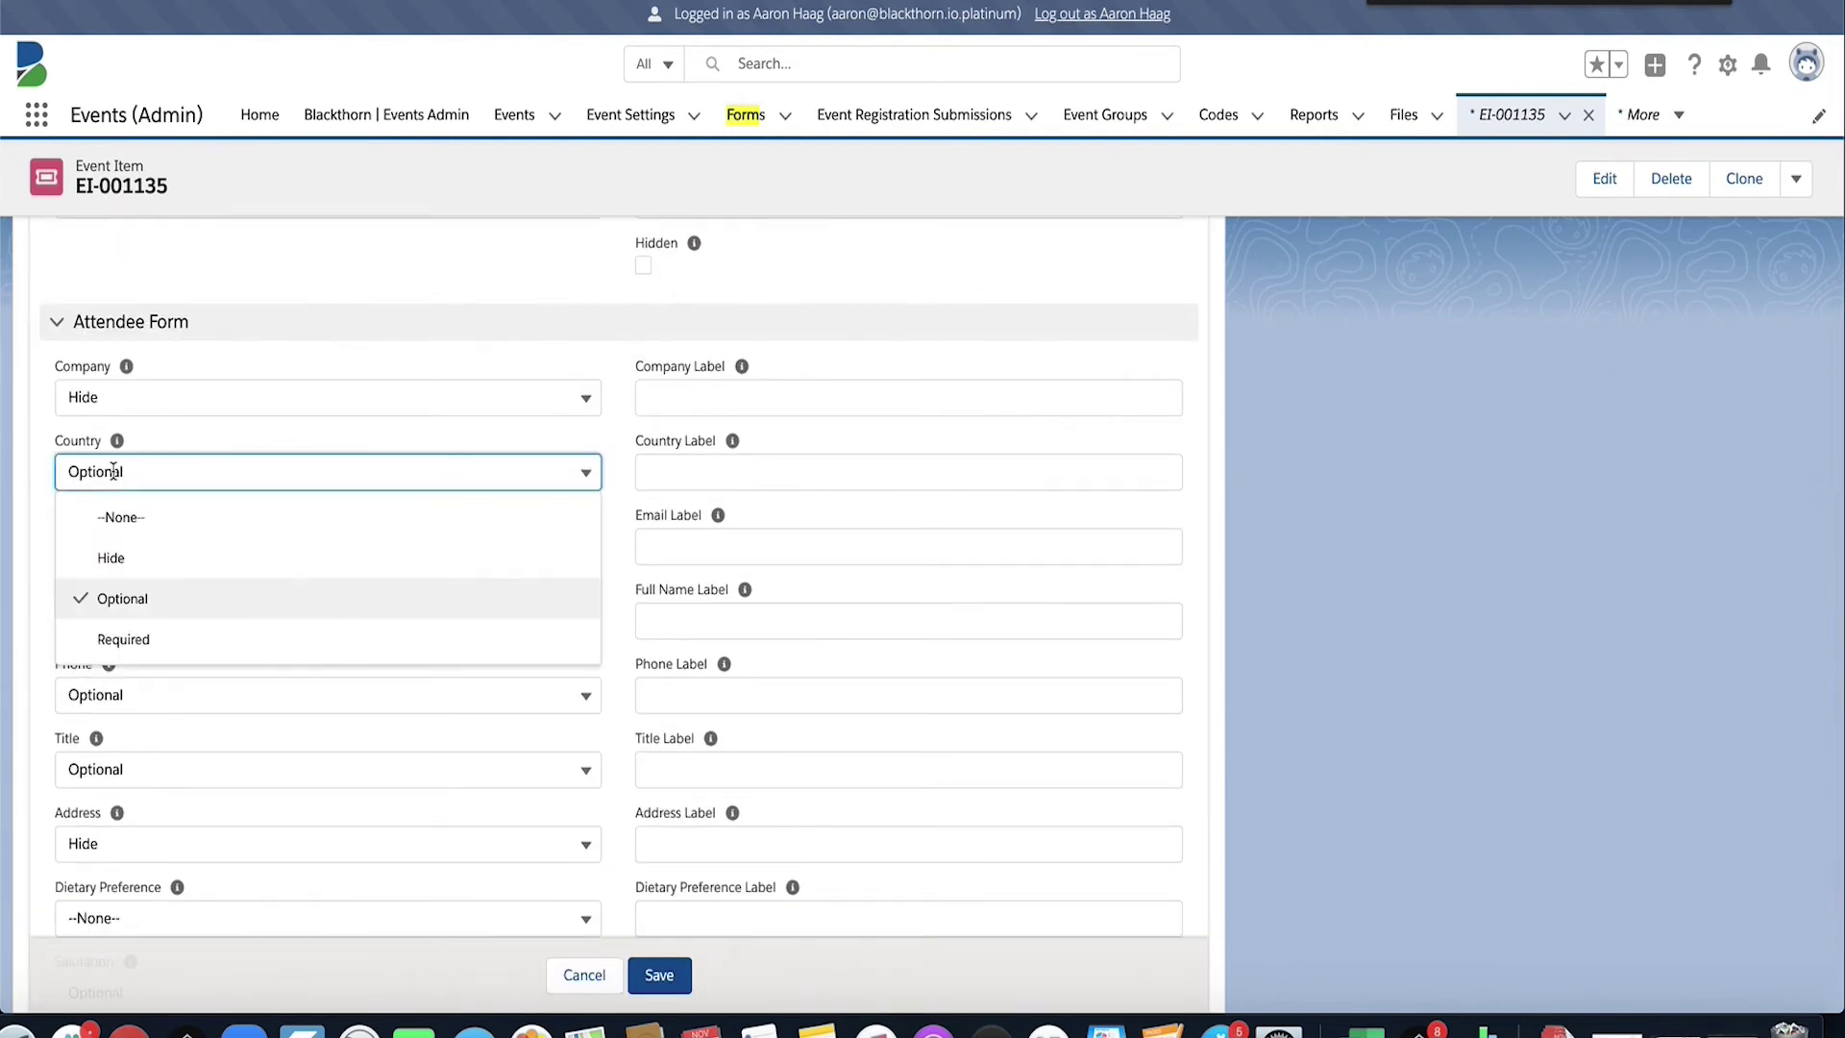
left_click(146, 560)
left_click(106, 546)
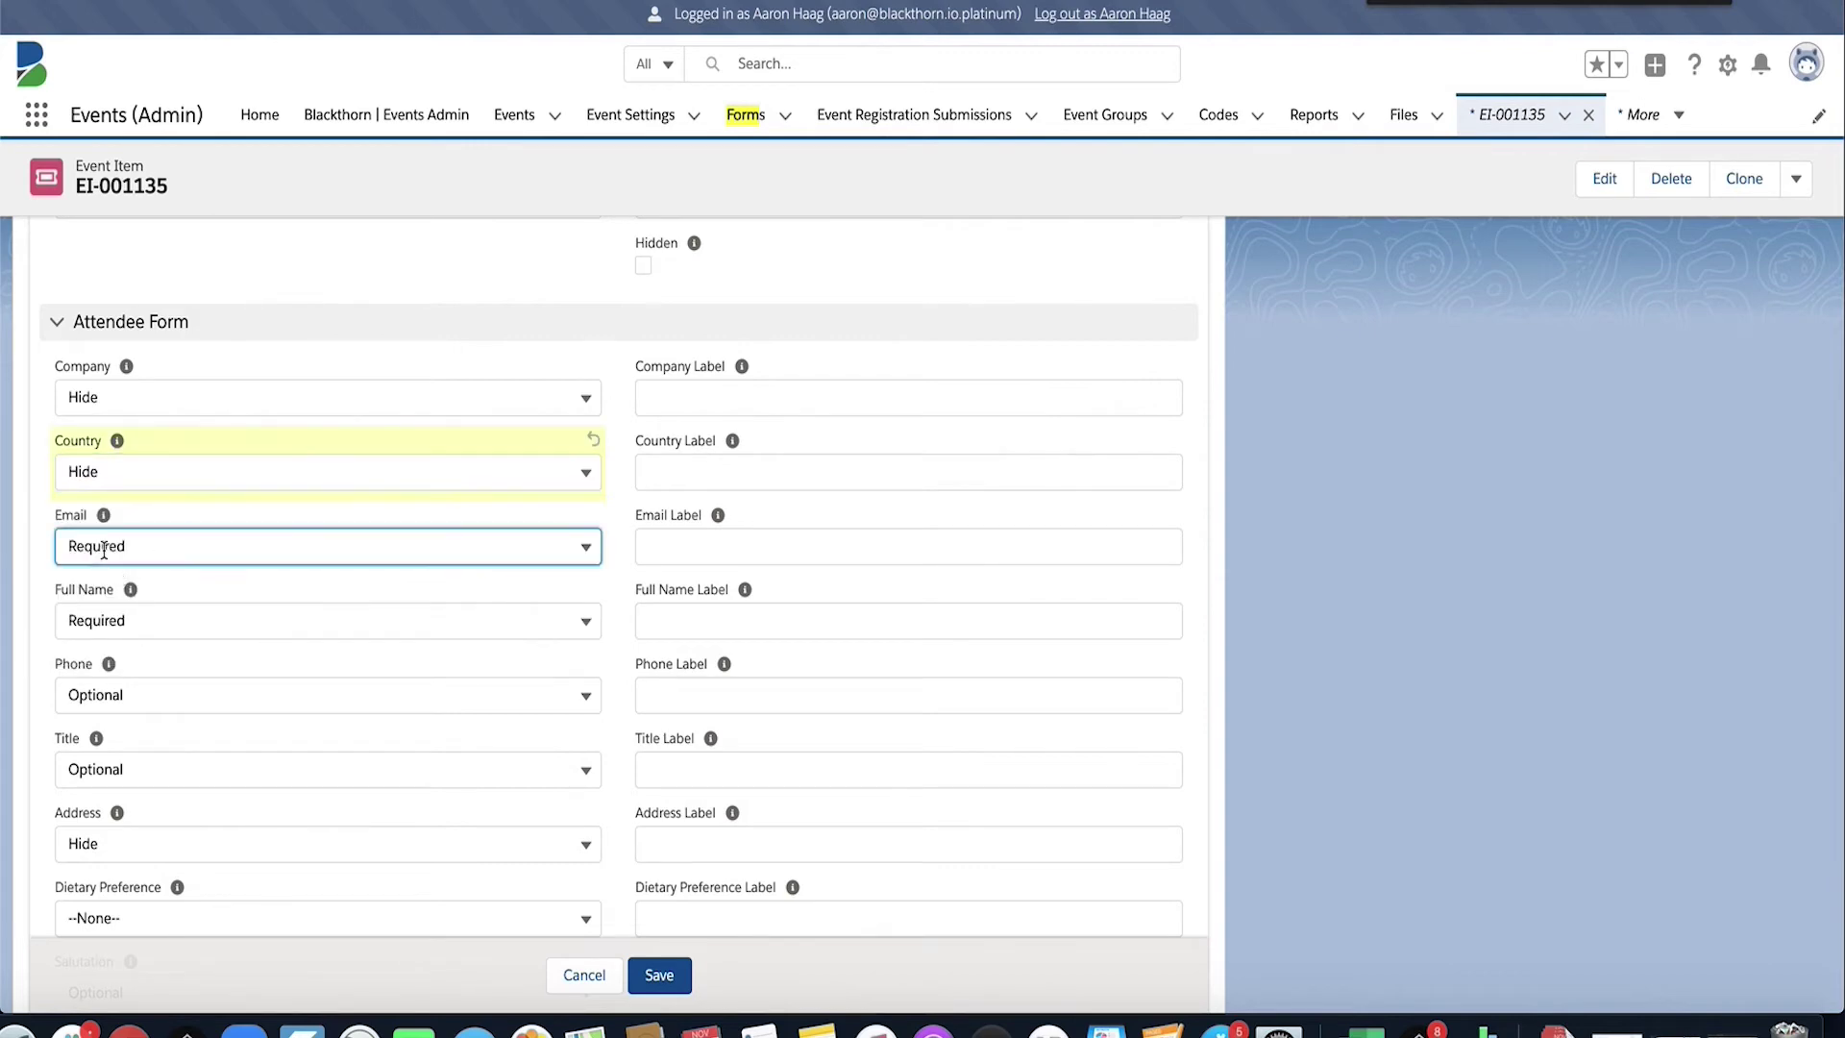
left_click(111, 633)
left_click(110, 622)
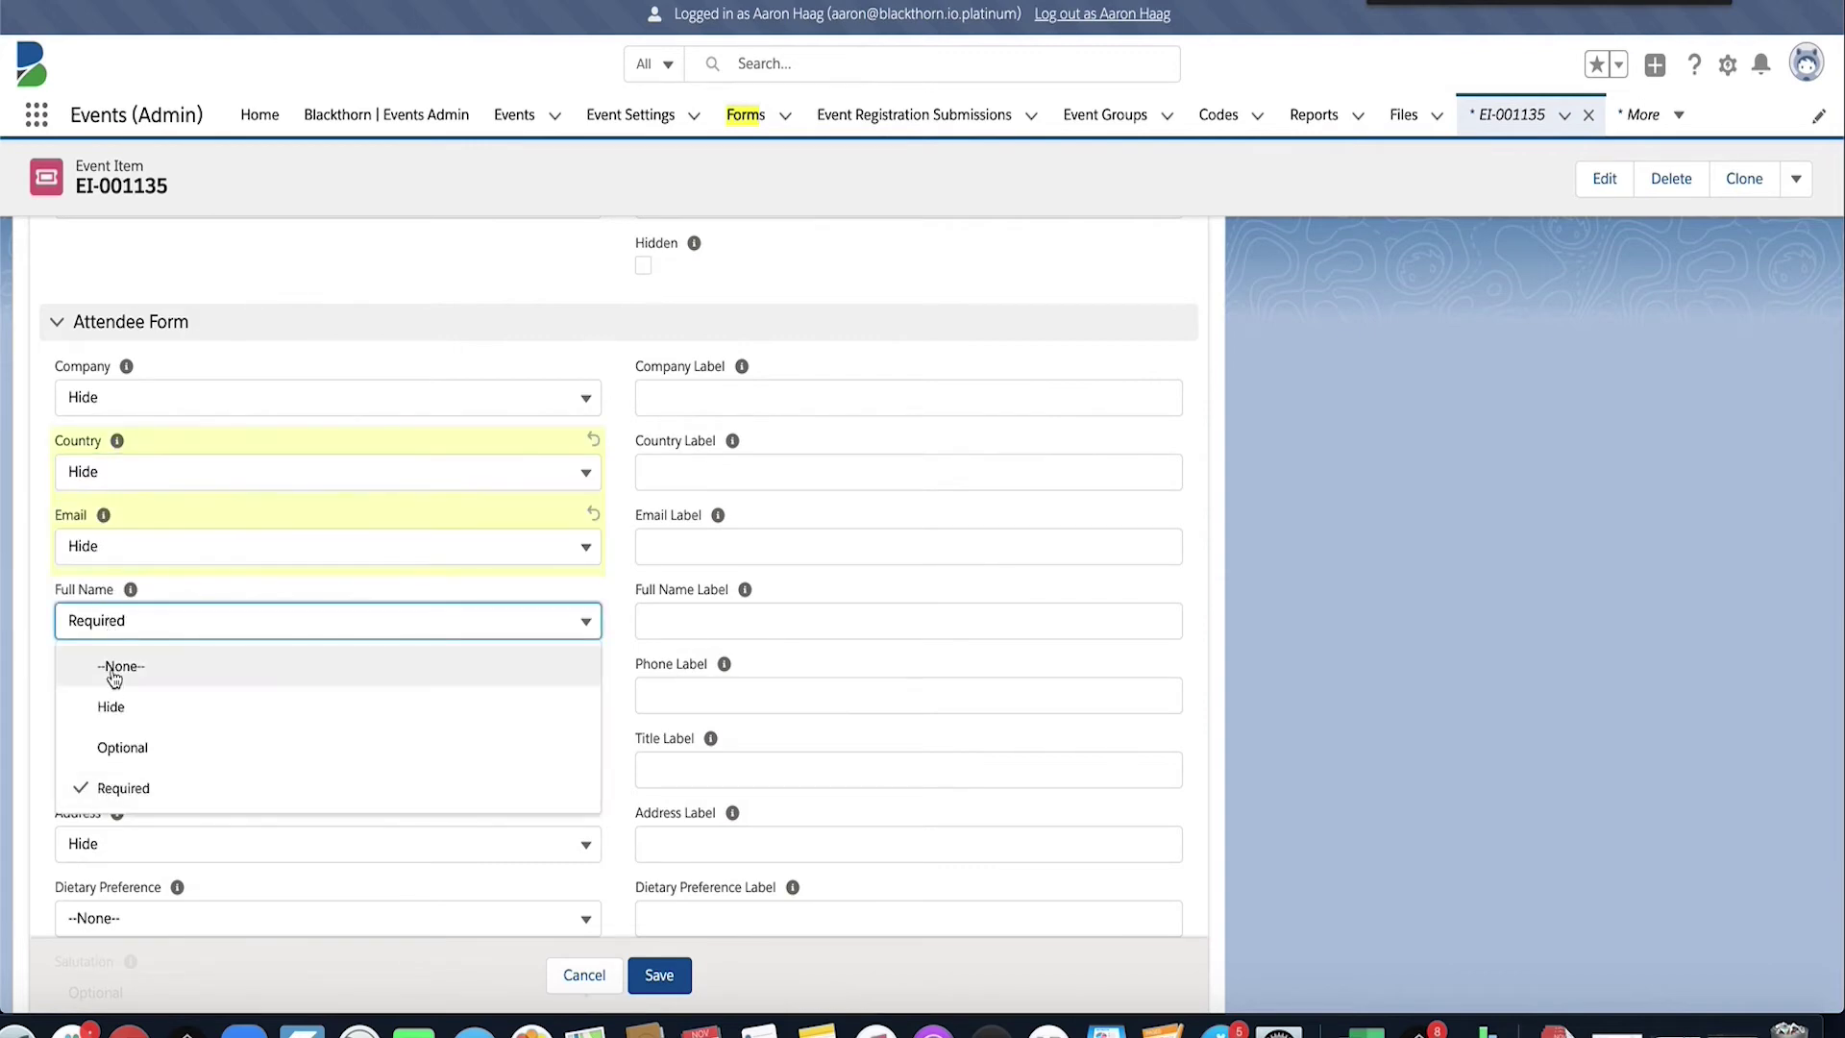
left_click(111, 708)
- Set the Full Name, Phone and Title fields in the Guest Ticket's Attendee Form to Hide
left_click(111, 695)
left_click(114, 780)
left_click(116, 773)
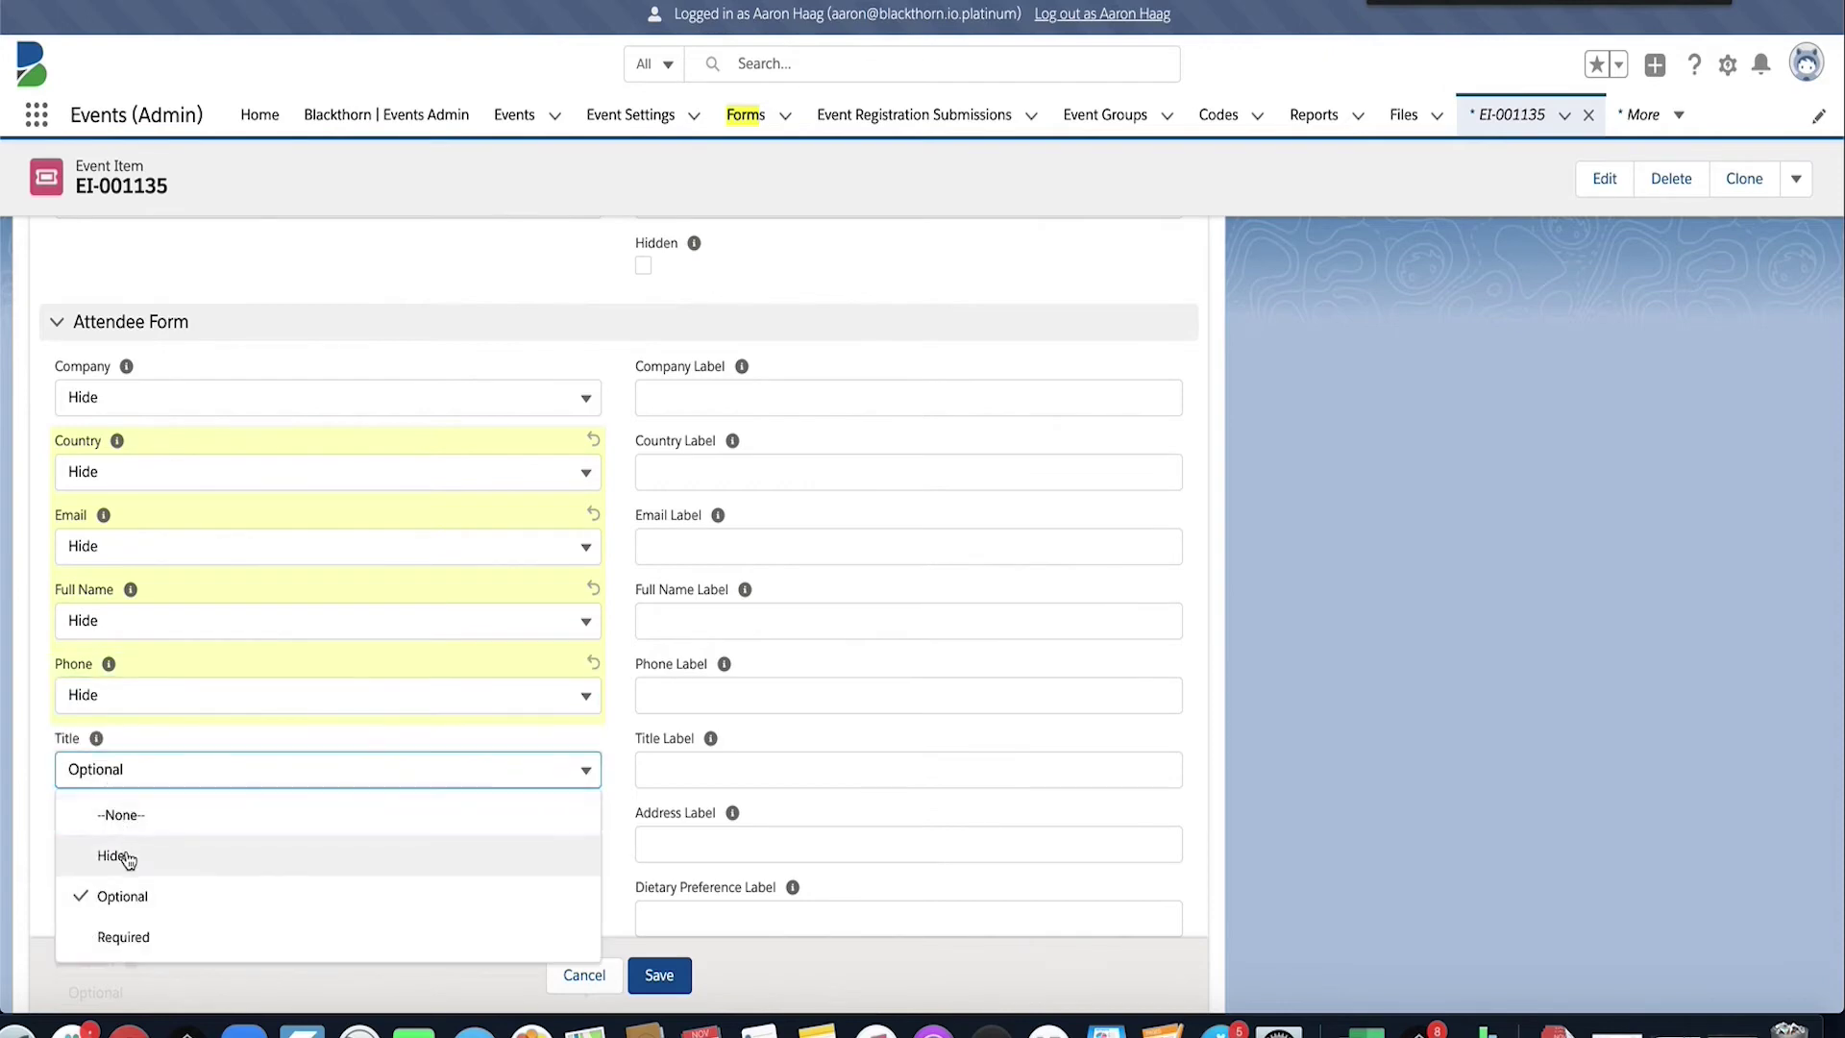
left_click(123, 852)
- Set the Dietary Preference and Salutation fields in the Attendee Form to Hide and save the Guest Ticket record
scroll(300, 765, "down", 2)
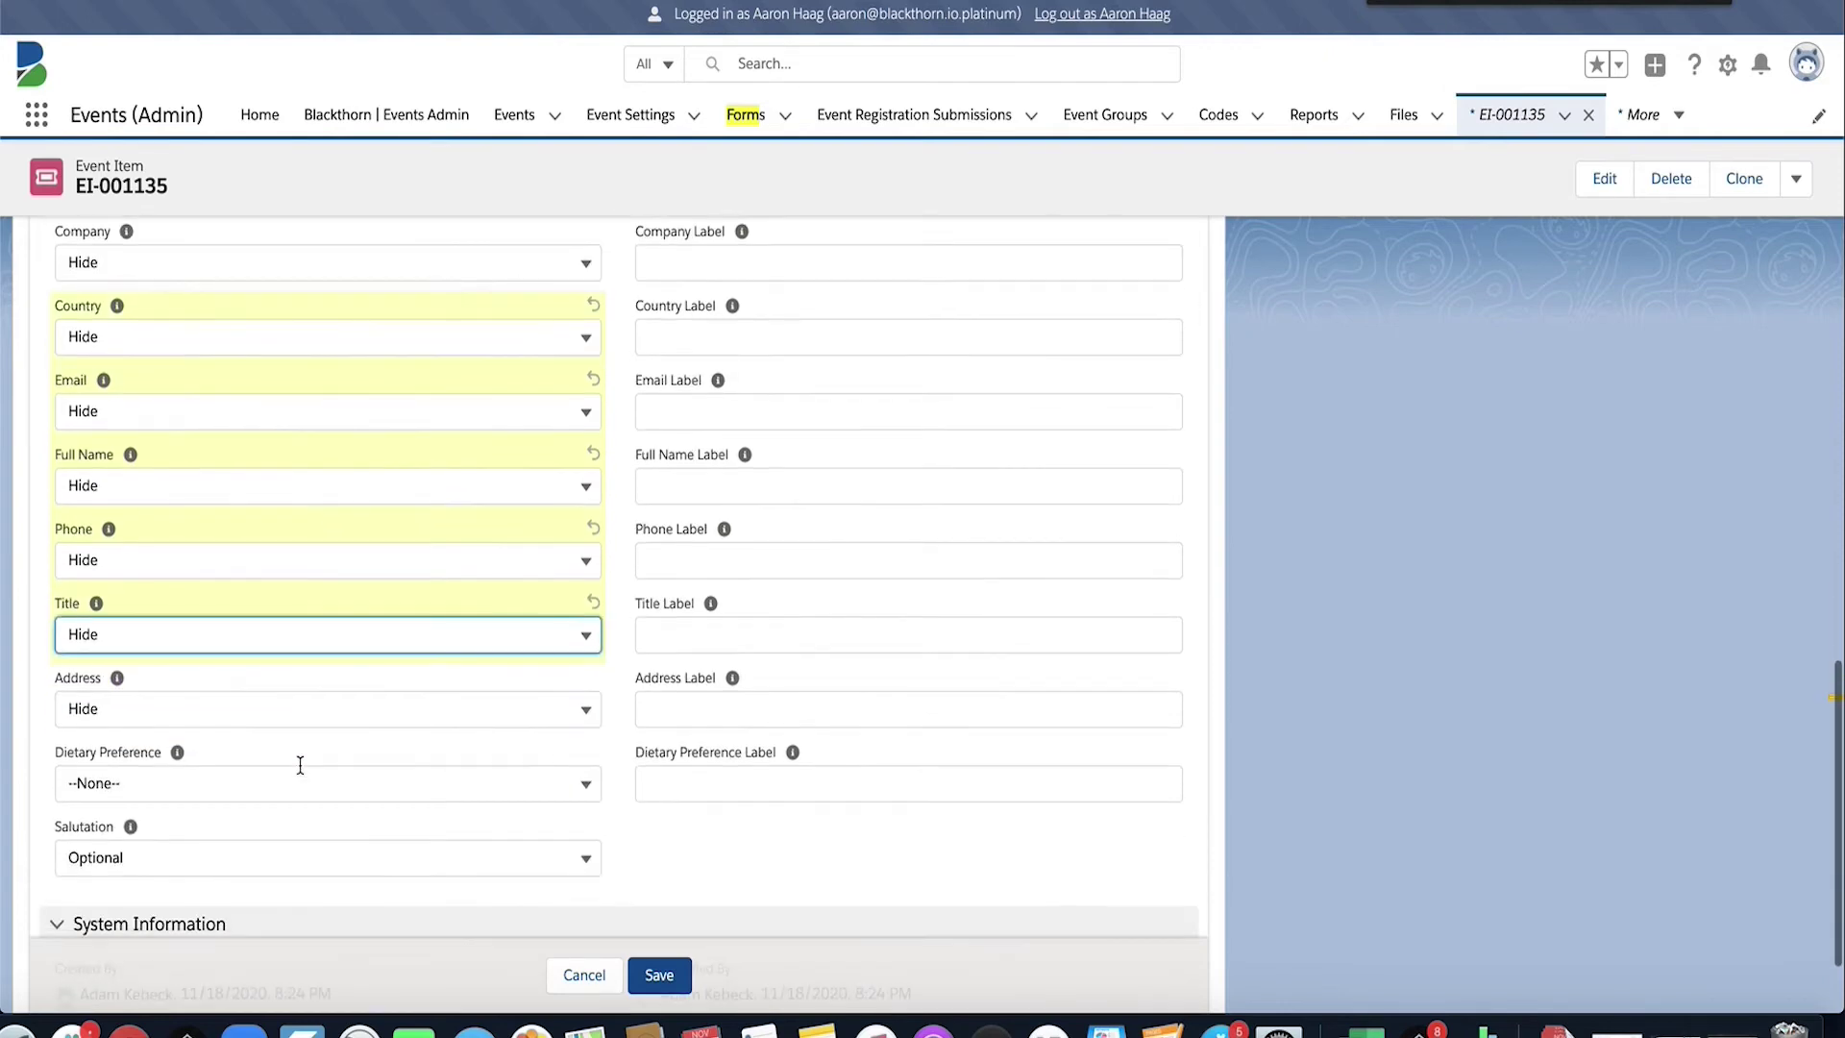
left_click(204, 783)
left_click(165, 871)
left_click(178, 860)
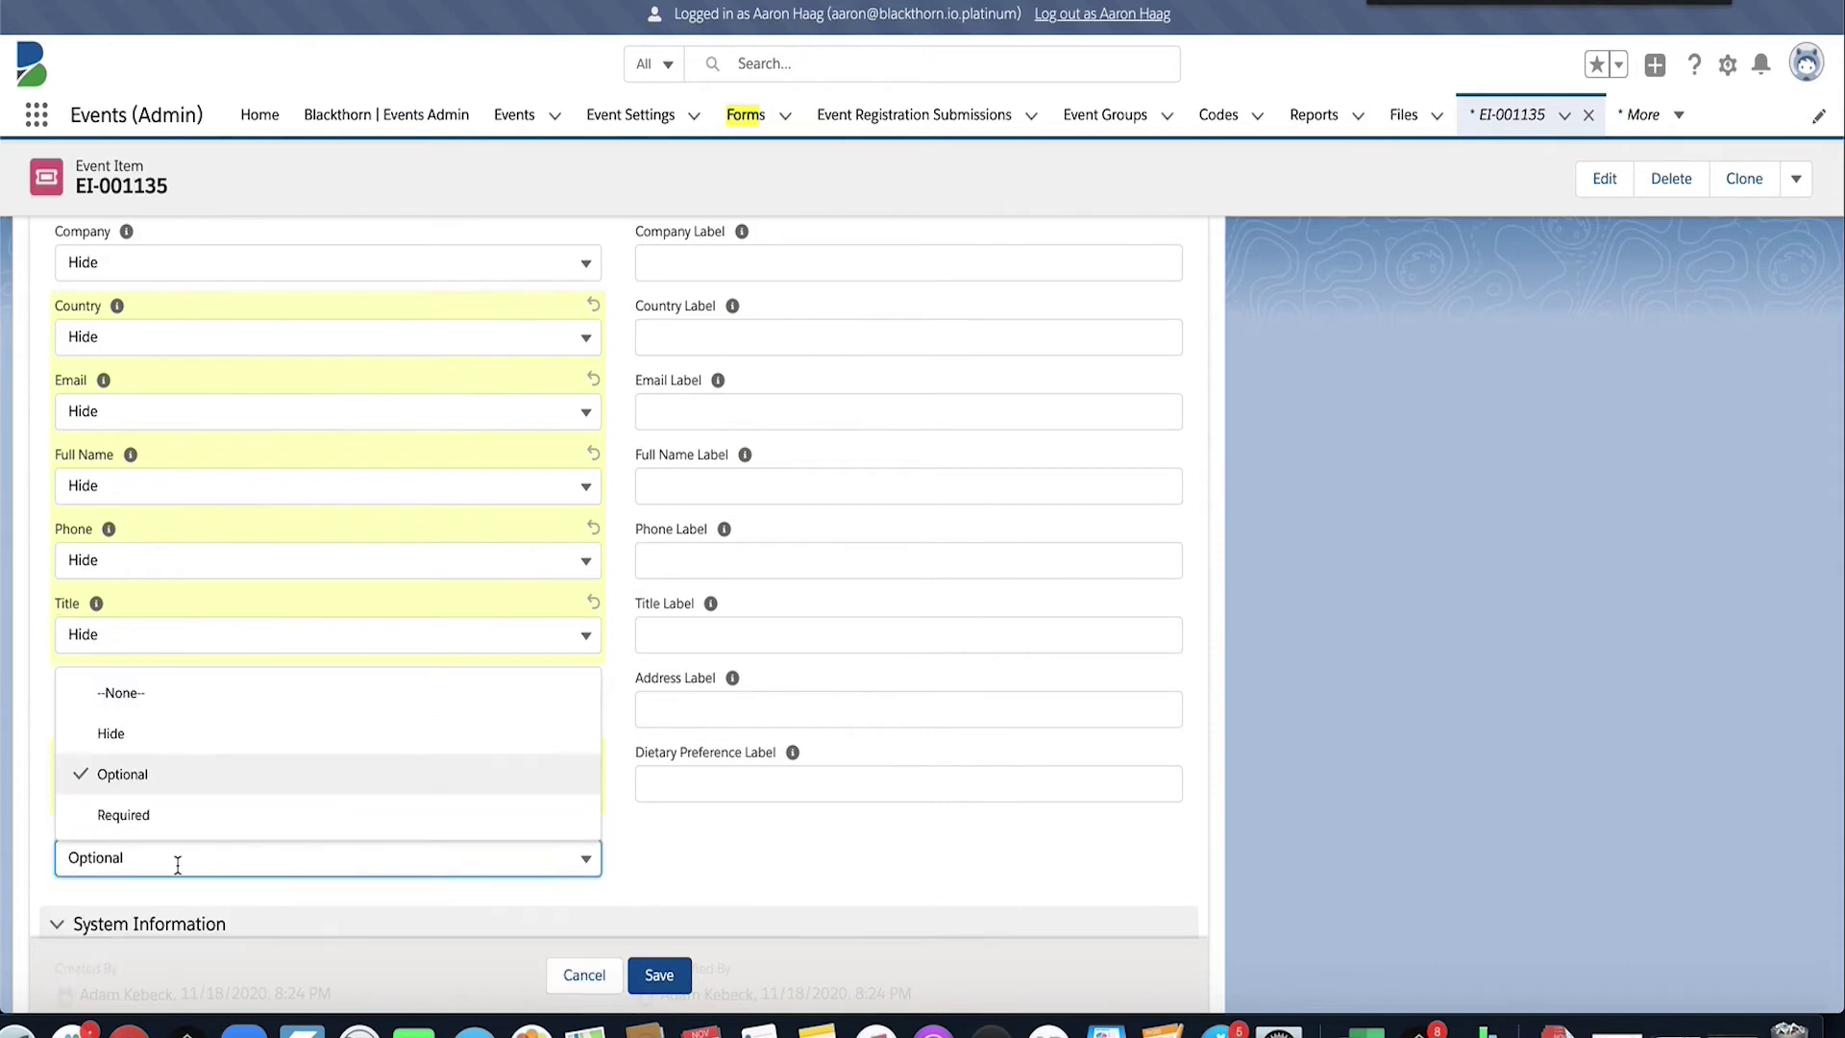
left_click(154, 738)
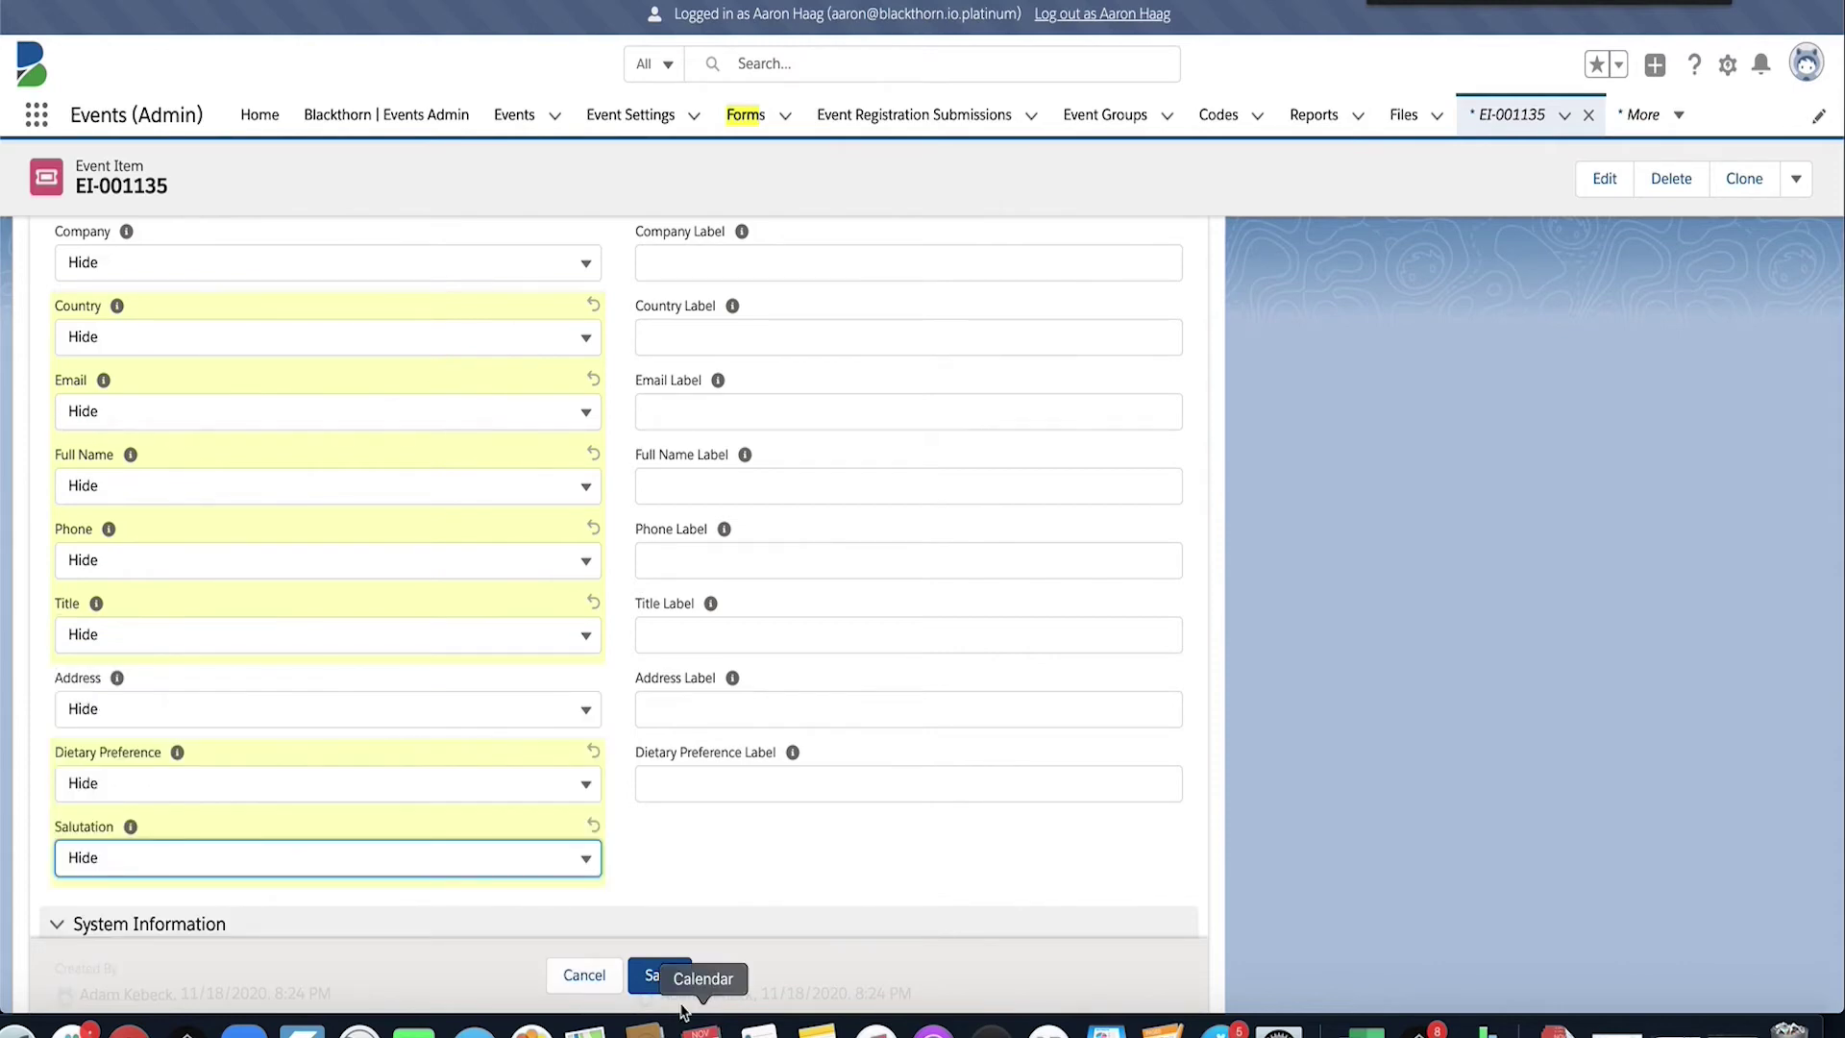
left_click(658, 975)
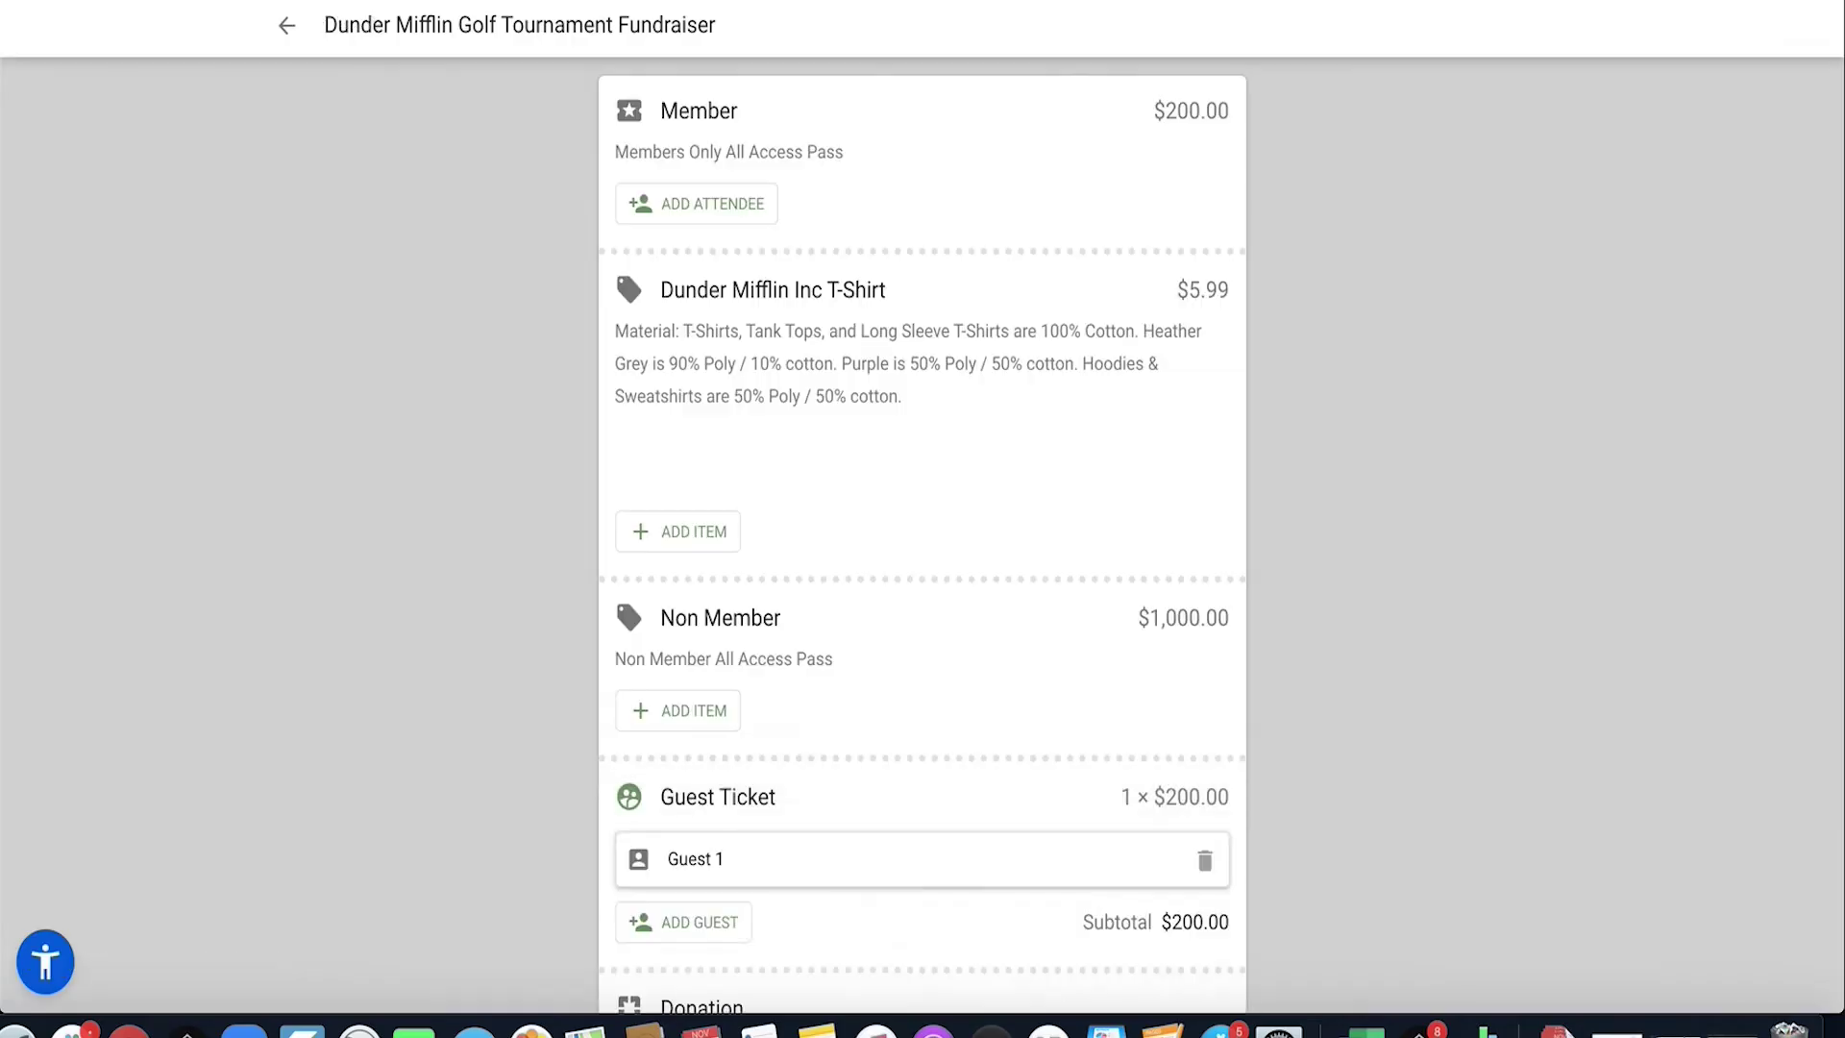
- Add a second guest to the Guest Ticket on the Dunder Mifflin Golf Tournament Fundraiser registration page
scroll(967, 516, "down", 4)
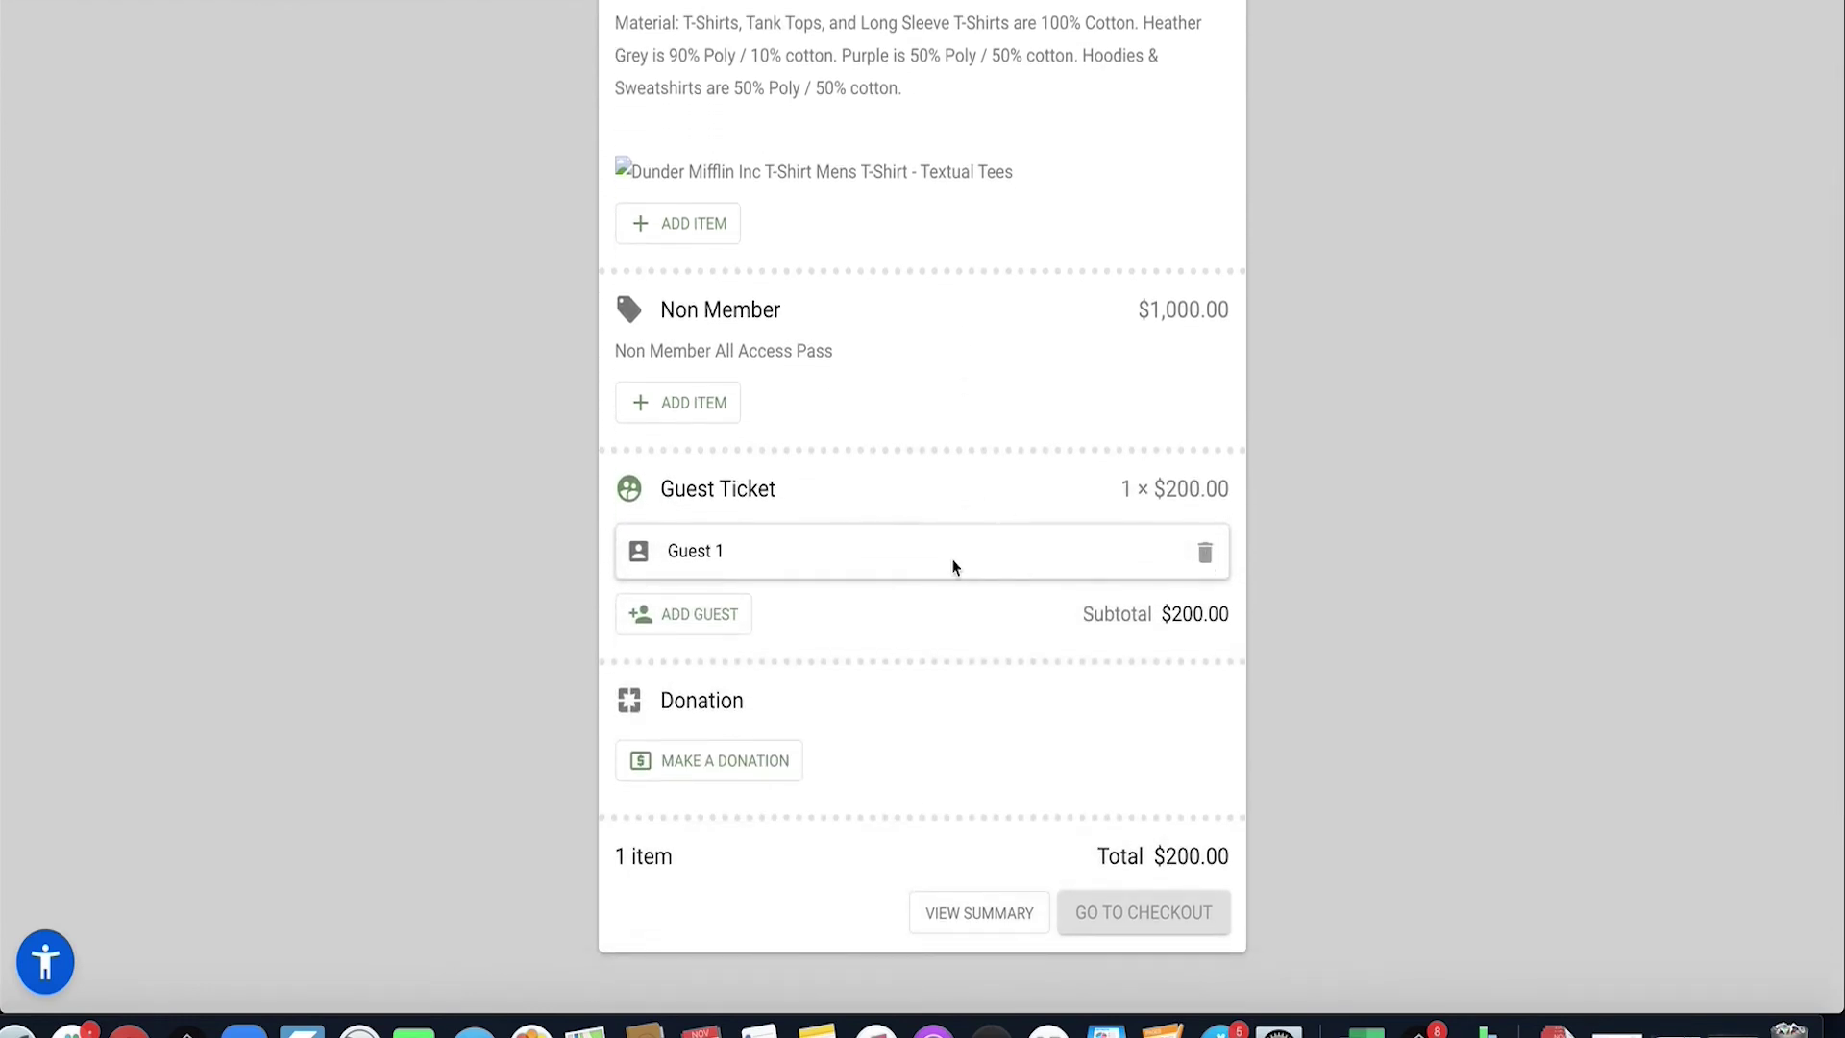
left_click(702, 613)
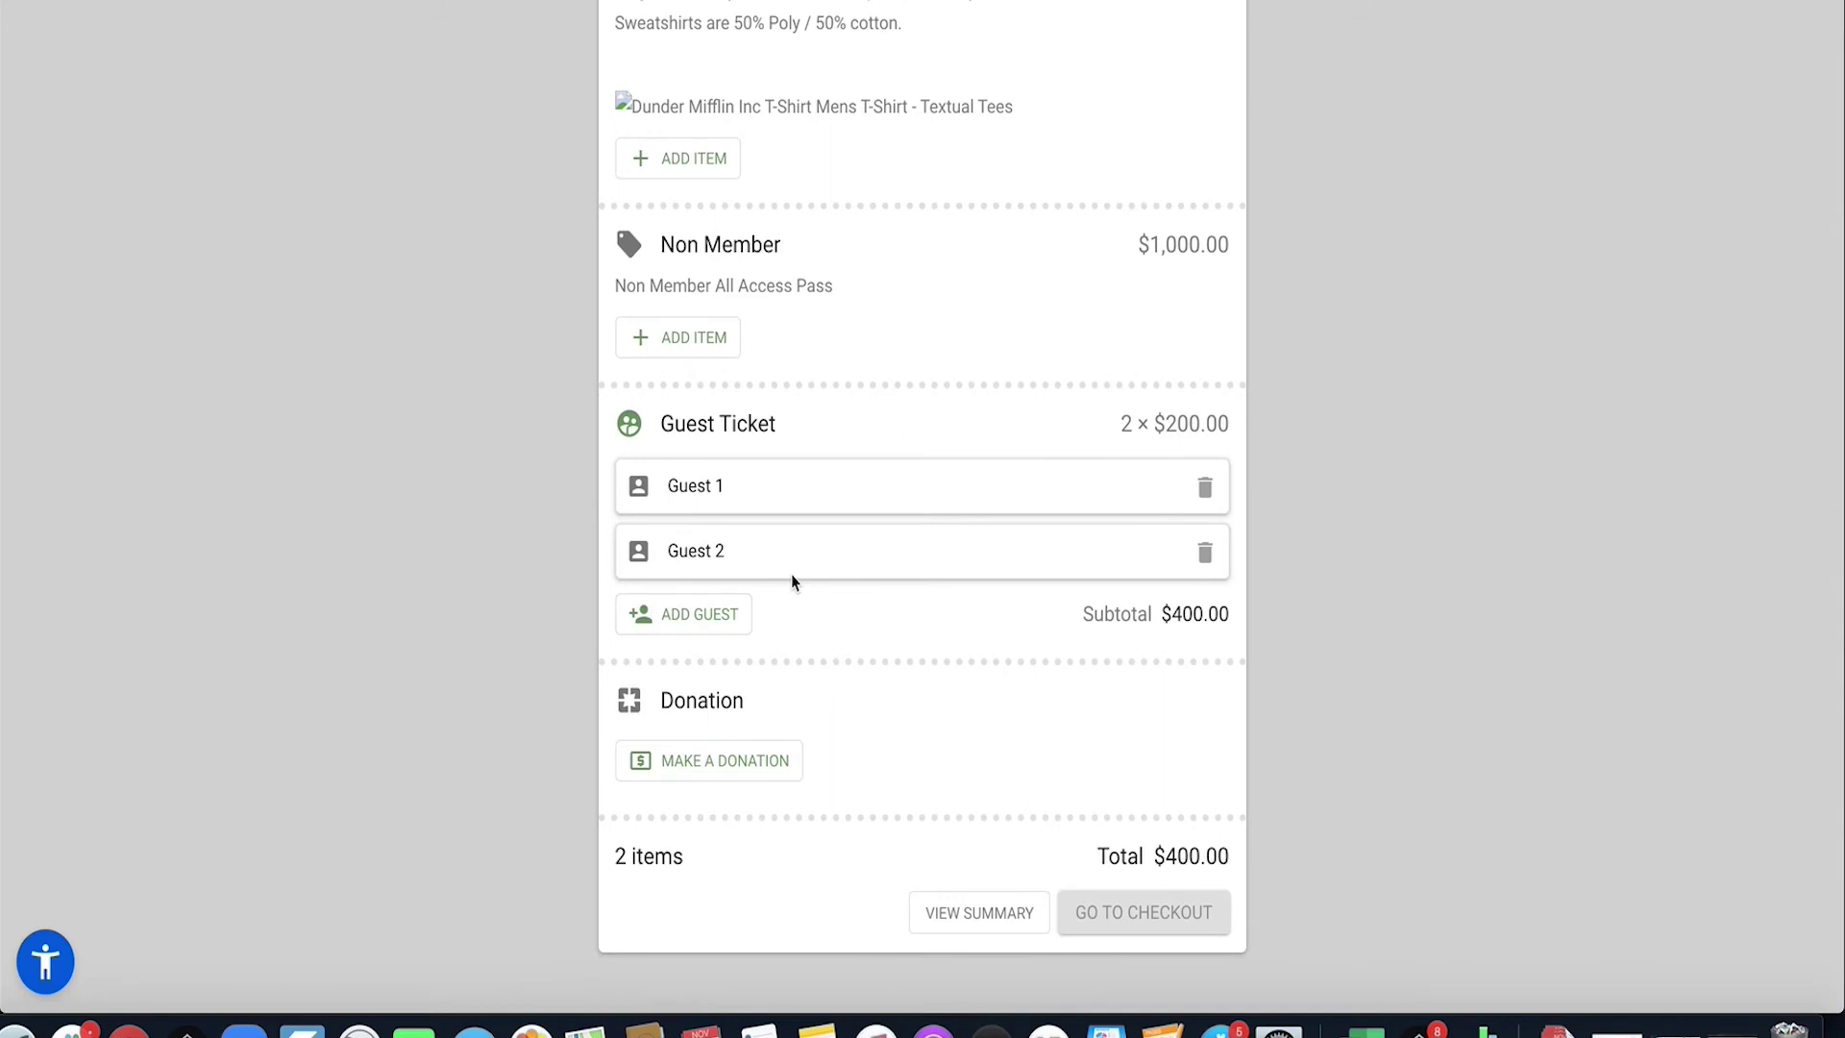
- Add an attendee to the Member ticket with the saved contact details and proceed to checkout
scroll(928, 329, "up", 5)
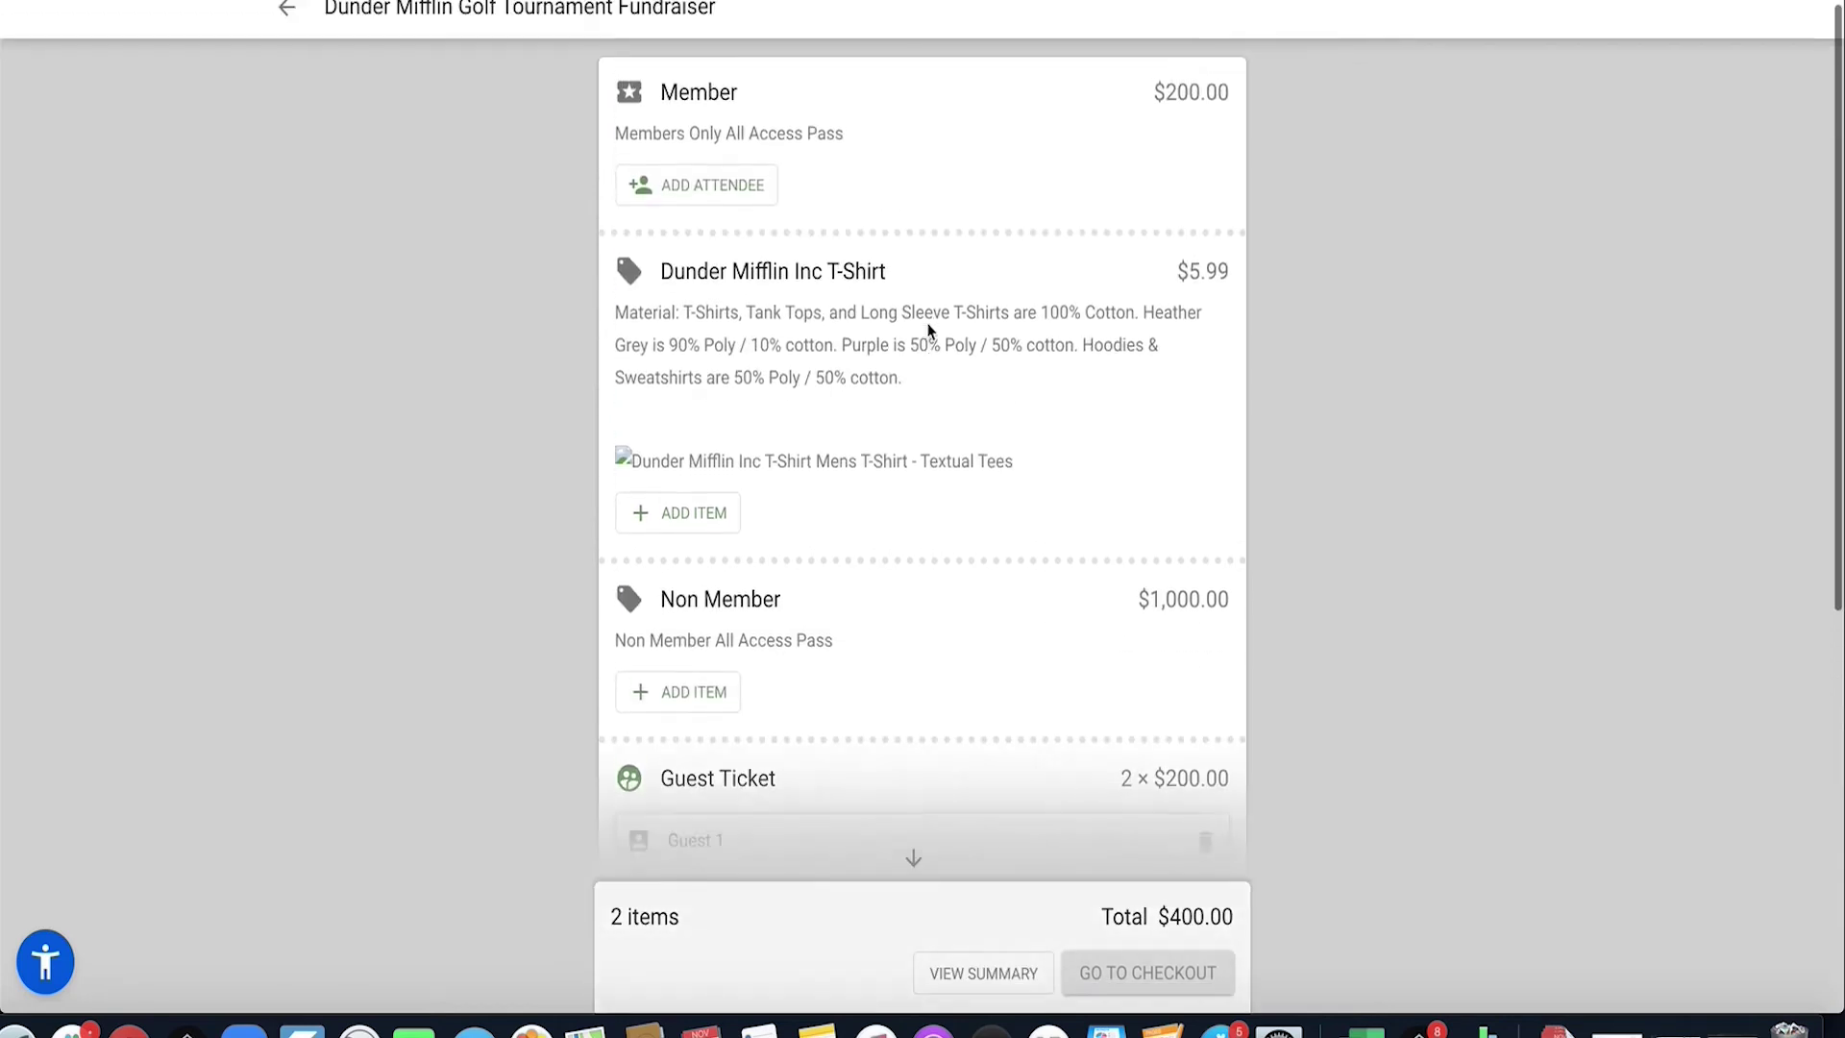
left_click(745, 207)
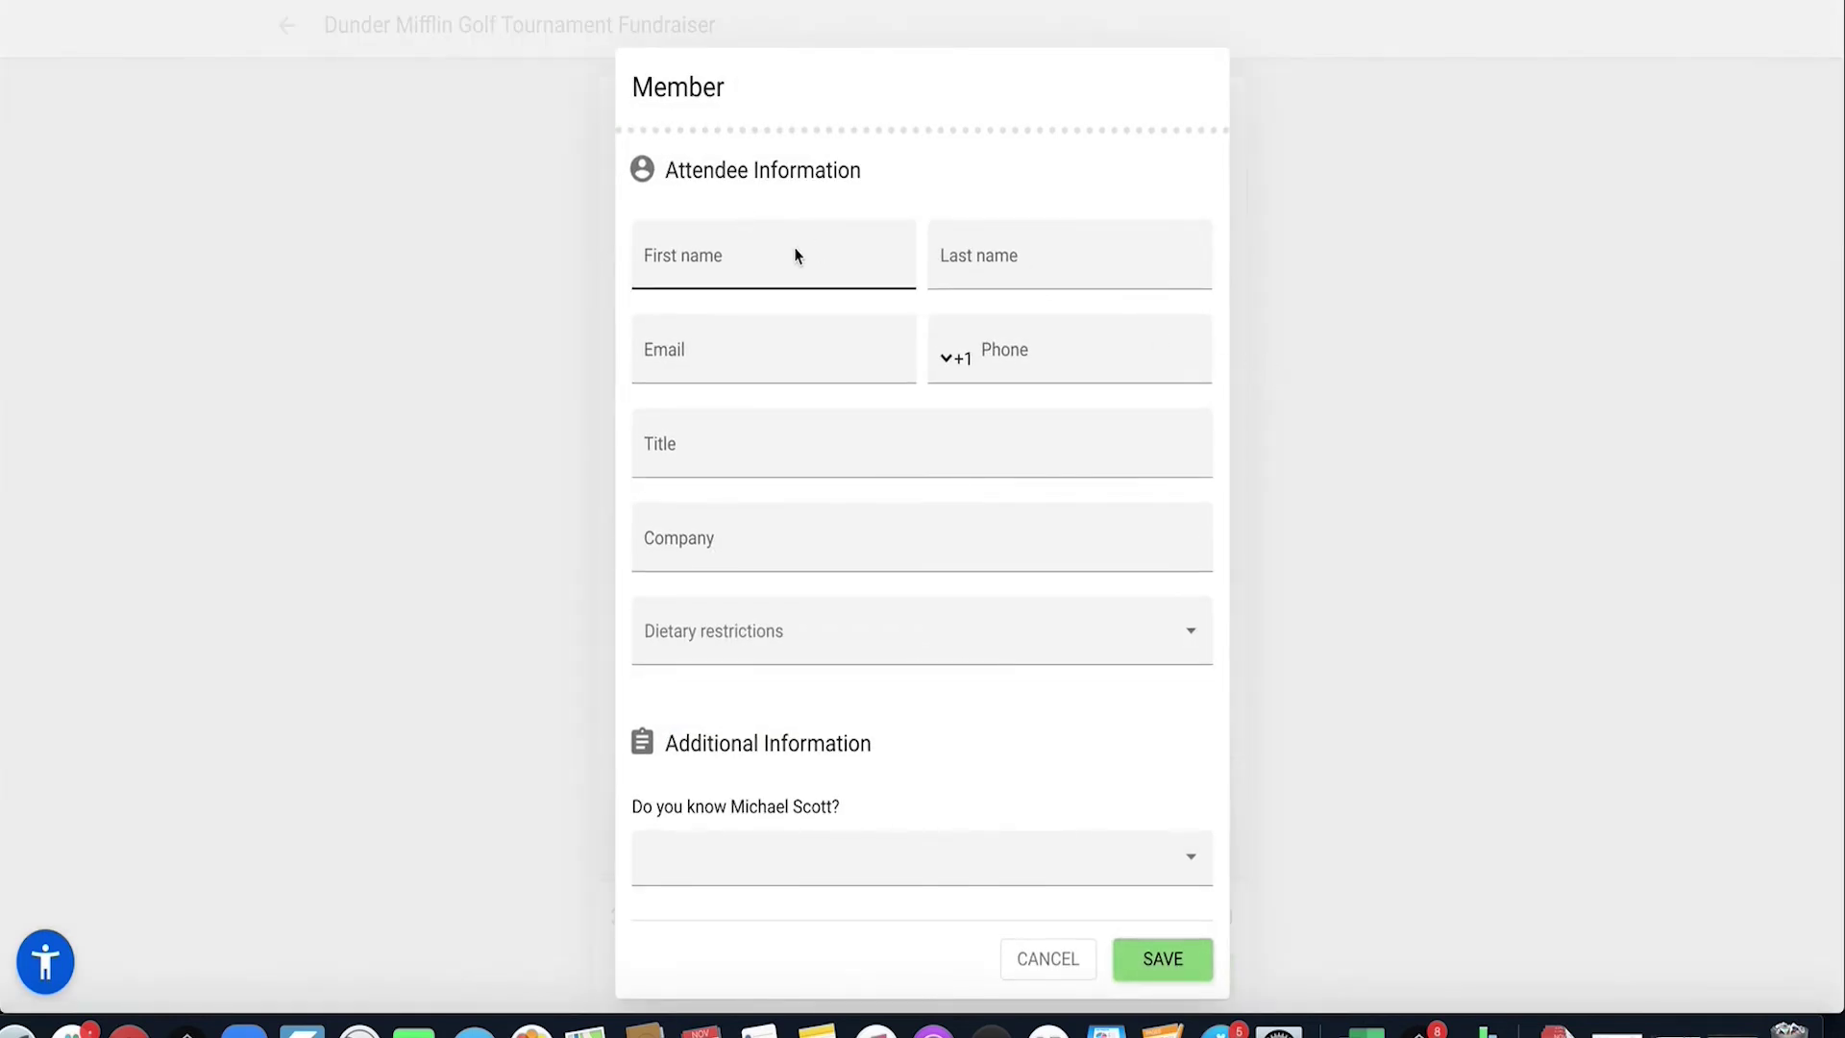
left_click(778, 274)
left_click(769, 279)
left_click(729, 313)
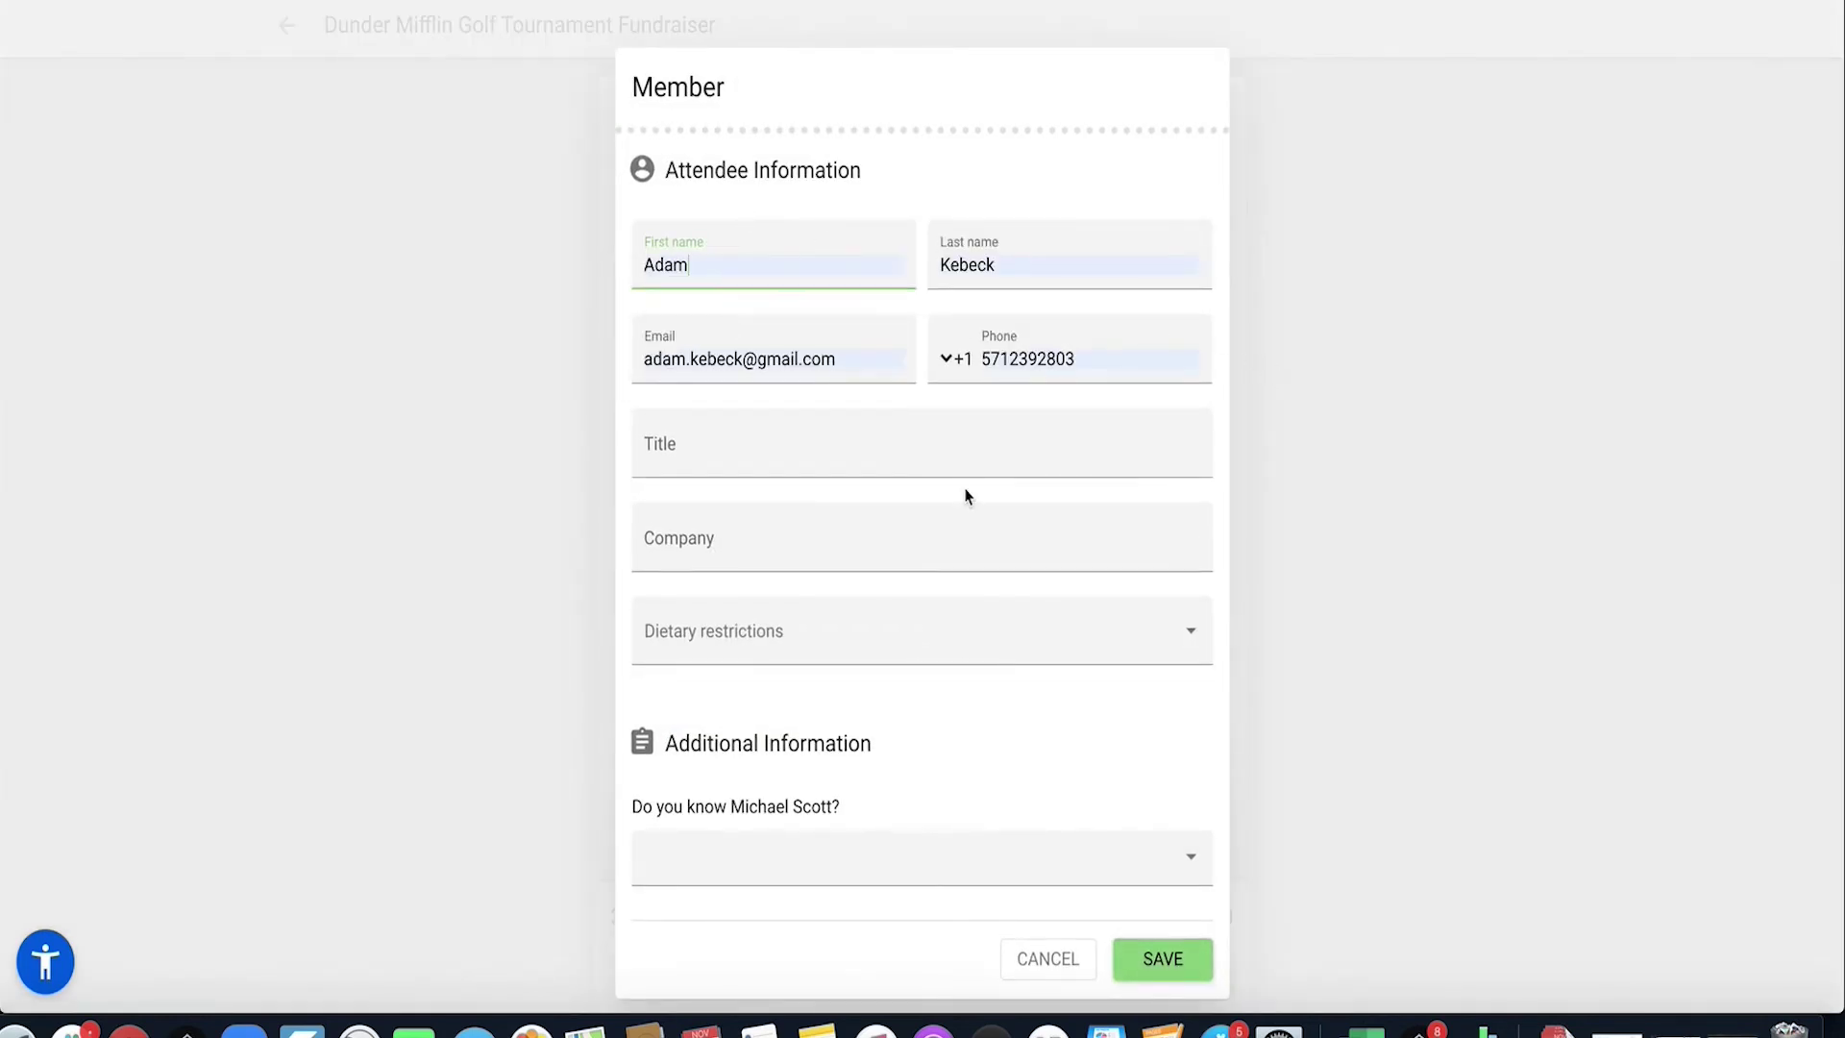
scroll(1066, 634, "down", 1)
left_click(1159, 815)
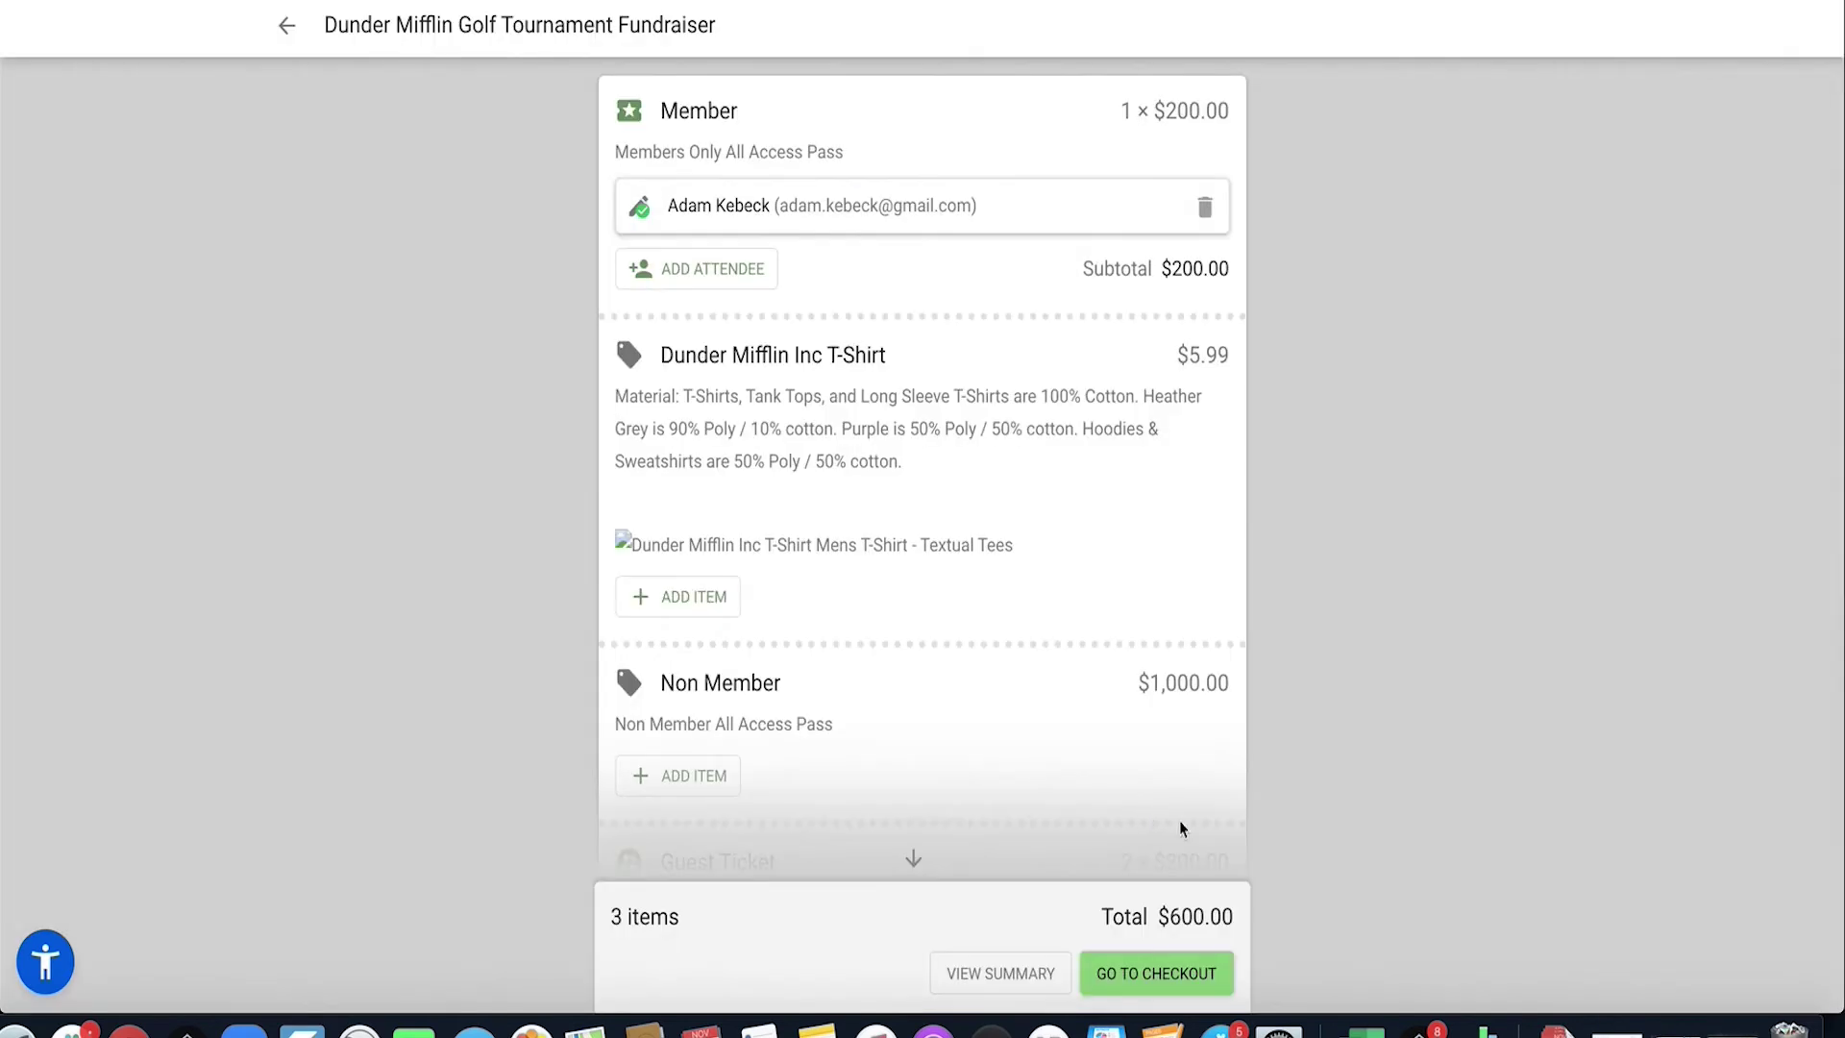
scroll(1162, 879, "down", 1)
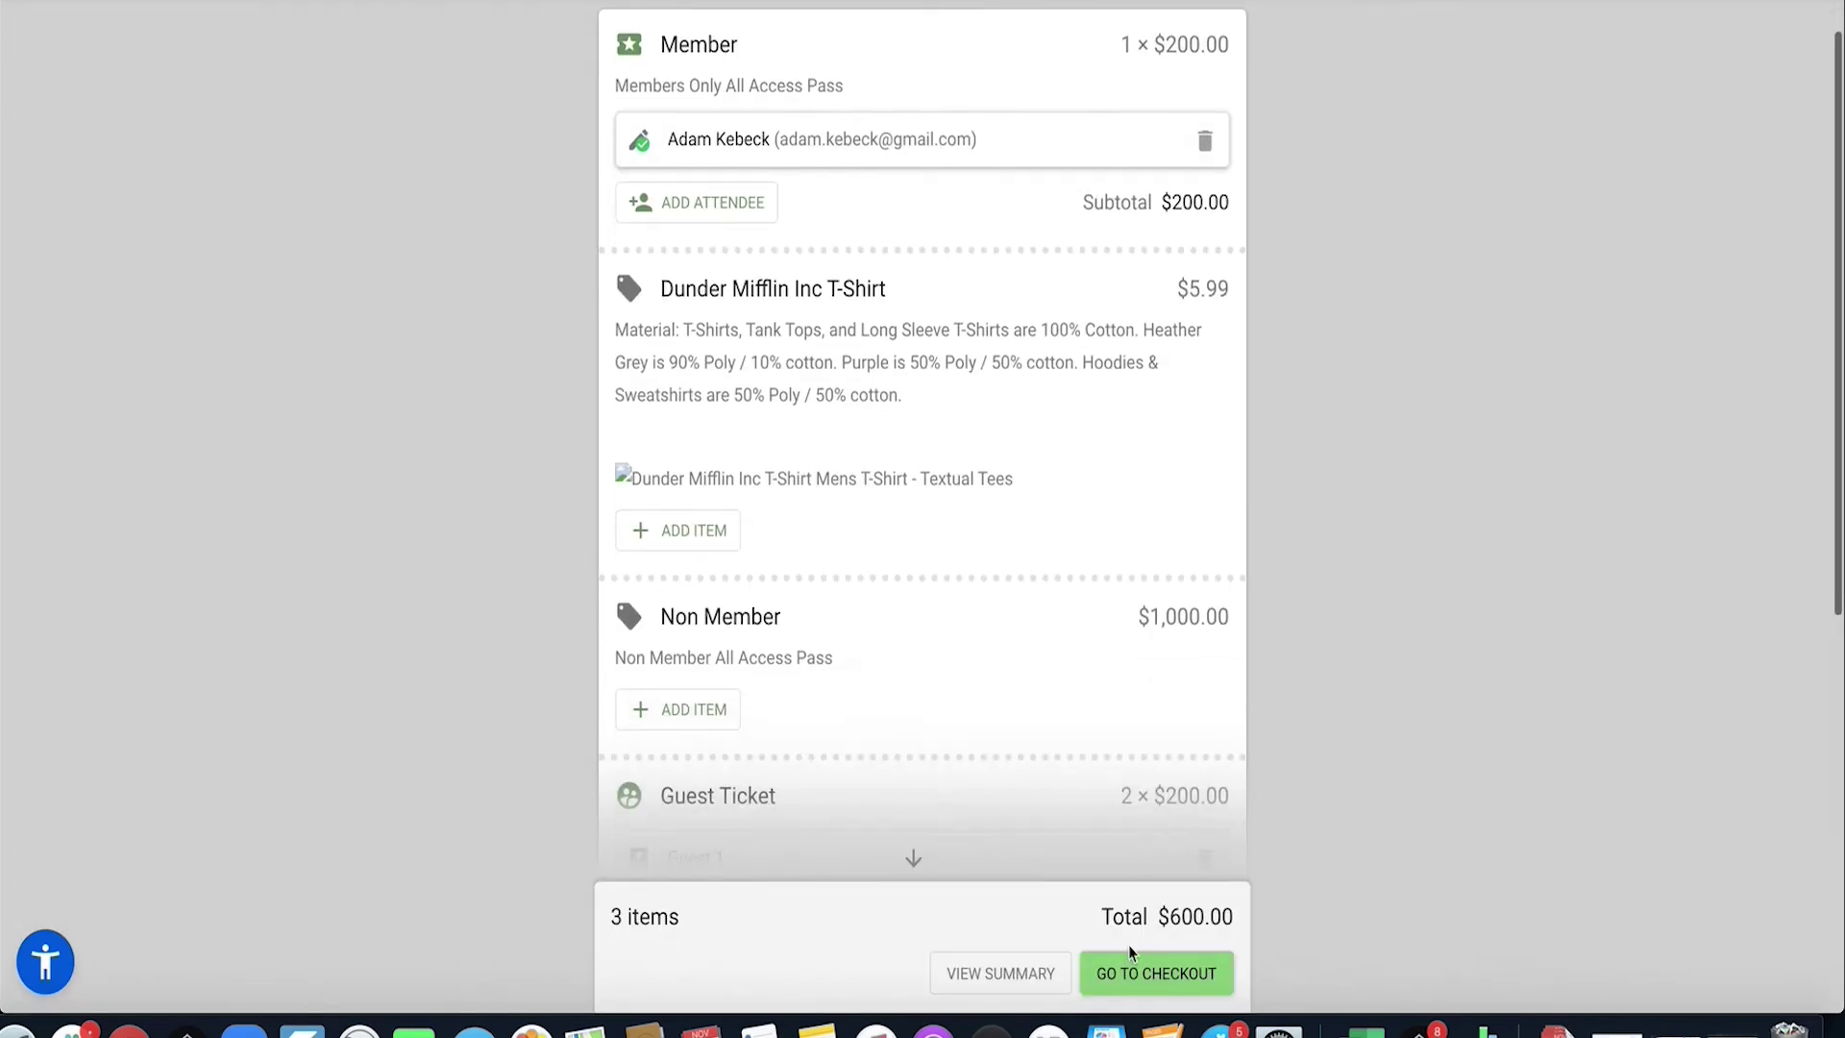
left_click(1130, 977)
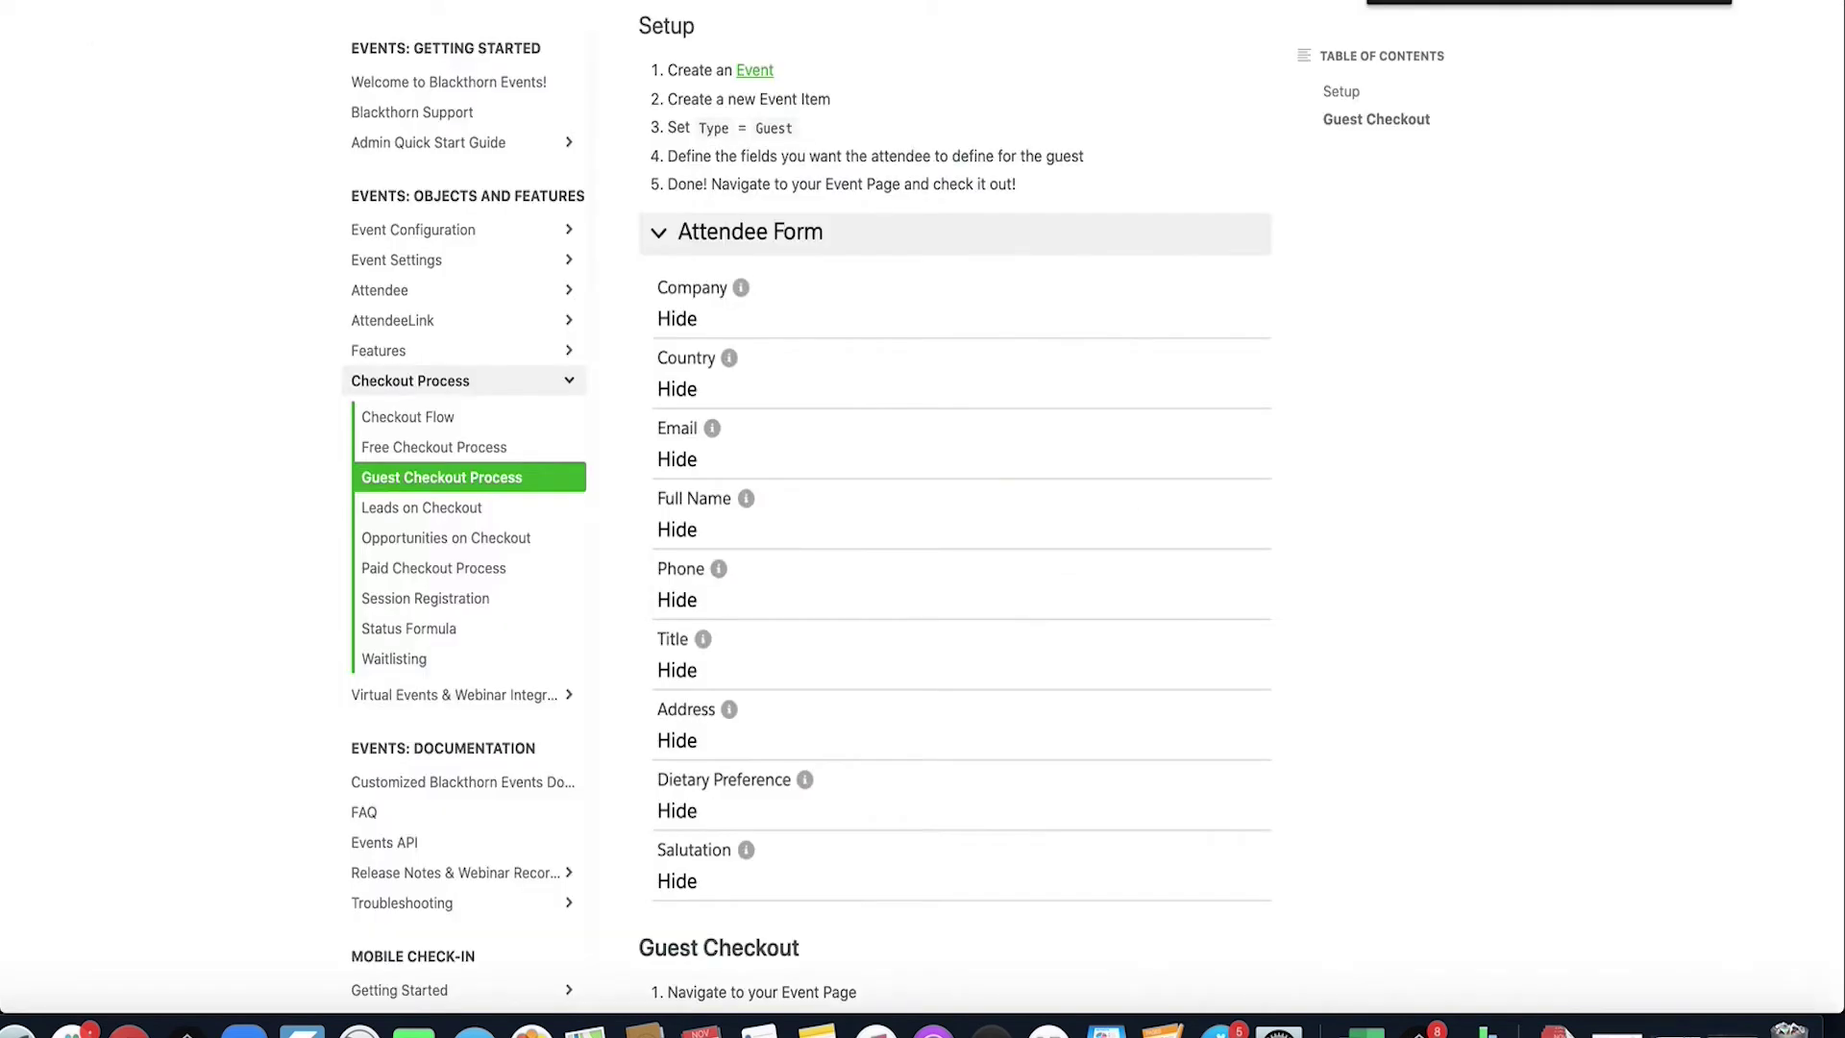
- Open the November 2020 release notes in the Blackthorn Guides and review the Bug Fixes section
left_click(456, 872)
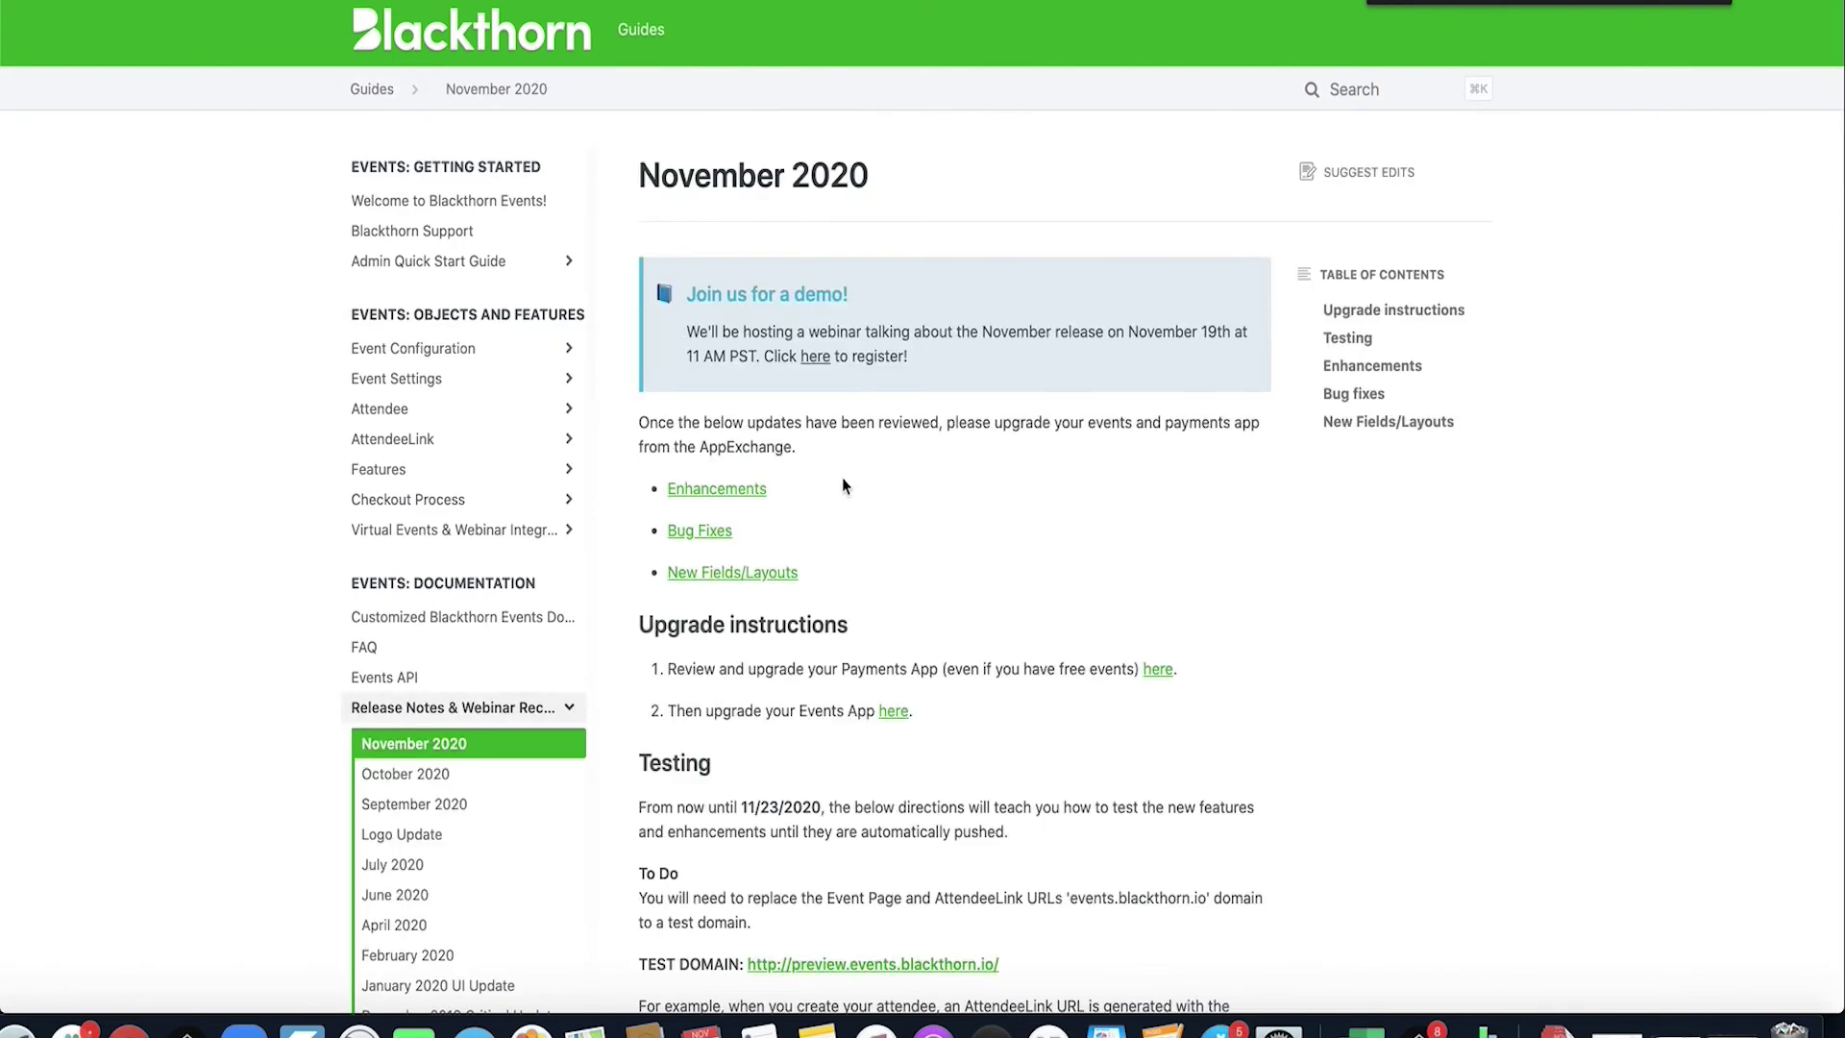
left_click(712, 534)
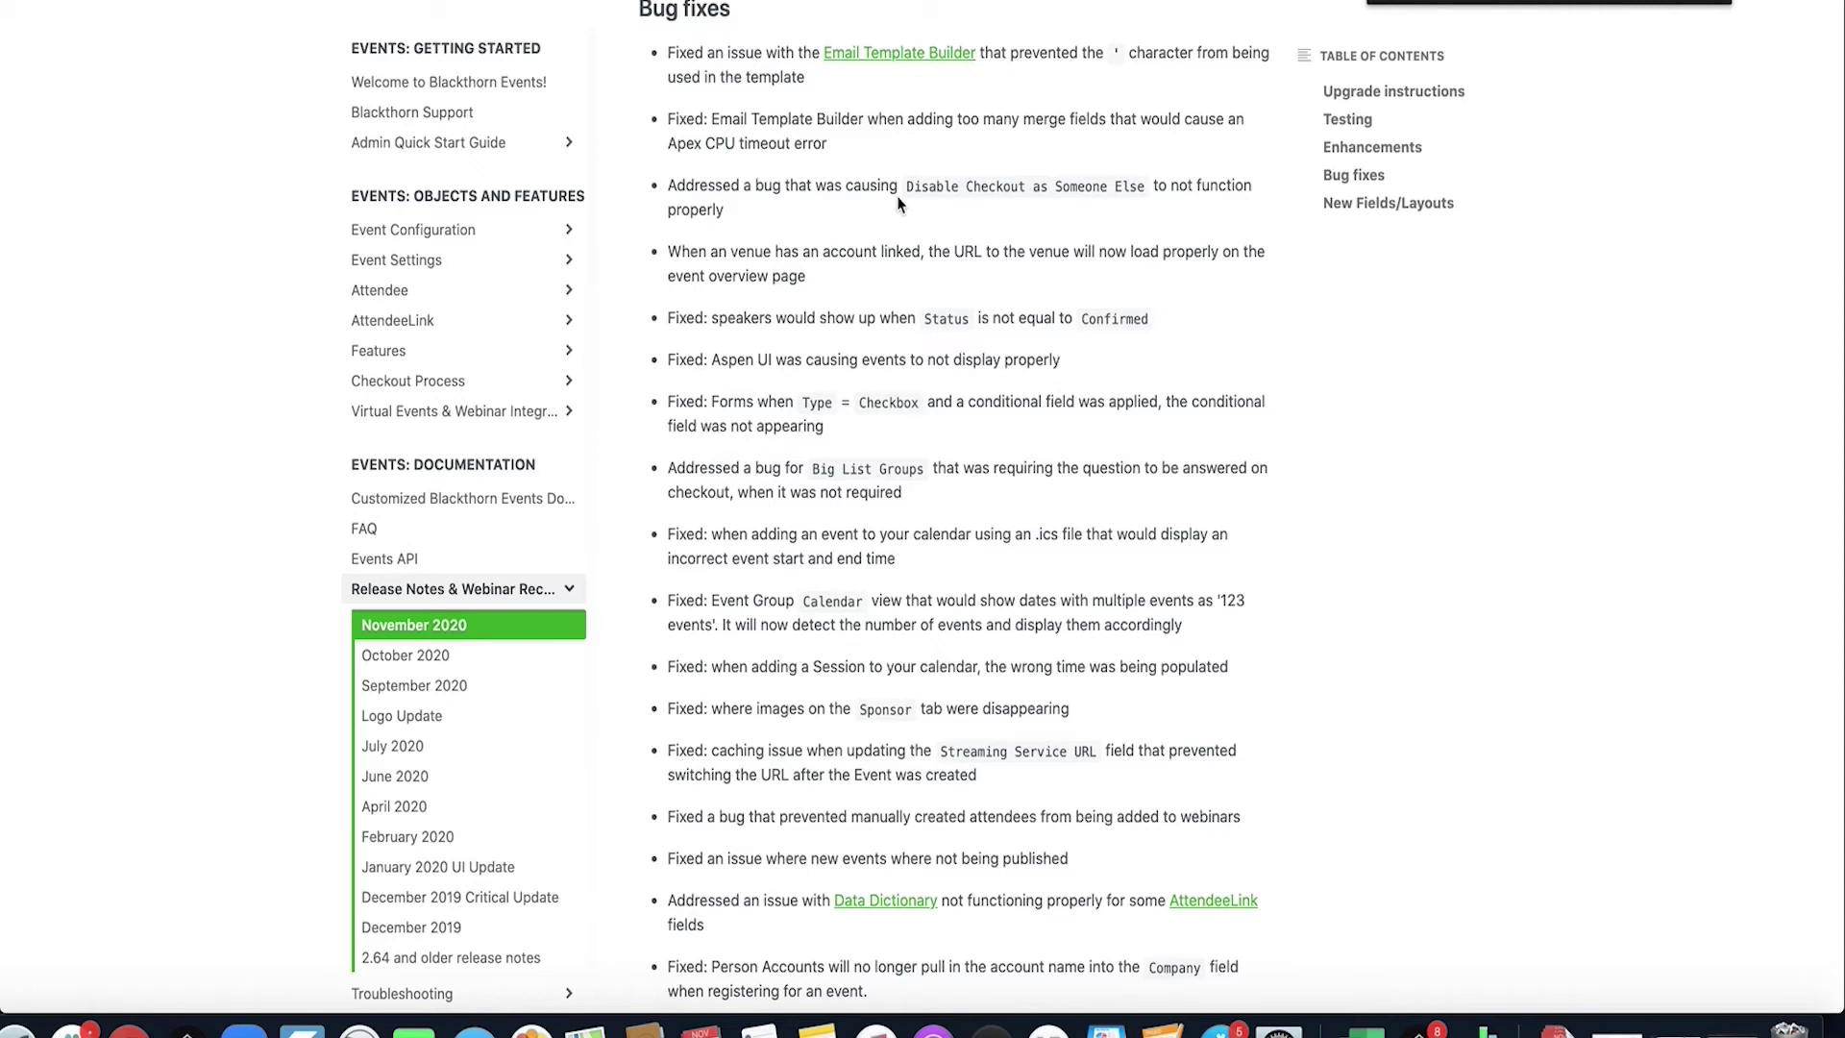
scroll(899, 202, "down", 2)
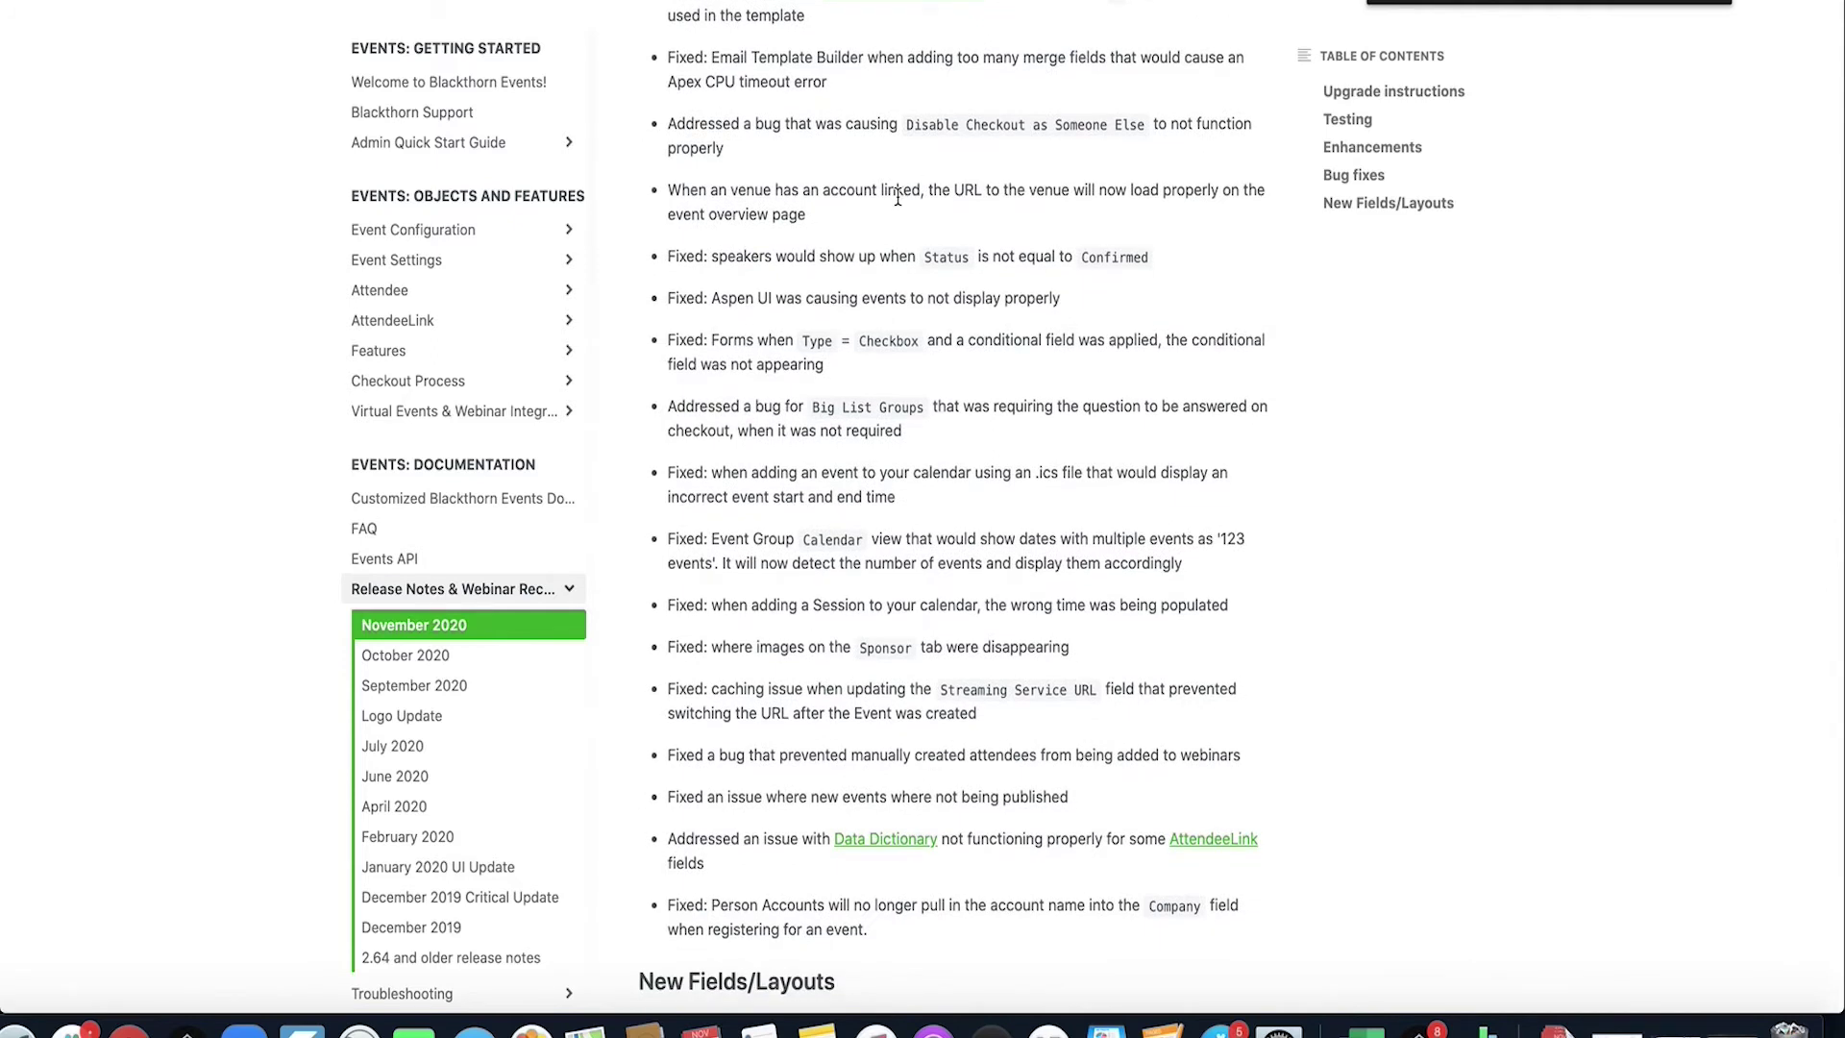
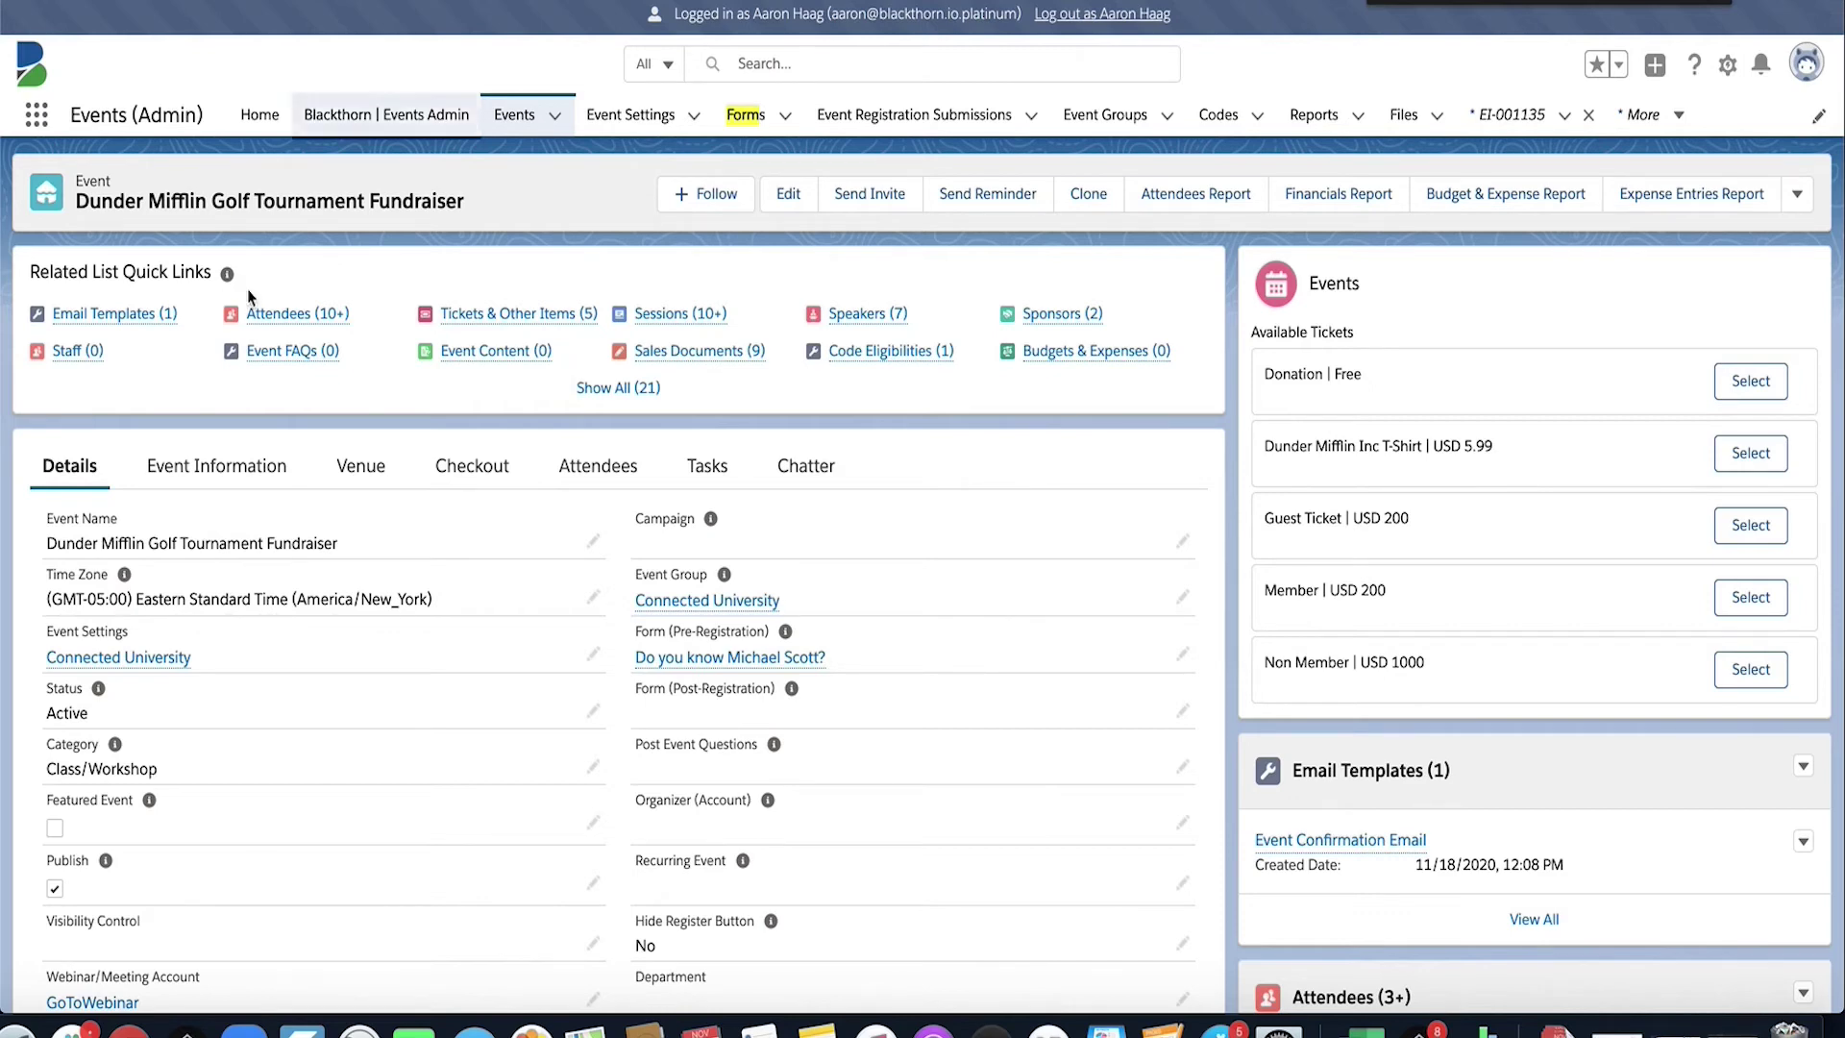
- Open the event's Connected University event settings record and check the Disable Checkout As Someone Else option
scroll(221, 500, "down", 2)
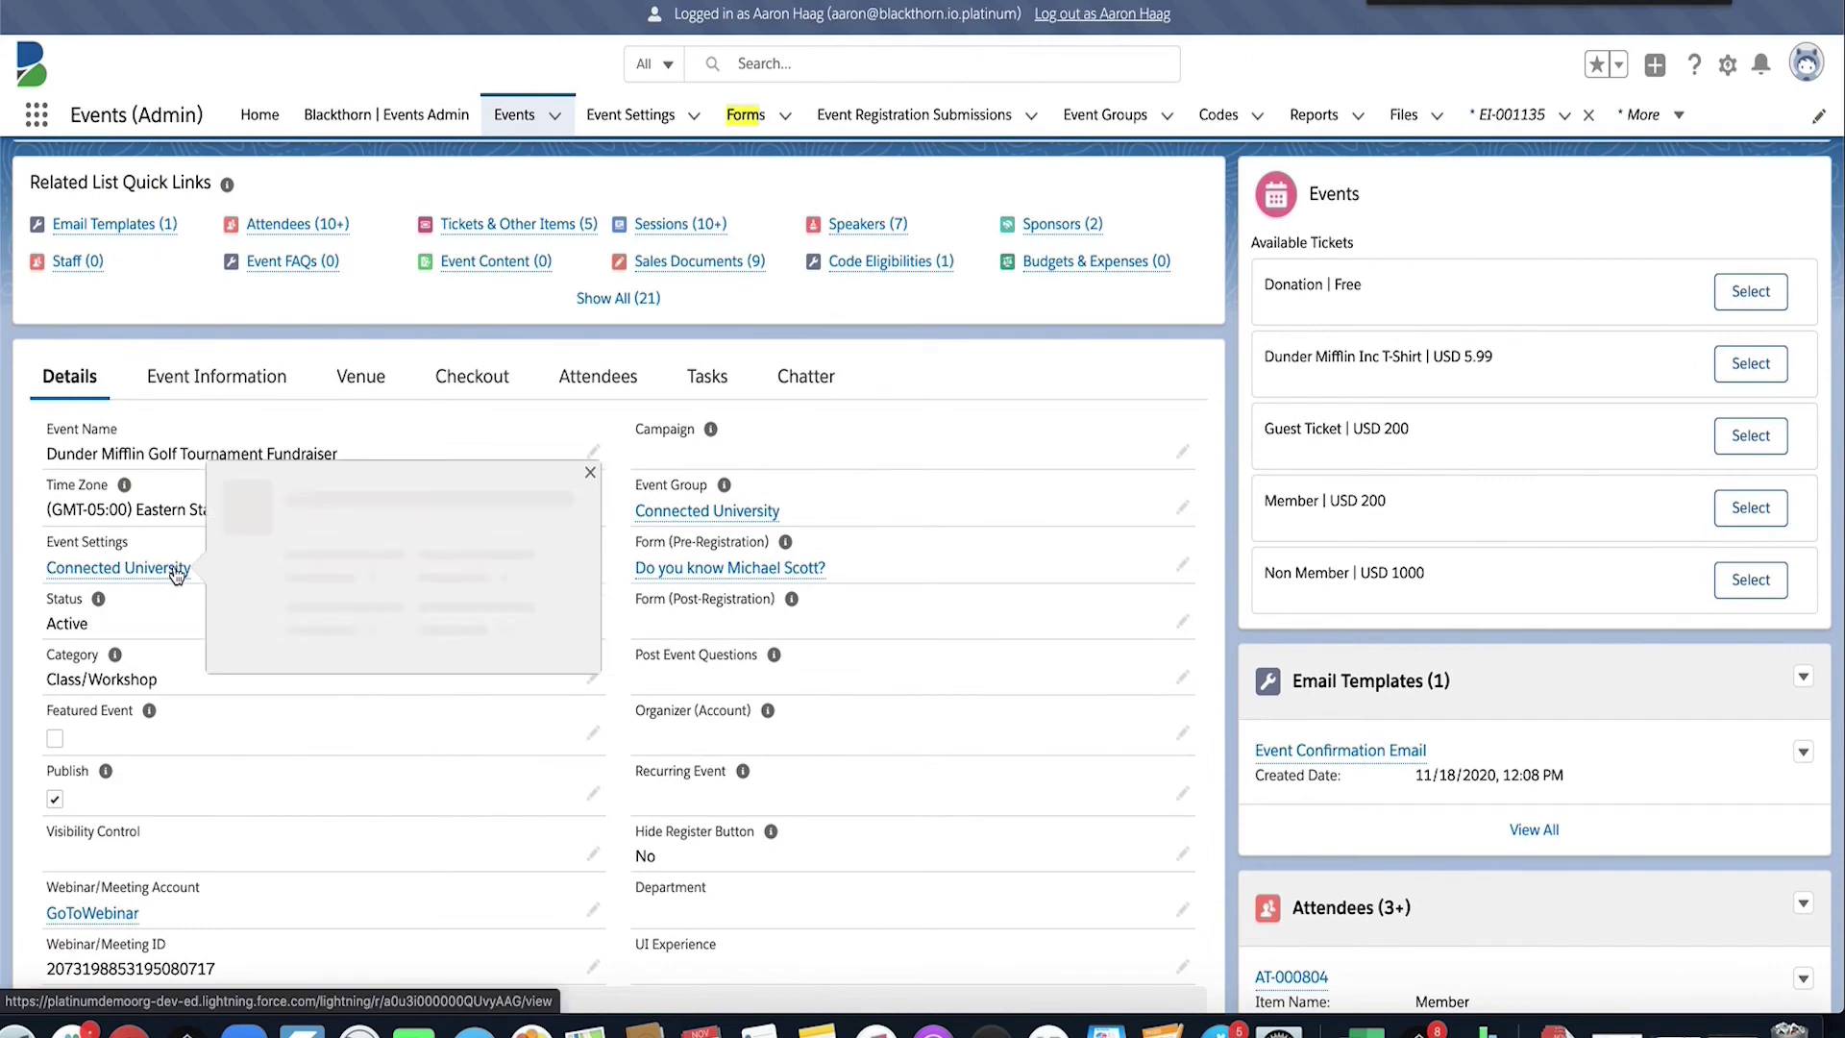
left_click(186, 568)
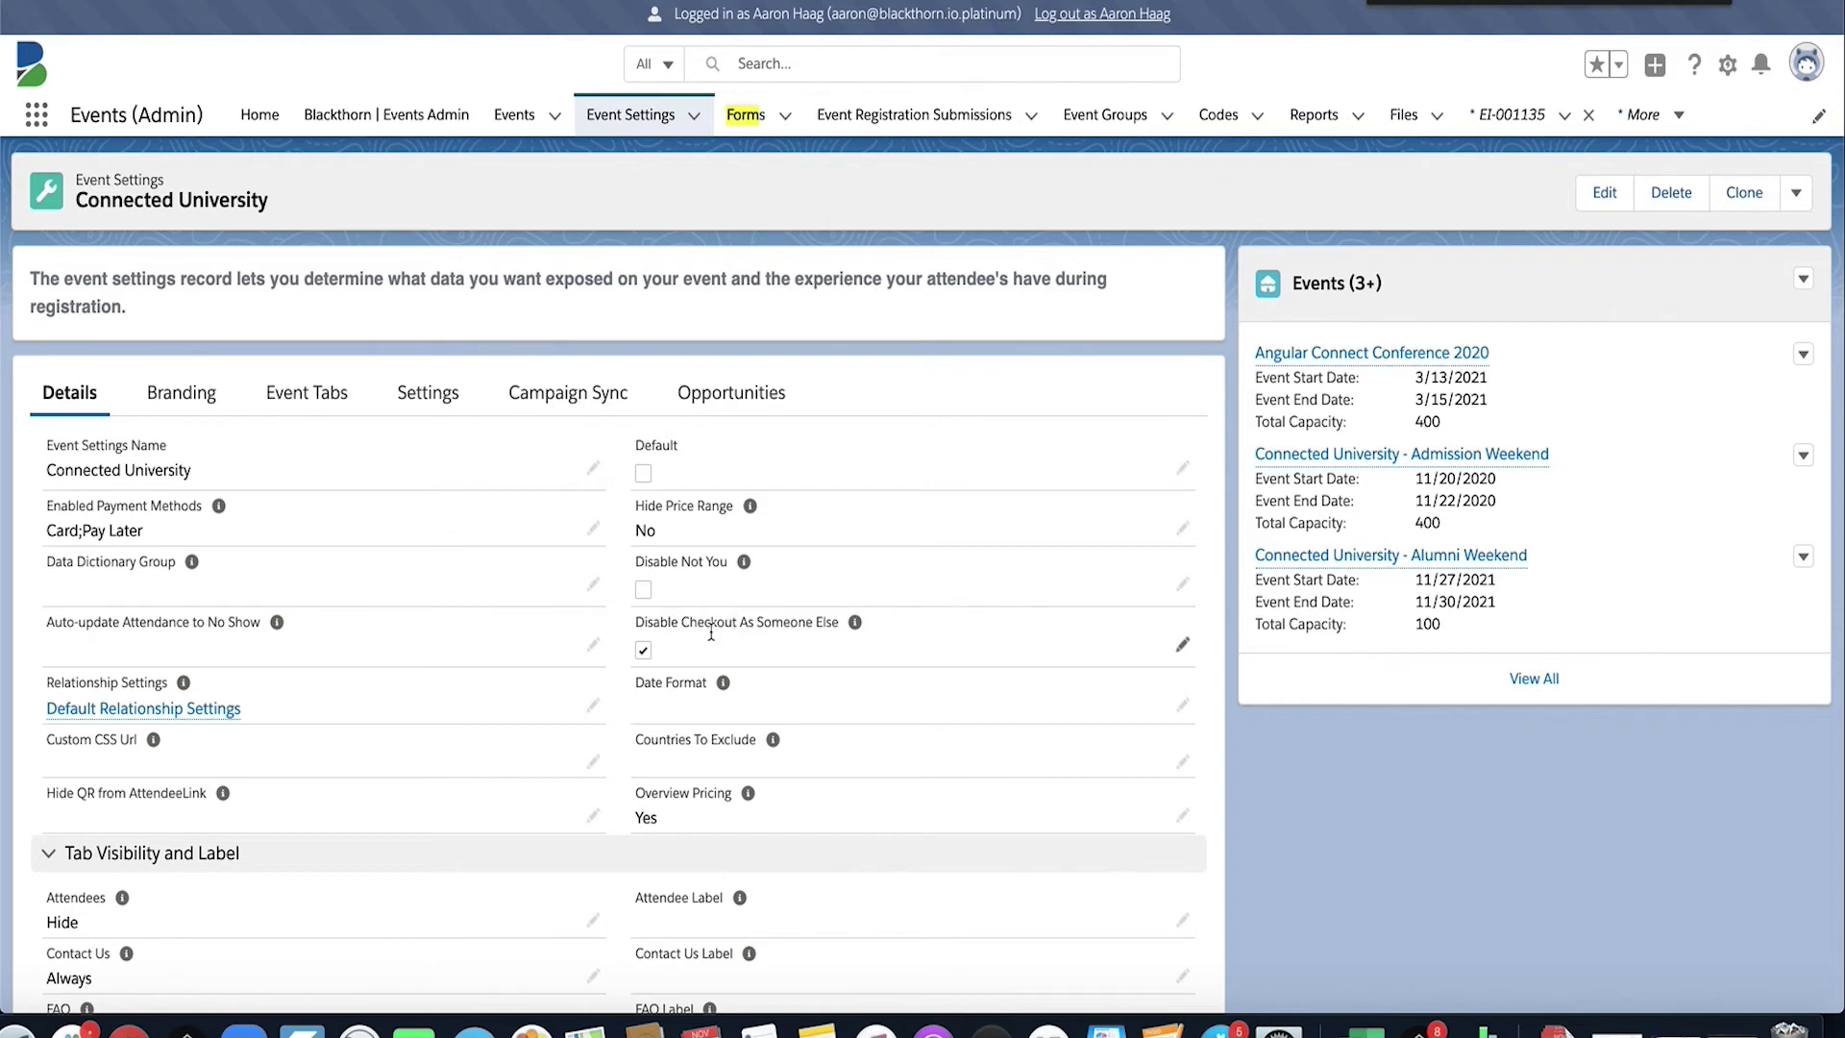
mouse_move(857, 626)
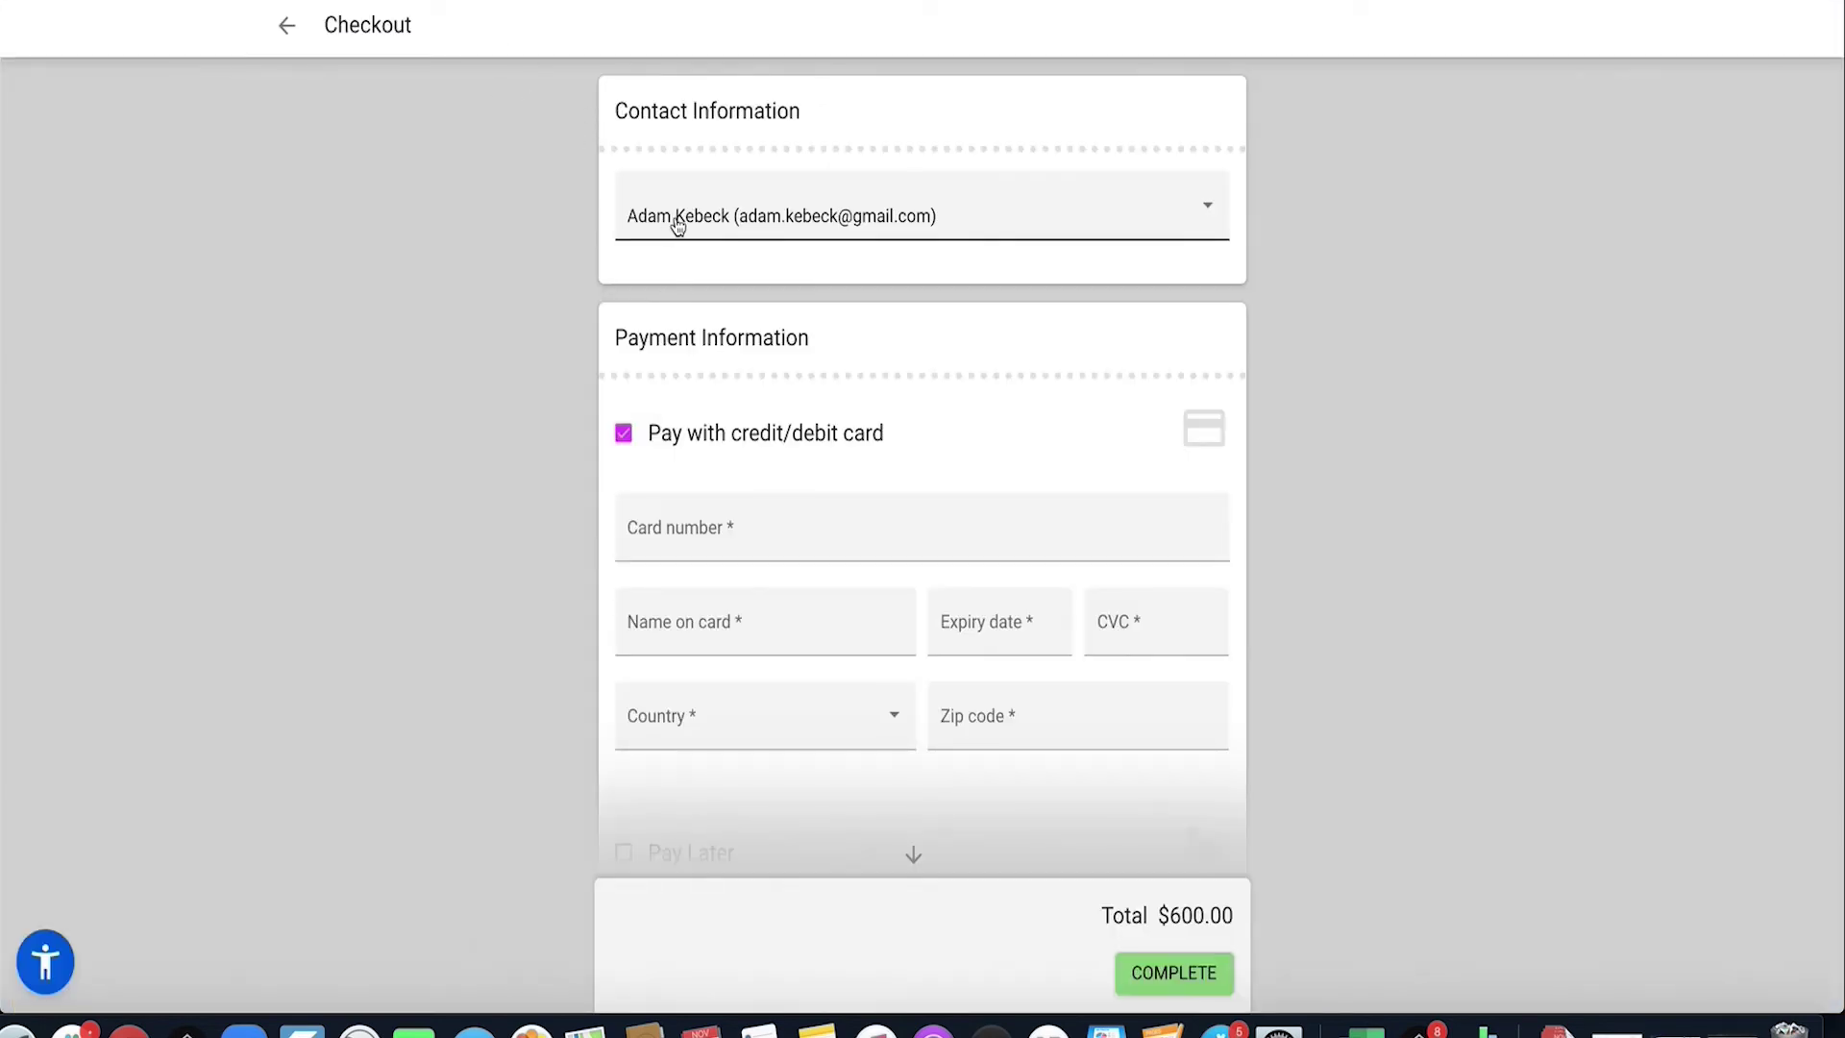
- Return to the ticket selection, go to checkout again and show the choices for the contact information
left_click(287, 27)
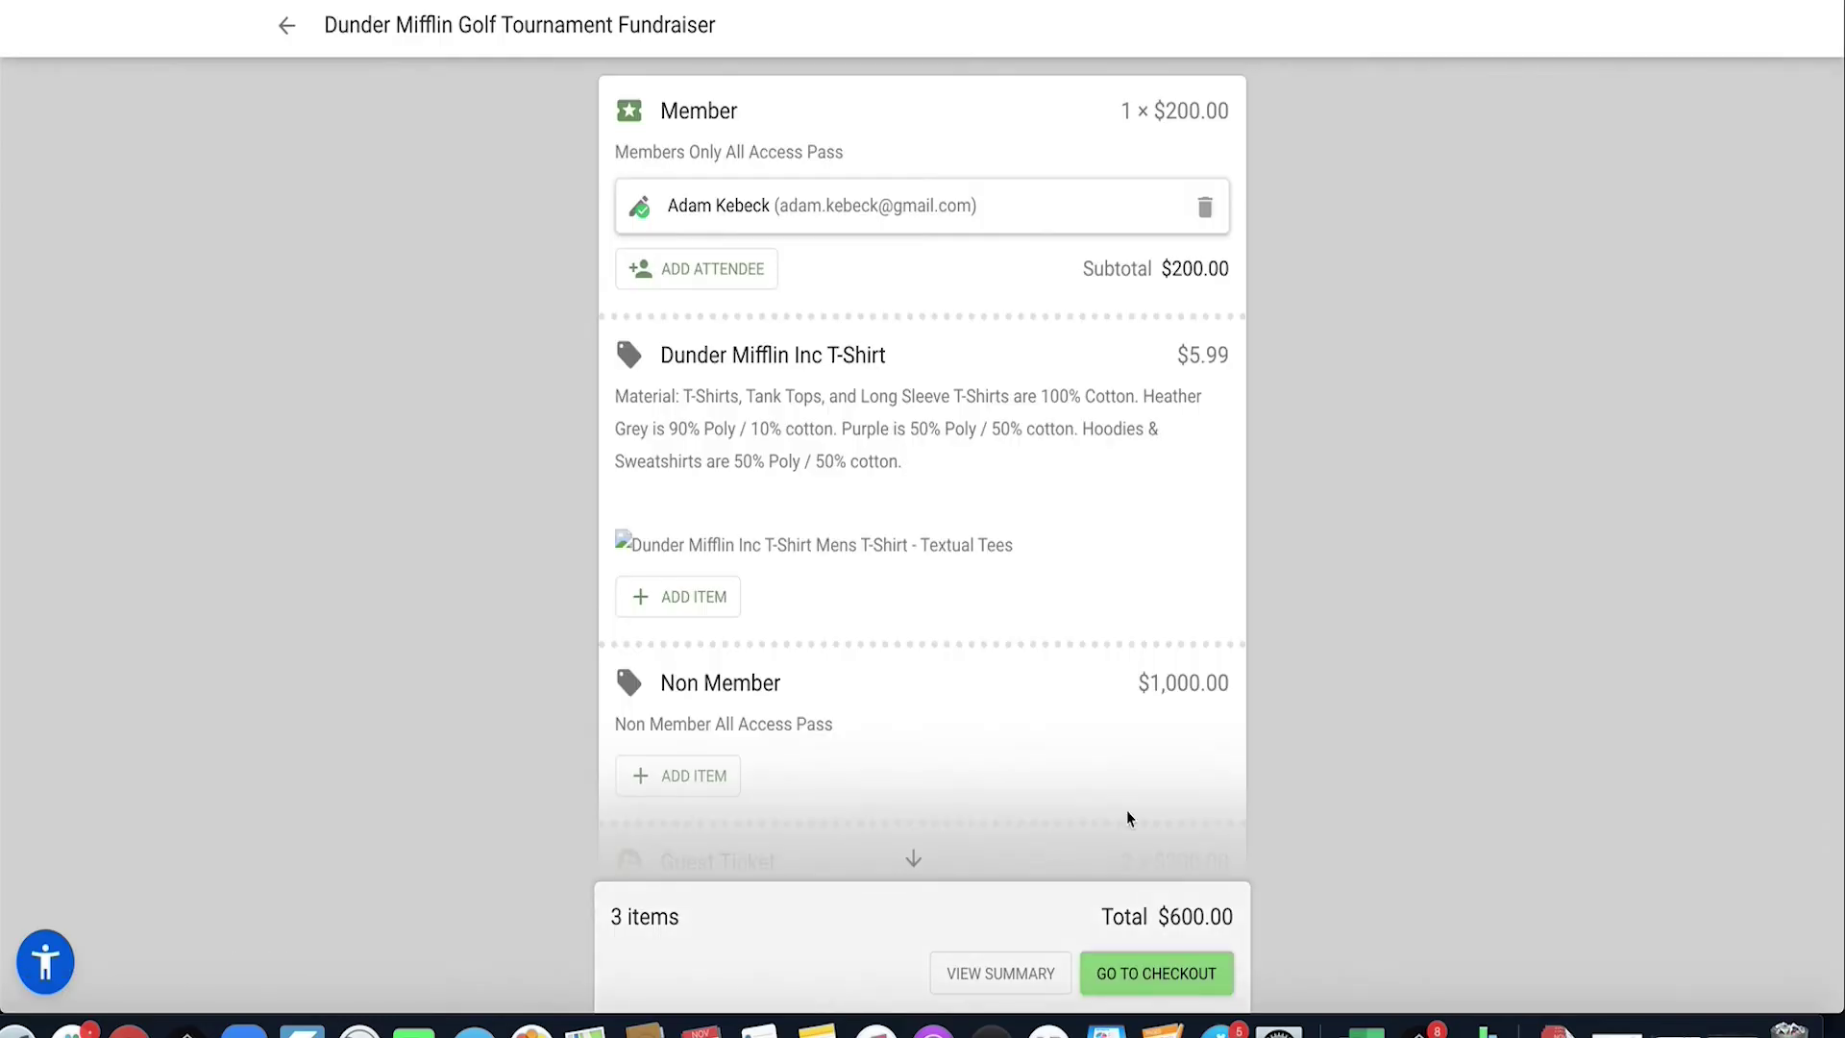
left_click(1122, 965)
left_click(842, 217)
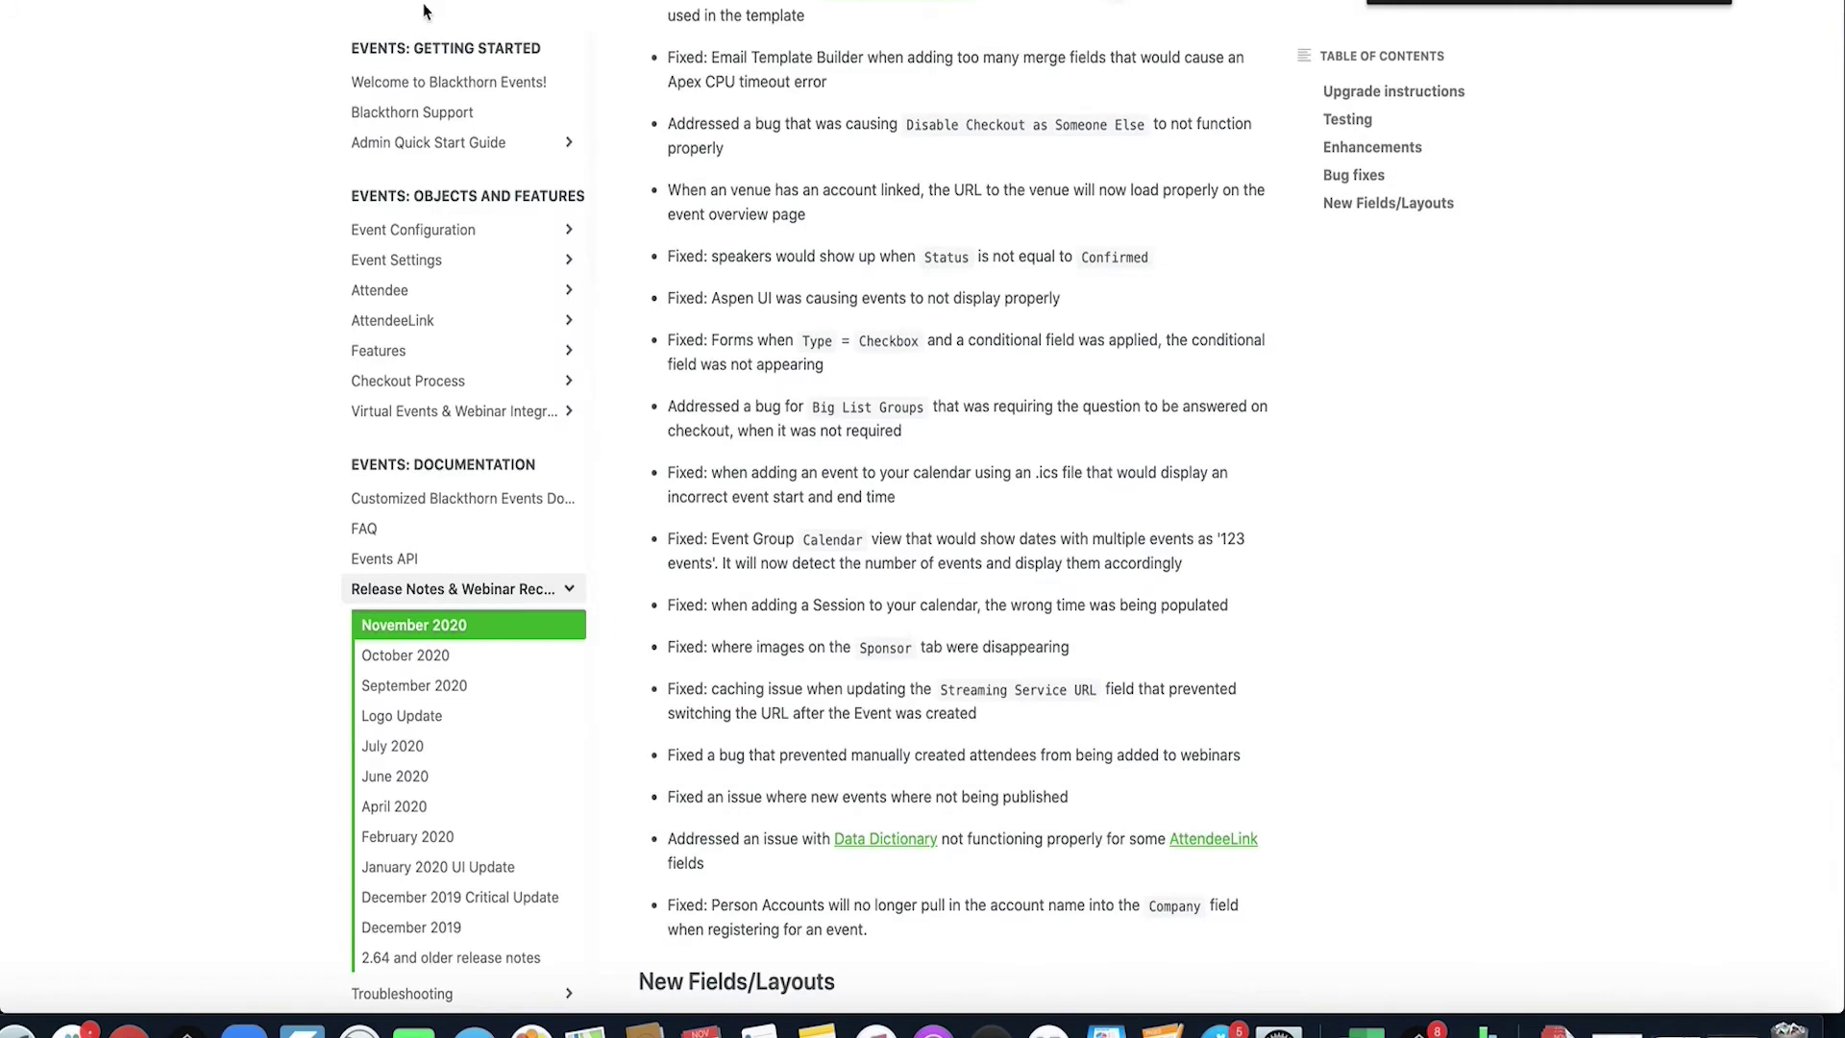
- Go back from checkout to the event's overview page and follow the venue's website link under Location
scroll(780, 257, "down", 2)
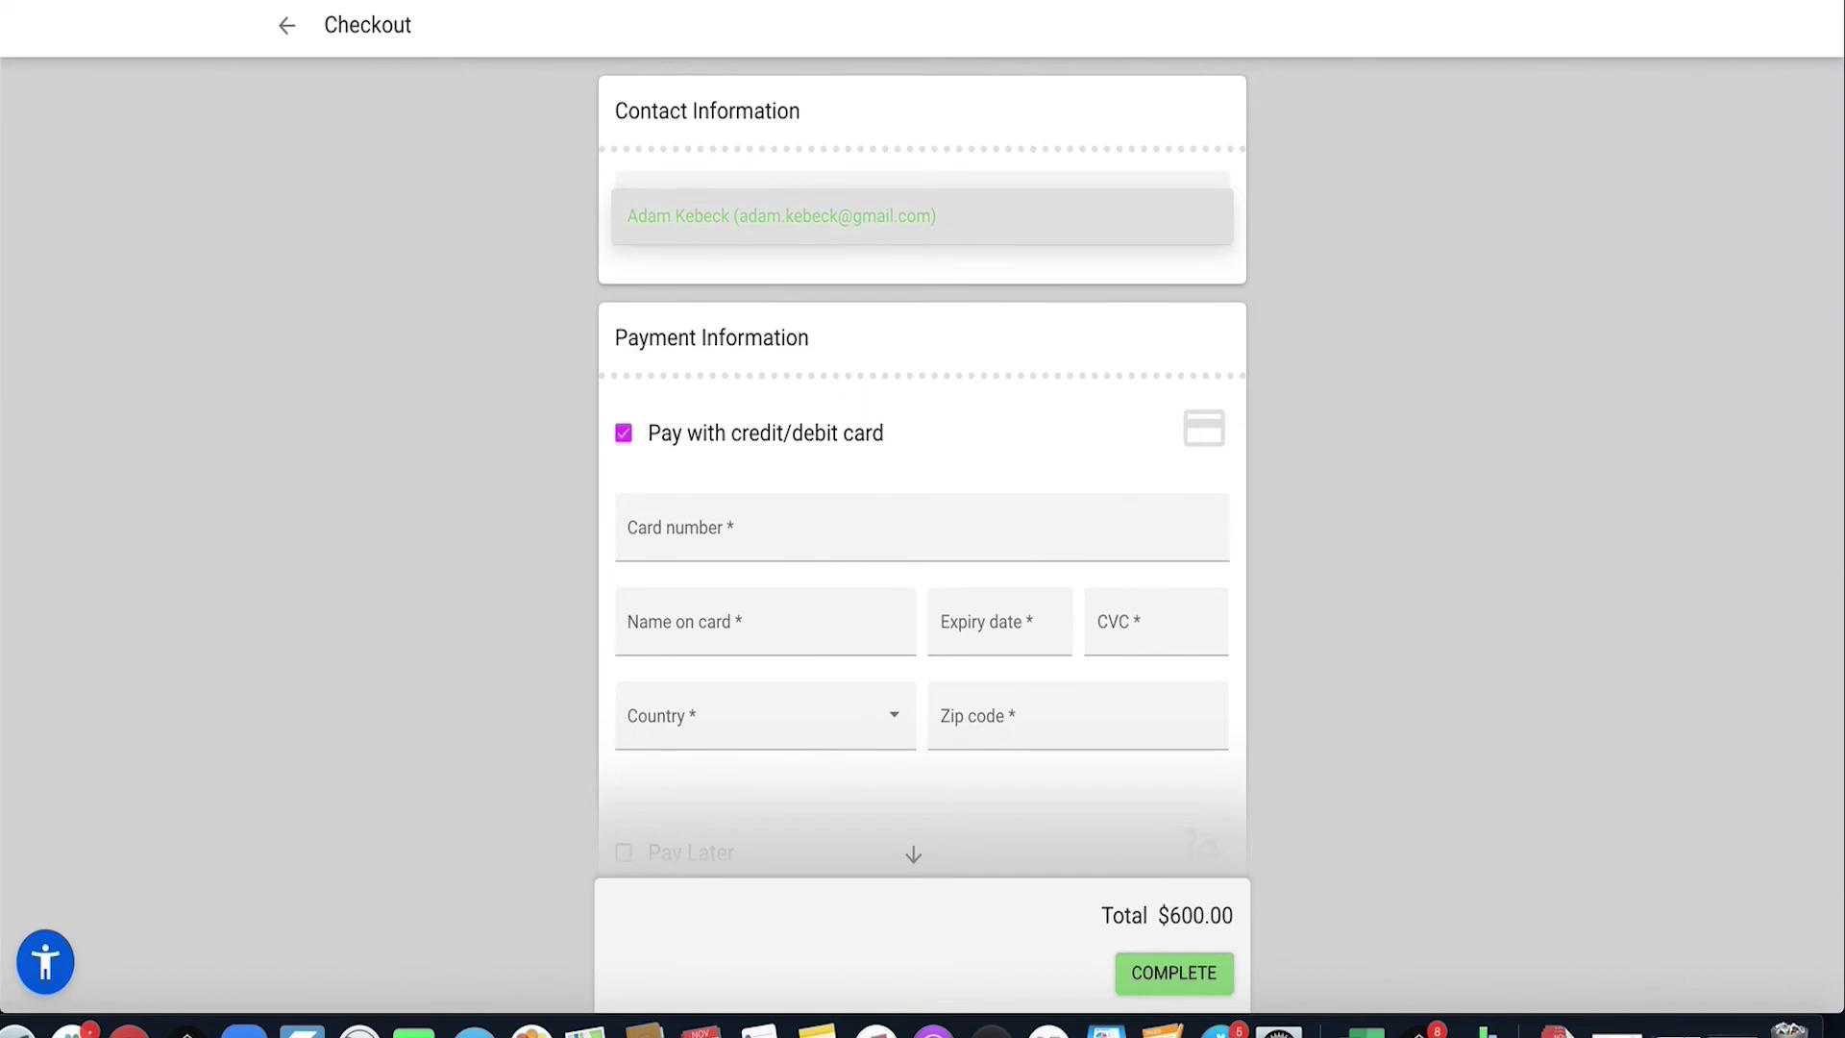
left_click(285, 29)
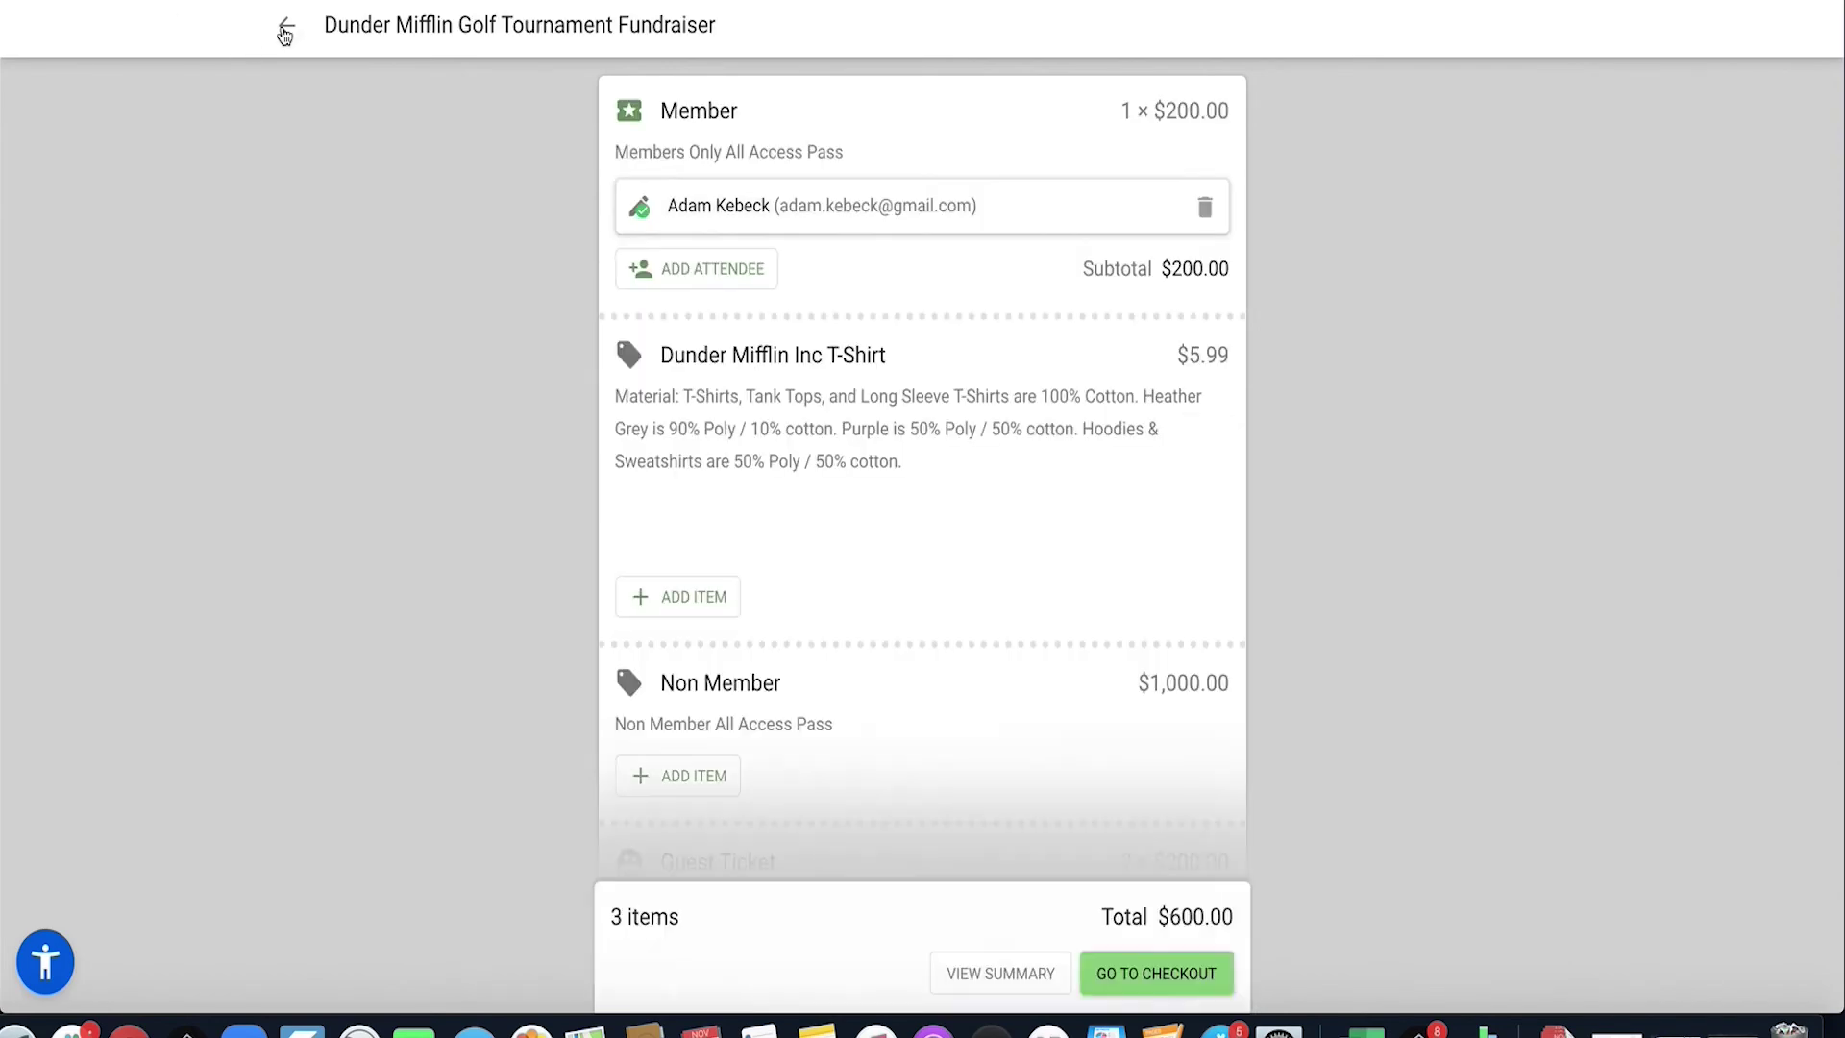
left_click(286, 29)
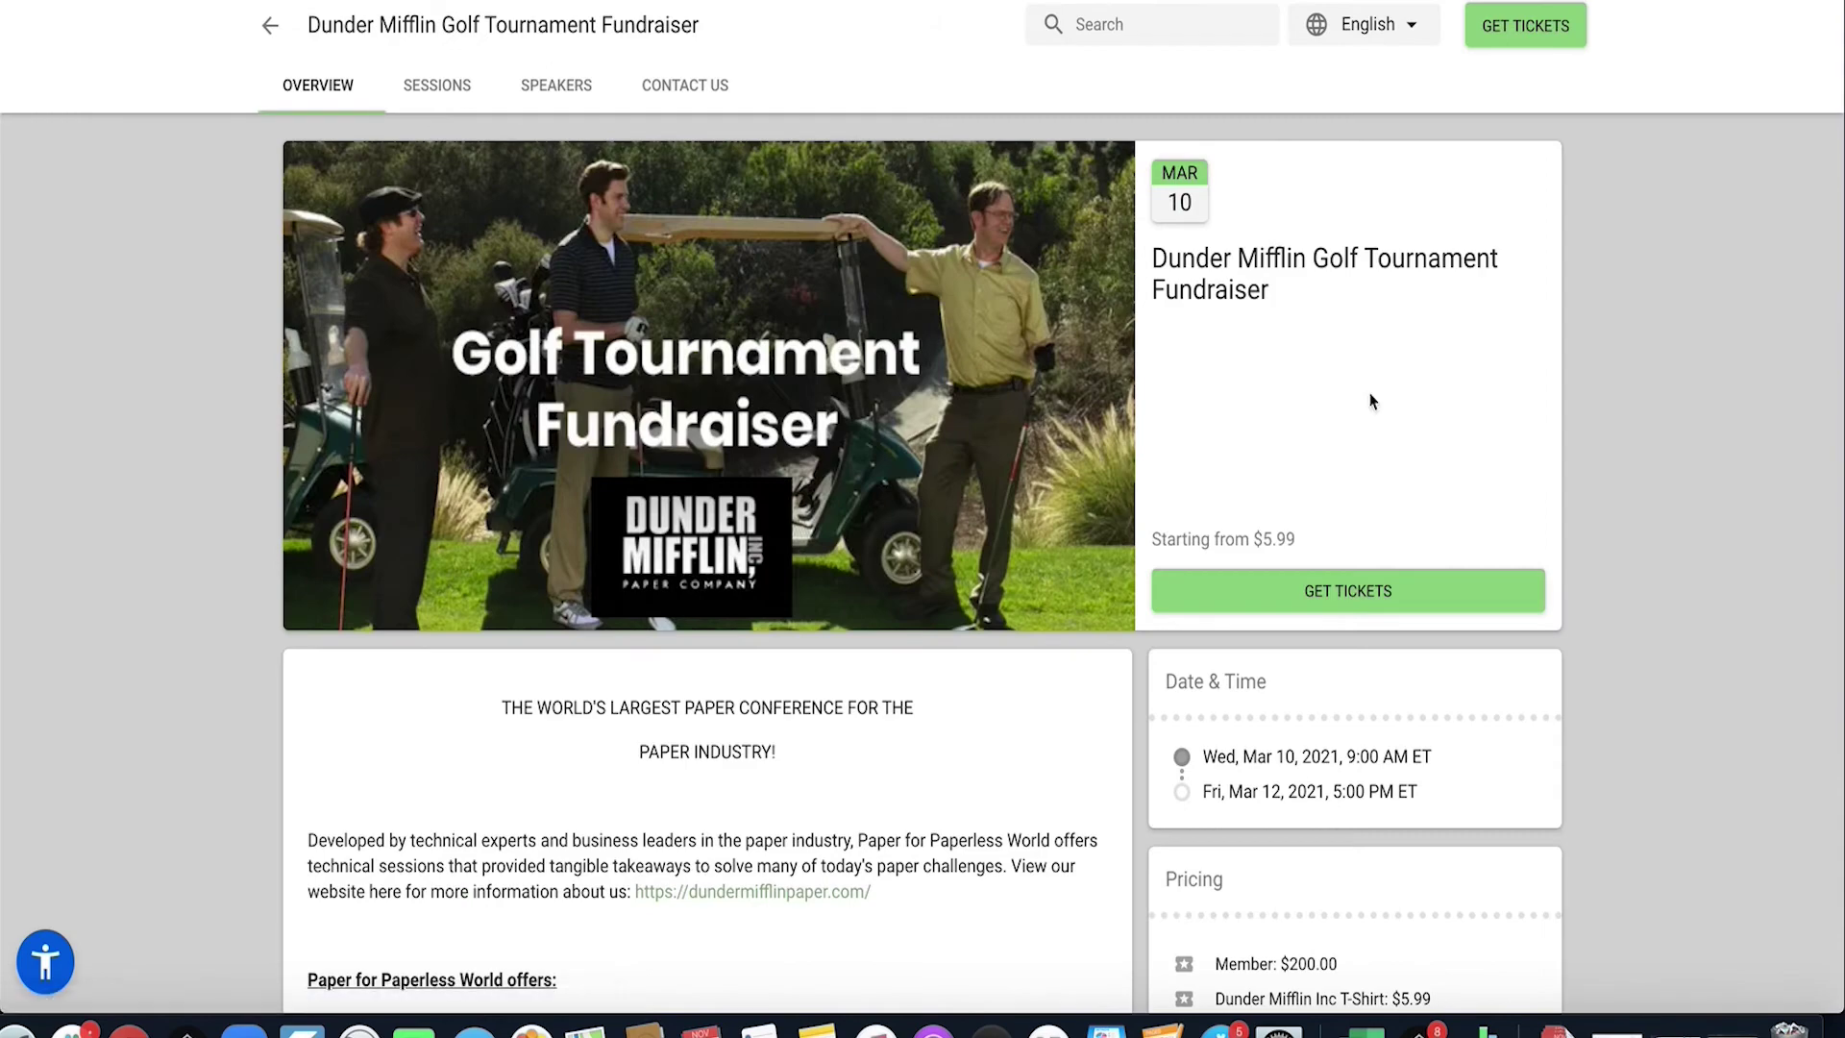
scroll(1372, 402, "down", 5)
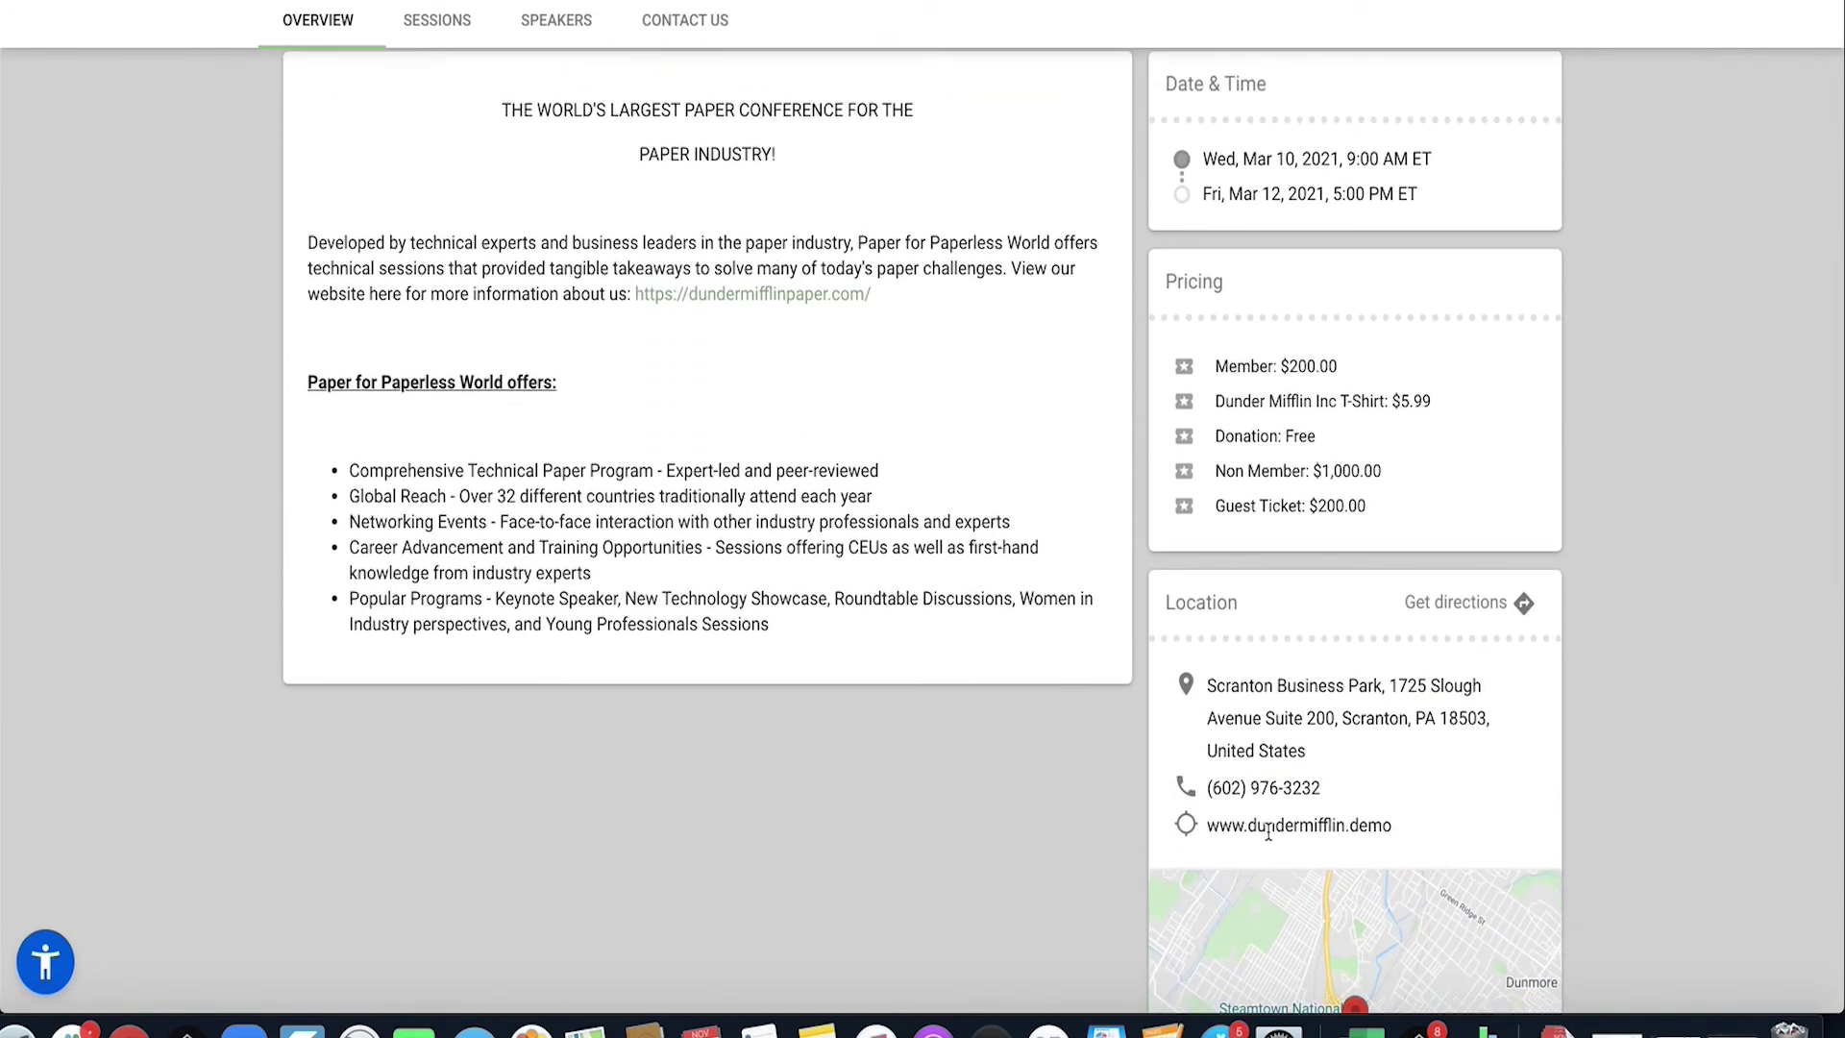
left_click(1305, 828)
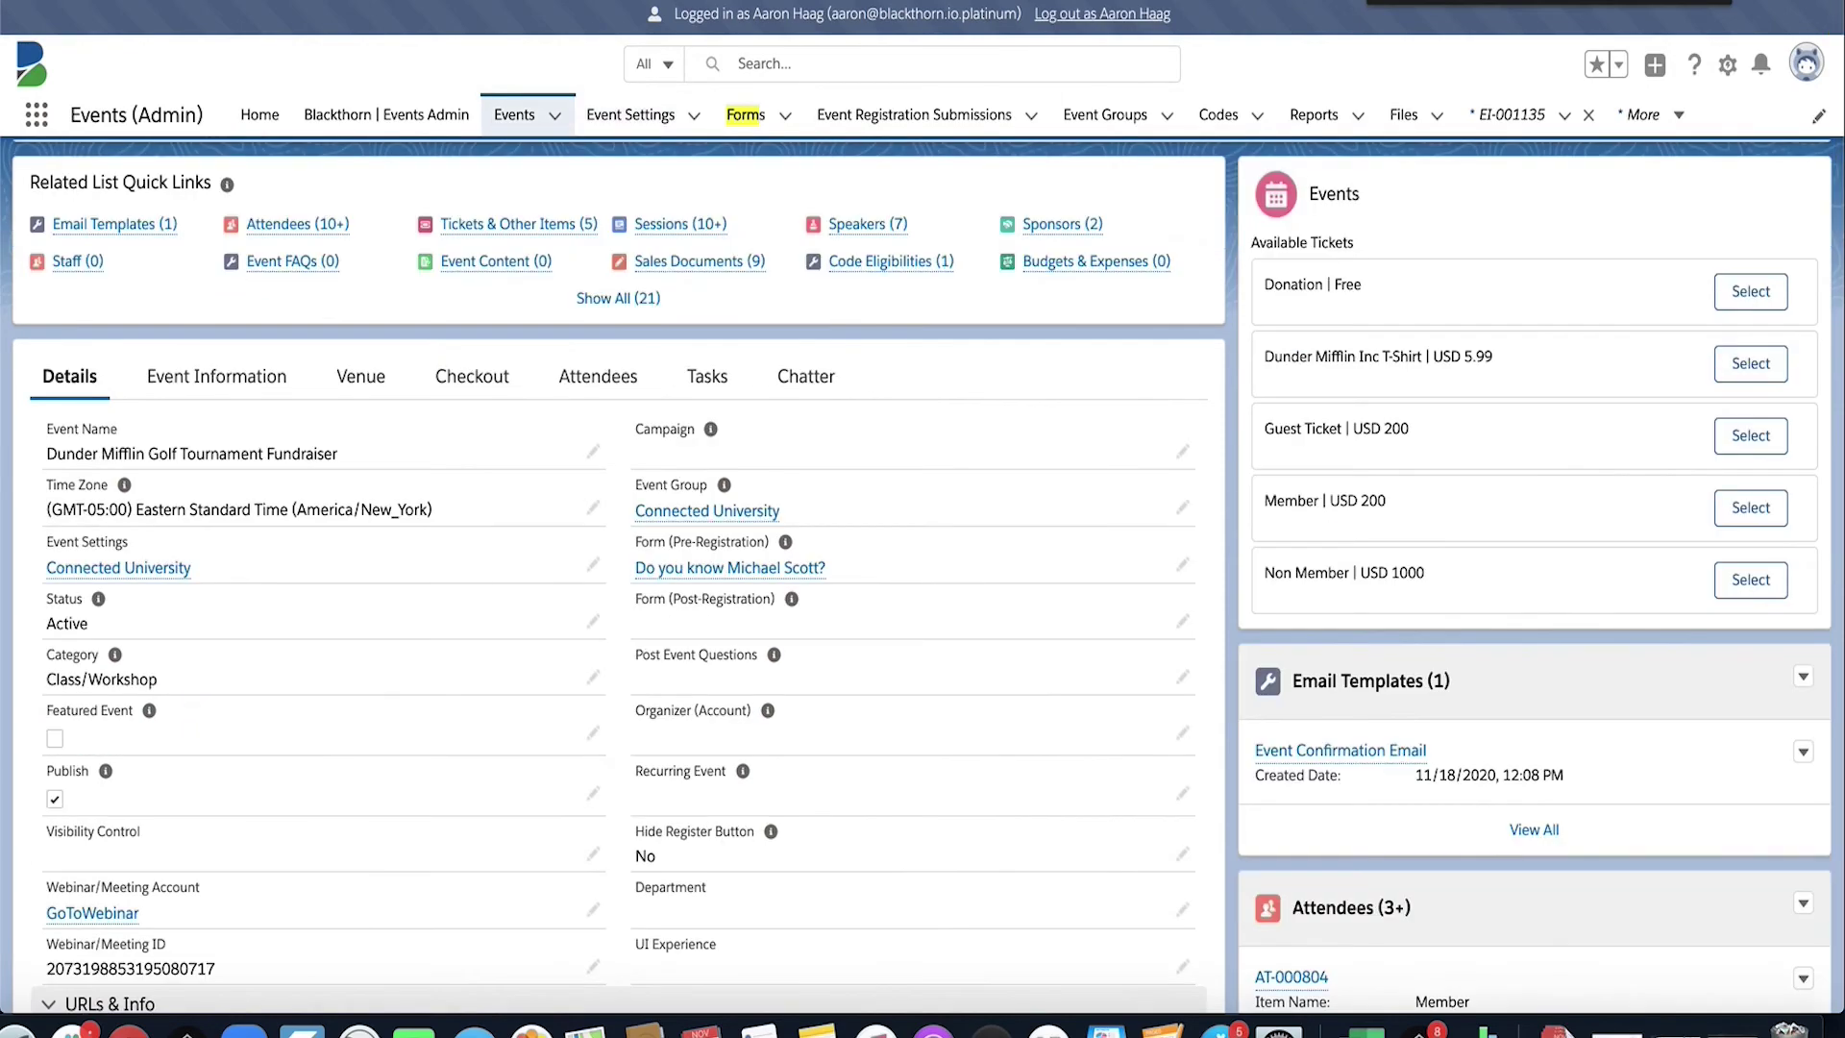
- Check the Venue section of the Golf Tournament Fundraiser event record for the linked Dunder Mifflin - Scranton Branch venue
scroll(296, 396, "down", 10)
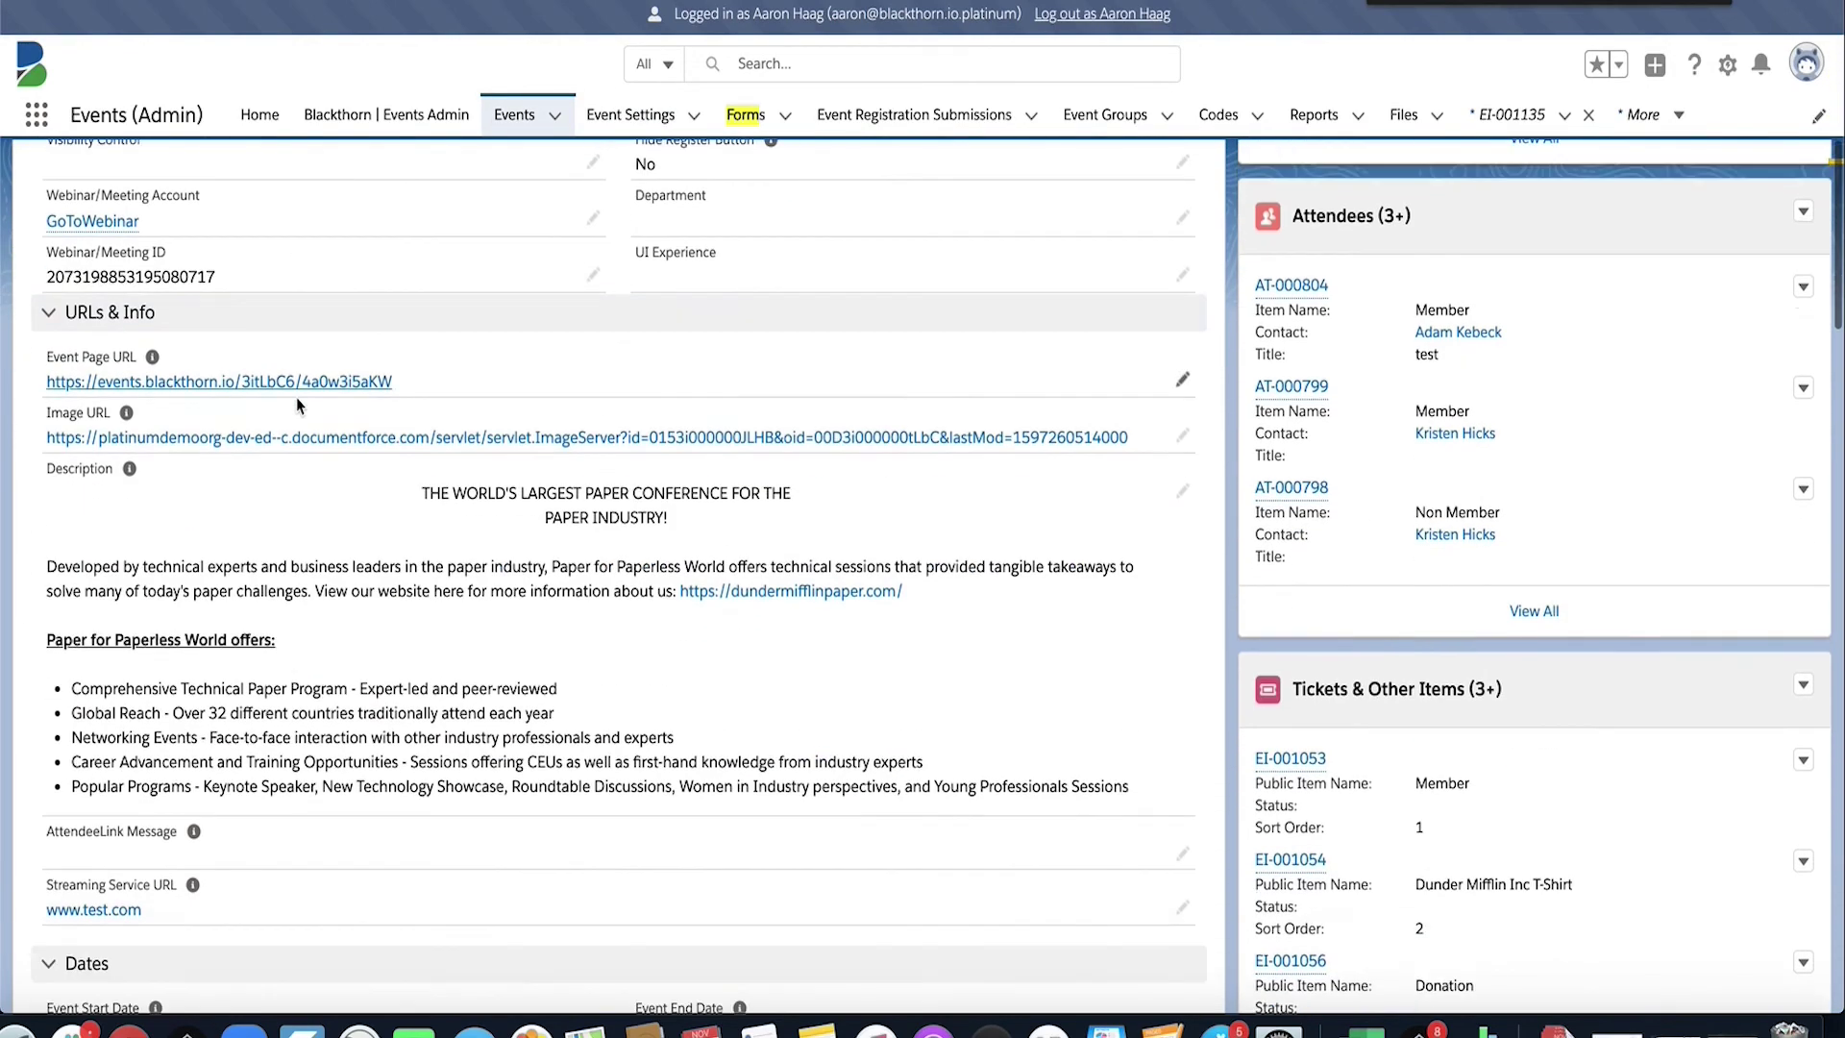
scroll(296, 396, "down", 10)
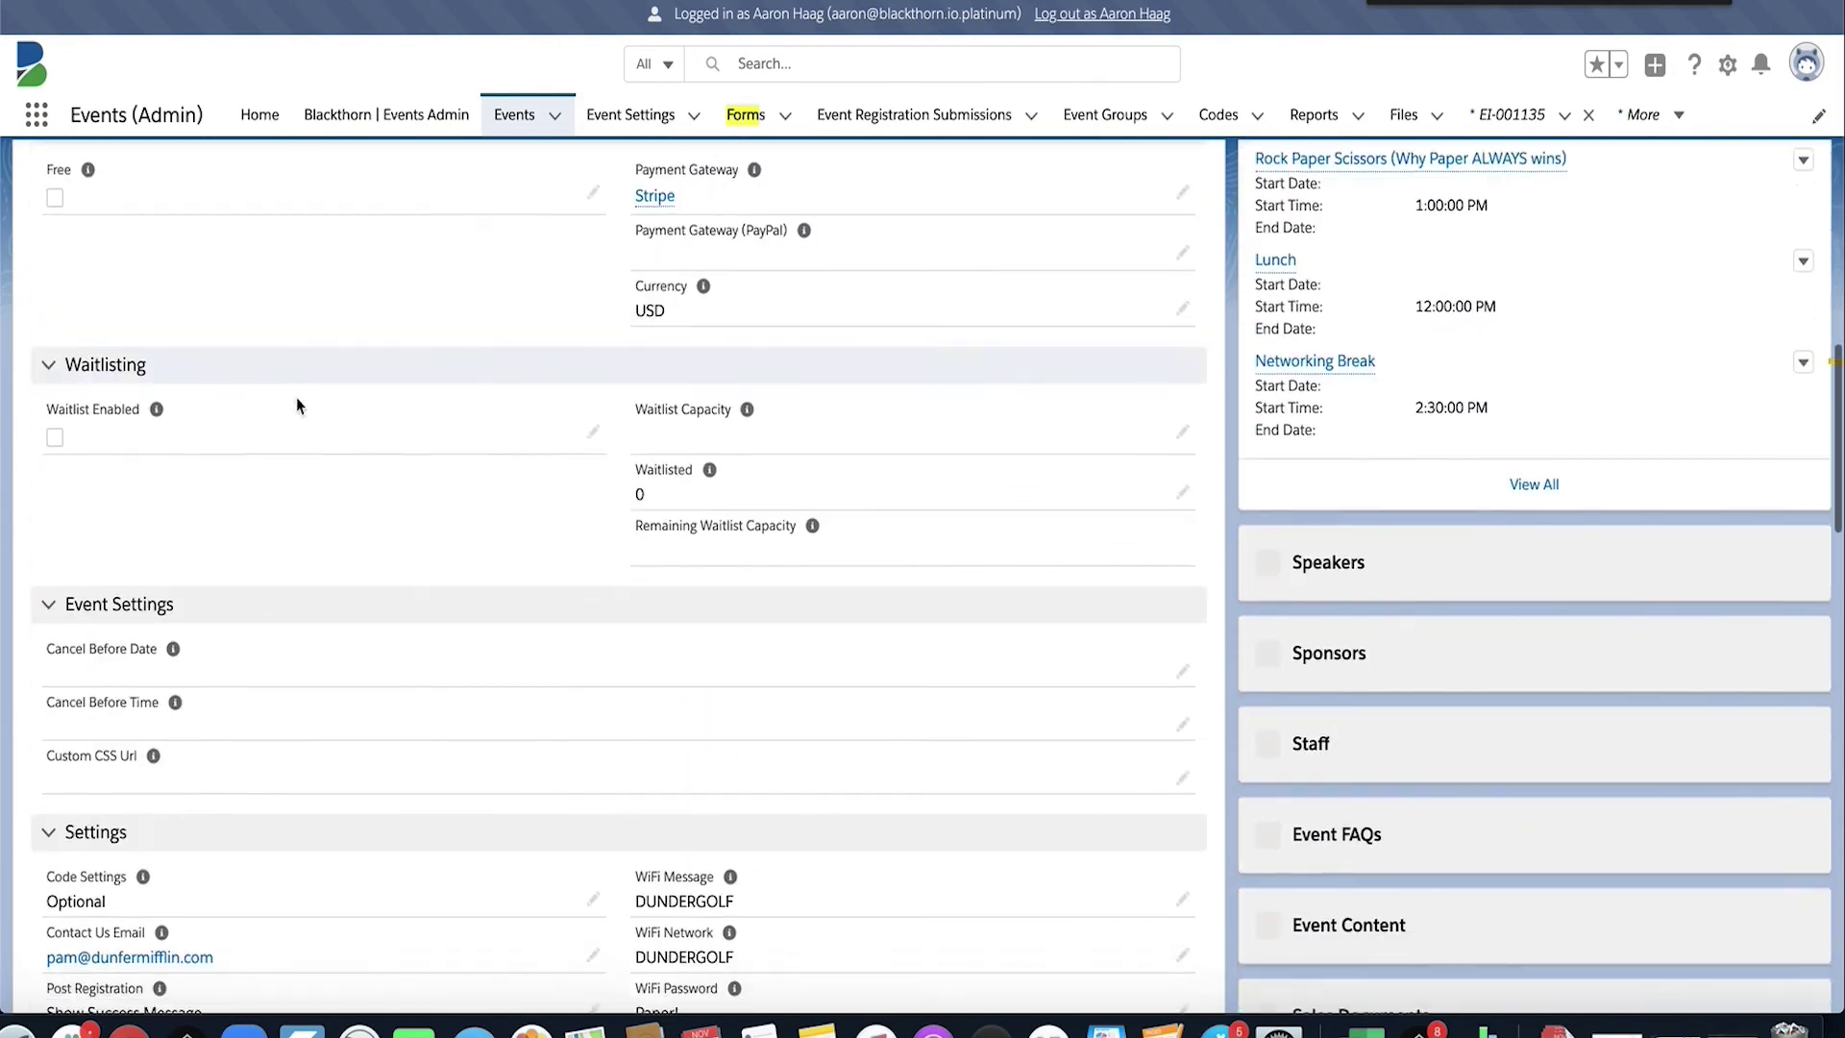
scroll(296, 396, "down", 4)
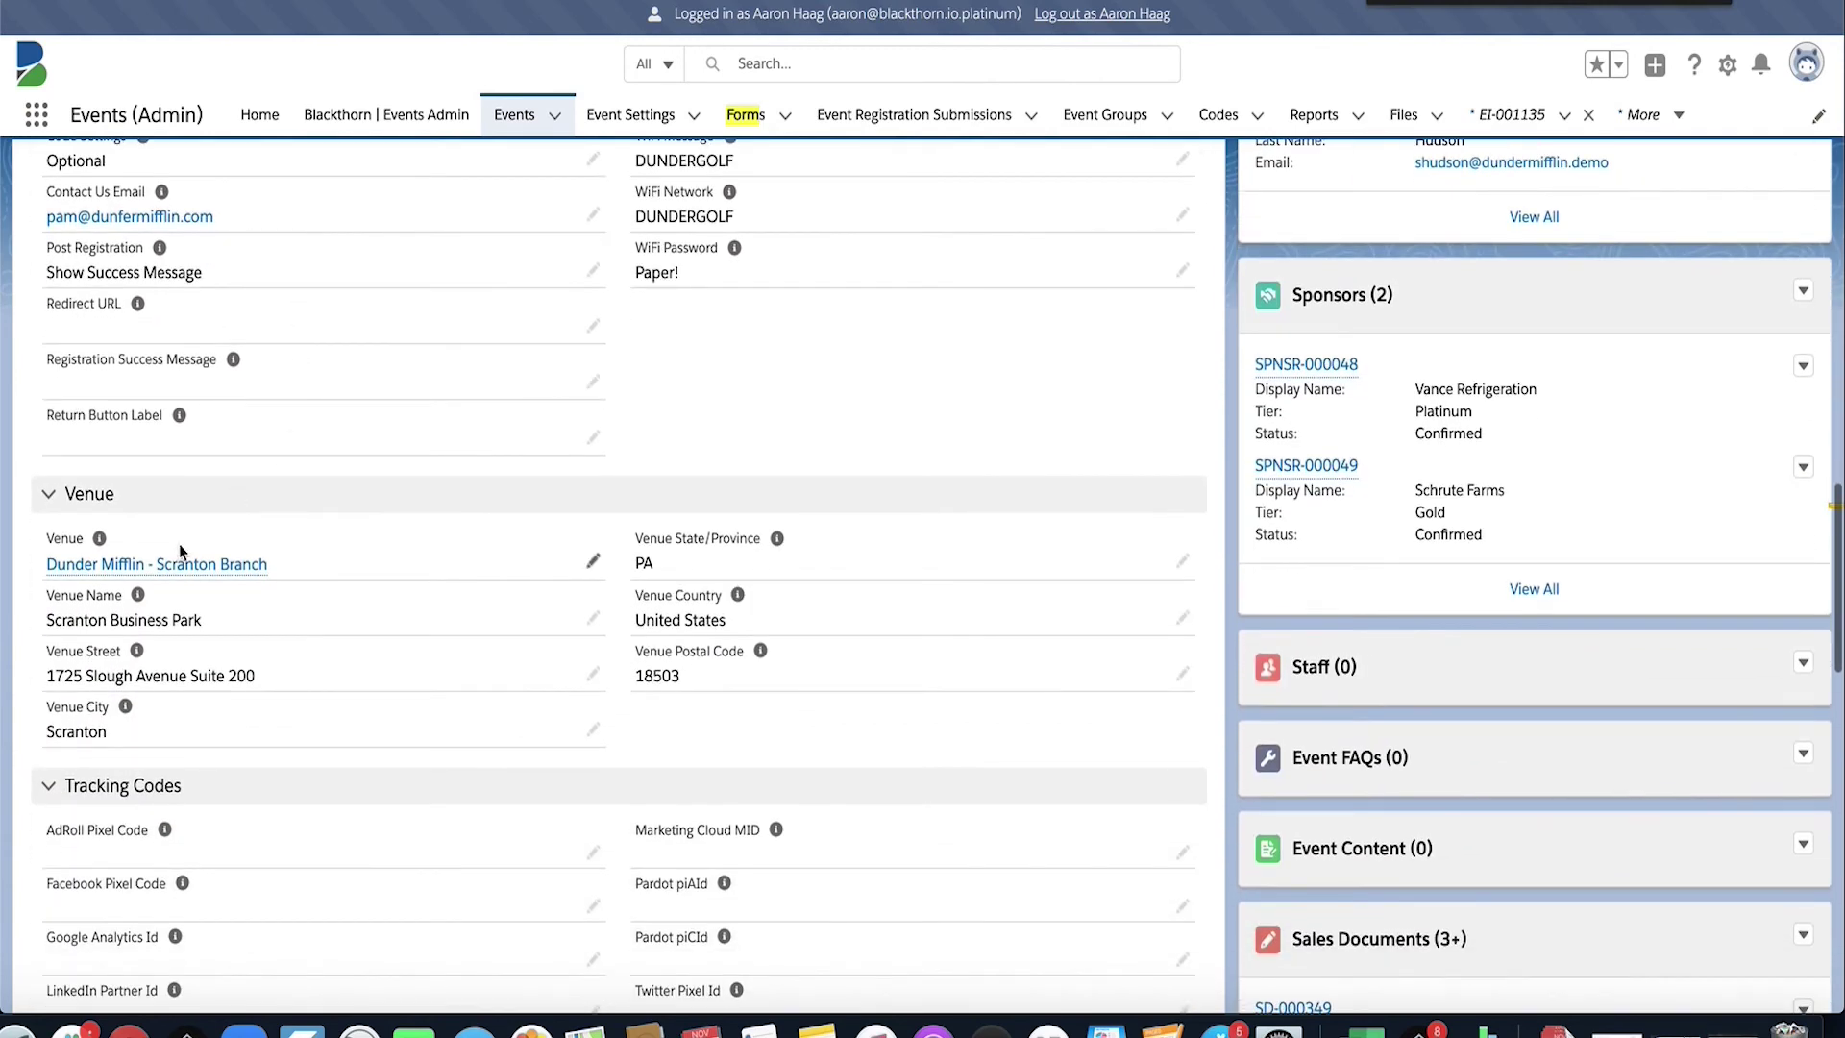
mouse_move(165, 571)
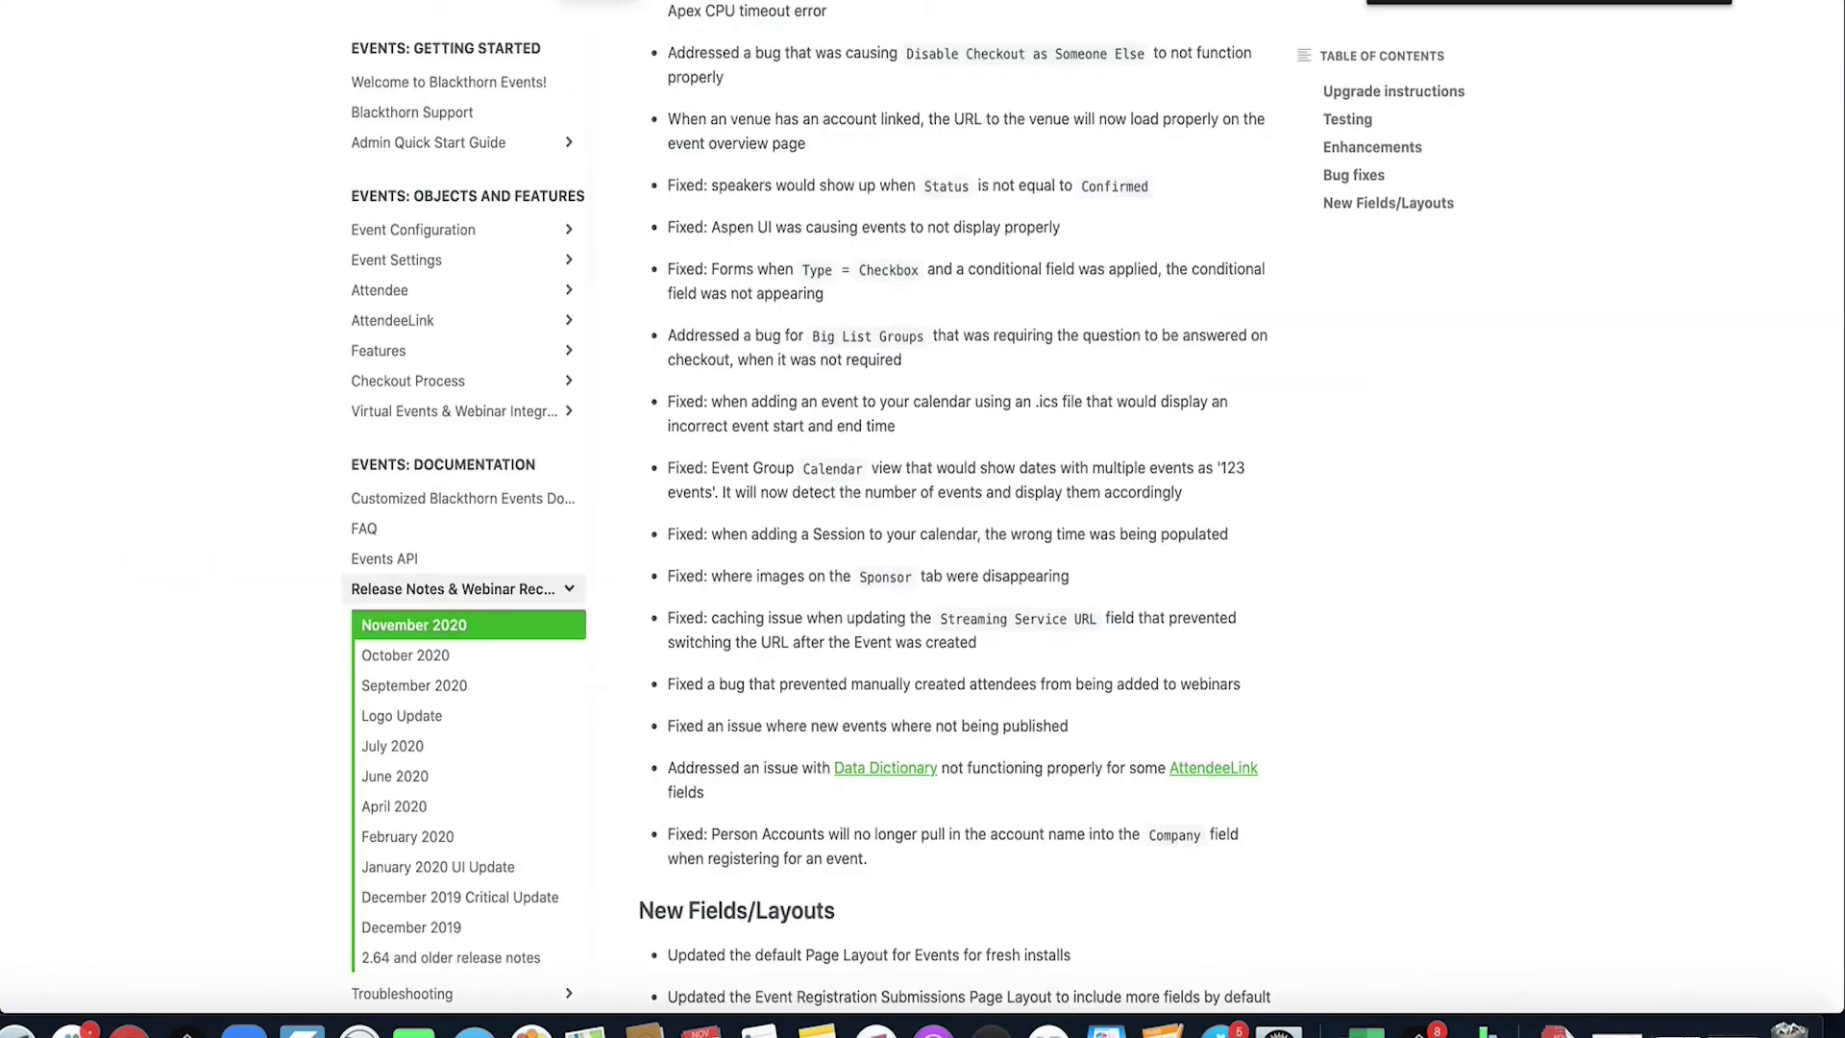
- Open the event's Speakers related list to check the speakers' Status values
scroll(1038, 259, "down", 1)
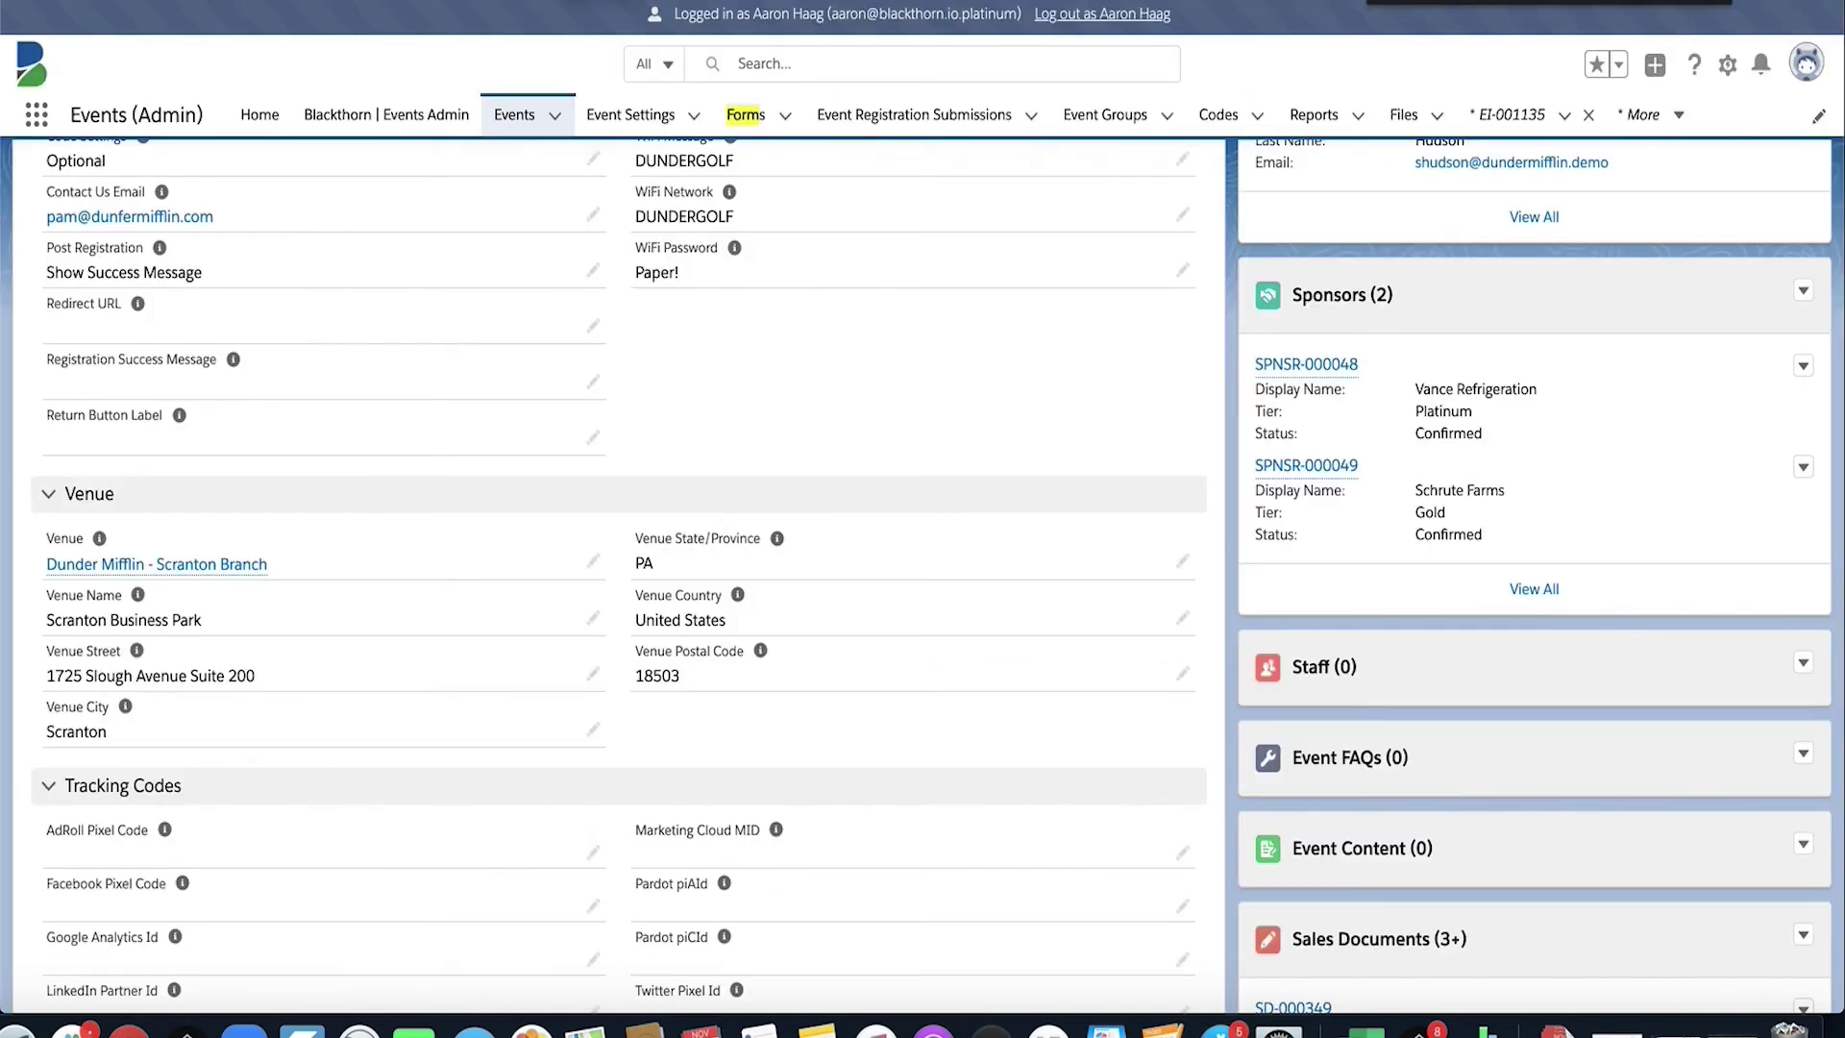
scroll(495, 377, "up", 10)
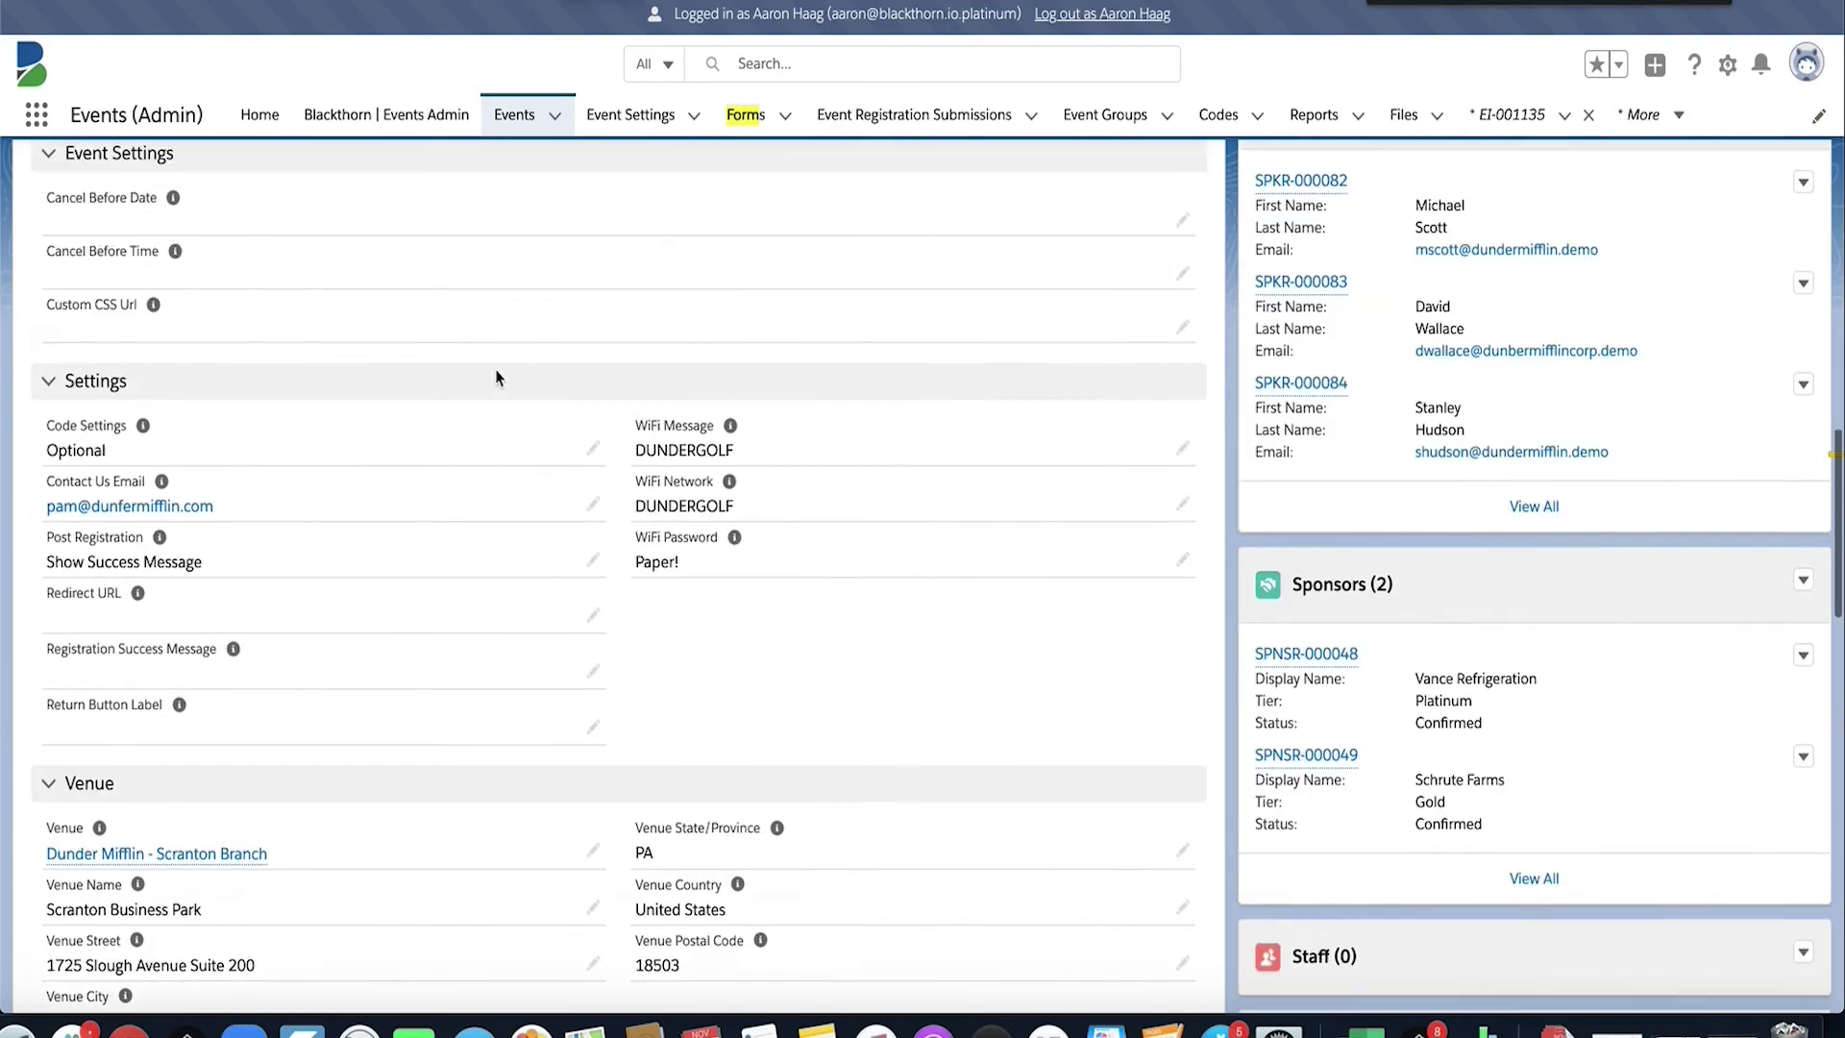
scroll(496, 377, "up", 10)
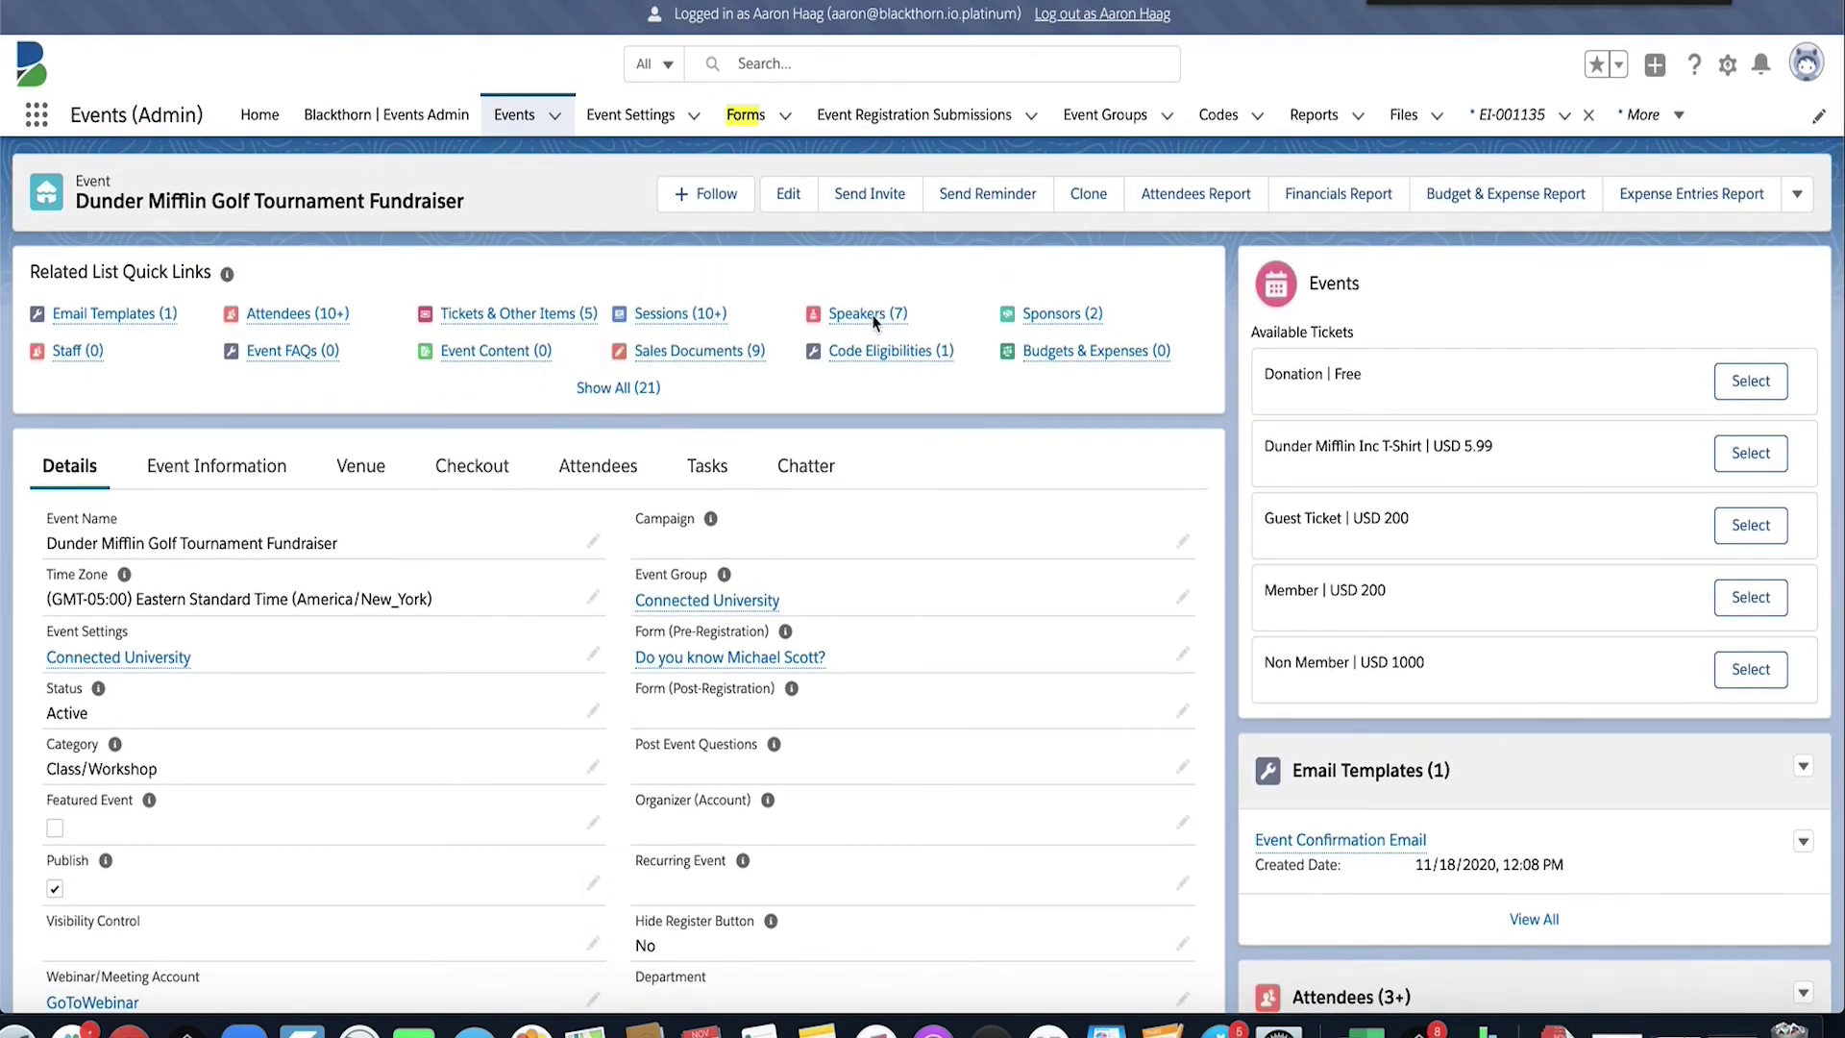
left_click(852, 319)
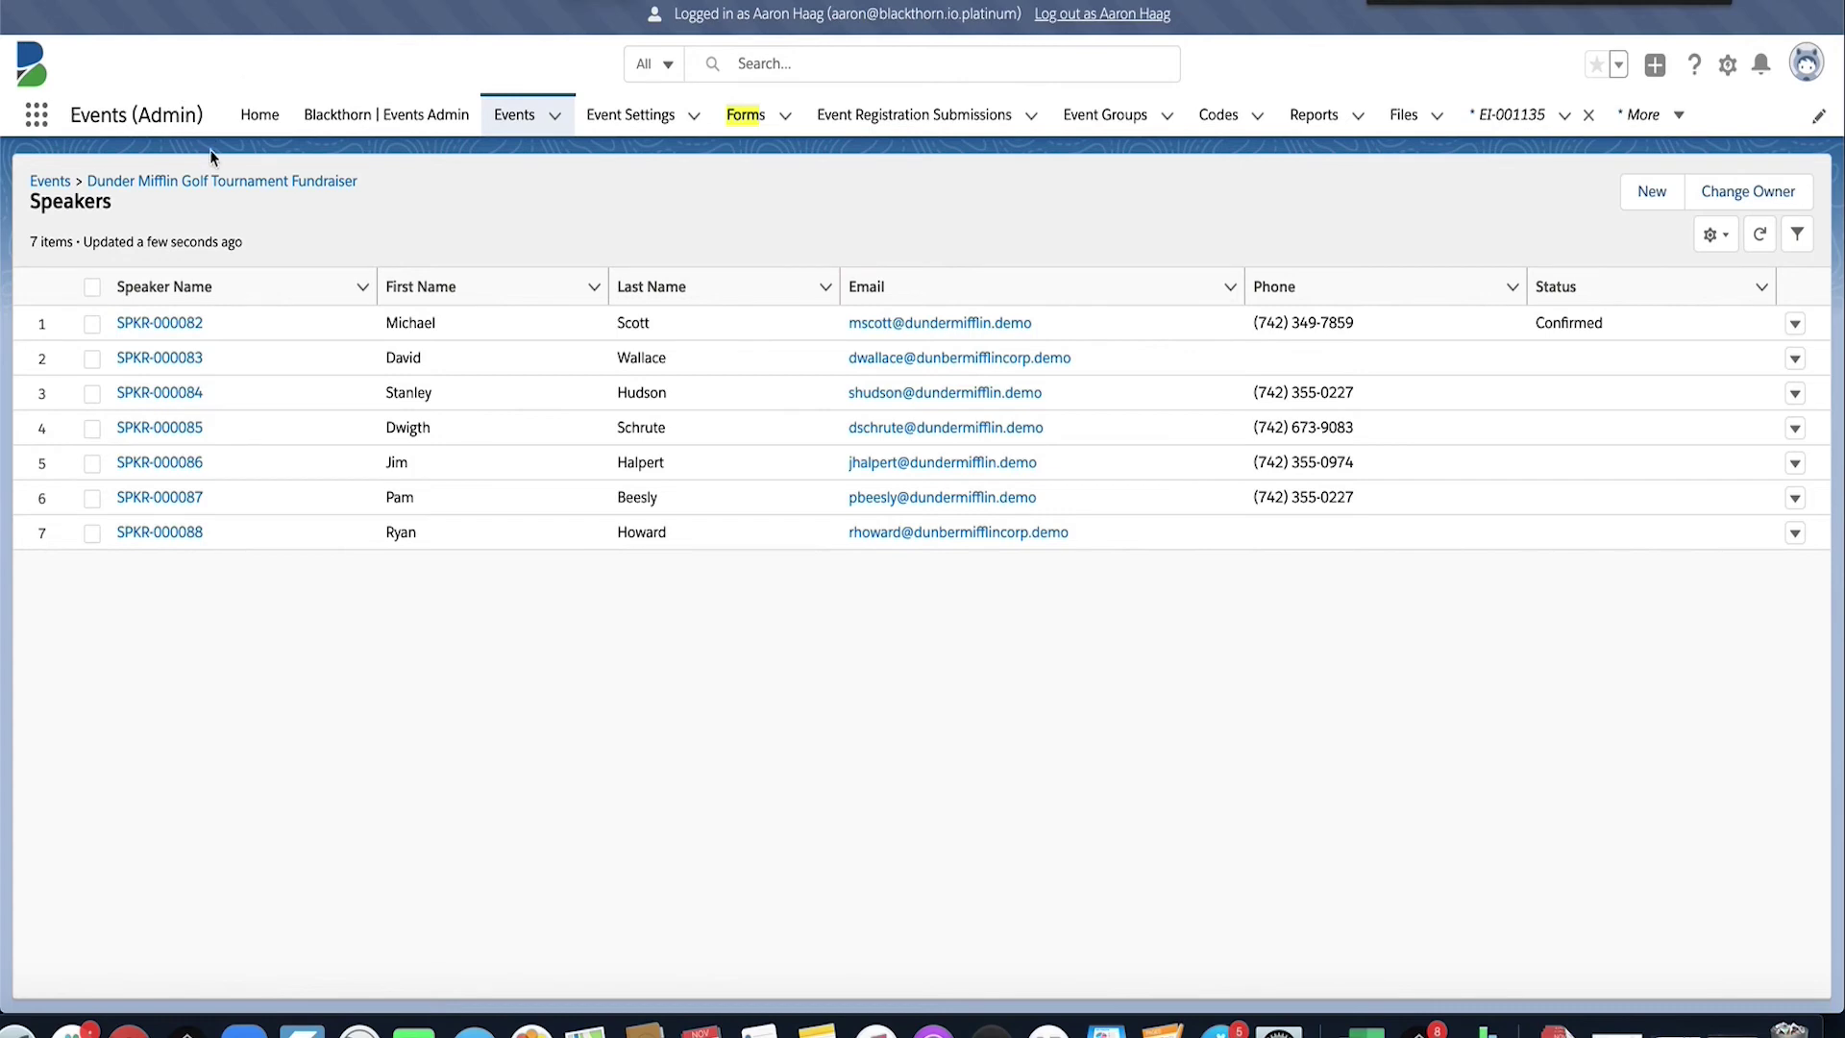
- Open the Golf Tournament Fundraiser's public event page from its record's Event Page URL, switch to the test-site version and show its speakers
left_click(193, 182)
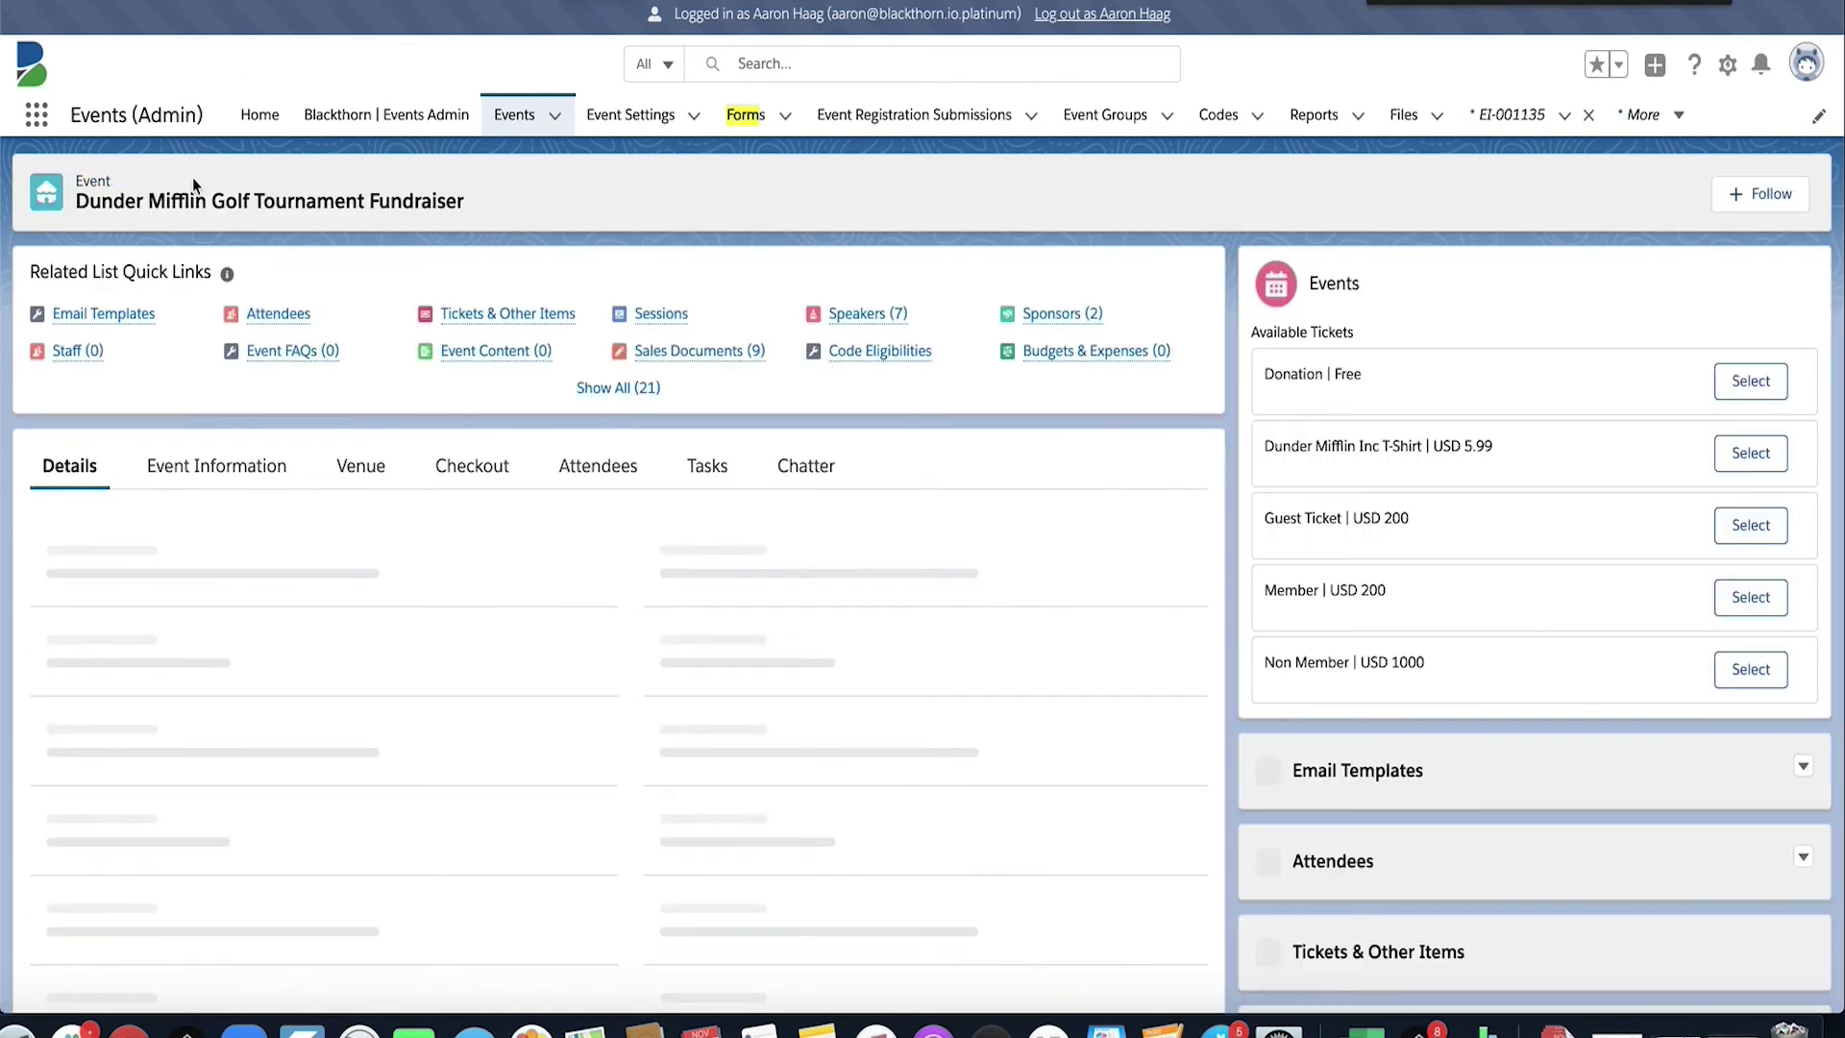
scroll(428, 642, "down", 3)
scroll(428, 642, "down", 1)
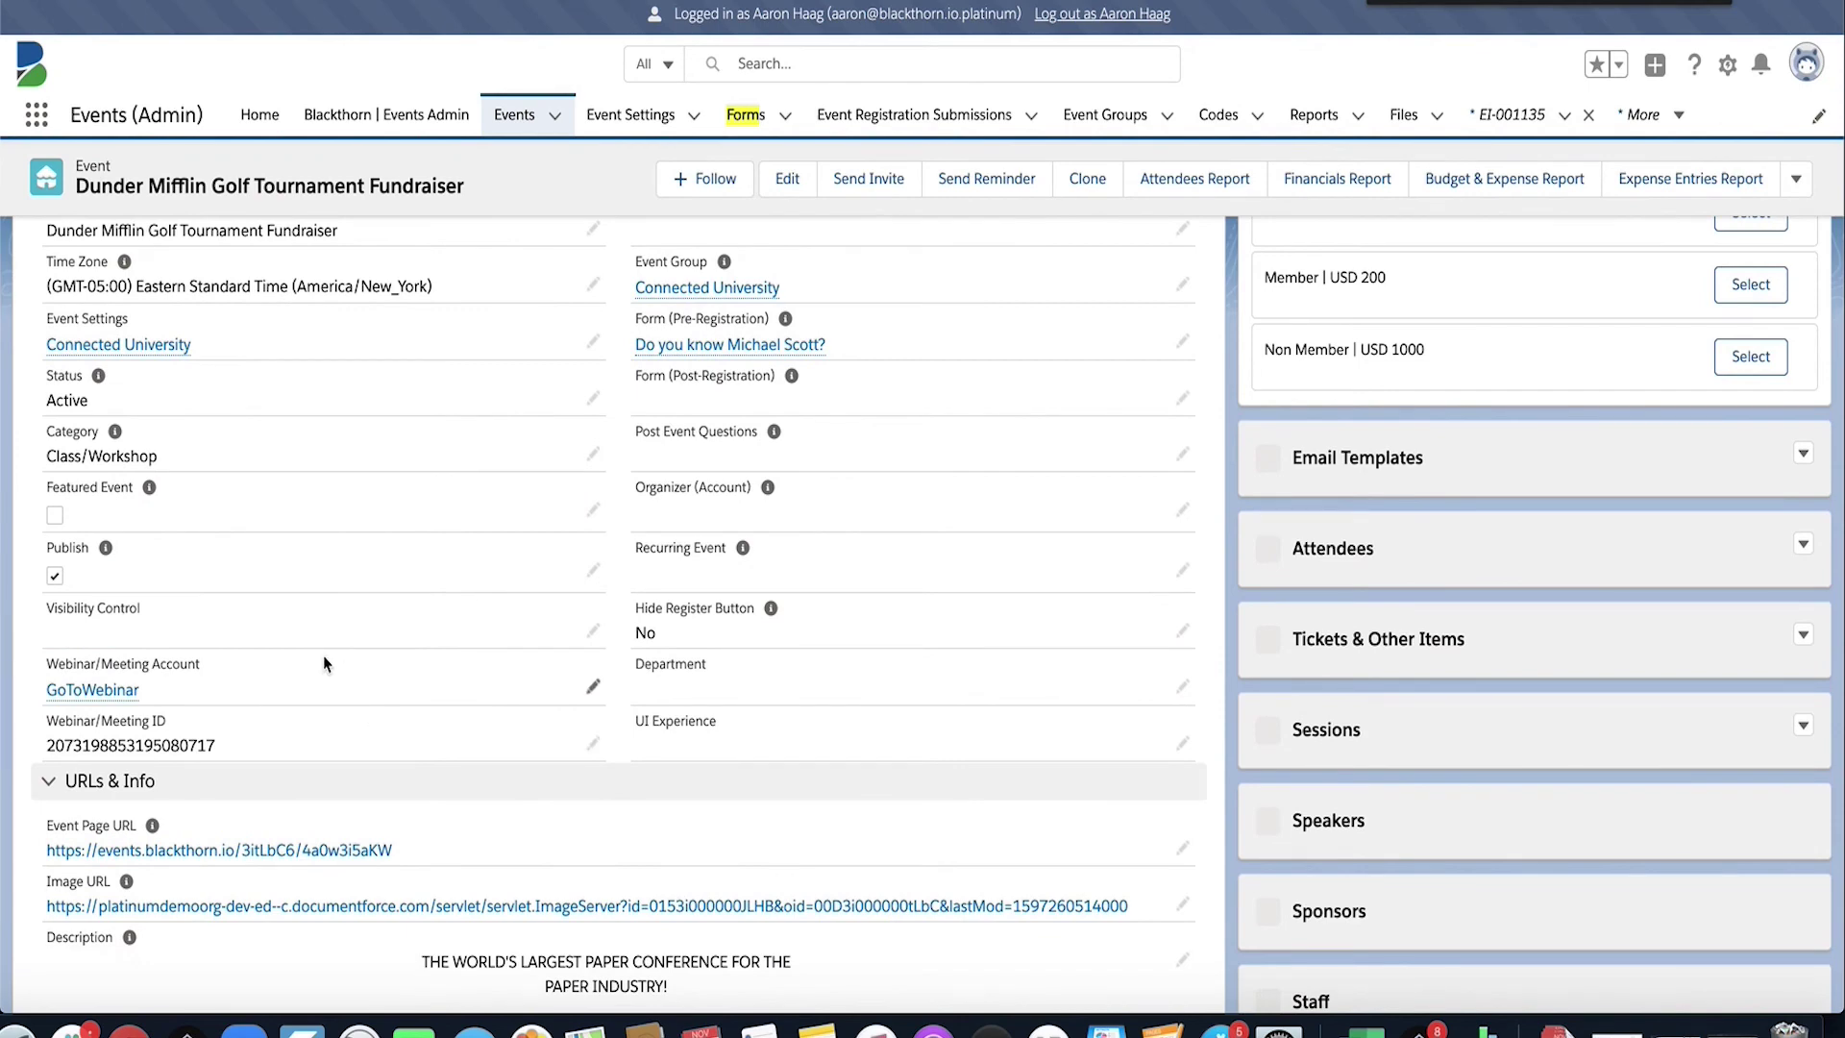
scroll(312, 655, "down", 1)
scroll(270, 745, "down", 1)
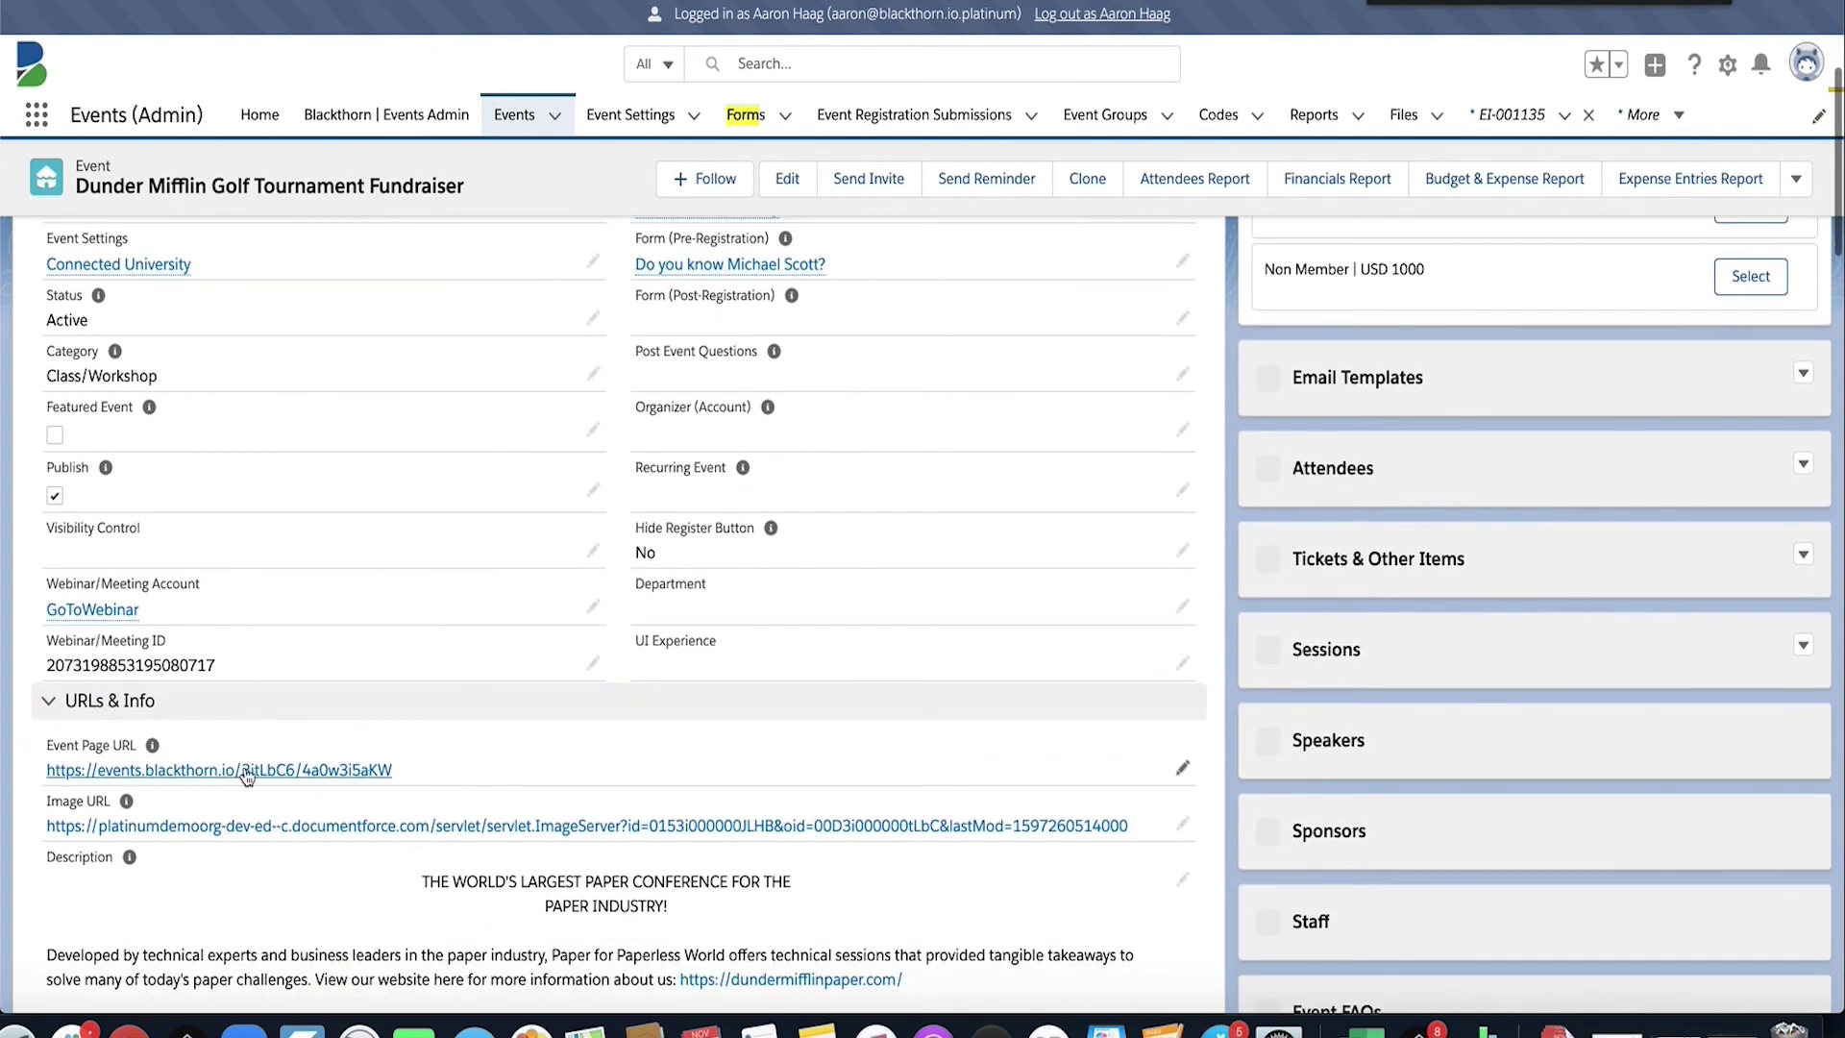
left_click(234, 773)
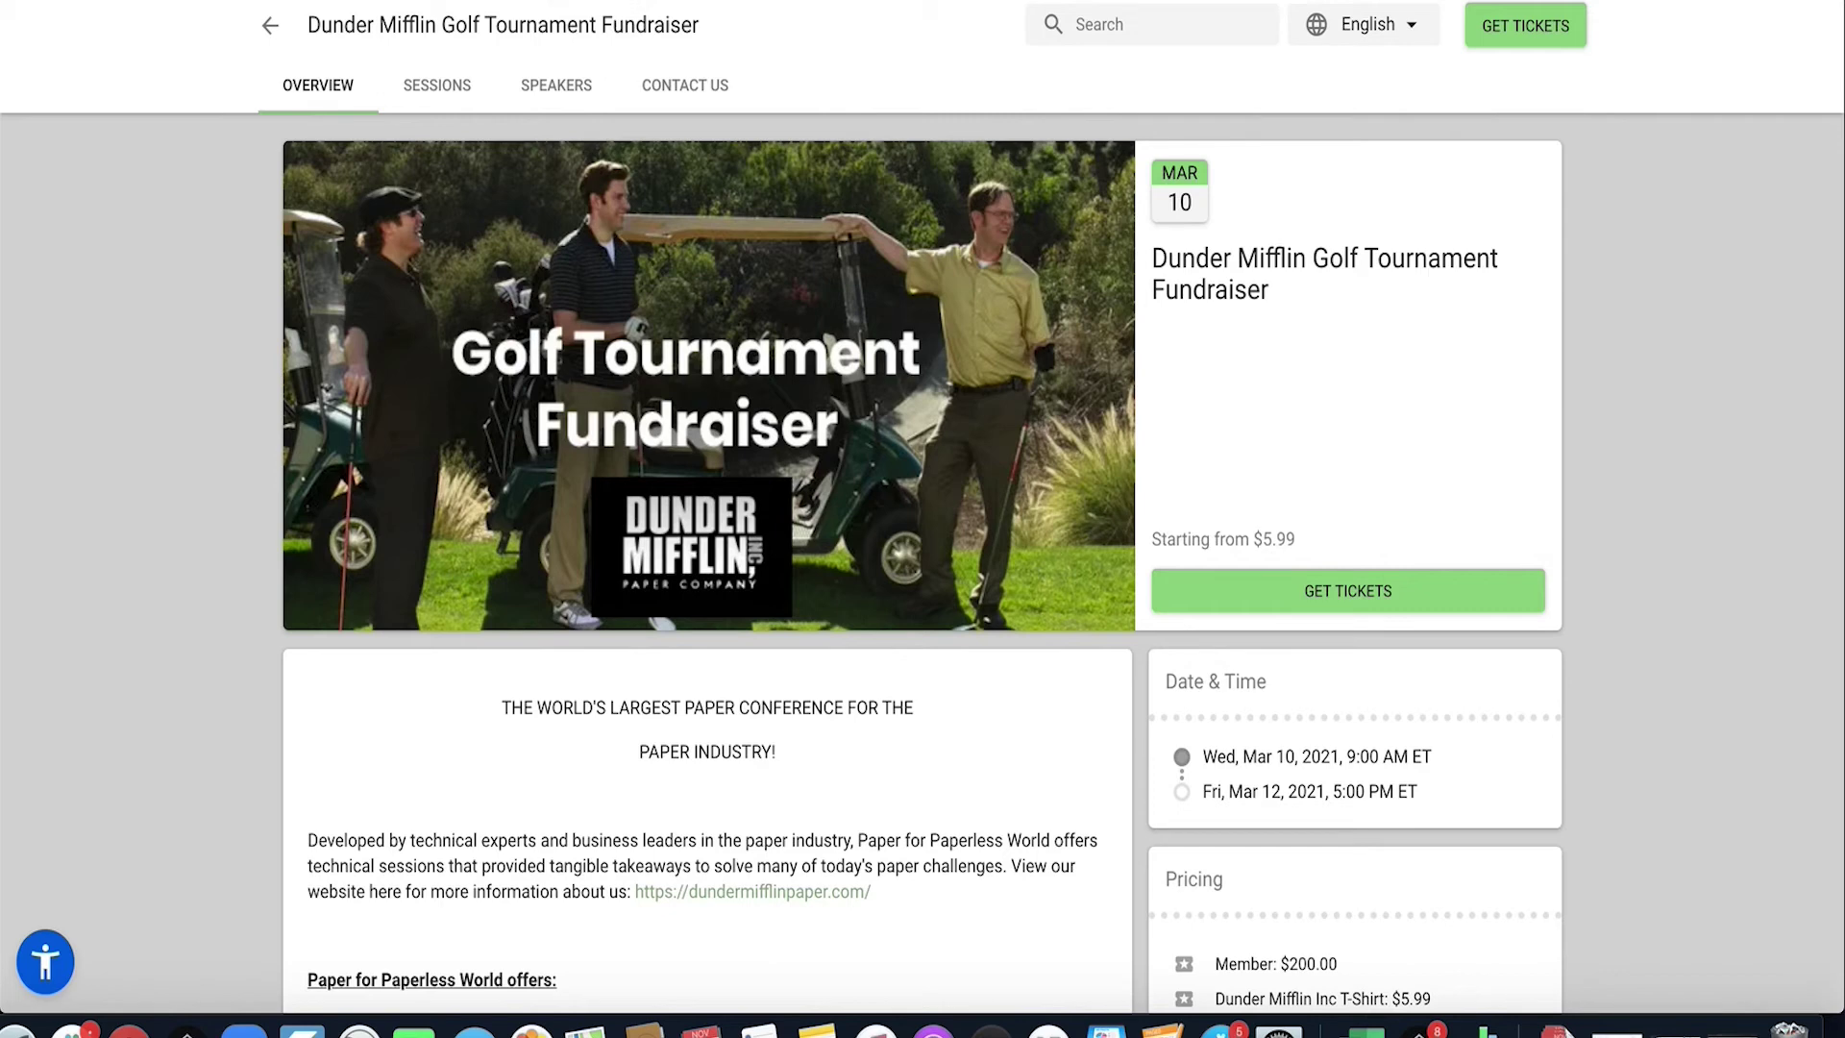
key("super+l")
key("Return")
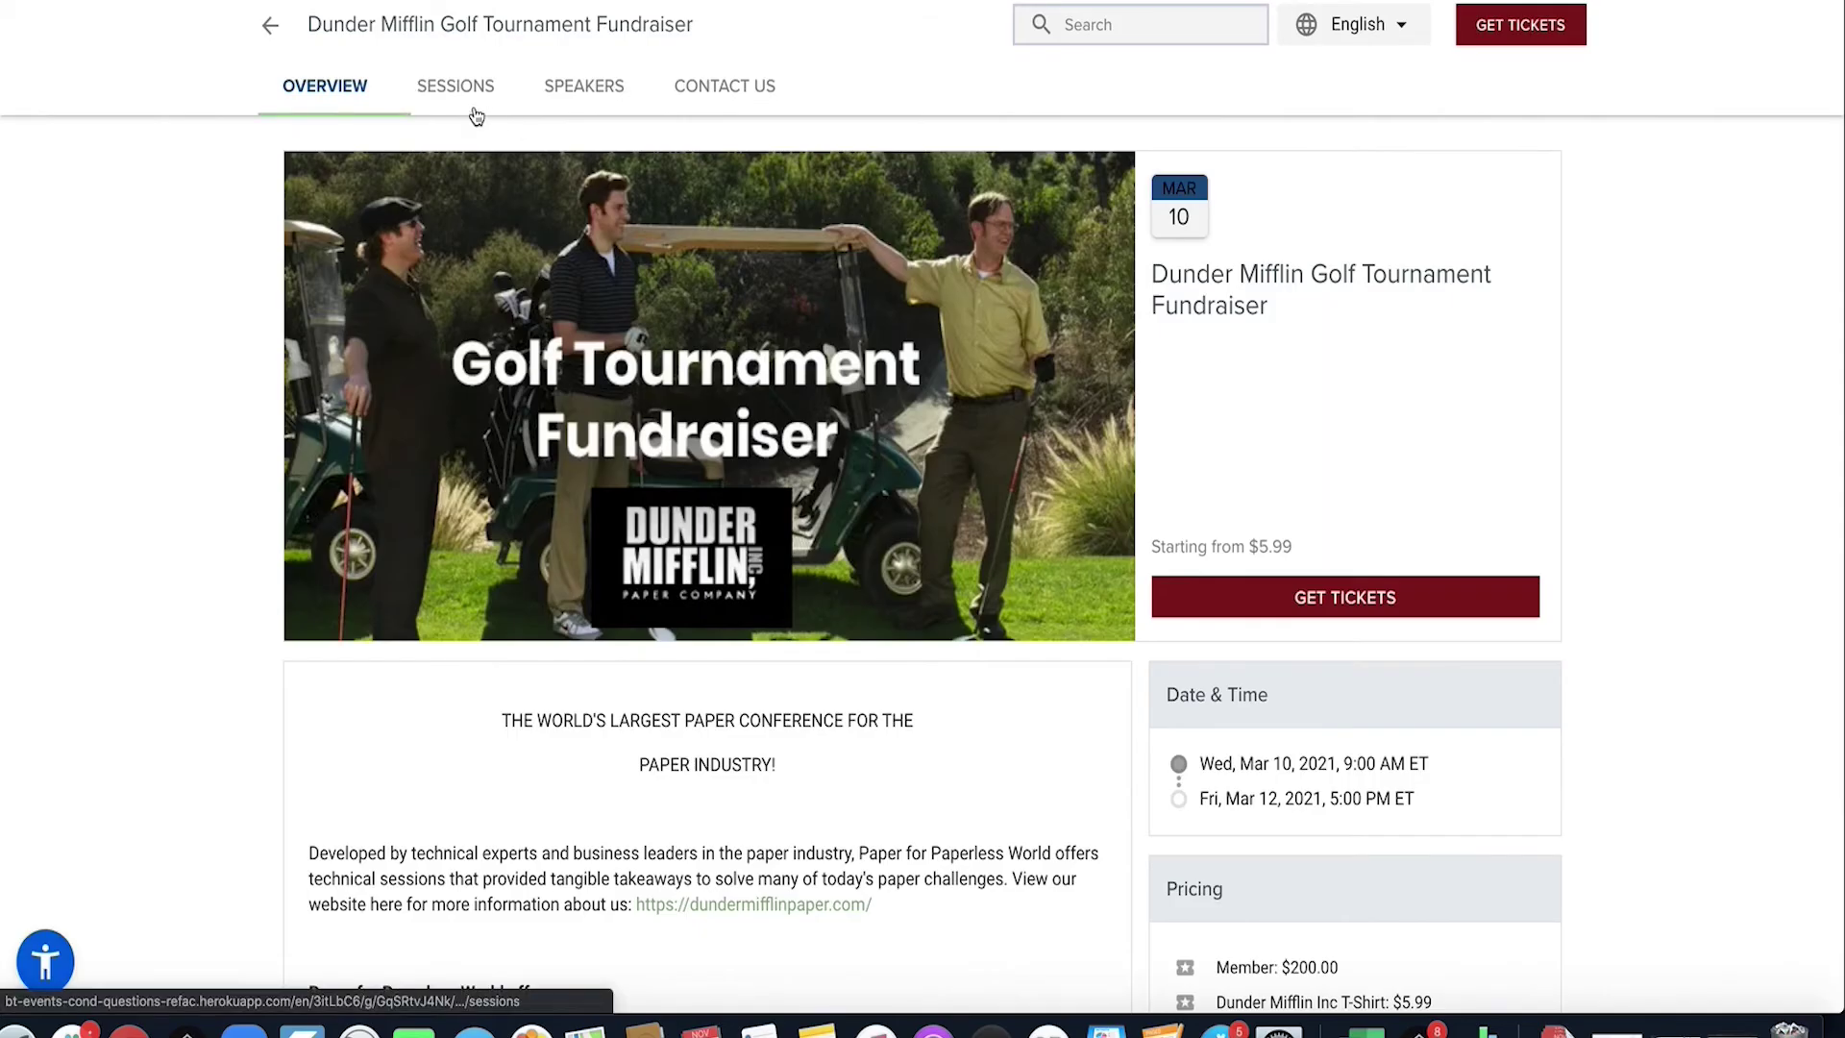
left_click(592, 95)
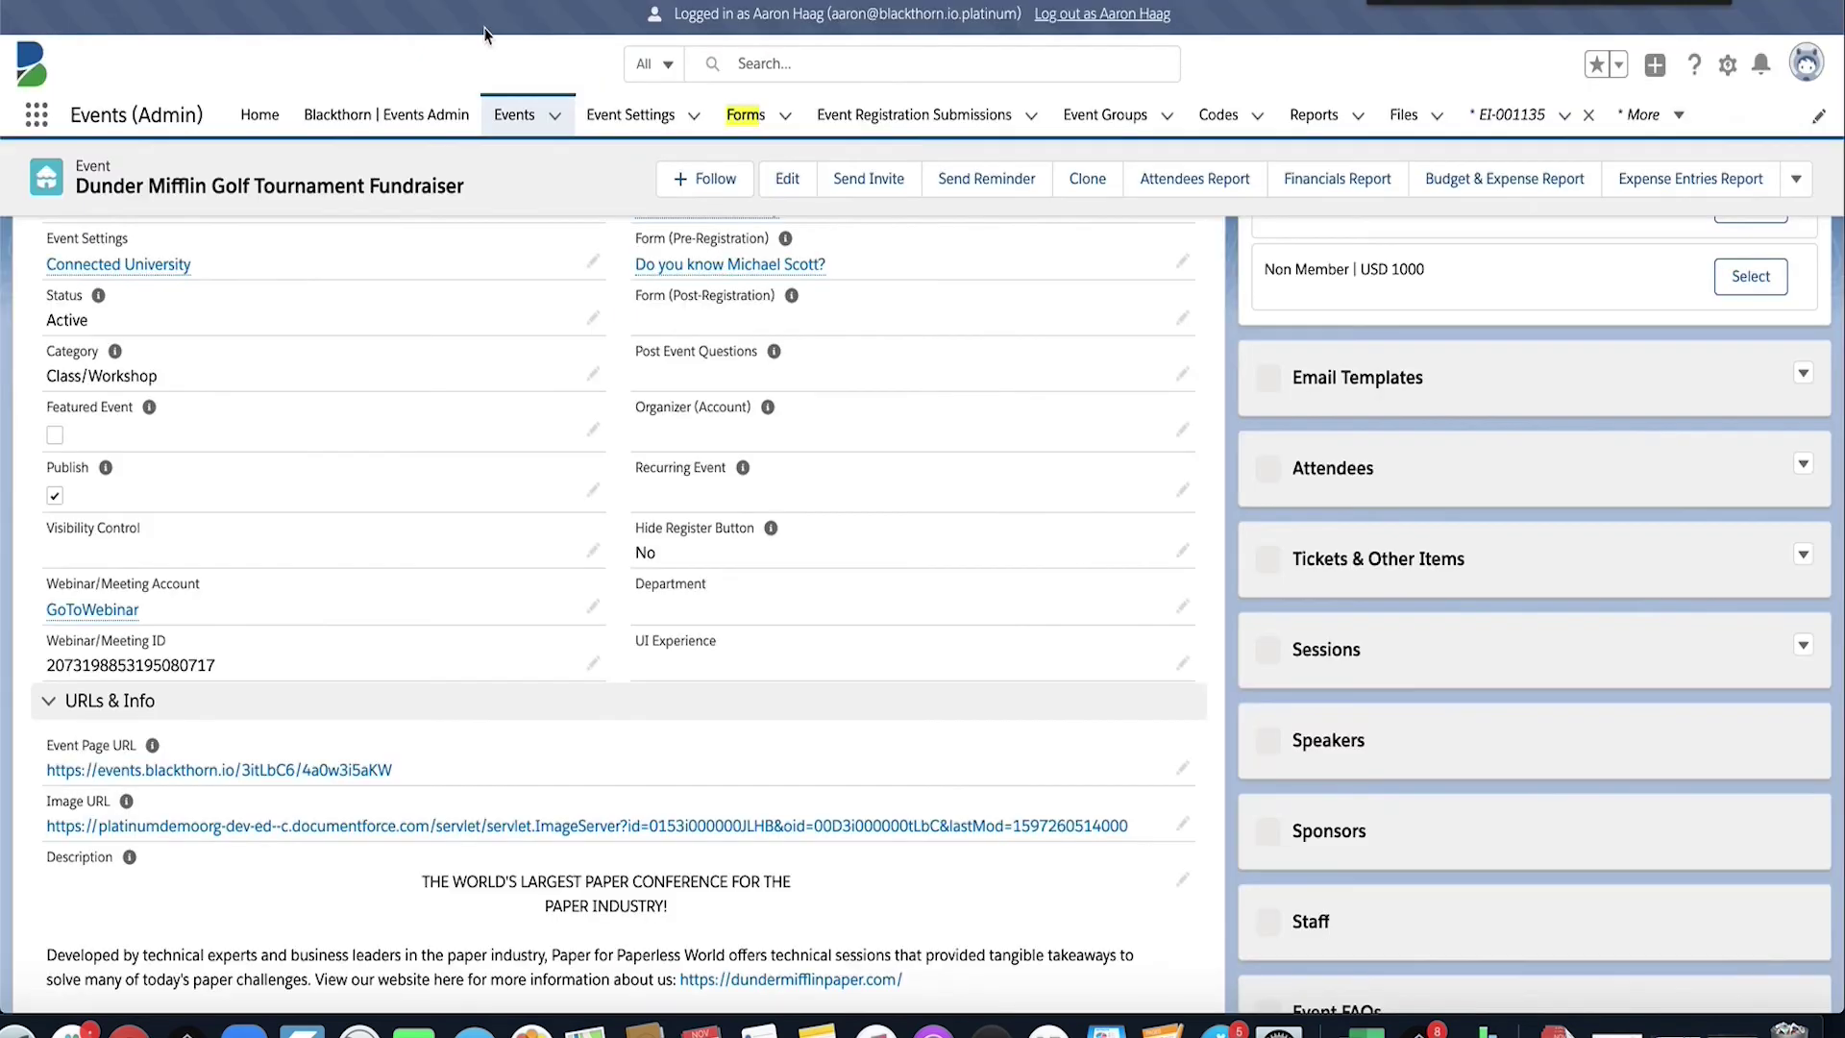
- From the event's Speakers related list, set the status of speaker SPKR-000083 to Confirmed and save the record
scroll(729, 408, "up", 5)
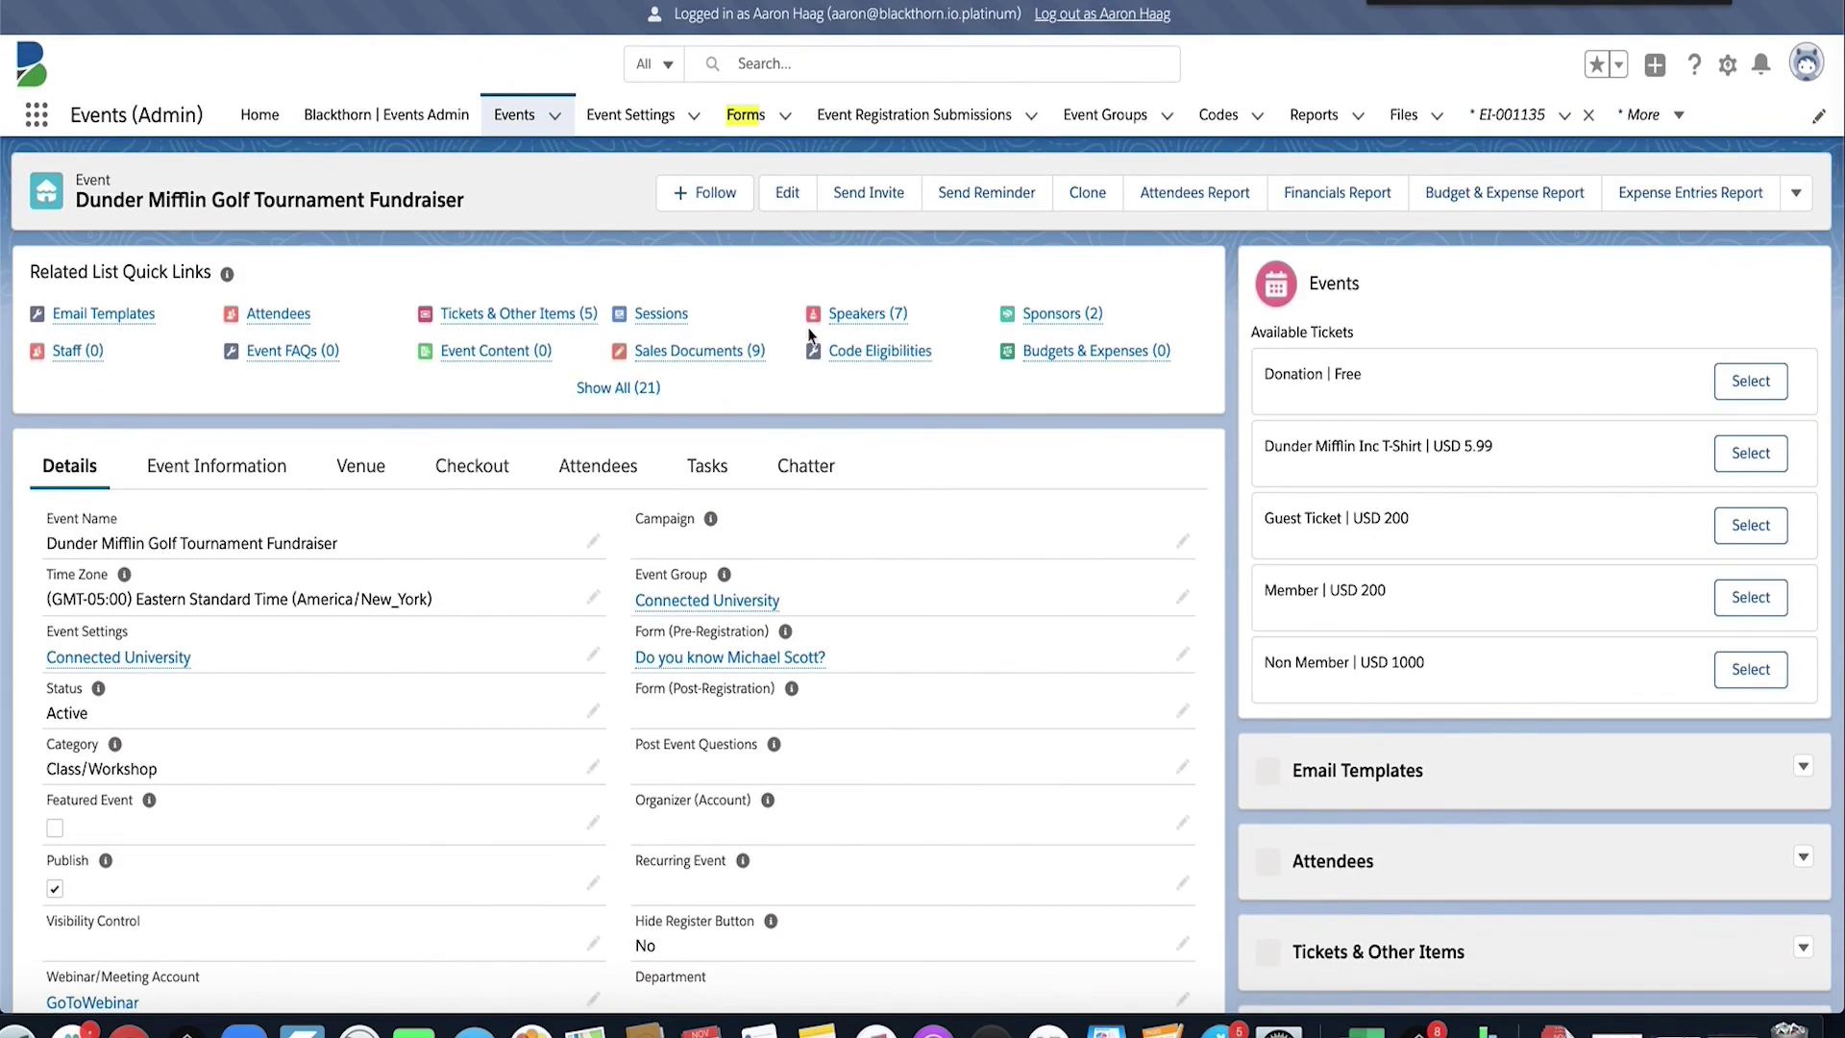
left_click(865, 317)
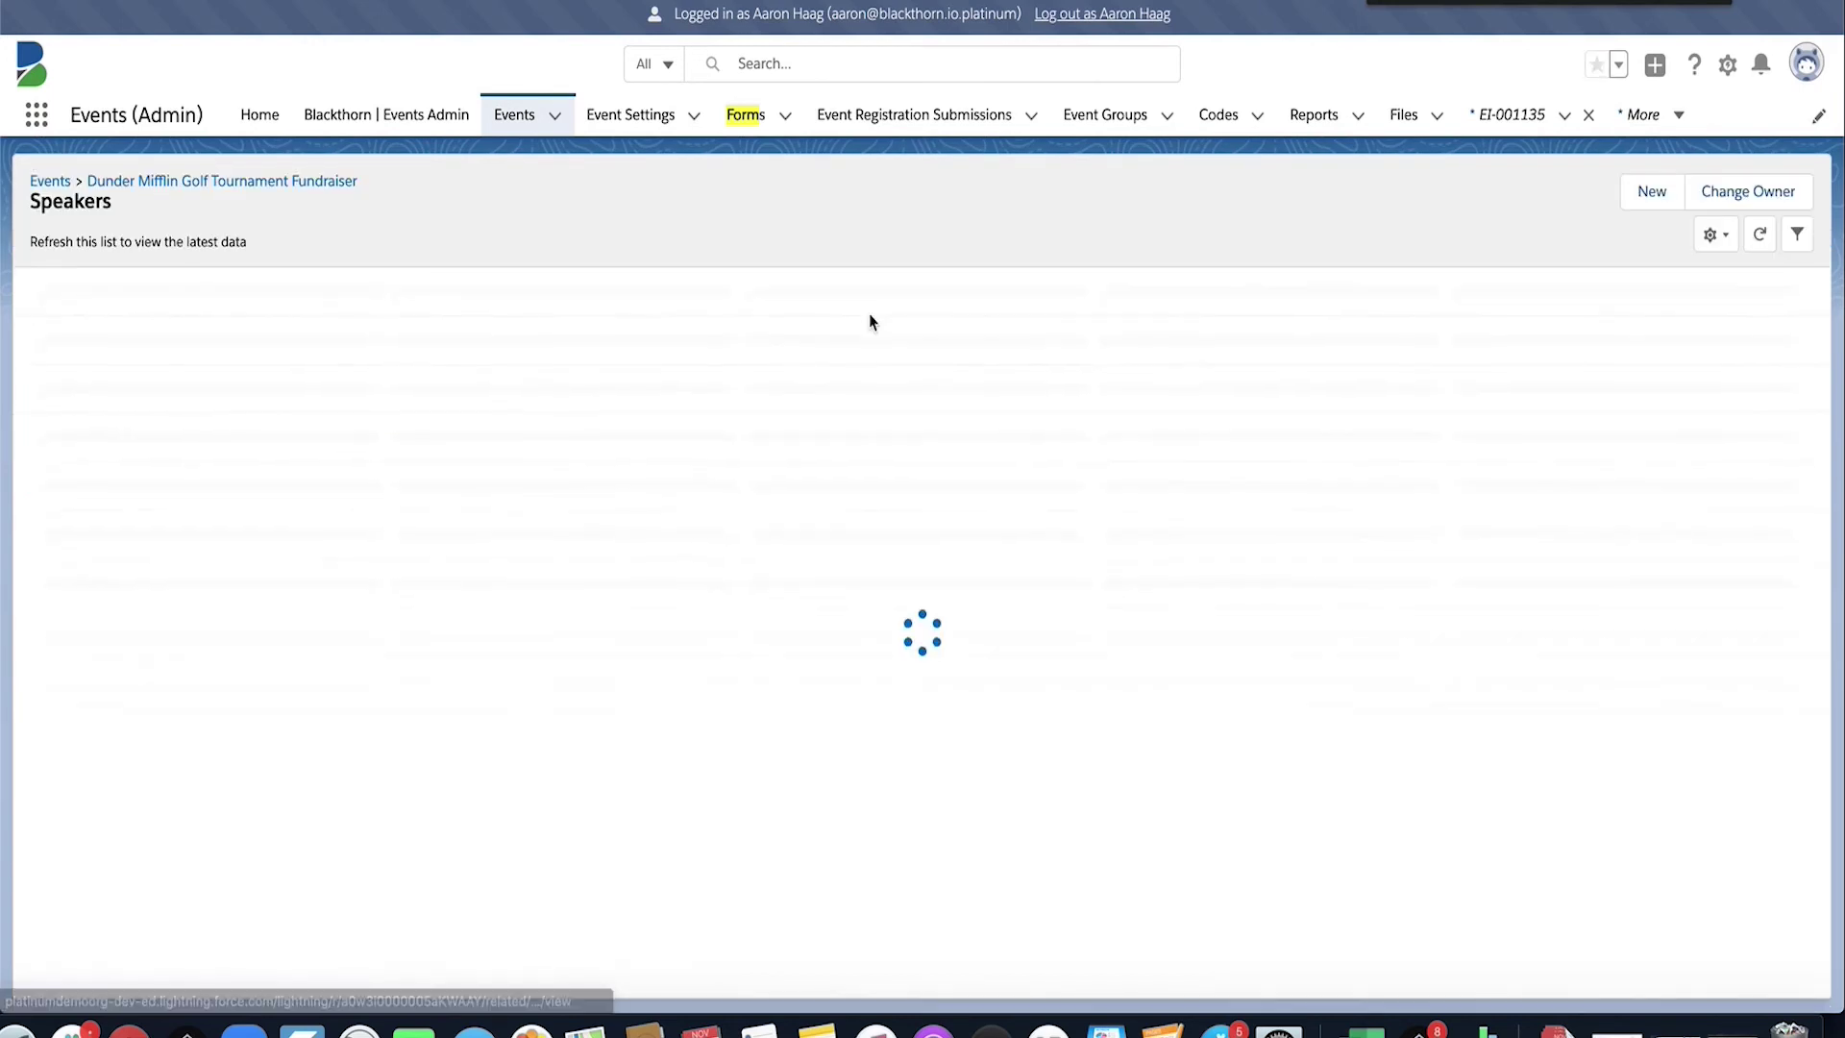
left_click(1794, 360)
left_click(1759, 404)
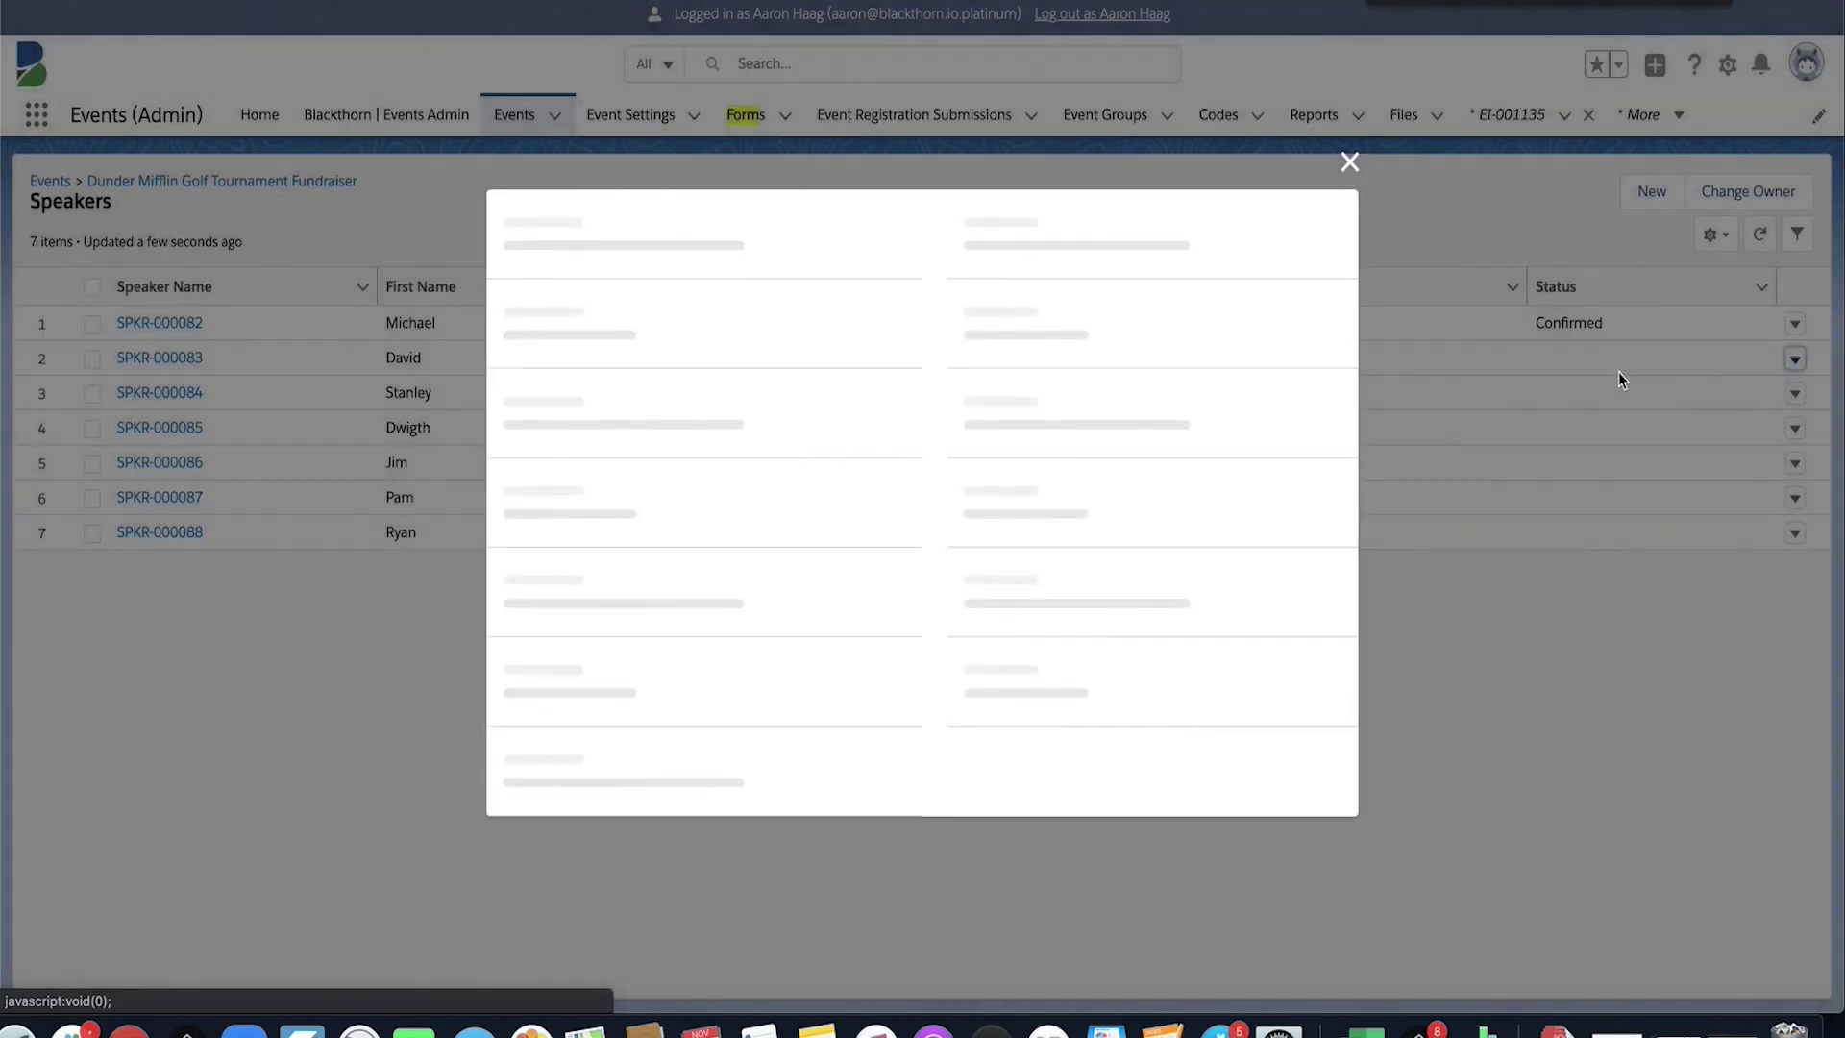
left_click(1102, 198)
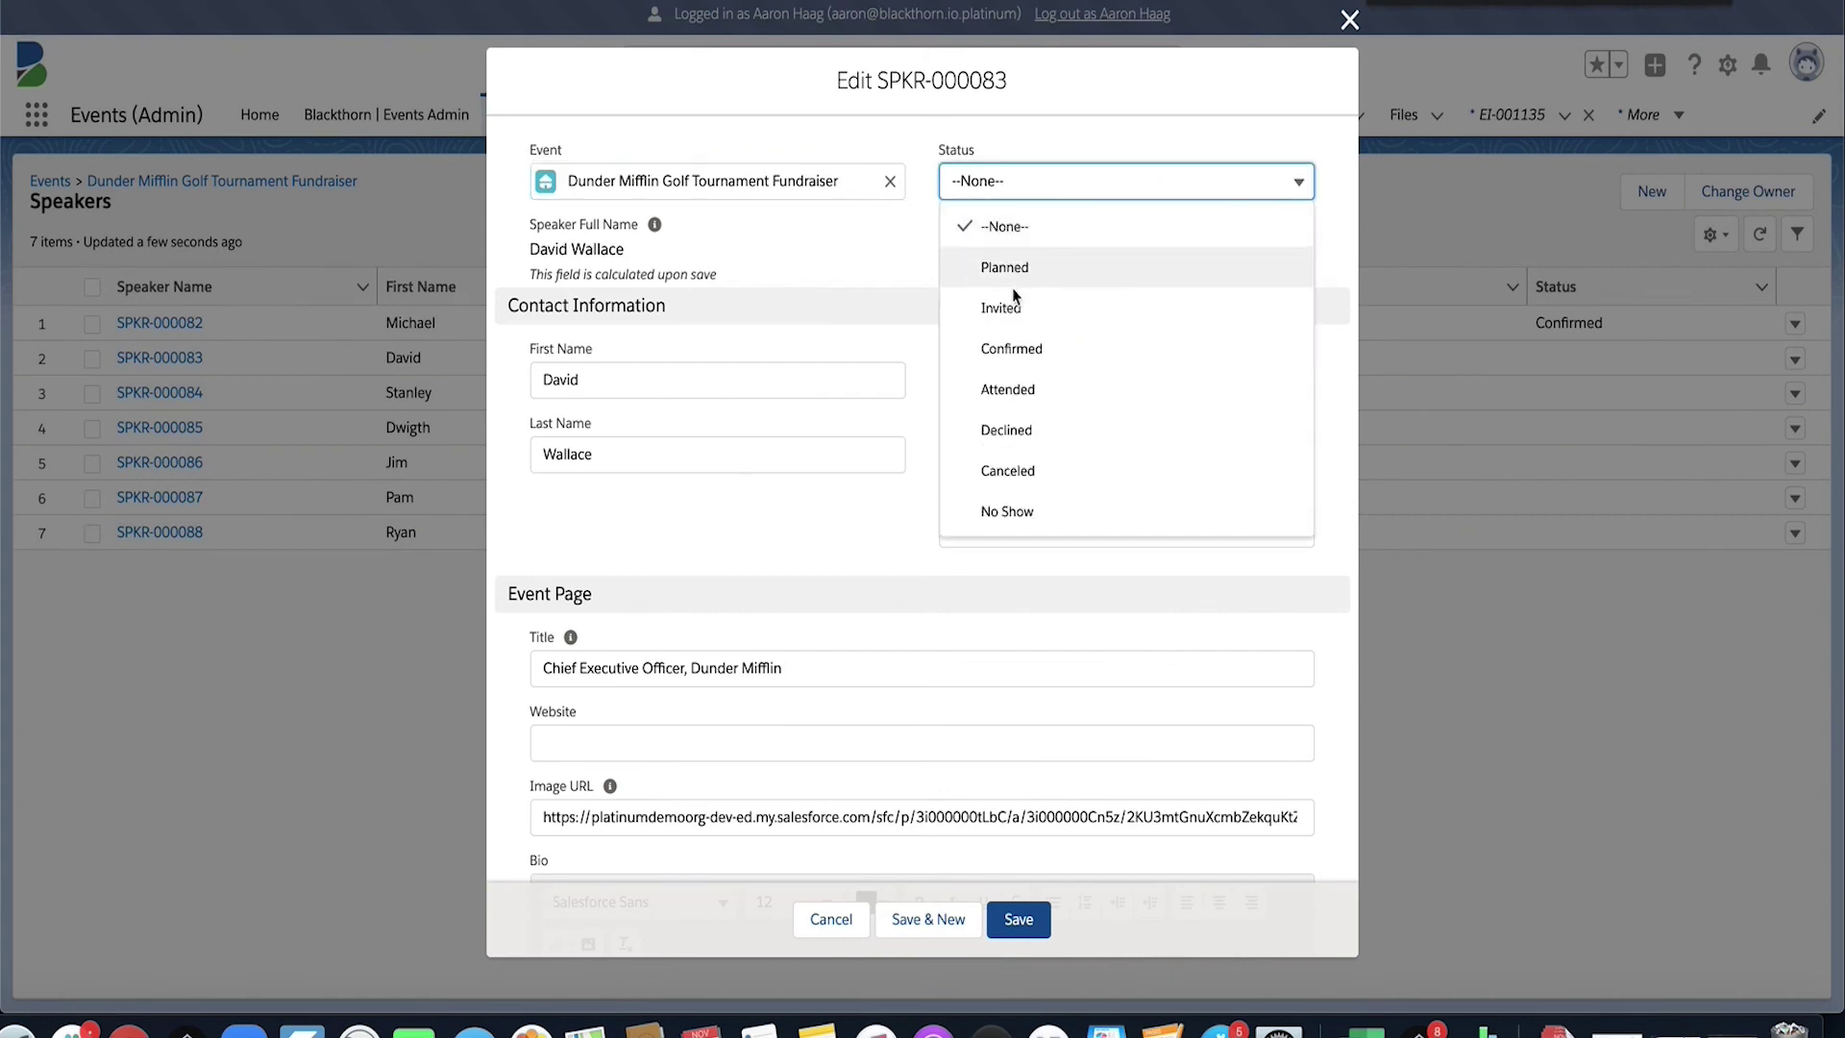
left_click(999, 351)
left_click(1022, 928)
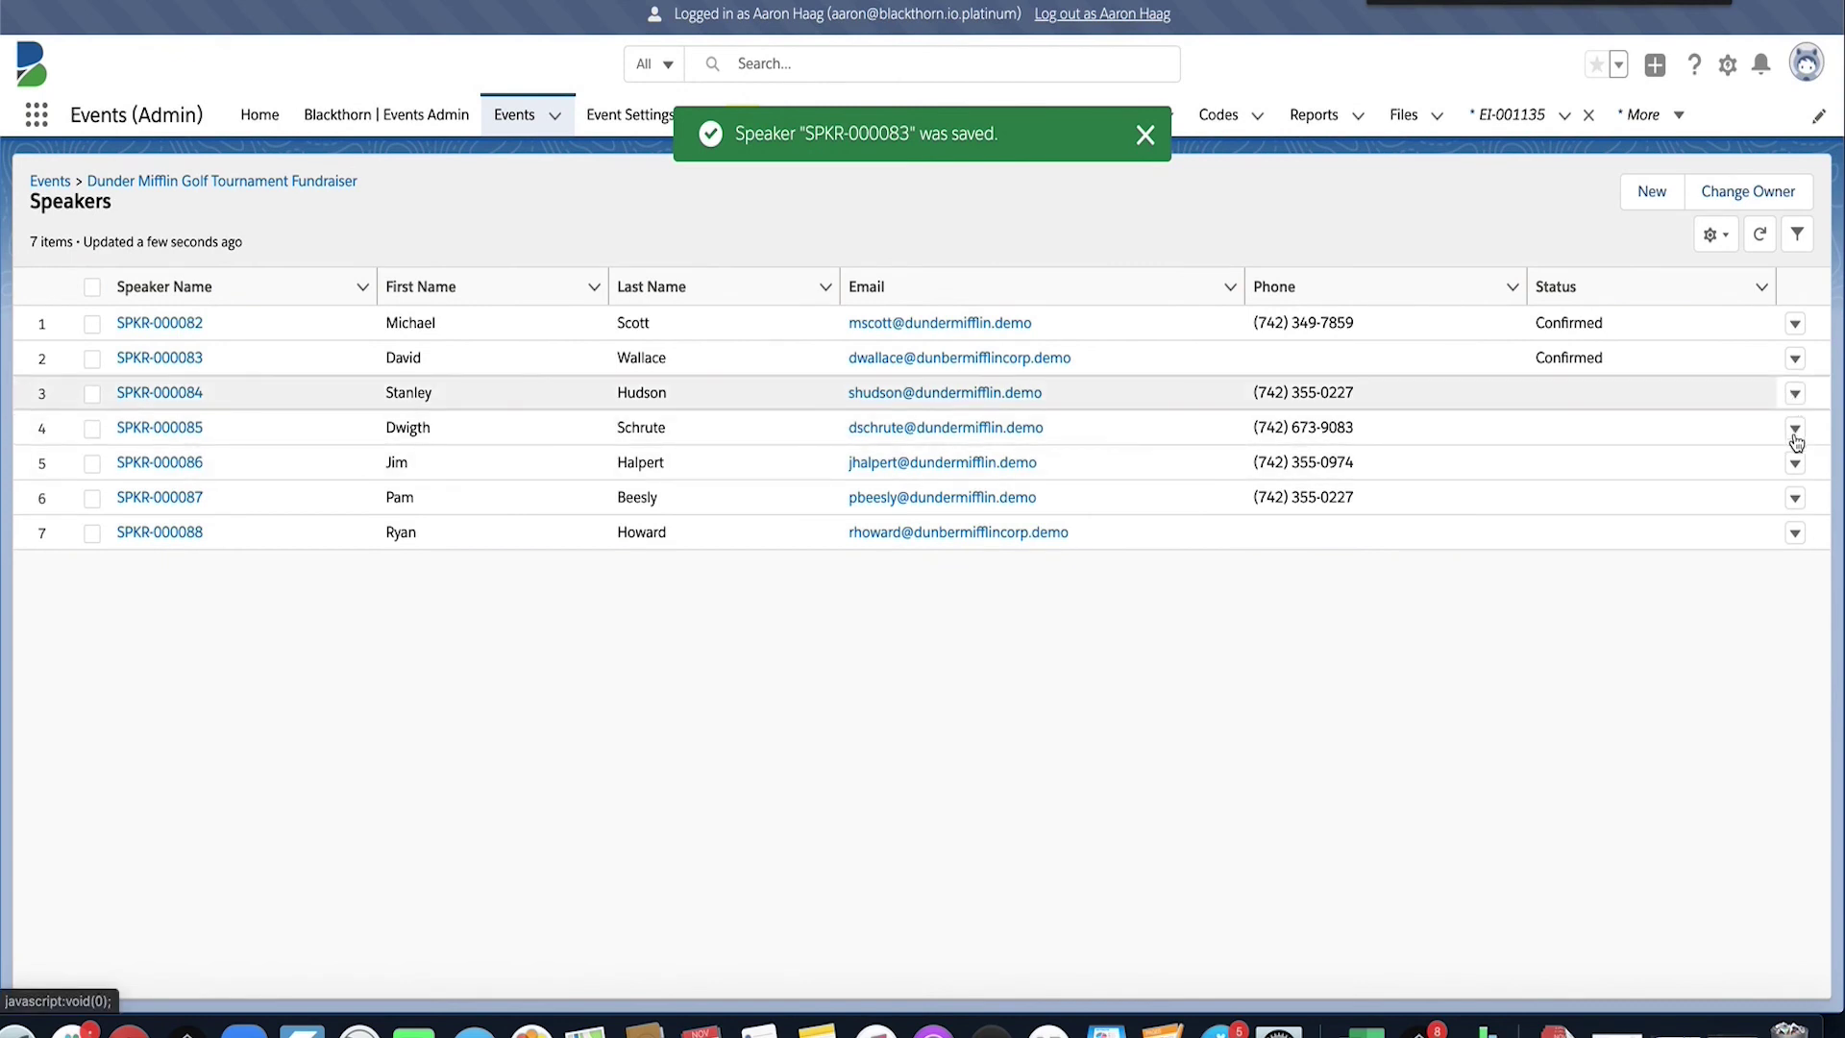
- Set the status of speaker SPKR-000088 to Confirmed and save the record
left_click(1795, 533)
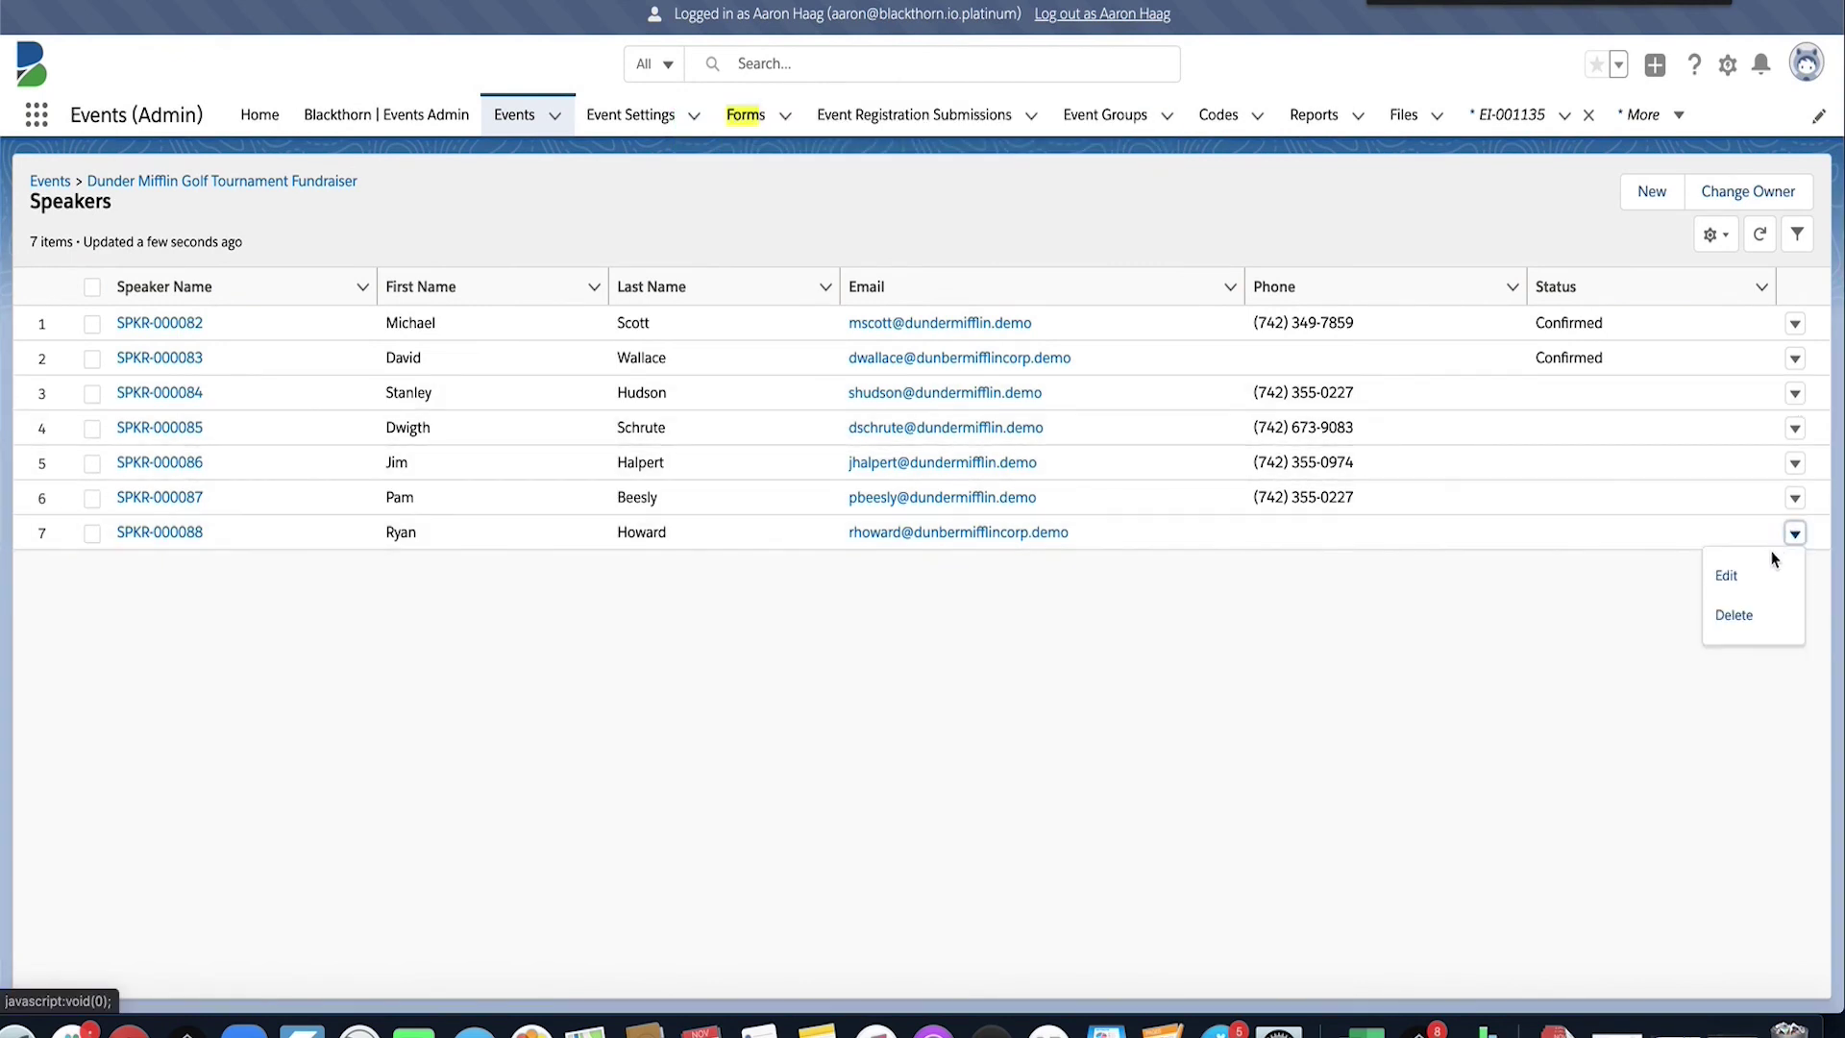
left_click(1730, 576)
left_click(1105, 183)
left_click(1018, 351)
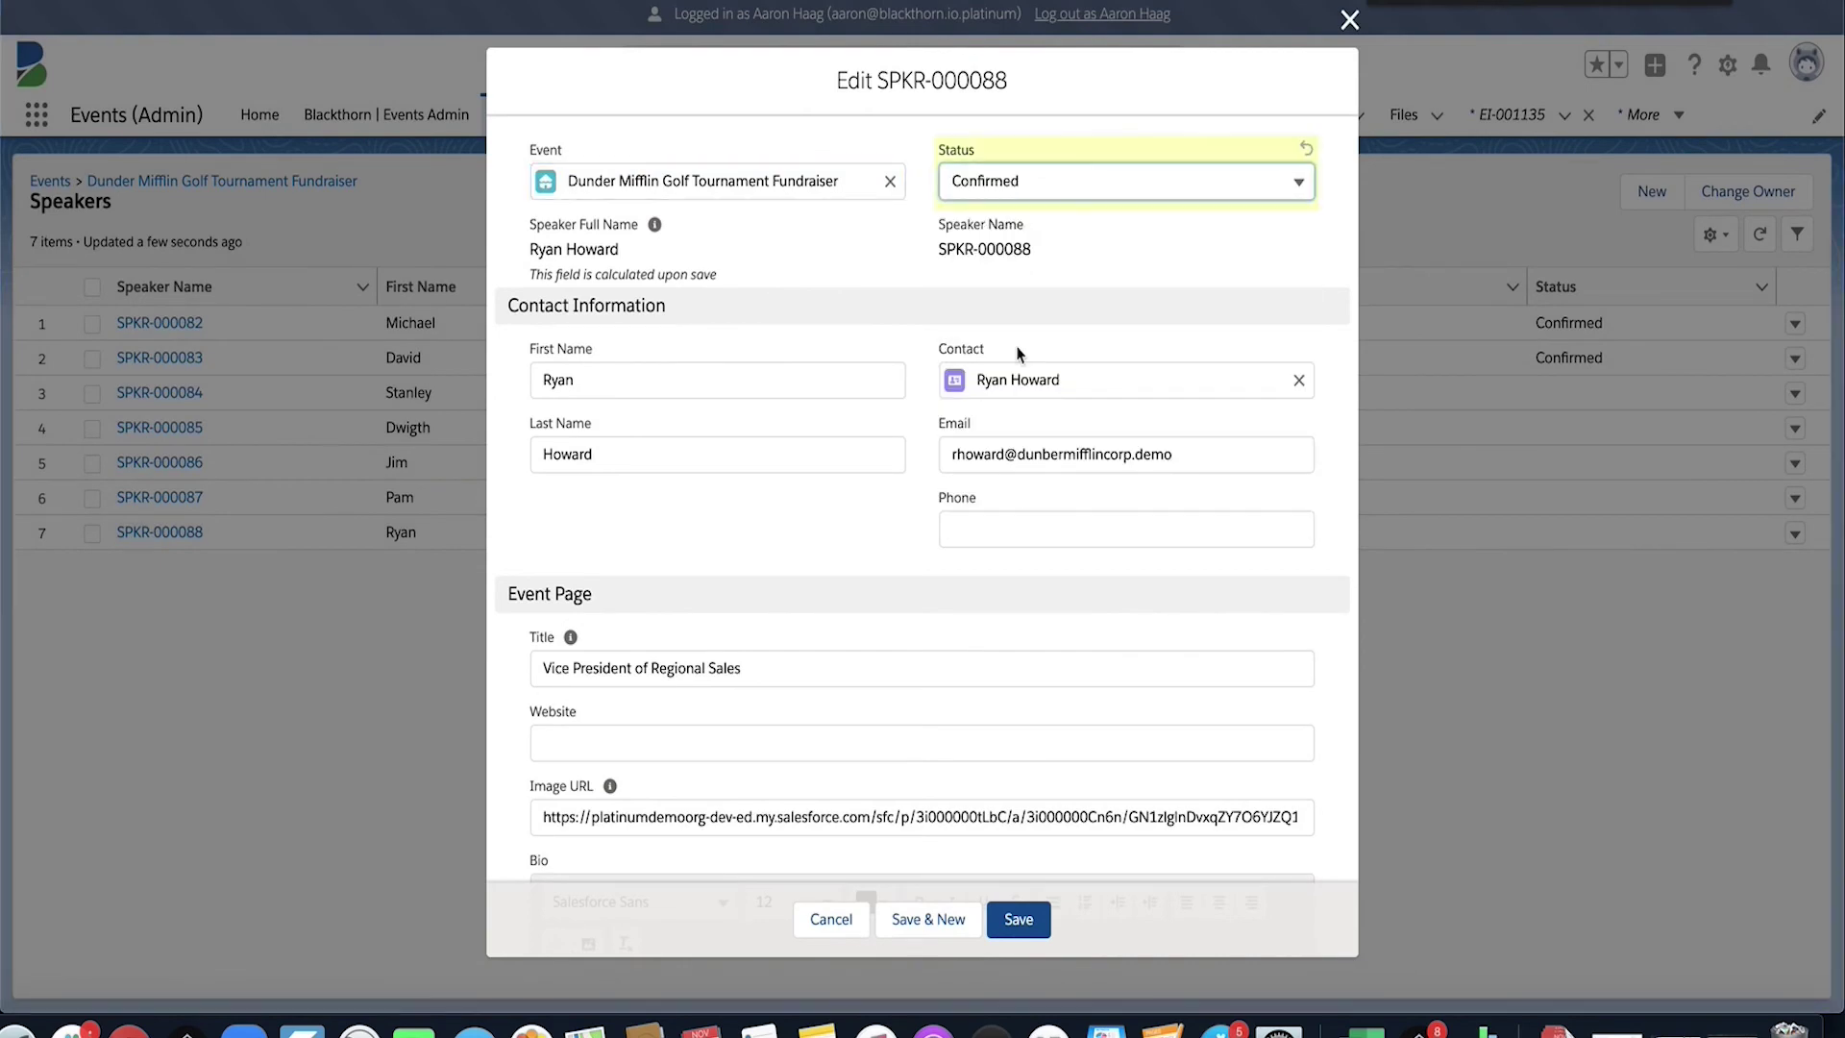
left_click(1019, 920)
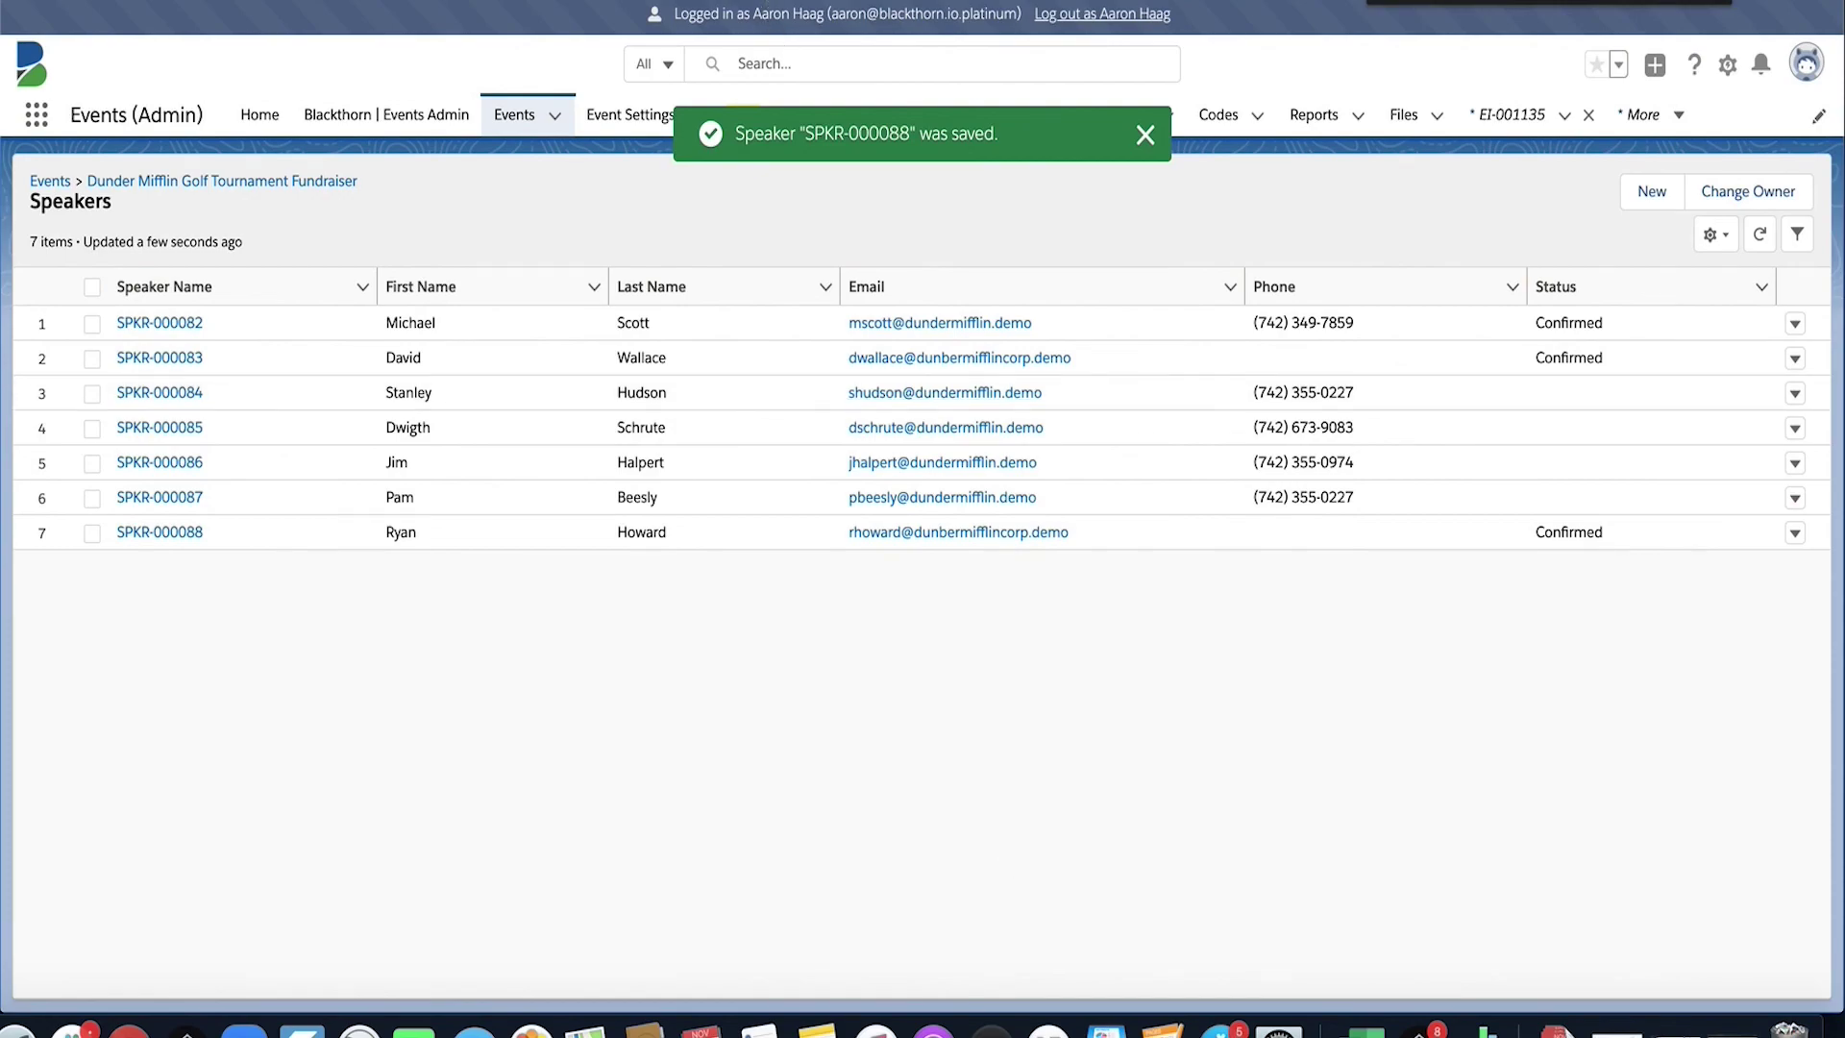
- Refresh the public event page to check its speakers, and review the remaining bug fixes in the November 2020 release notes
key("ctrl+Tab")
key("super+r")
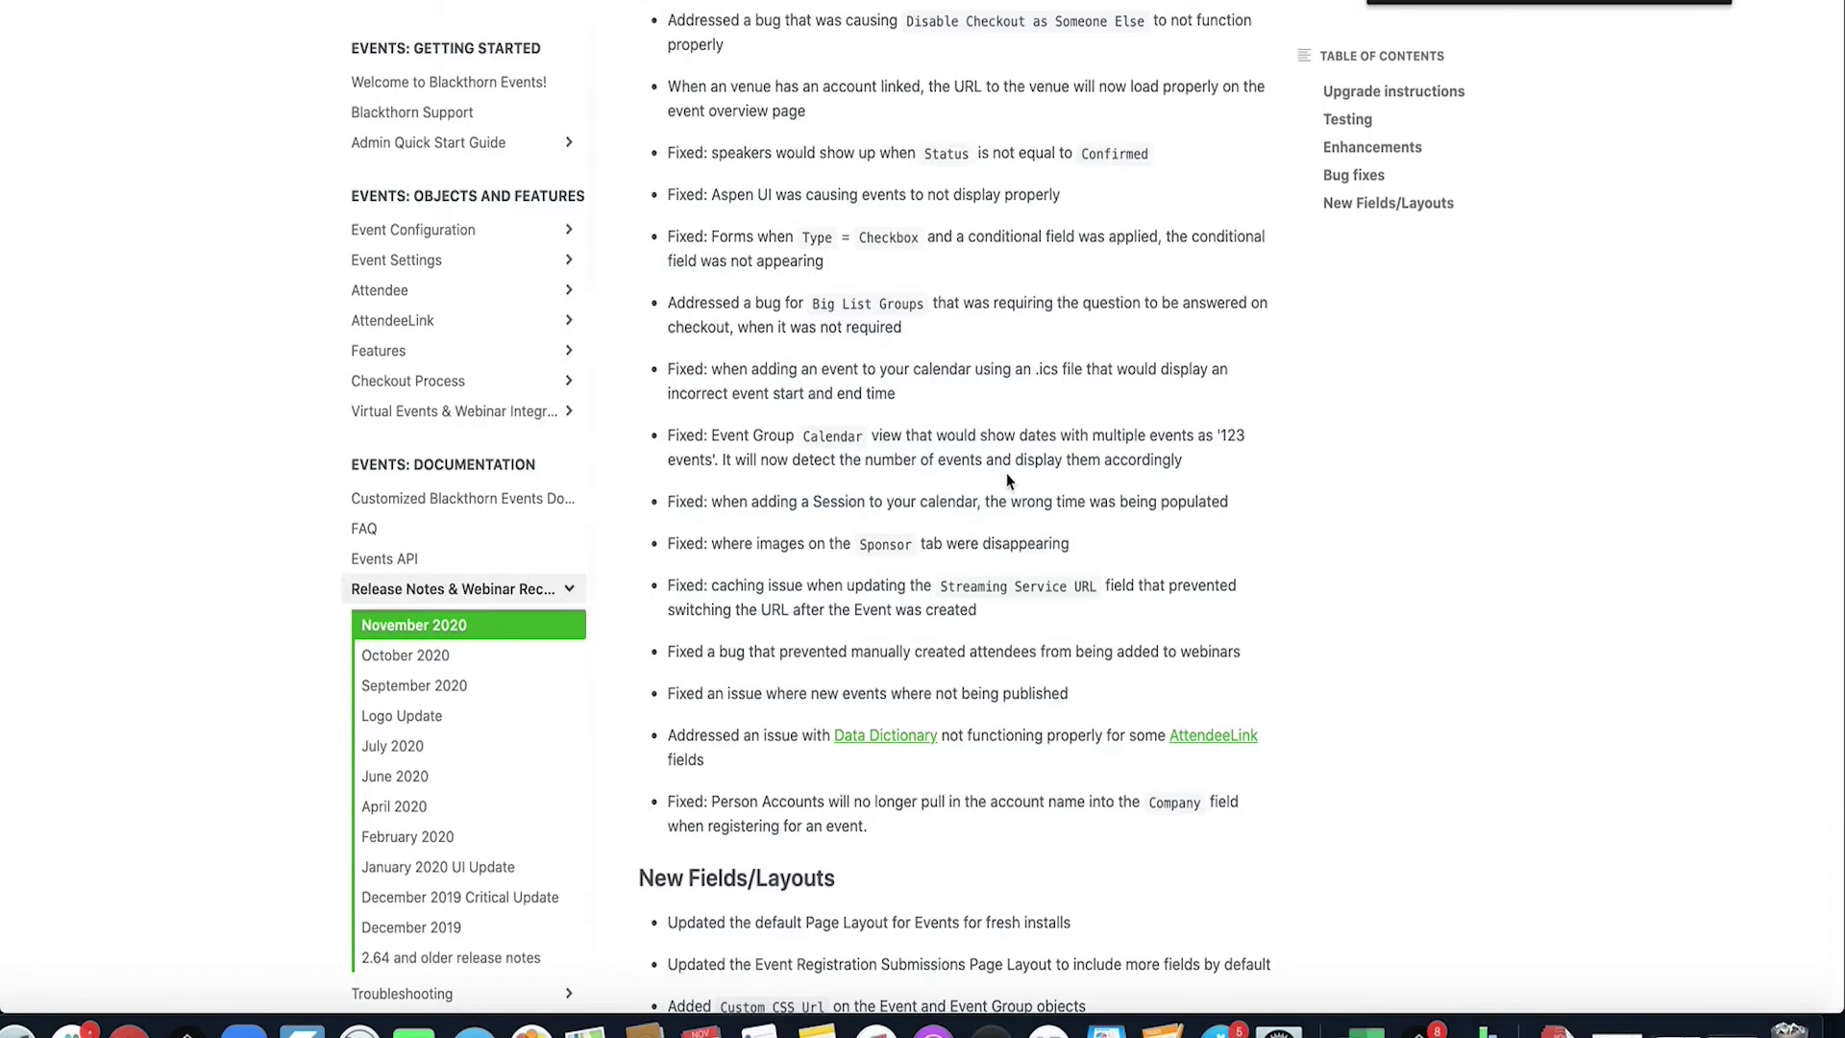
scroll(1005, 474, "down", 3)
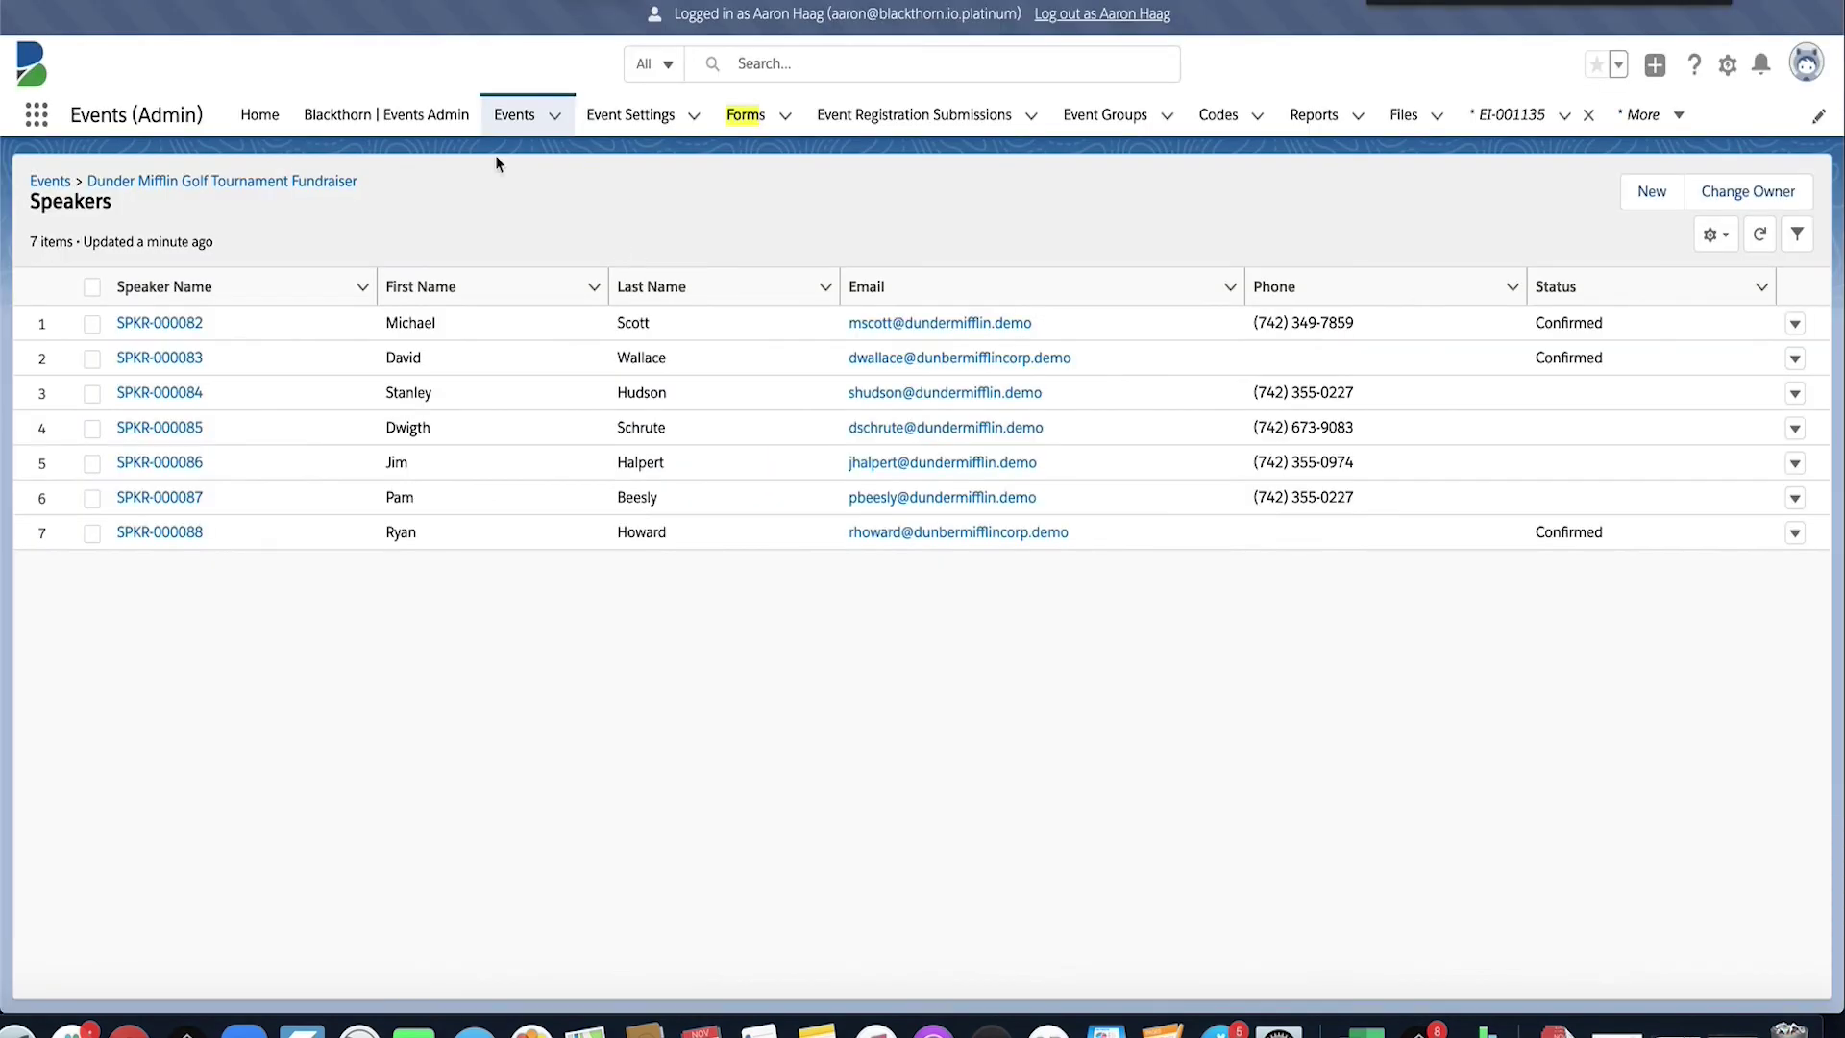
- Open the Connected University - Alumni Ticket form through the Alumni Weekend event's Alumni ticket and review all its form elements
left_click(514, 118)
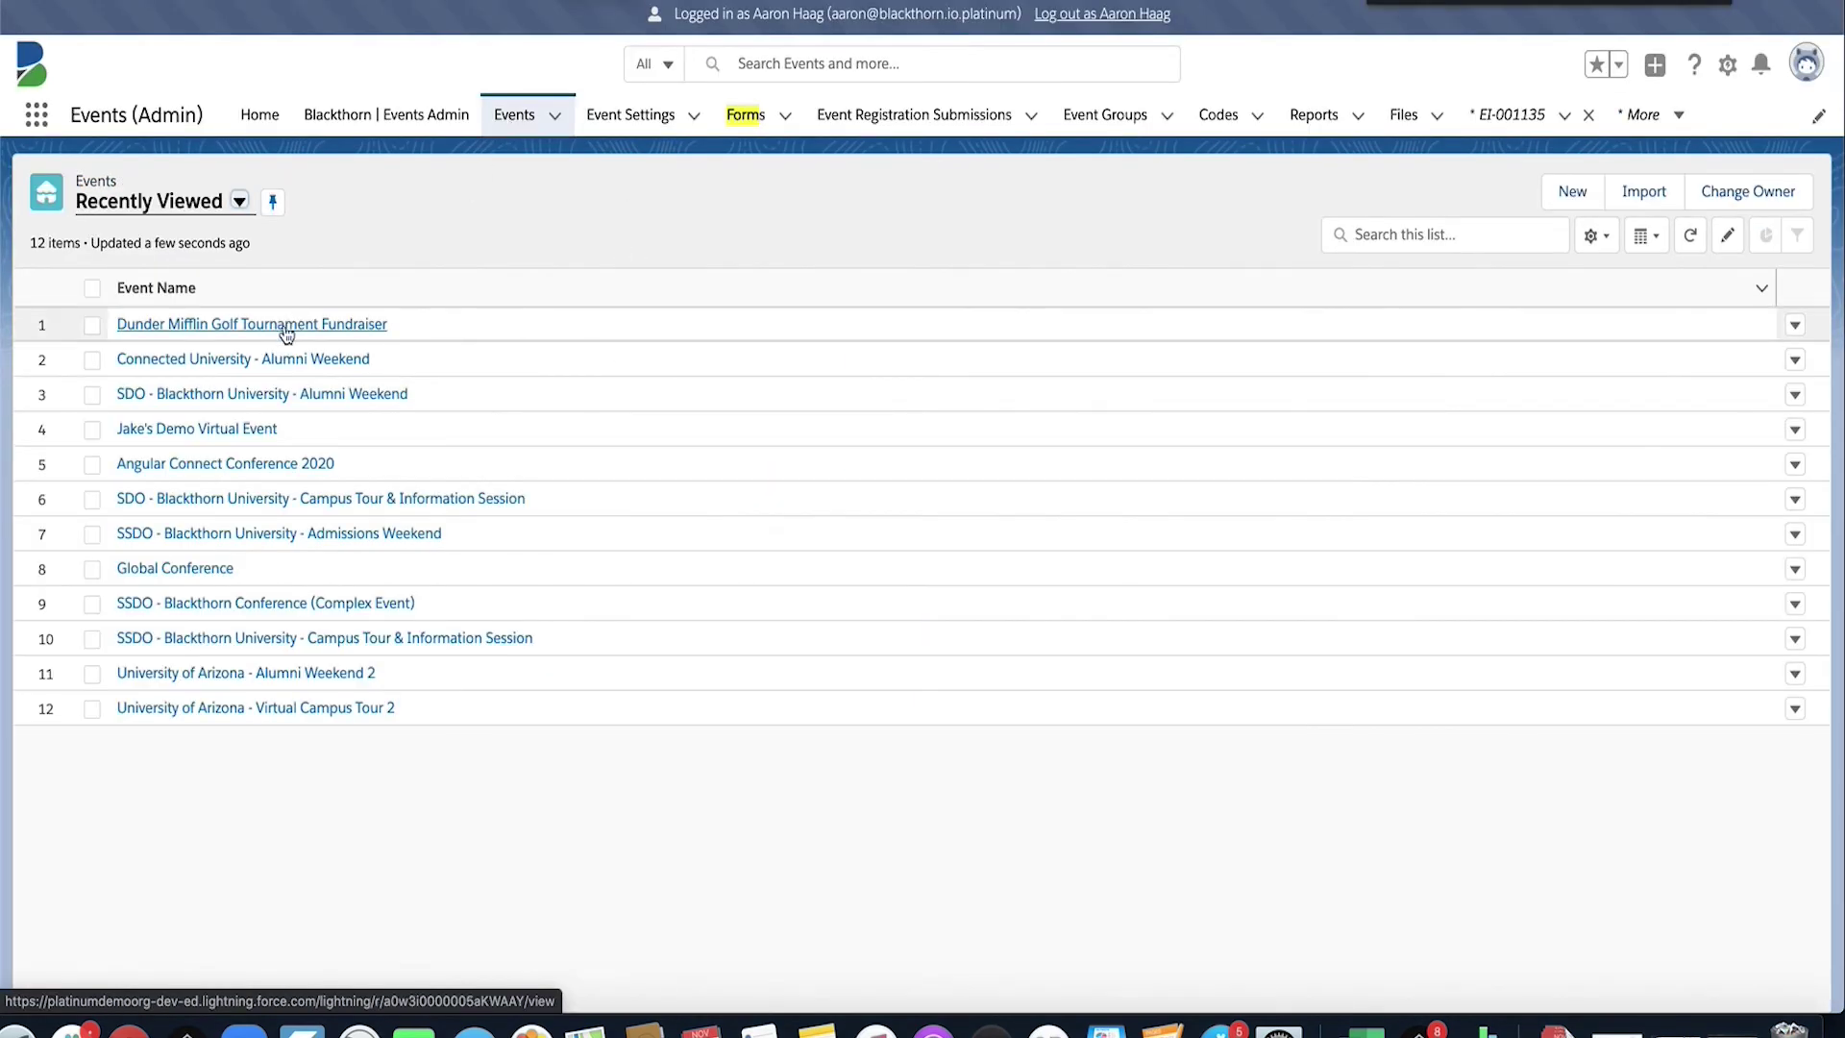
left_click(258, 358)
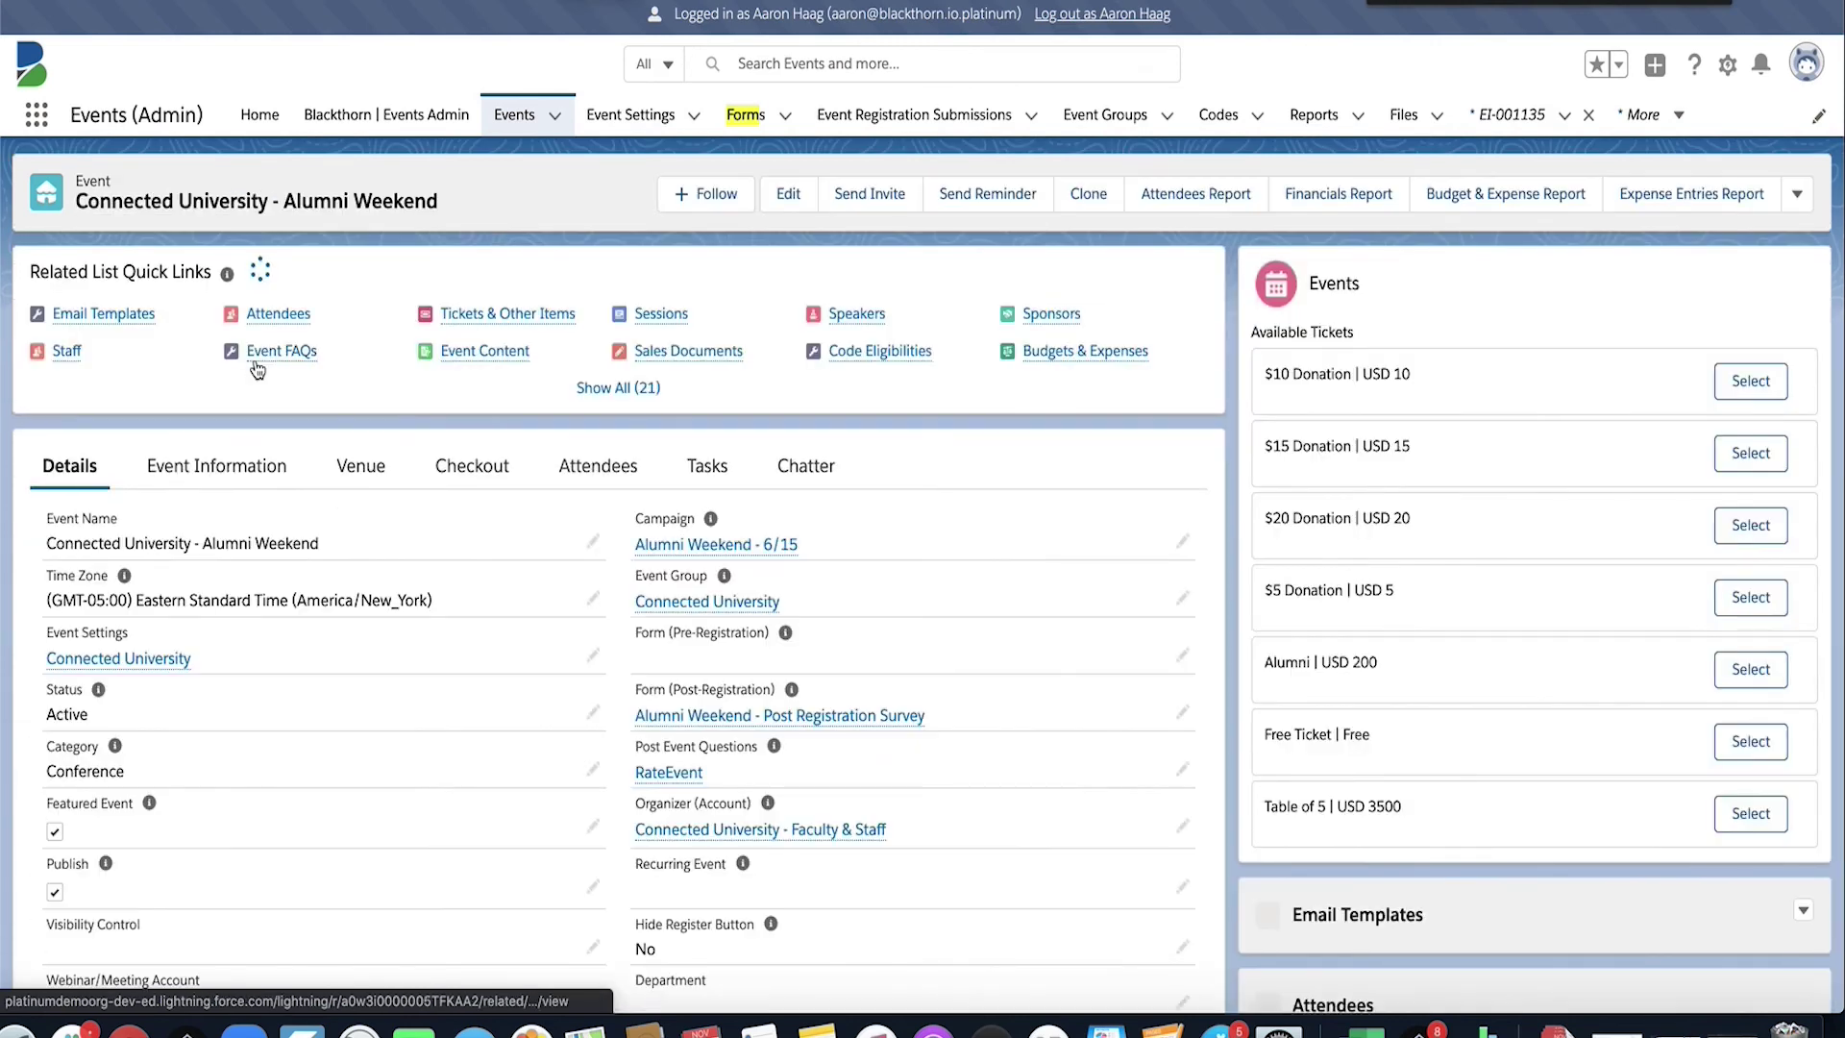
mouse_move(493, 317)
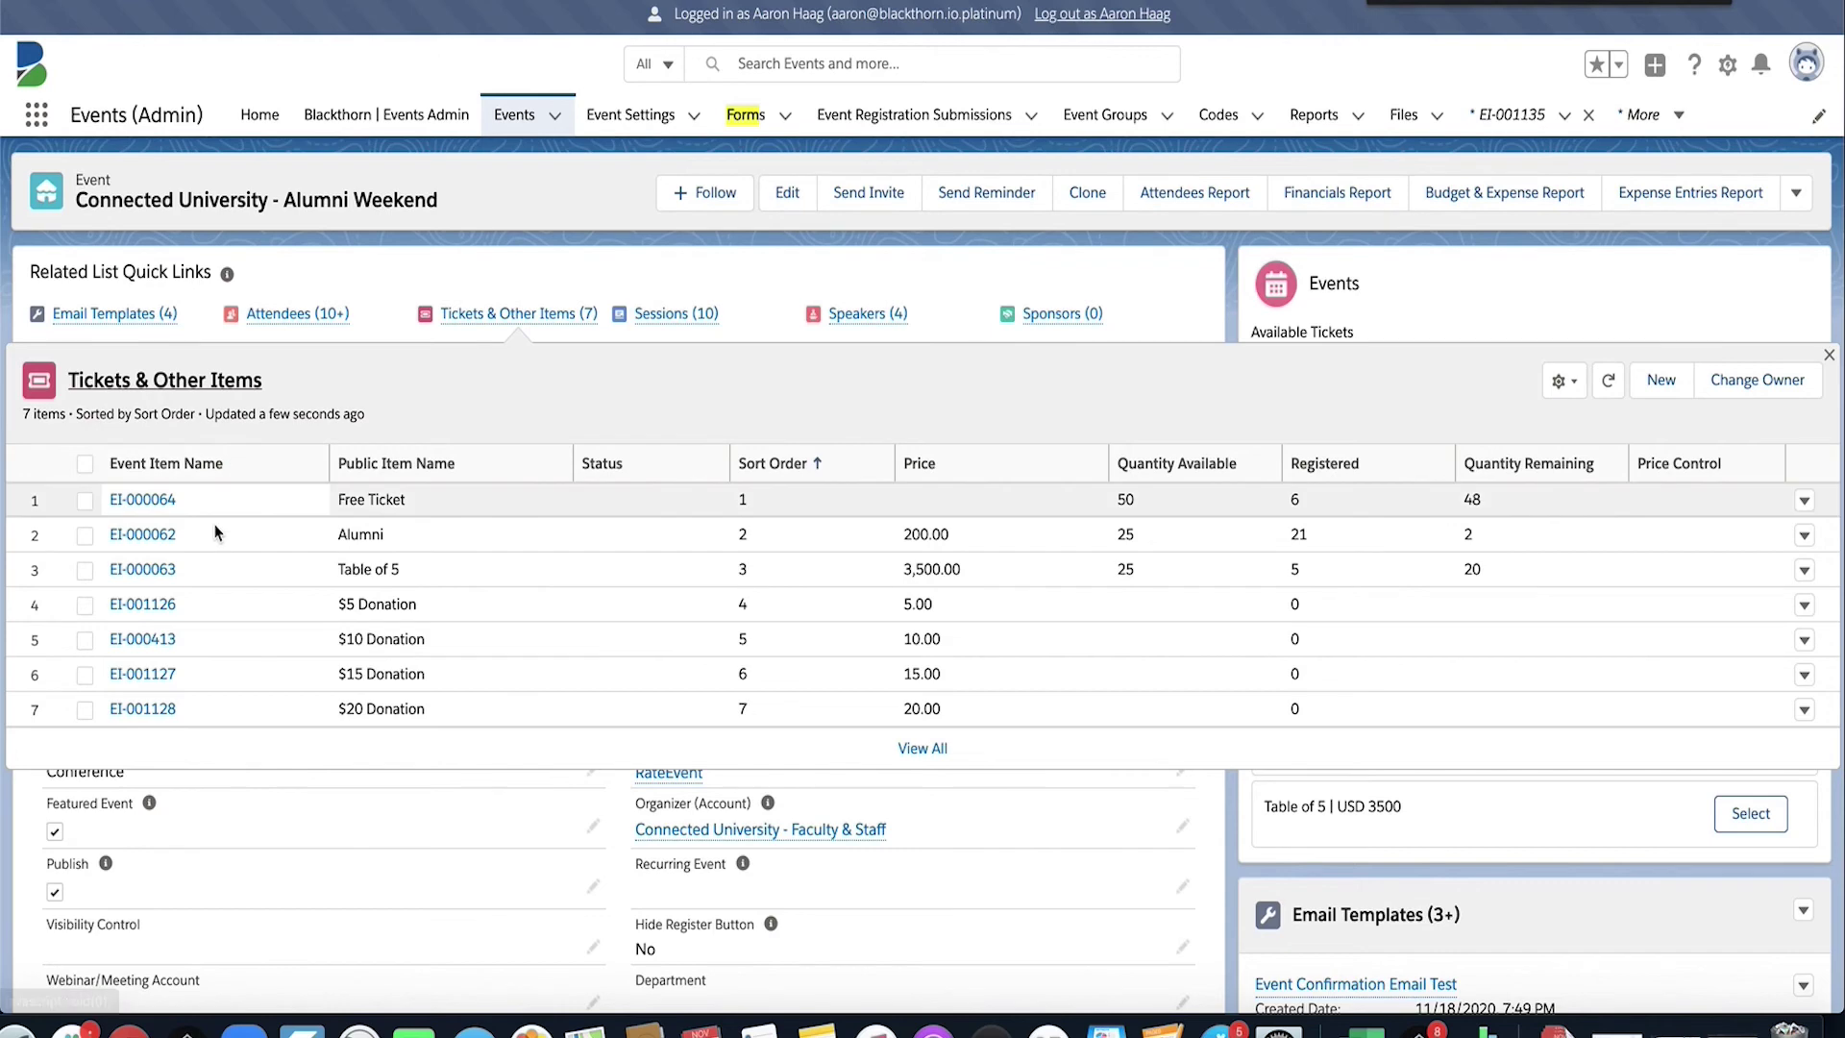
left_click(140, 534)
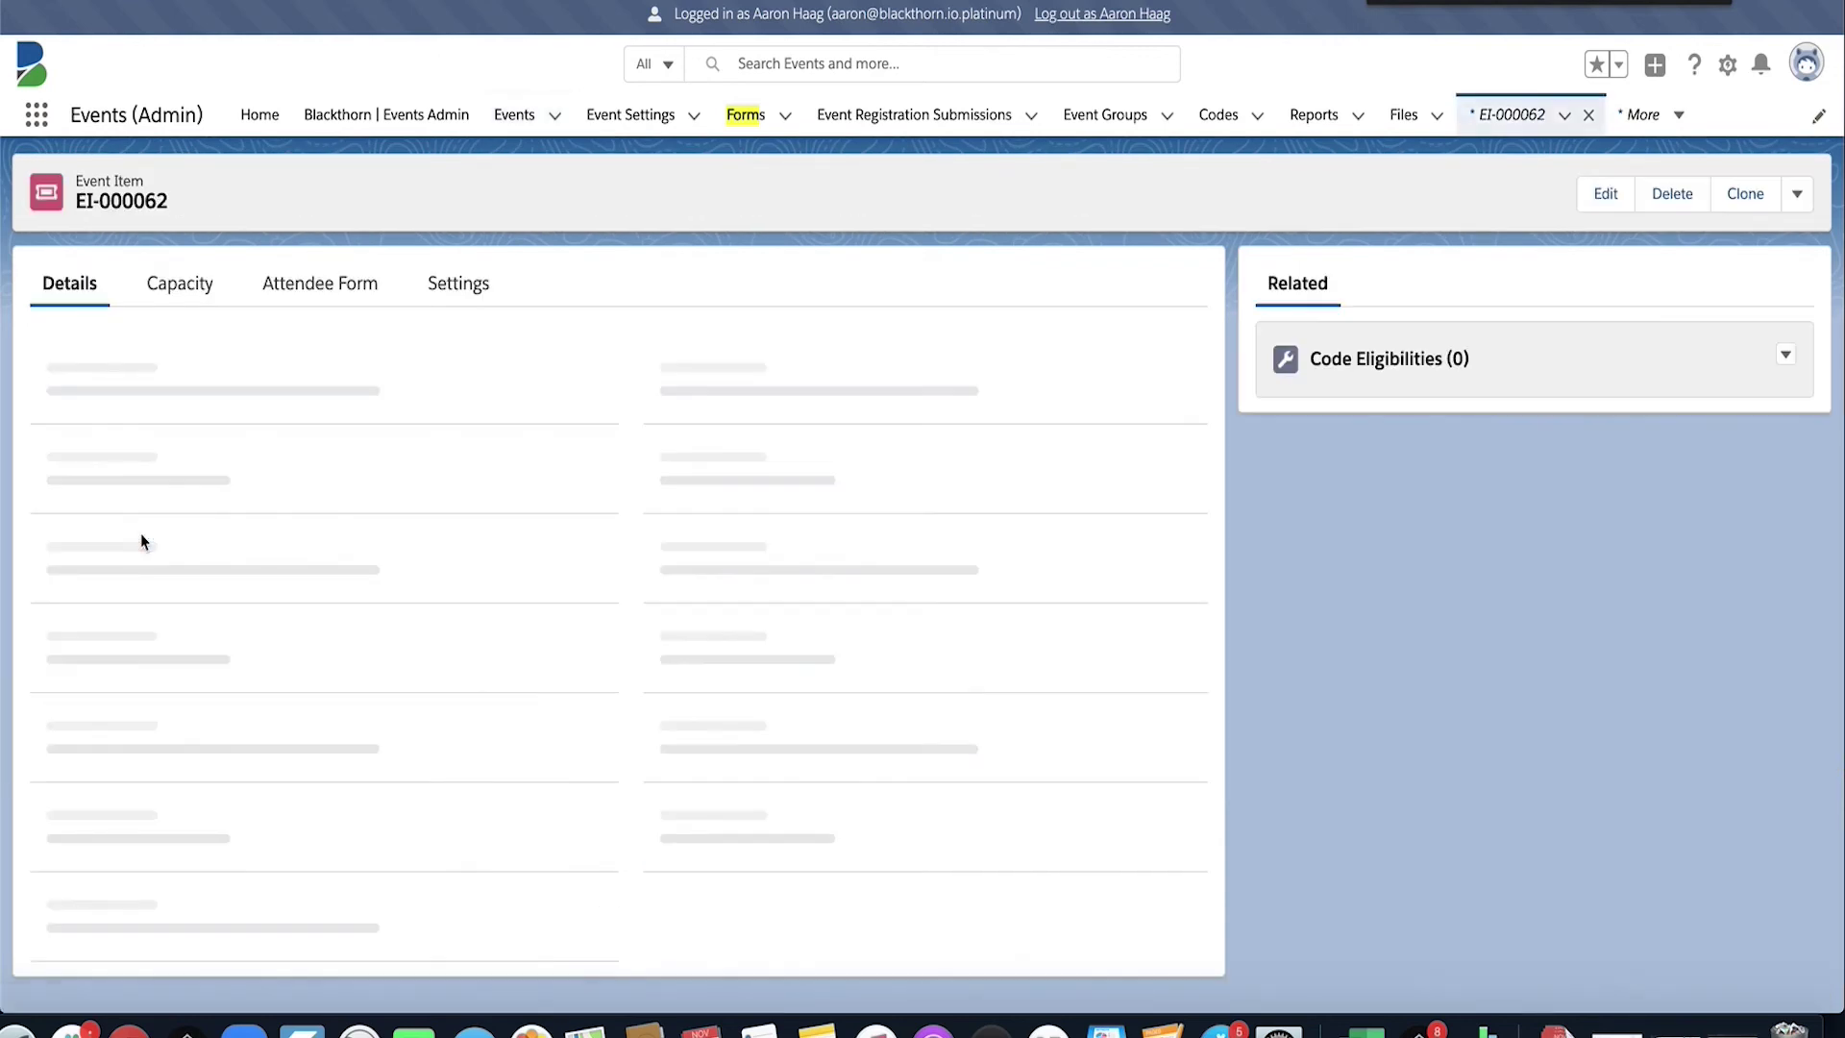
scroll(485, 491, "down", 9)
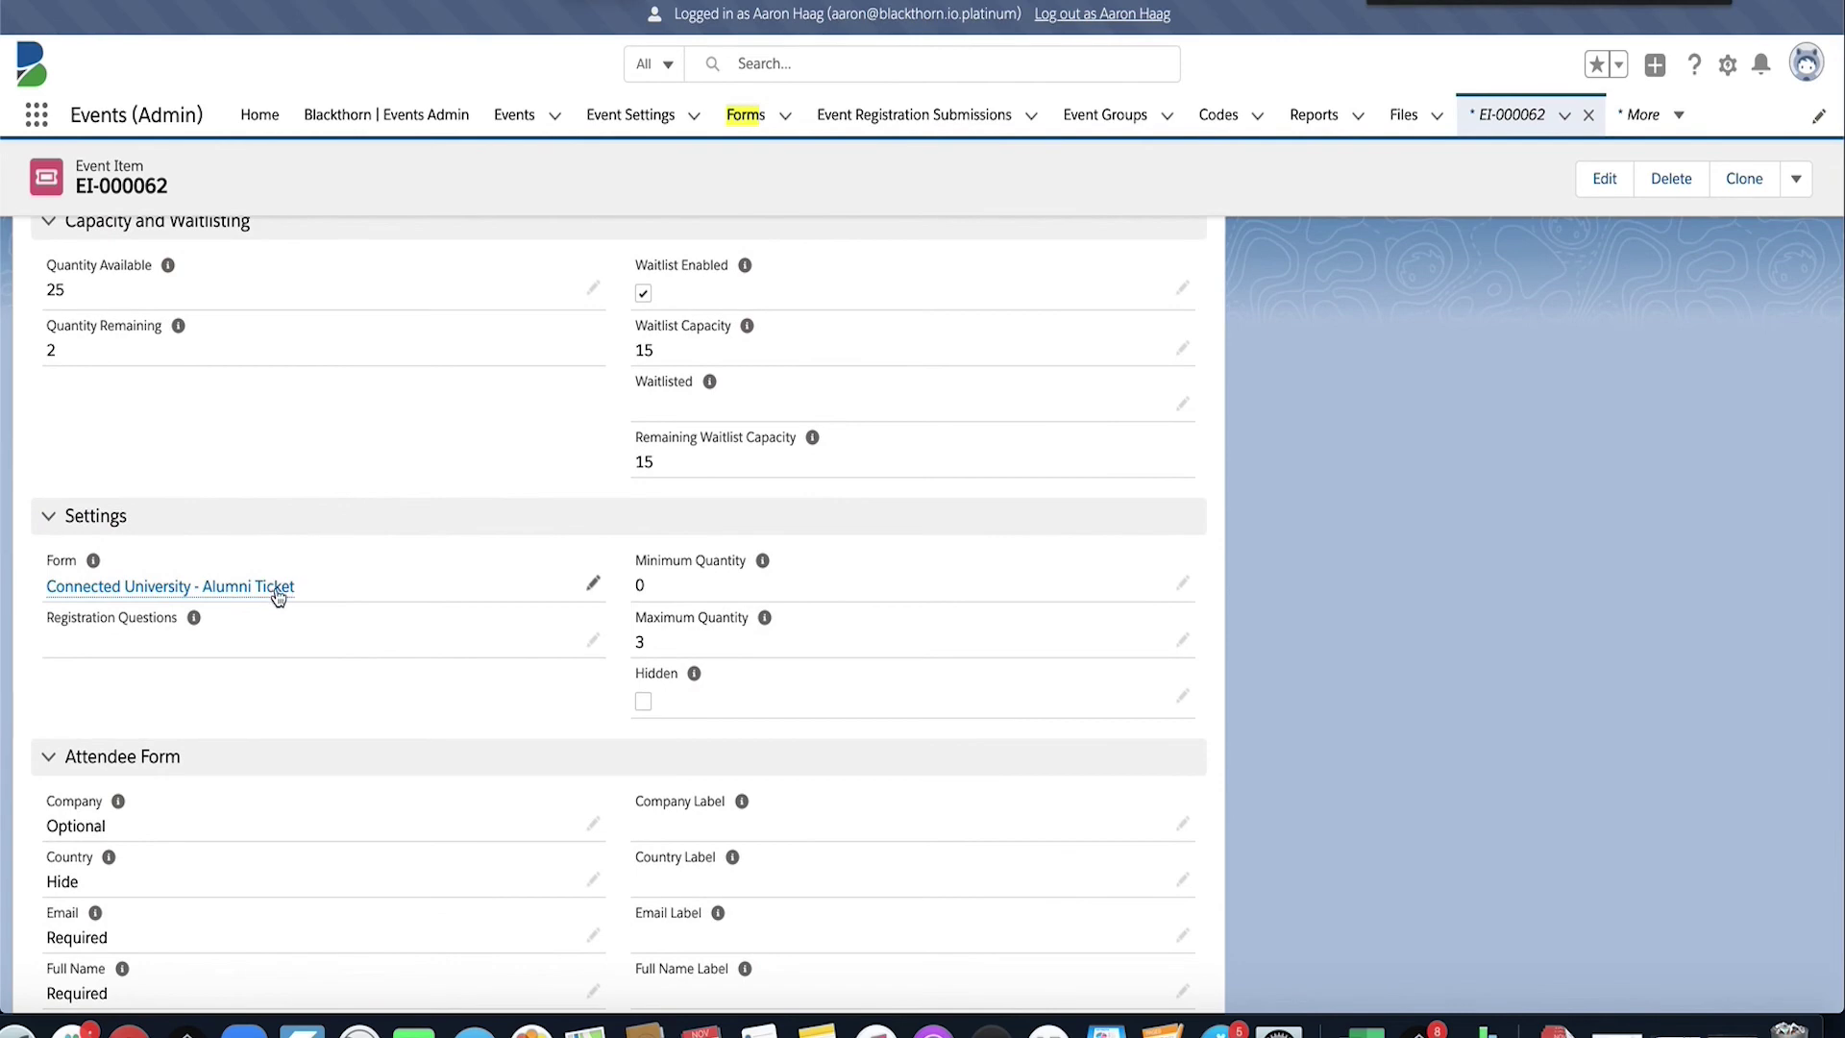
left_click(281, 588)
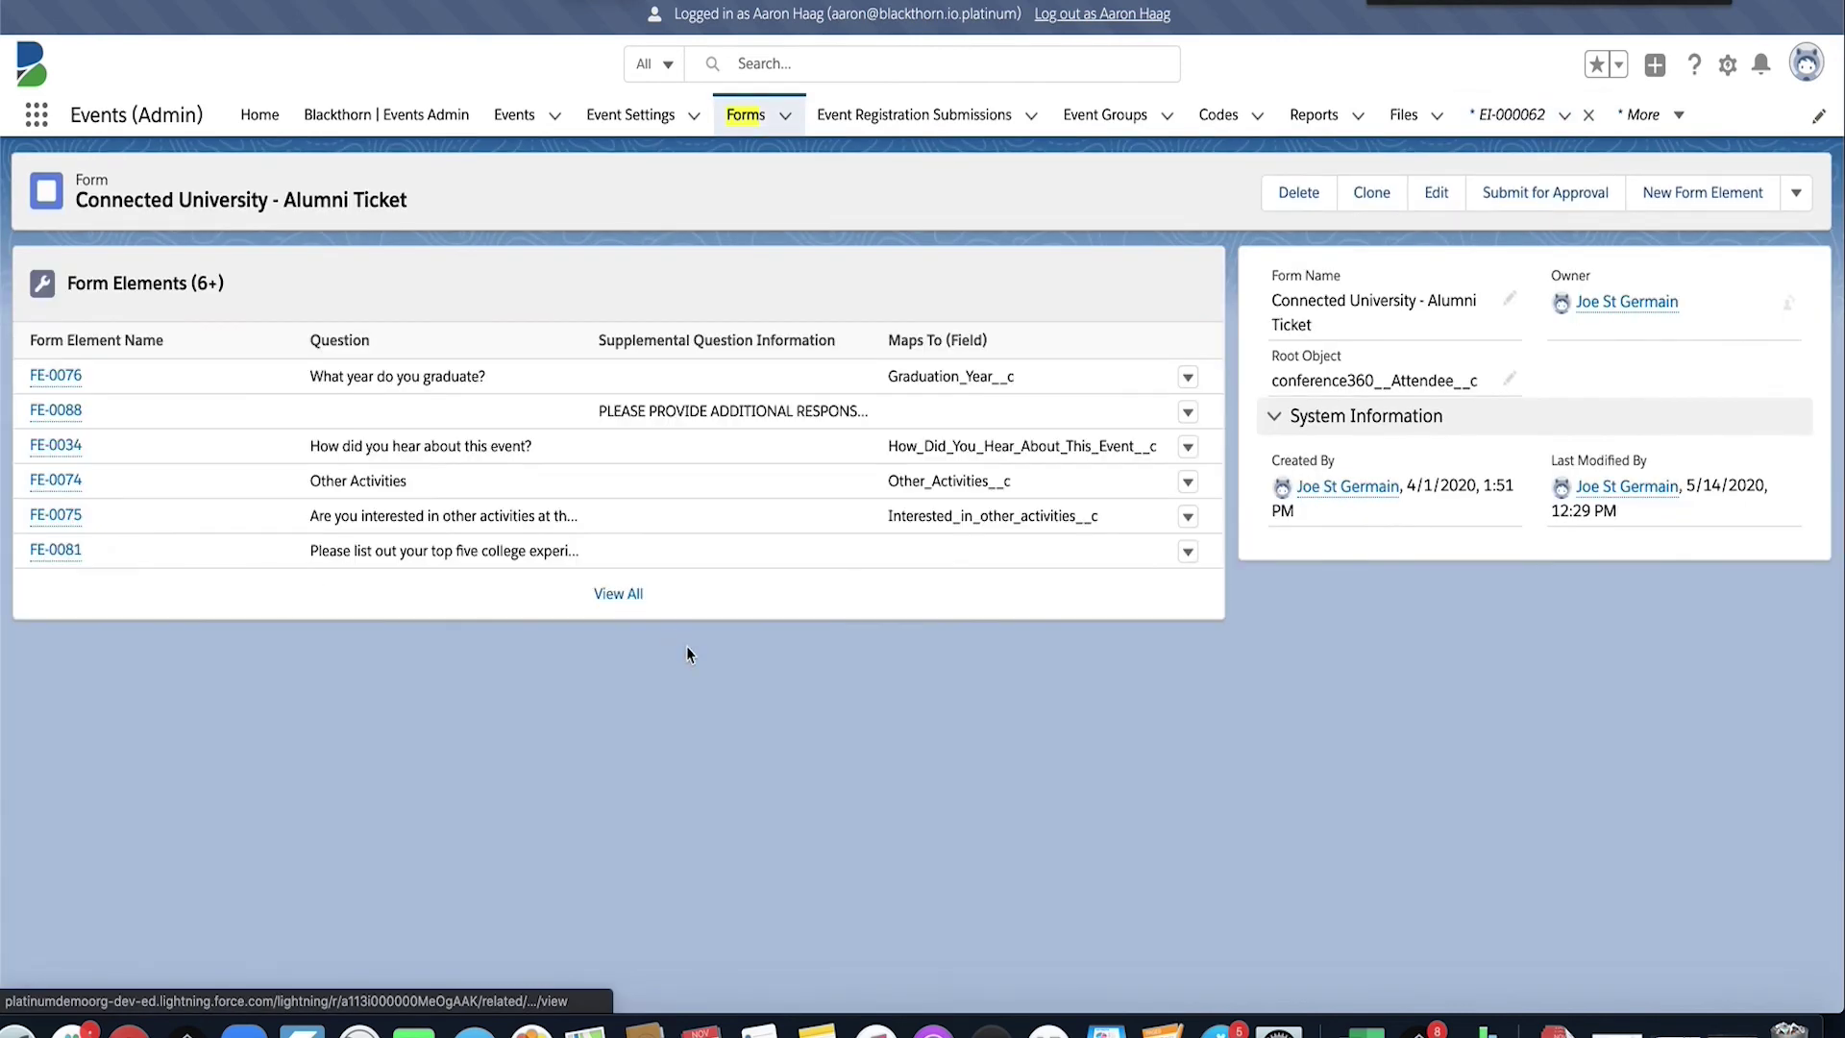
left_click(638, 598)
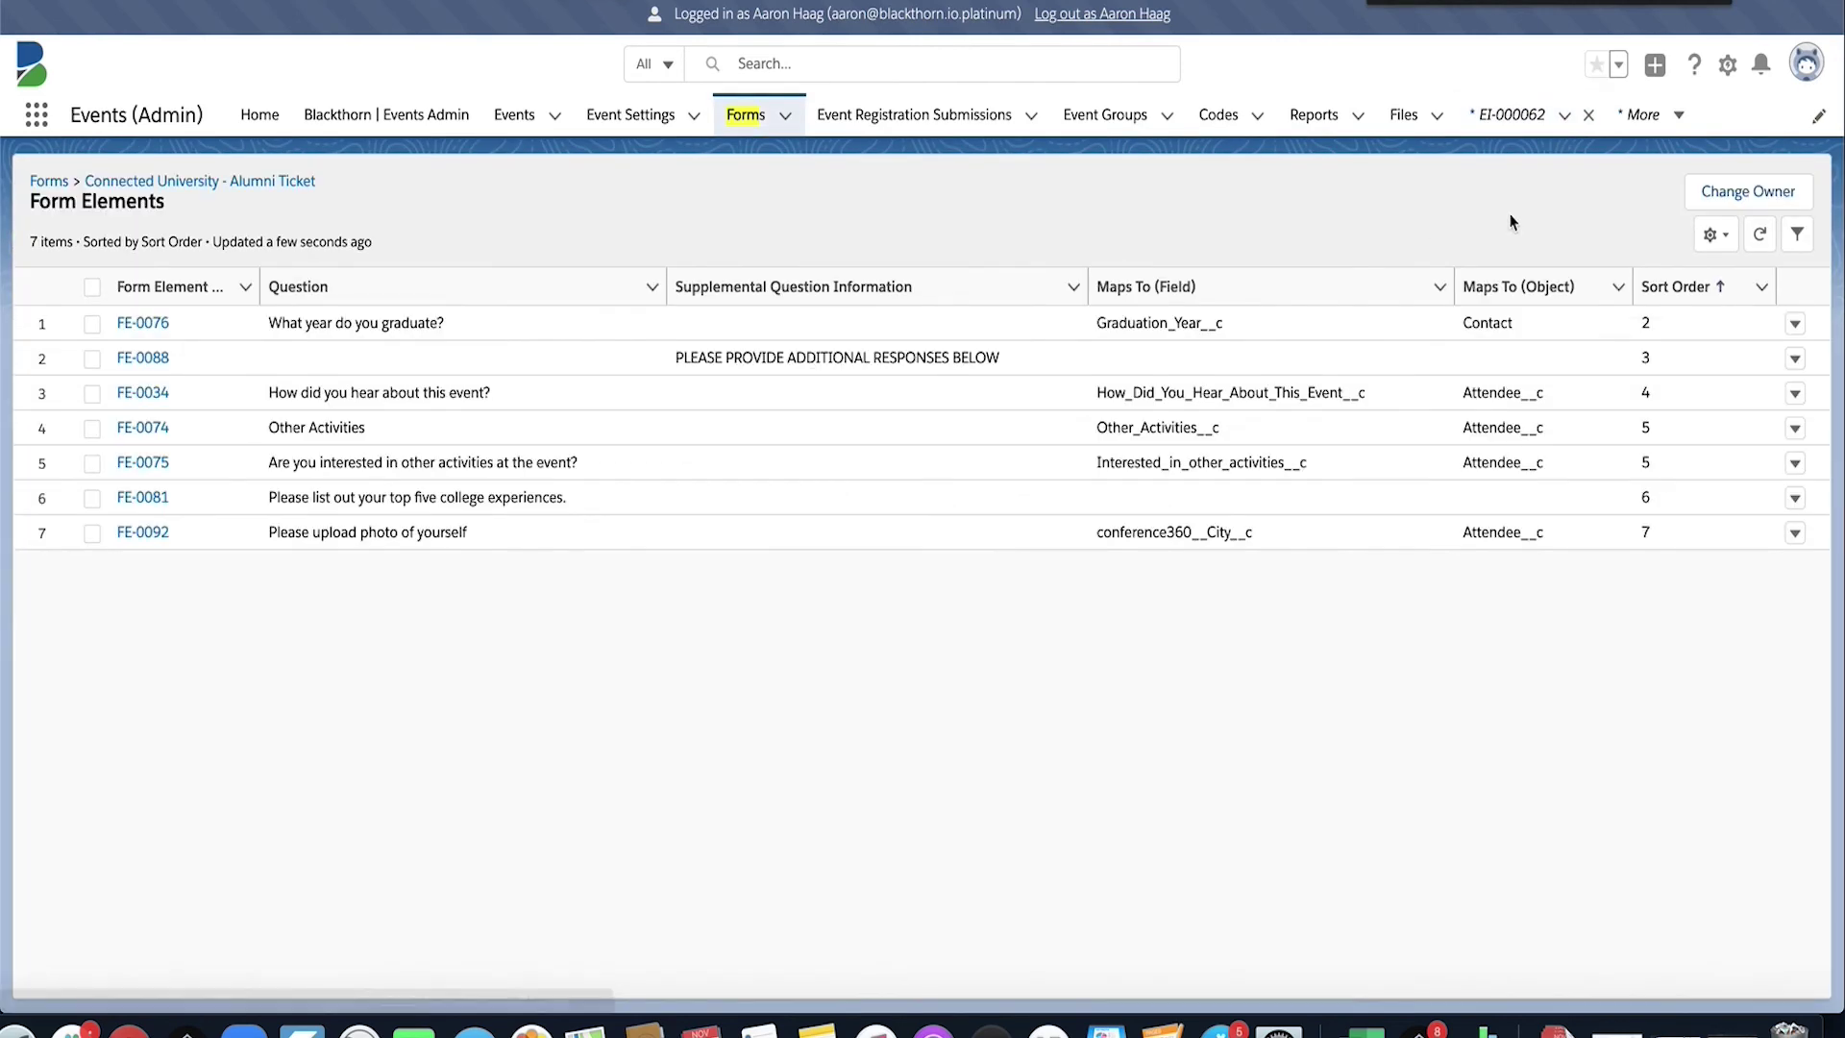
left_click(289, 183)
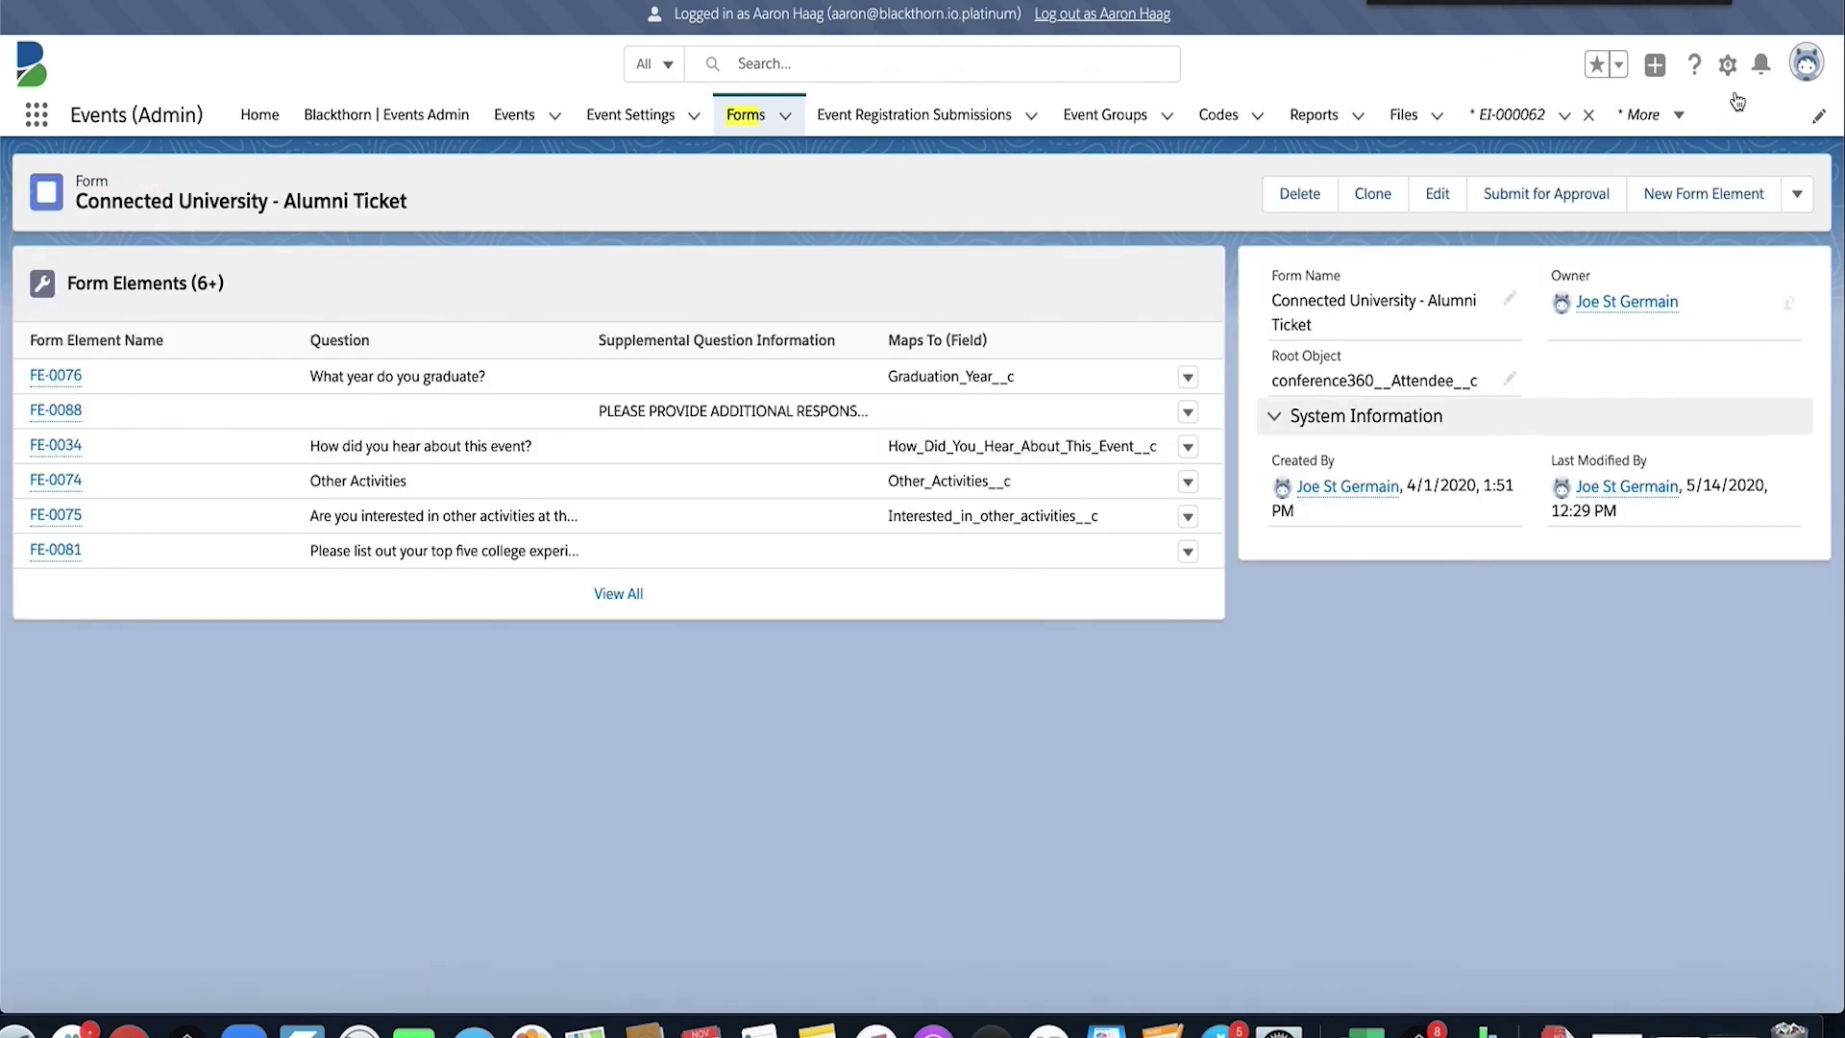
- Start a new form element of type Checkbox on the form with the question "Test Checkbox!!"
left_click(1715, 196)
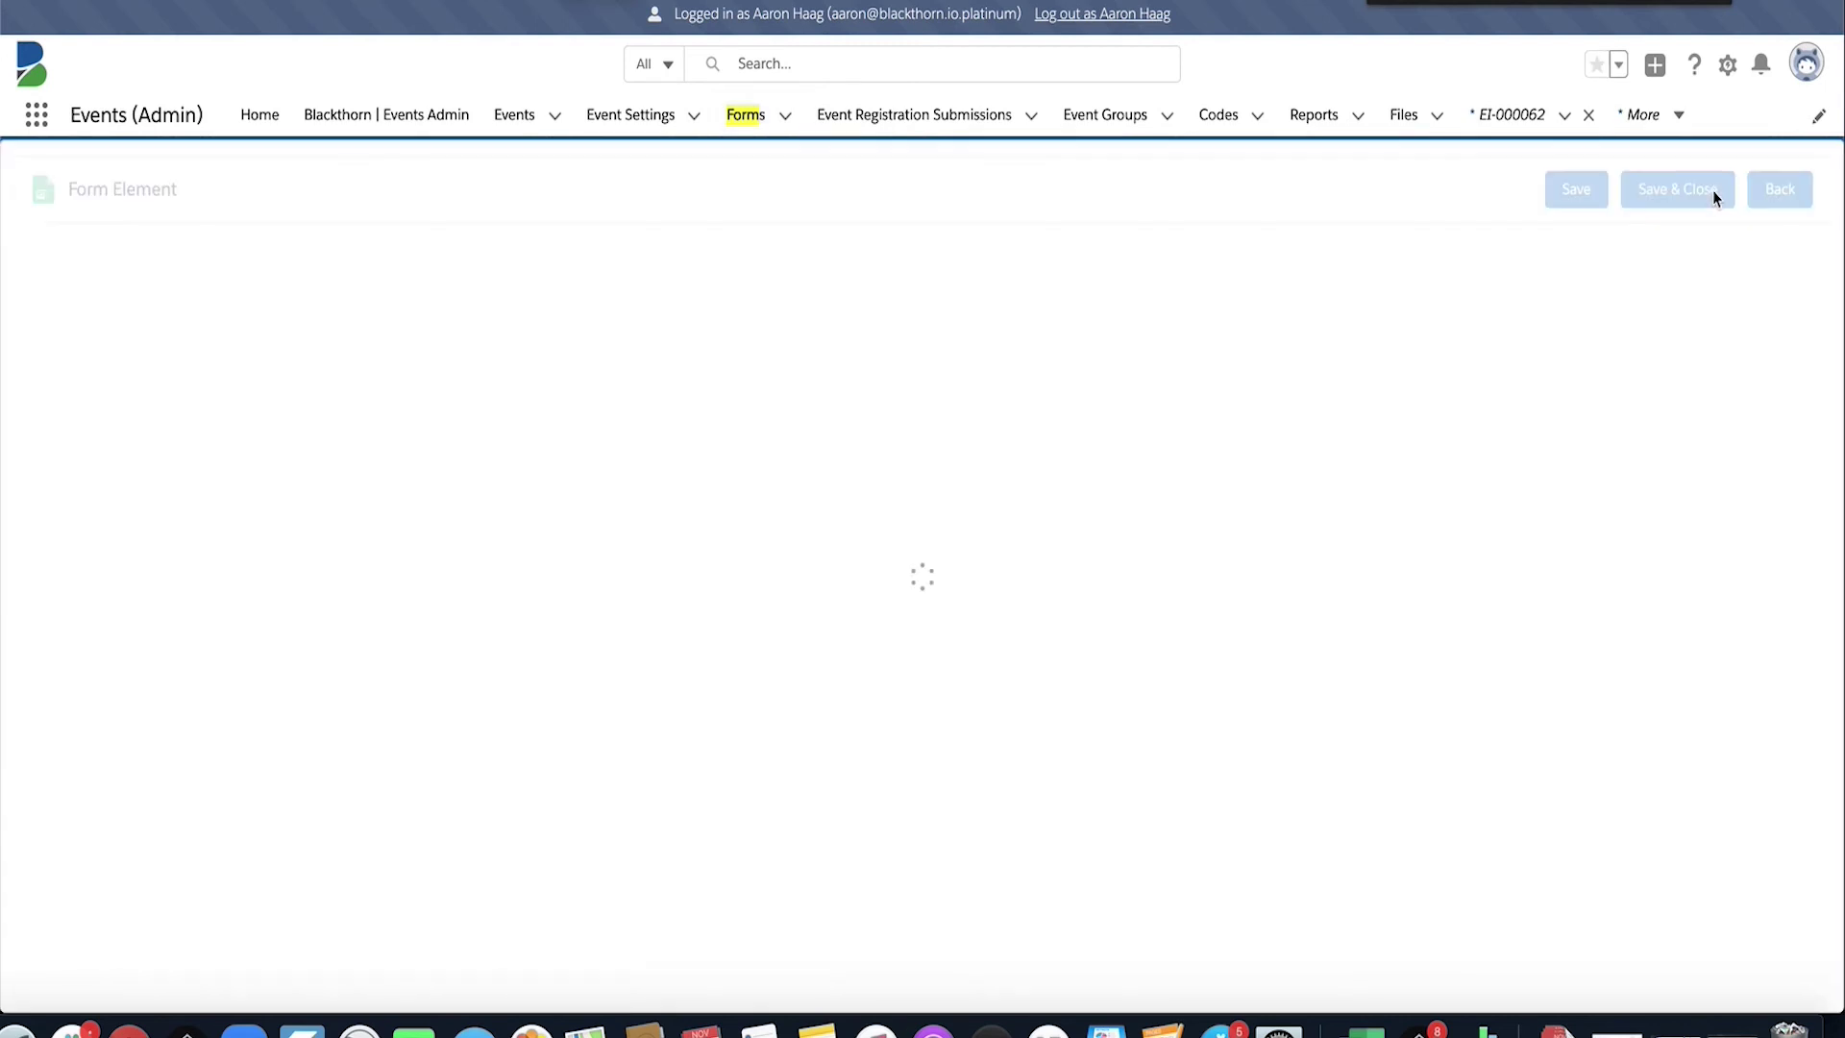
left_click(676, 305)
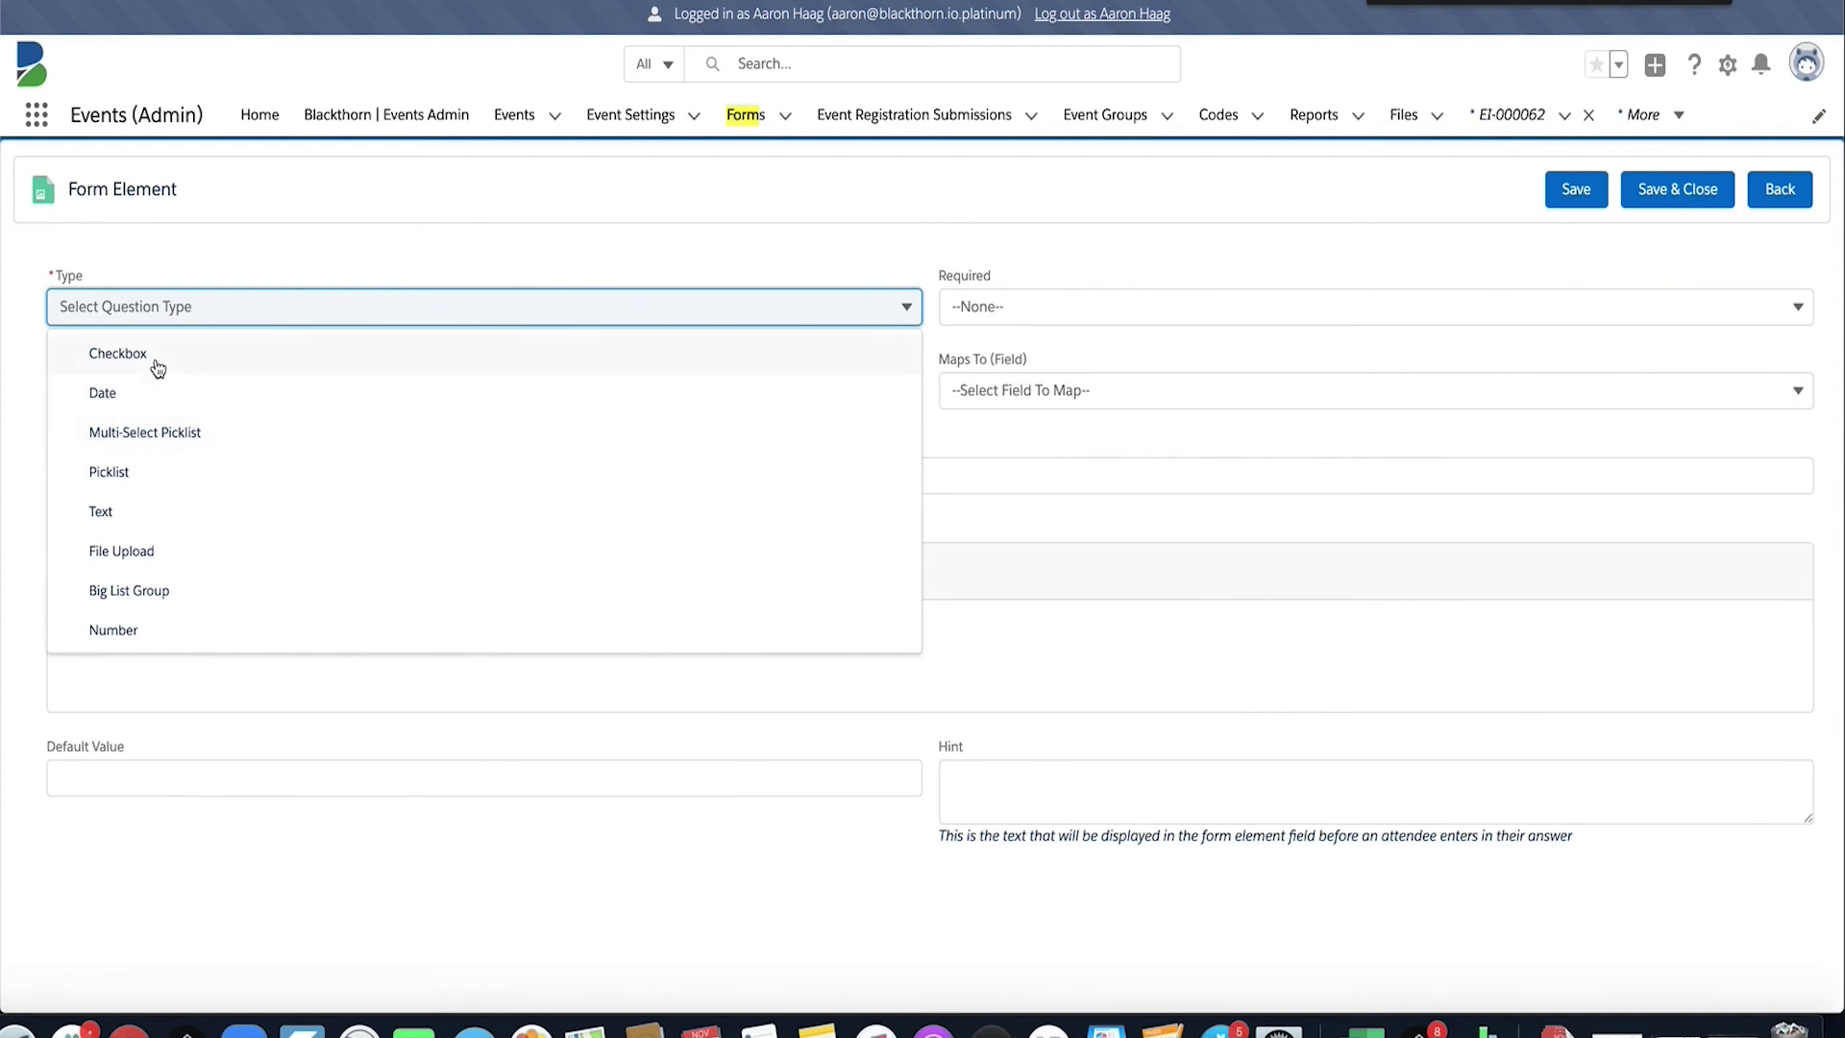
left_click(158, 369)
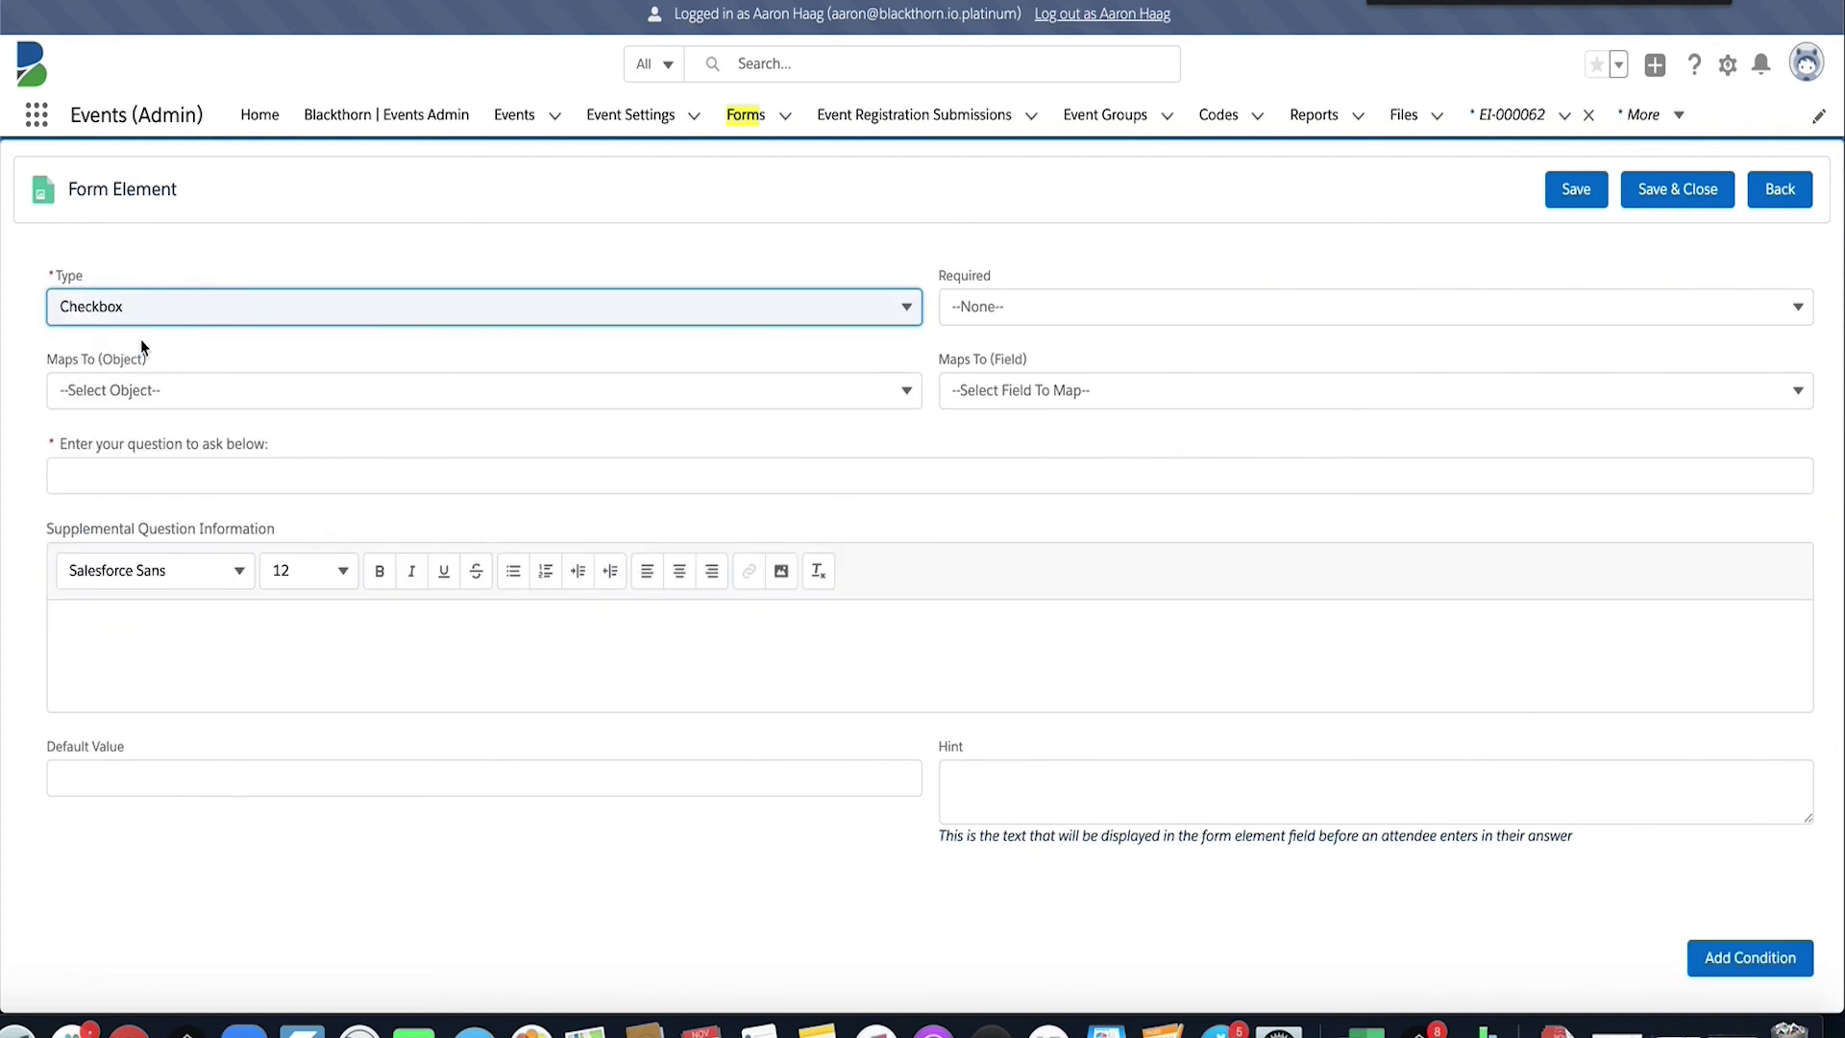
scroll(1025, 828, "down", 1)
left_click(164, 484)
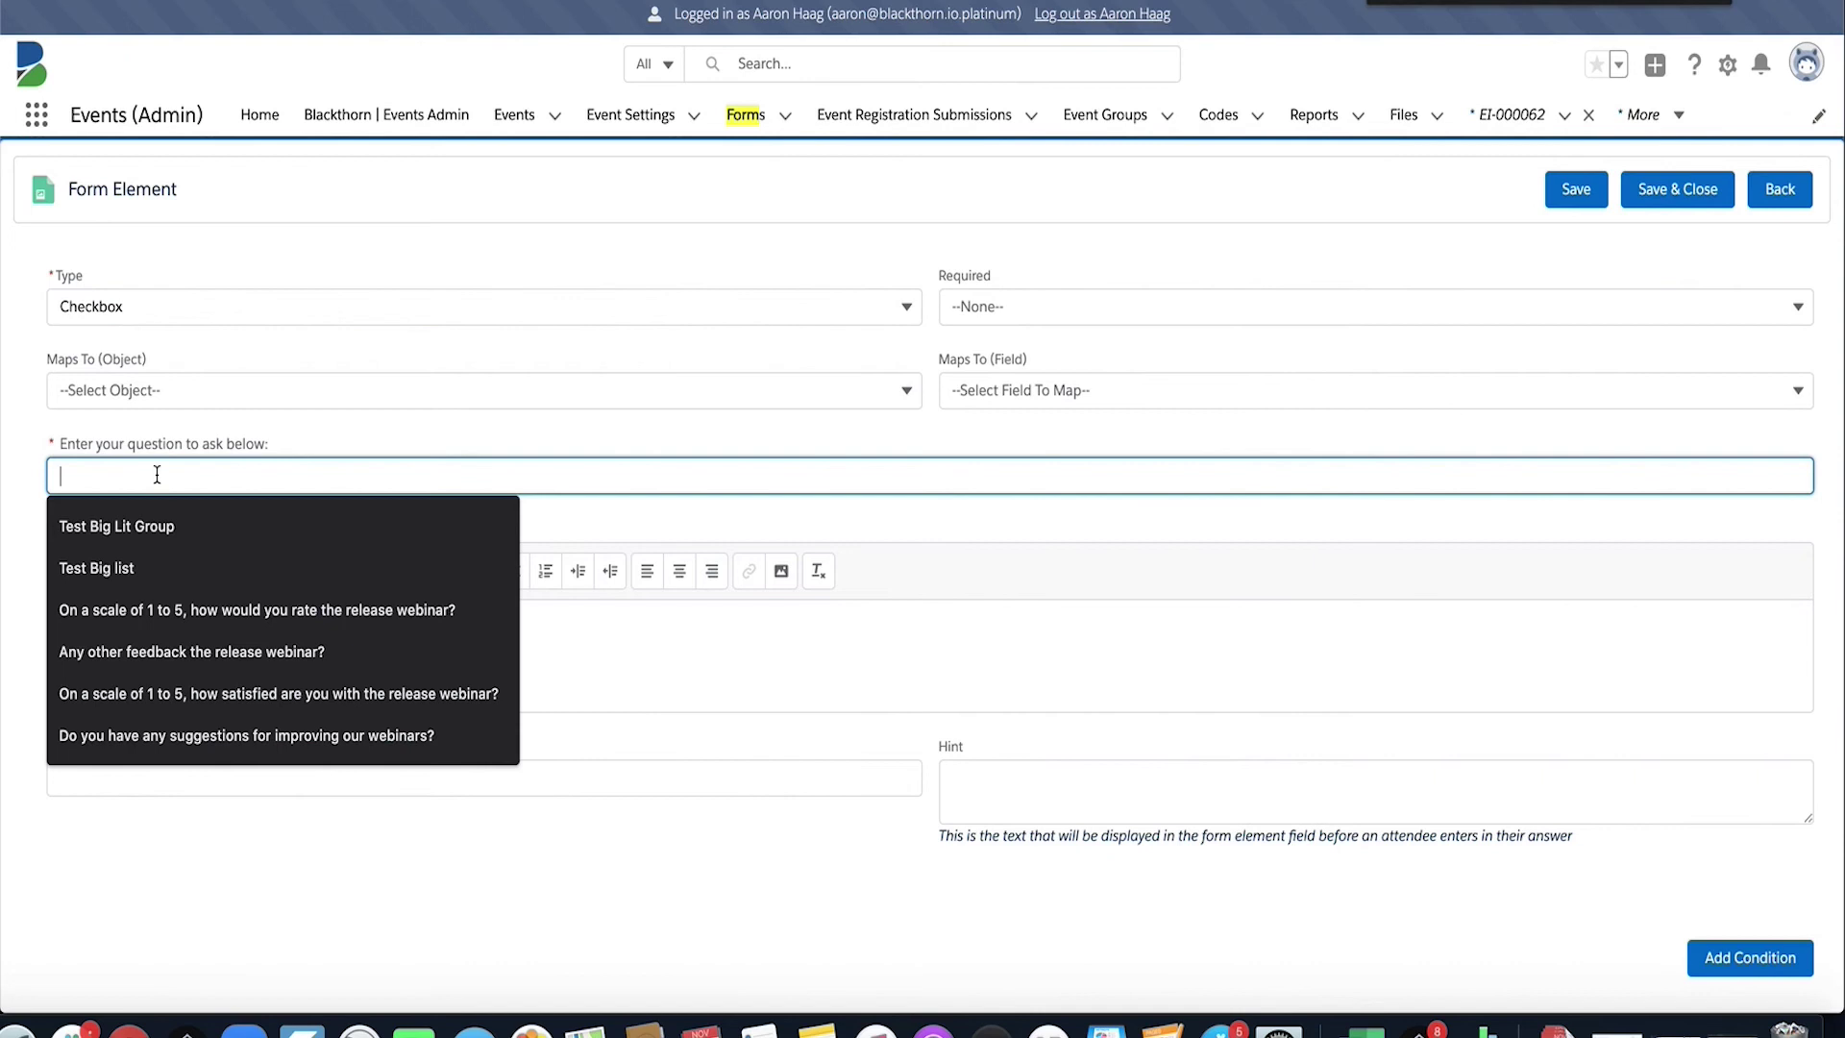
type("Test Checkbo")
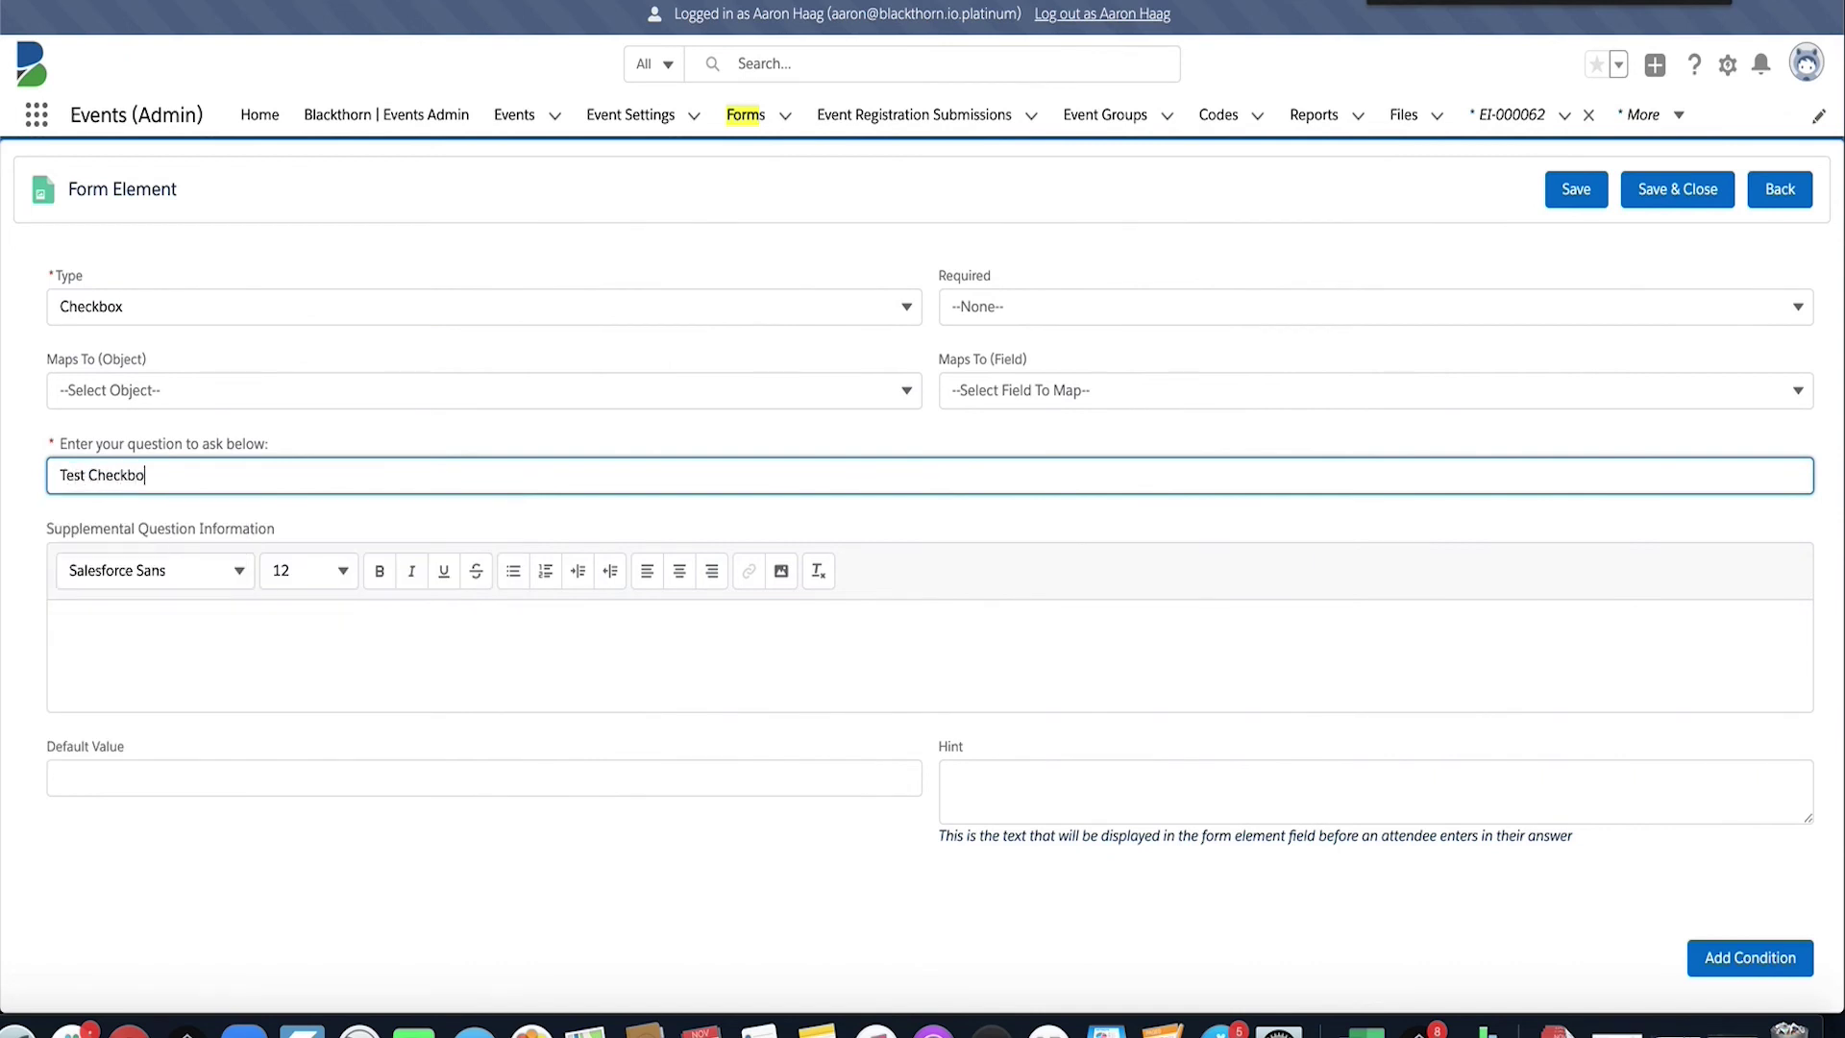
type("x!!")
- Add a condition to the checkbox question with selected value Yes and operator Equals
left_click(1766, 966)
scroll(1198, 759, "down", 1)
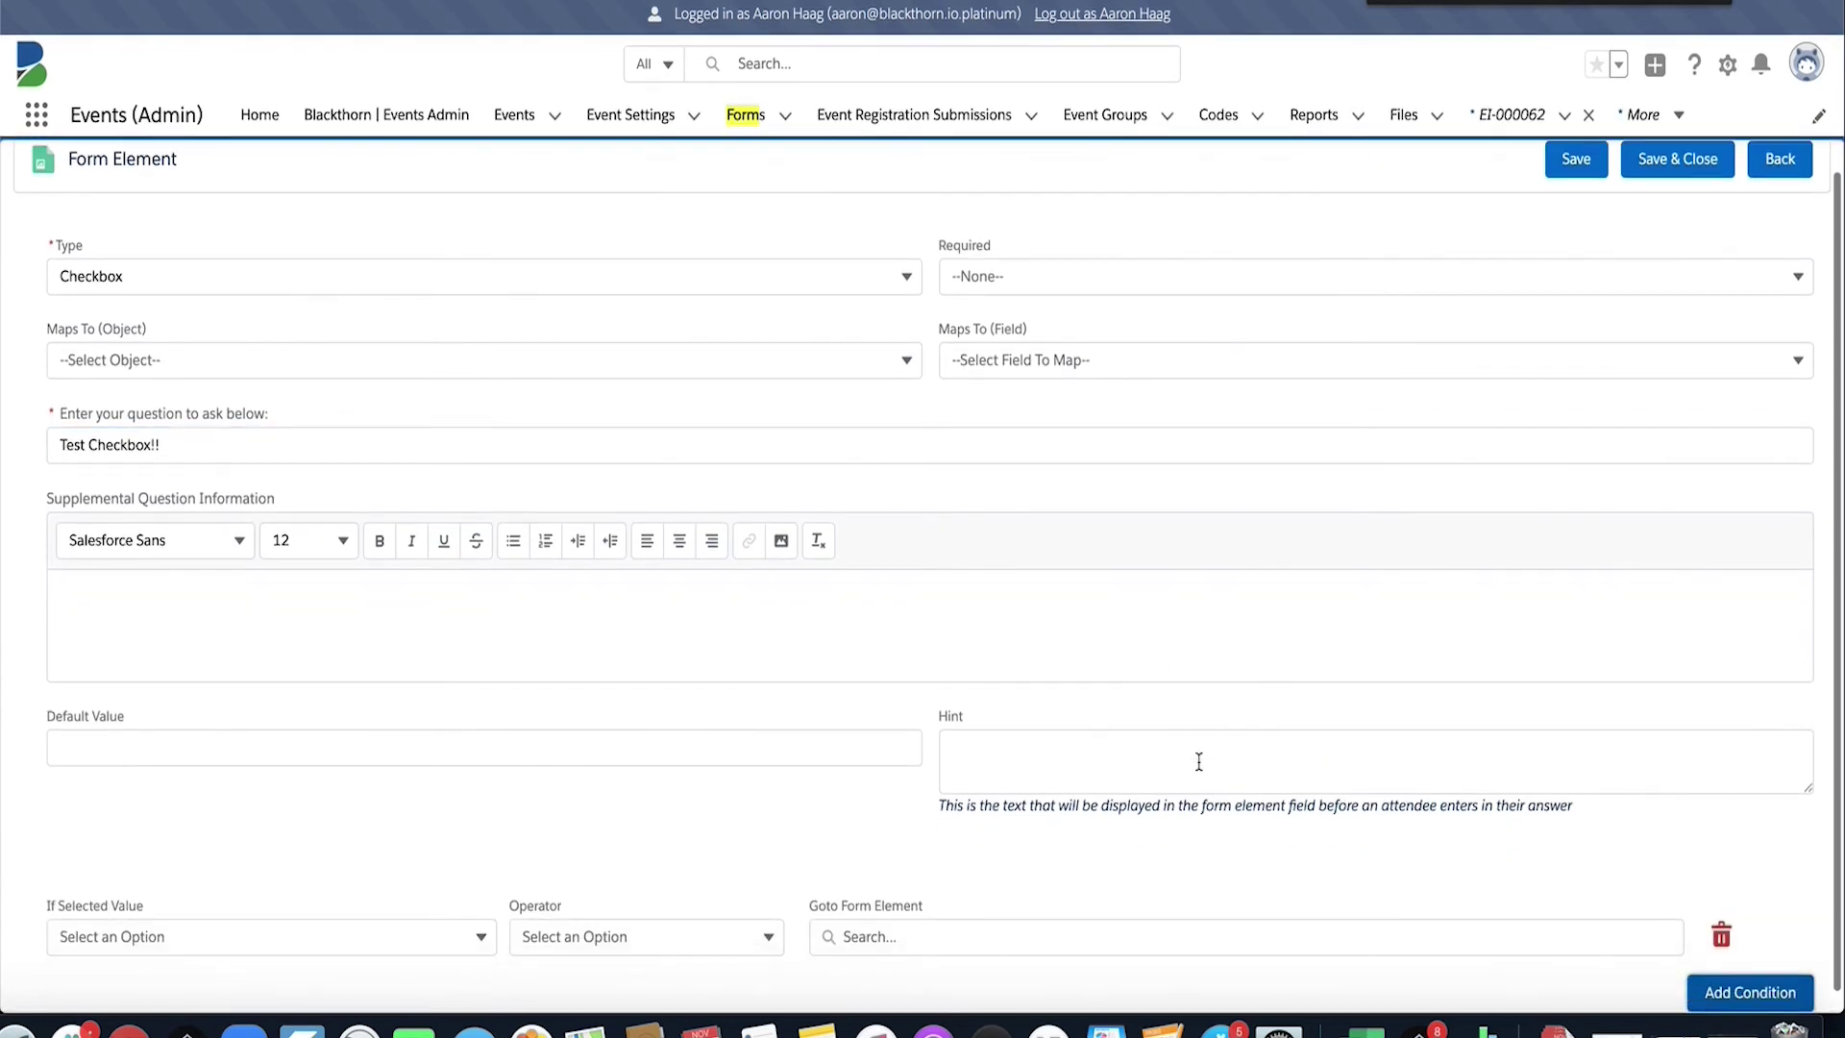
left_click(247, 935)
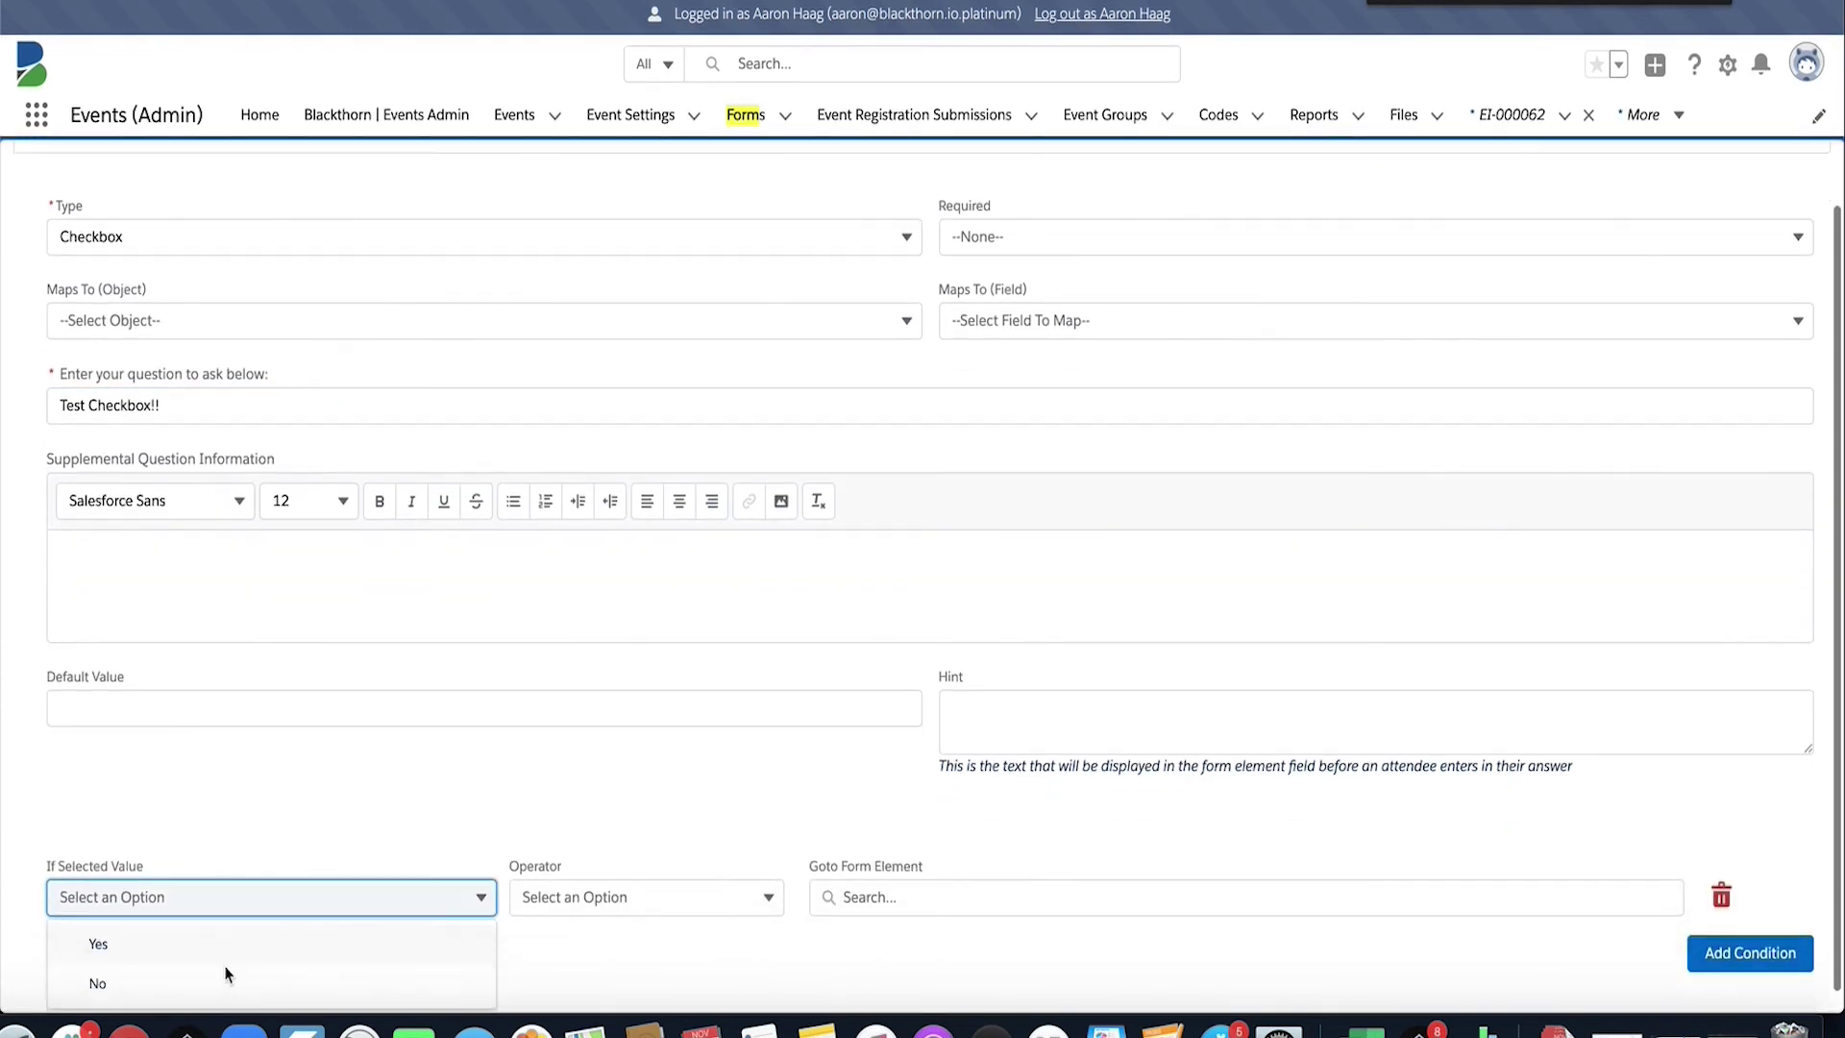
left_click(178, 945)
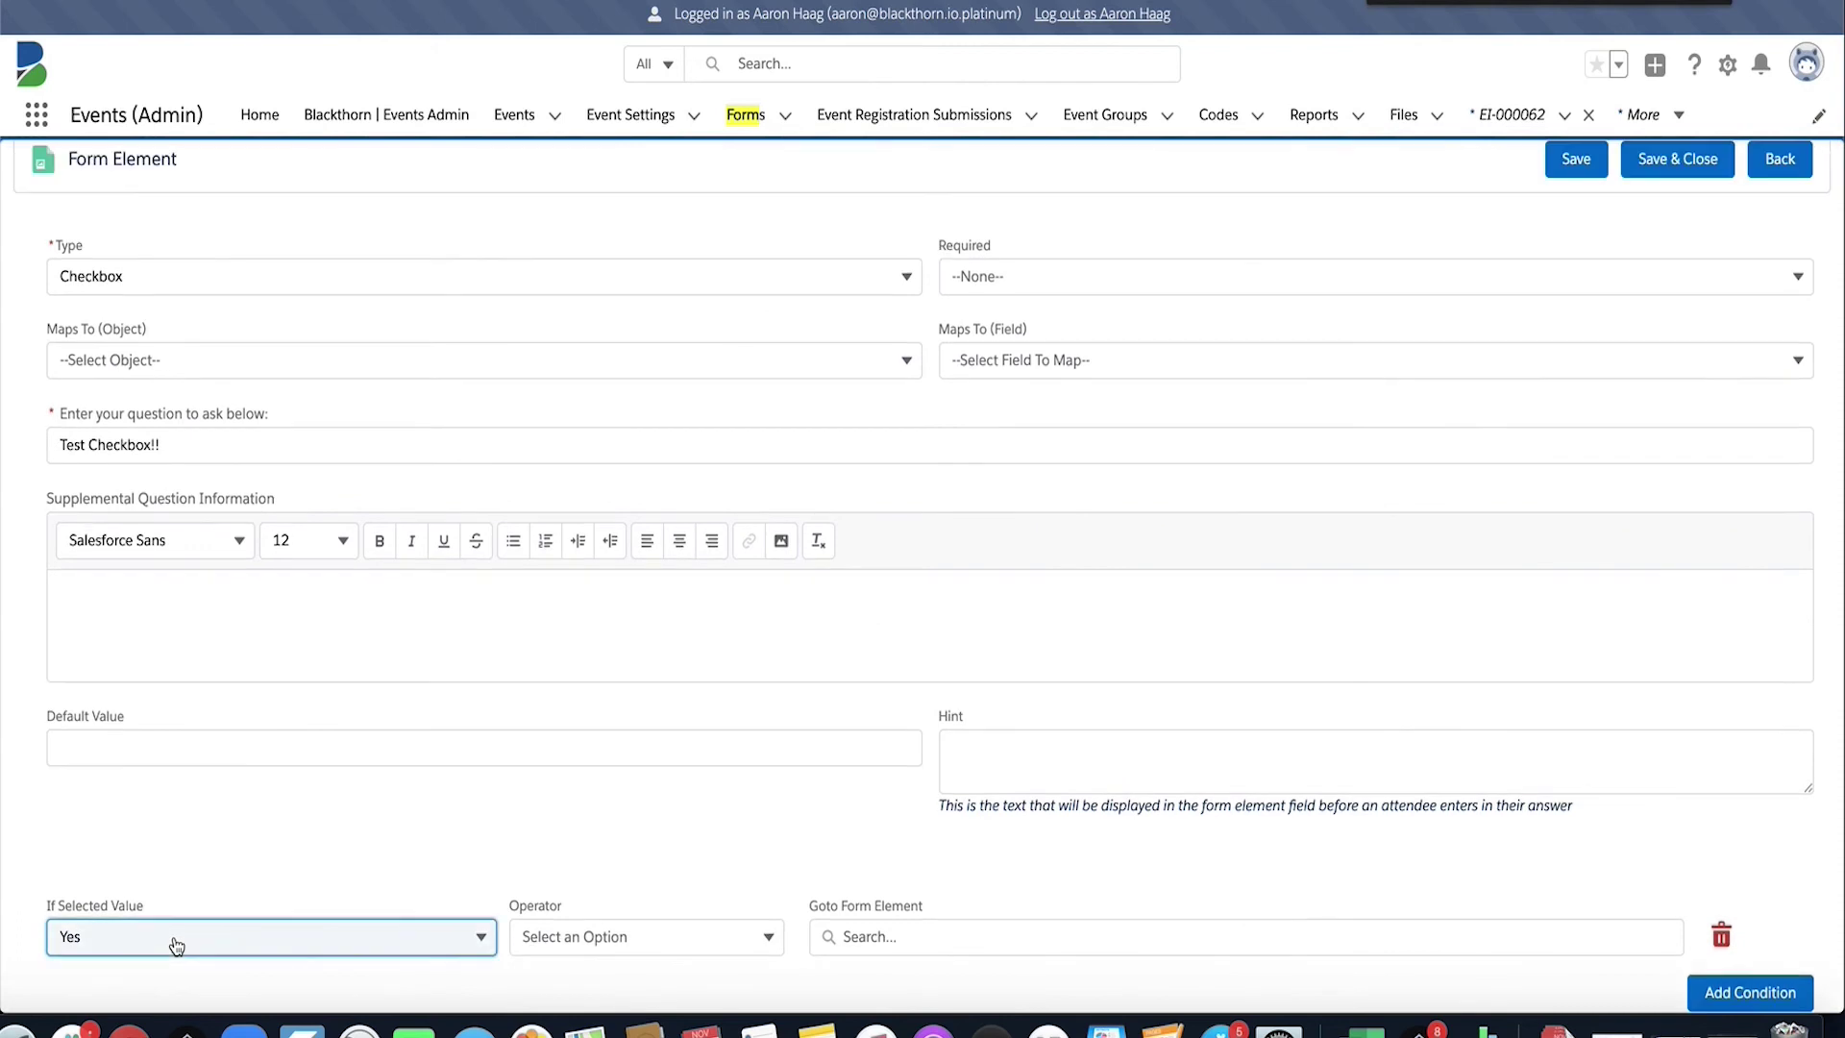
left_click(644, 934)
left_click(609, 990)
- Create a Text form element asking "Please enter information here!" as the condition's go-to element, and save the checkbox question
left_click(868, 934)
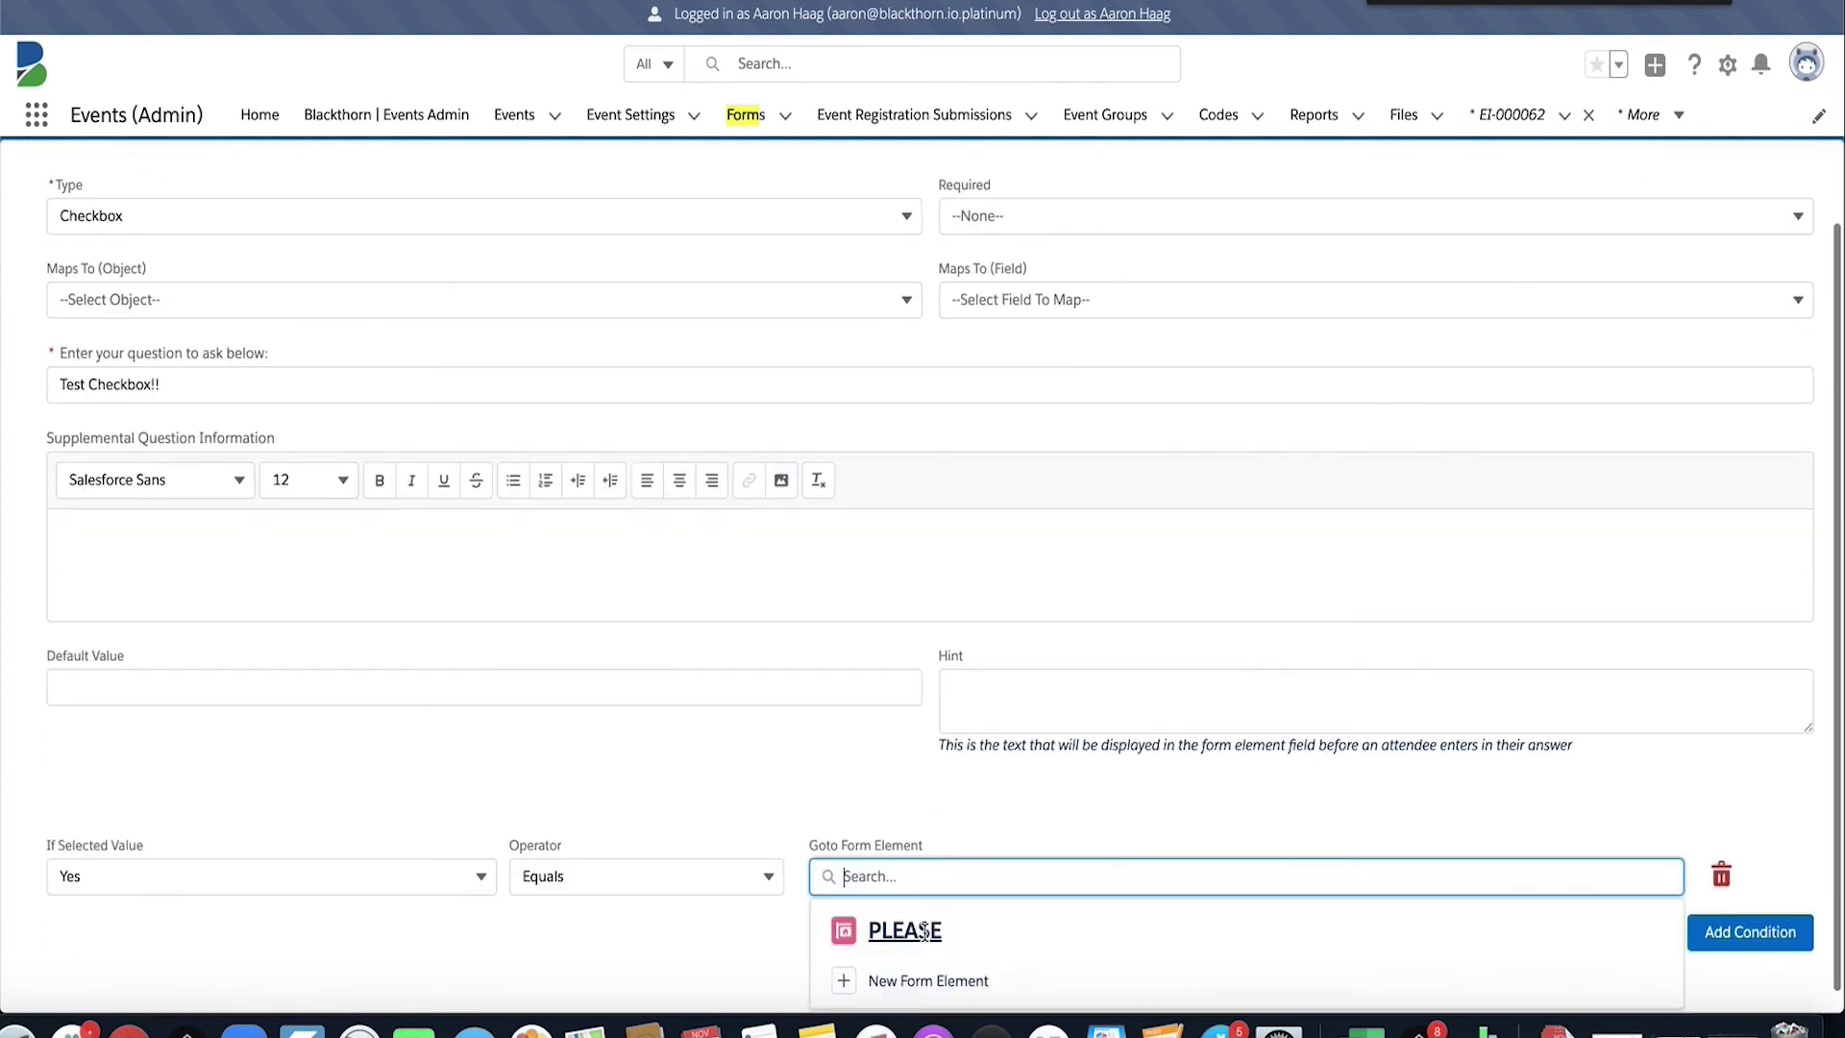
left_click(858, 980)
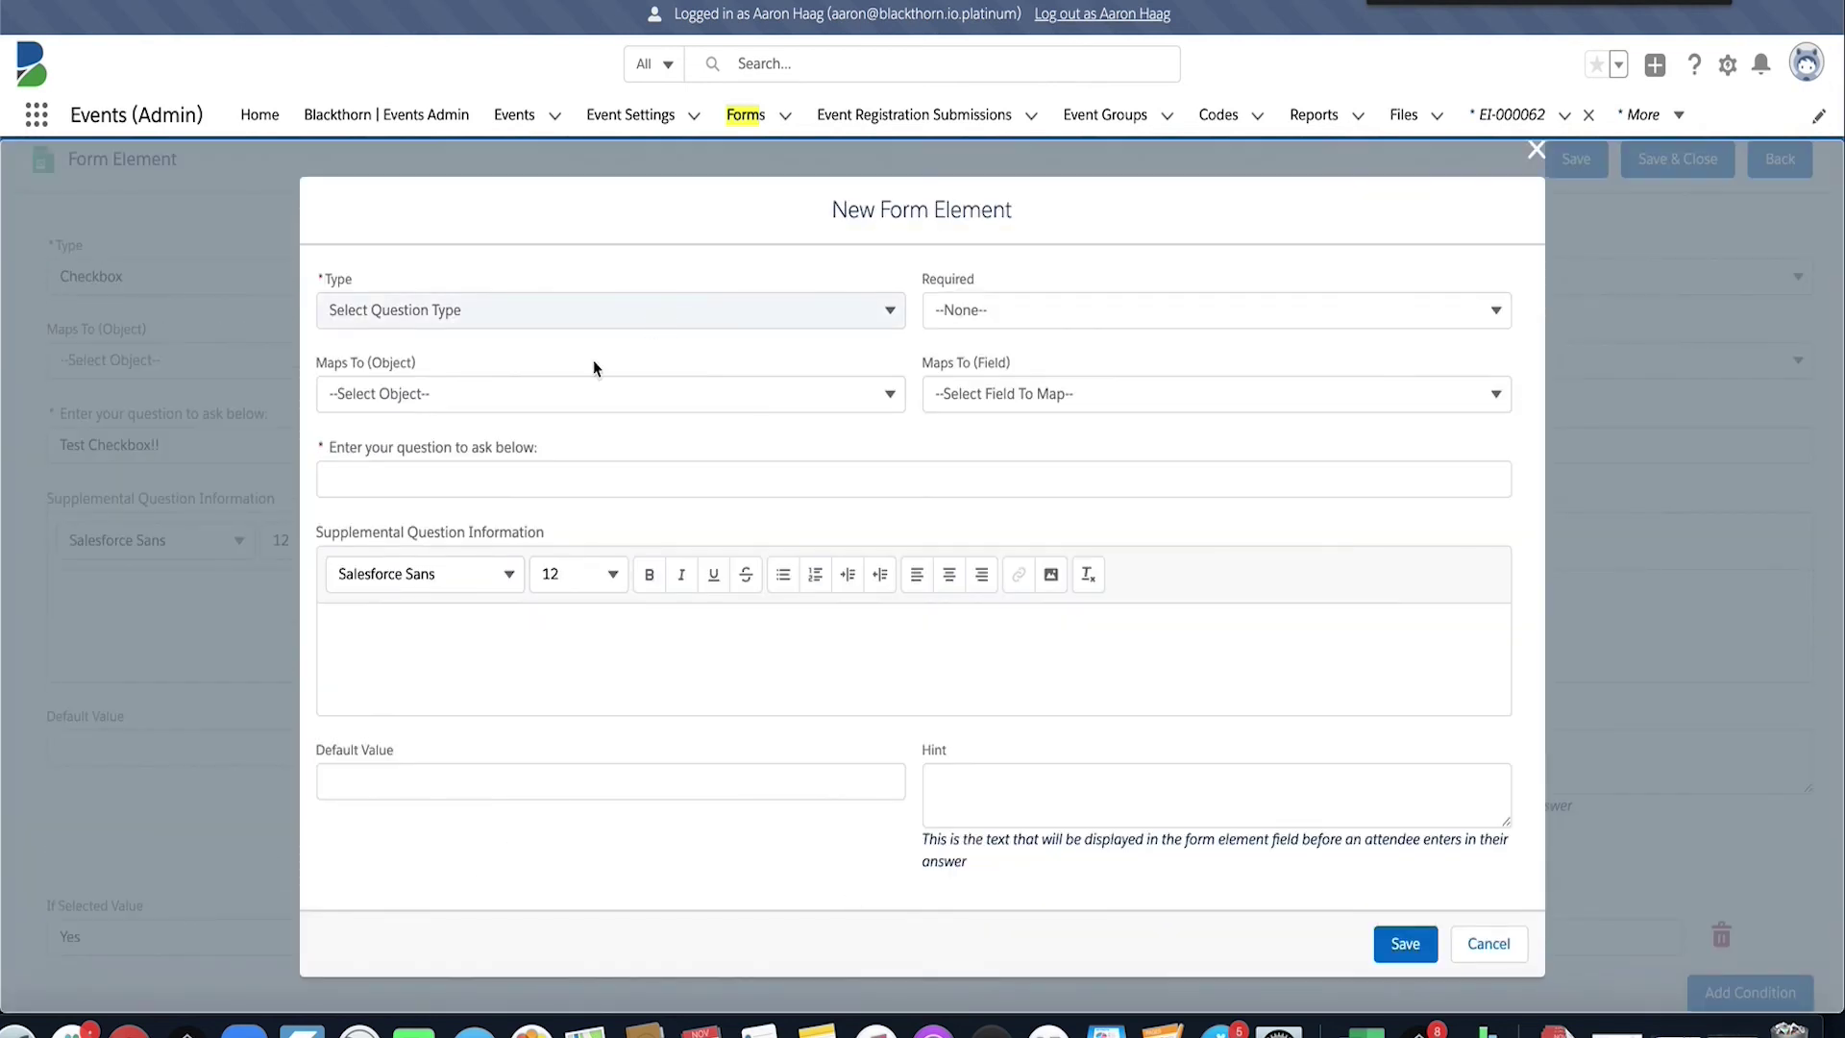
left_click(465, 312)
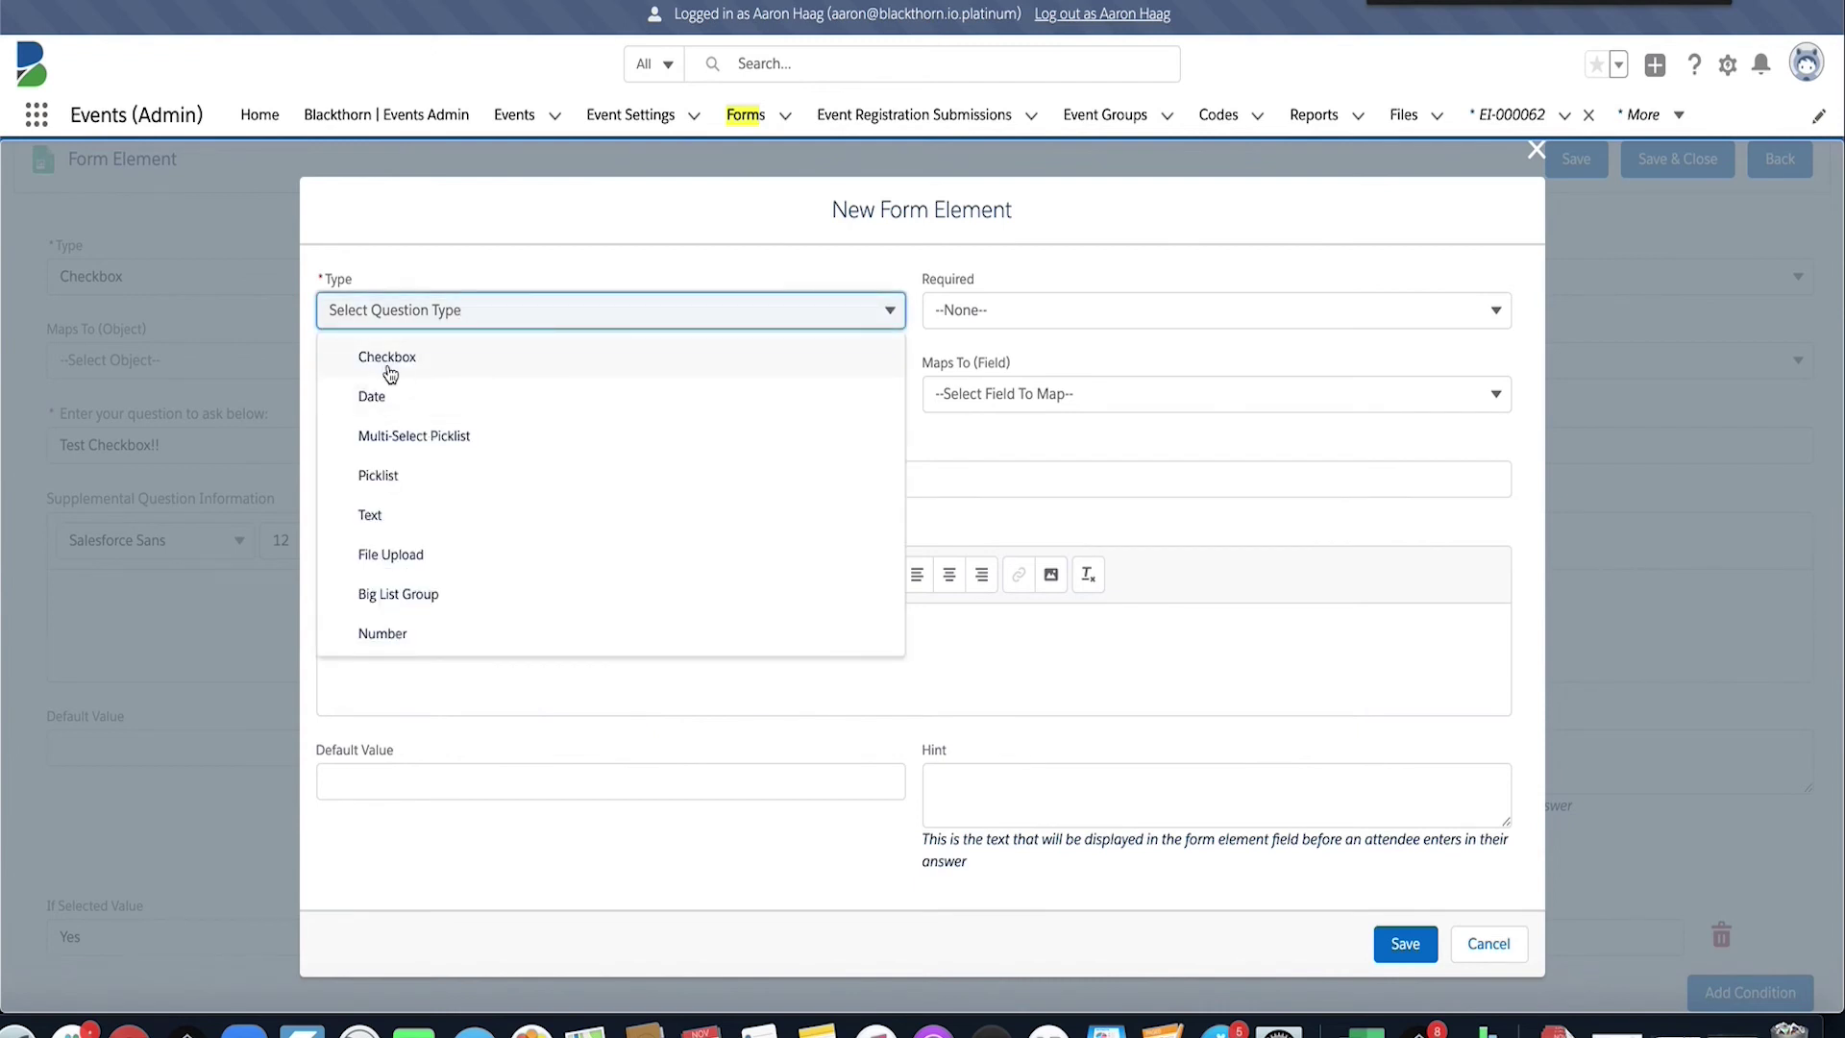
left_click(397, 519)
left_click(376, 468)
type("Please enter information here!")
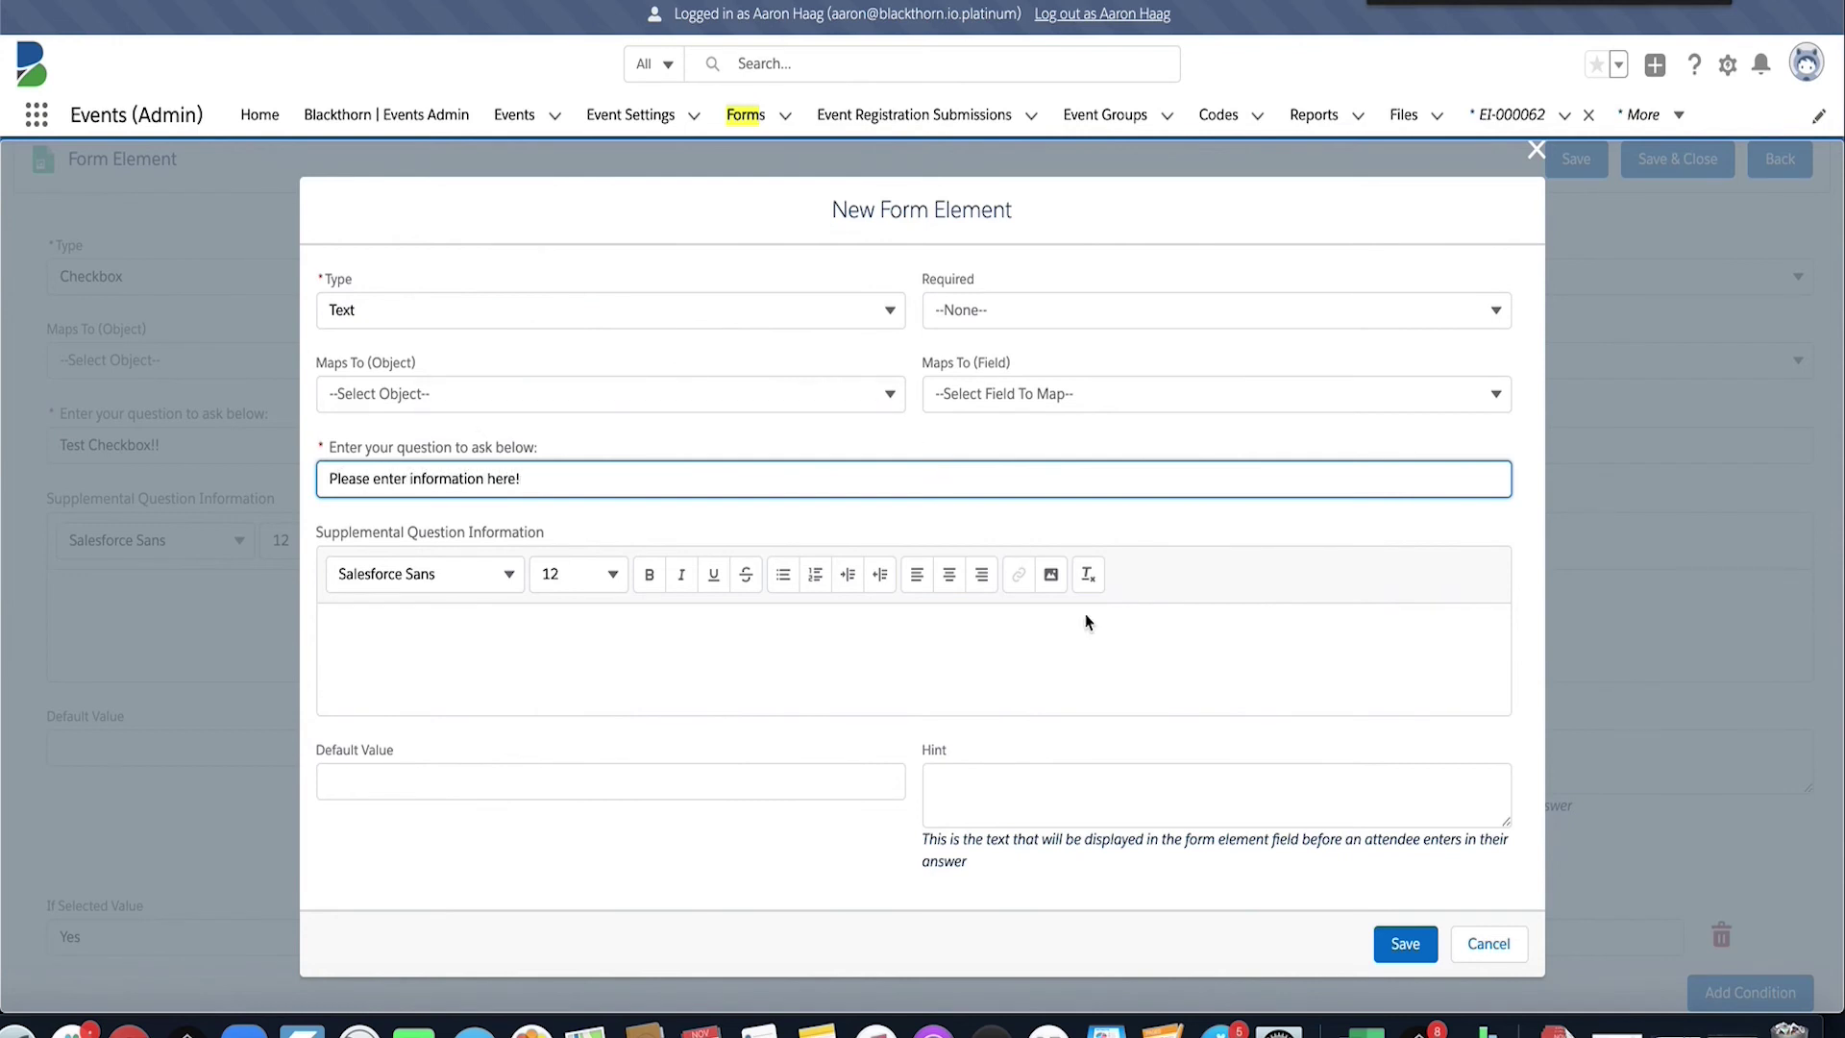
left_click(1400, 943)
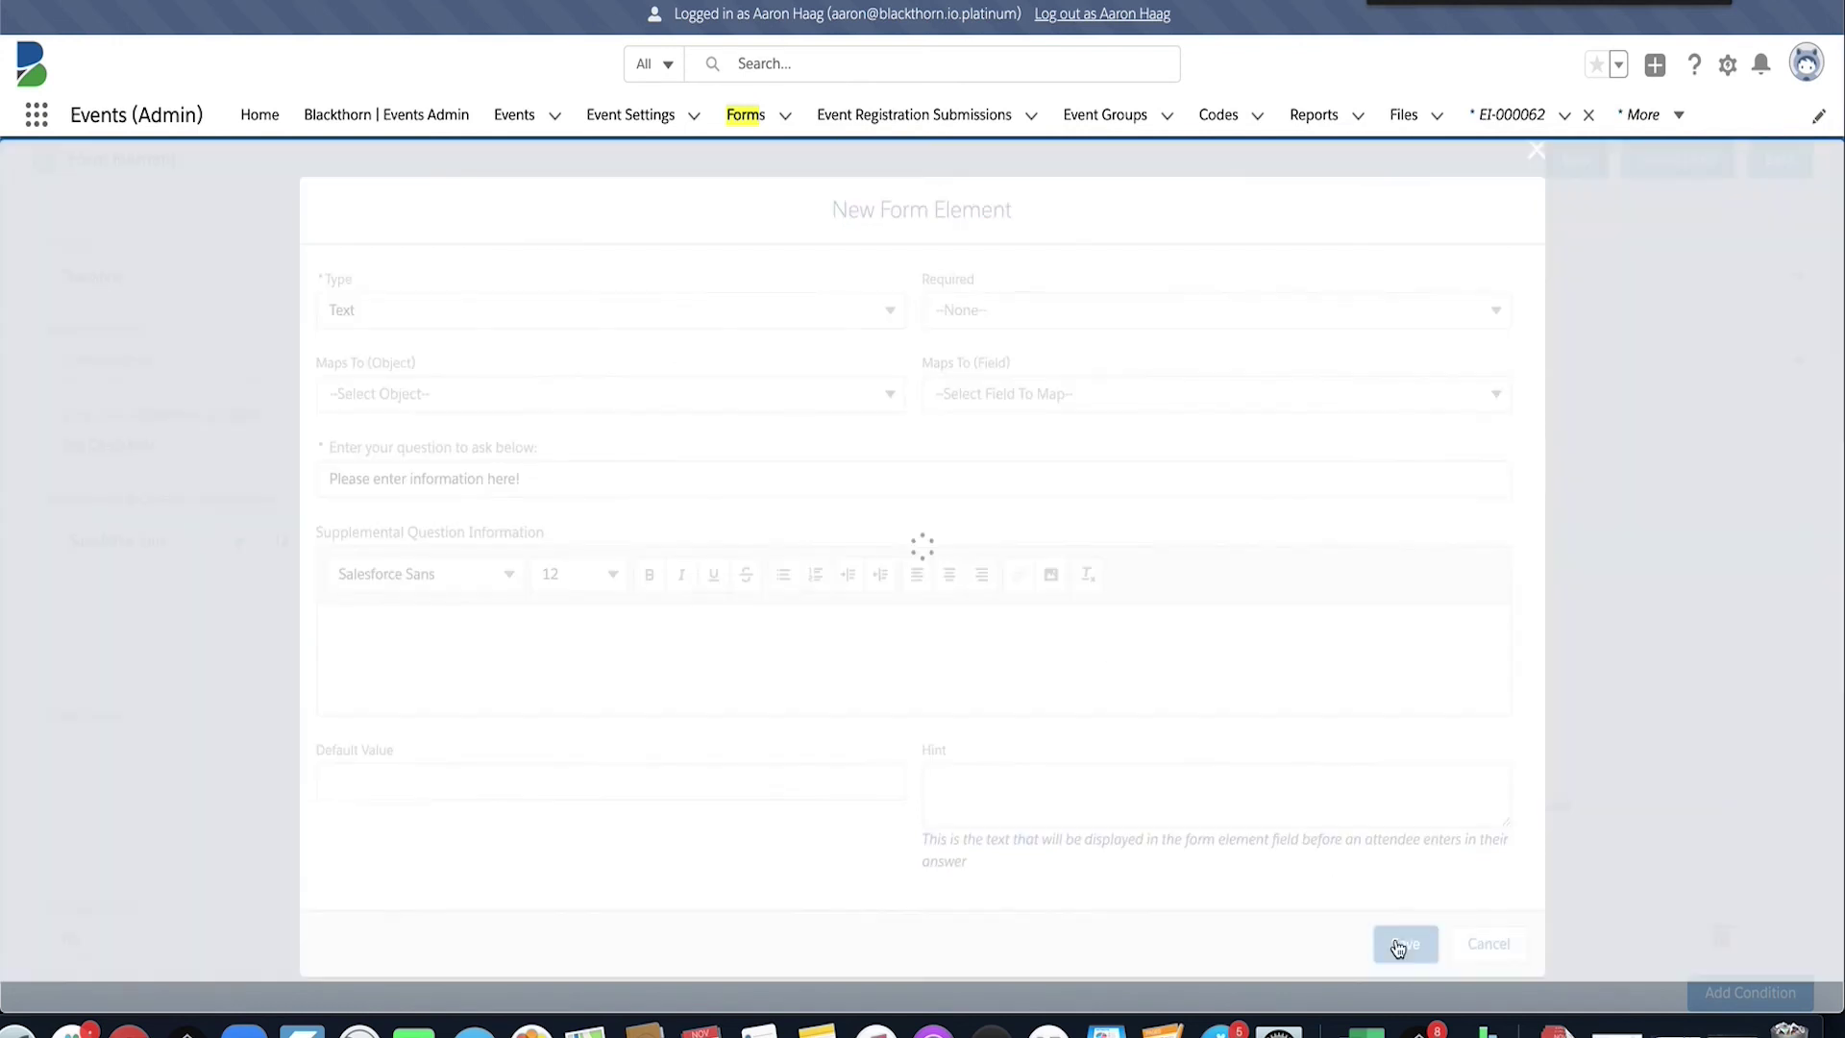
left_click(1578, 175)
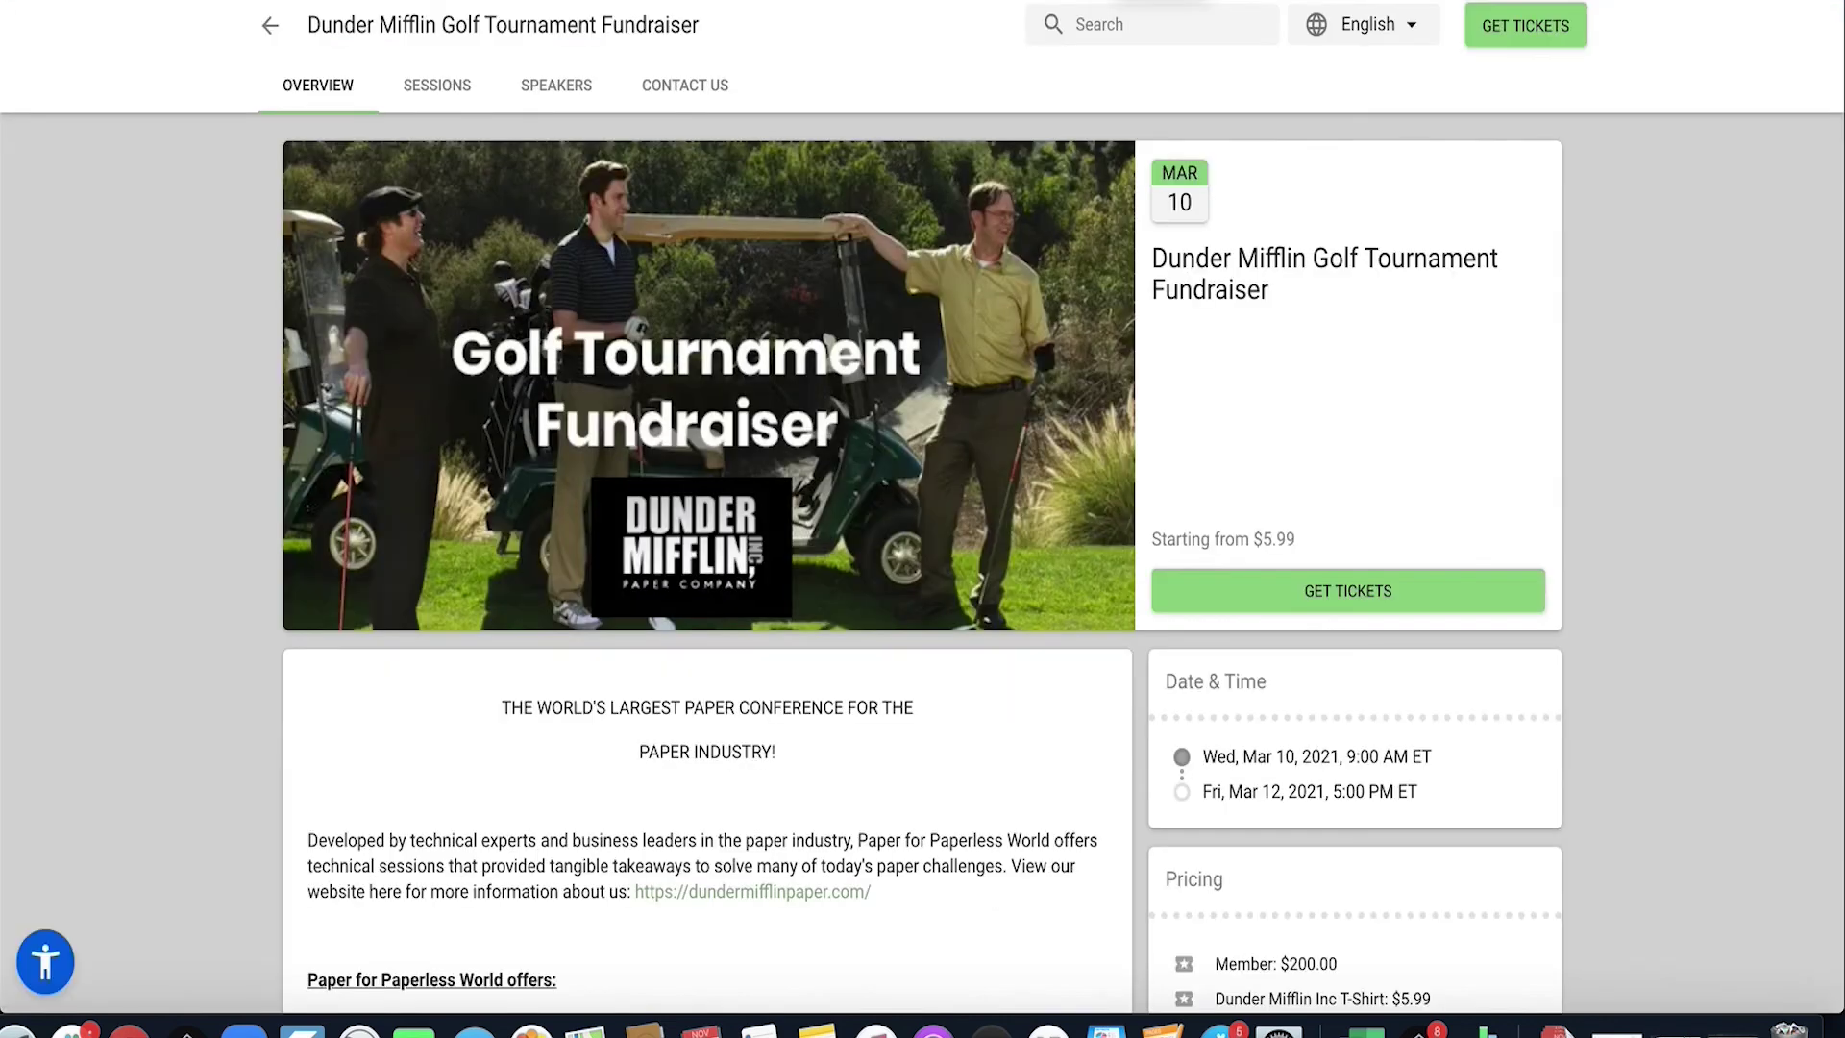
- Load the public Connected University - Alumni Weekend event page and open its ticket registration
key("super+v")
key("Return")
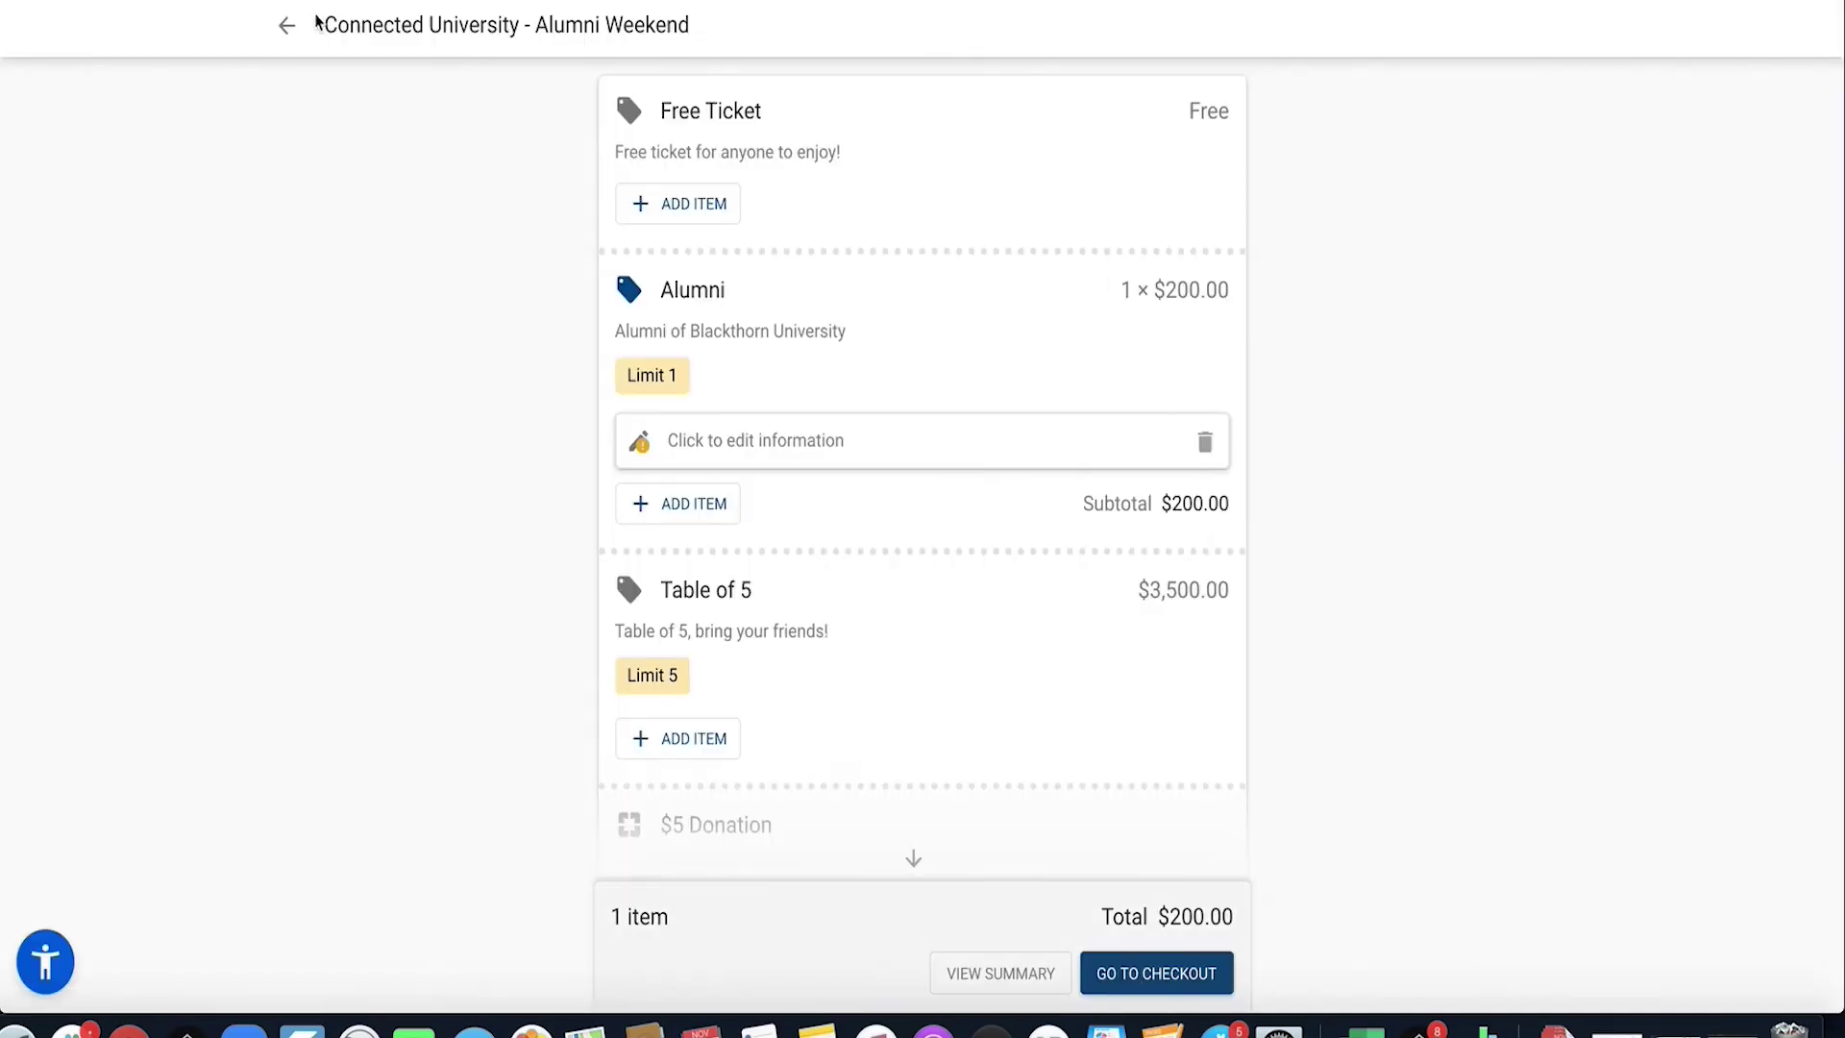
left_click(287, 27)
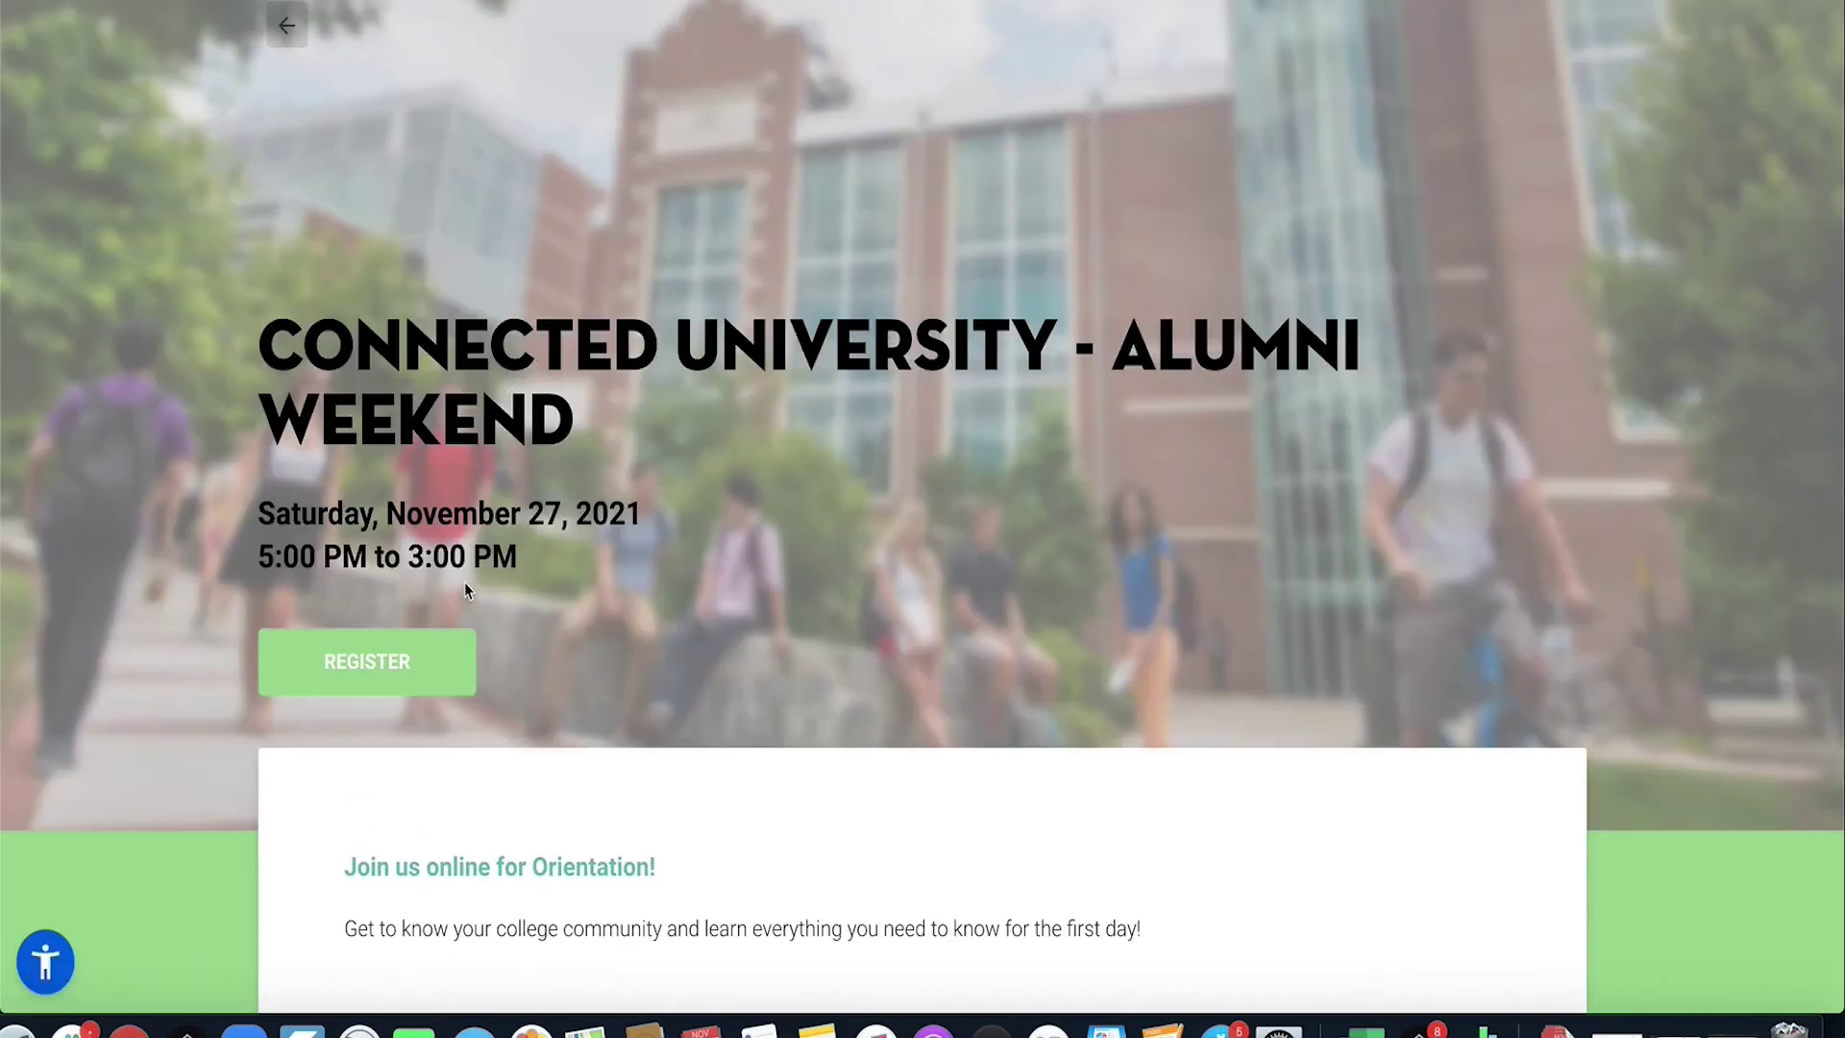
left_click(394, 661)
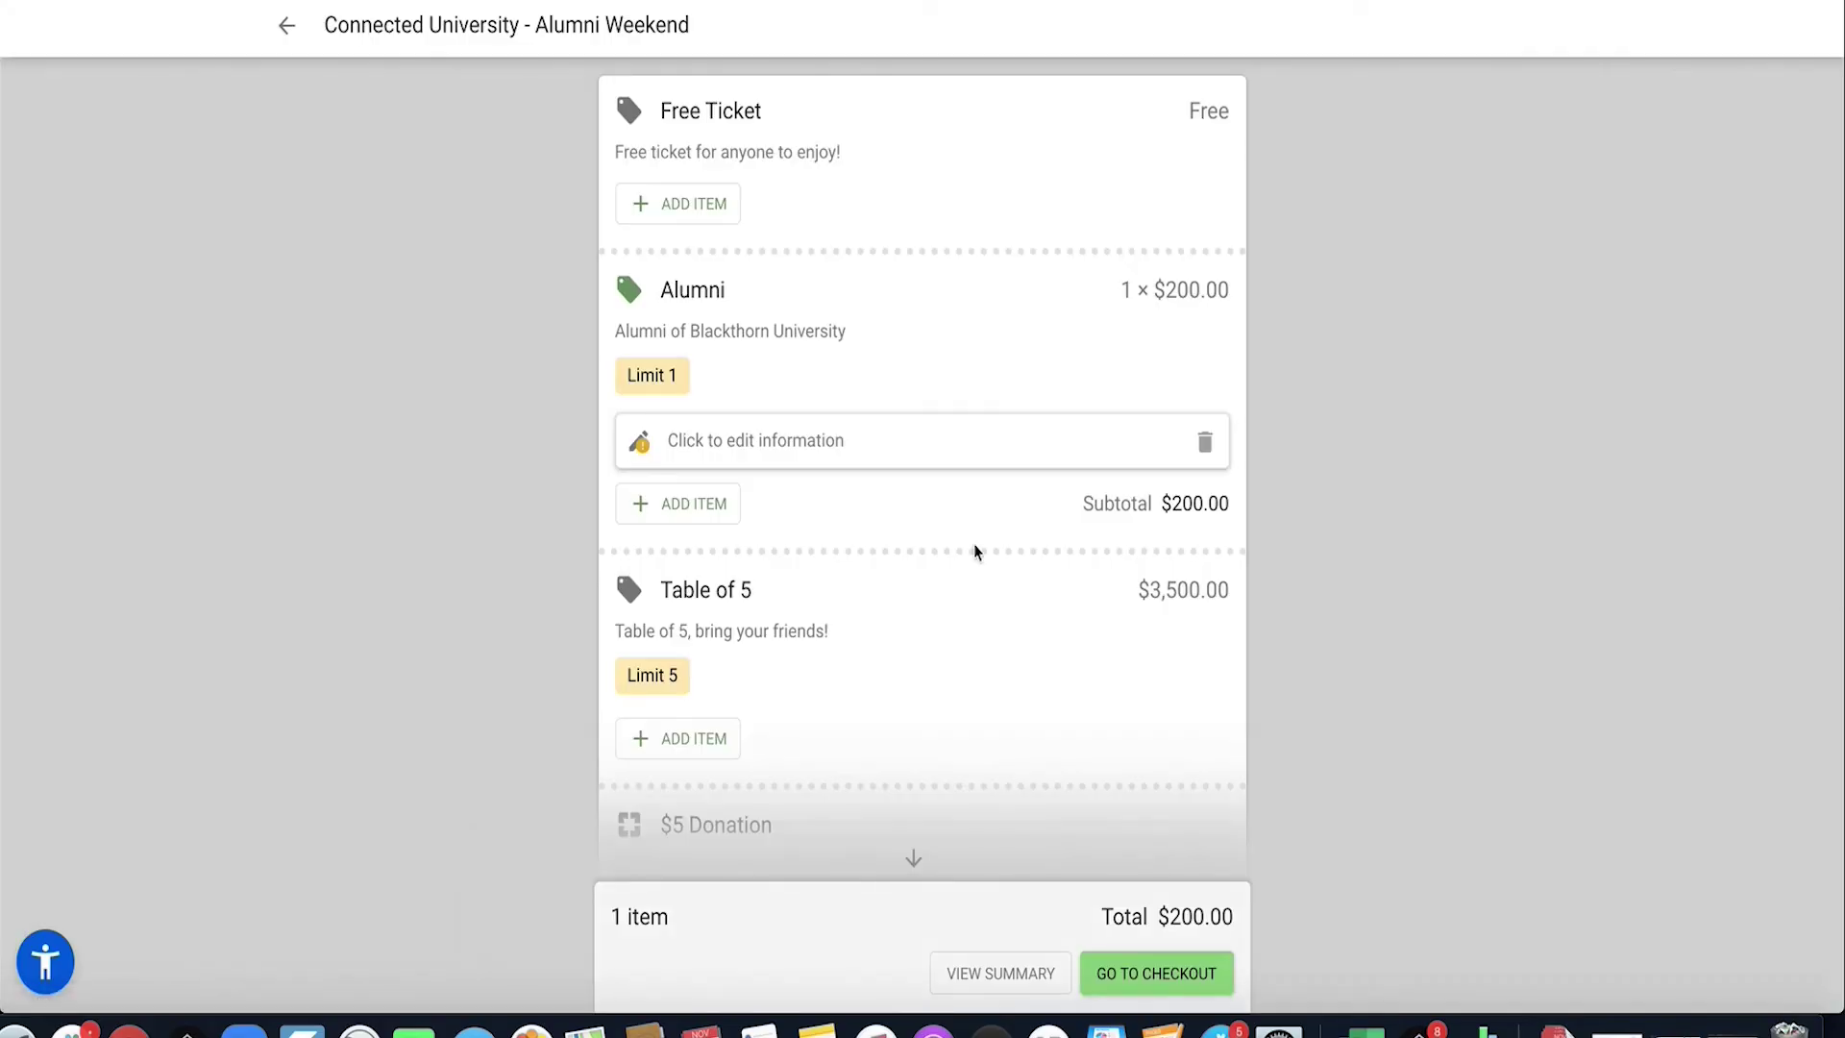
scroll(1017, 548, "down", 3)
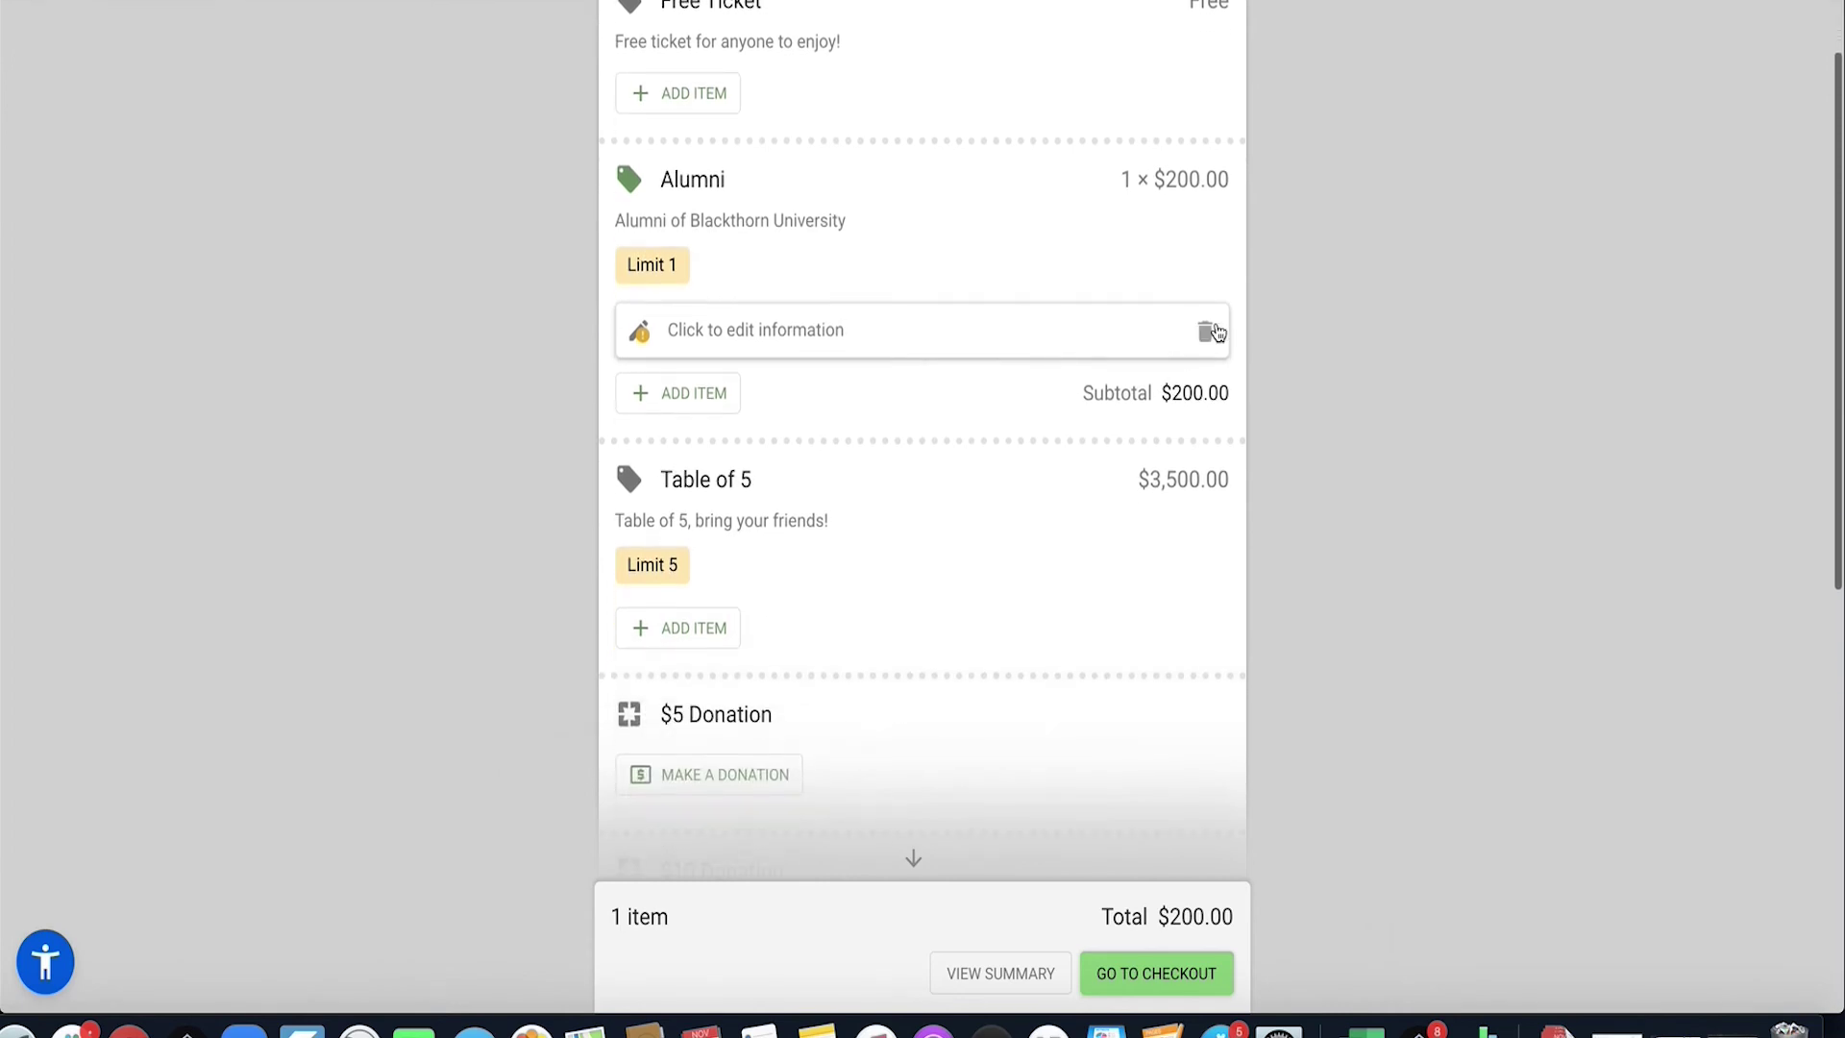
- Open the Alumni ticket's attendee information form and tick the "Test Checkbox!!" question to test its condition
left_click(1209, 334)
left_click(688, 329)
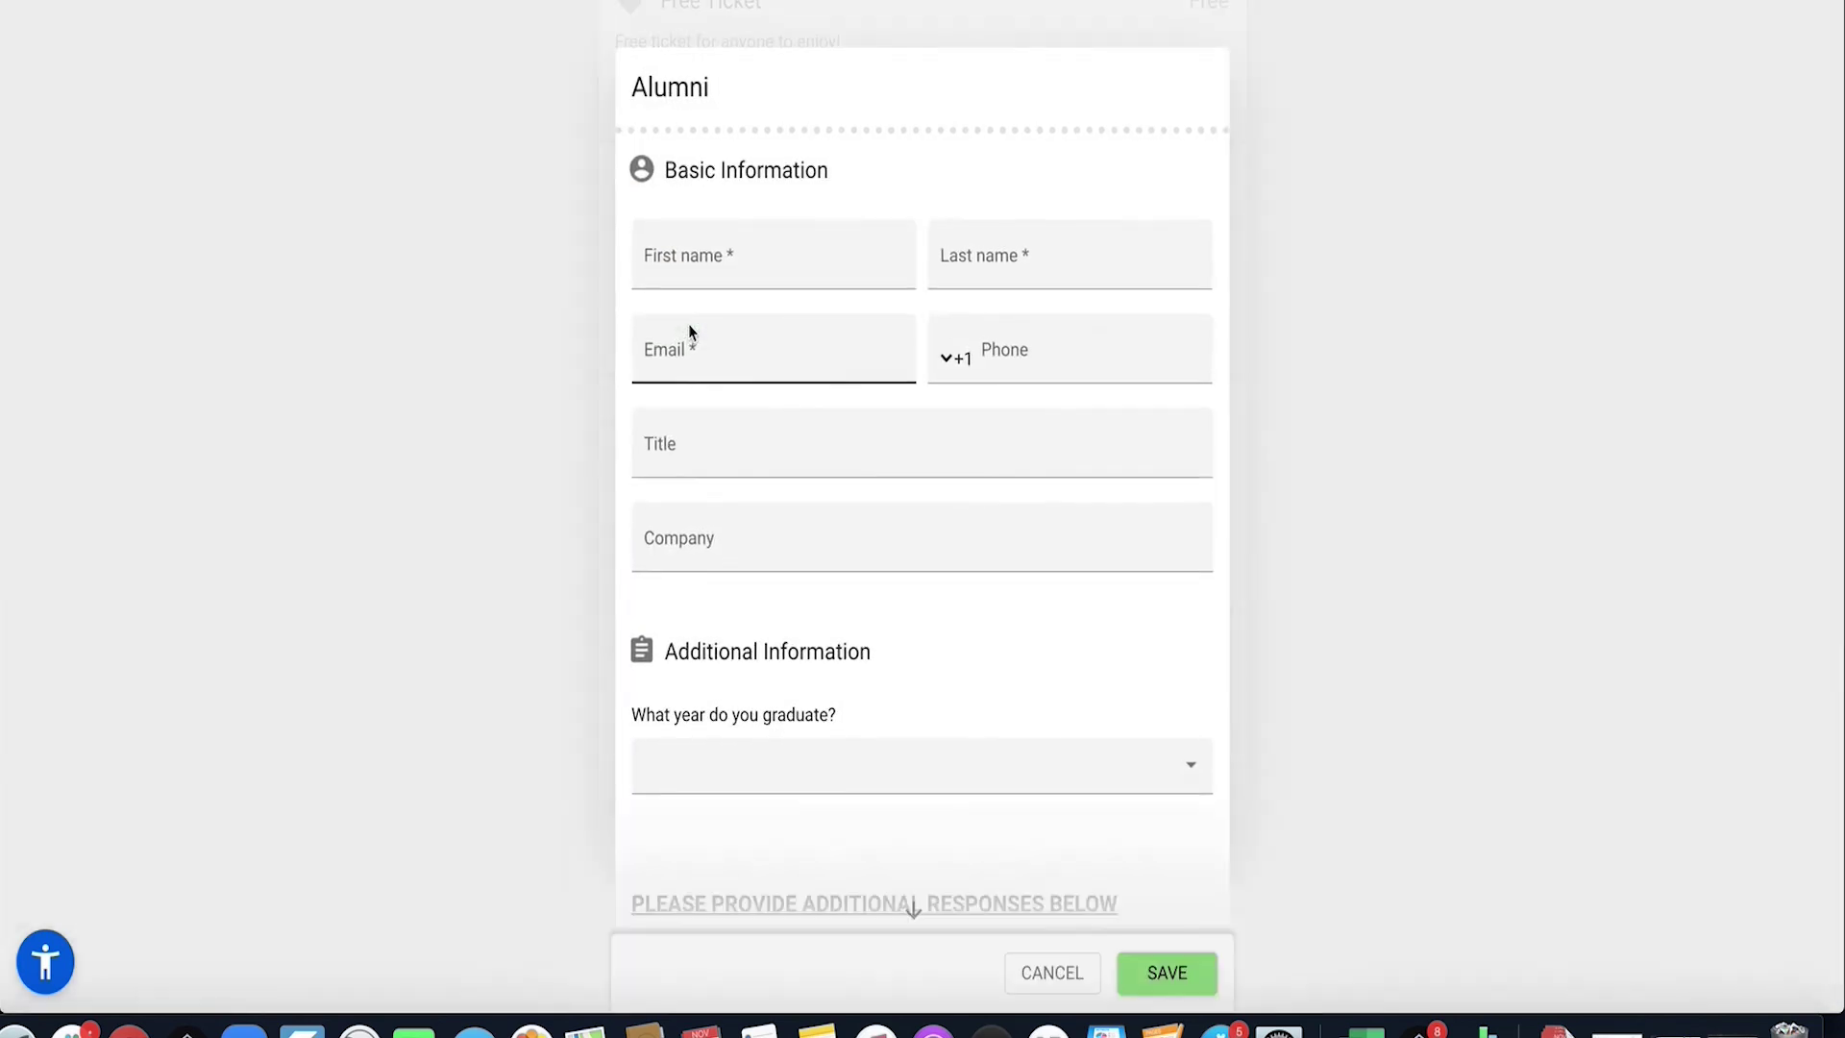
scroll(1035, 429, "down", 8)
scroll(1036, 436, "down", 8)
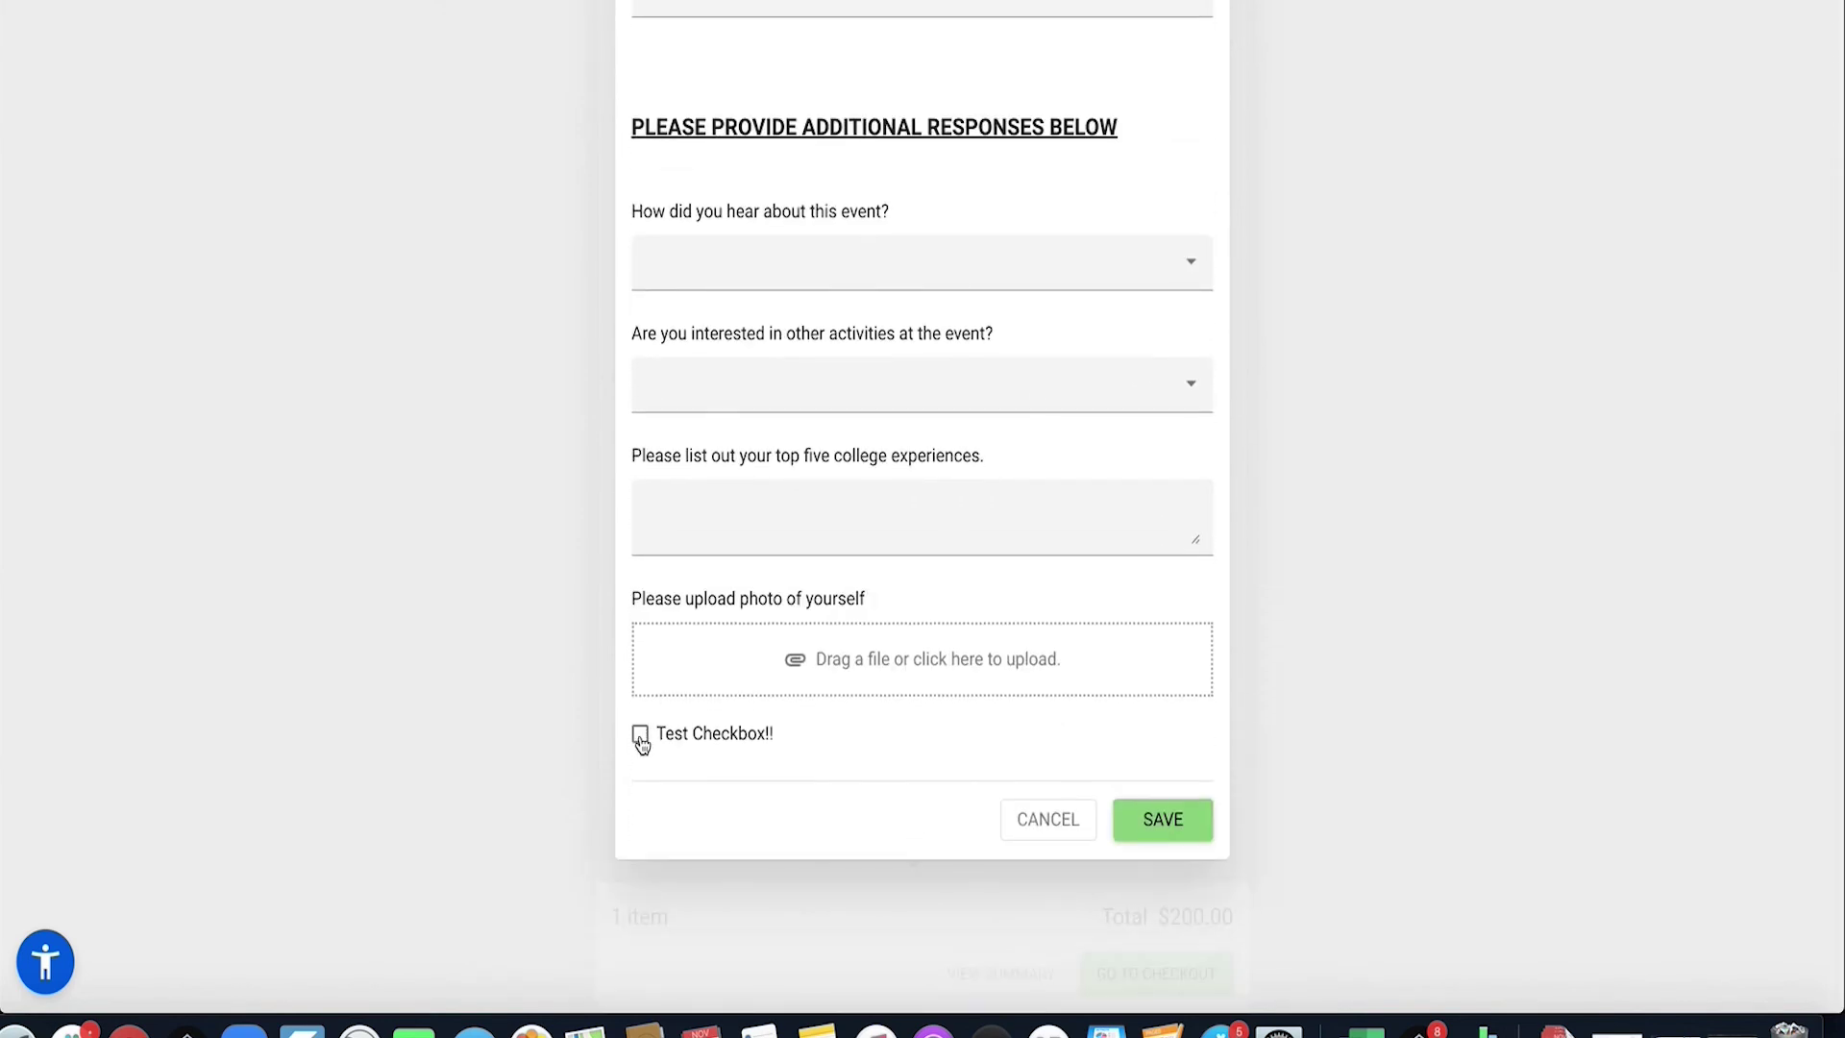
left_click(639, 734)
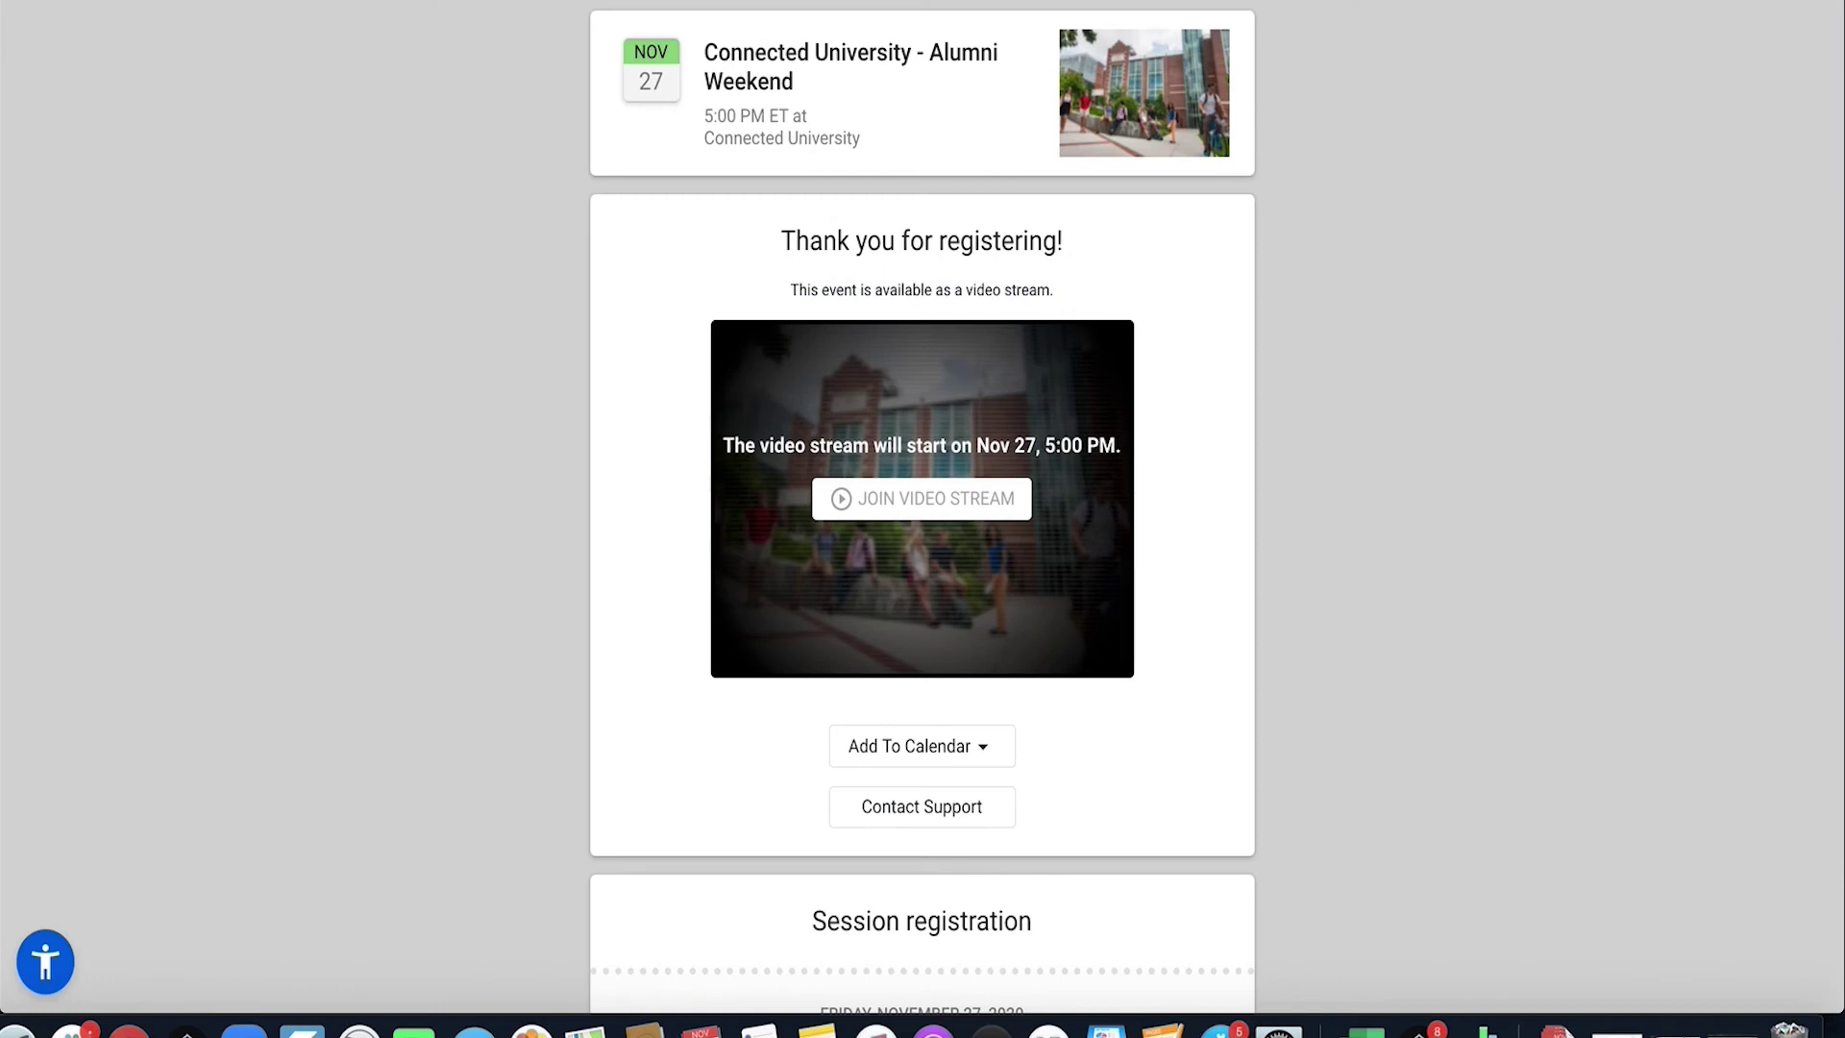
- Examine the date and time on the registration confirmation page and the details of the Connected University - Alumni Weekend event record
scroll(820, 420, "down", 1)
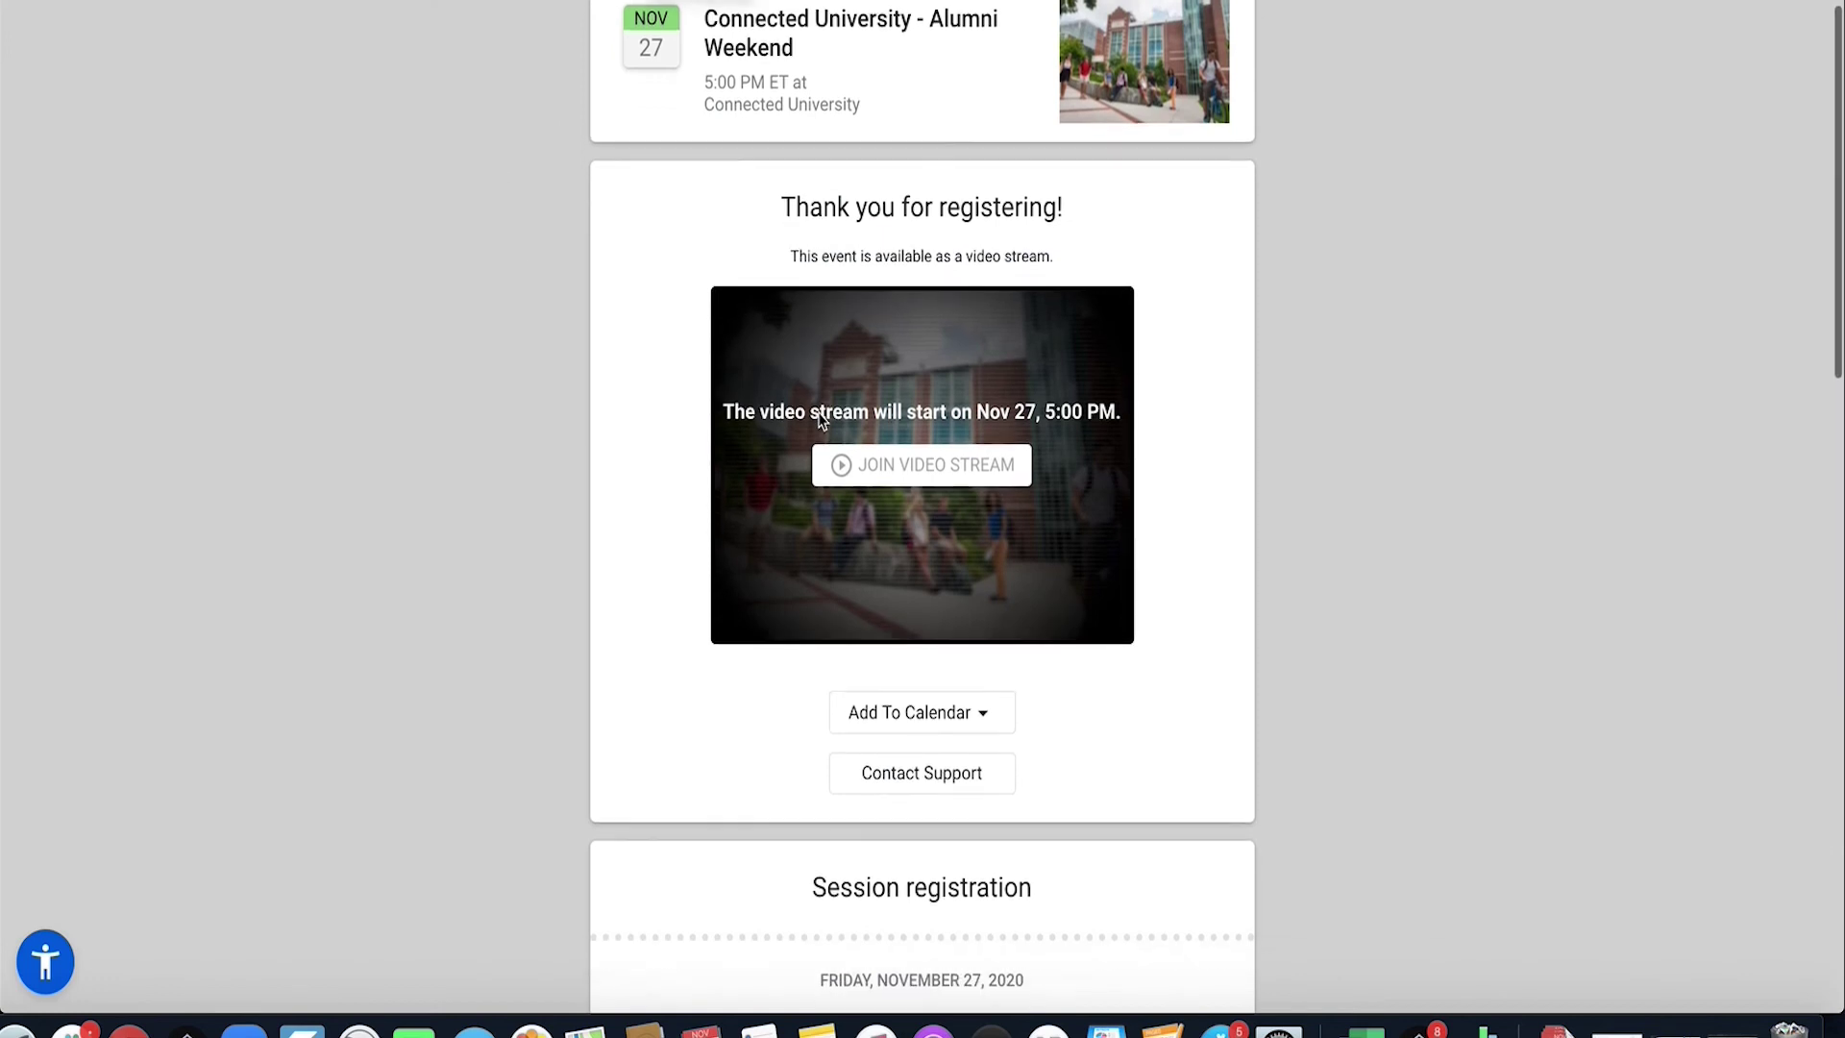
scroll(1063, 561, "up", 1)
scroll(1062, 509, "down", 1)
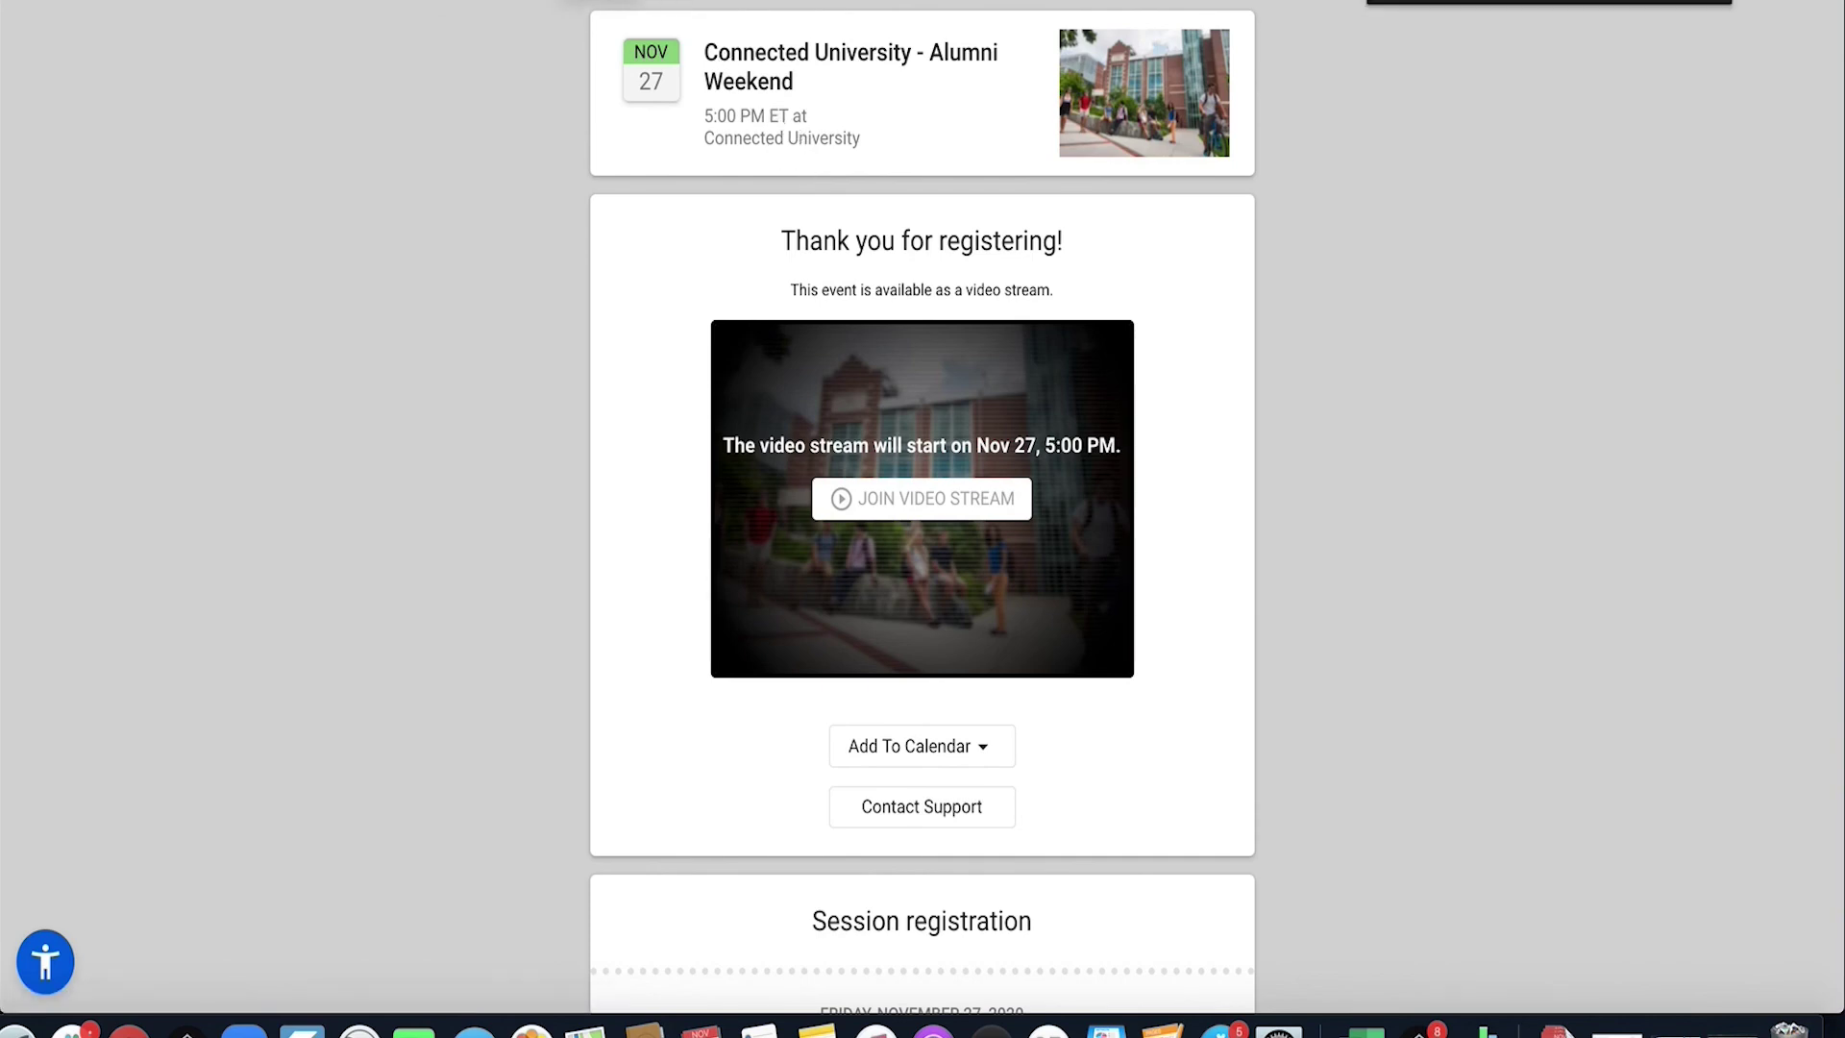
left_click(480, 1)
left_click(501, 117)
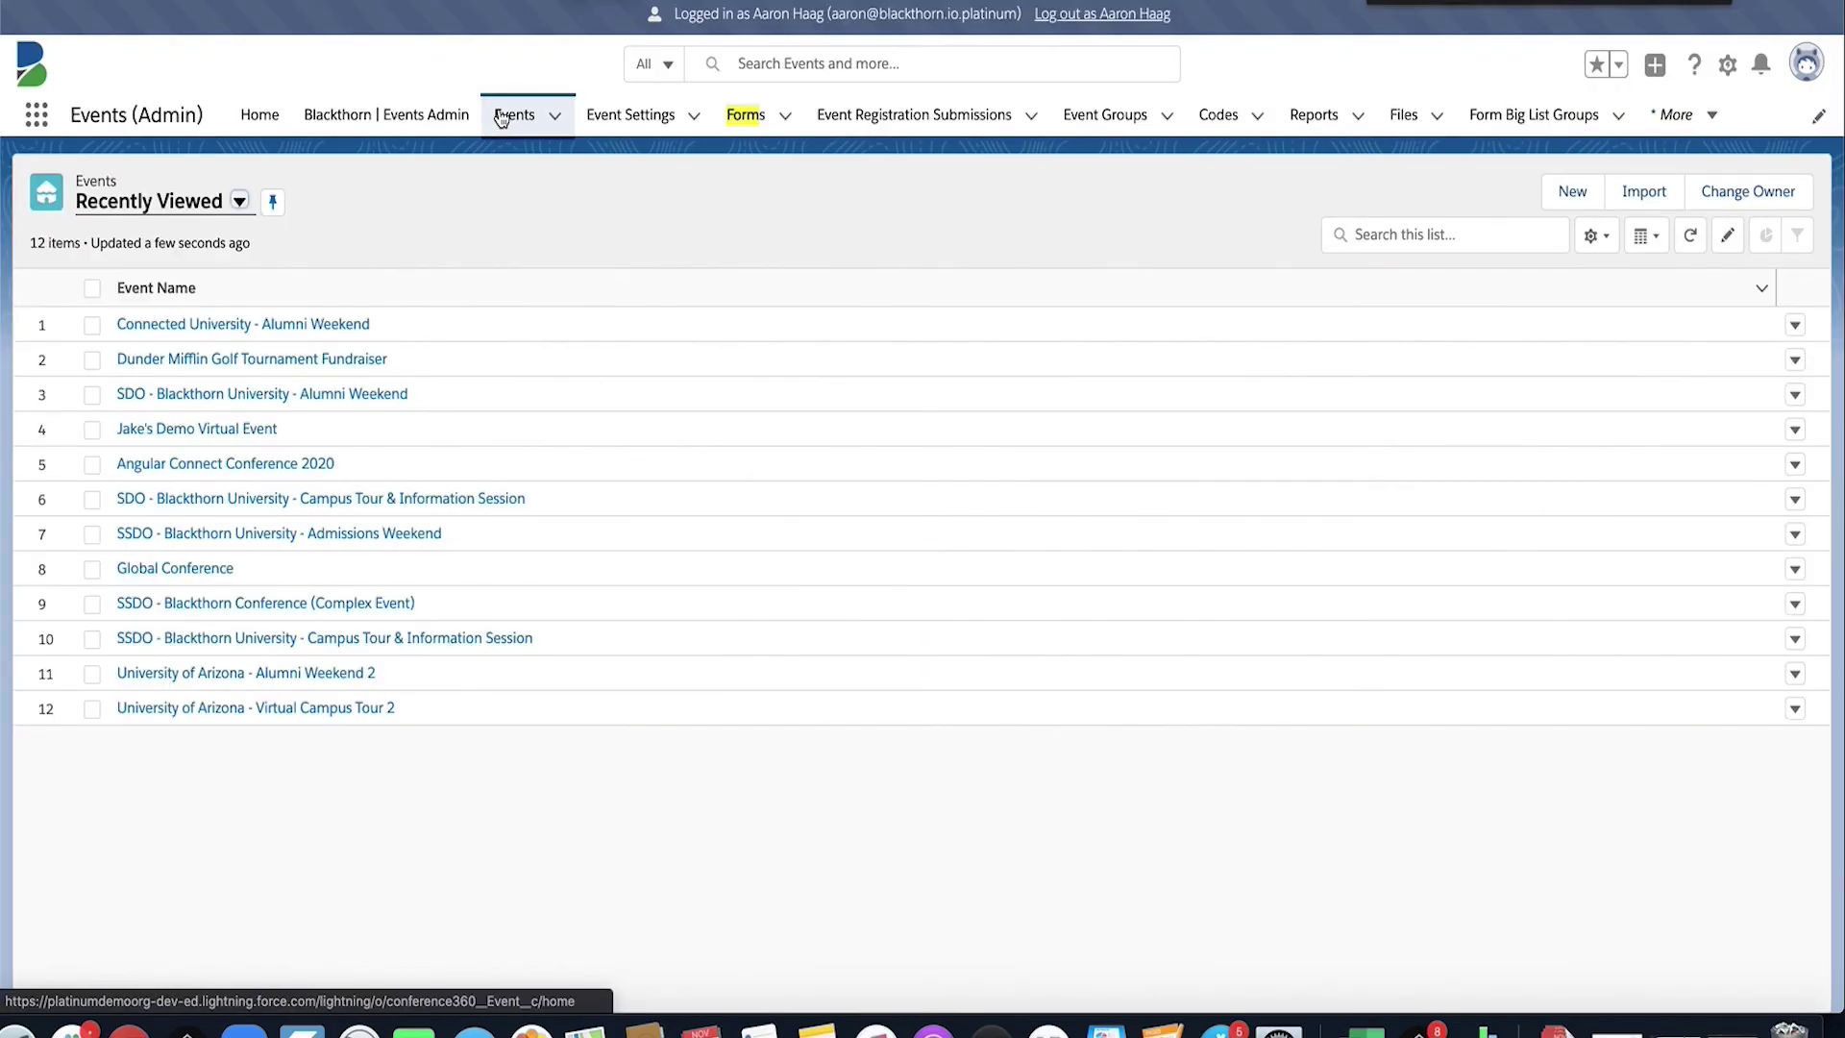
left_click(242, 325)
scroll(573, 544, "down", 5)
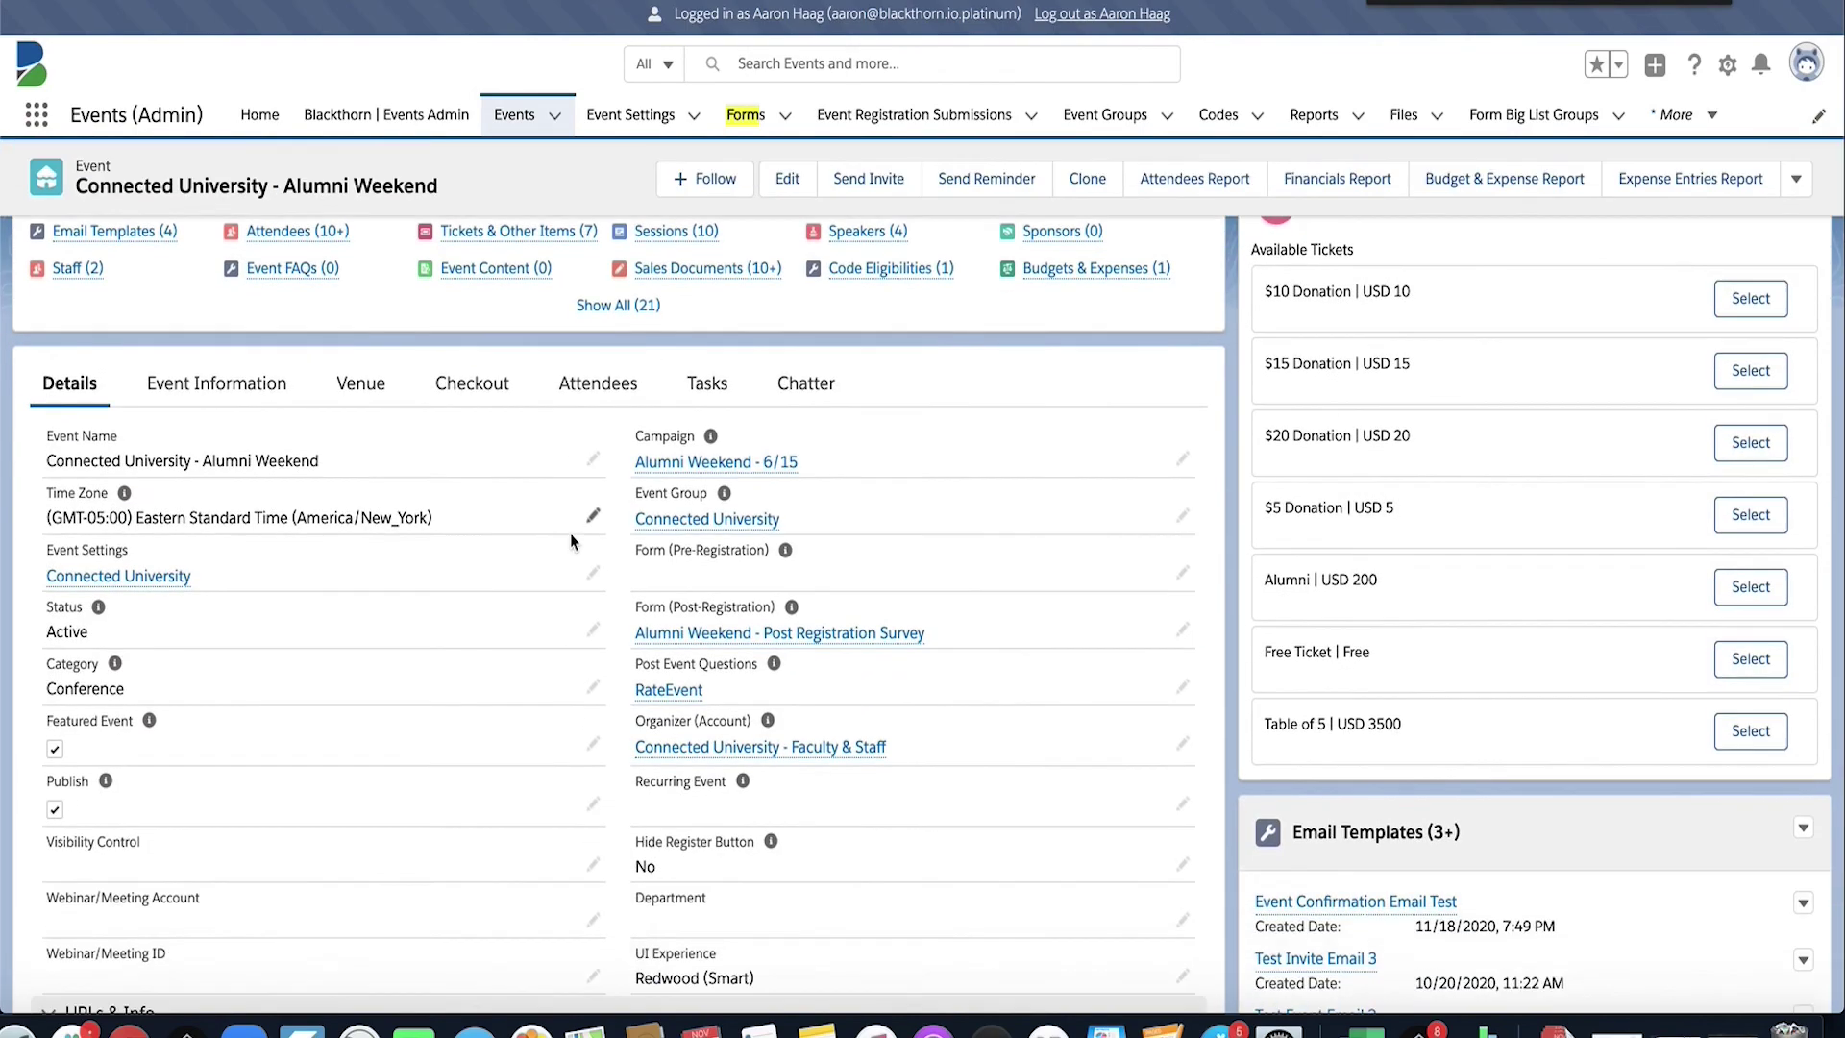
scroll(573, 544, "down", 10)
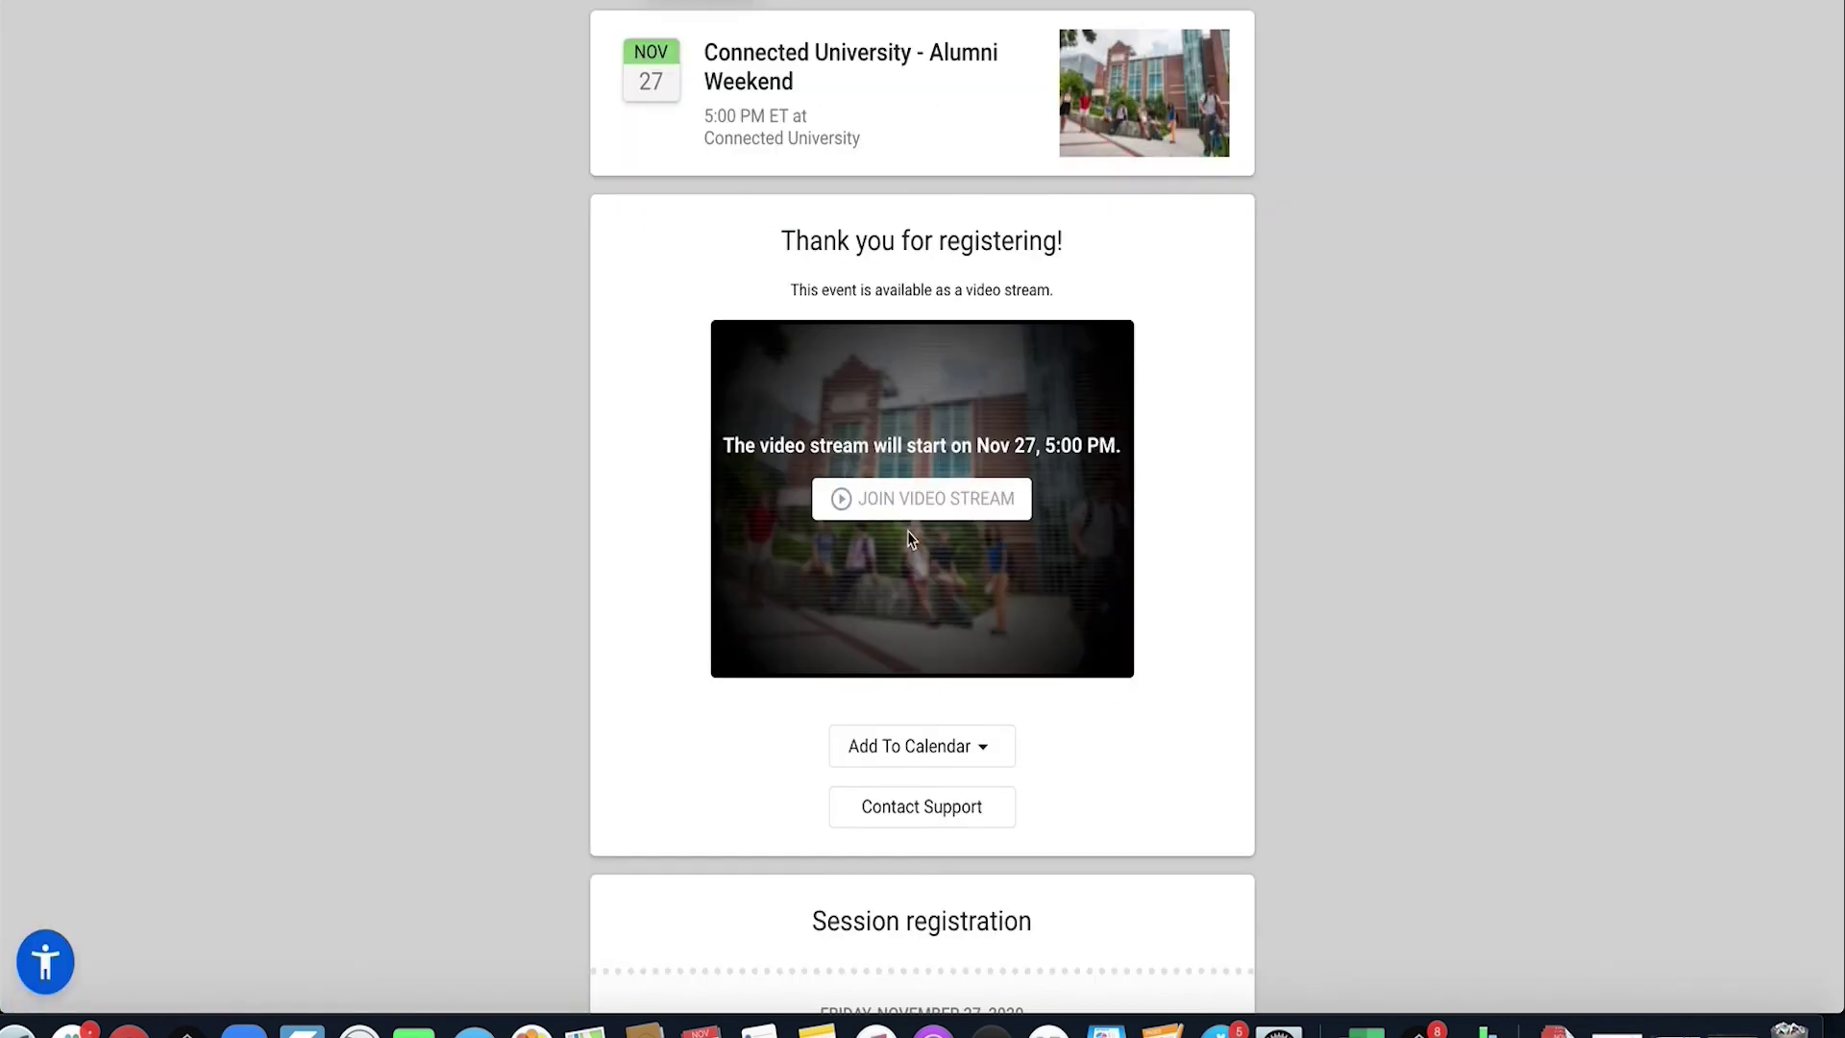
- Add the Alumni Weekend event to a calendar from the registration confirmation page
left_click(946, 753)
left_click(910, 465)
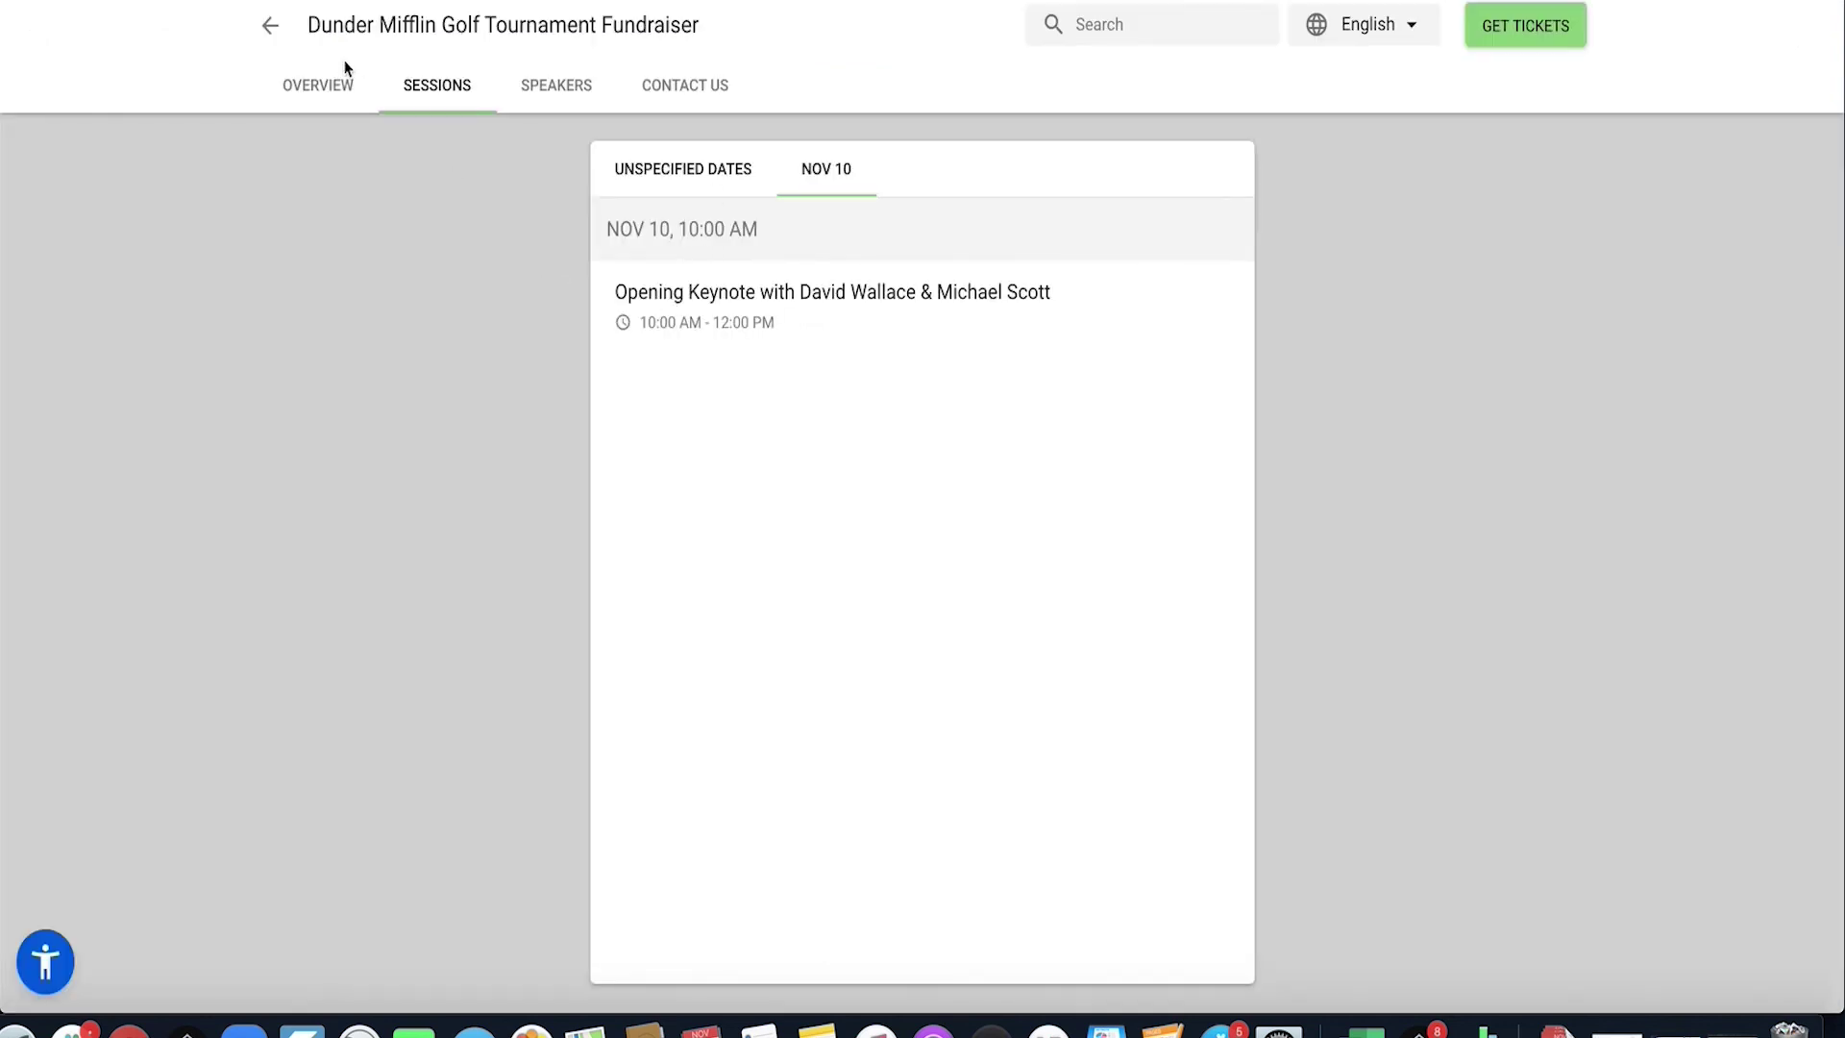
left_click(262, 31)
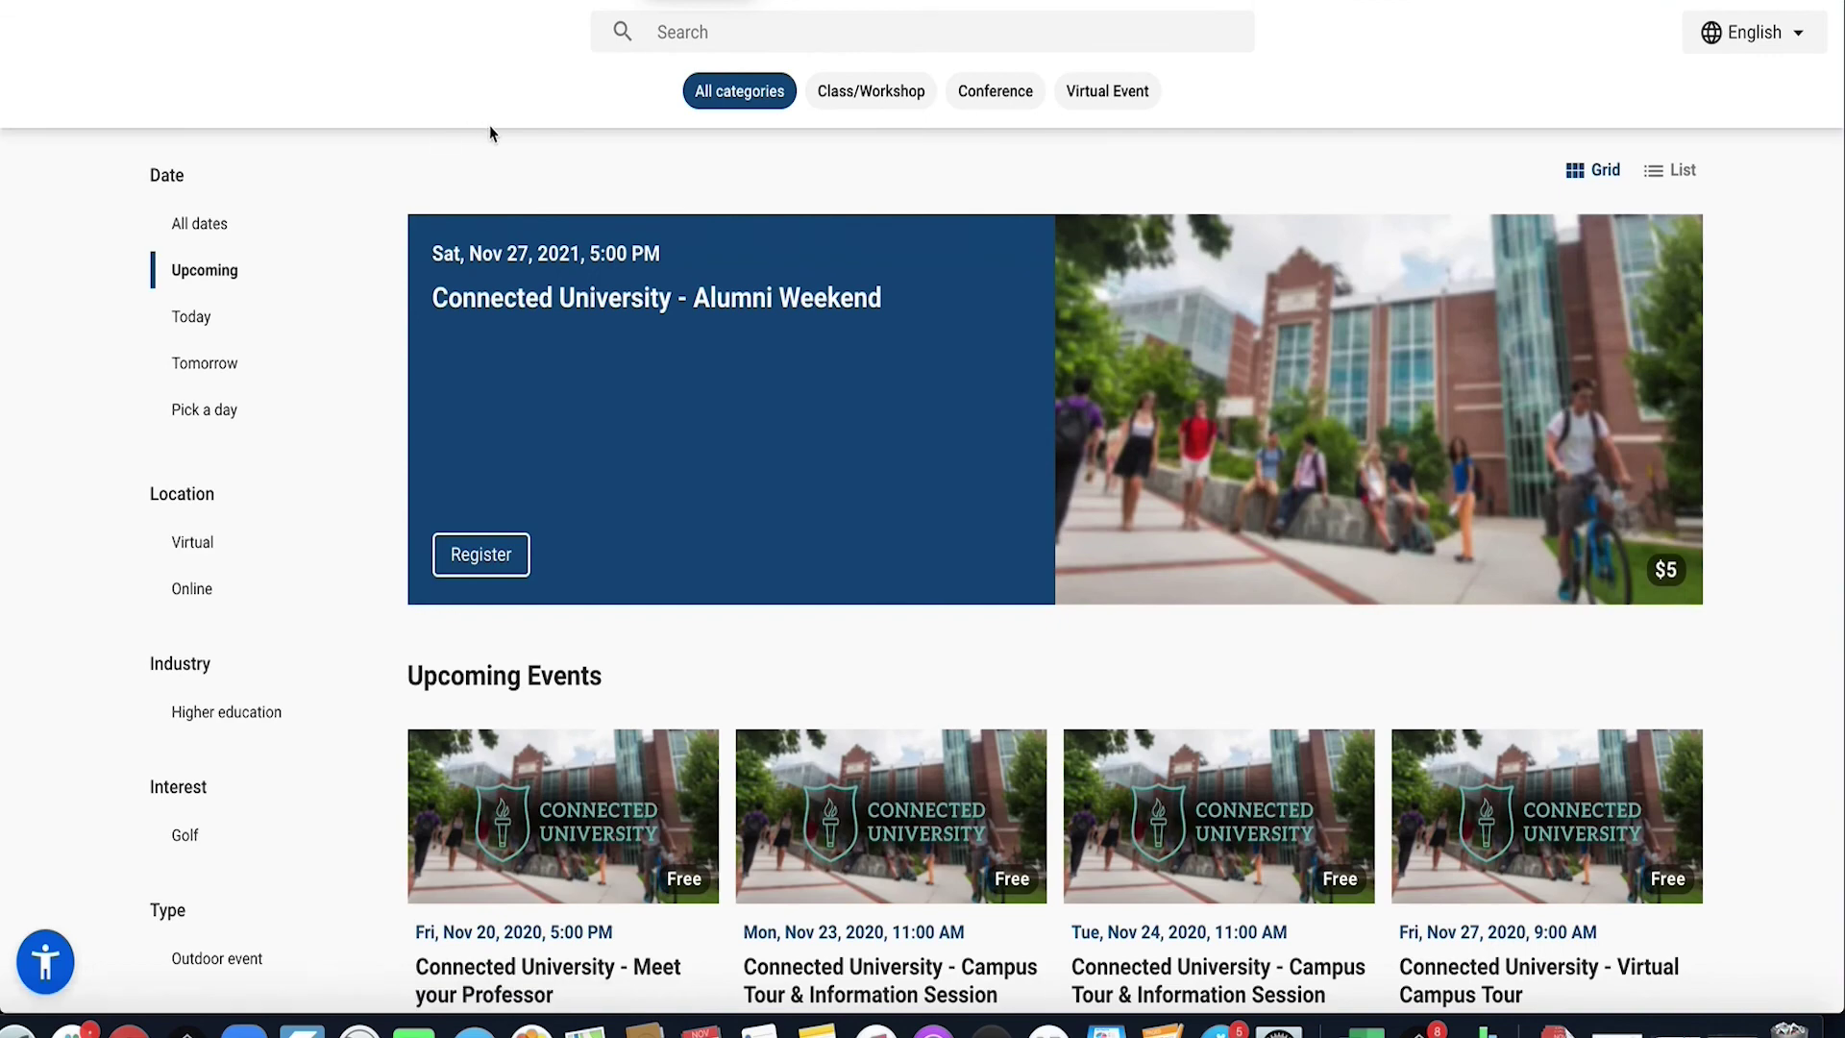
scroll(734, 638, "down", 3)
scroll(734, 638, "down", 1)
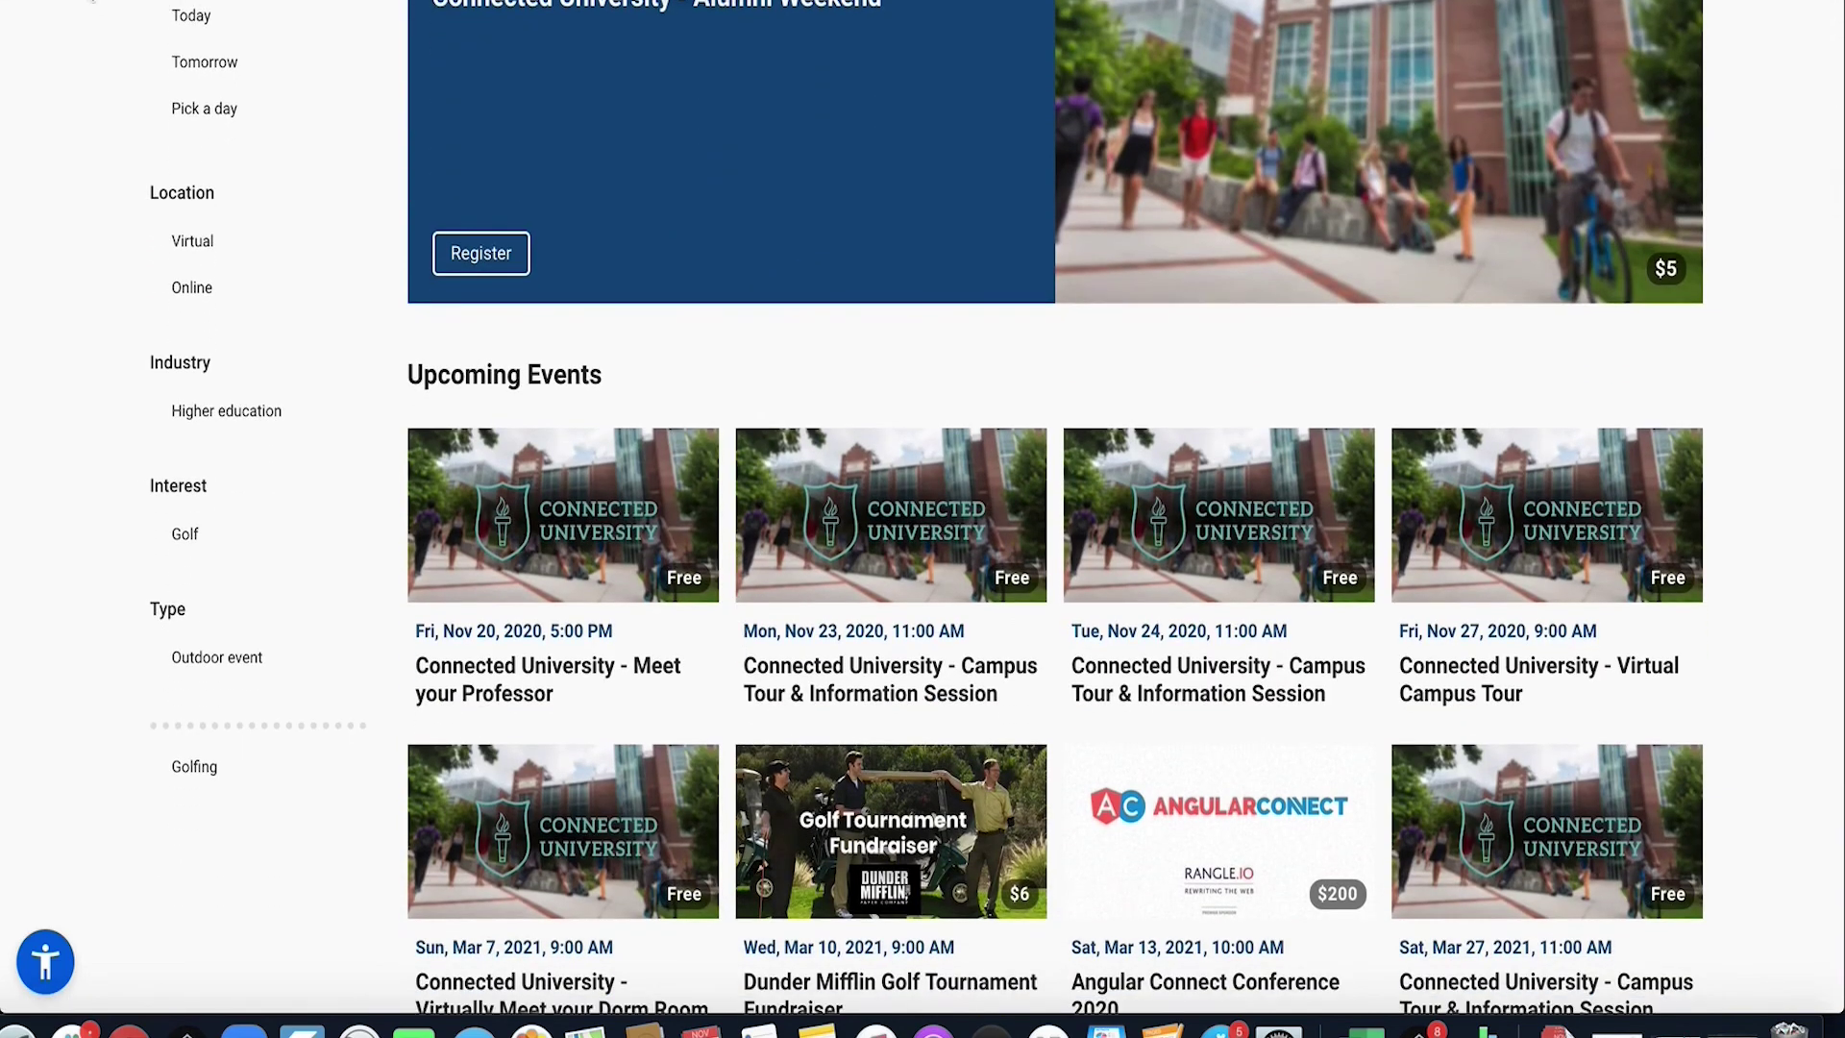
key("super+Left")
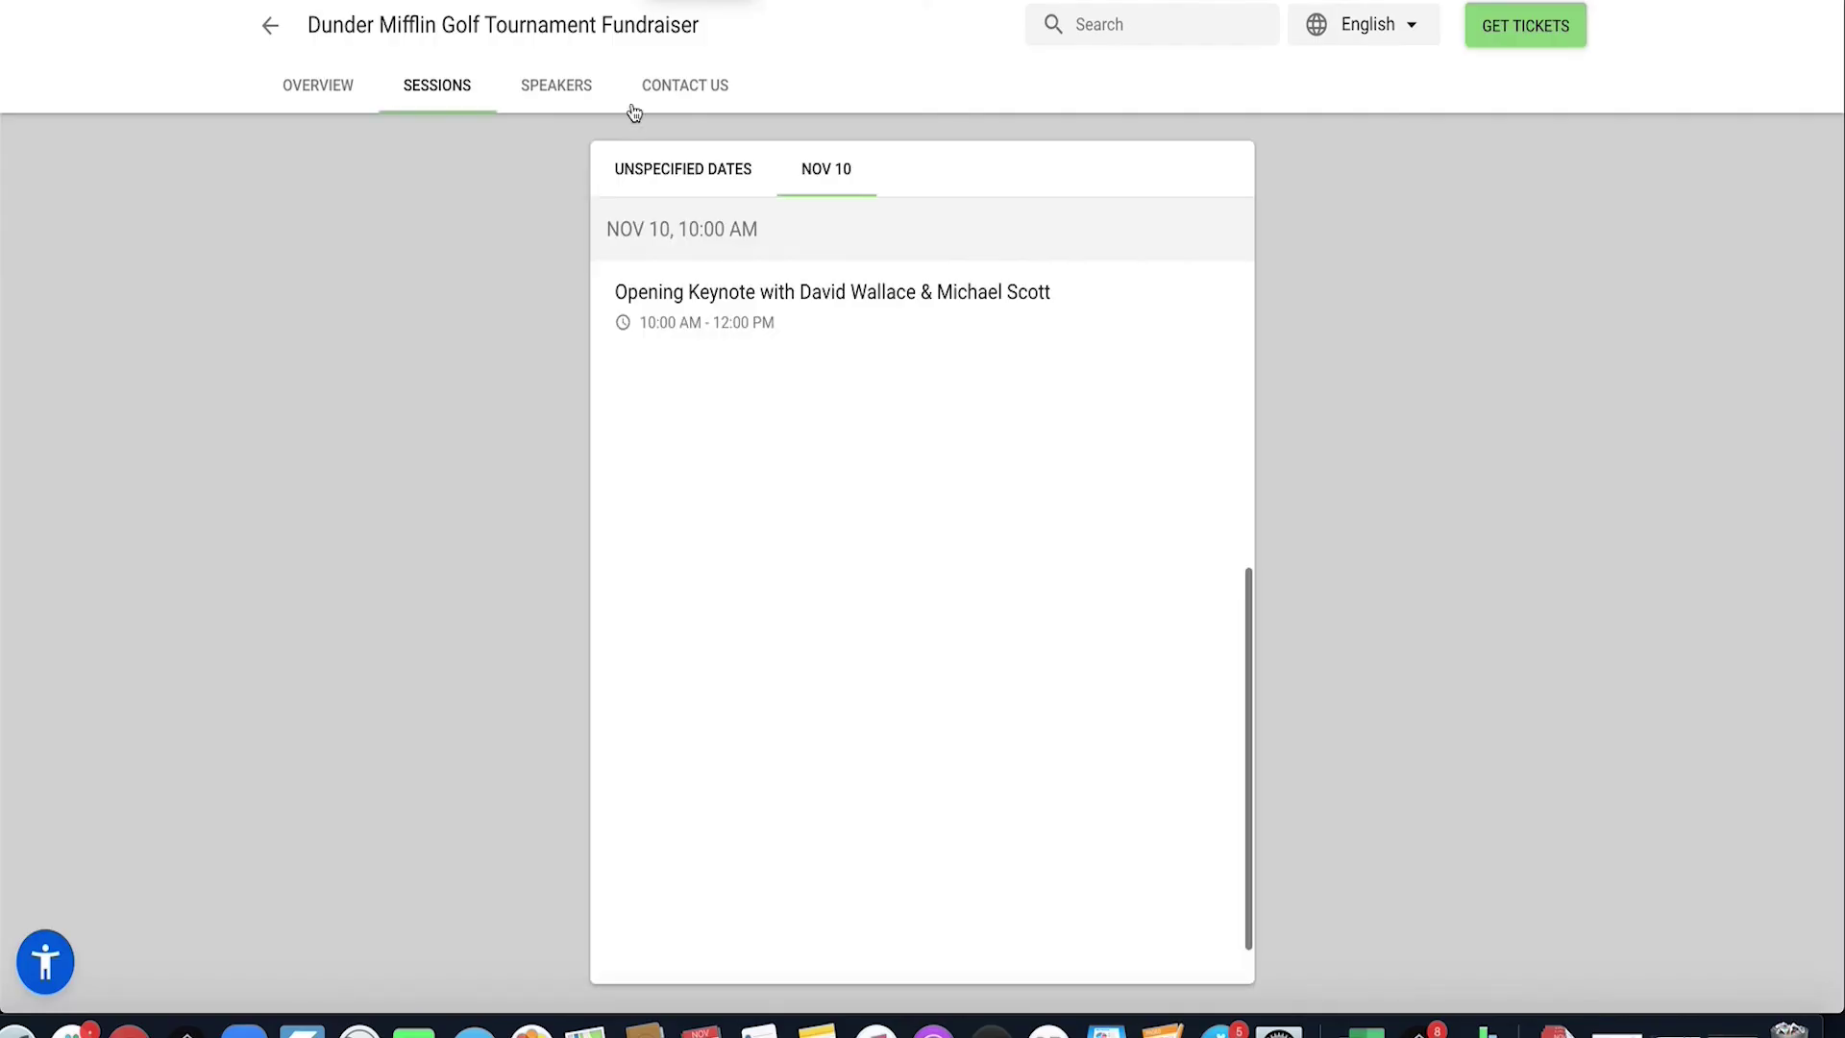
- Open the details of the Nov 10 Opening Keynote session in the Dunder Mifflin Golf Tournament Fundraiser
left_click(321, 88)
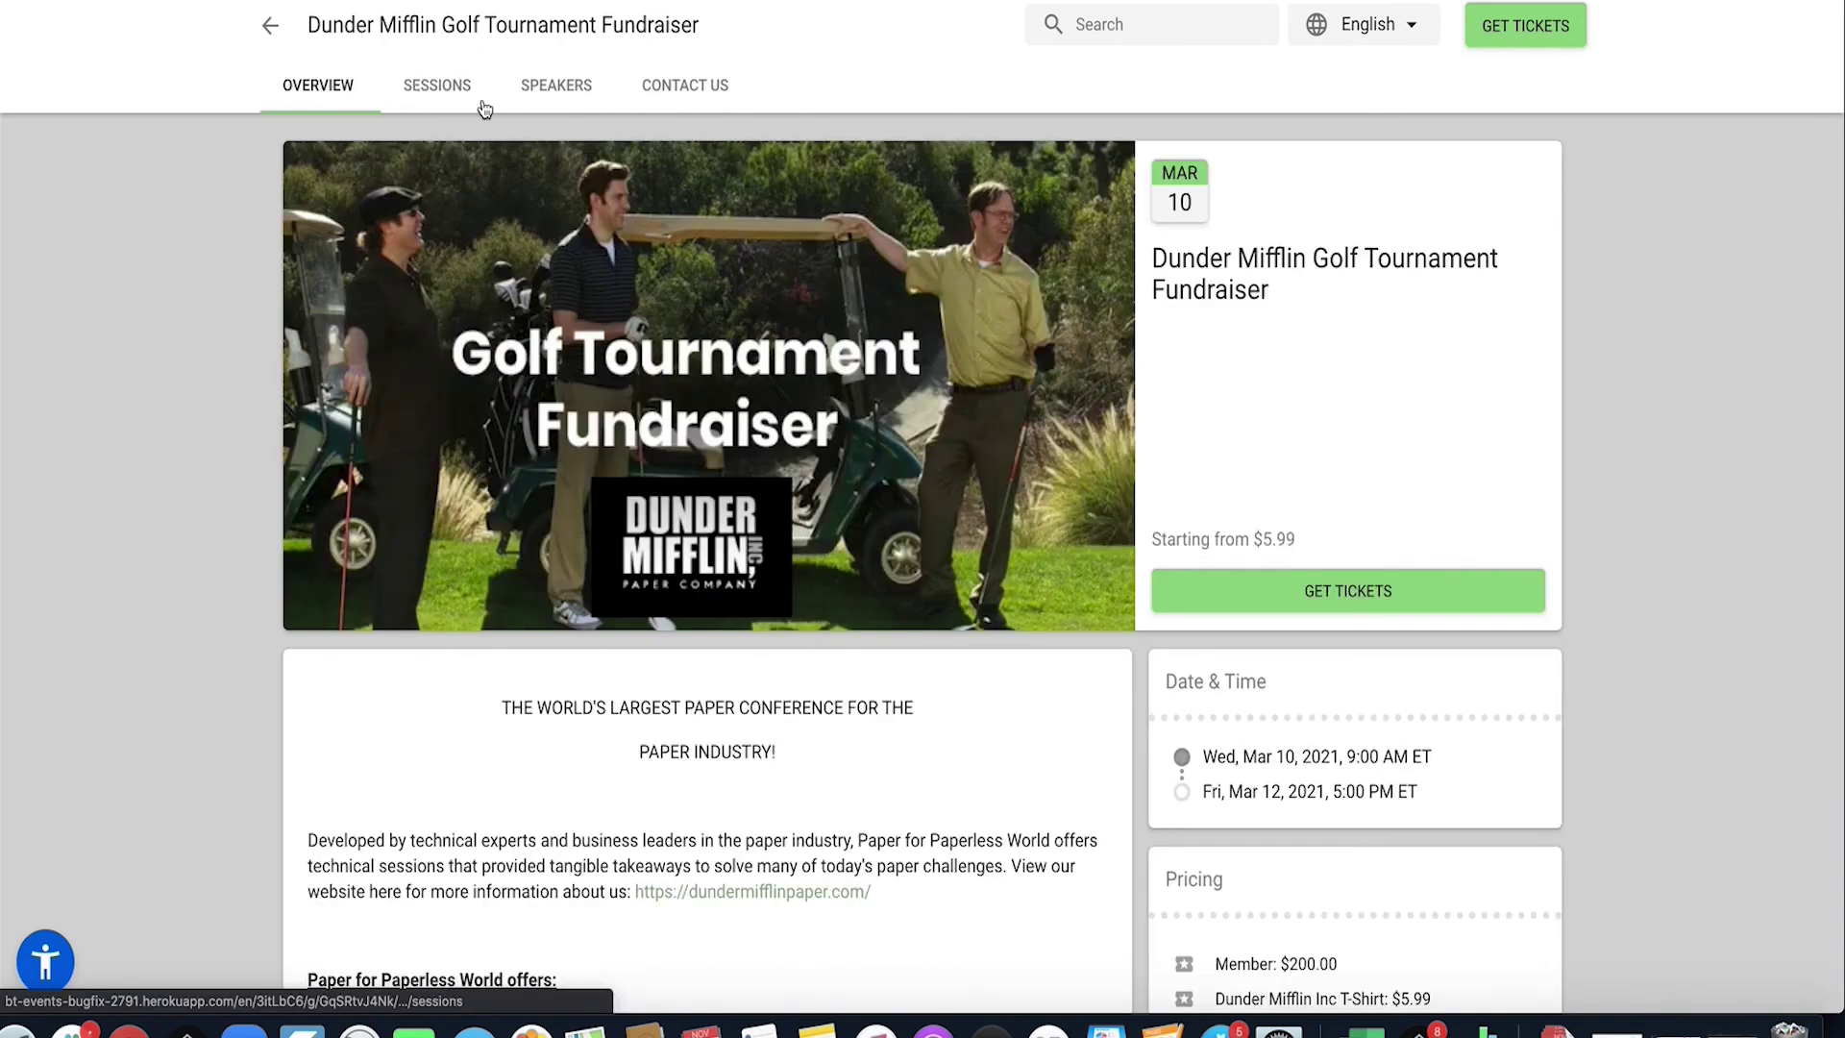
left_click(433, 86)
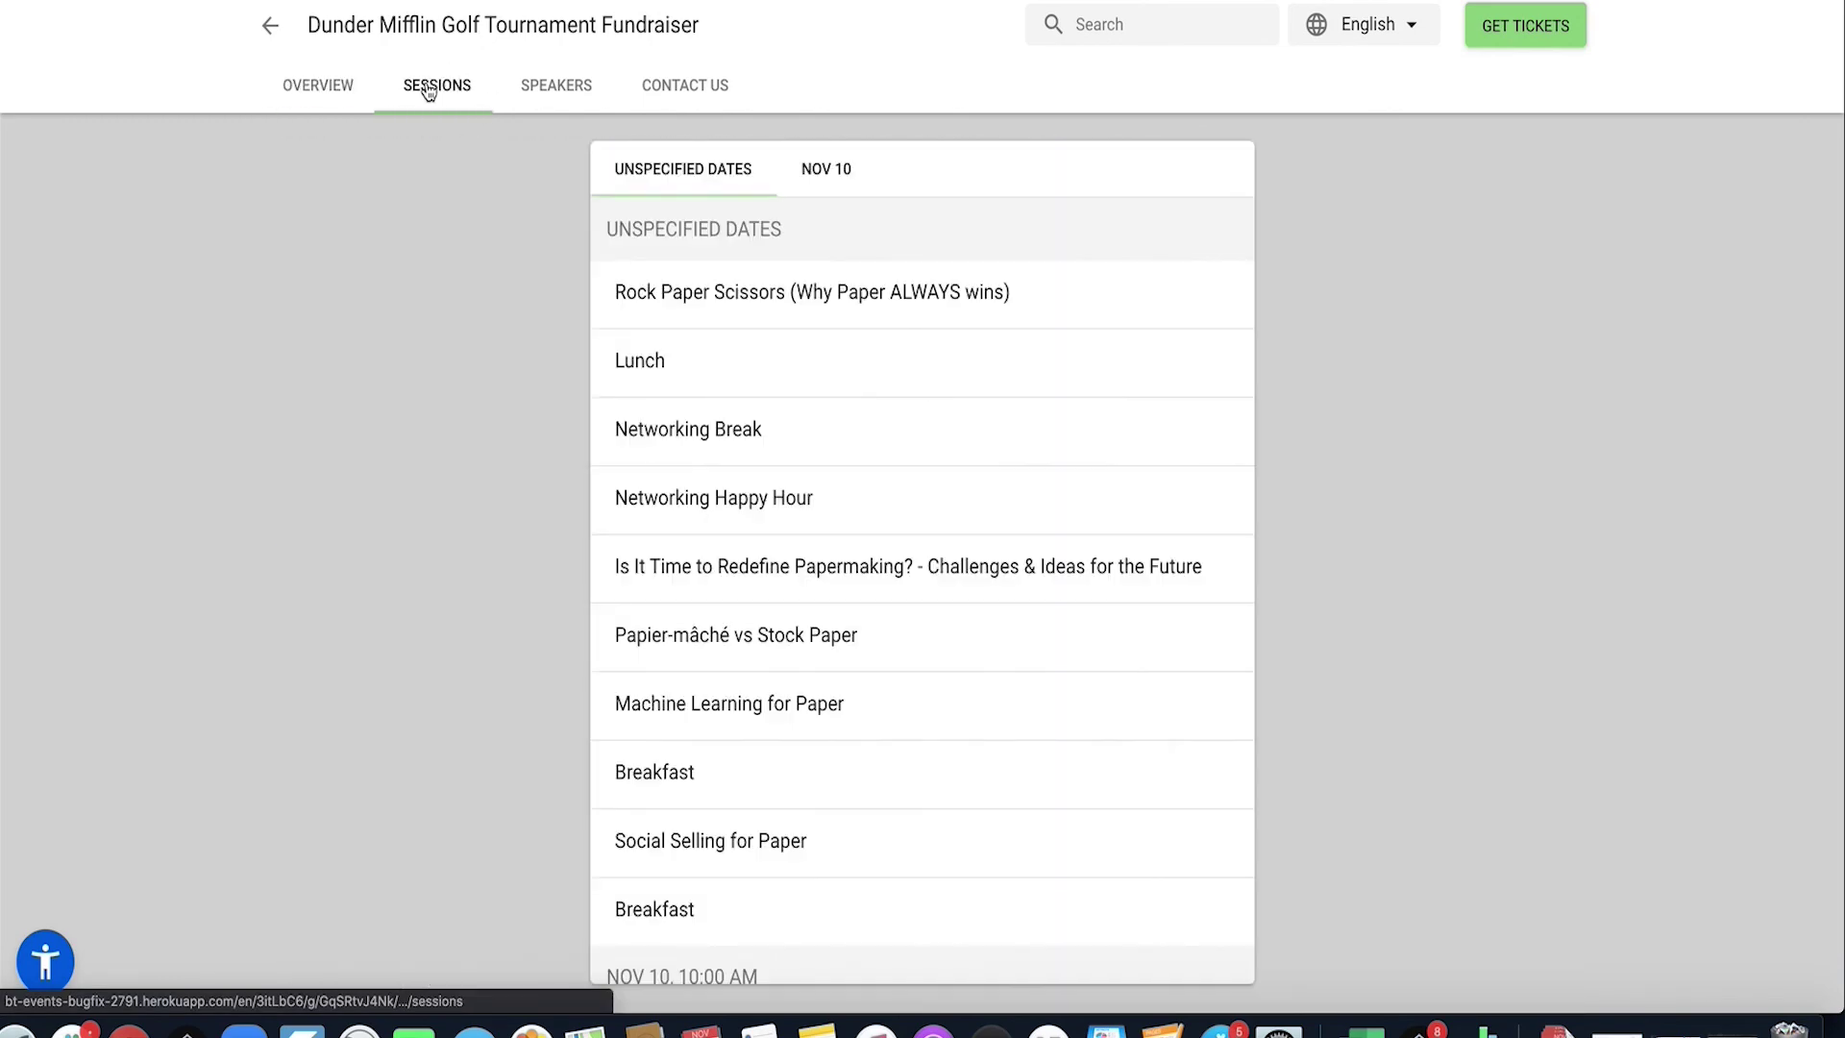
left_click(825, 170)
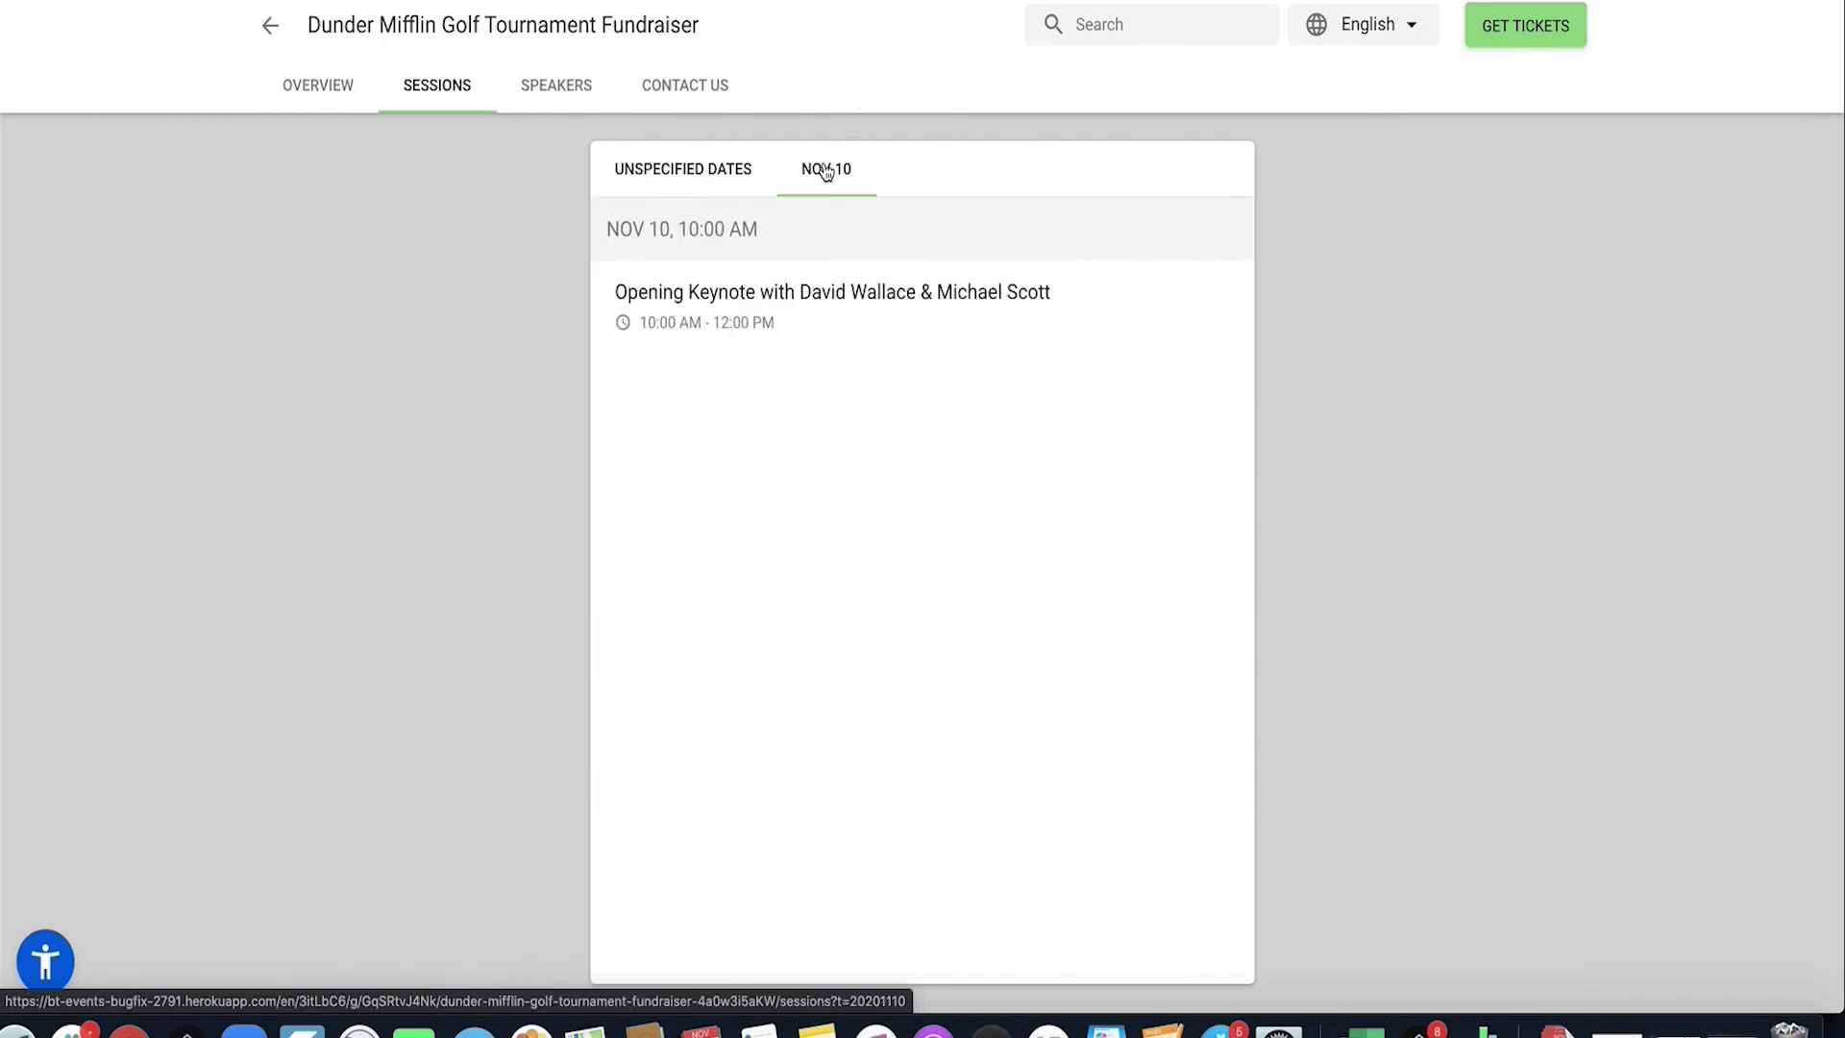
left_click(684, 290)
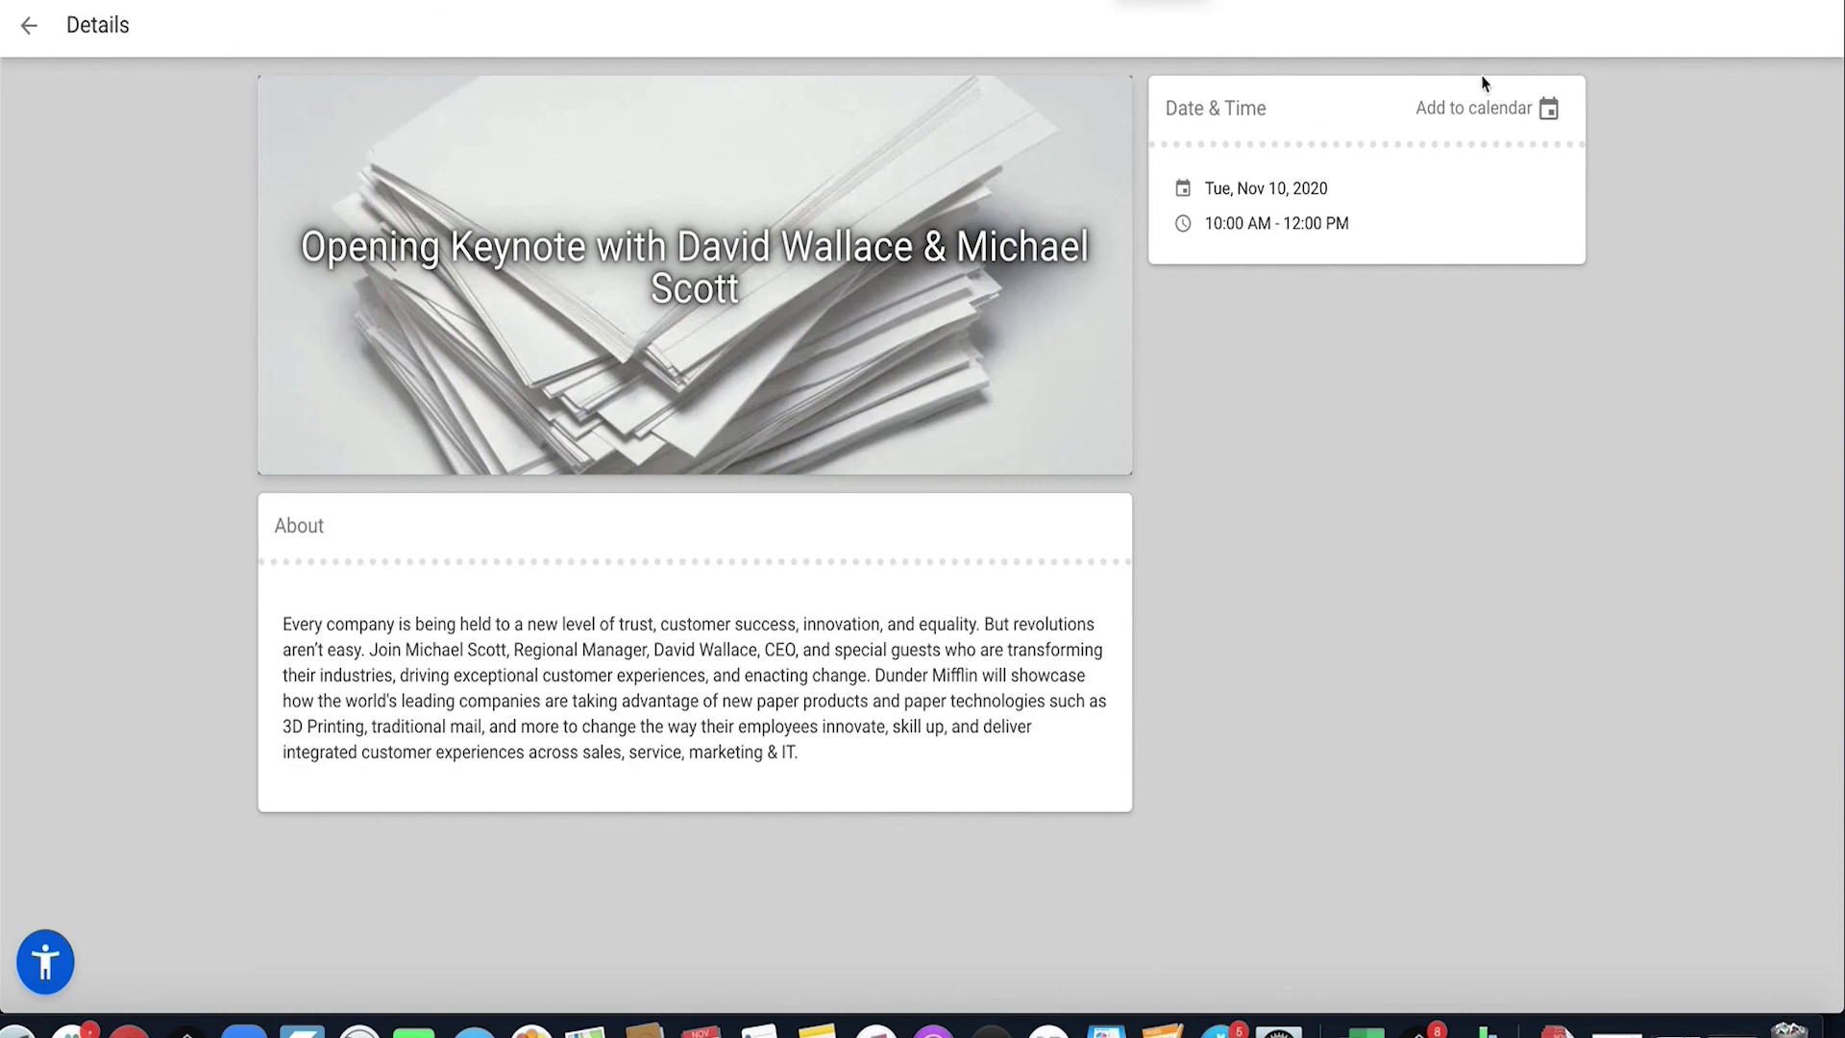
- Add the Opening Keynote session to Apple Calendar using its downloaded .ics file, check the calendar entry, and quit the calendar
left_click(1506, 111)
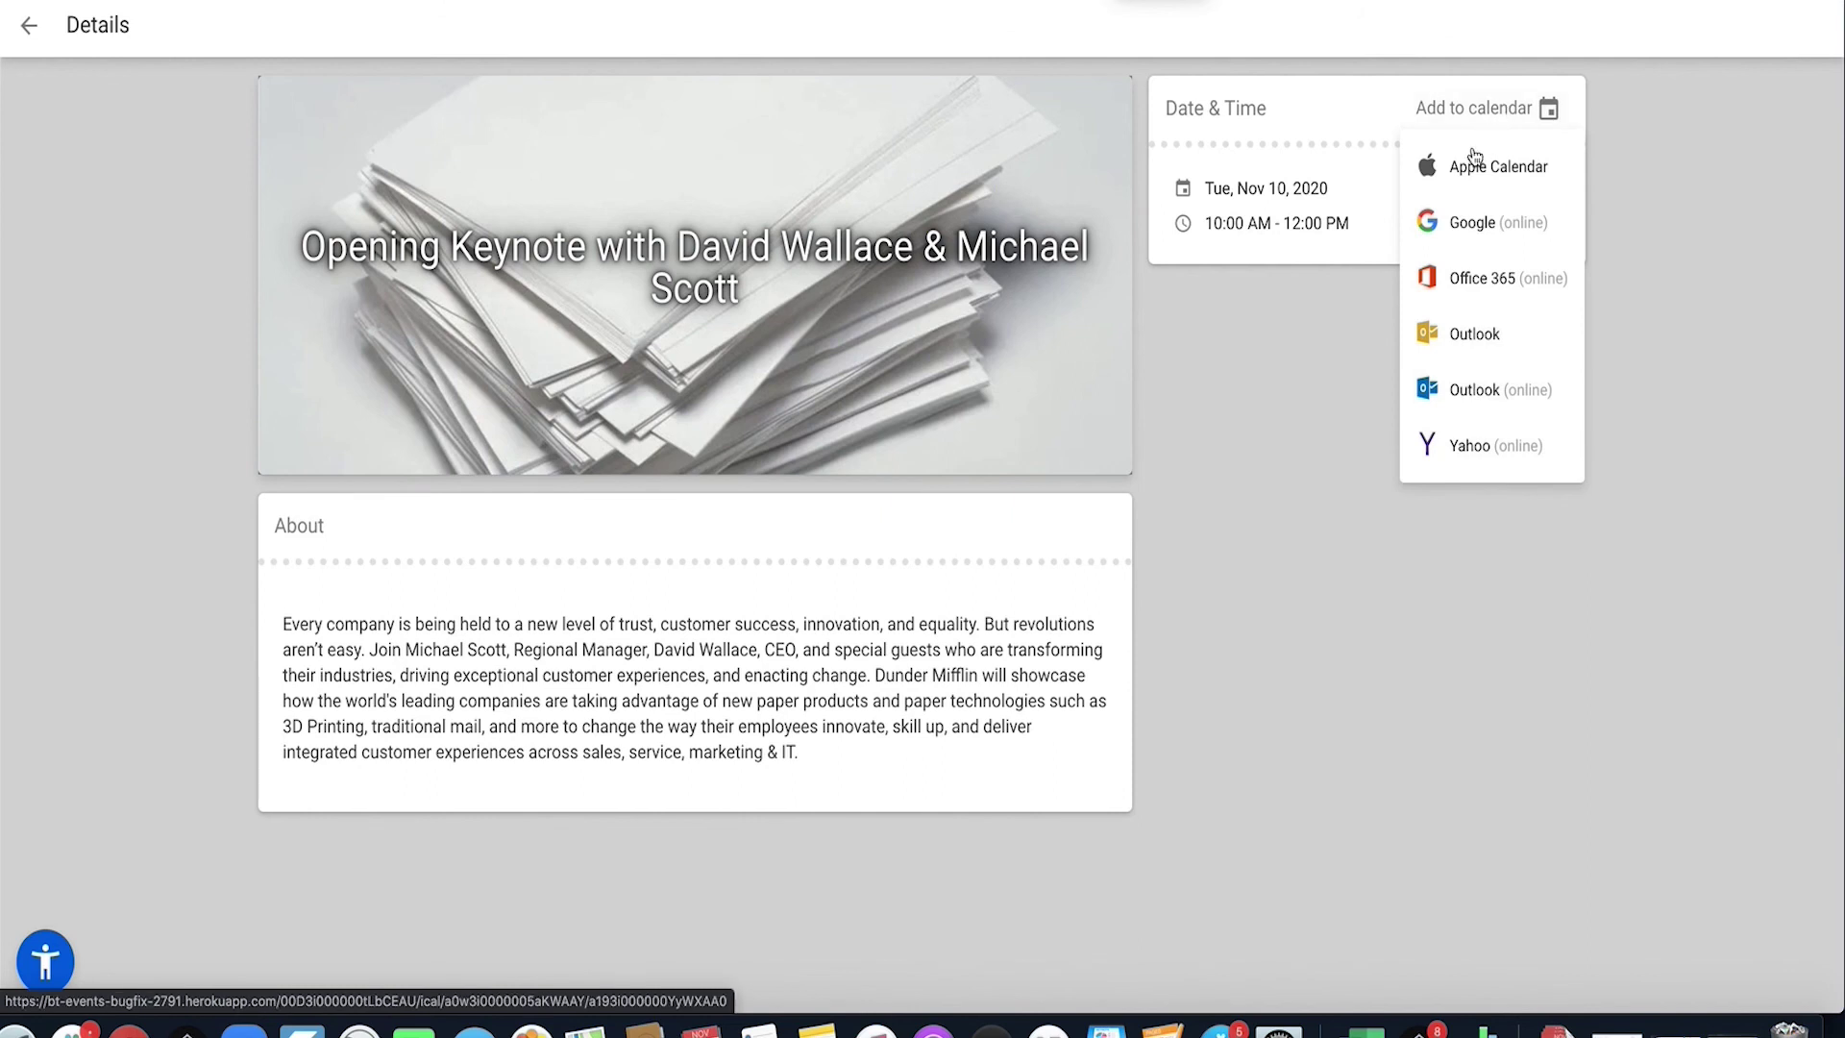
left_click(1461, 180)
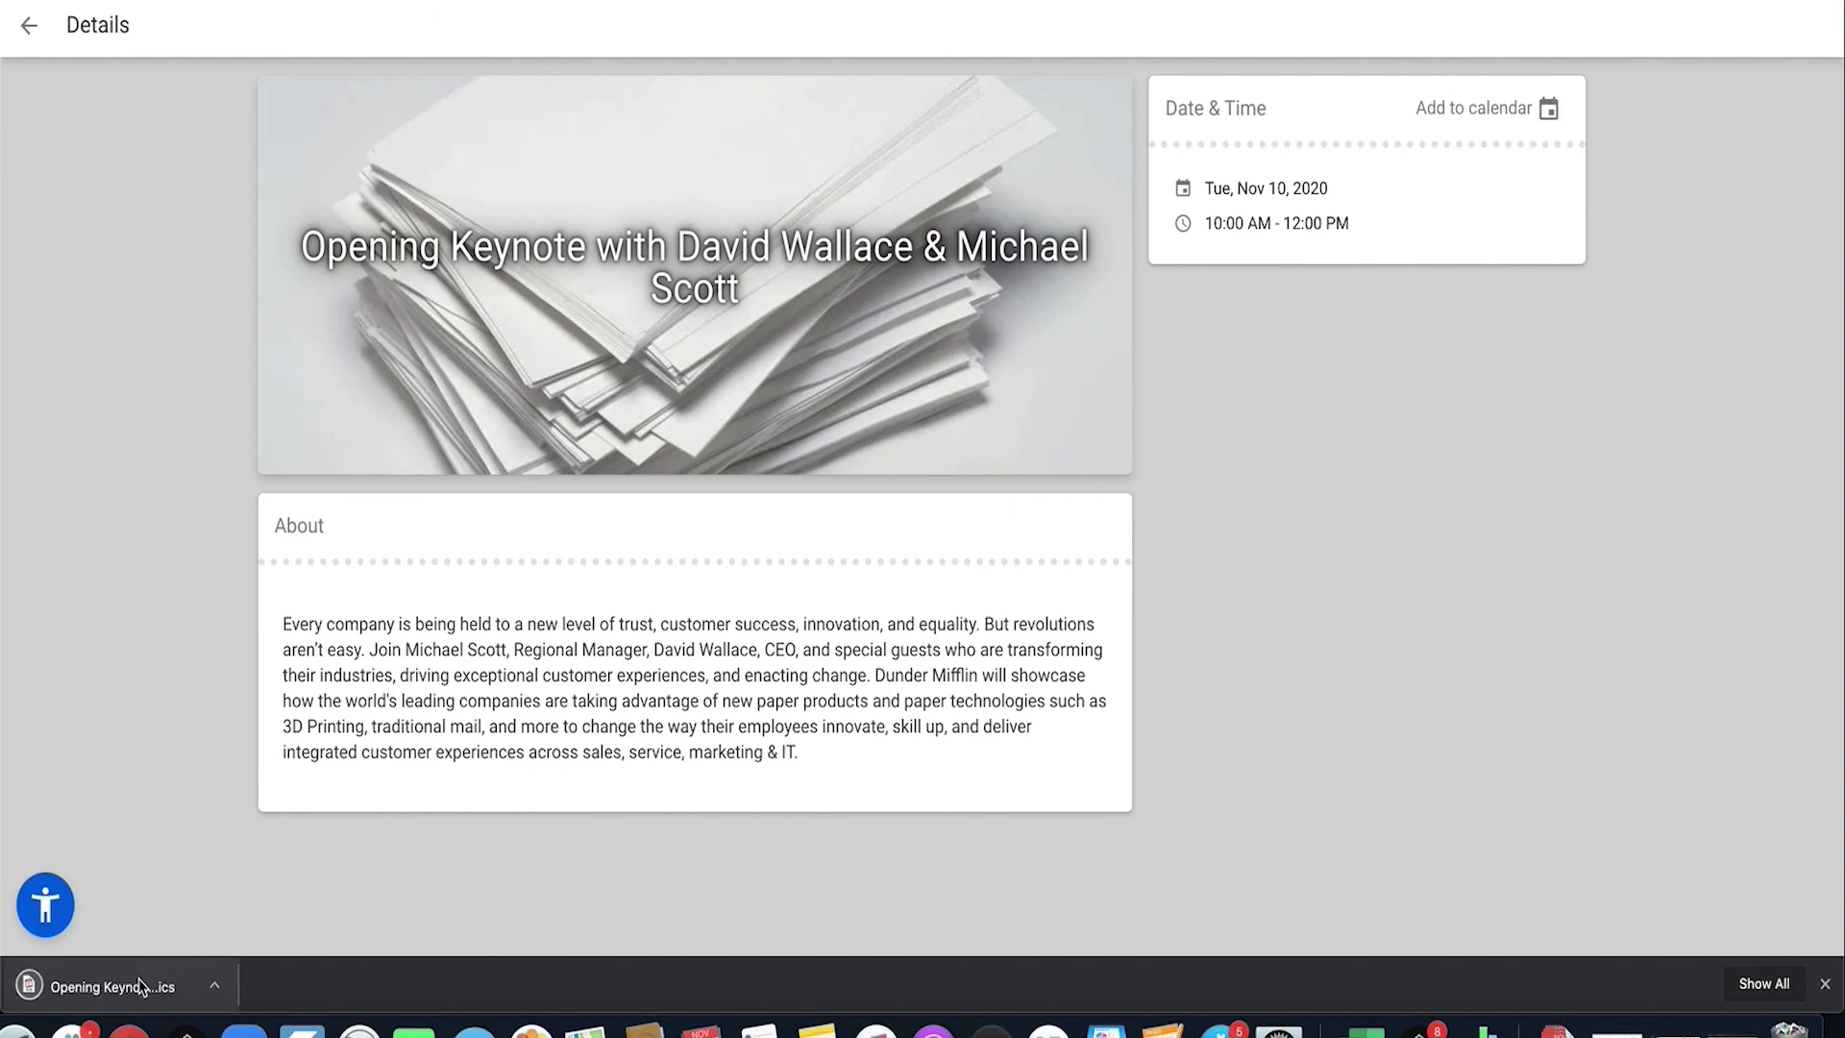
left_click(140, 985)
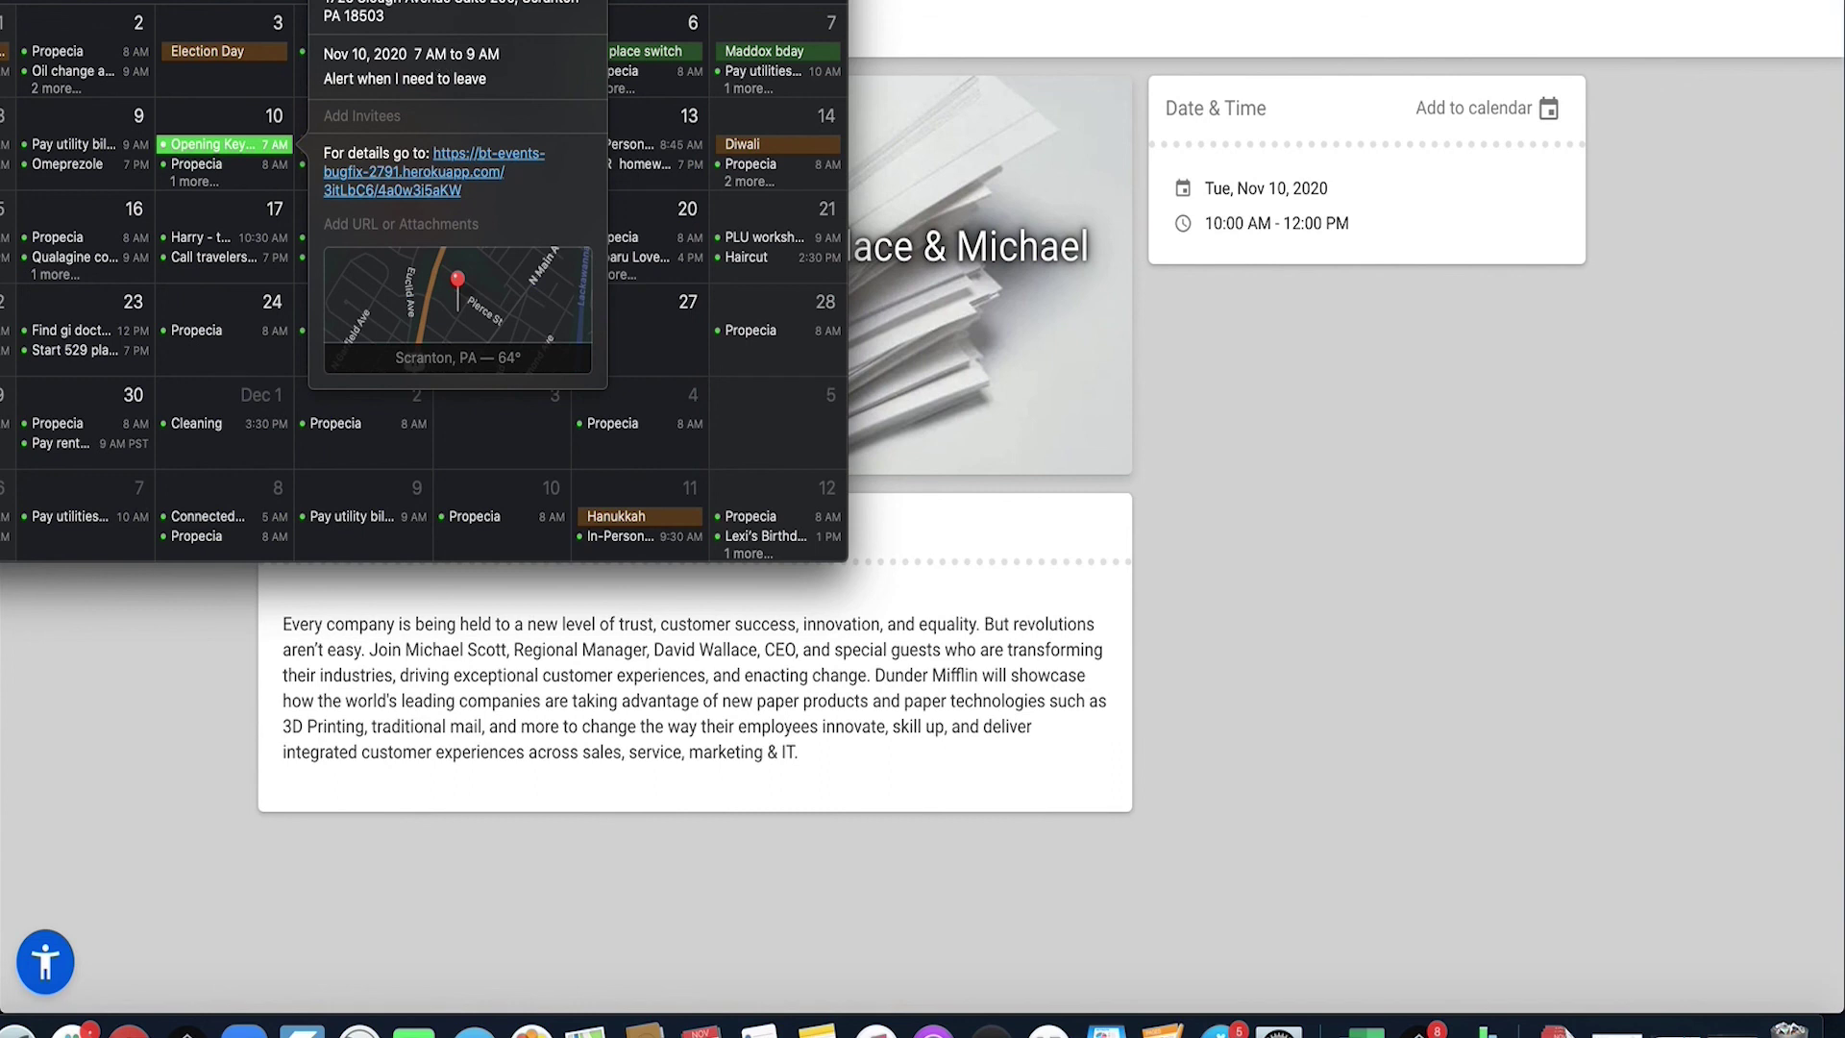
key("super+q")
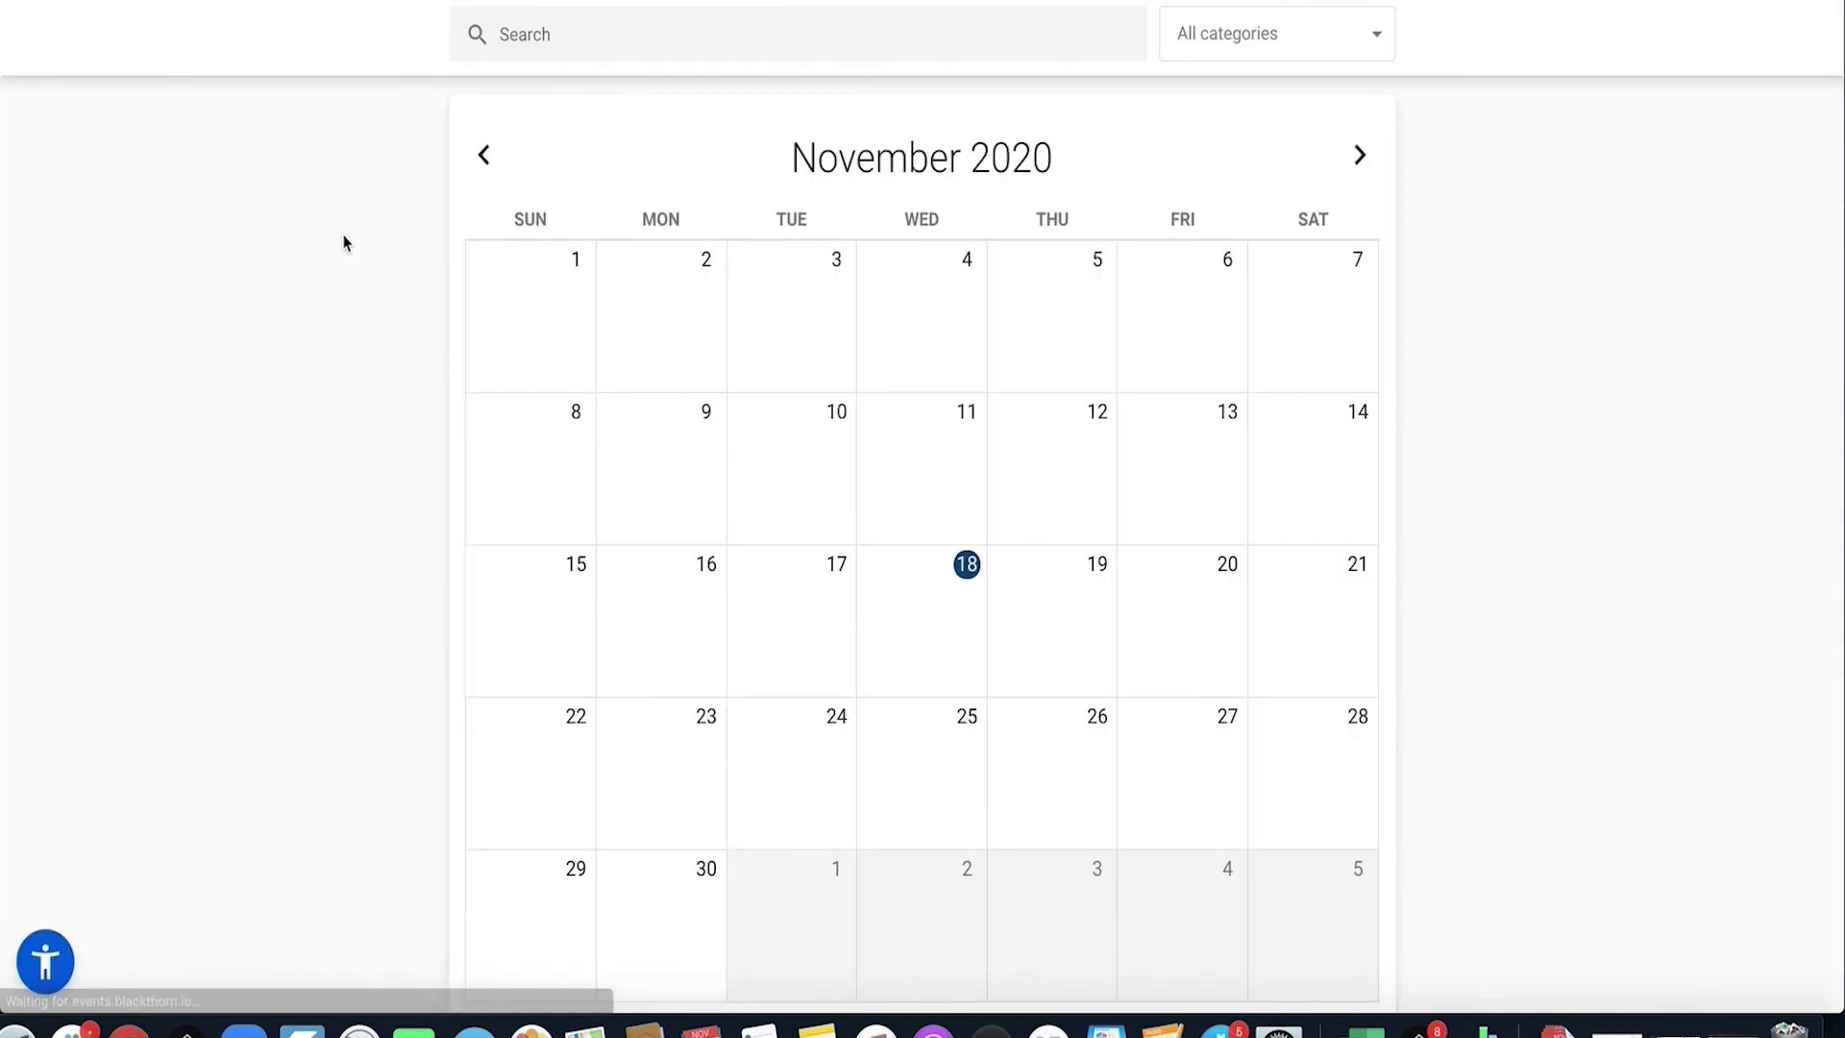
- Show the month after November 2020 in the event group's calendar view
scroll(500, 424, "down", 1)
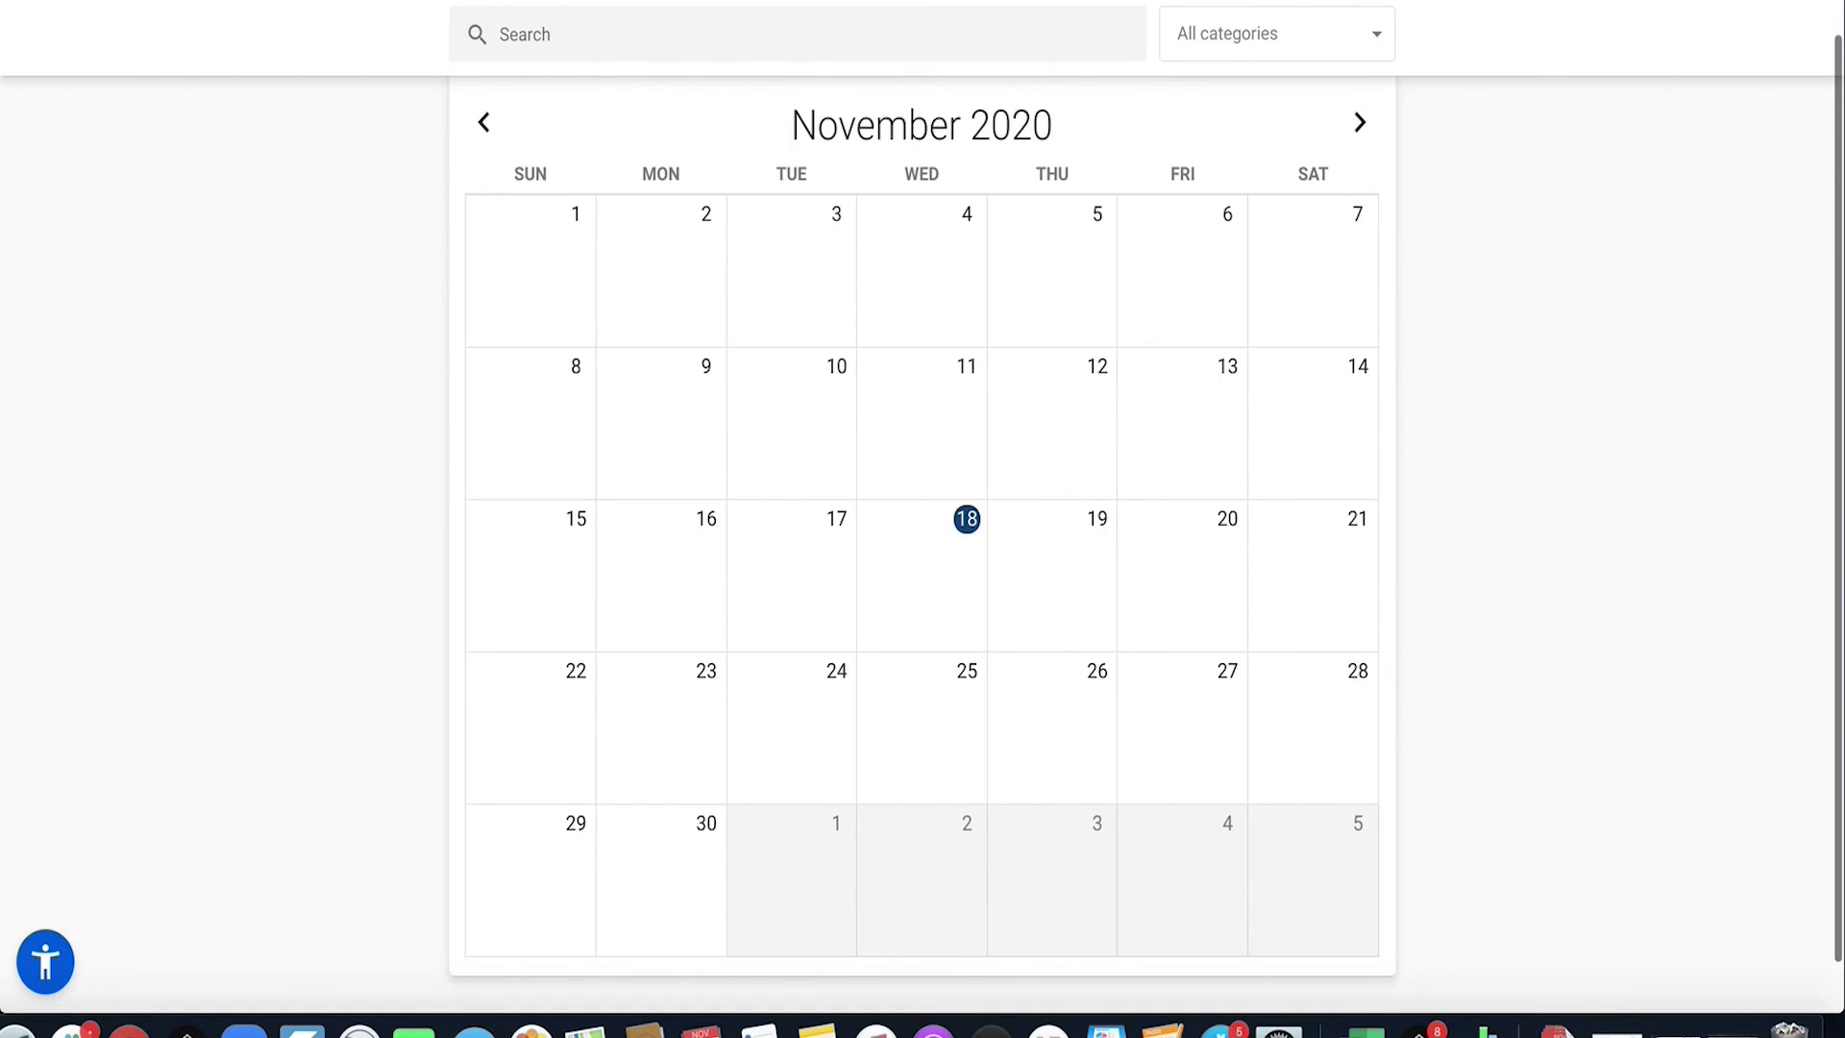
left_click(1361, 122)
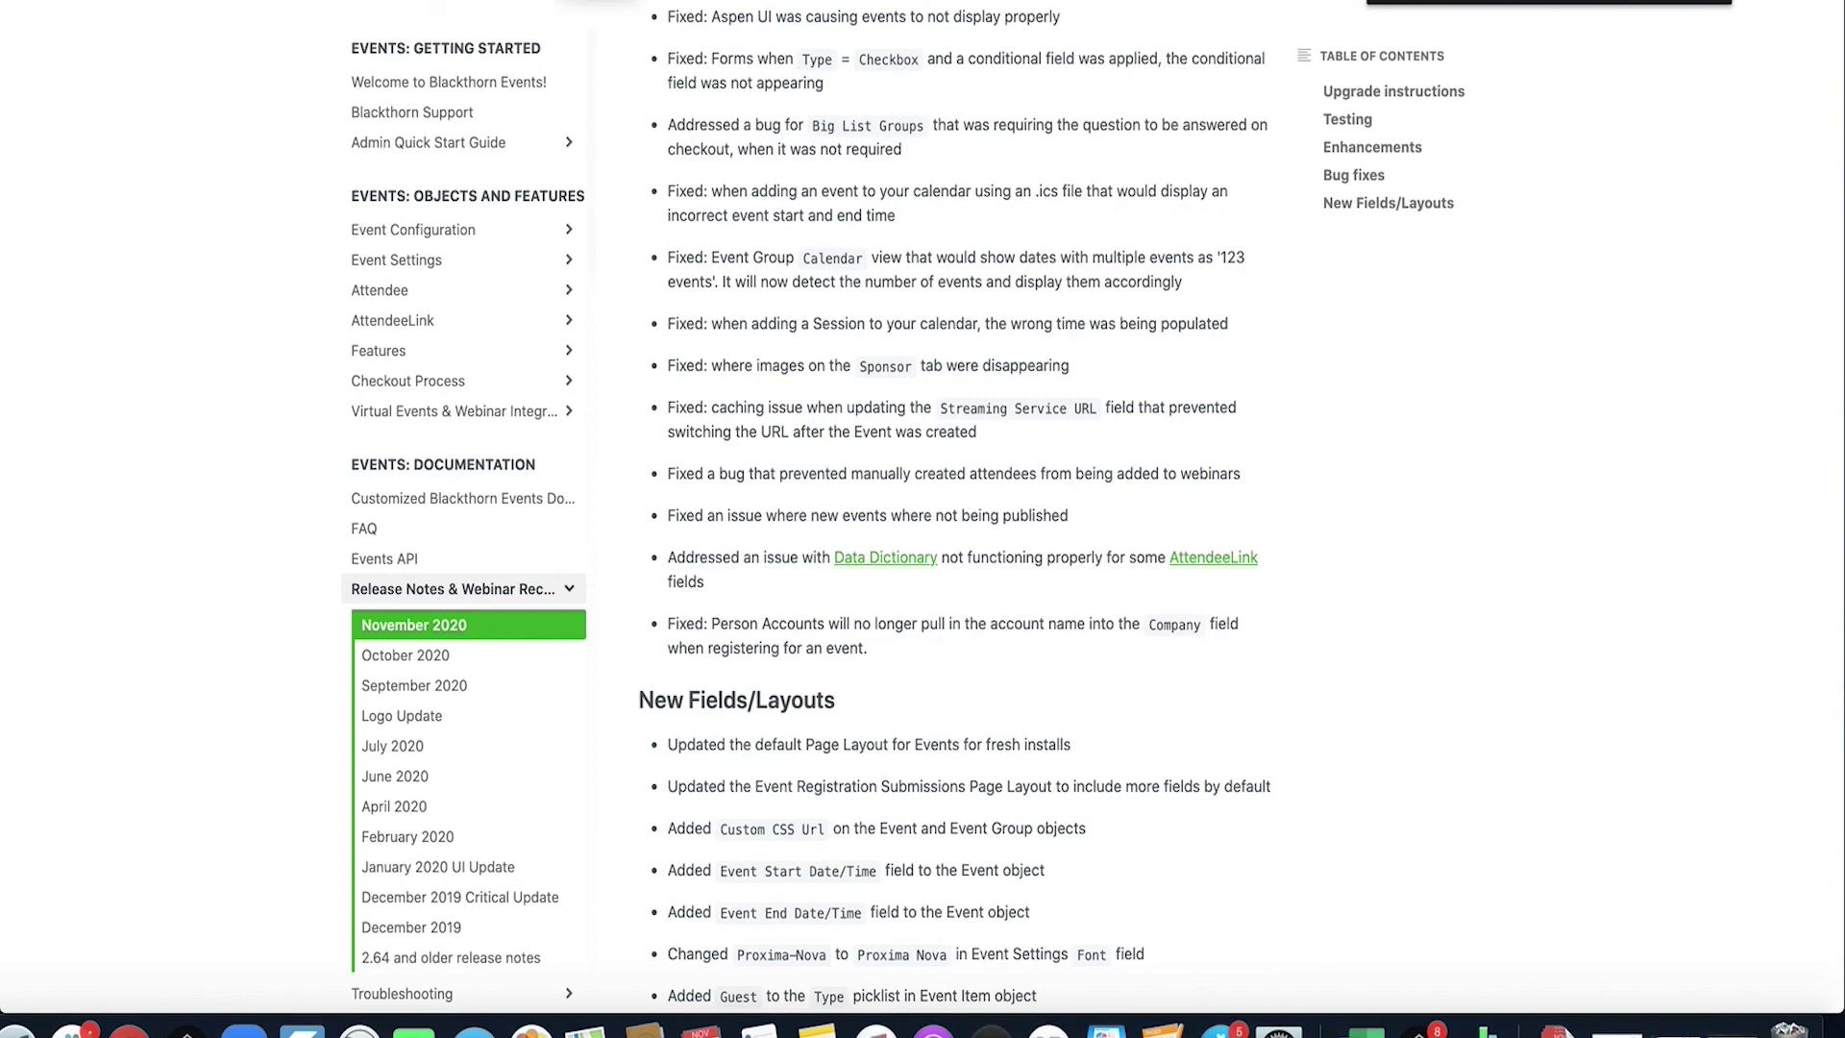
- Open the Blackthorn community site, community.blackthorn.io
type("comm")
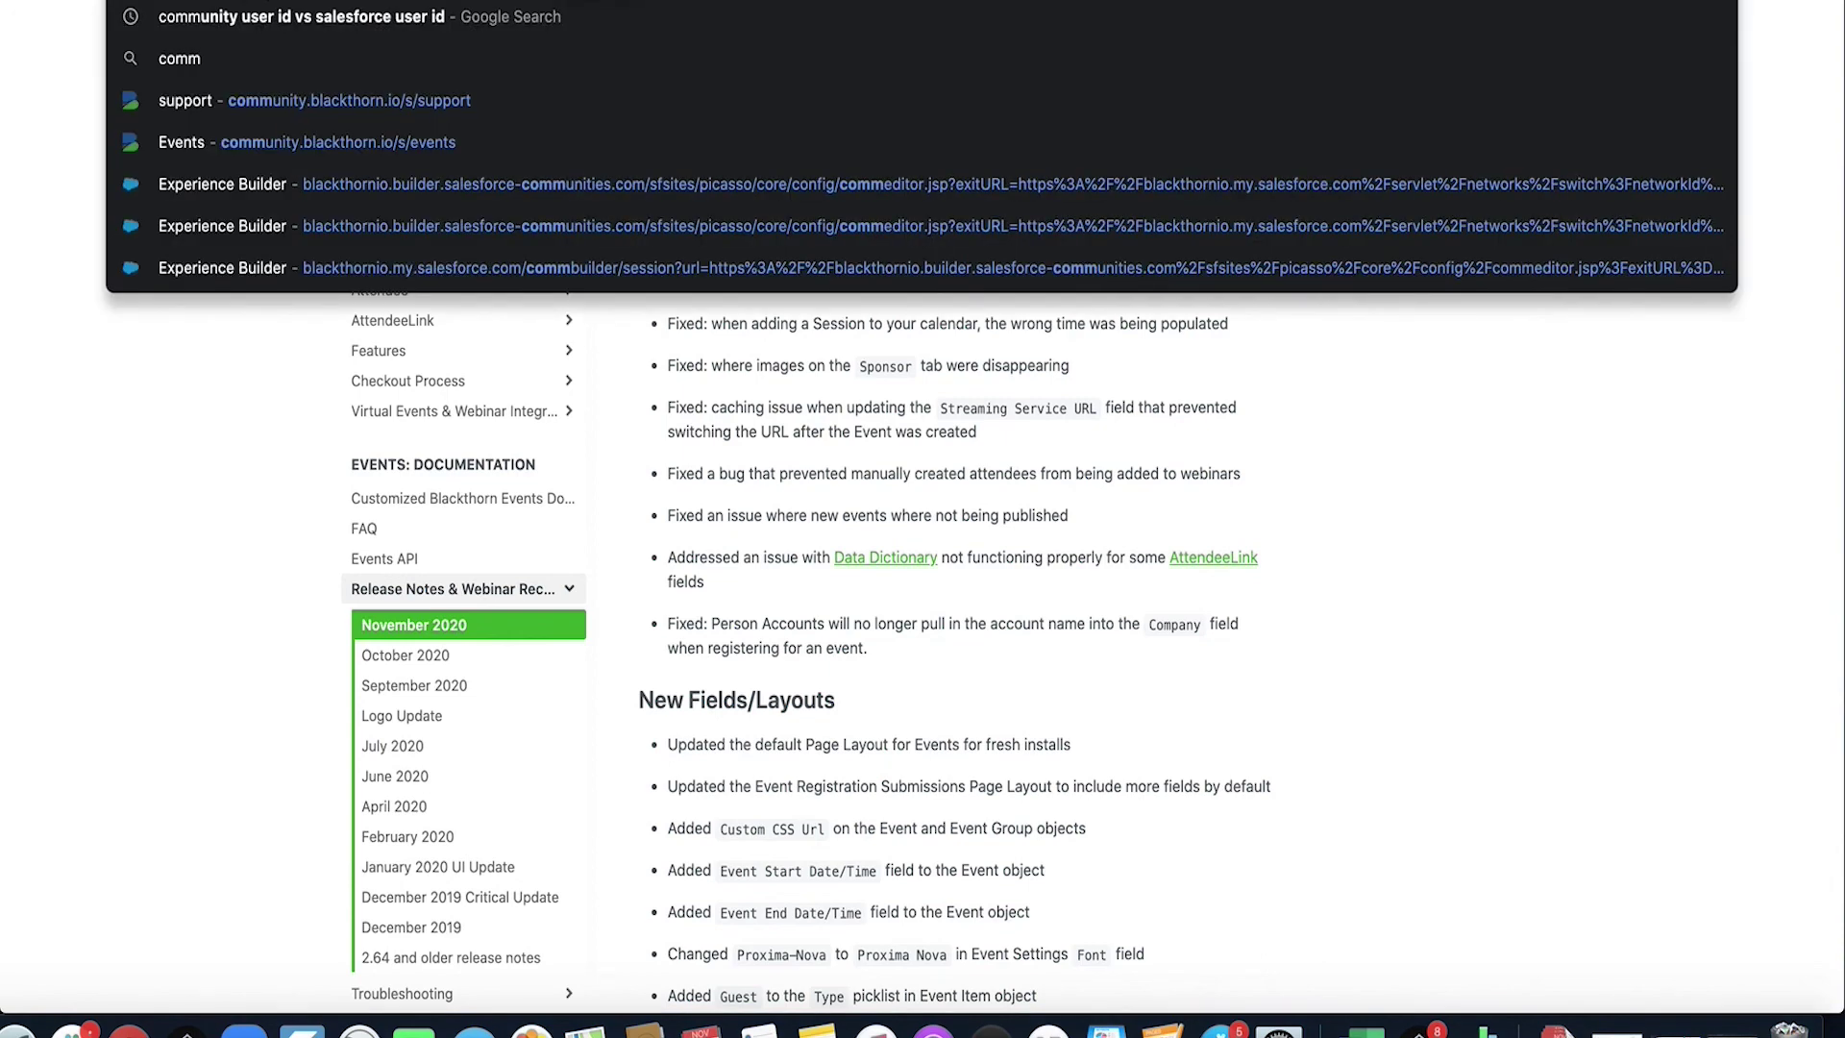
key("Return")
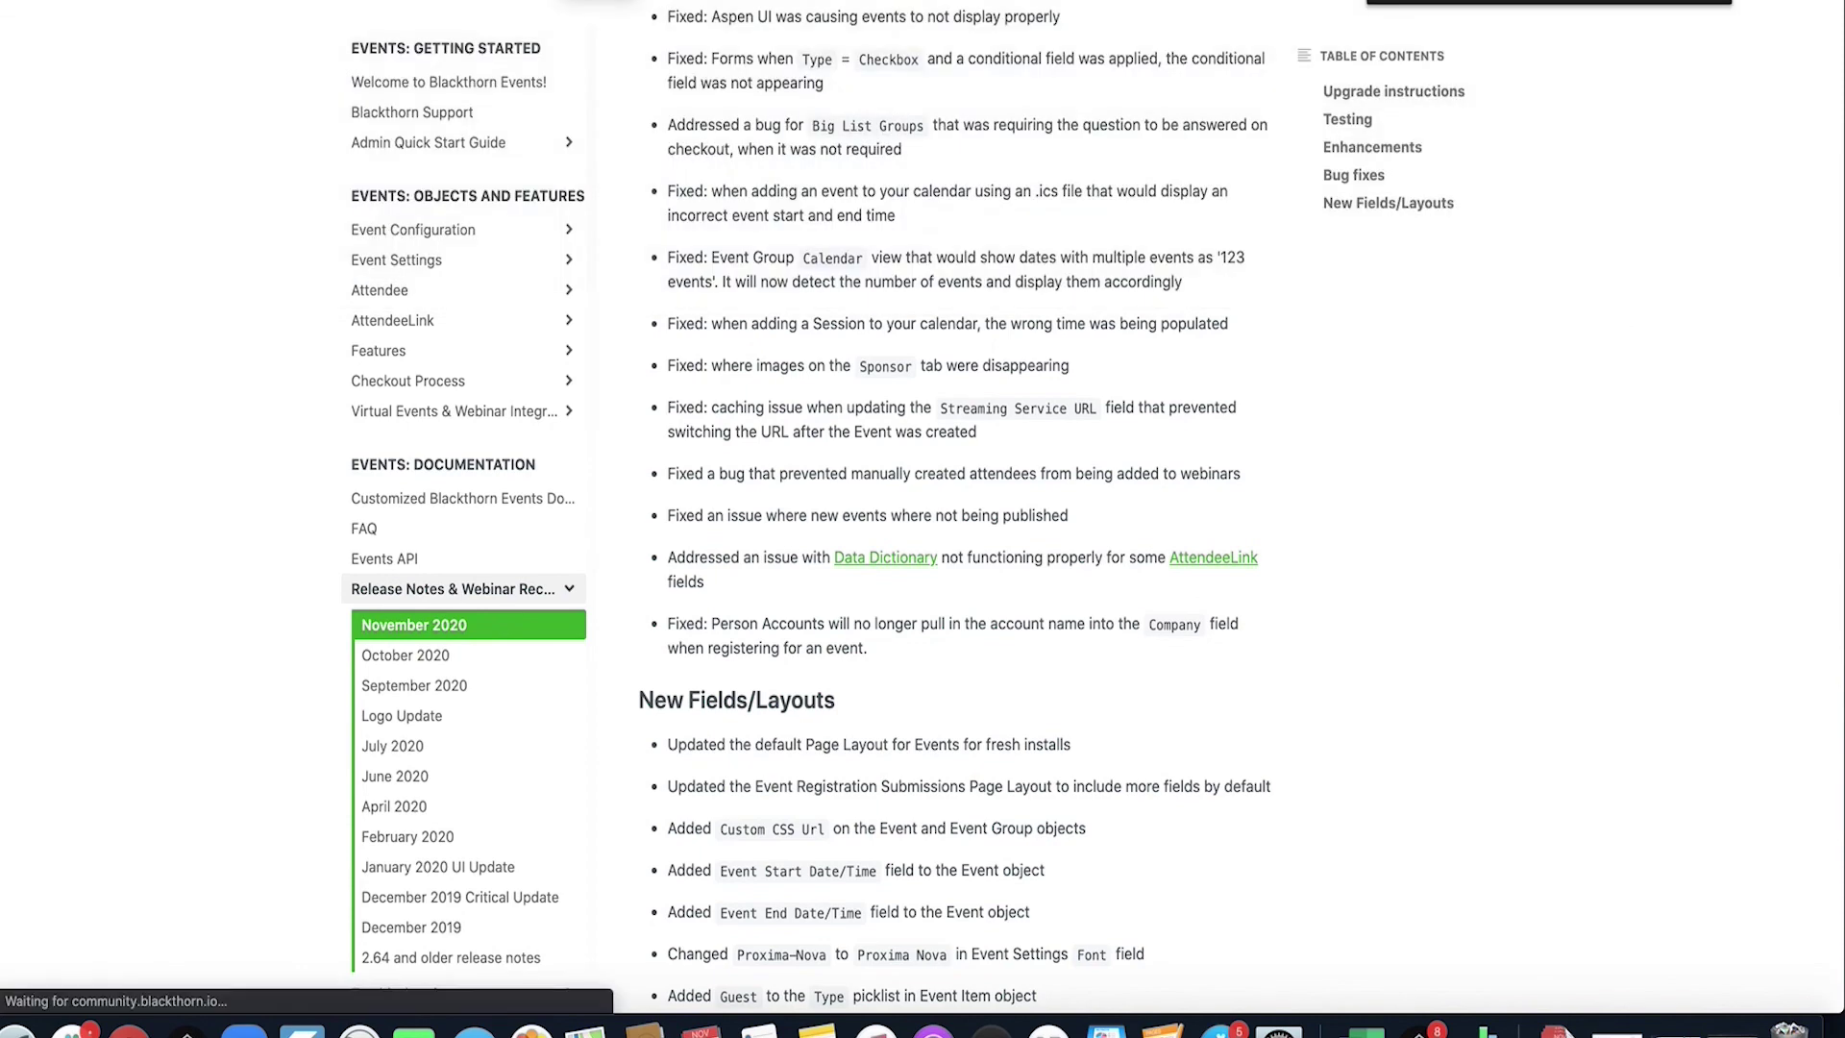